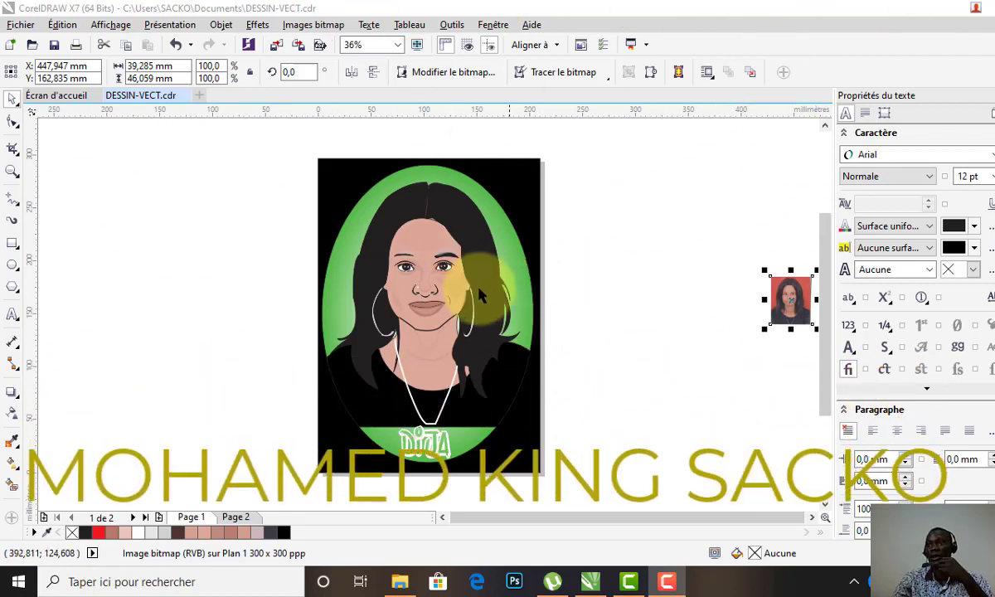
Scale the reference photo to about 540% (212.51 × 249.15 mm) beside the vector portrait
scroll(478, 298, down, 2)
scroll(478, 298, down, 2)
scroll(478, 282, up, 2)
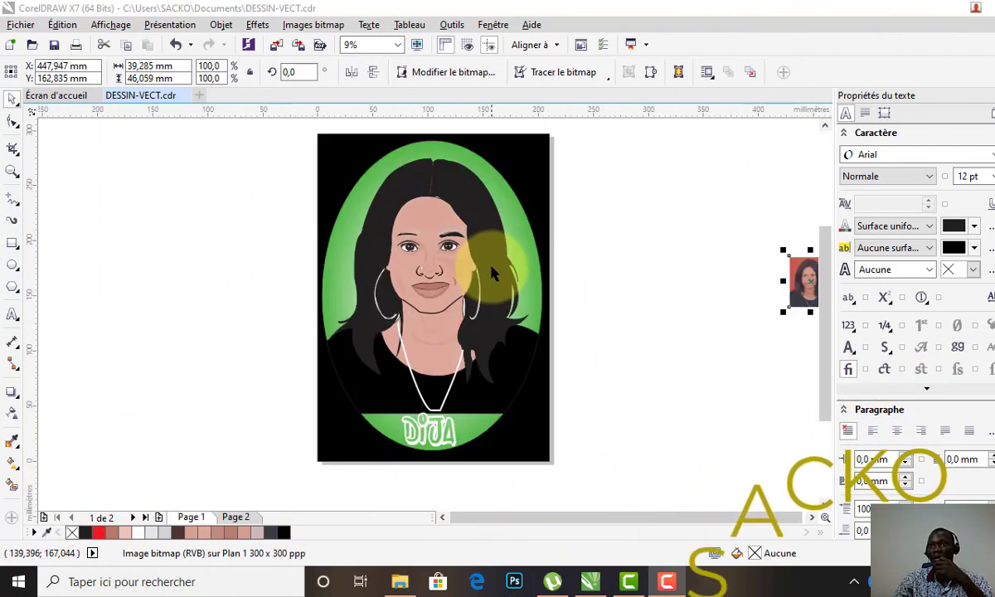
scroll(497, 266, up, 1)
scroll(585, 286, down, 1)
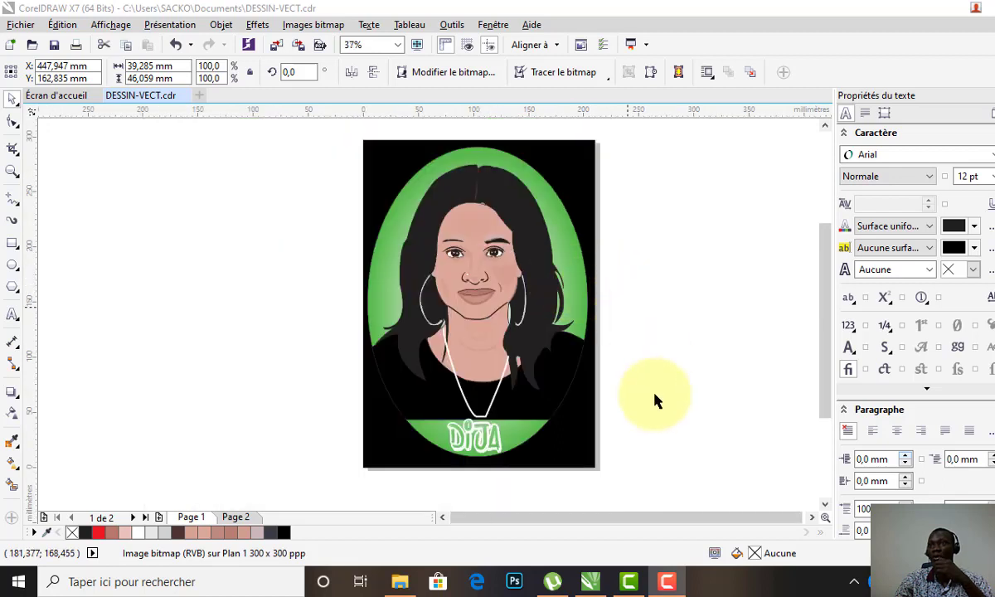
drag(678, 512, 751, 513)
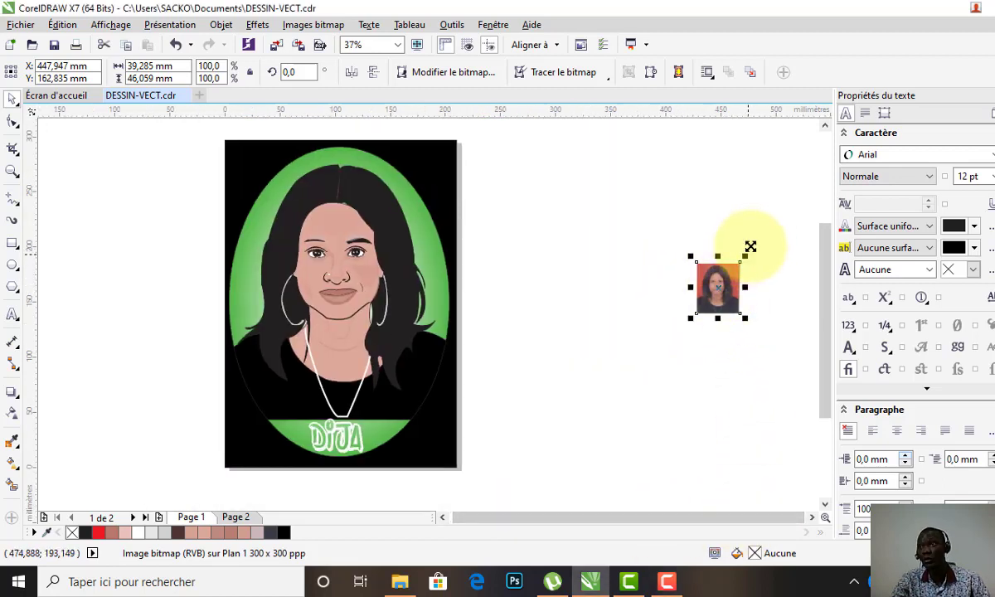
drag(750, 246, 737, 214)
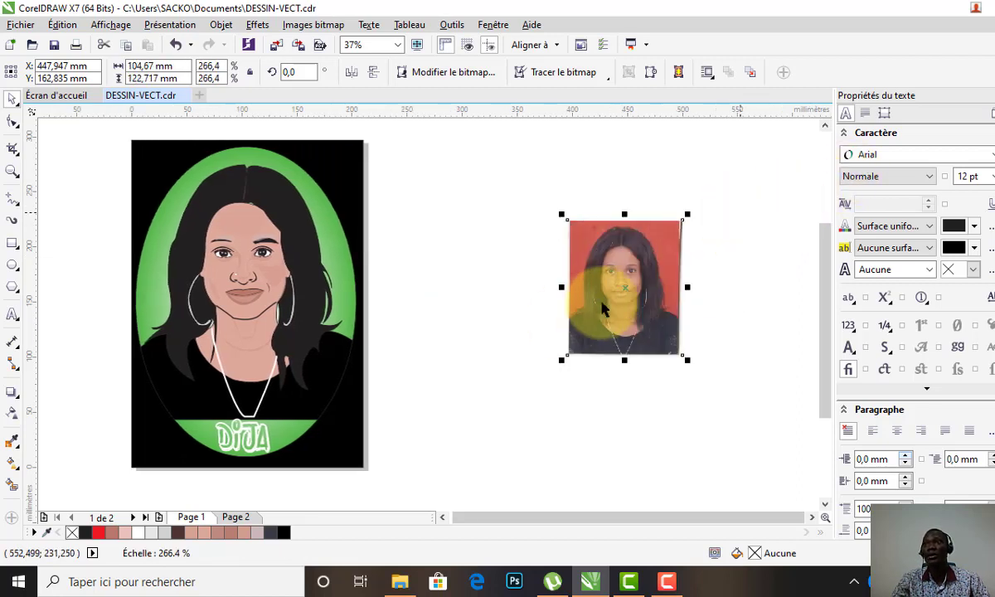
drag(602, 309, 486, 321)
drag(572, 230, 695, 164)
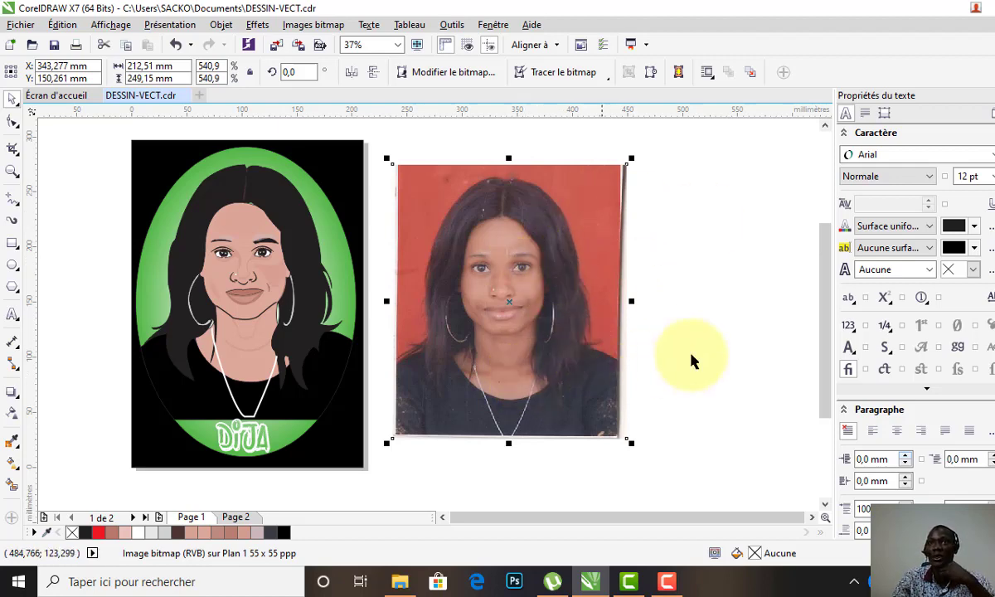
Go to Page 2 and delete the spare photo copy lying beside the page
key(Escape)
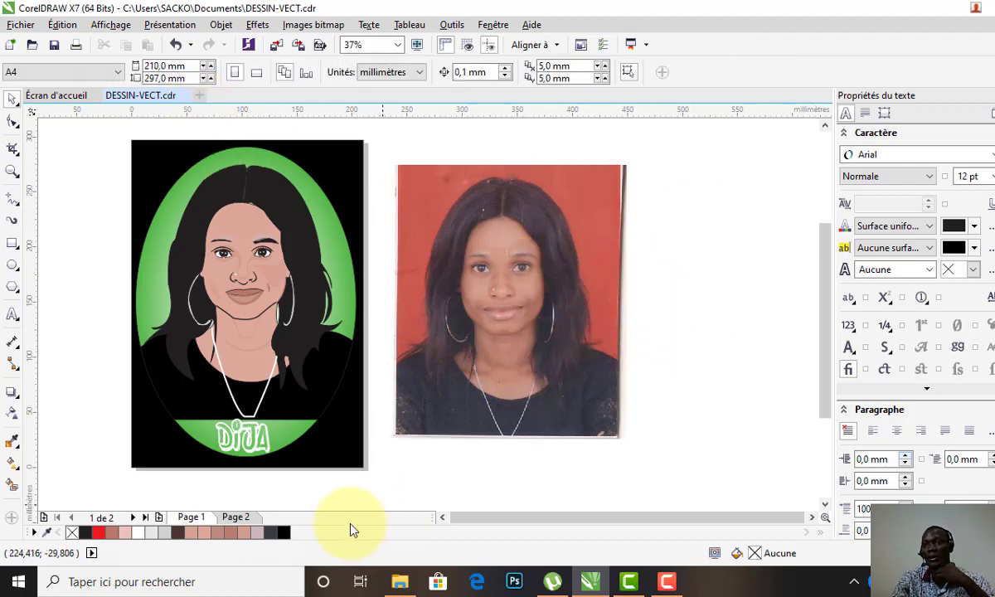
click(253, 517)
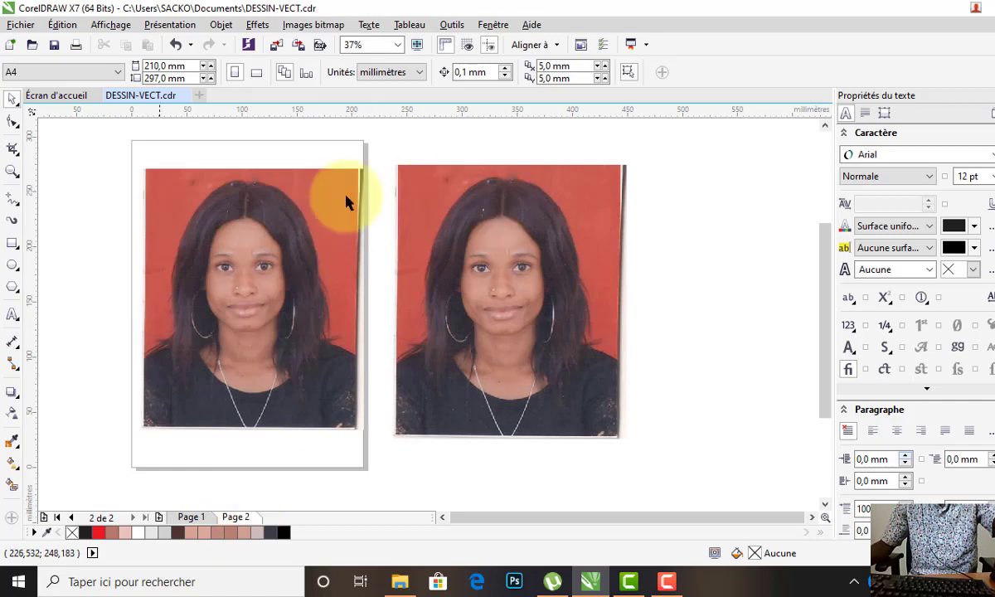
drag(543, 317, 765, 367)
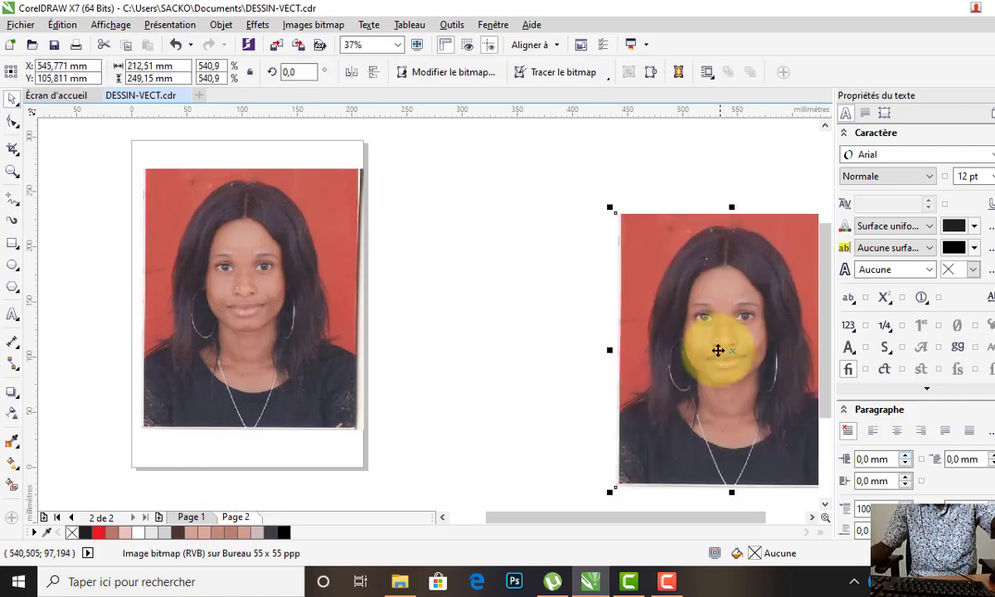
key(Delete)
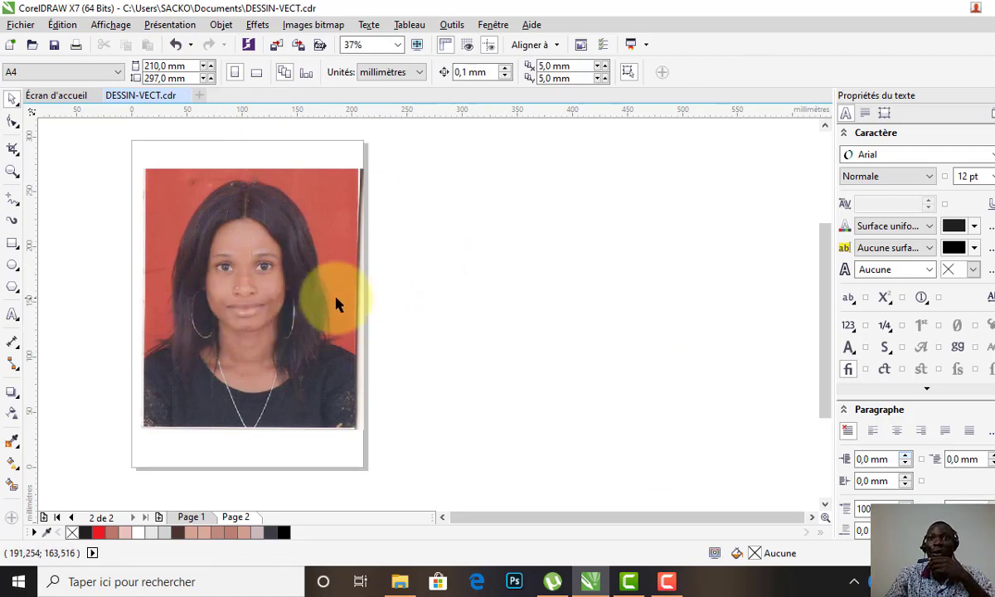
Select the 202.804 × 237.771 mm reference photo on Page 2
scroll(437, 348, down, 2)
scroll(231, 317, down, 2)
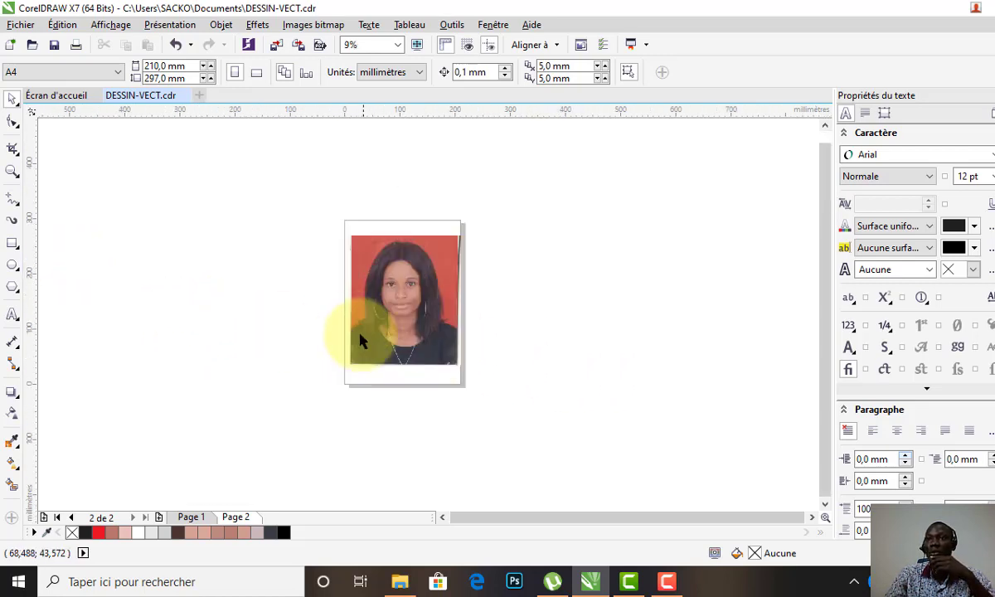
scroll(362, 274, up, 2)
scroll(377, 244, down, 2)
scroll(373, 215, up, 2)
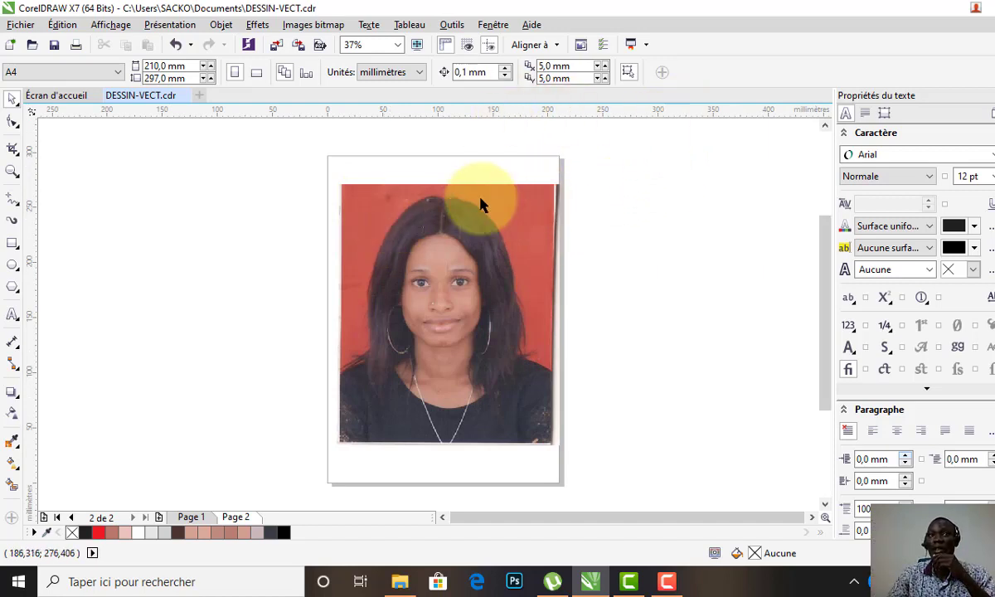
click(455, 266)
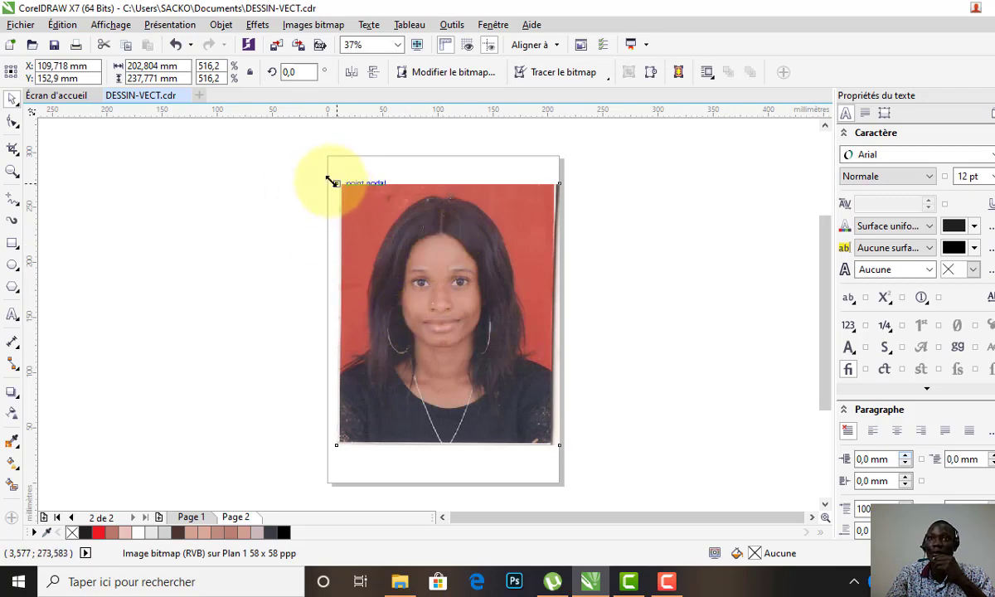
Switch to the Pen tool and zoom to 300% on the photo's left eyebrow
click(17, 209)
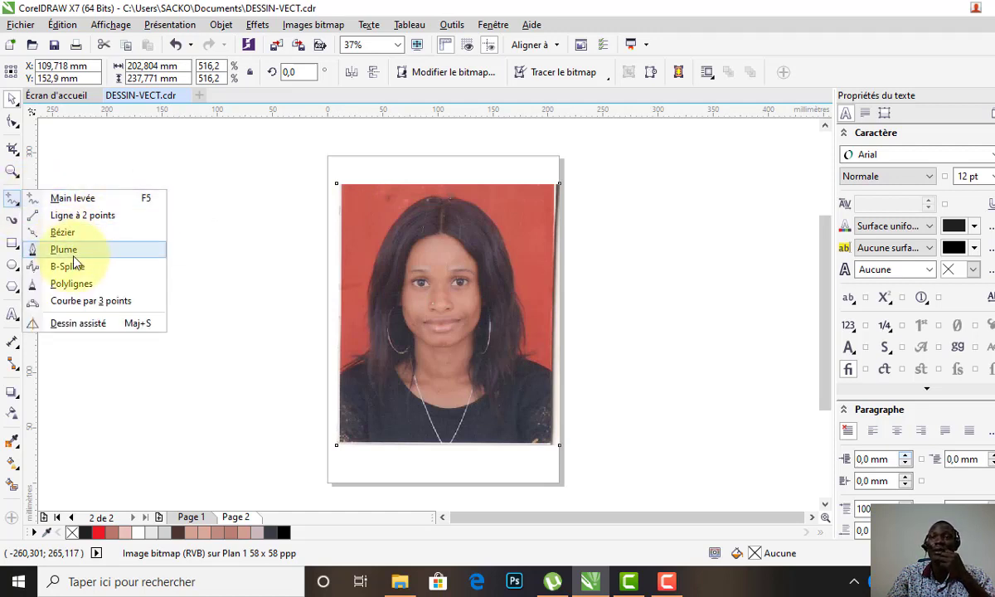
click(129, 249)
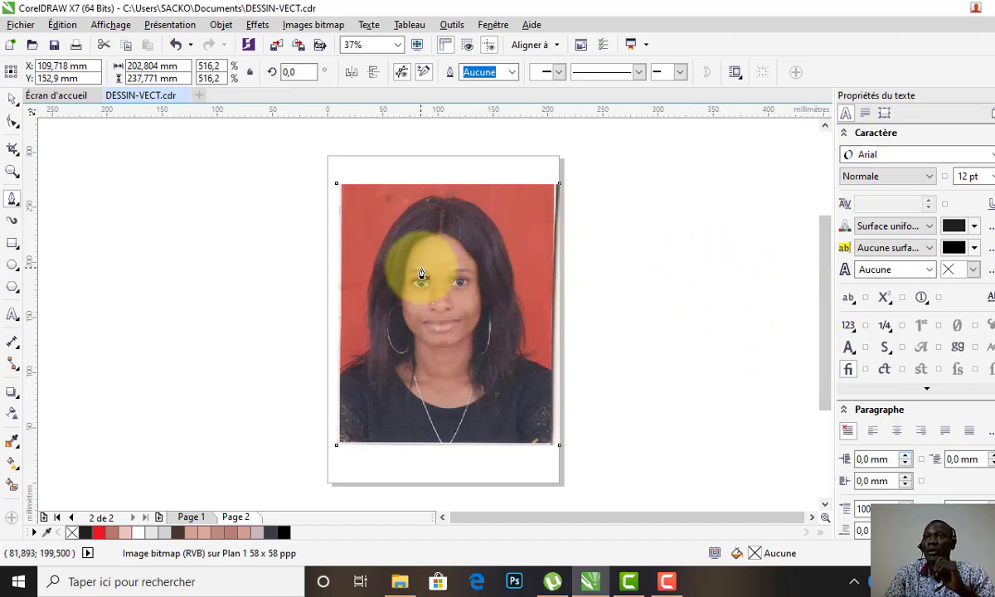
scroll(421, 273, up, 2)
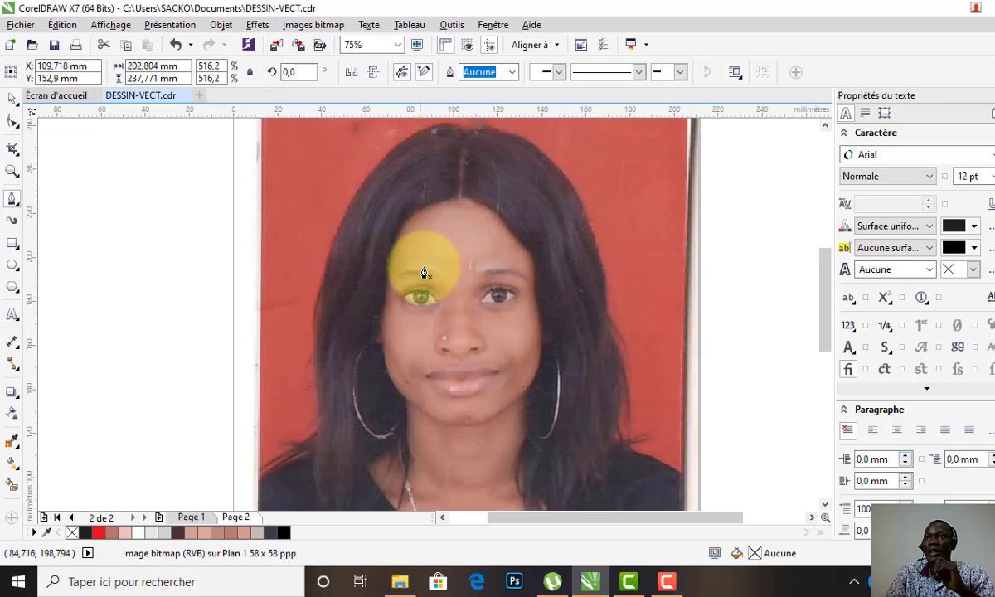
scroll(423, 274, up, 2)
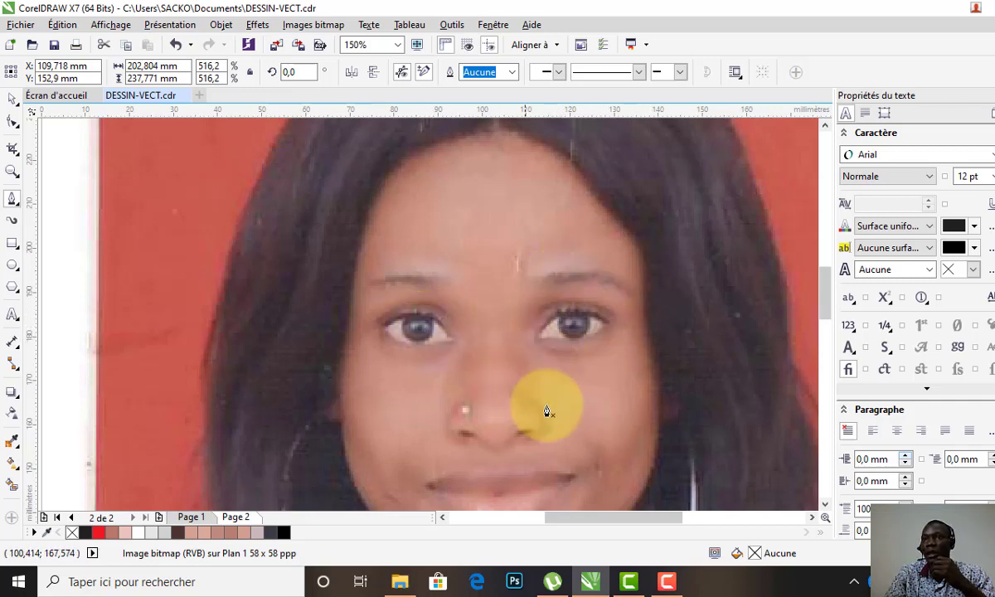
scroll(416, 284, up, 1)
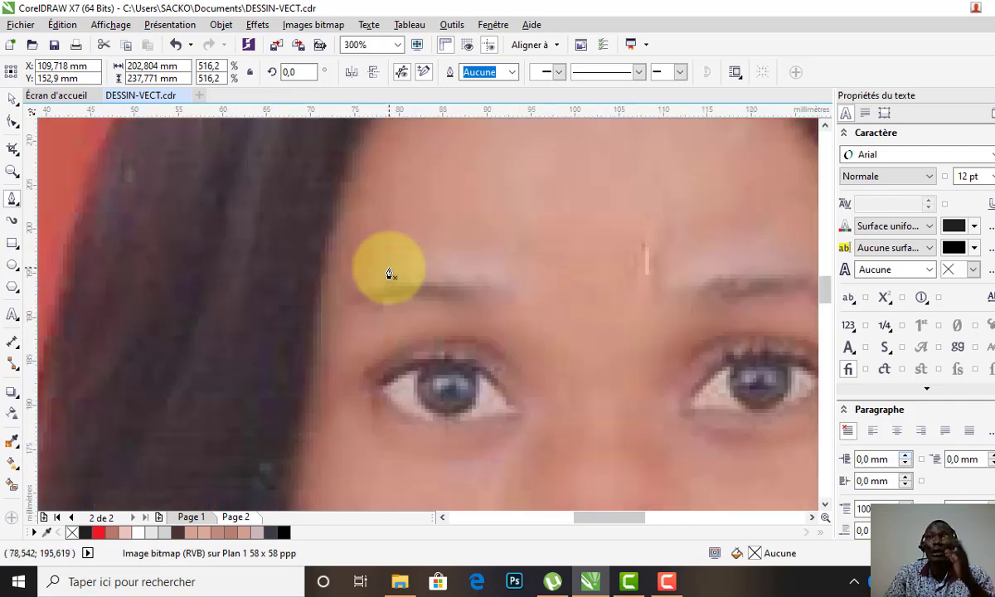
Trace the left eyebrow's upper and lower edges with the Pen into a closed black shape
click(507, 290)
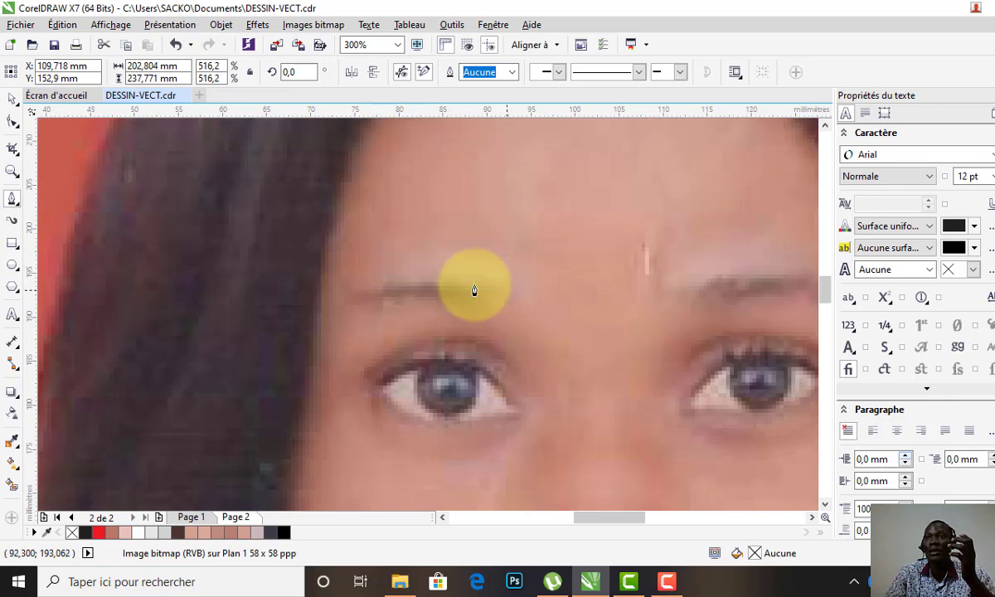
click(352, 301)
drag(325, 329, 301, 336)
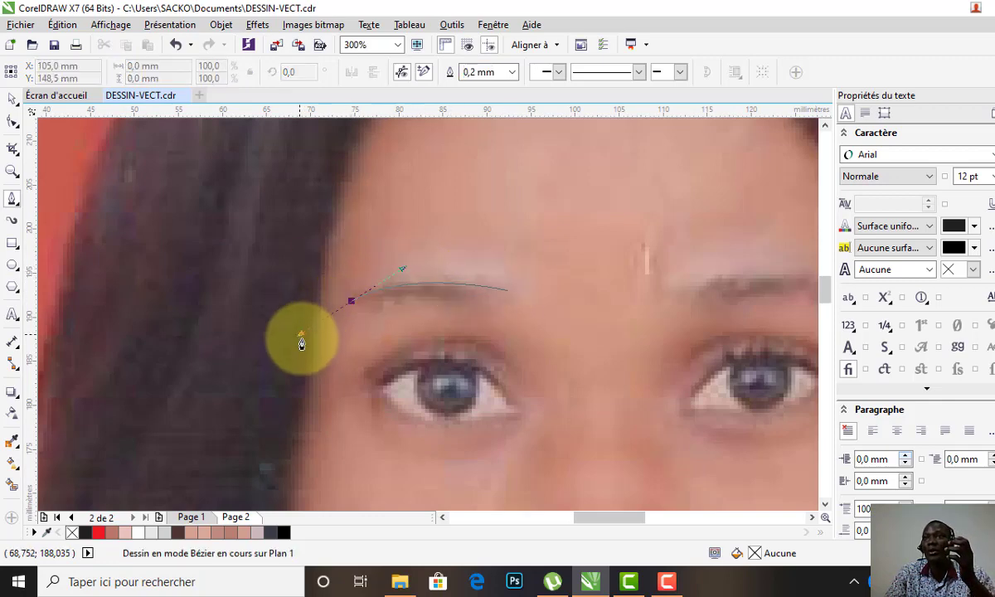
double_click(351, 304)
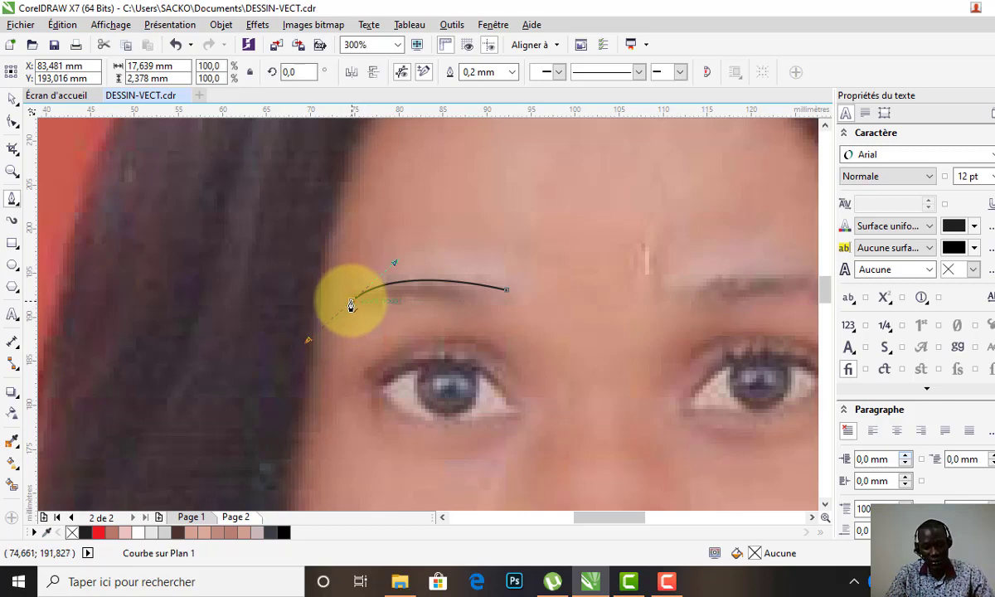
click(353, 303)
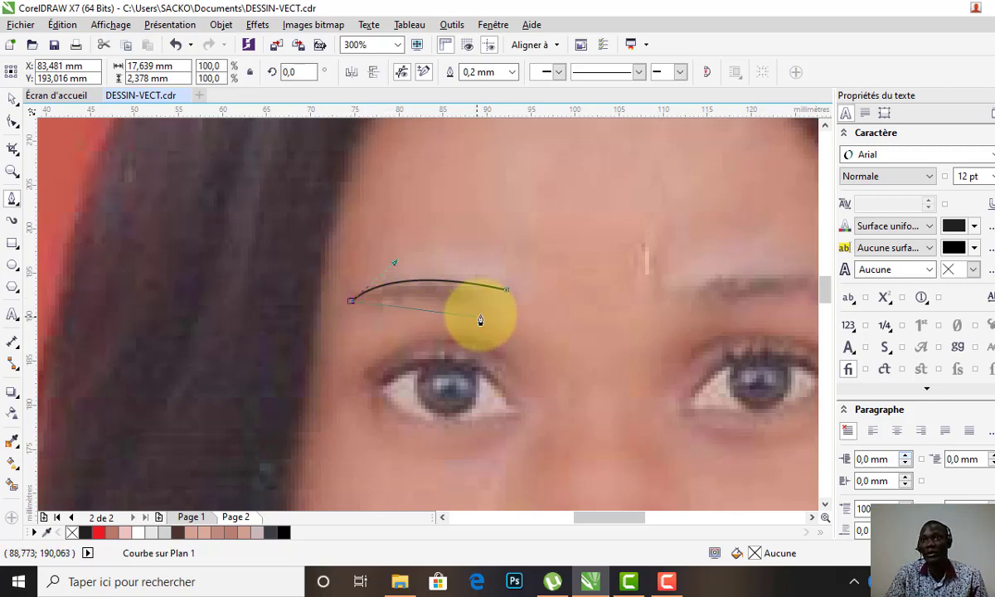
drag(464, 310, 506, 325)
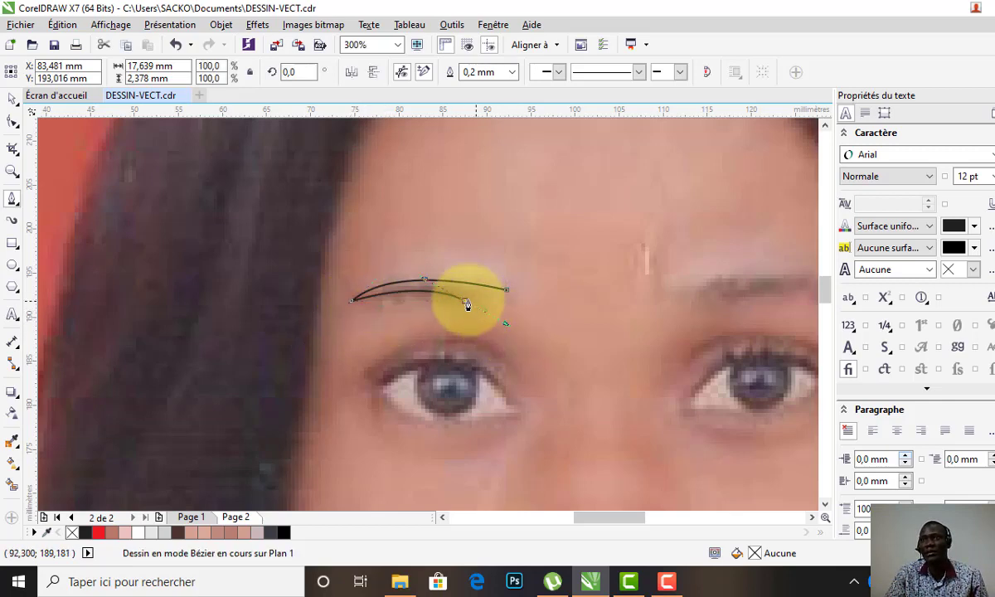
click(507, 289)
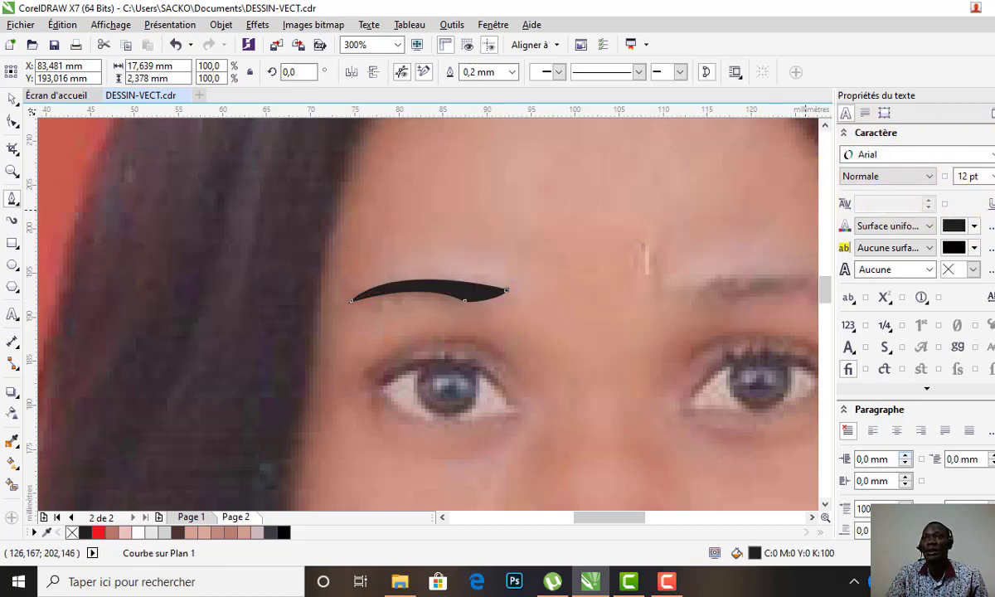
scroll(174, 220, down, 3)
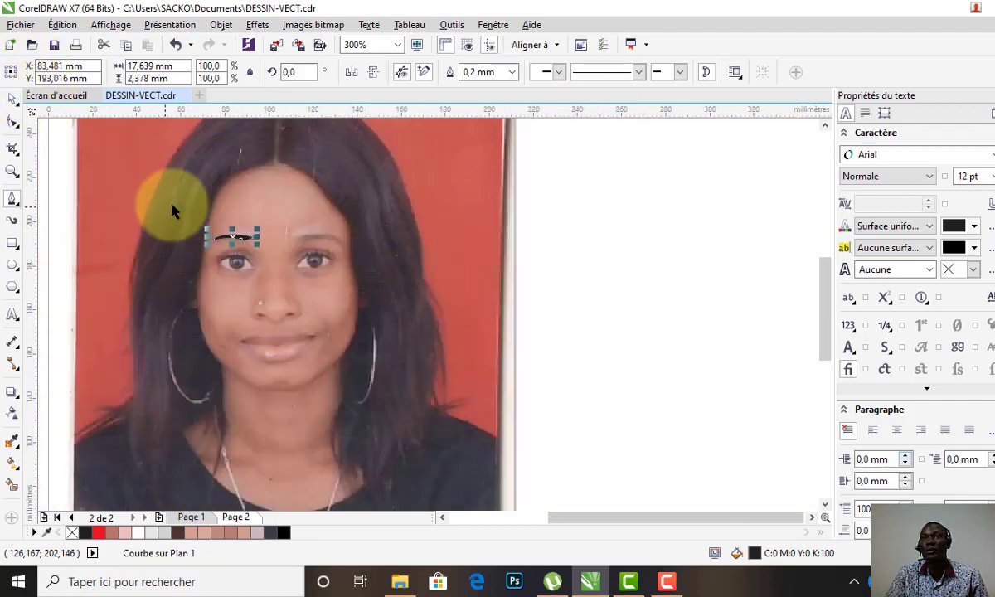
scroll(249, 224, up, 1)
Trace the right eyebrow with the Pen as a second closed, black-filled shape
click(308, 249)
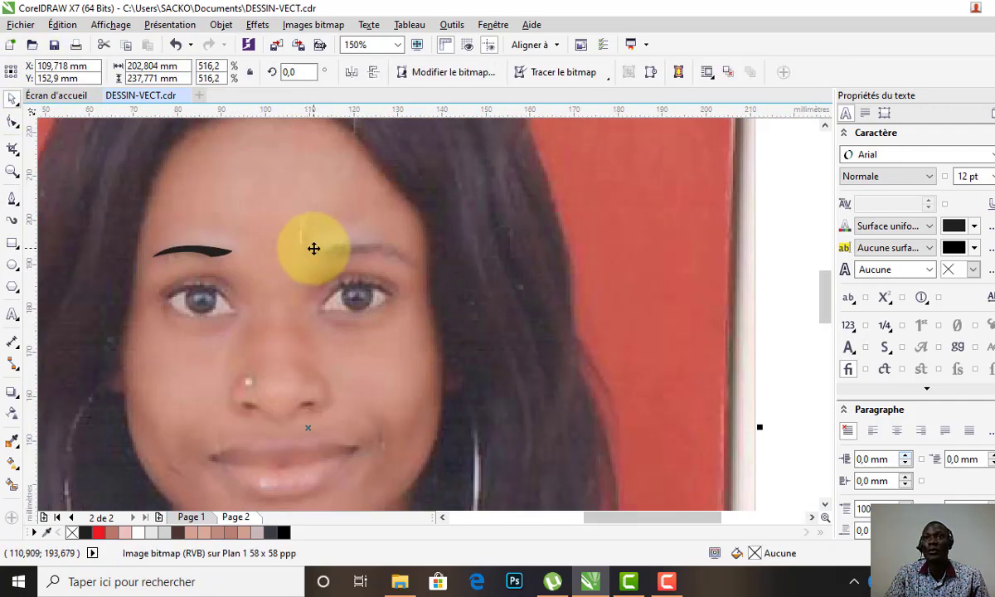
click(14, 200)
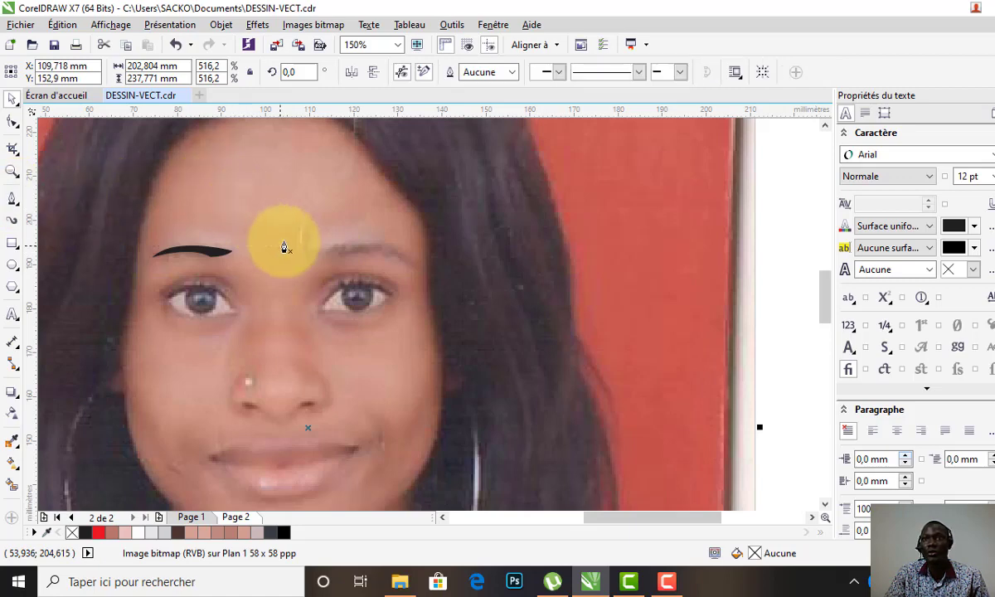
click(324, 253)
drag(417, 255, 459, 289)
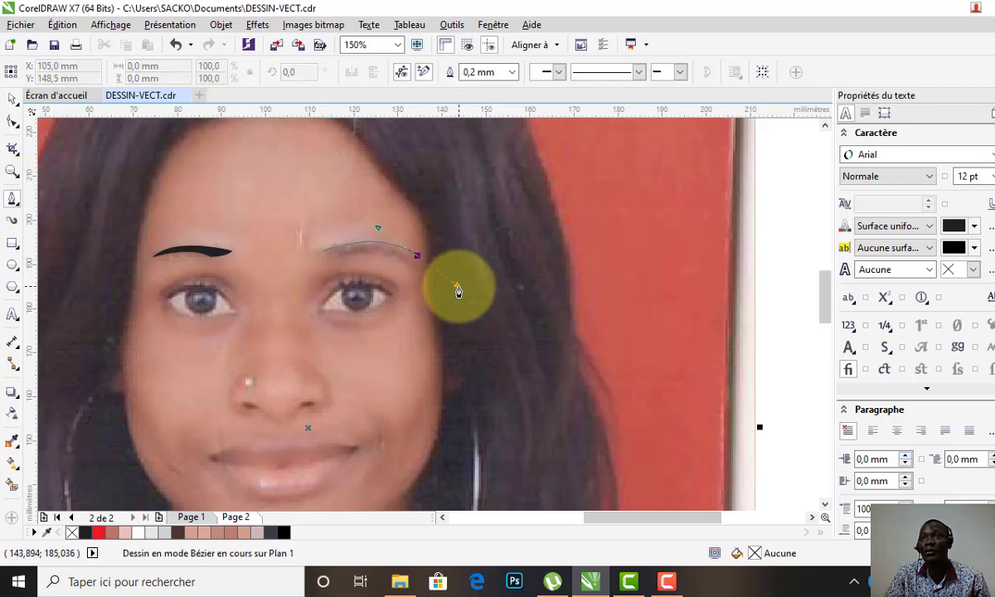
double_click(420, 260)
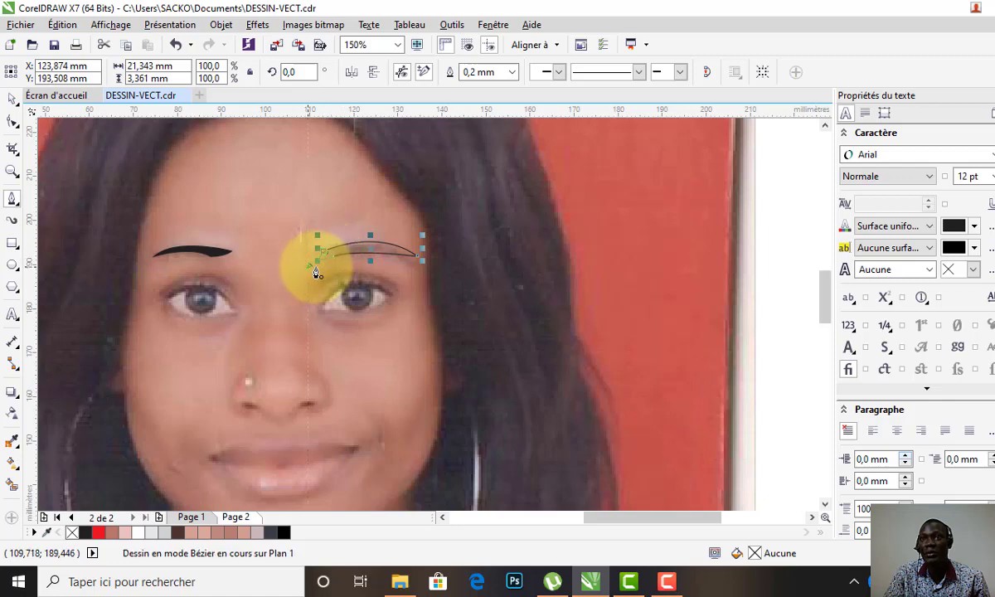
drag(319, 270, 229, 333)
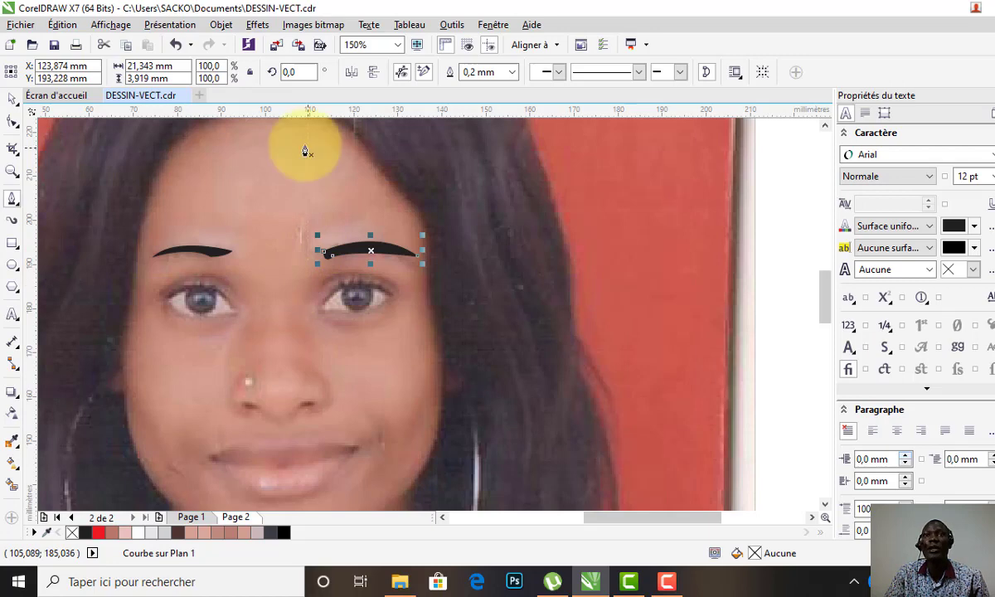
click(383, 289)
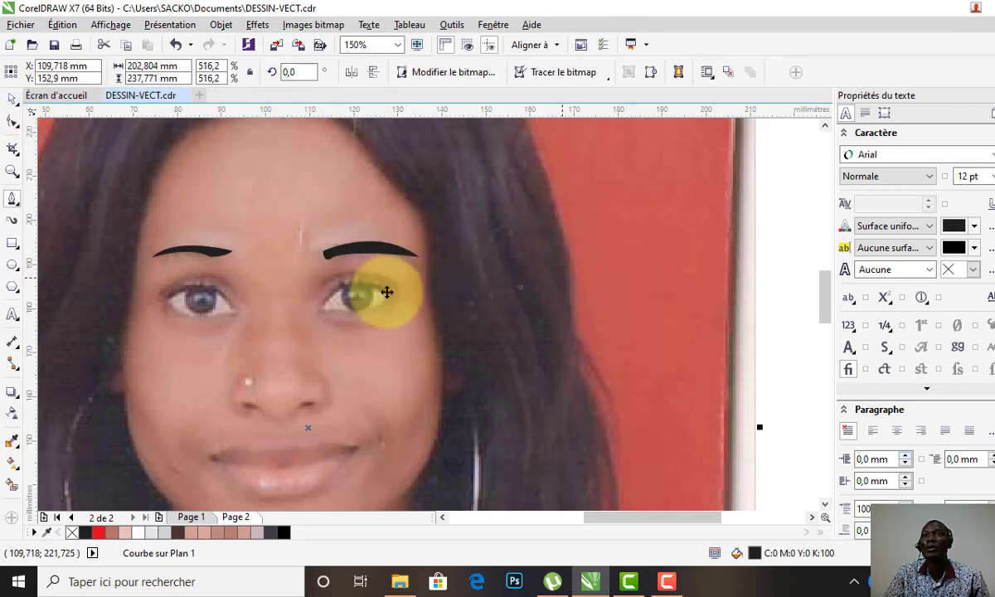
scroll(369, 291, down, 2)
scroll(279, 273, up, 4)
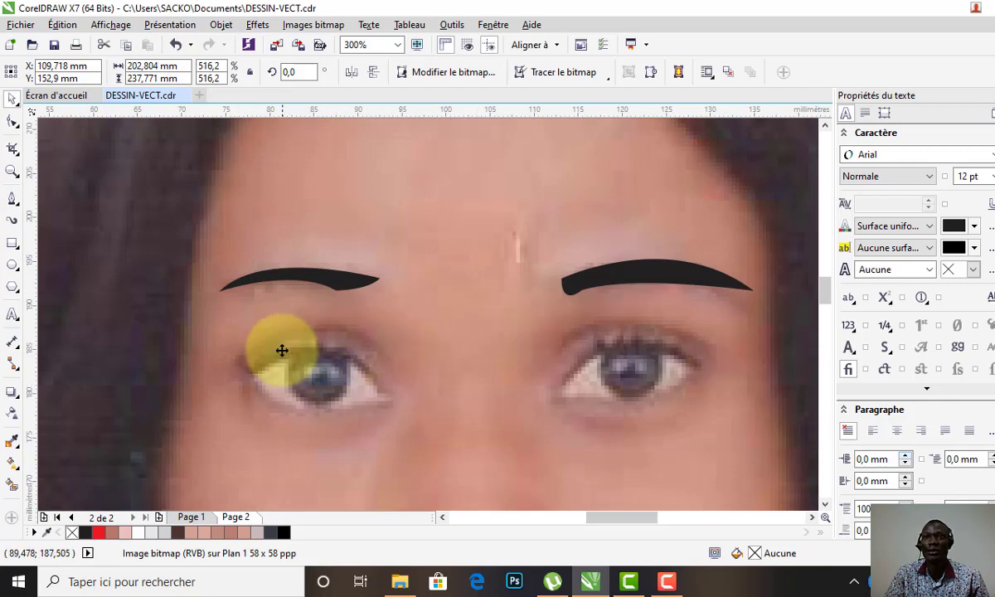
Draw an arched curve along the left eye's upper eyelid
click(14, 198)
click(379, 349)
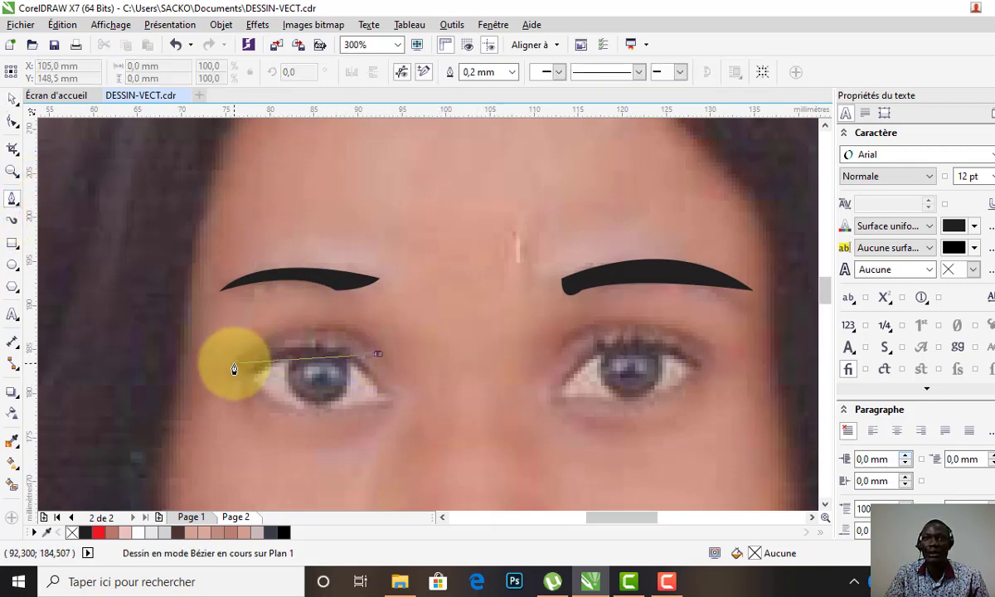
mouse_move(235, 361)
mouse_down()
mouse_move(140, 429)
mouse_move(134, 448)
mouse_up()
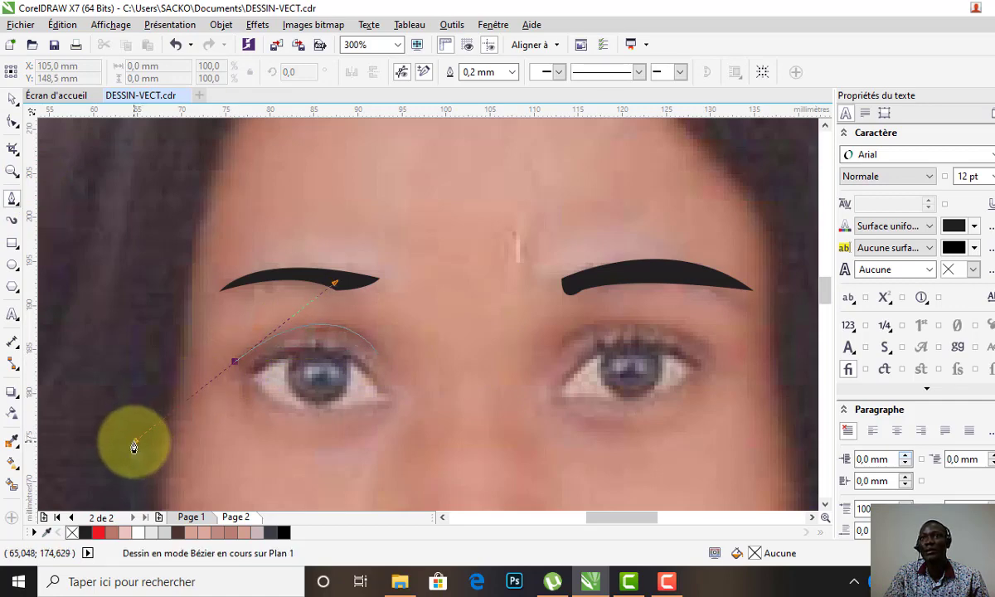
click(231, 364)
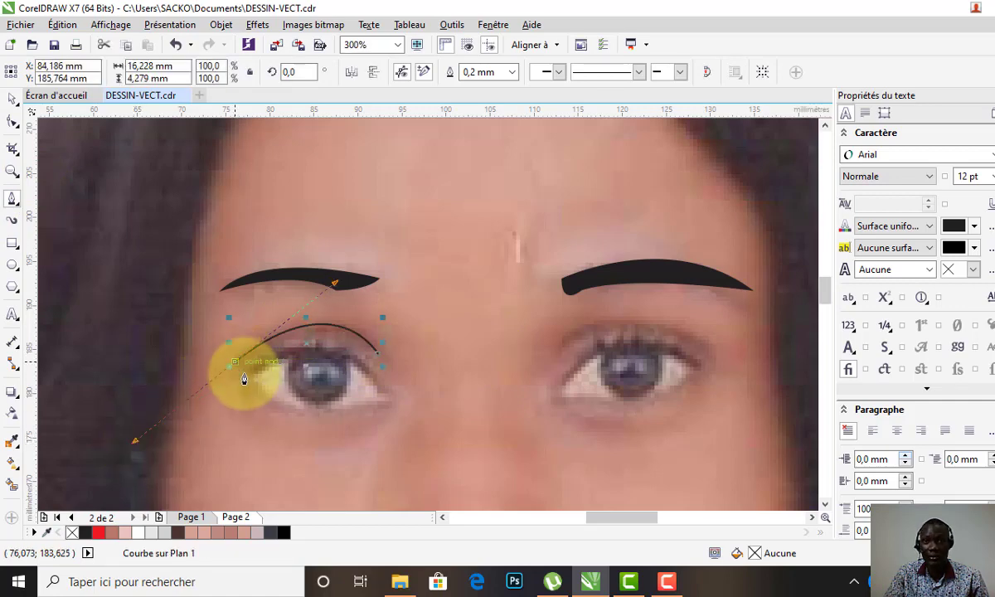
click(355, 351)
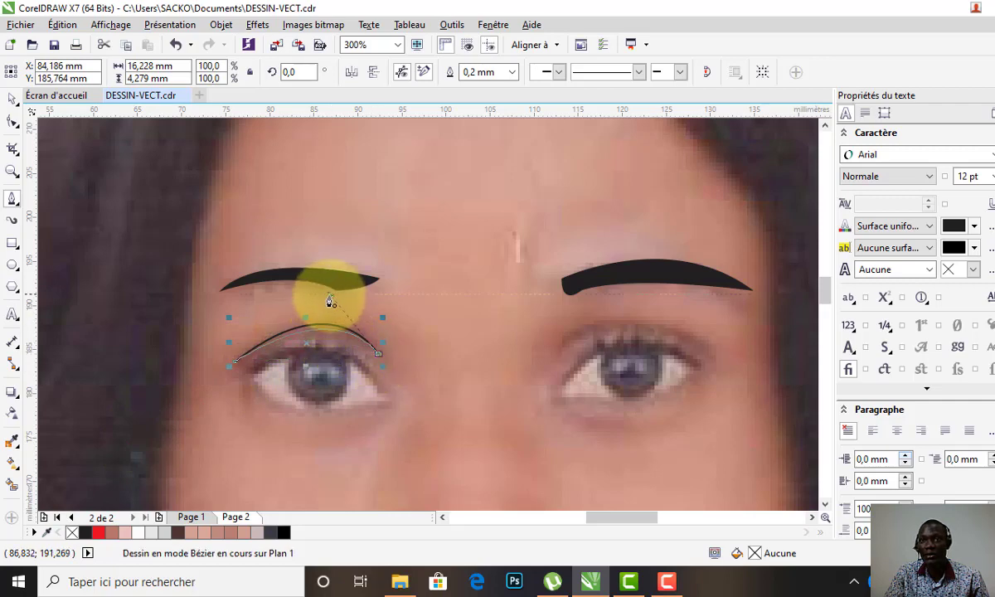
drag(329, 300, 311, 295)
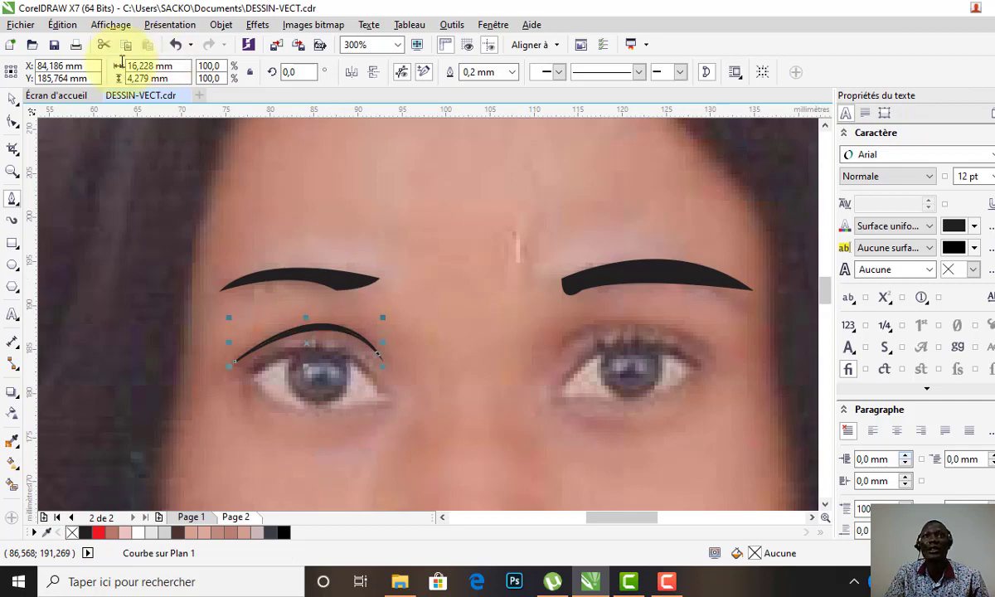
Duplicate the eyelid curve, rotate the copy 180° and place it over the right eyelid
click(12, 98)
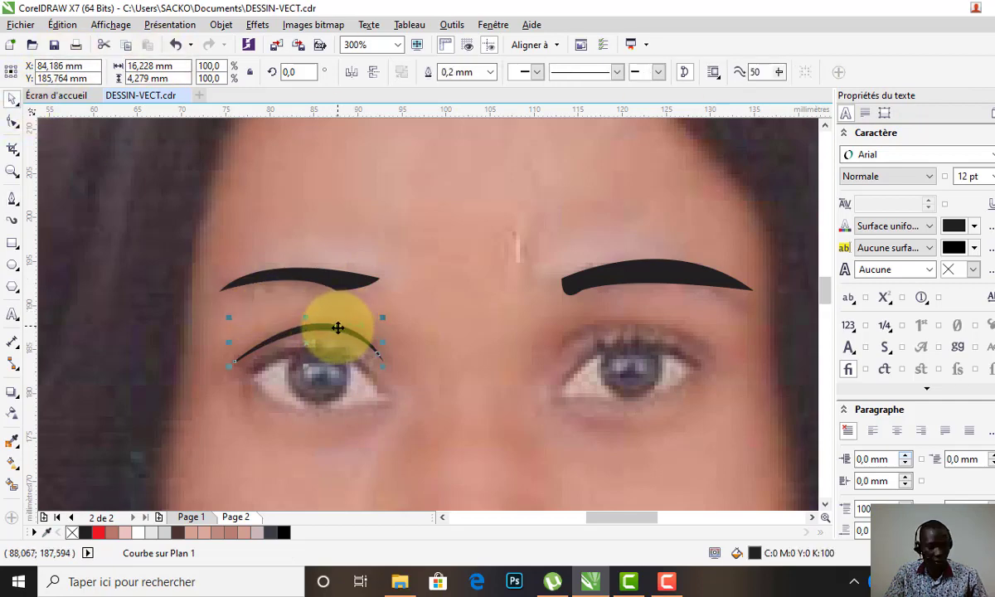
key(ctrl+d)
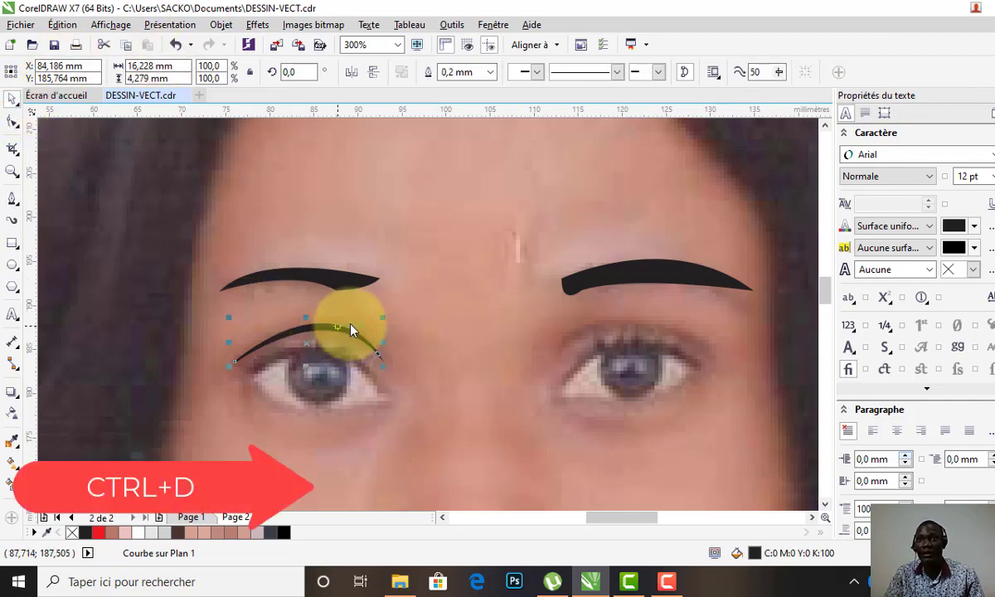
key(ctrl+e)
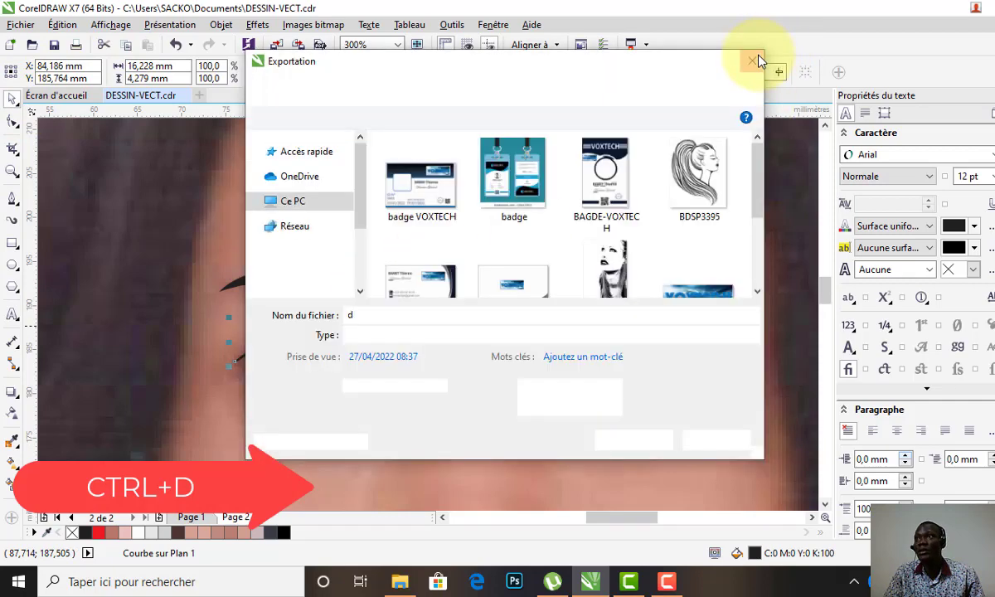
text(d)
click(752, 62)
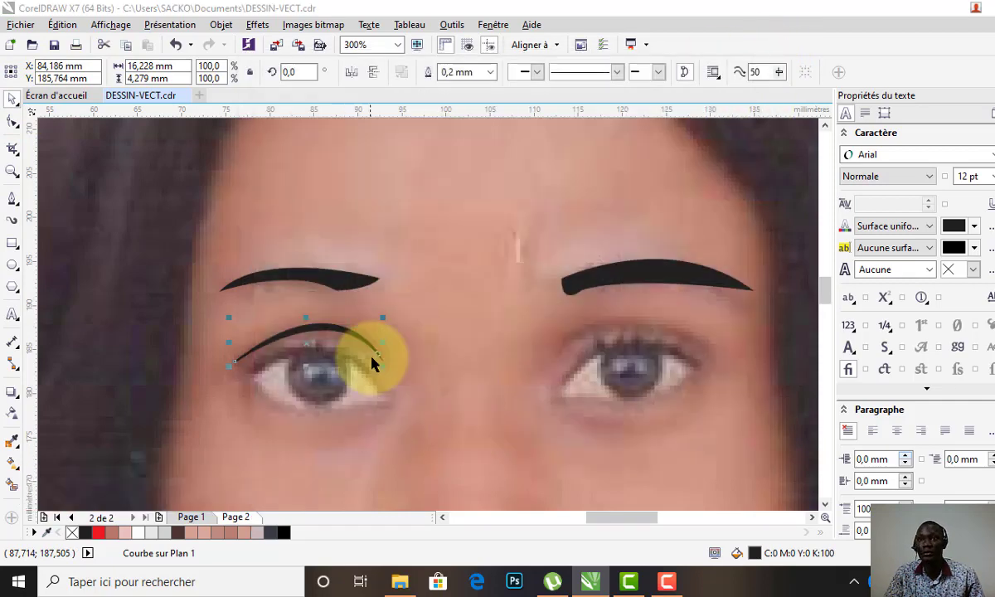
drag(345, 326, 388, 282)
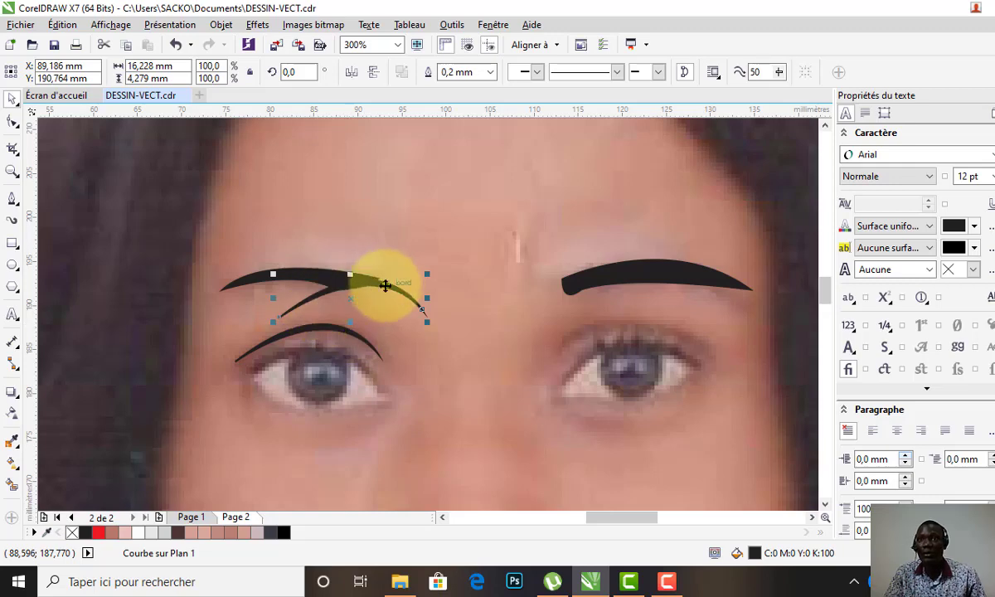
click(353, 74)
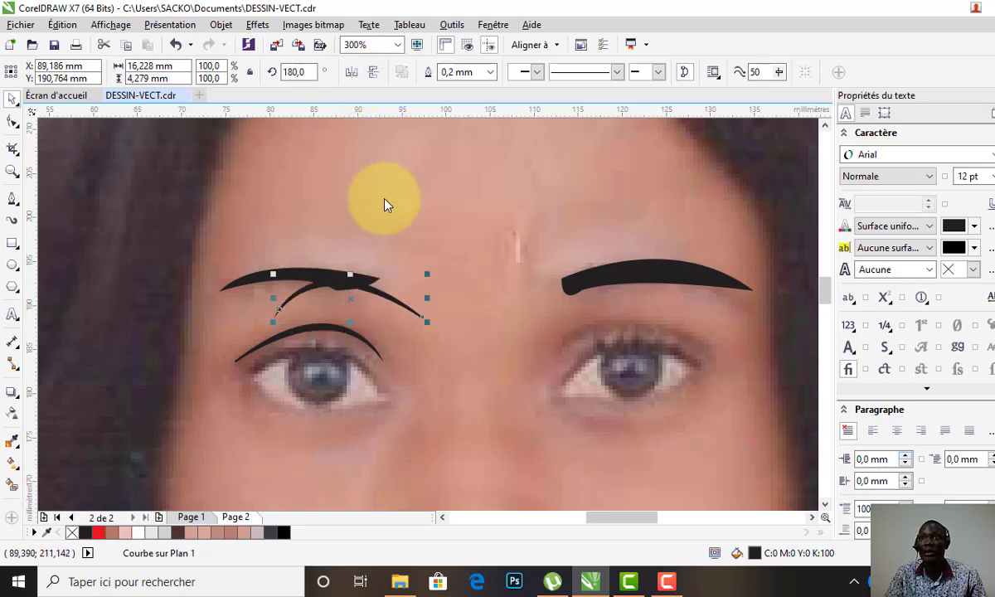
drag(383, 296, 677, 335)
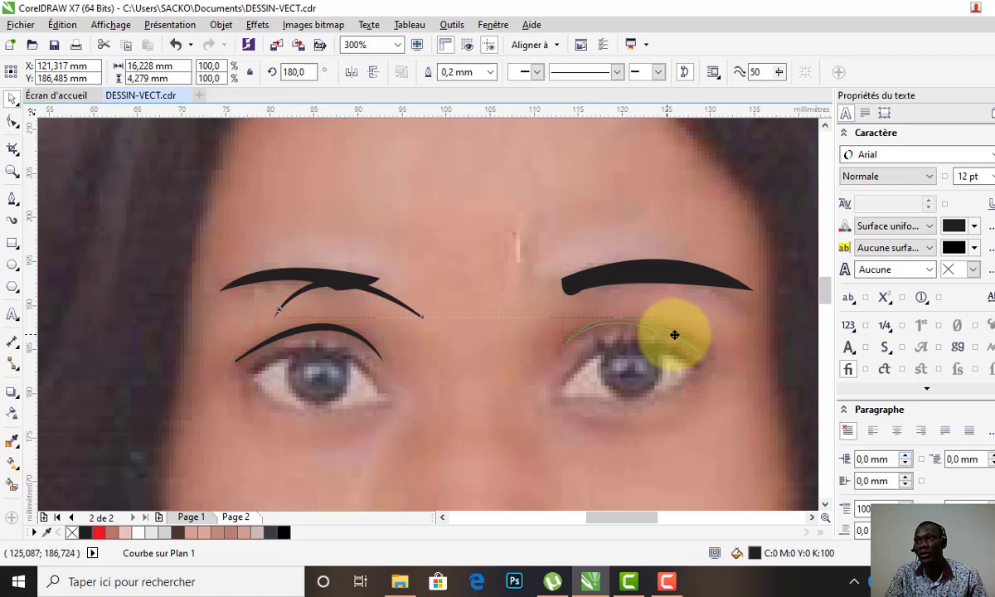
drag(674, 335, 673, 335)
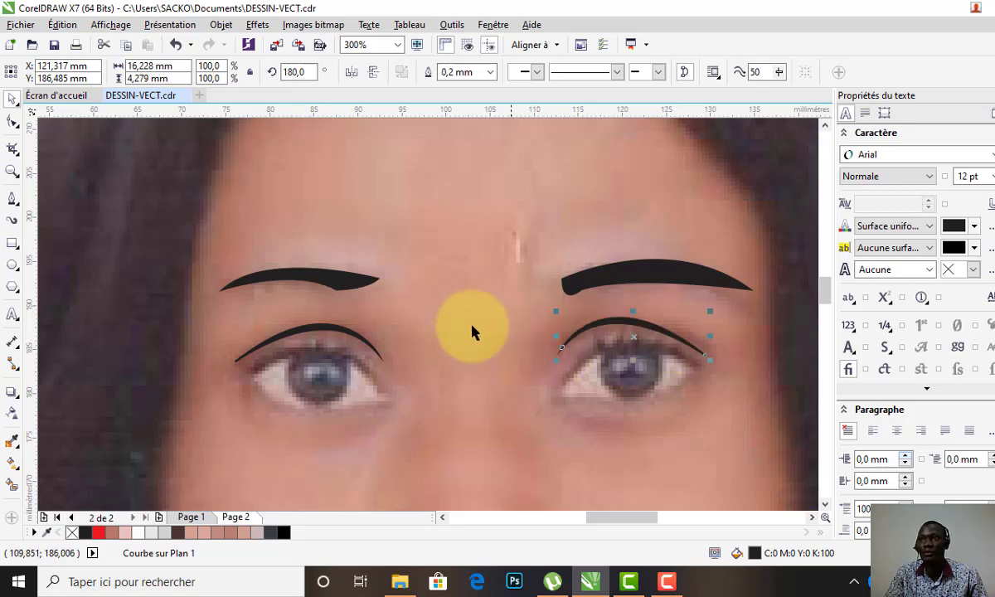
click(355, 336)
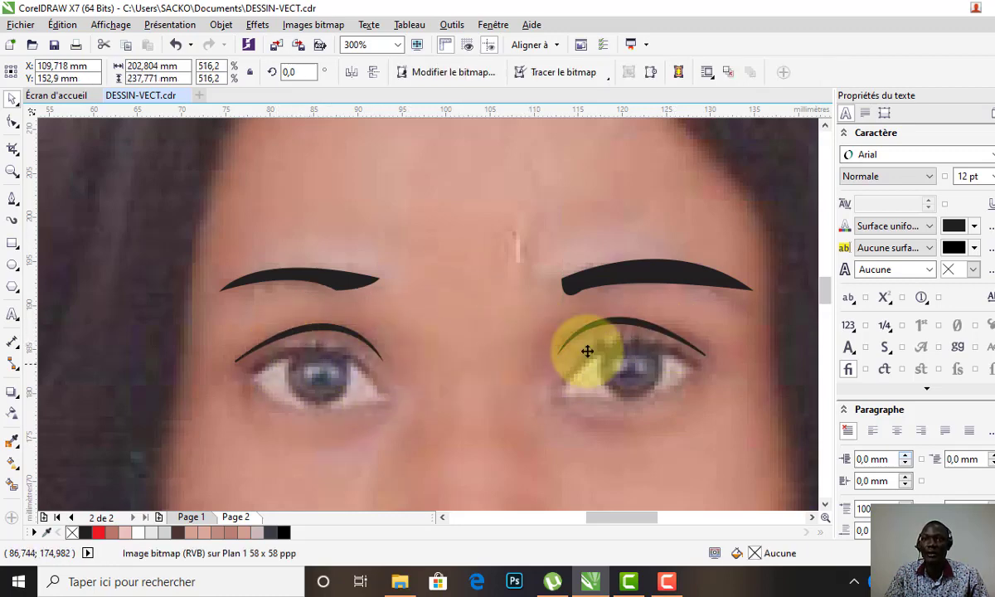
Draw a closed zigzag lash shape beneath the left eyelid line and fill it black
click(12, 199)
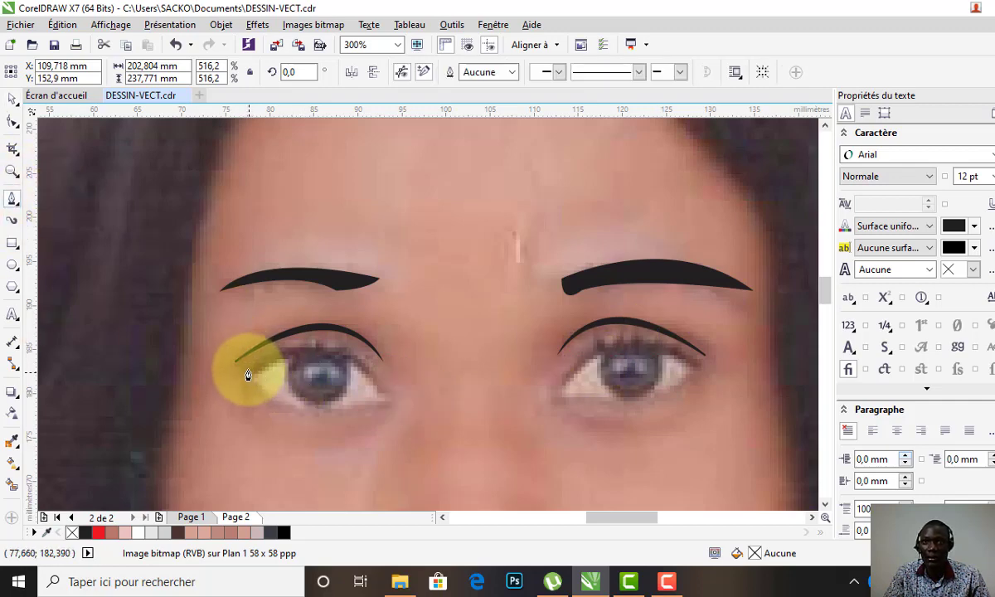
key(Escape)
drag(256, 357, 272, 349)
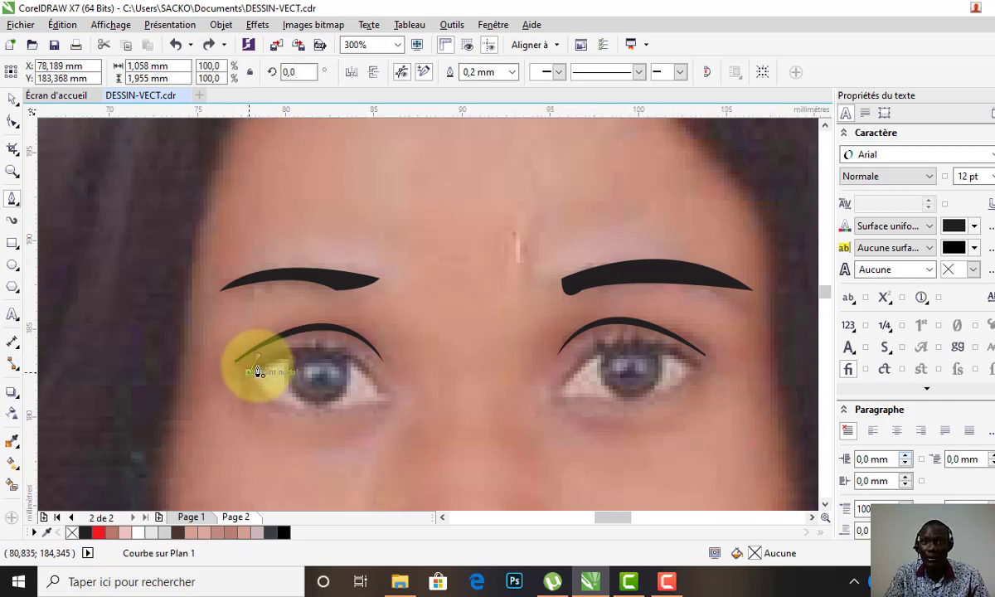
scroll(257, 369, up, 1)
mouse_move(261, 370)
mouse_down()
mouse_move(266, 349)
mouse_move(312, 329)
mouse_move(313, 319)
mouse_up()
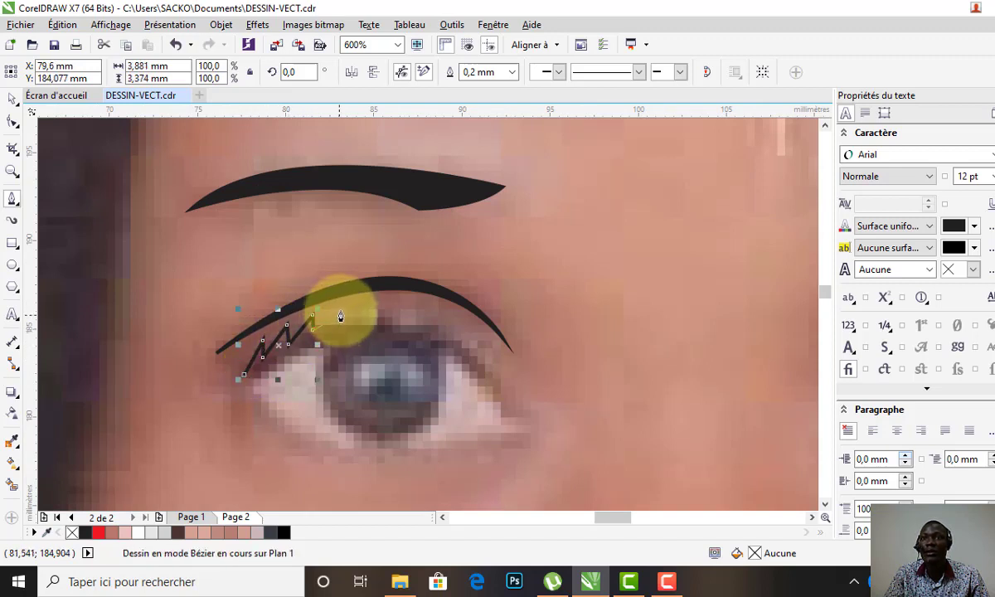
click(340, 316)
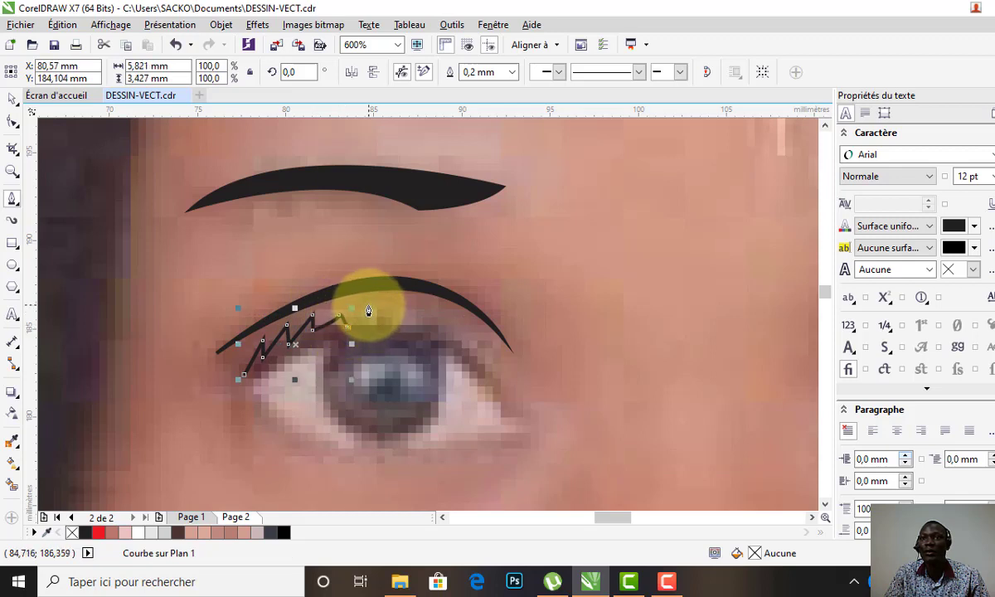
click(369, 308)
mouse_move(396, 305)
mouse_down()
mouse_move(396, 338)
mouse_move(457, 333)
mouse_move(492, 401)
mouse_up()
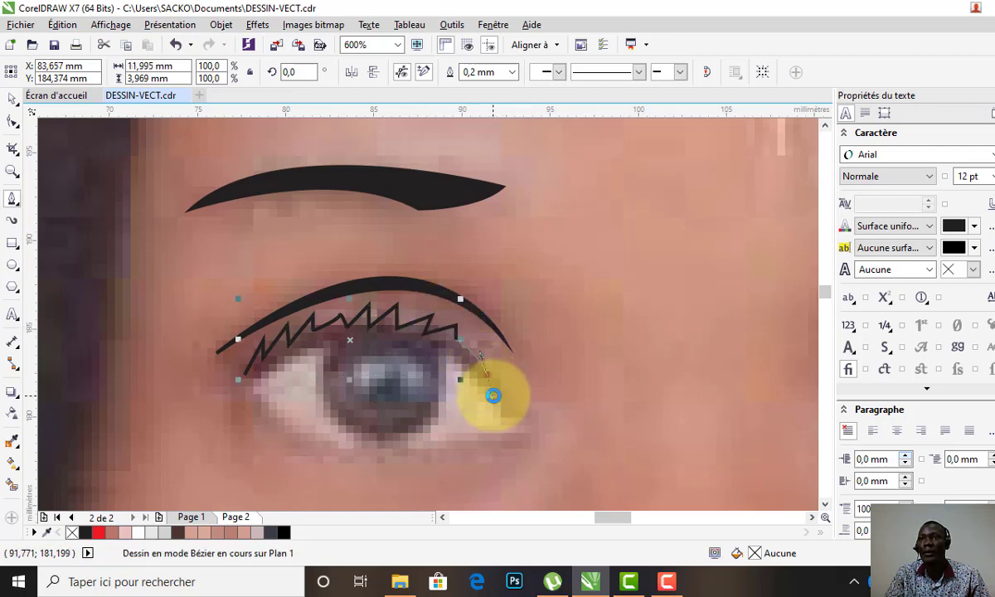
key(space)
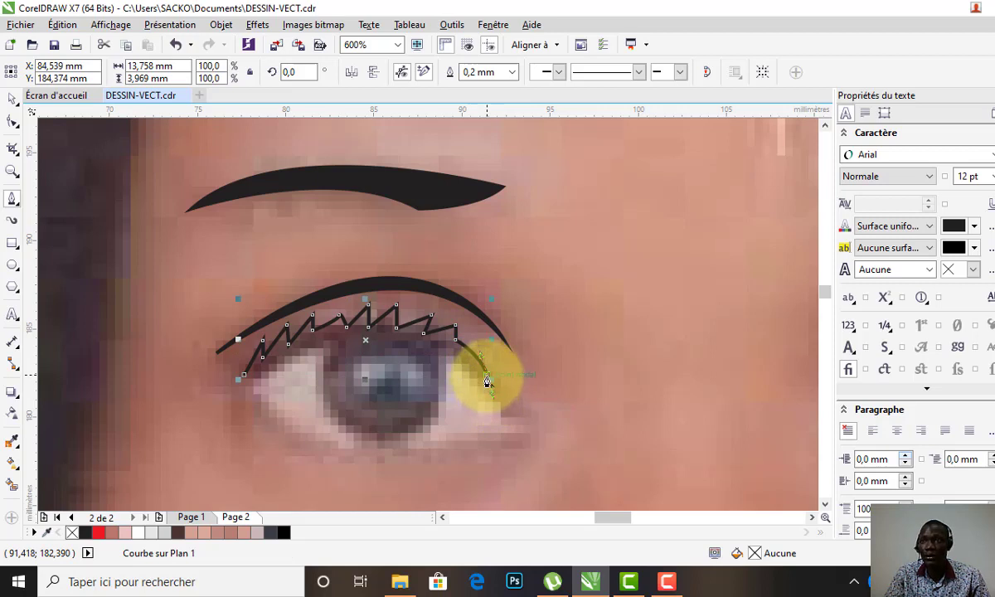
drag(476, 383, 372, 351)
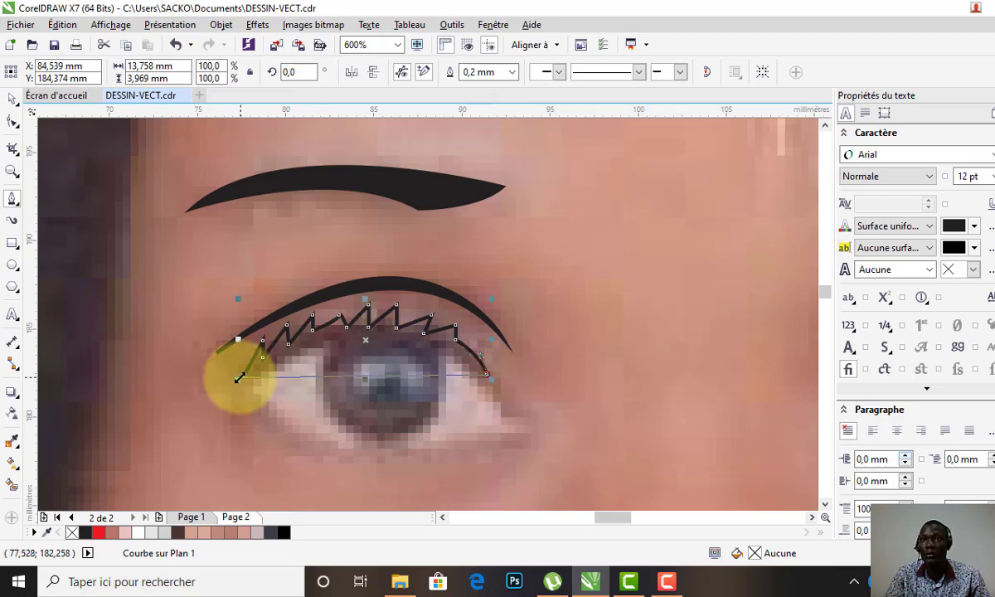
mouse_move(246, 381)
mouse_down()
mouse_move(379, 300)
mouse_move(373, 290)
mouse_move(433, 333)
mouse_up()
click(283, 532)
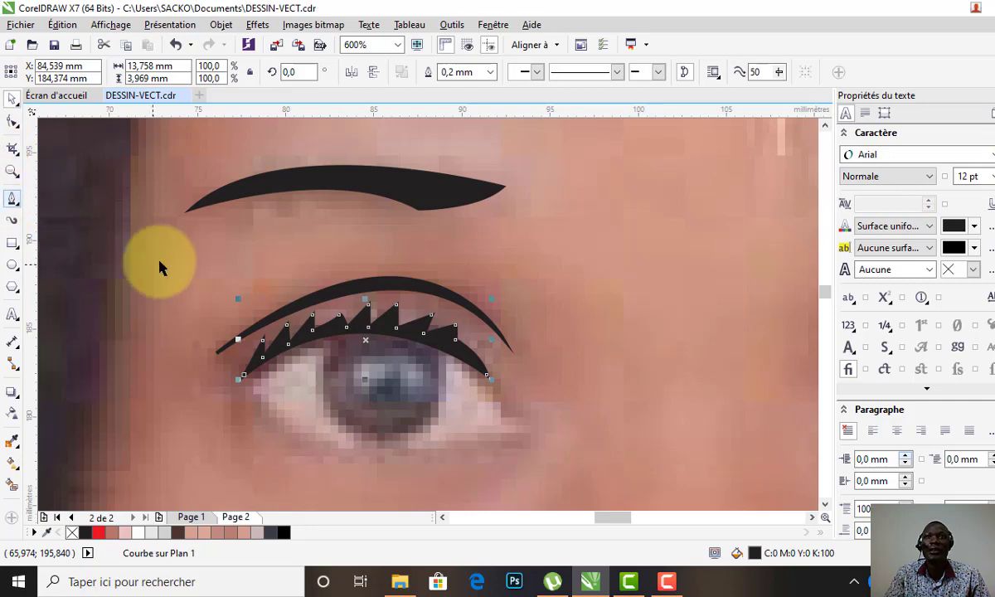
Copy the lash shape, rotate it 180° and align it on the right upper eyelid
scroll(160, 267, down, 3)
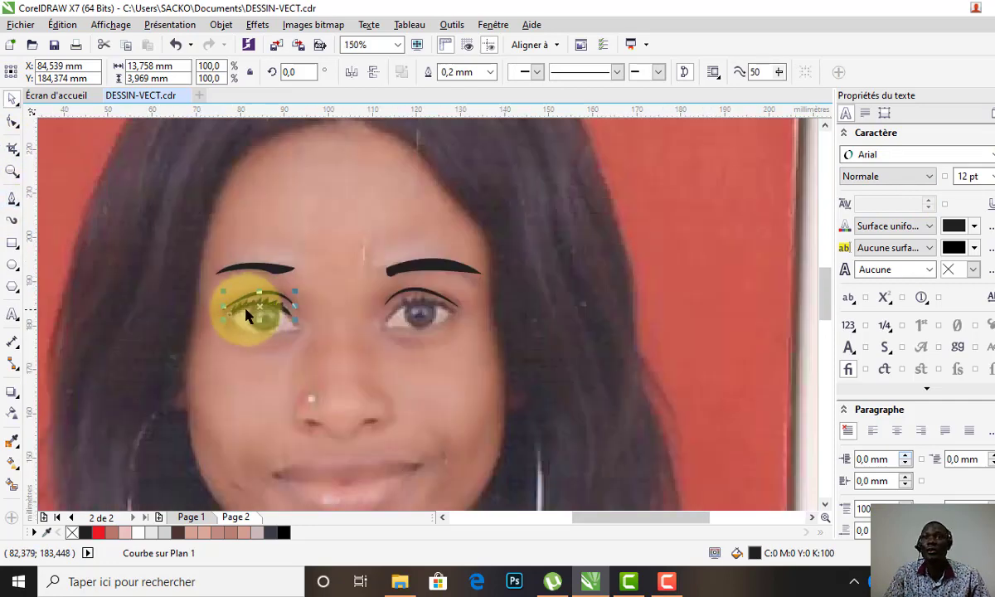
drag(243, 313, 283, 282)
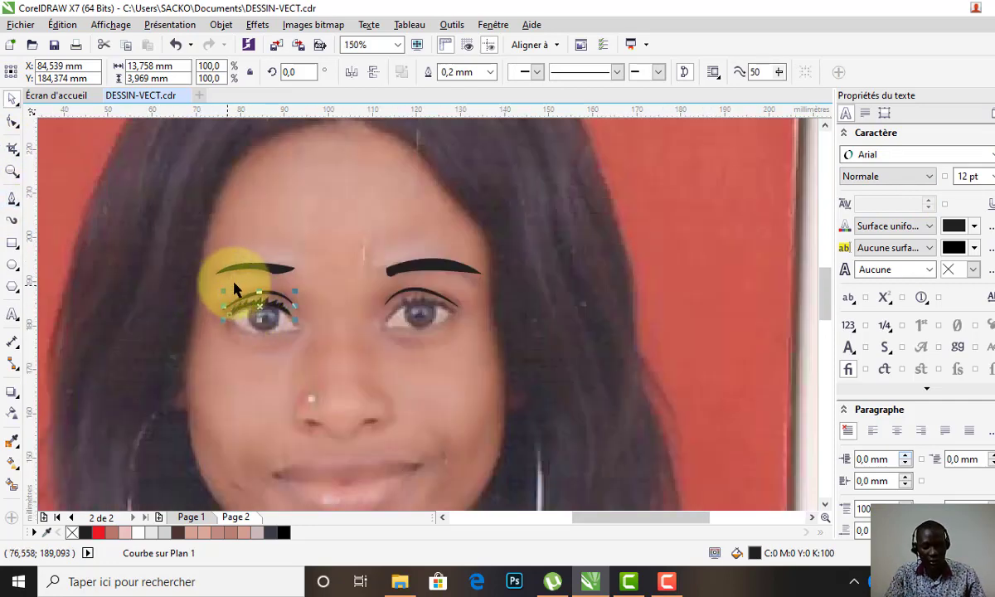
click(350, 76)
drag(285, 282, 418, 303)
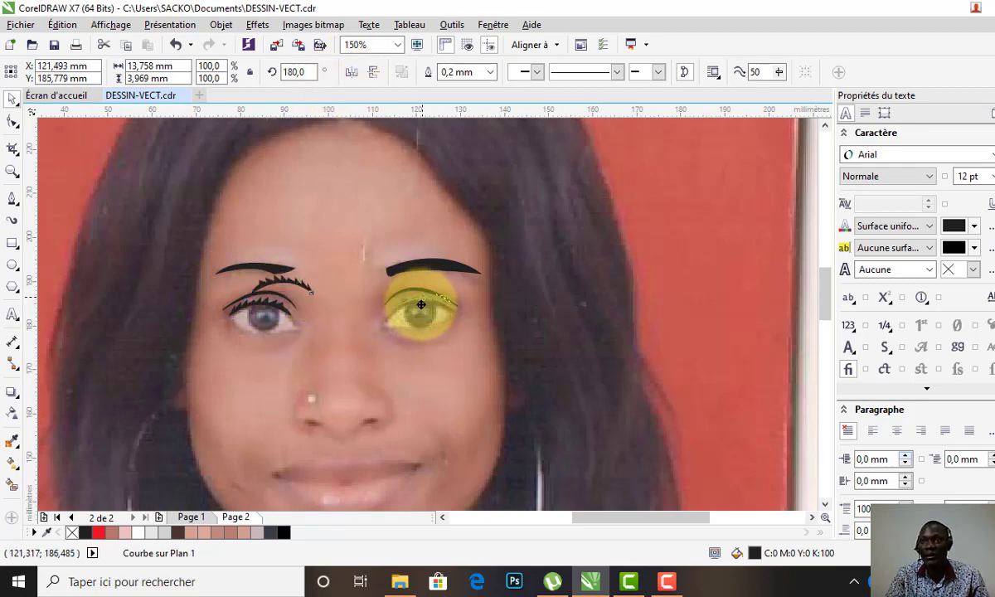
drag(421, 305, 412, 305)
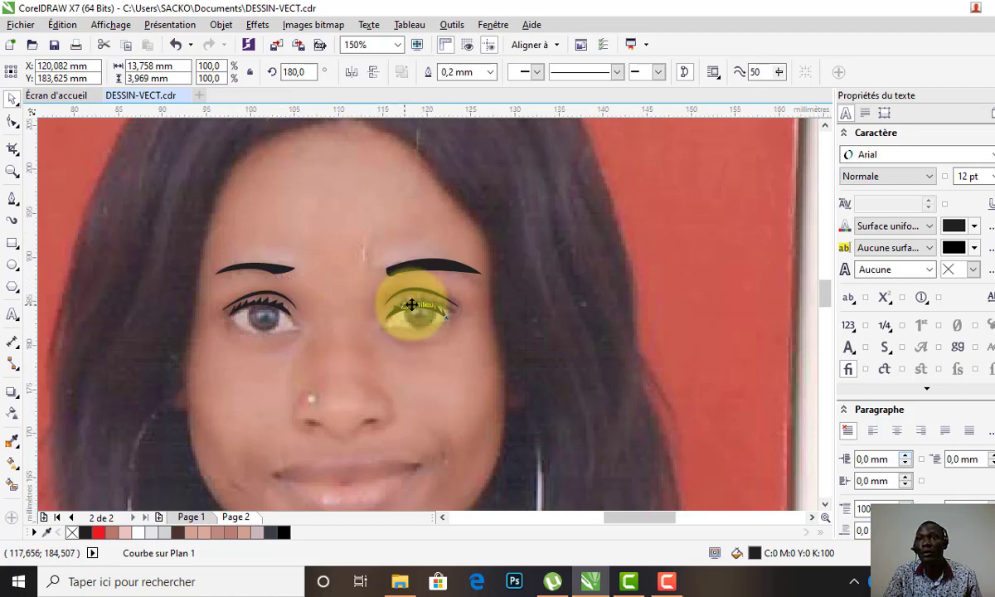
scroll(412, 305, up, 2)
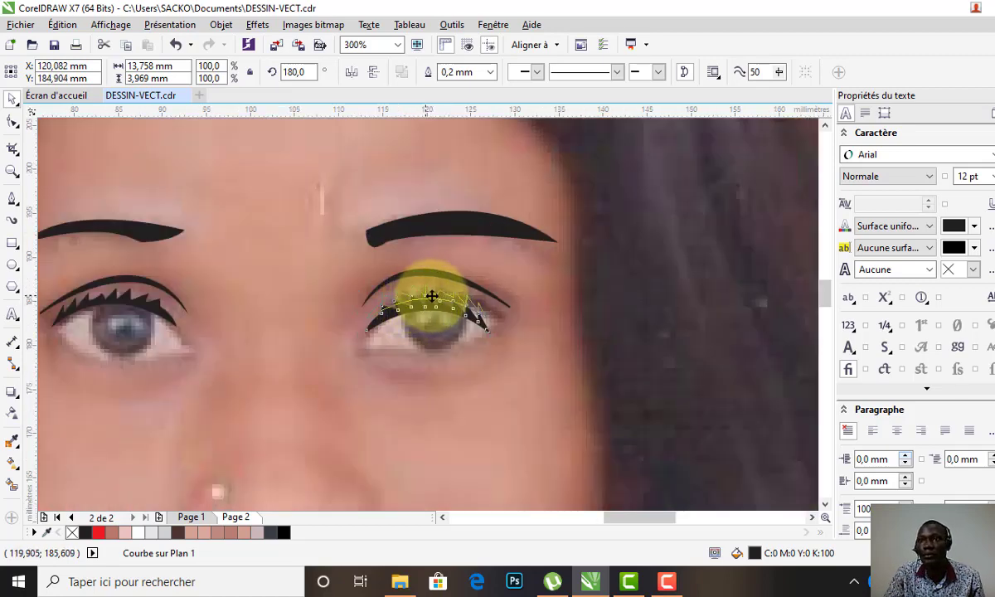
drag(432, 296, 445, 296)
Reshape the lash nodes with the Shape tool so the spikes follow the eyelid
click(12, 121)
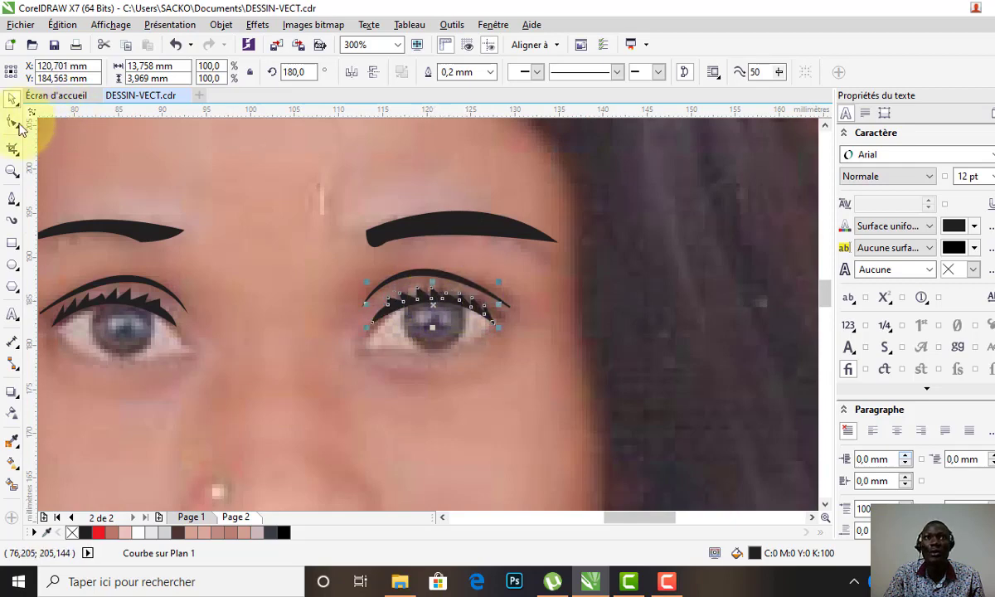
mouse_move(389, 263)
mouse_down()
mouse_move(503, 327)
mouse_move(499, 315)
mouse_move(460, 300)
mouse_move(469, 303)
mouse_move(464, 282)
mouse_move(439, 278)
mouse_up()
scroll(501, 327, up, 2)
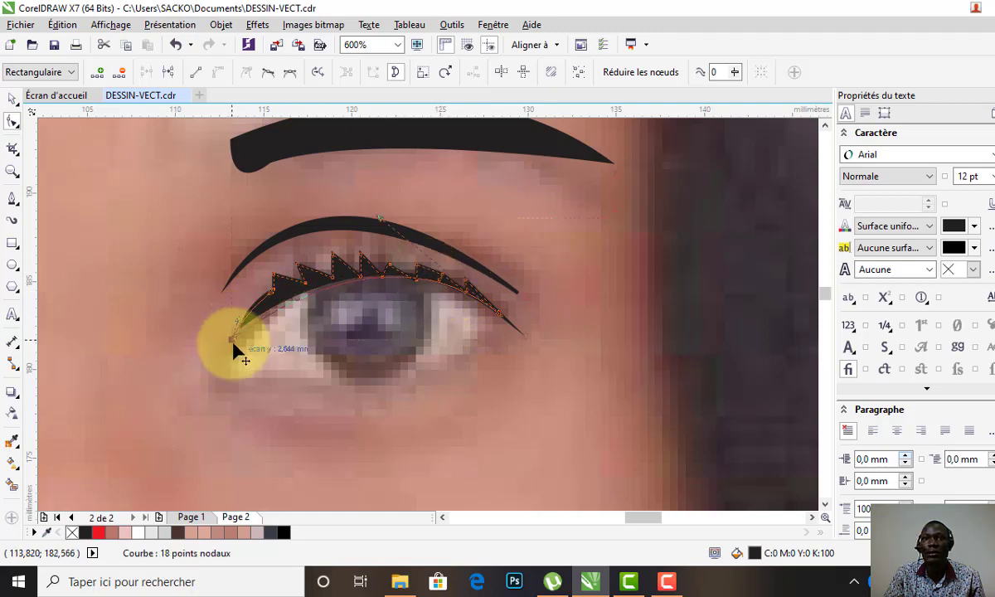
mouse_move(238, 336)
mouse_down()
mouse_move(236, 349)
mouse_move(240, 342)
mouse_up()
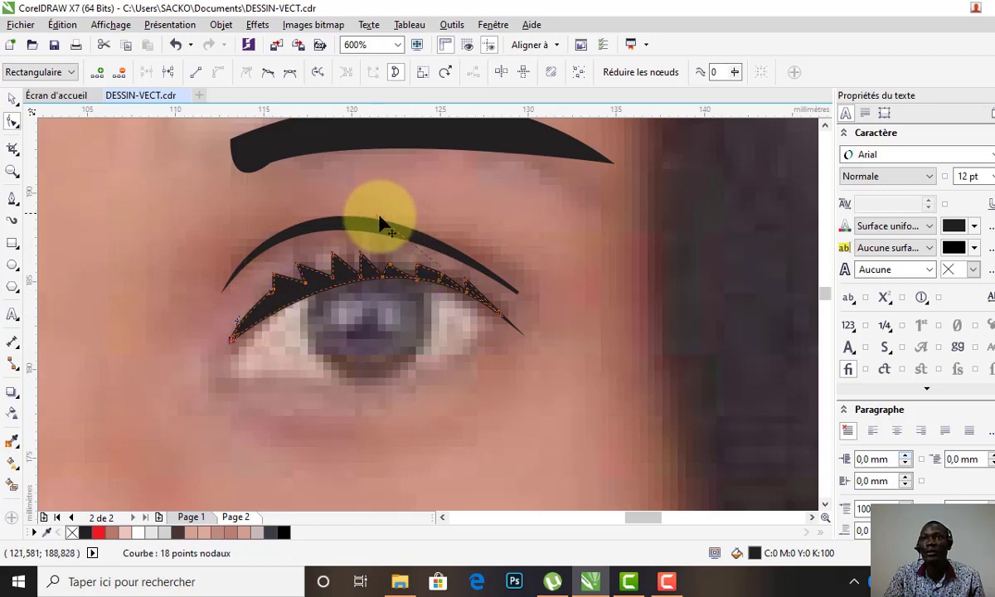
drag(378, 217, 374, 222)
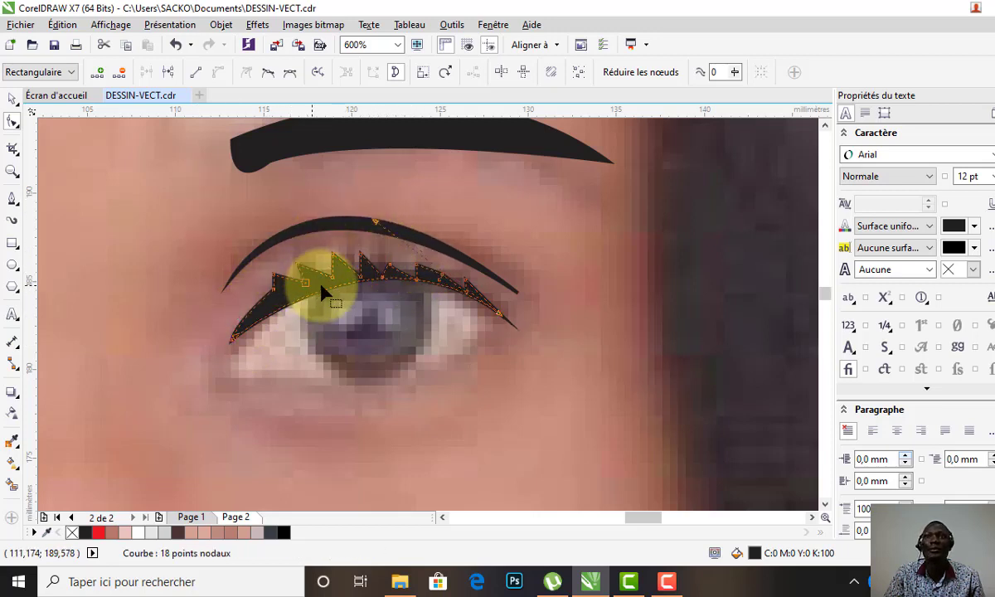
drag(327, 282, 322, 289)
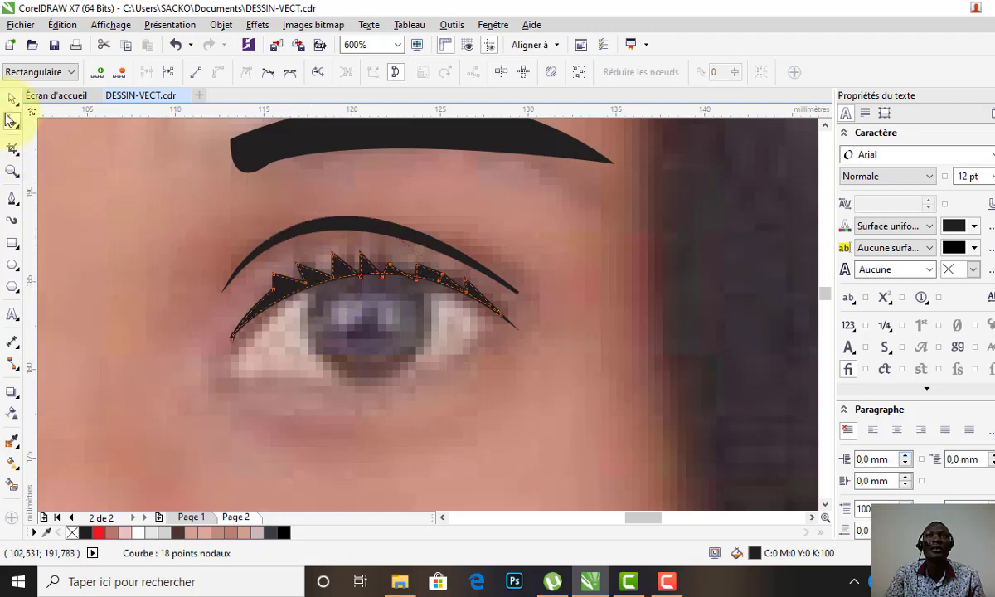
key(space)
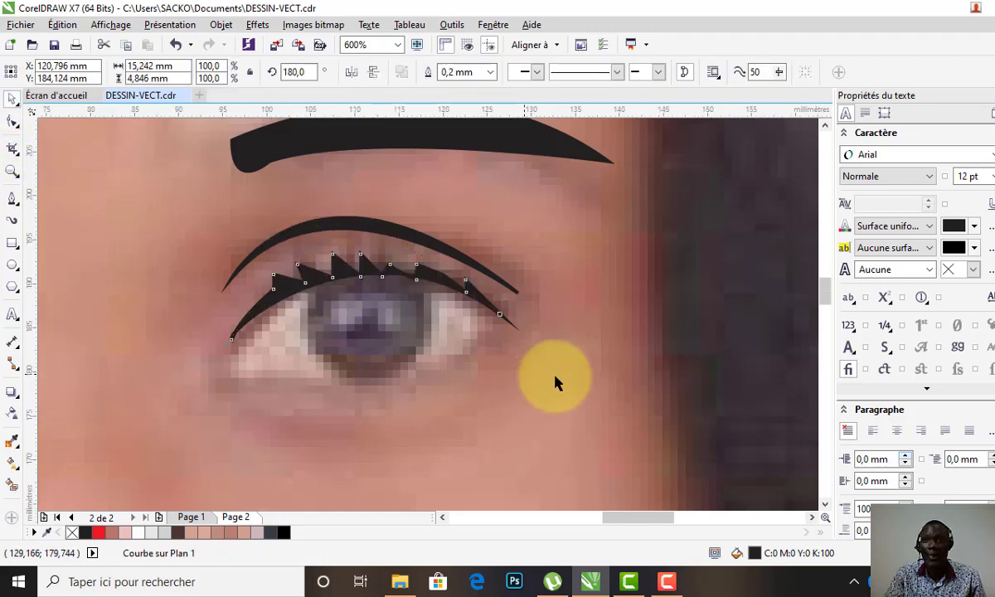
Start a Bézier outline of the left eye white along the iris edge
scroll(534, 373, down, 2)
scroll(244, 364, down, 2)
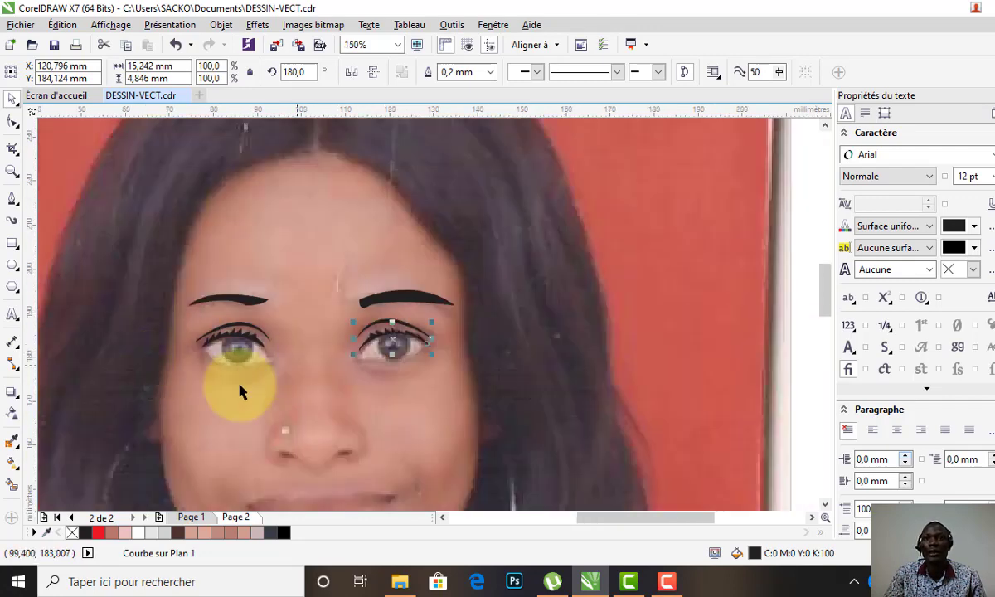
scroll(239, 383, up, 2)
click(252, 373)
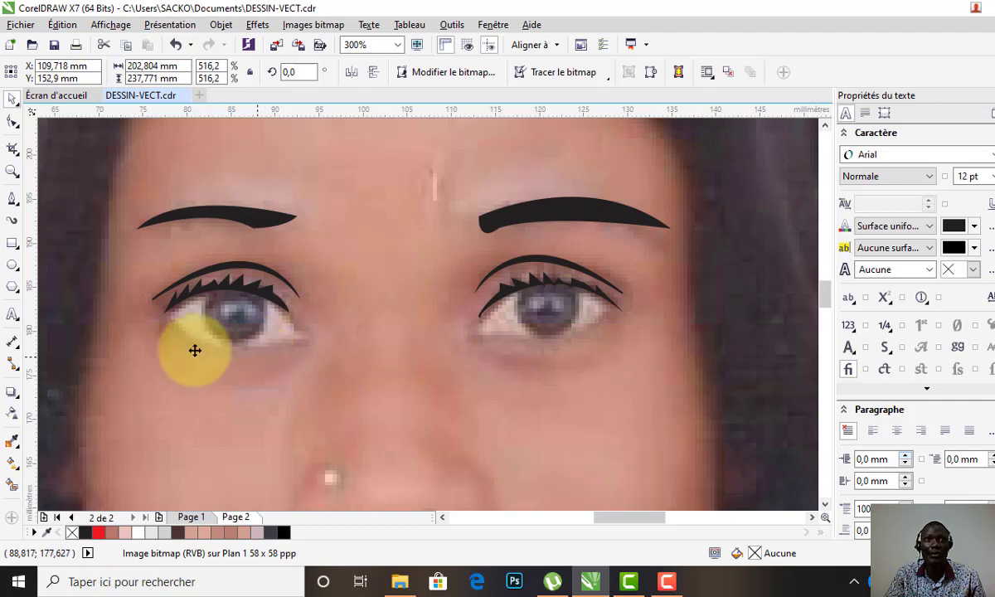
click(13, 200)
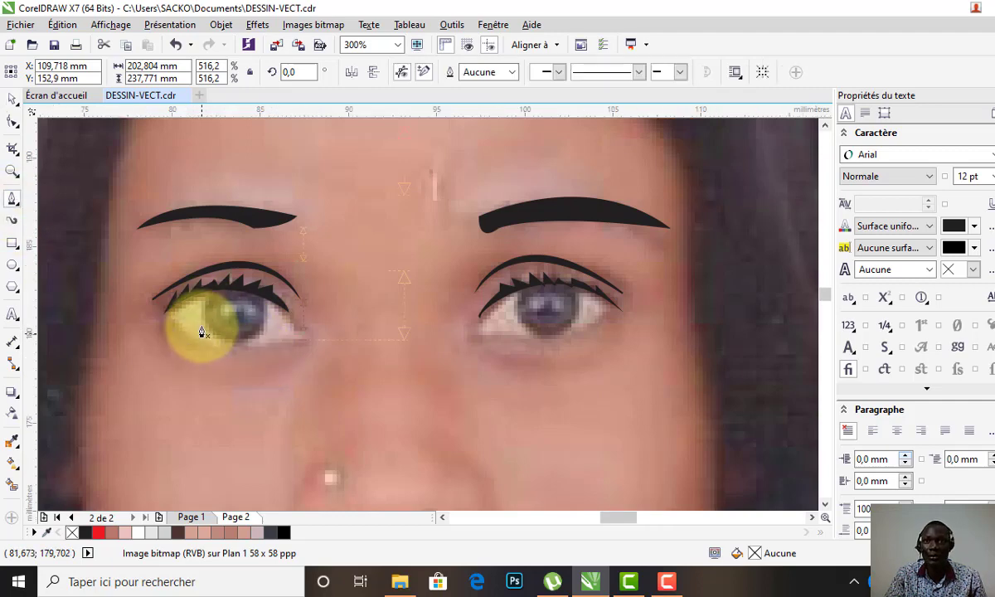
scroll(199, 328, up, 1)
click(223, 264)
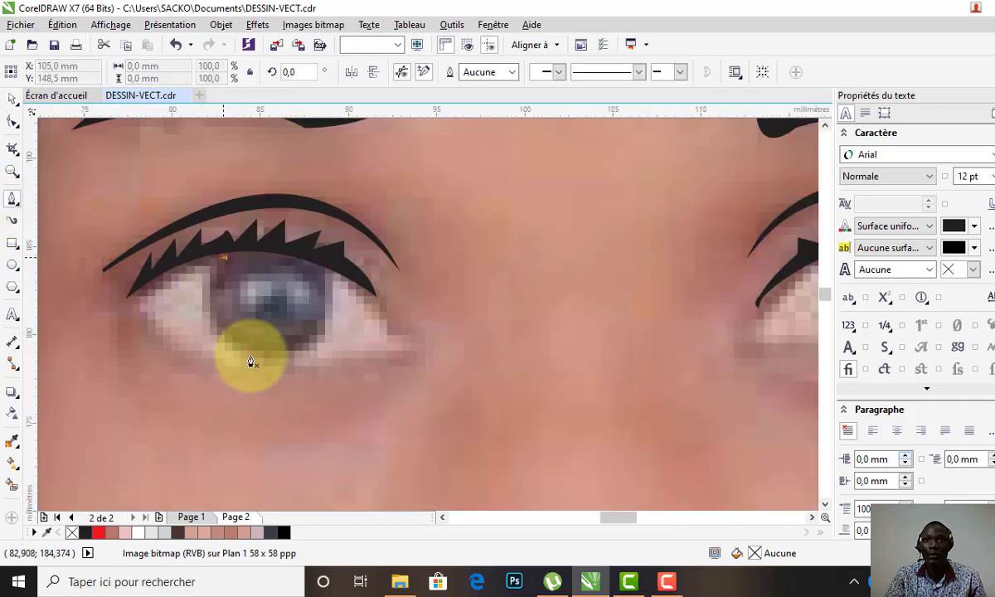
mouse_move(247, 365)
mouse_down()
mouse_move(307, 397)
mouse_move(308, 407)
mouse_up()
click(245, 365)
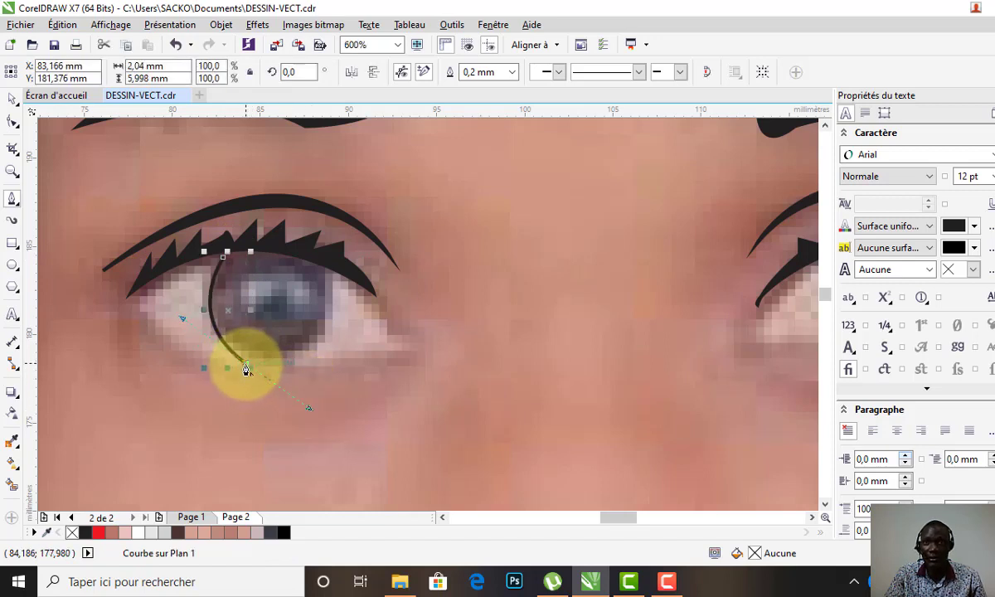
Close the eye-white outline at the outer eye corner along the upper lid
mouse_move(134, 306)
mouse_down()
mouse_move(120, 265)
mouse_move(100, 254)
mouse_move(104, 262)
mouse_up()
click(134, 308)
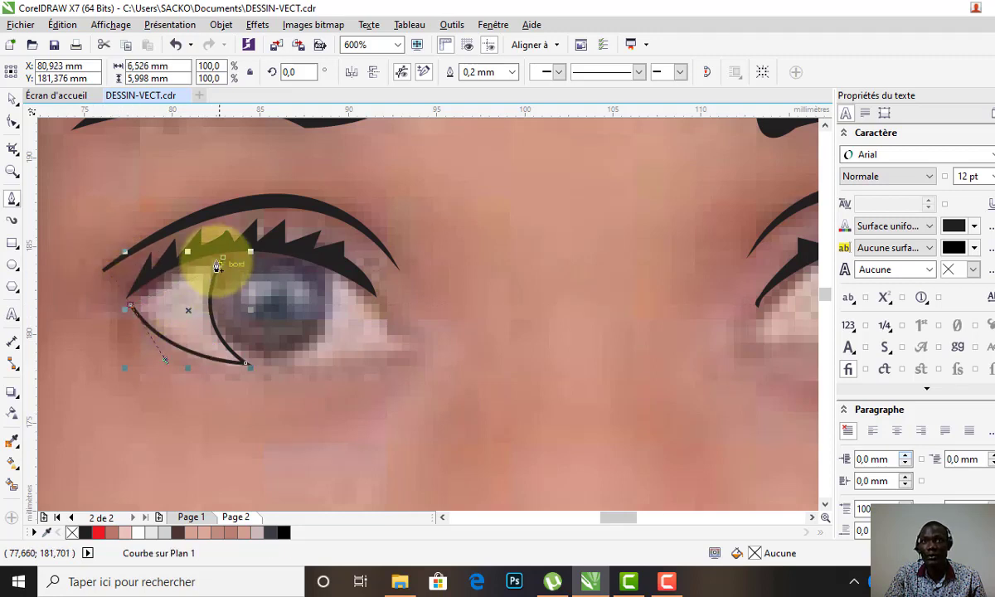
click(220, 264)
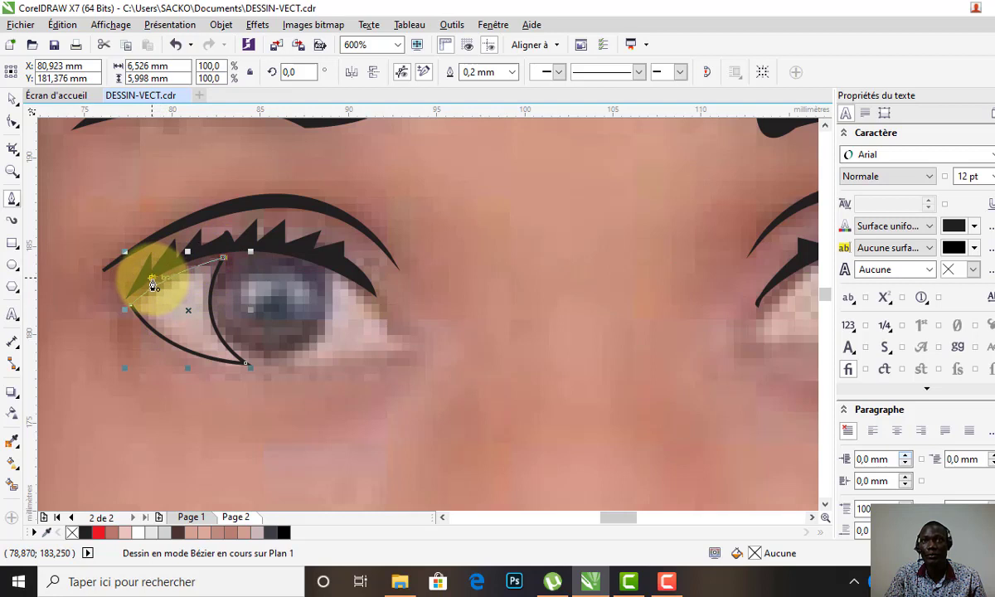
drag(130, 305, 167, 329)
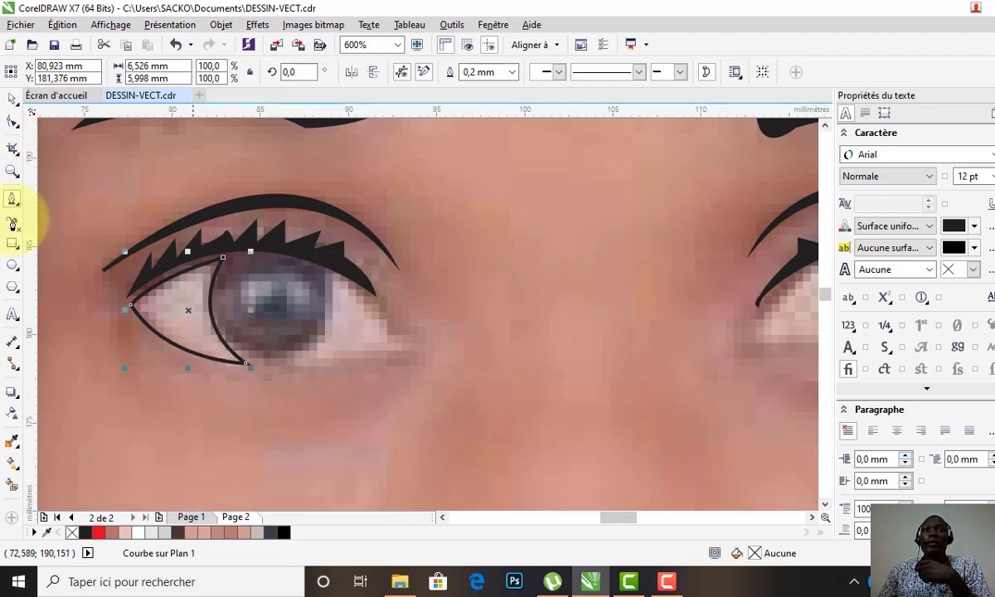
Fill the eye-white shape with beige-grey sampled from the photo
click(11, 441)
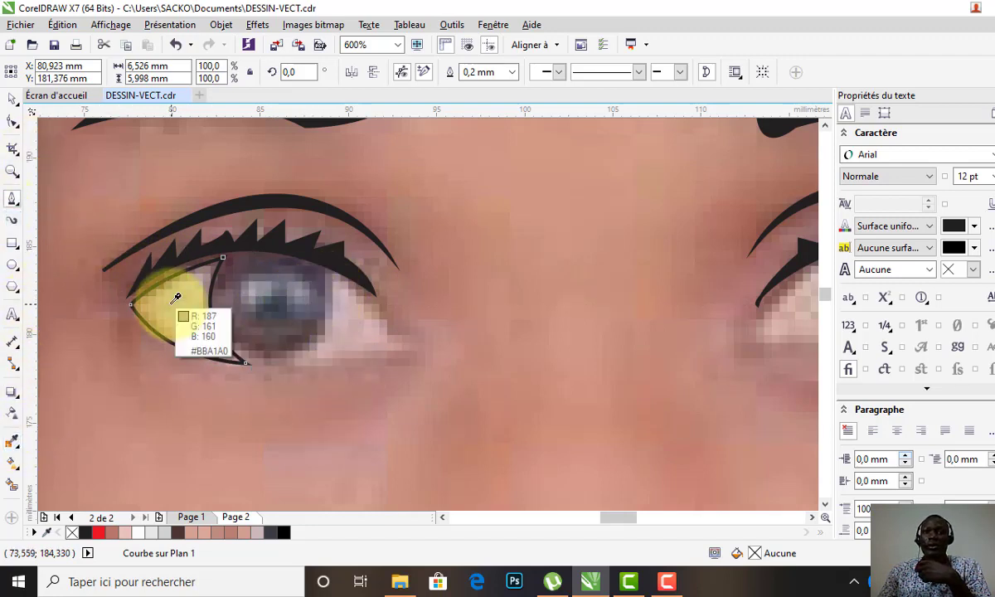
click(180, 300)
click(204, 289)
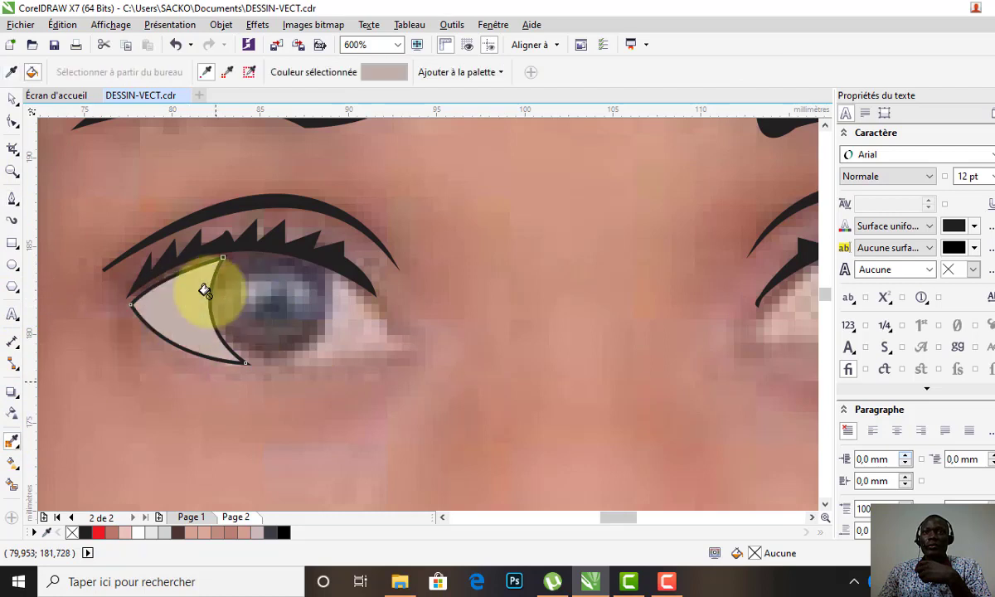
click(12, 100)
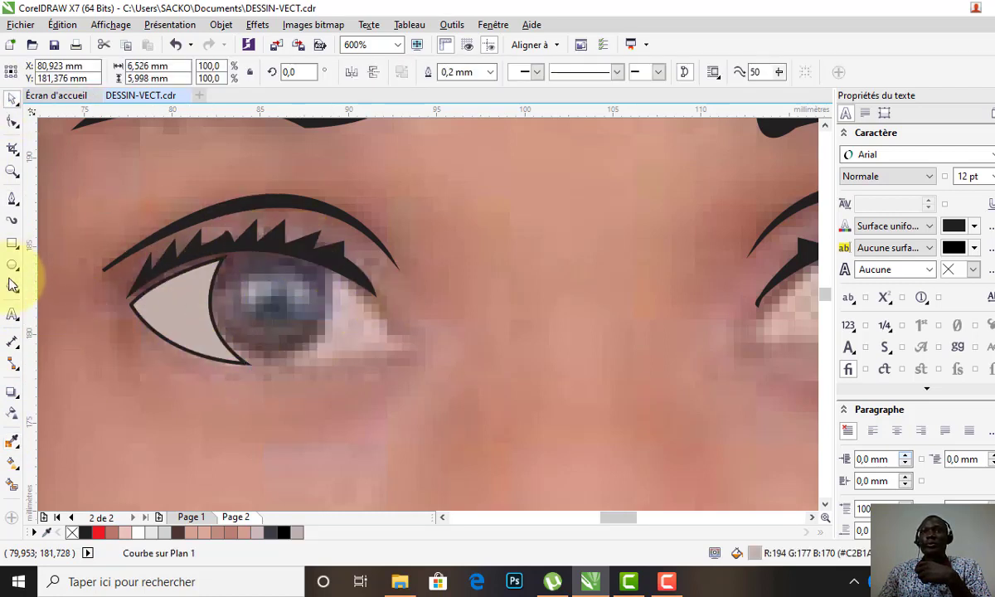
key(Tab)
Outline the second eye white between the iris's right edge and the eye corner
click(12, 199)
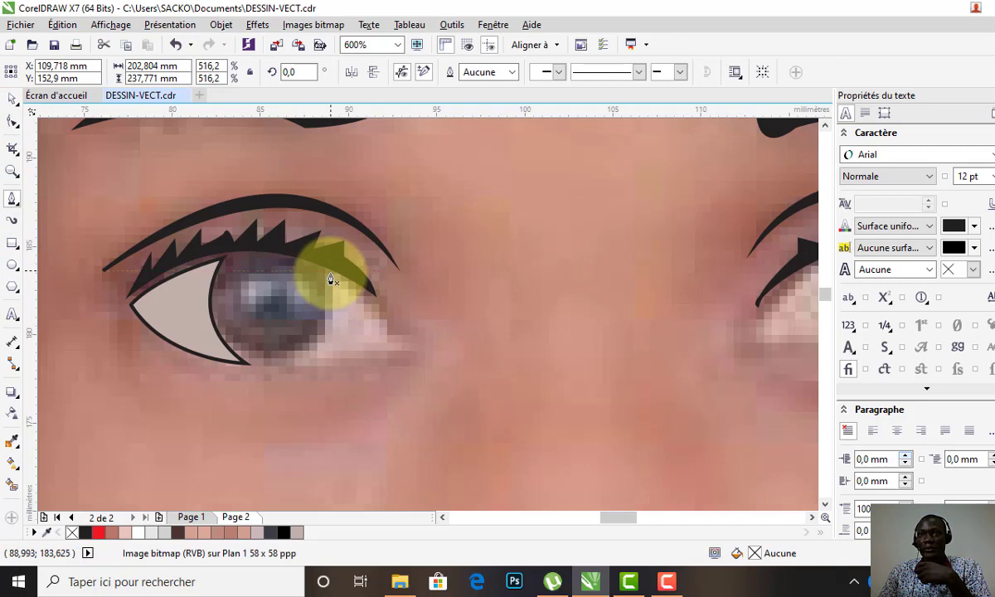
click(330, 278)
mouse_move(287, 365)
mouse_down()
mouse_move(229, 404)
mouse_move(225, 388)
mouse_up()
double_click(286, 363)
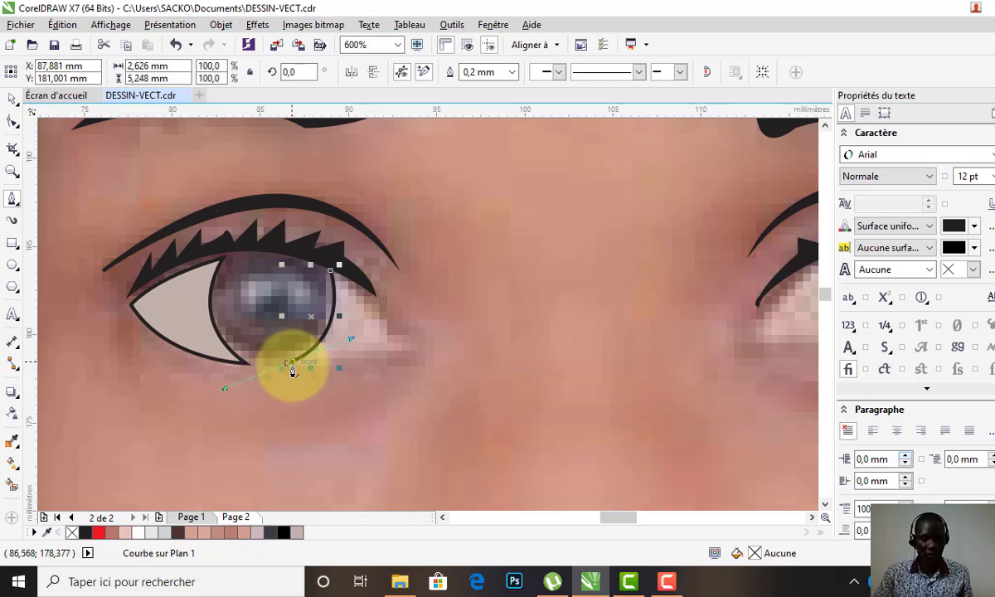
click(287, 365)
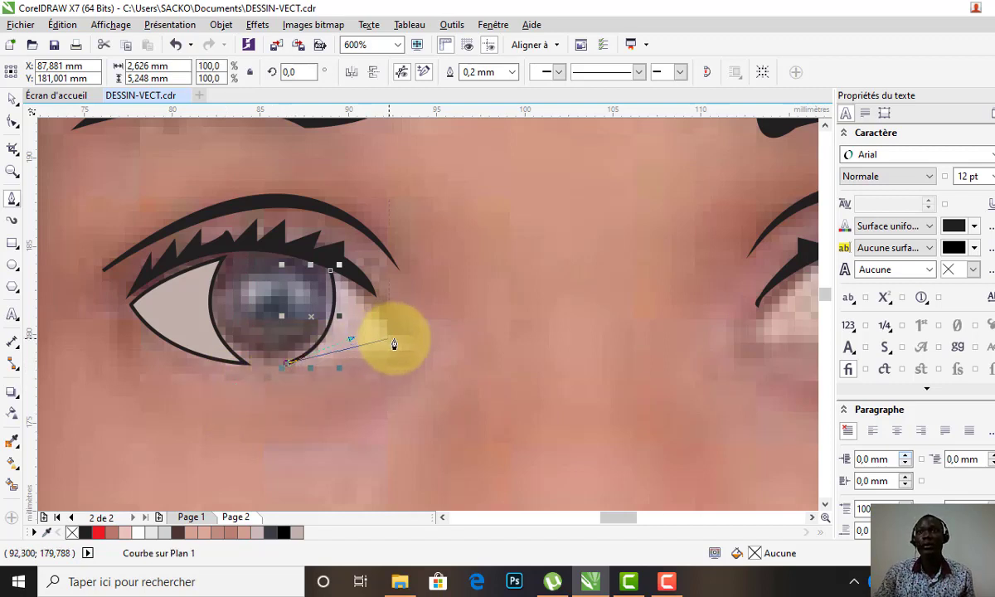
mouse_move(390, 337)
mouse_down()
mouse_move(403, 332)
mouse_move(390, 344)
mouse_up()
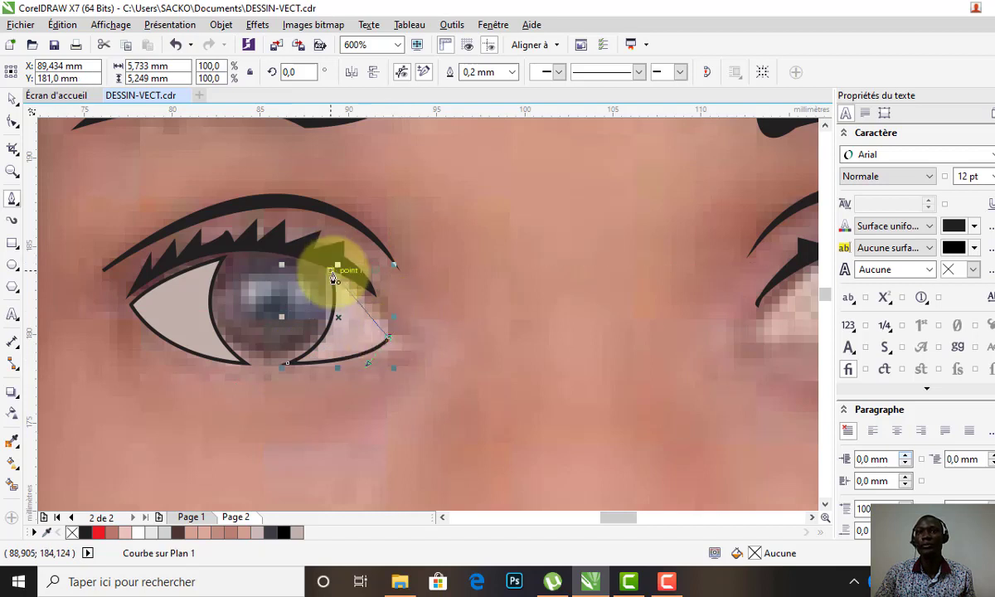
drag(332, 276, 385, 289)
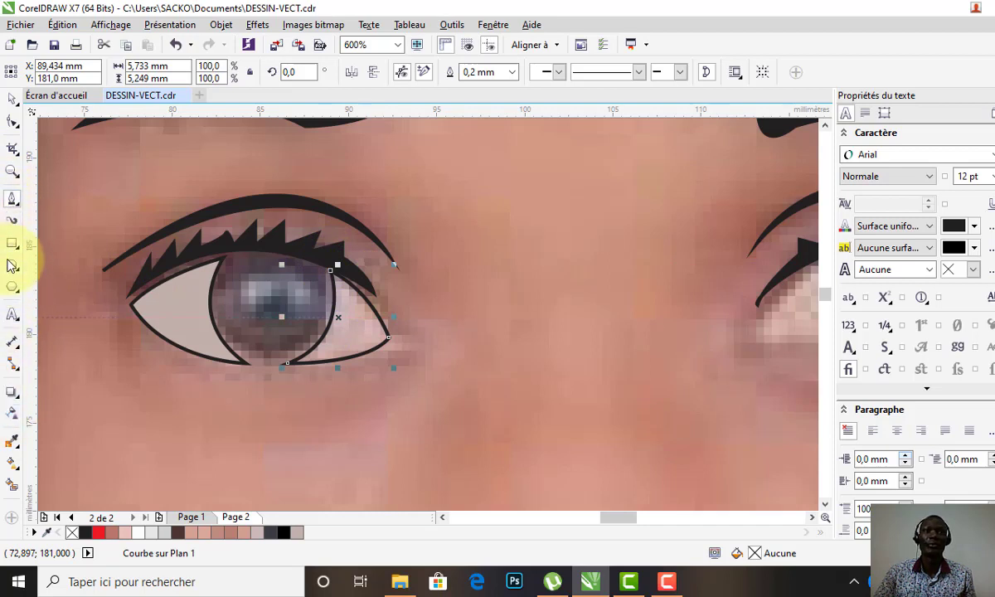
Fill the second eye white with the same sampled grey #C2B1AA
click(12, 443)
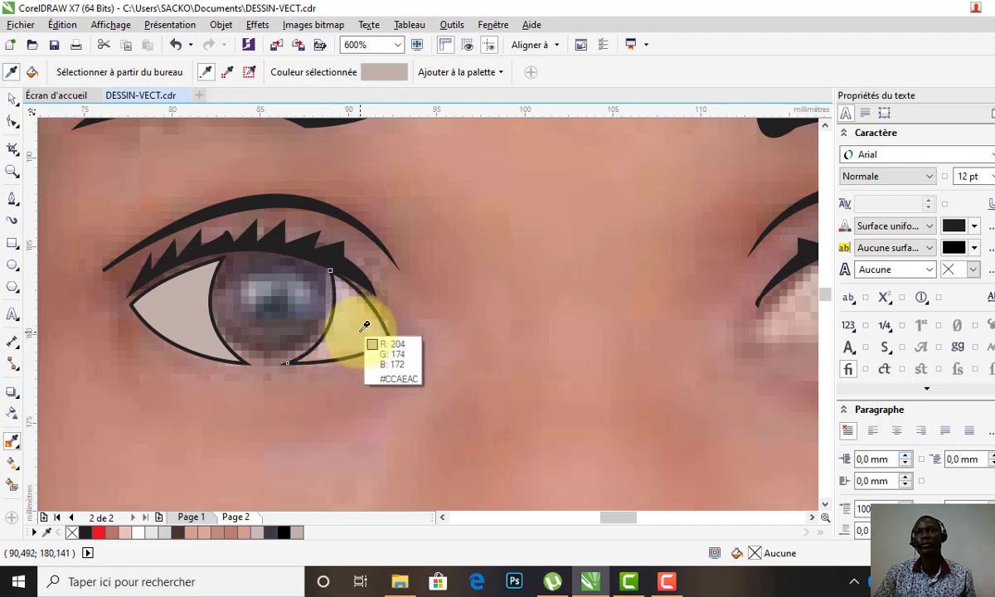
click(245, 302)
click(334, 312)
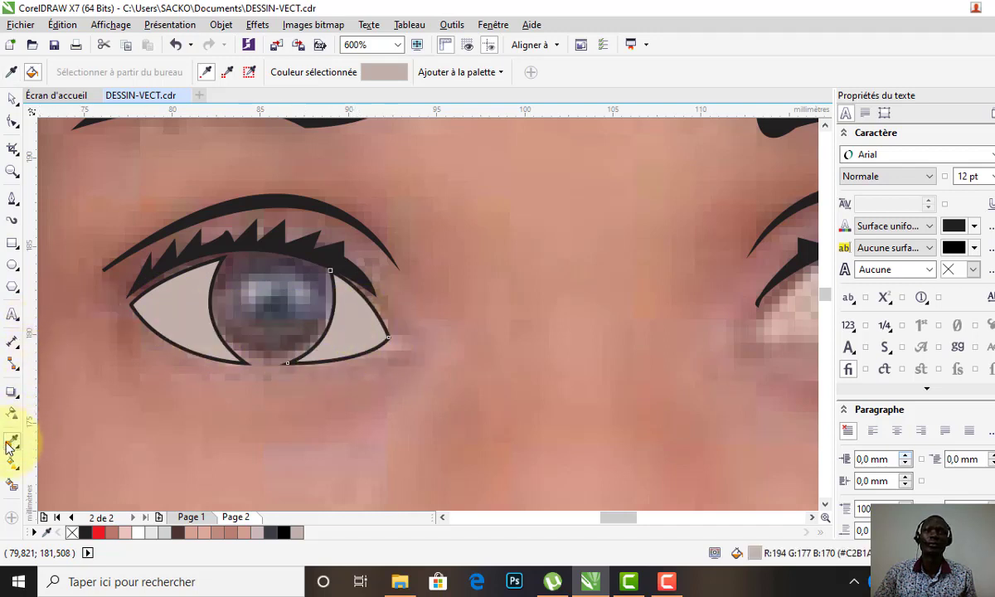
click(10, 72)
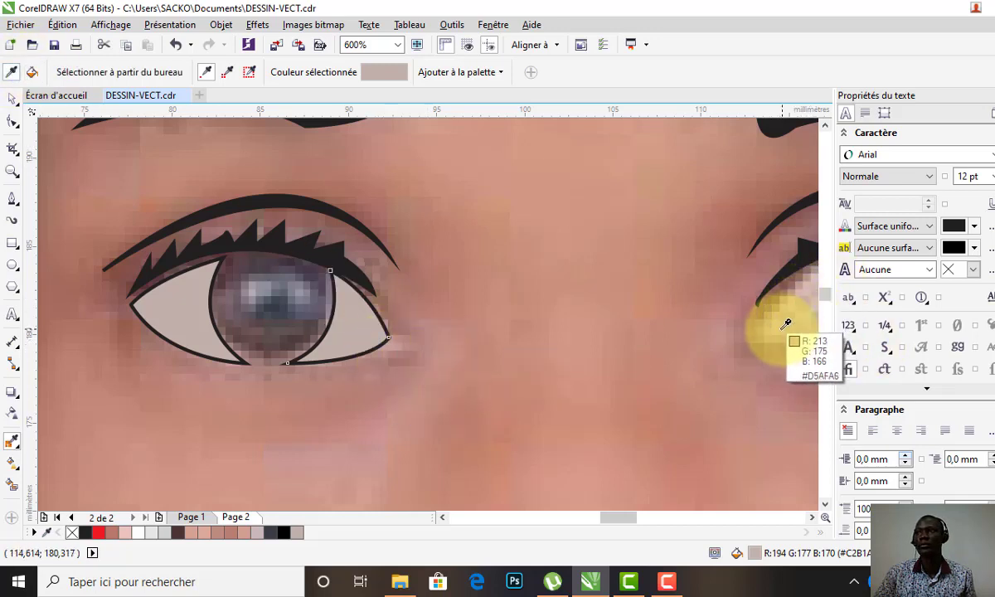
scroll(530, 306, down, 2)
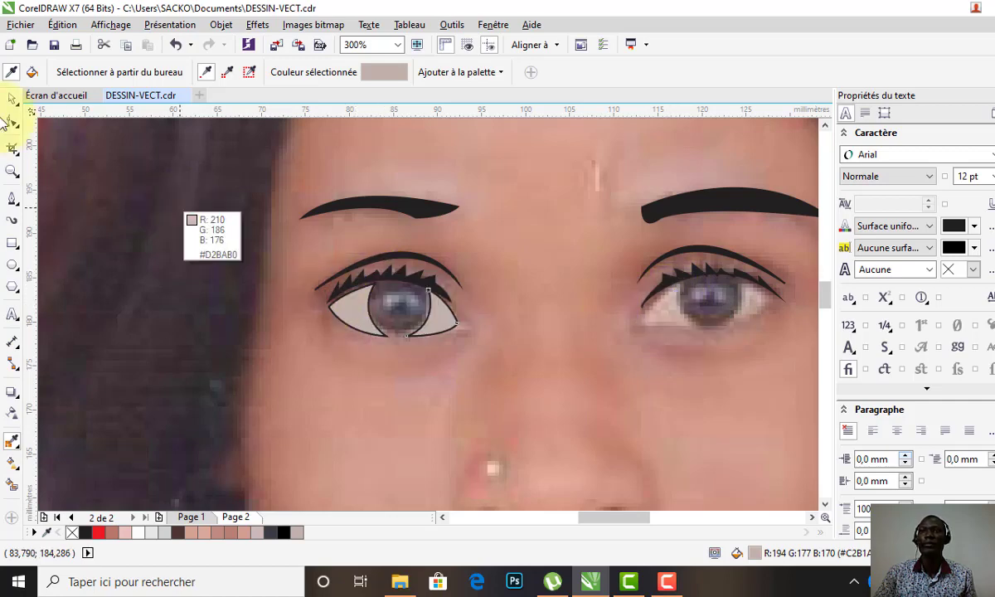
click(12, 100)
Draw a 6.658 mm circle outline ringing the left eye's iris
scroll(429, 286, up, 1)
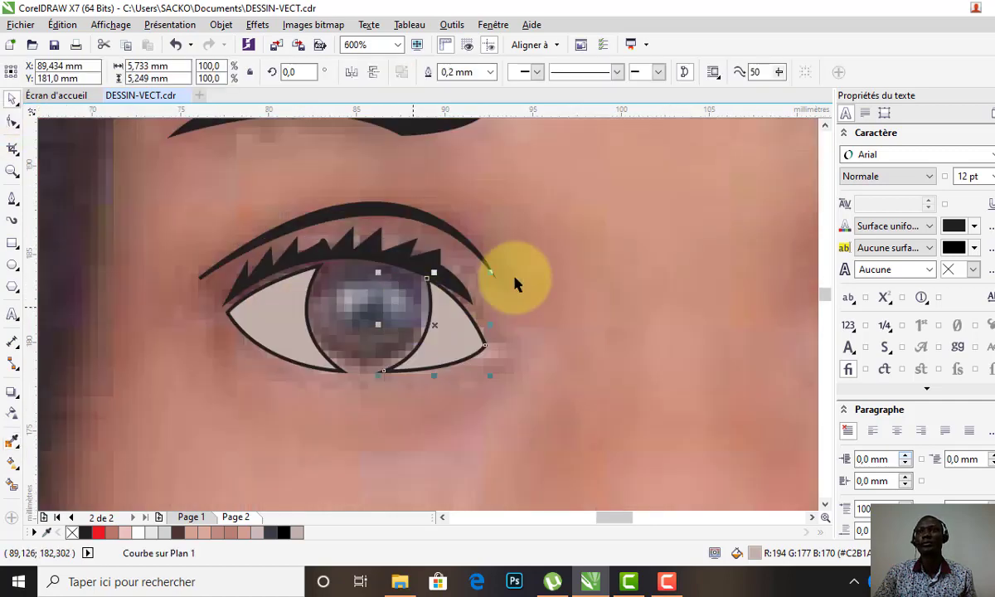
click(539, 261)
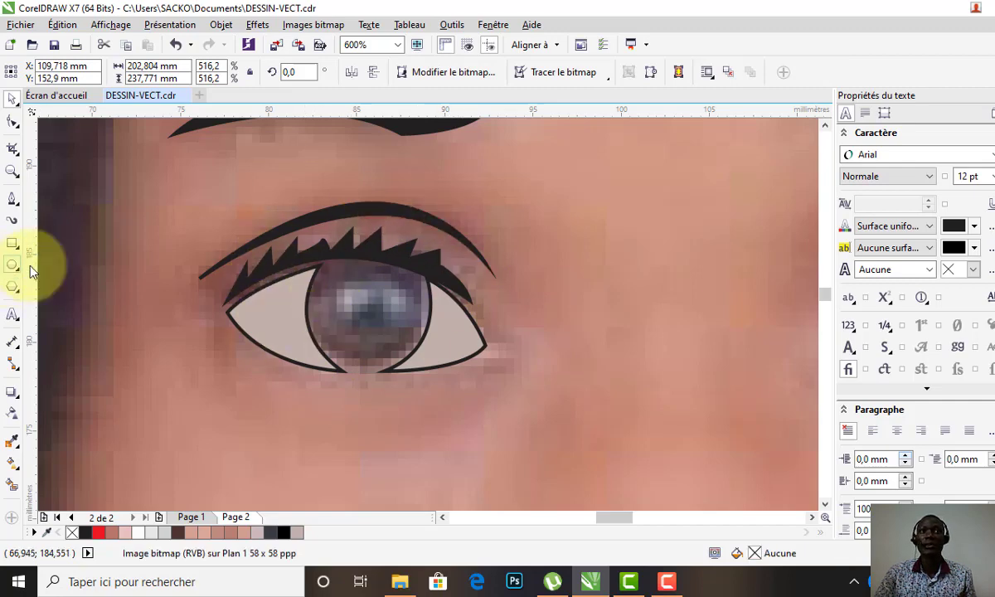
key(F7)
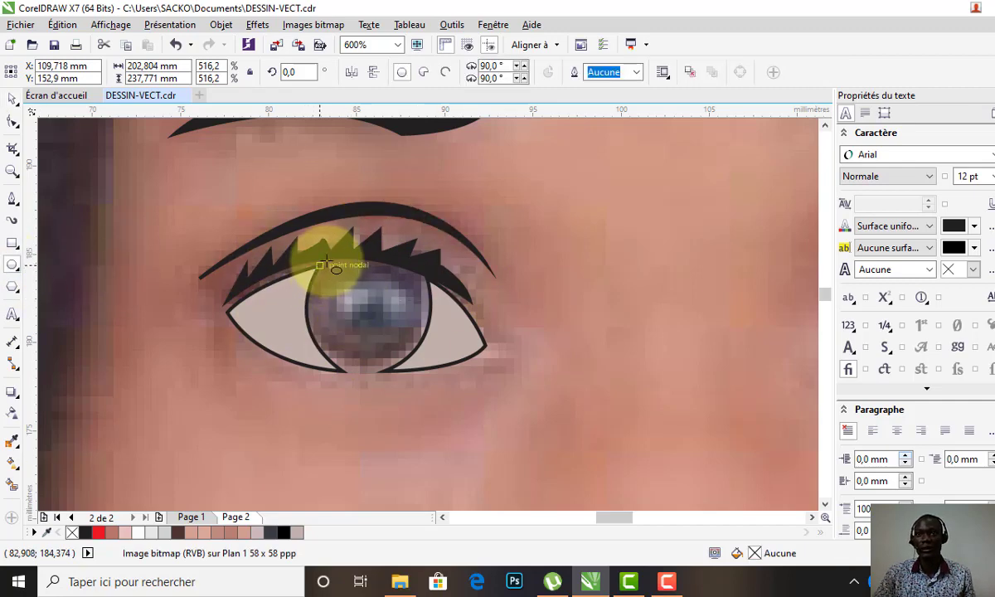
drag(328, 264, 430, 362)
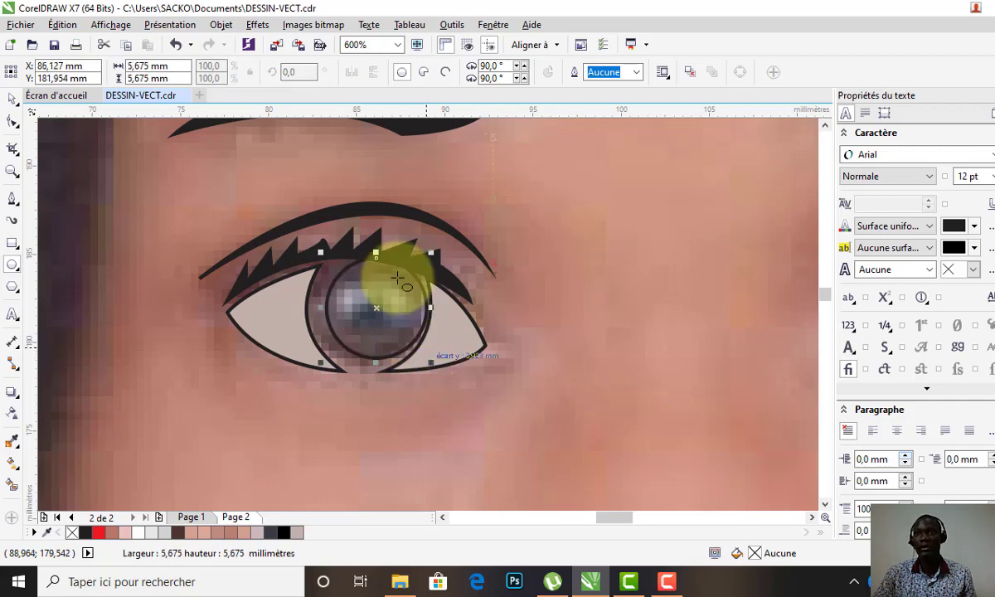
click(13, 99)
drag(380, 311, 367, 319)
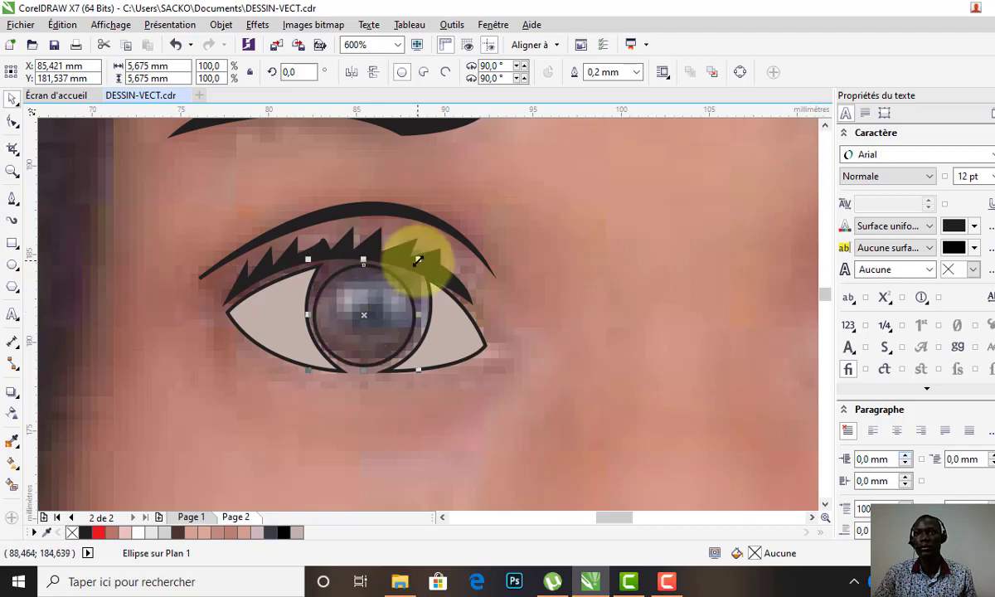
drag(418, 260, 427, 250)
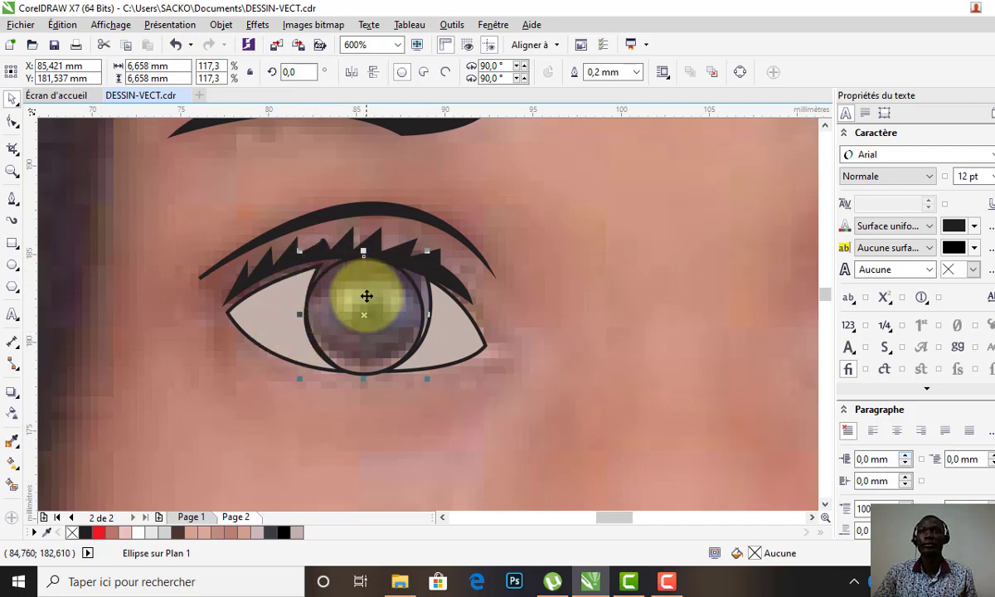
click(615, 232)
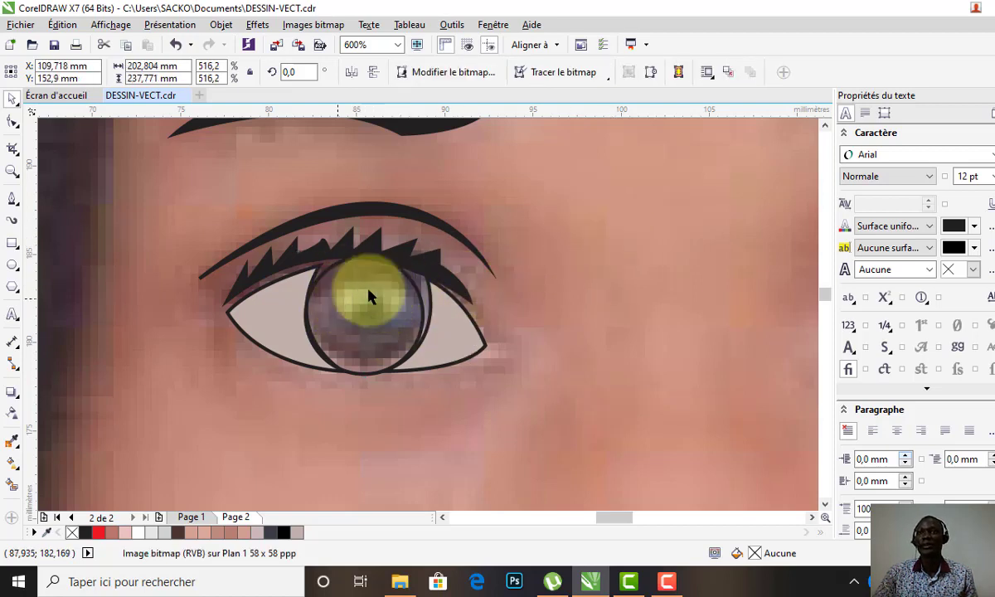
Draw a light-grey 1.29 mm circle at the iris centre
click(12, 265)
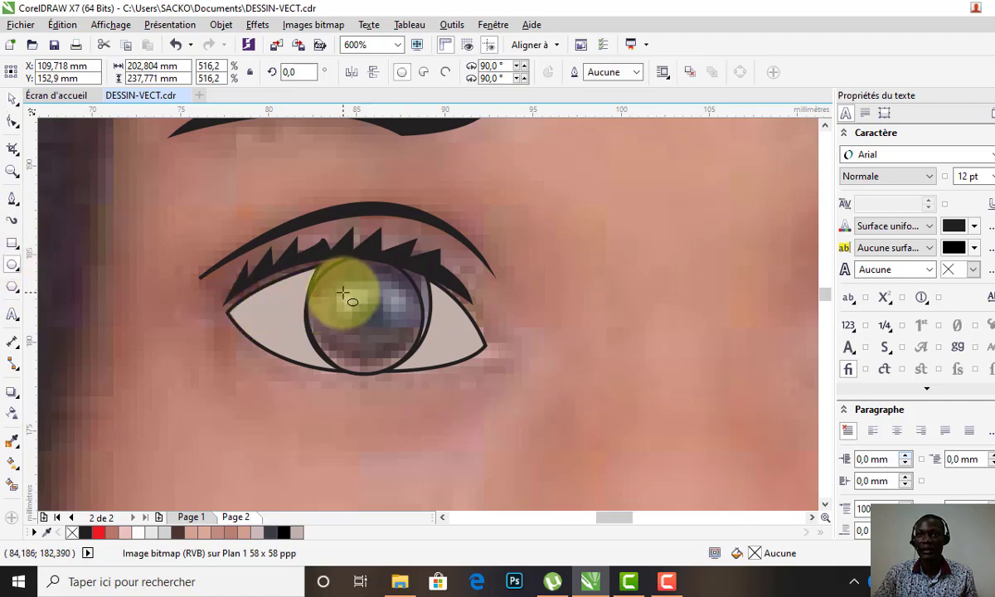
drag(346, 300, 348, 306)
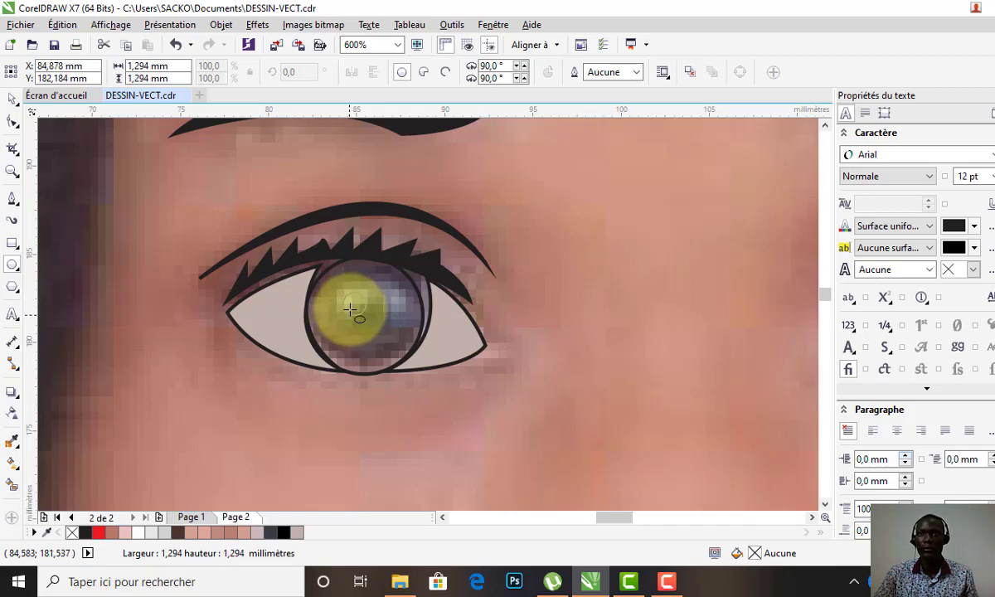
drag(350, 310, 350, 309)
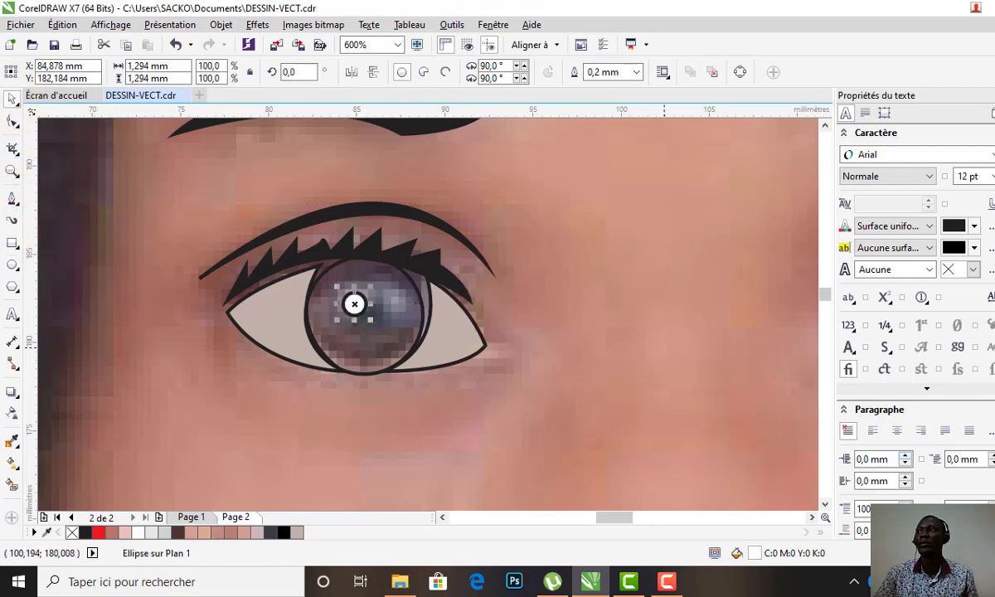
click(354, 304)
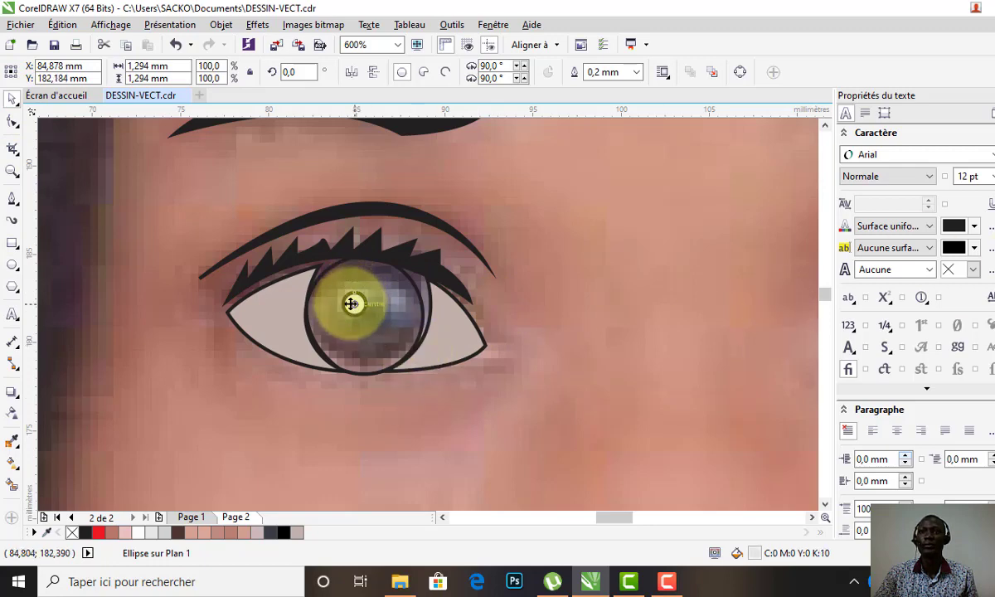
scroll(351, 303, up, 1)
scroll(355, 301, up, 1)
Shrink the highlight dot, add a duplicate catchlight beside it, and remove its outline
click(389, 246)
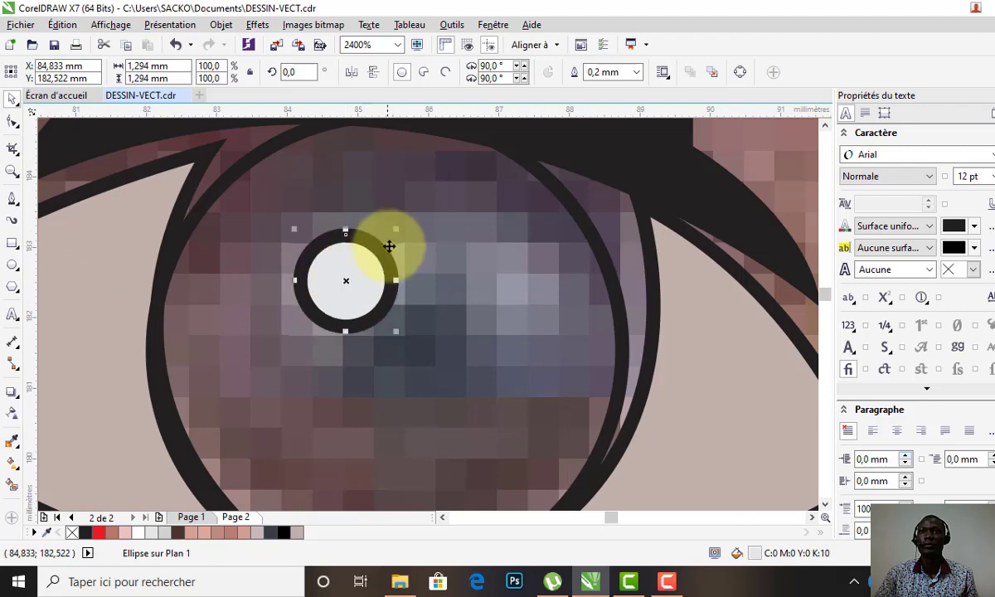
drag(397, 230, 386, 251)
scroll(330, 297, down, 2)
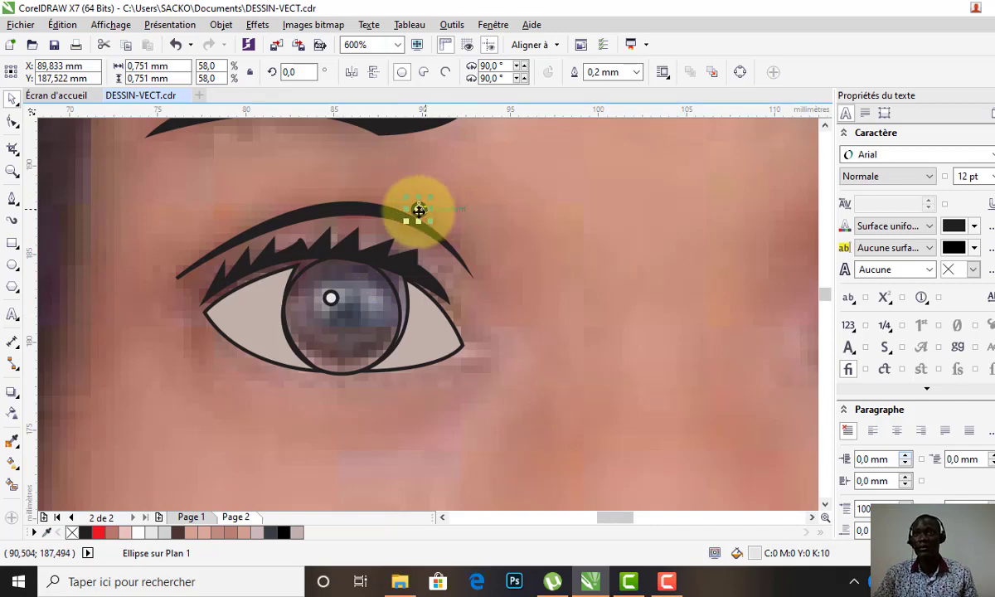
drag(335, 314, 419, 214)
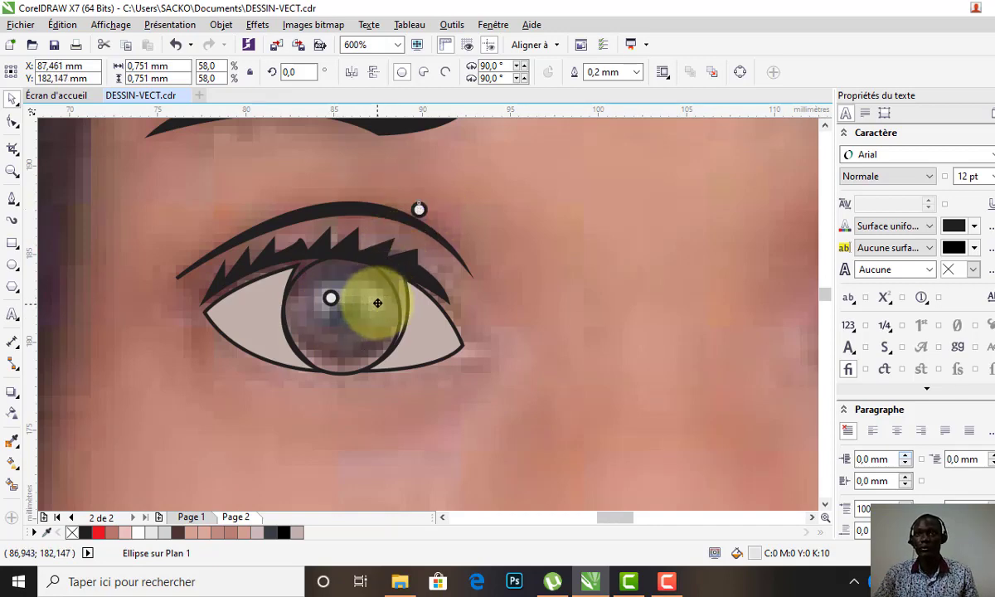
scroll(375, 304, up, 2)
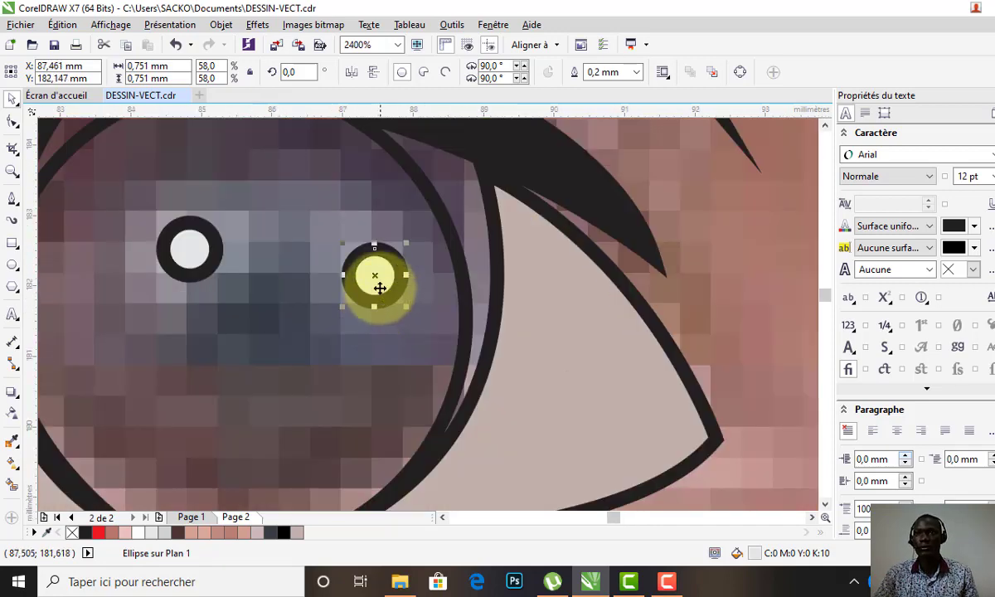
drag(373, 271, 367, 259)
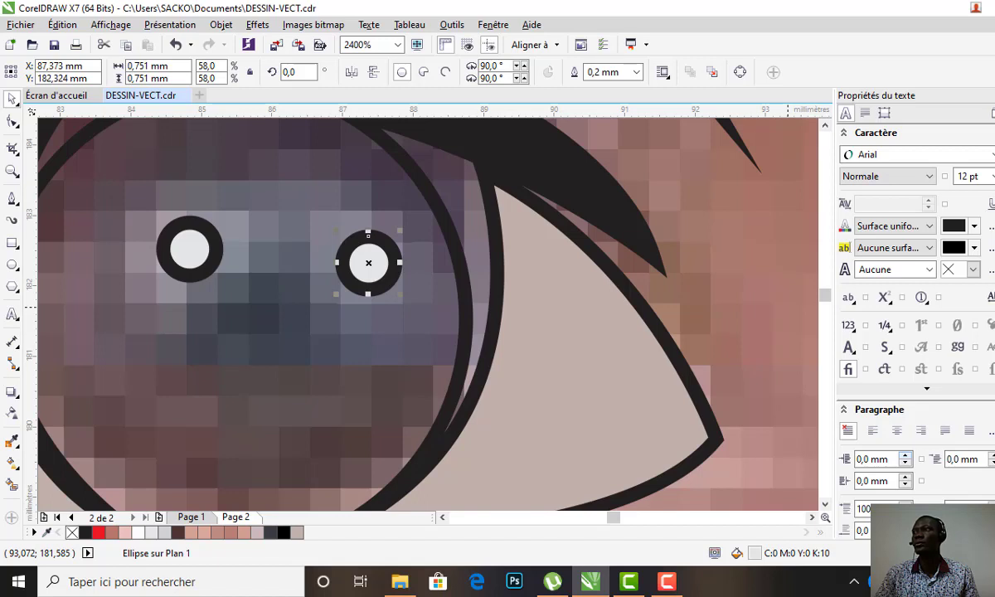
right_click(72, 532)
click(207, 240)
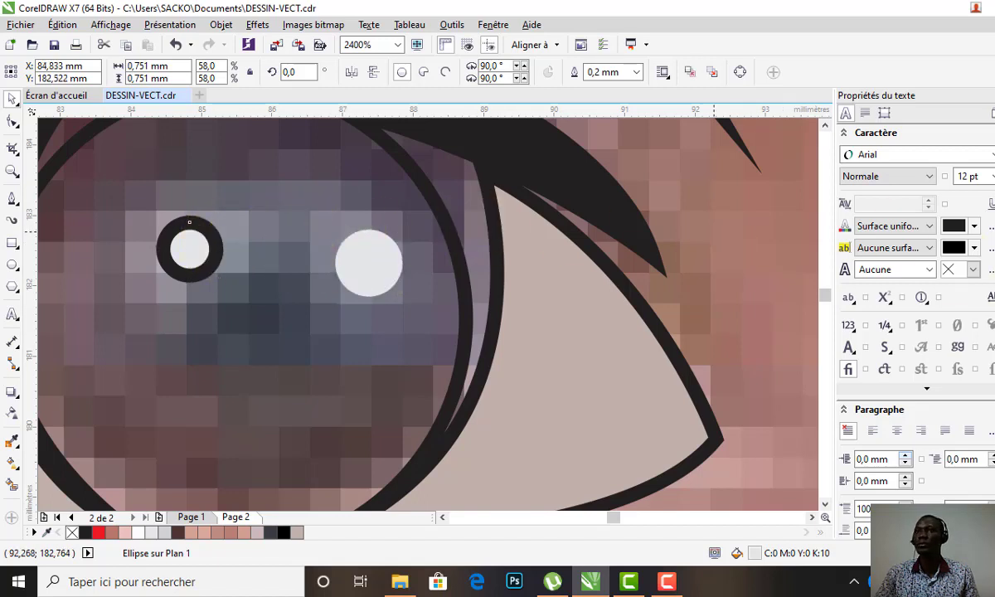
scroll(270, 224, down, 2)
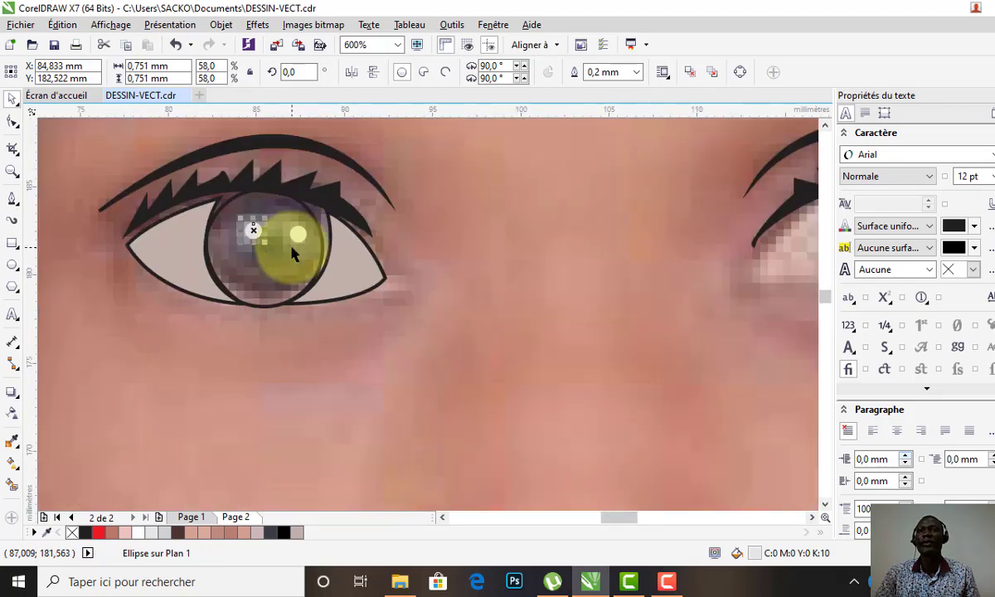
Change the stacking order of both highlight dots, then select the large iris circle
scroll(292, 253, up, 1)
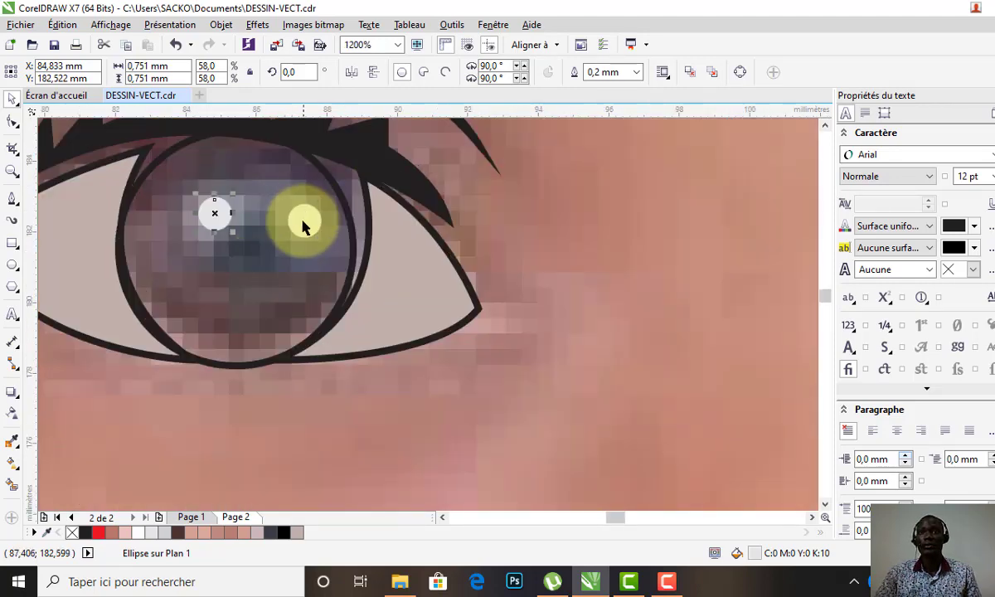
shift+click(311, 224)
right_click(312, 221)
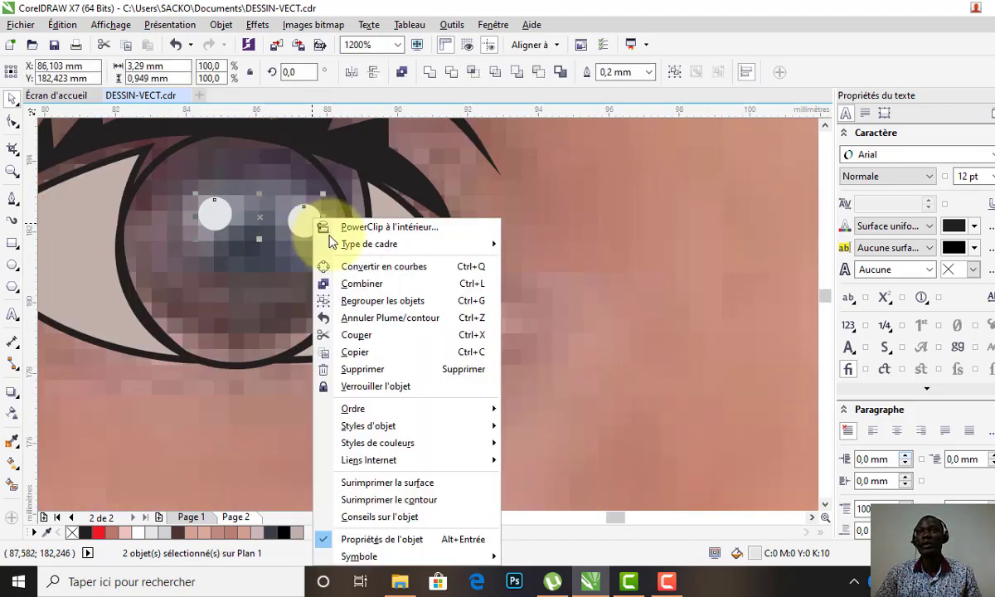
mouse_move(353, 409)
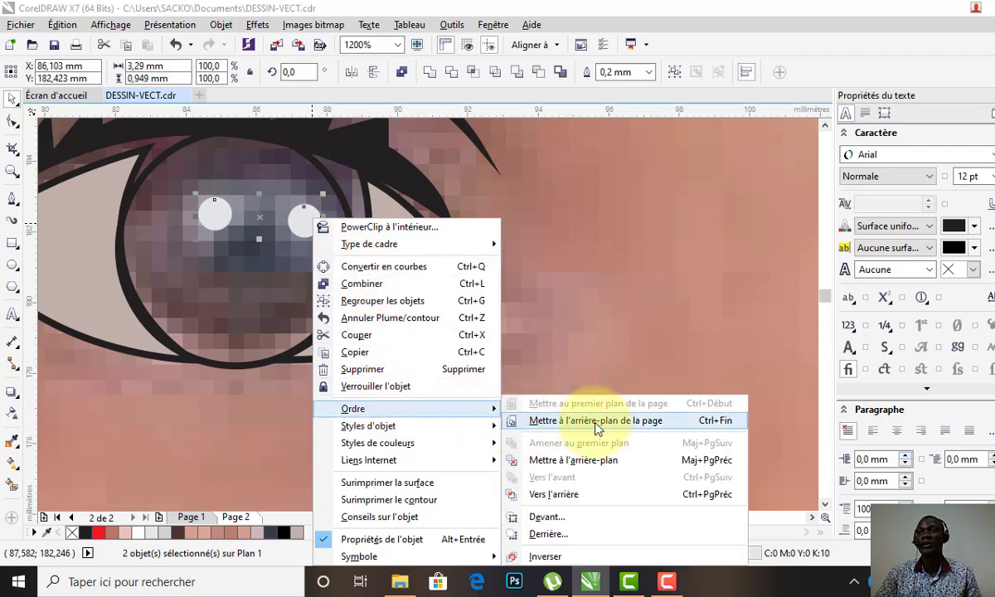
click(578, 249)
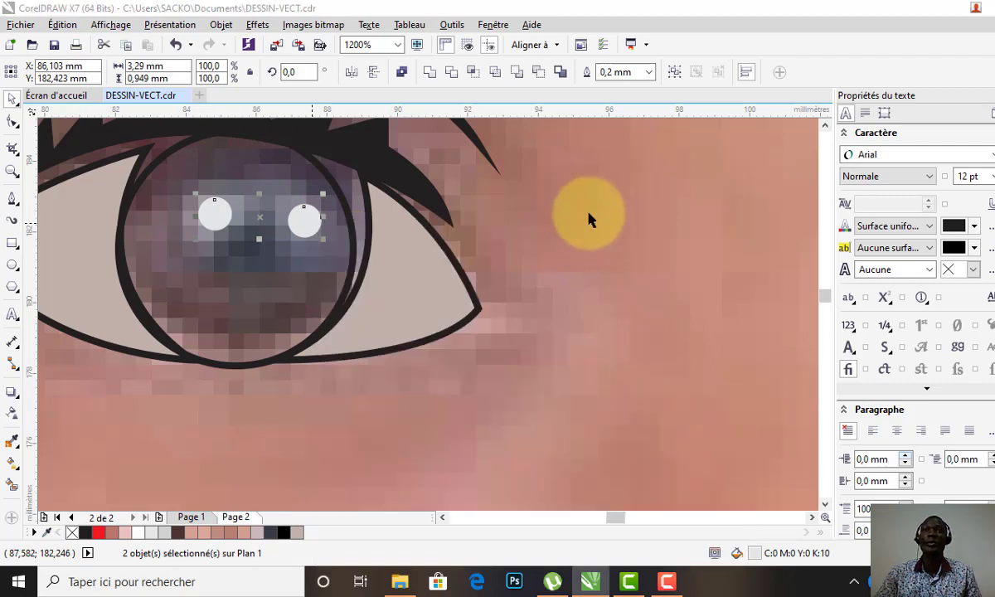
click(132, 294)
click(147, 263)
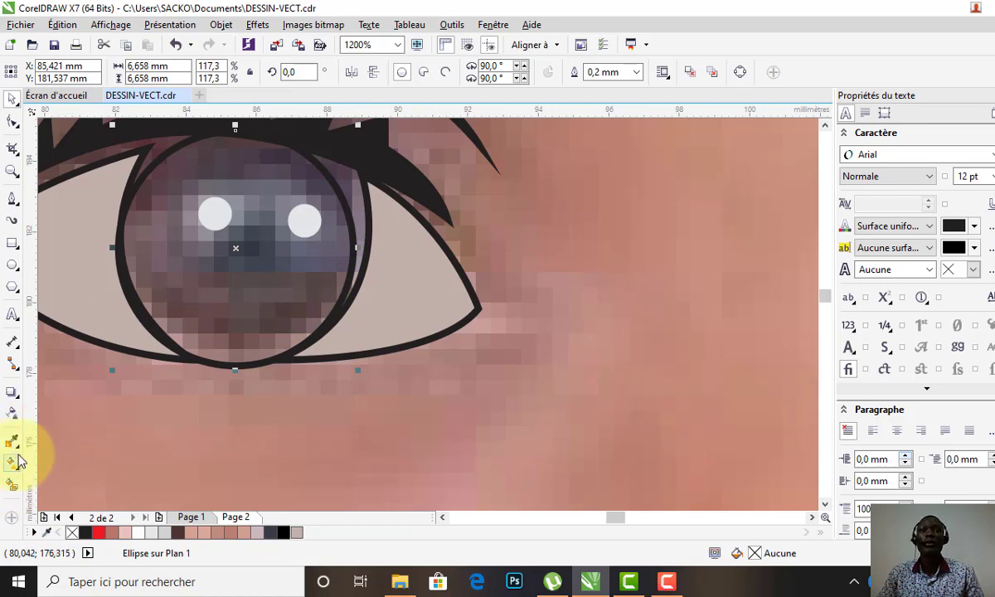
Give the iris an elliptical black-to-white fountain fill and open its detailed fill settings
click(12, 464)
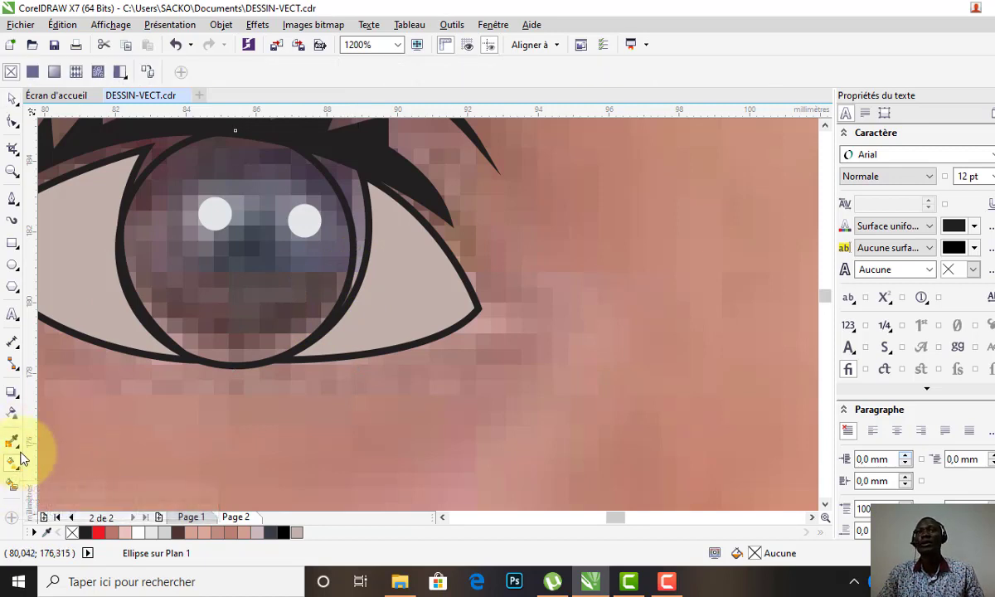
click(54, 73)
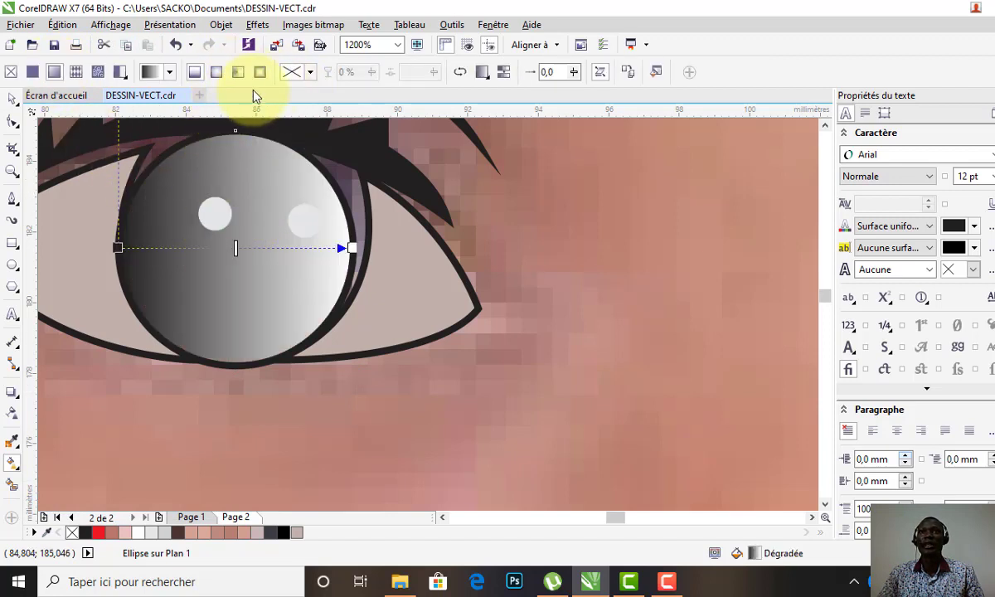
click(215, 71)
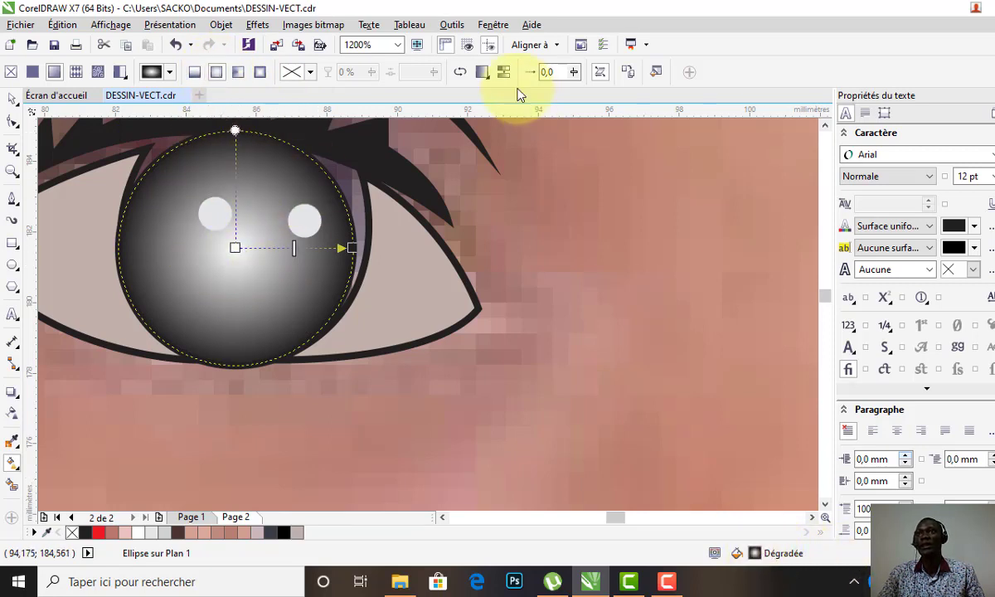
click(482, 73)
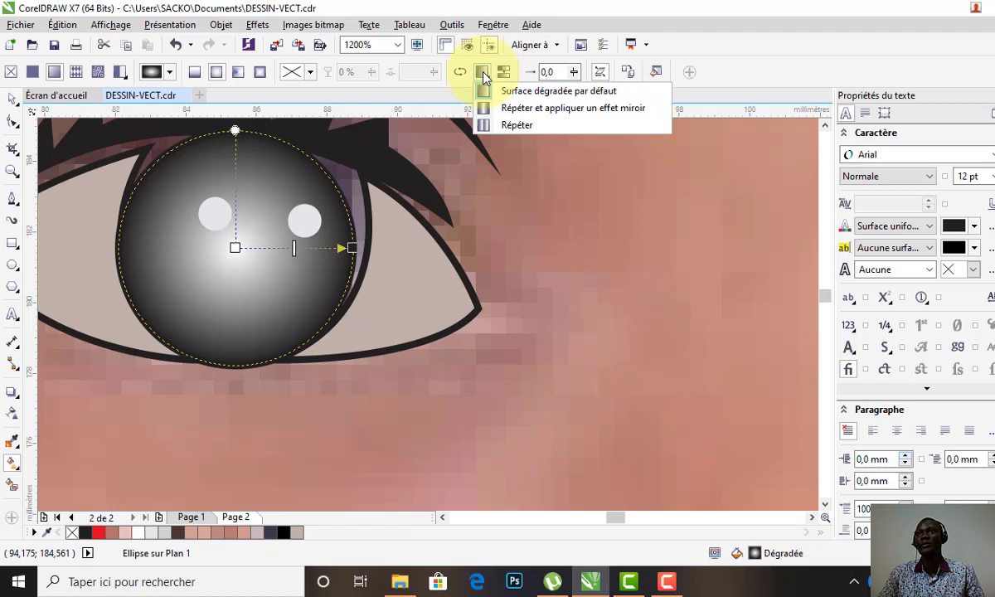
click(482, 73)
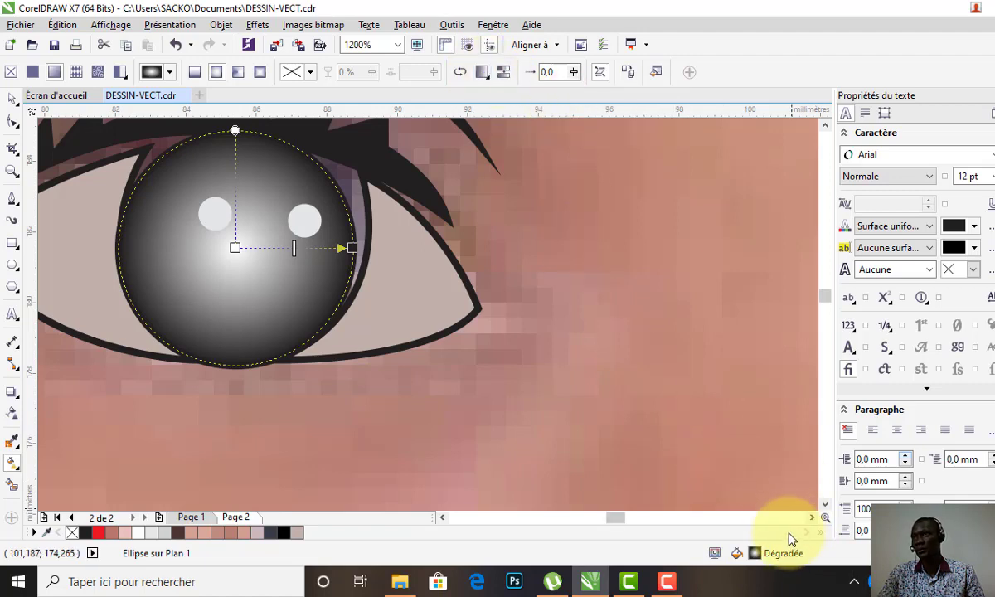
double_click(755, 553)
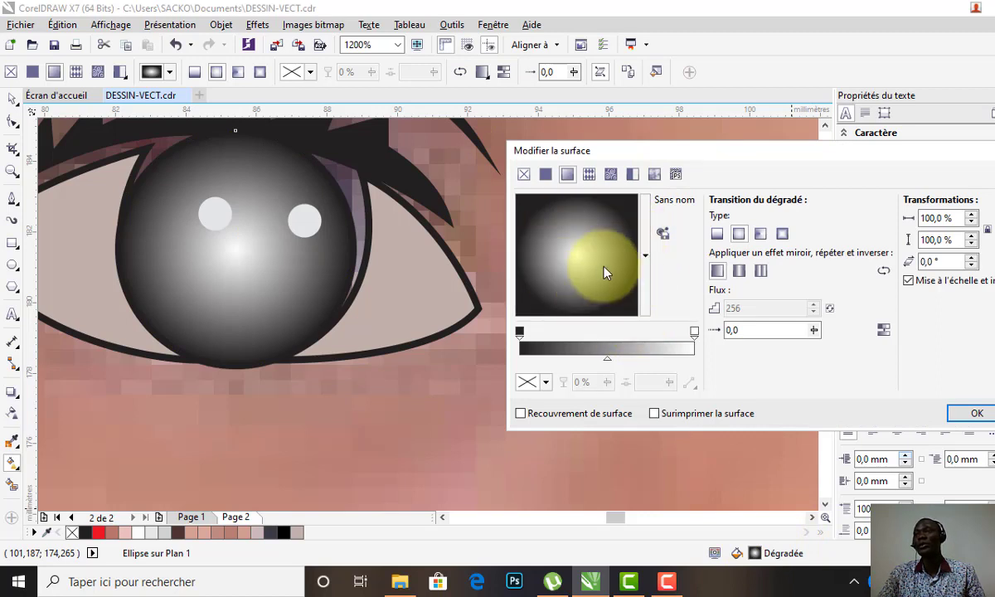
Set the gradient's end colour stop to near black
click(695, 332)
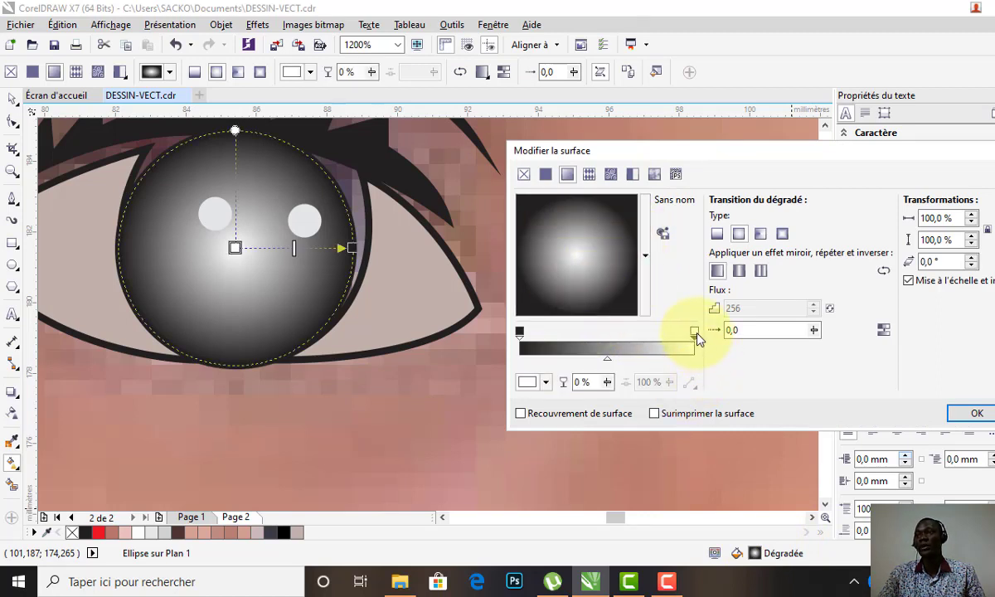
click(544, 382)
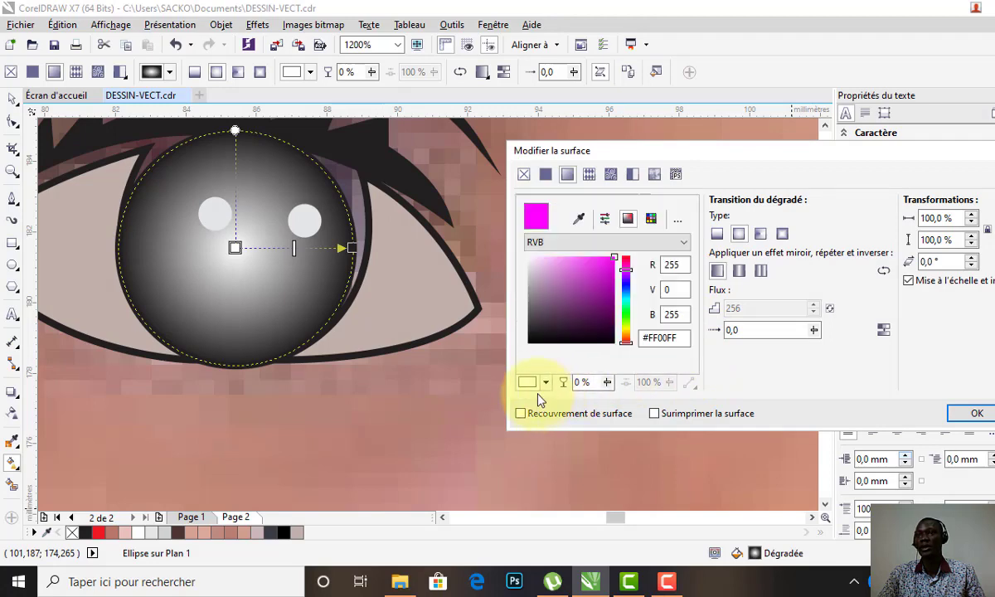
click(581, 342)
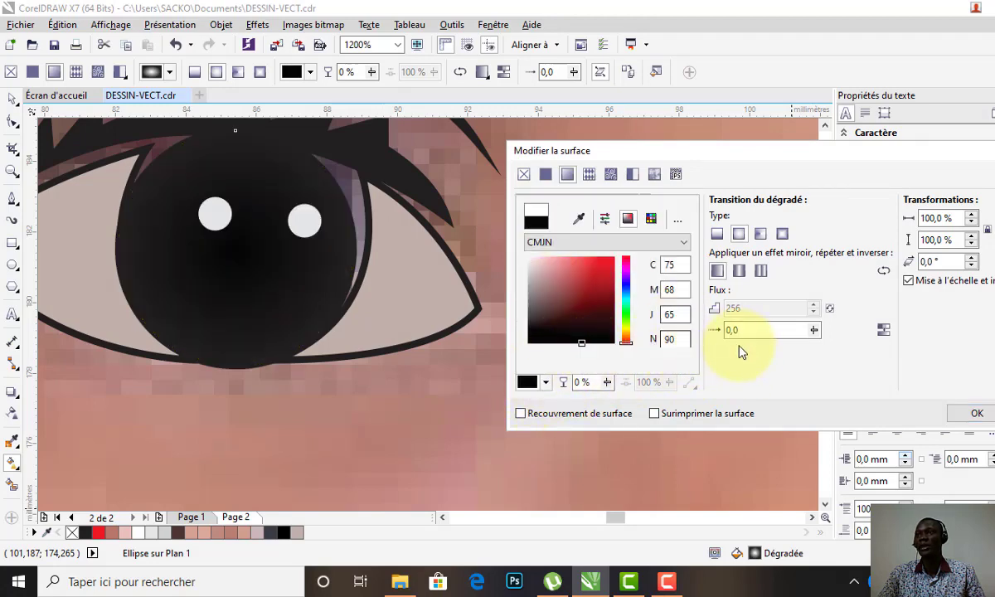
click(739, 344)
Set the gradient's starting colour stop to a mid grey
click(520, 331)
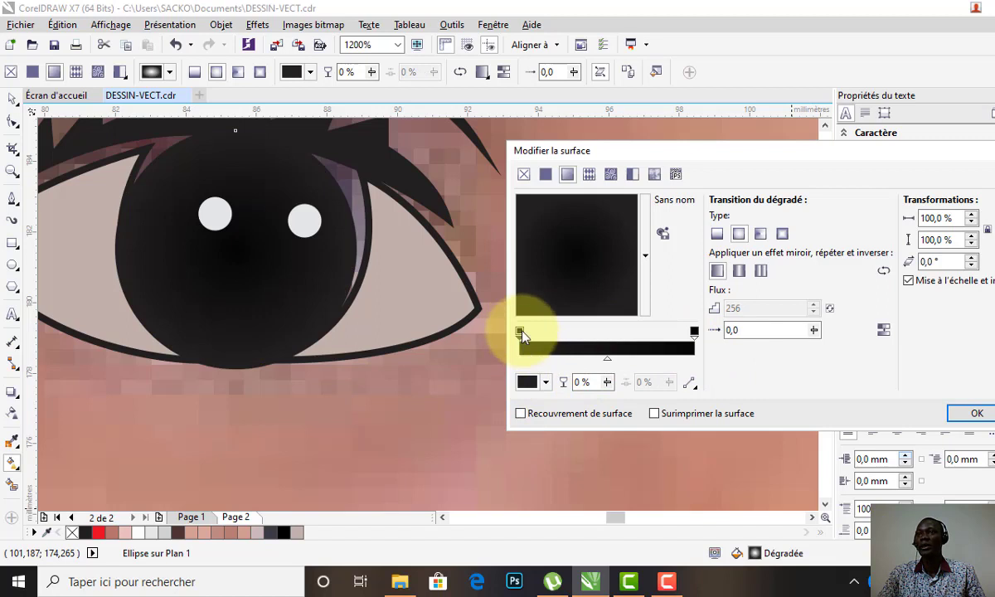
click(520, 331)
click(546, 383)
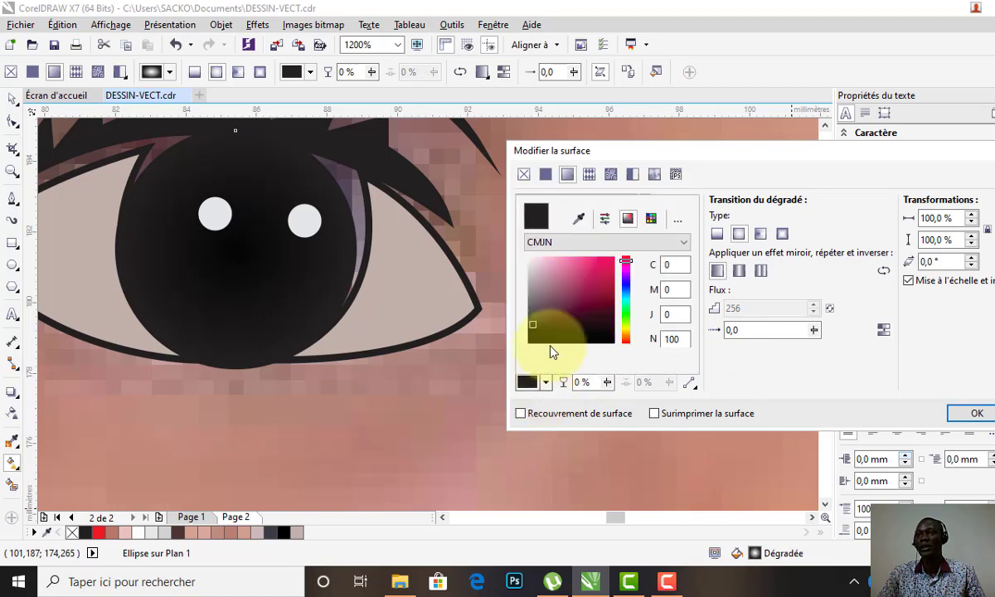
click(533, 309)
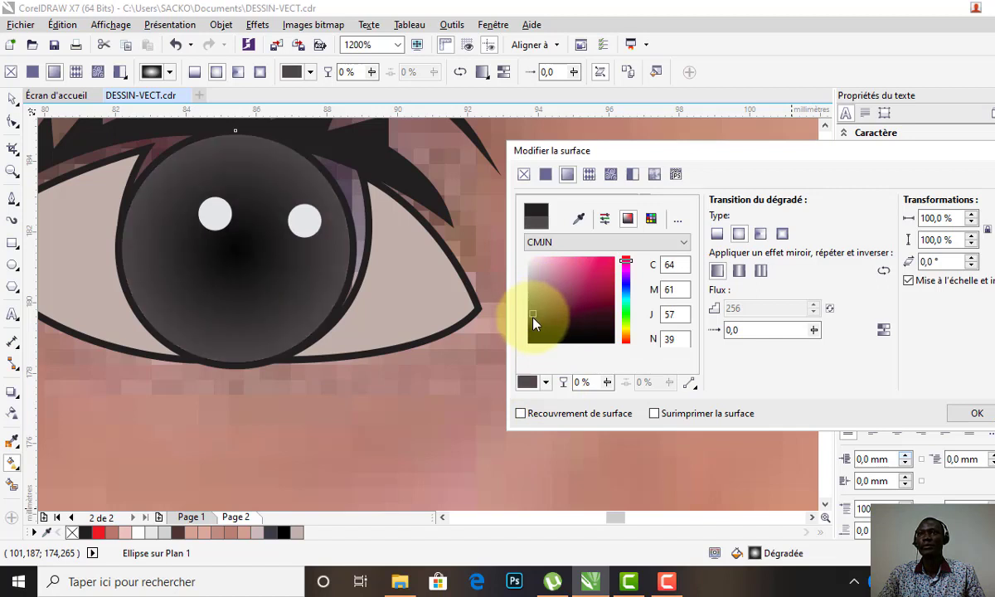
drag(533, 319, 531, 296)
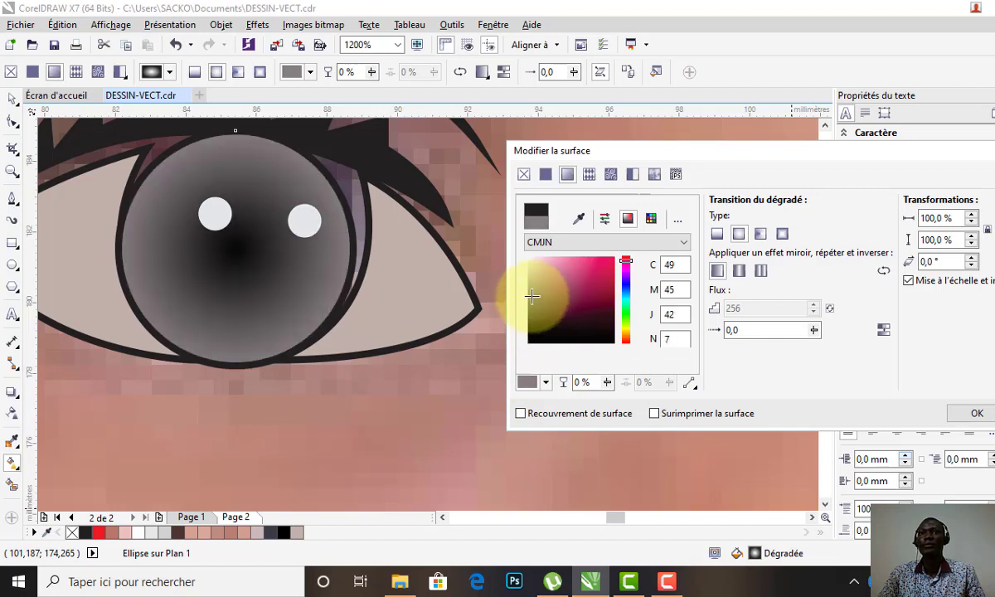
drag(532, 305, 535, 310)
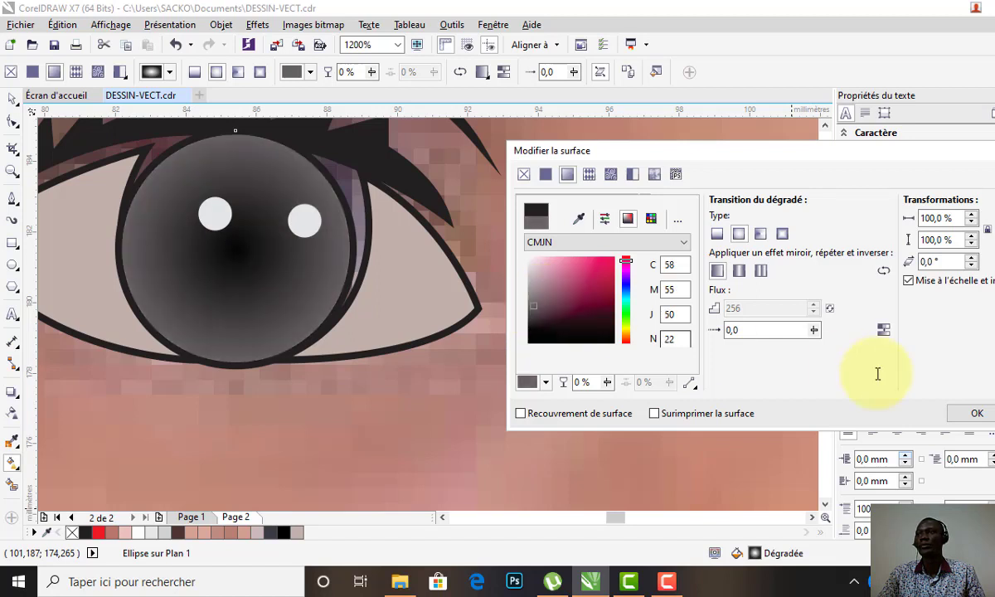
click(817, 378)
Move the gradient midpoint to about 50 %
drag(606, 358, 660, 366)
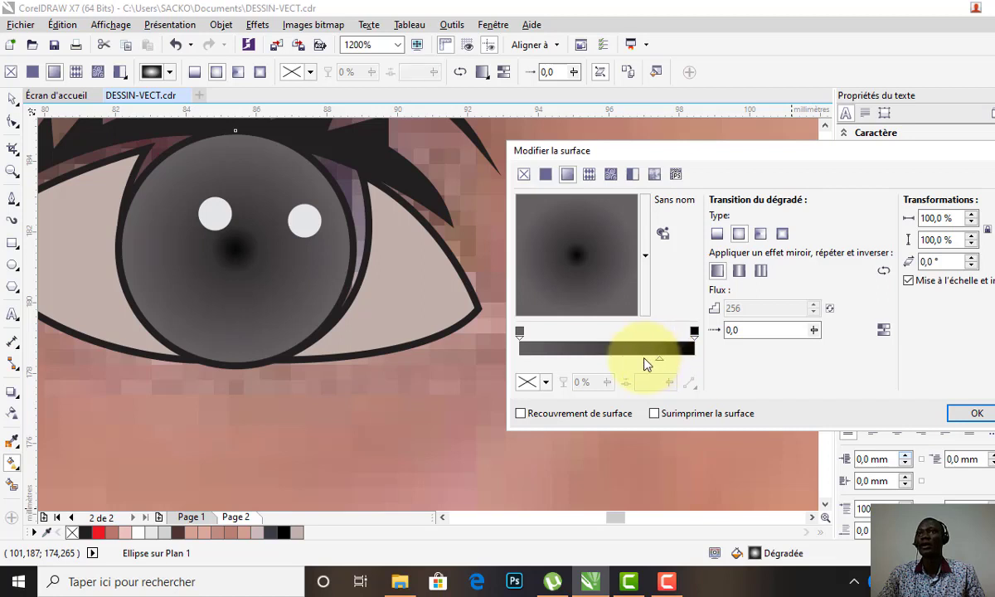
drag(657, 366, 632, 366)
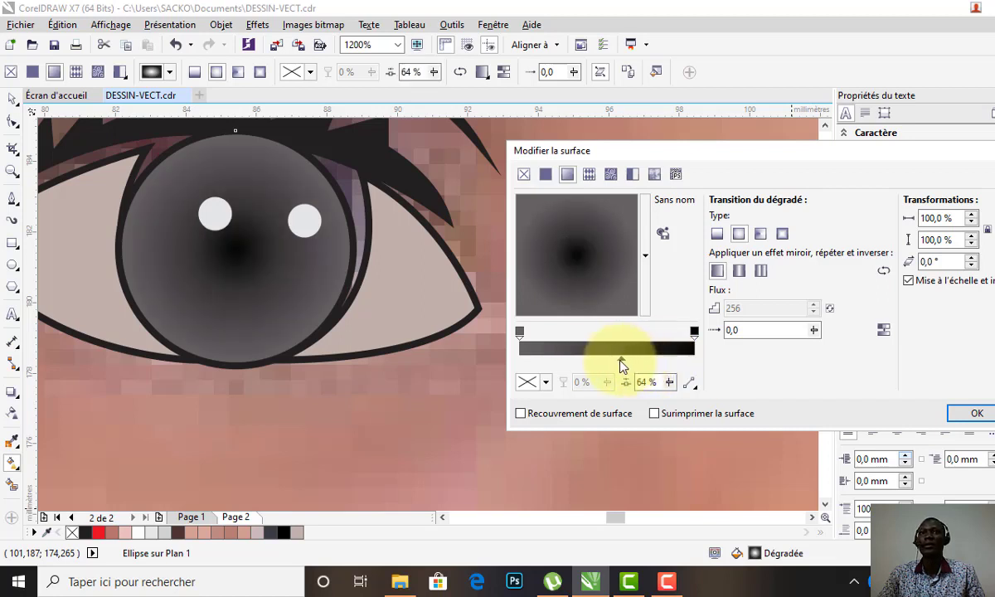
drag(621, 365, 611, 363)
Apply the iris gradient and close the fill settings
click(968, 415)
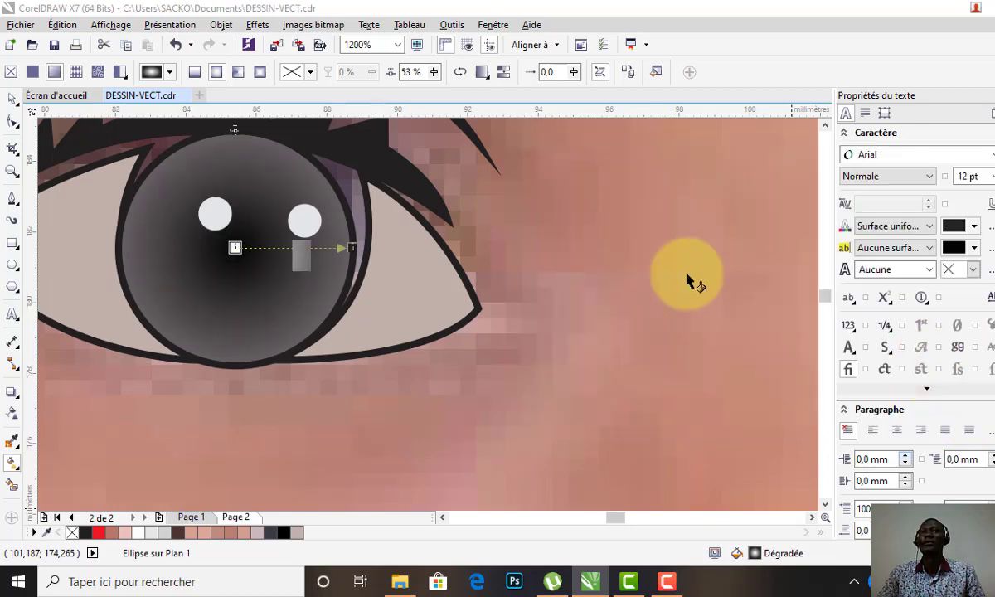
scroll(456, 228, down, 3)
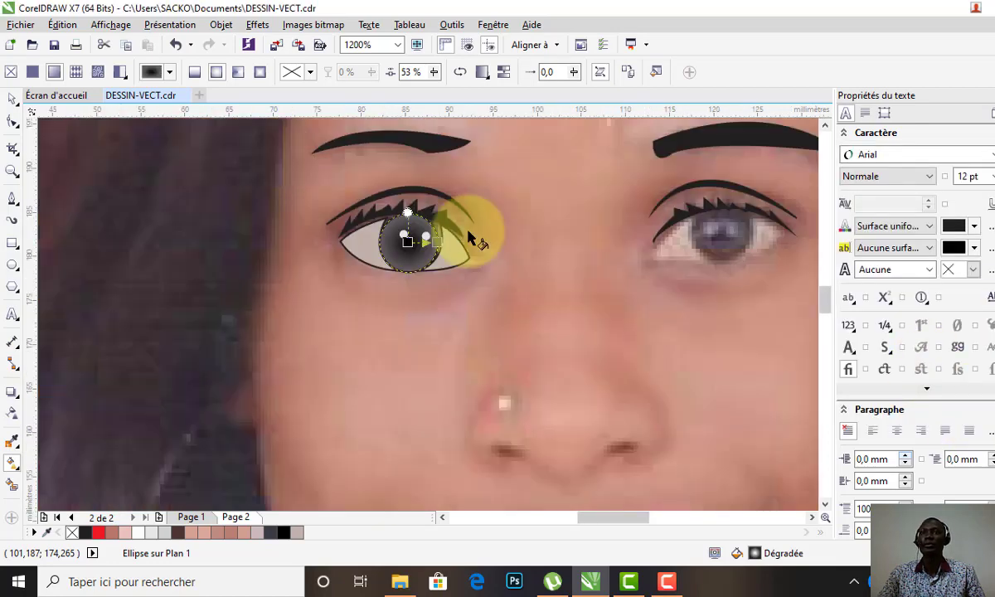
click(11, 98)
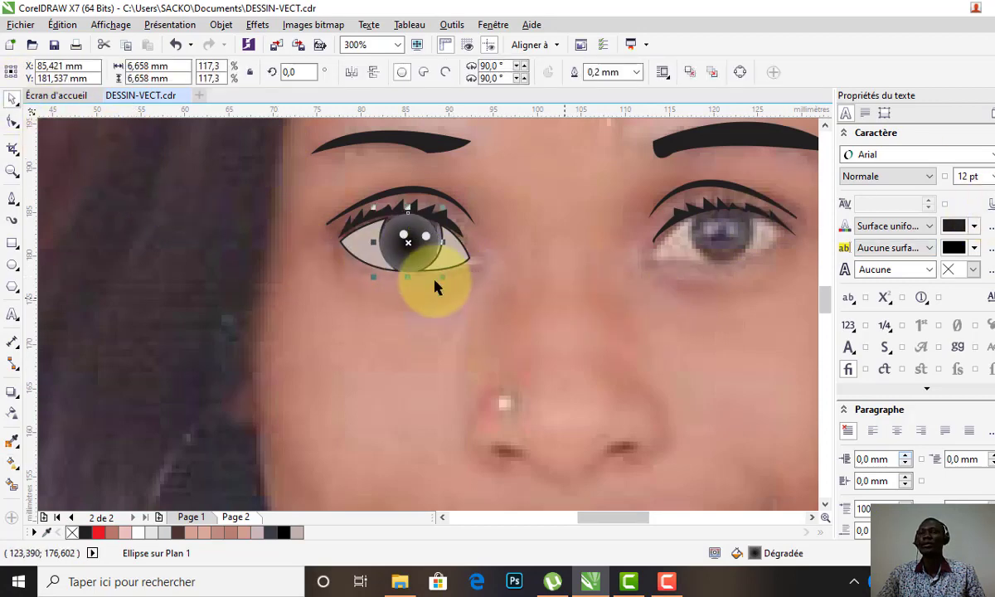
click(402, 262)
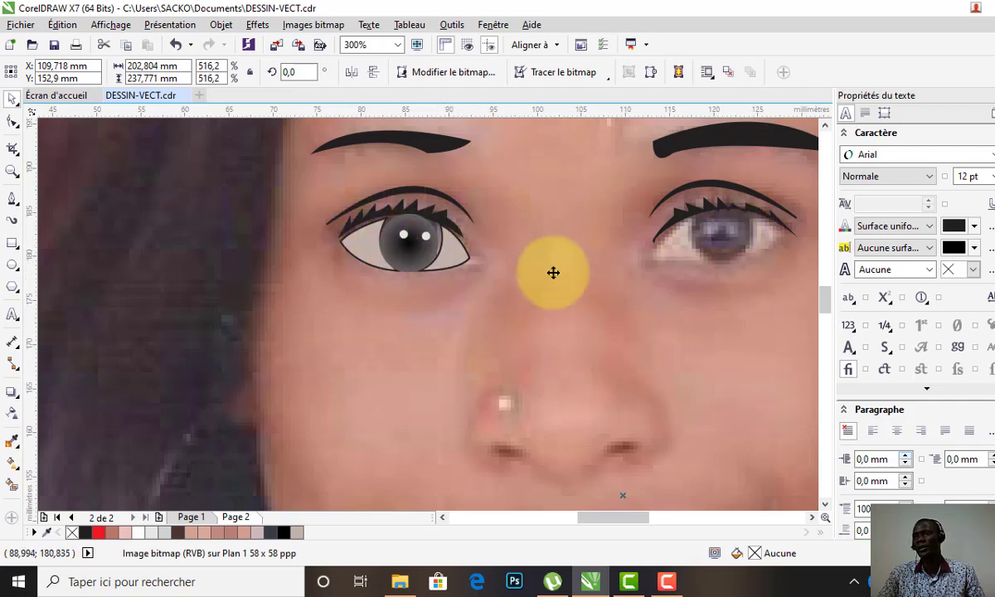
Group the left eye's whites, iris and highlight dots together
click(362, 244)
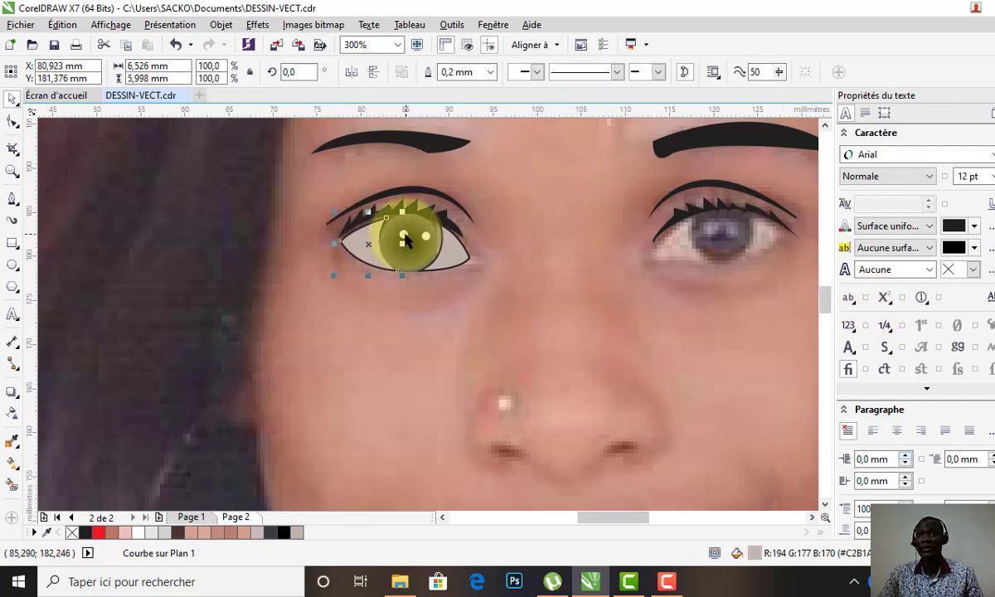
shift+click(406, 236)
shift+click(422, 258)
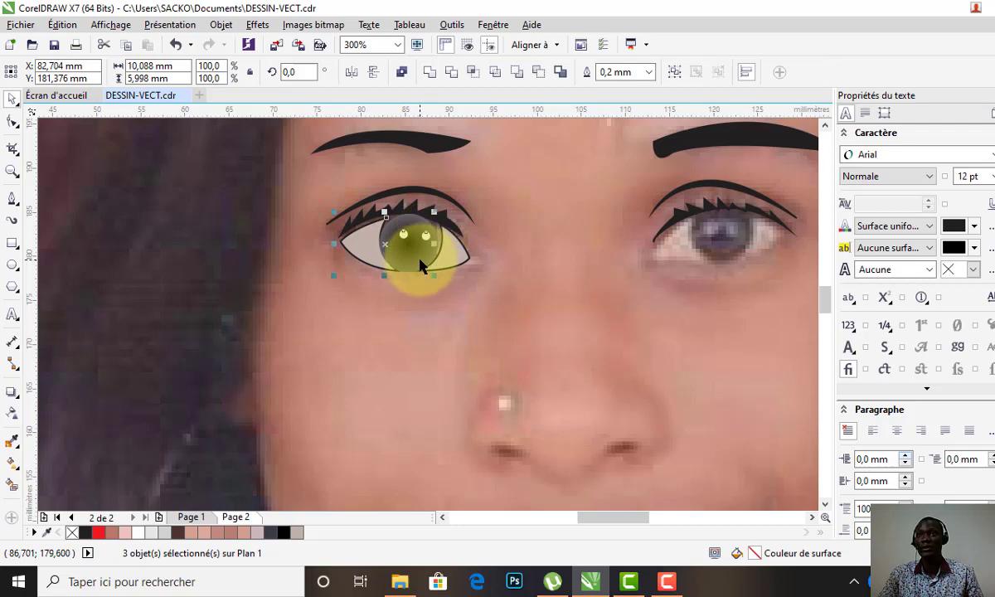
shift+click(452, 261)
shift+click(427, 238)
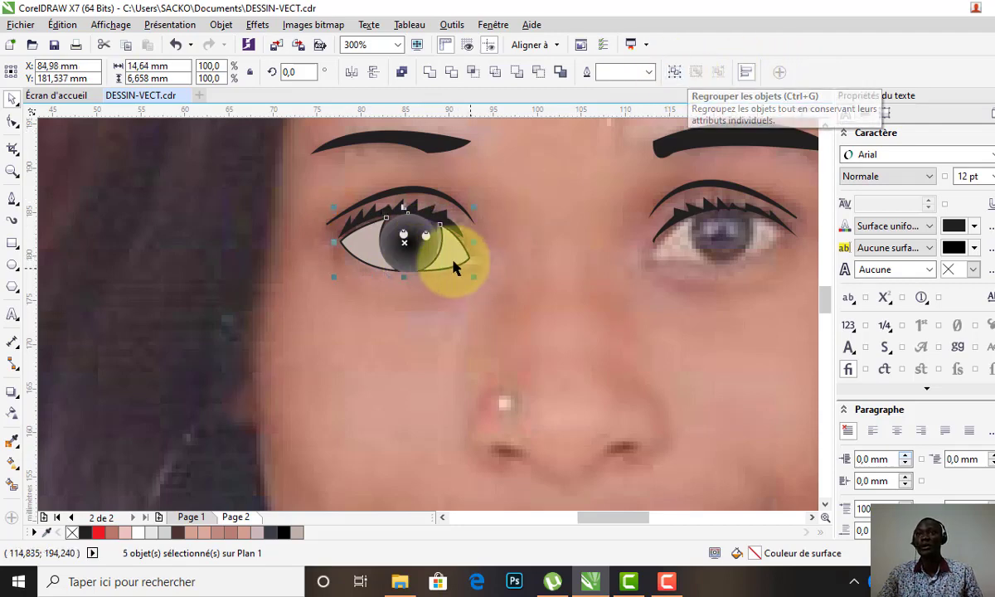
key(ctrl+g)
Place a duplicate of the eye group, rotated 180°, over the right eye
key(ctrl+d)
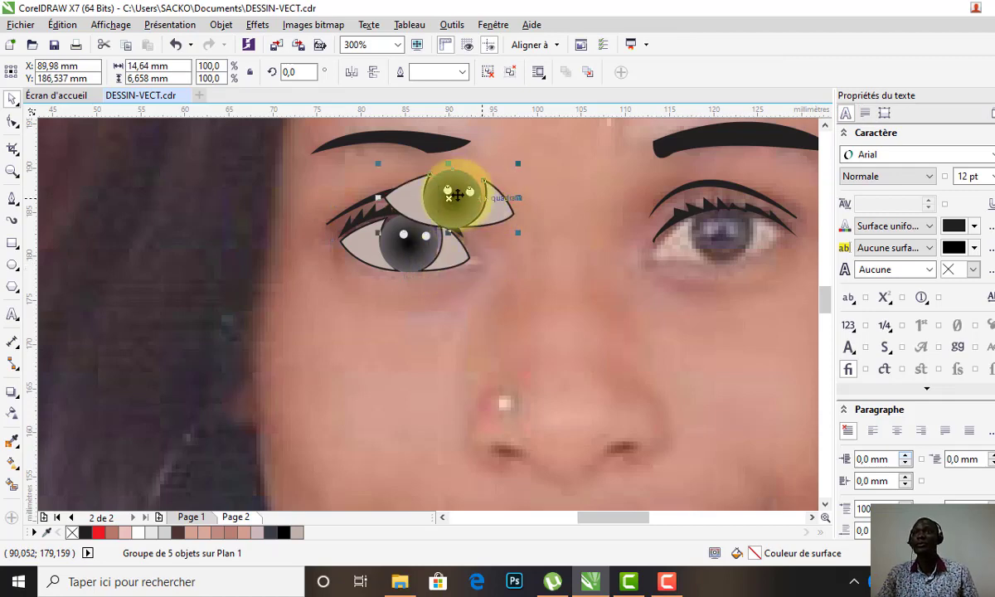
text(180)
key(Return)
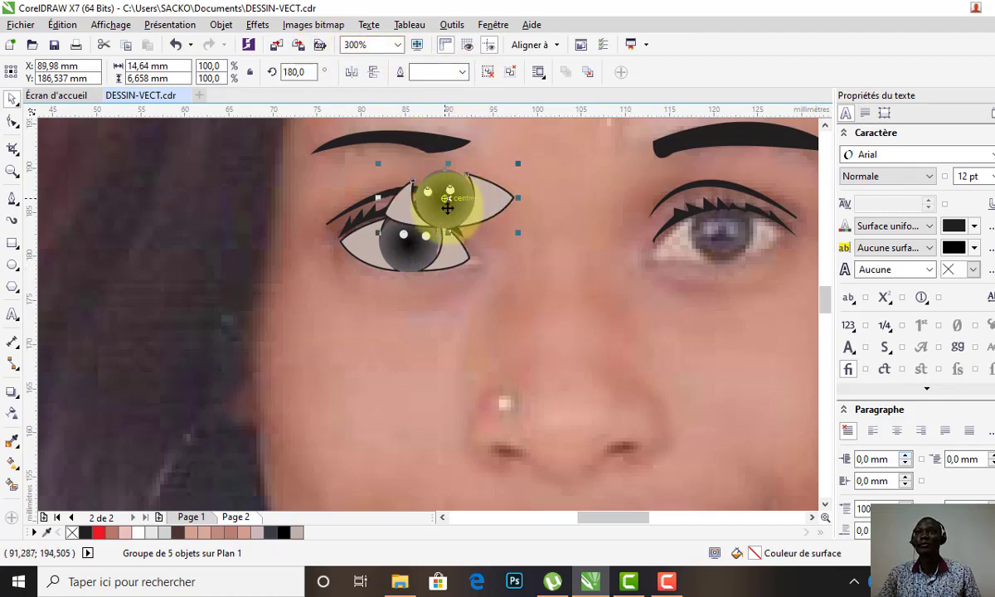
mouse_move(451, 196)
mouse_down()
mouse_move(677, 235)
mouse_move(719, 232)
mouse_up()
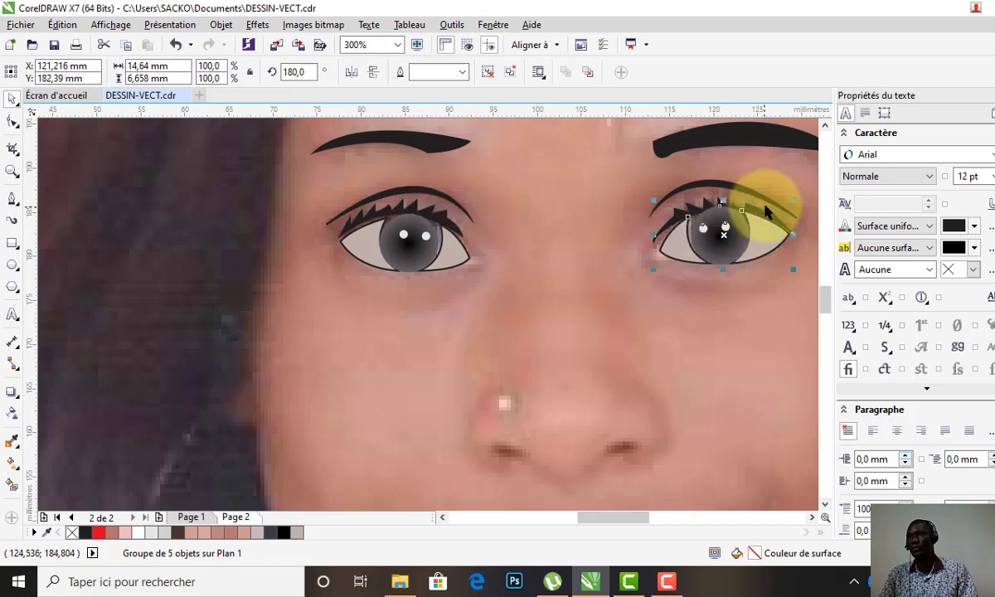
Draw a small white circle, about 1.76 mm, as the highlight on the upper left of the nose
click(497, 229)
scroll(437, 252, down, 3)
scroll(437, 251, down, 2)
scroll(441, 240, up, 1)
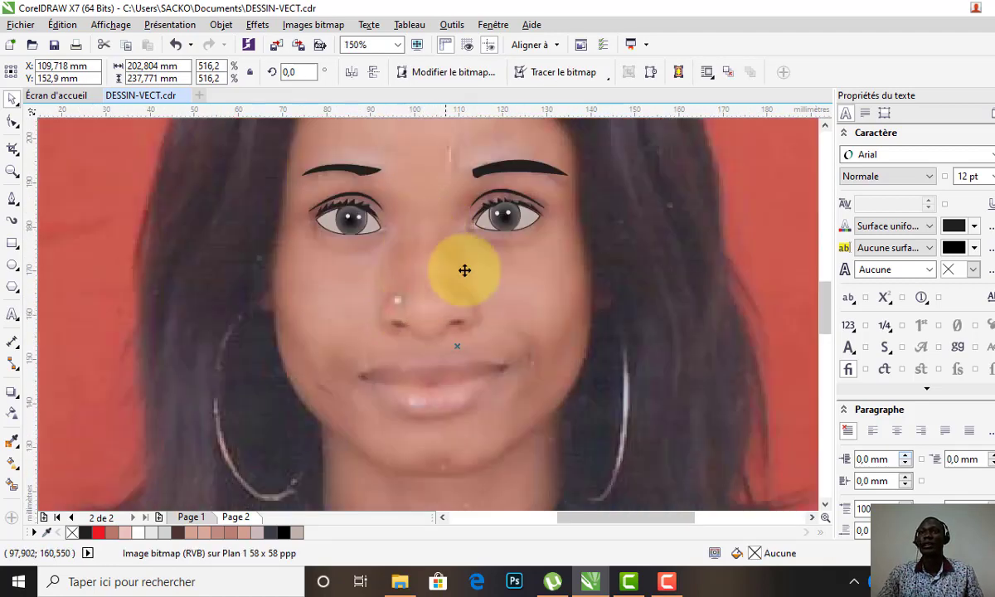
scroll(430, 319, up, 1)
scroll(381, 290, down, 1)
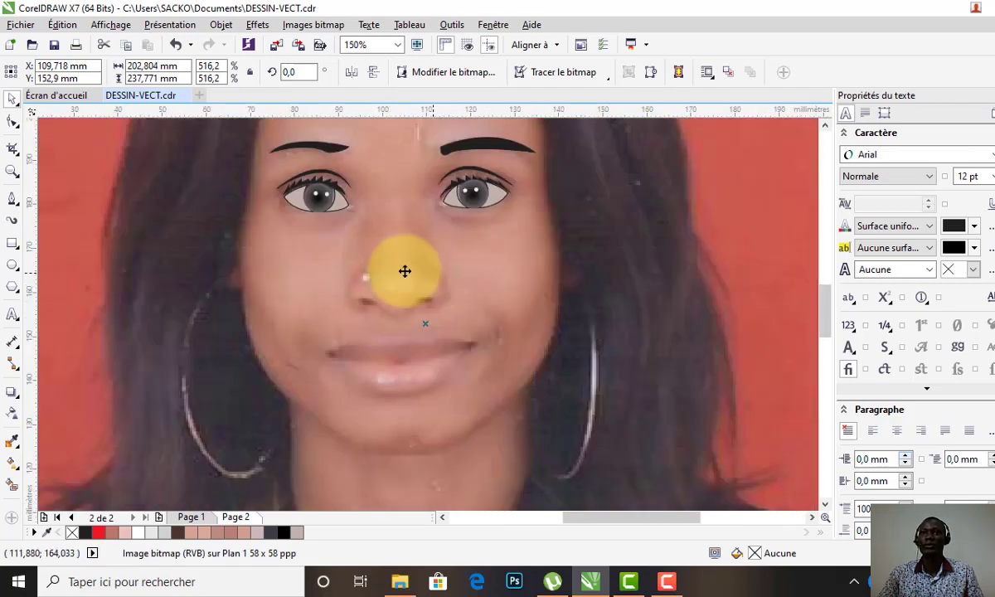
scroll(369, 285, up, 1)
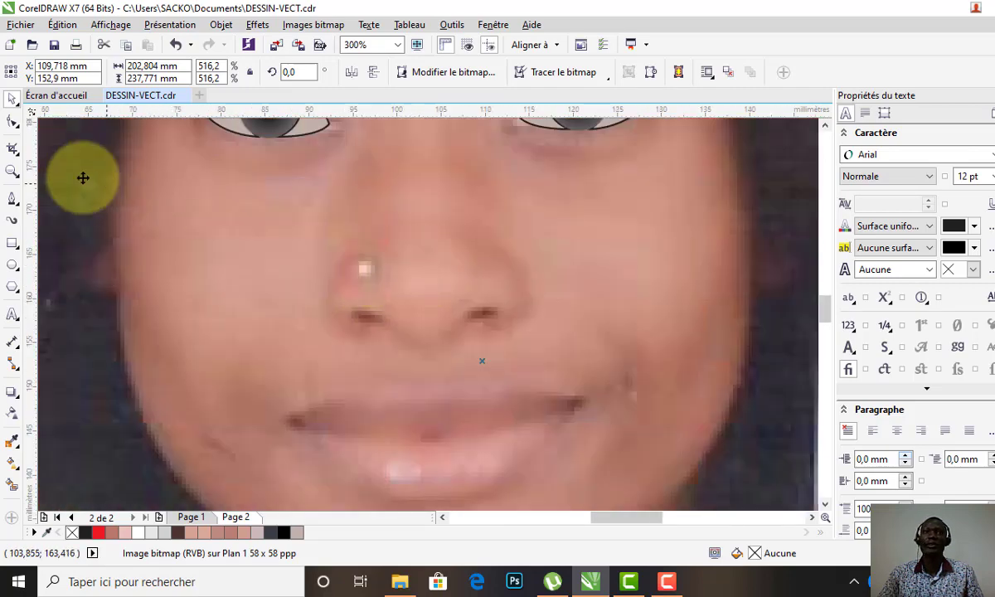
click(12, 266)
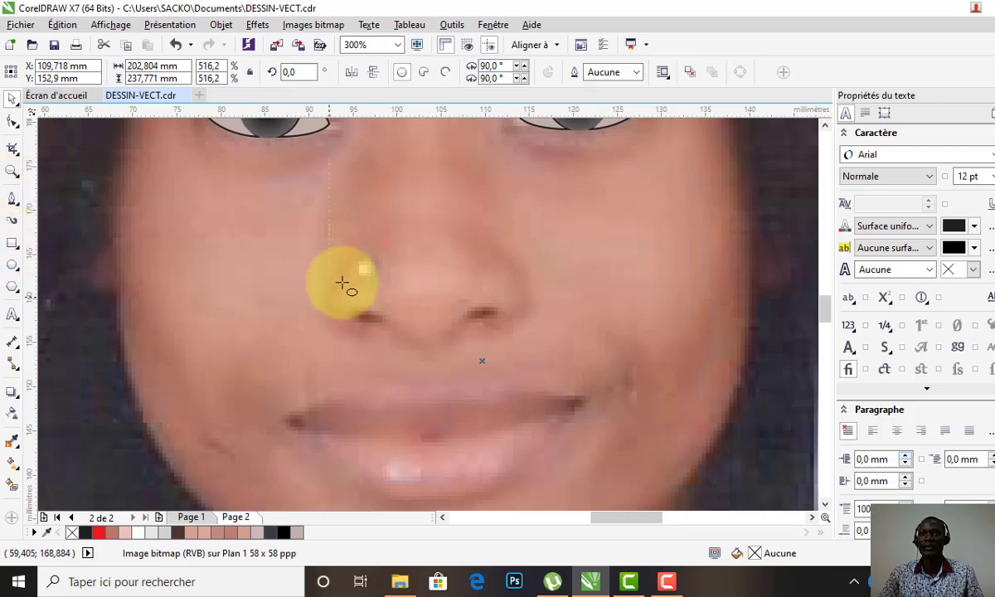
drag(356, 260, 370, 273)
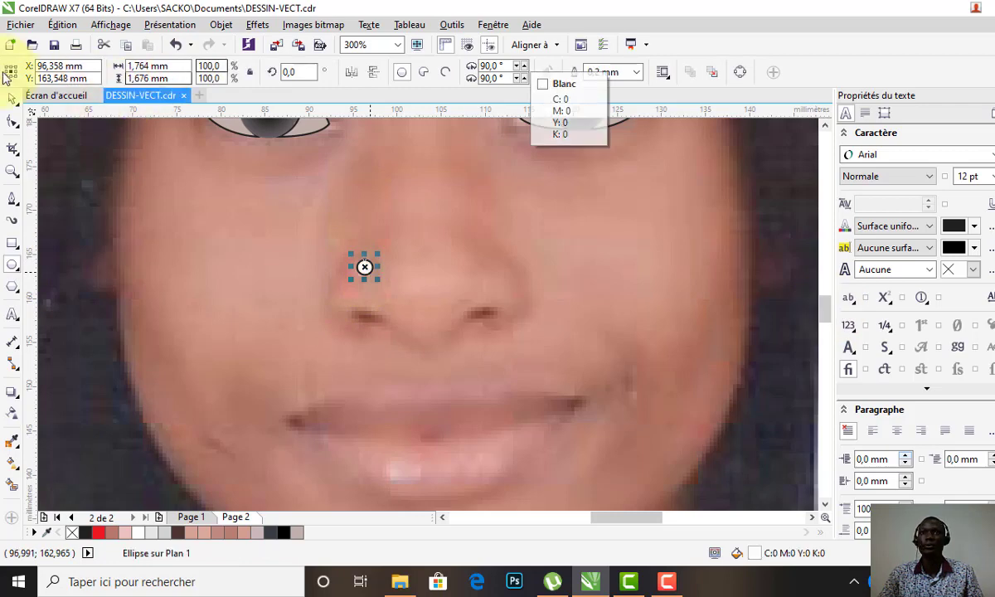
key(space)
click(497, 276)
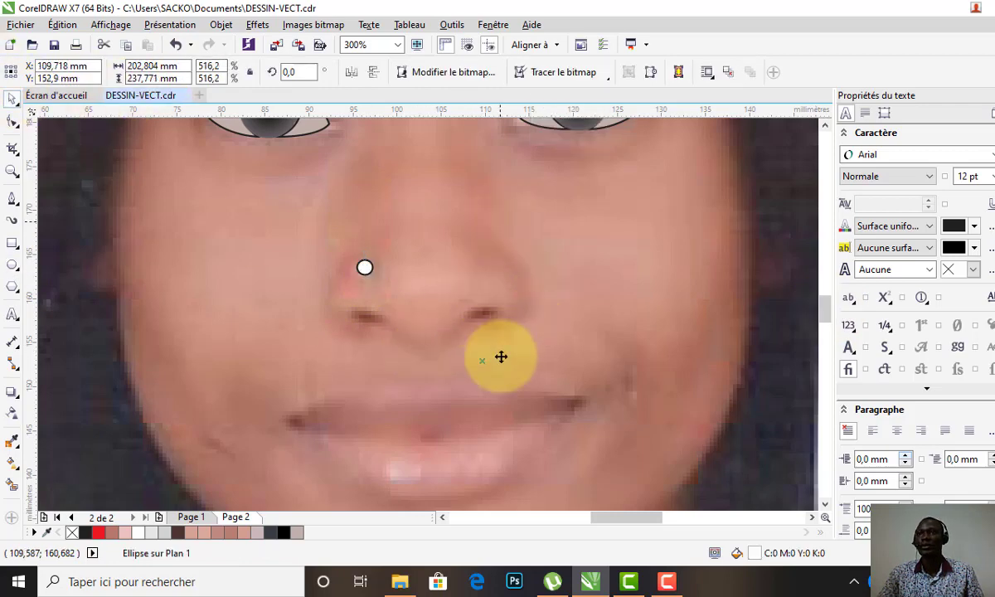
Trace a black curved stroke along the right nose wing down to the nostril
click(13, 198)
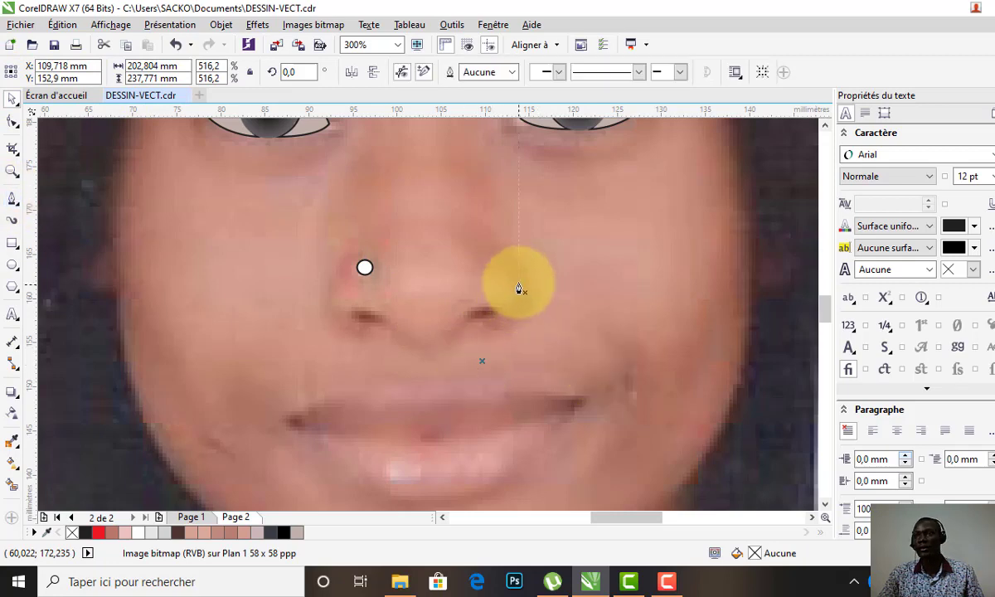
click(500, 244)
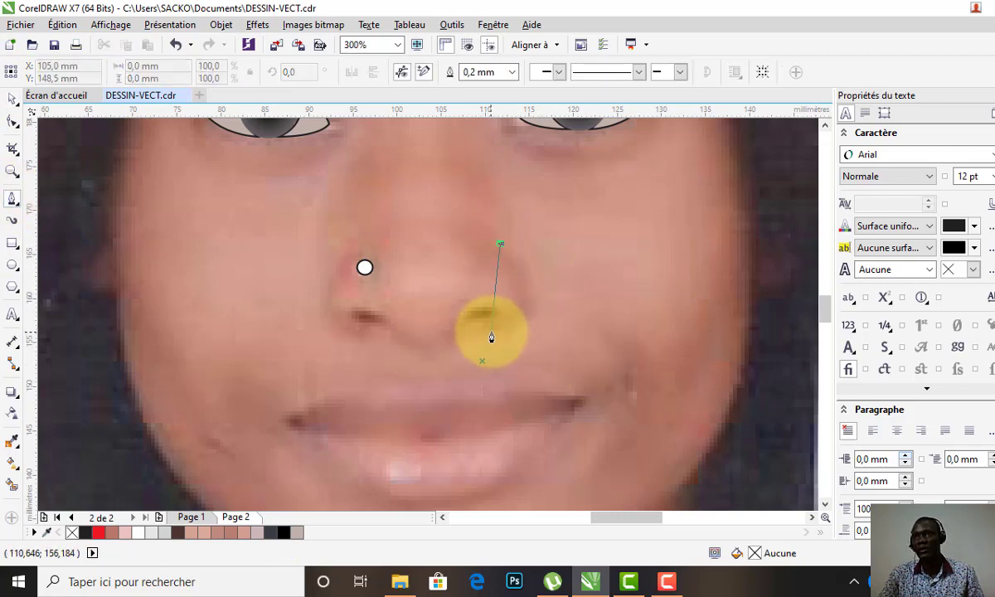
drag(493, 331, 417, 349)
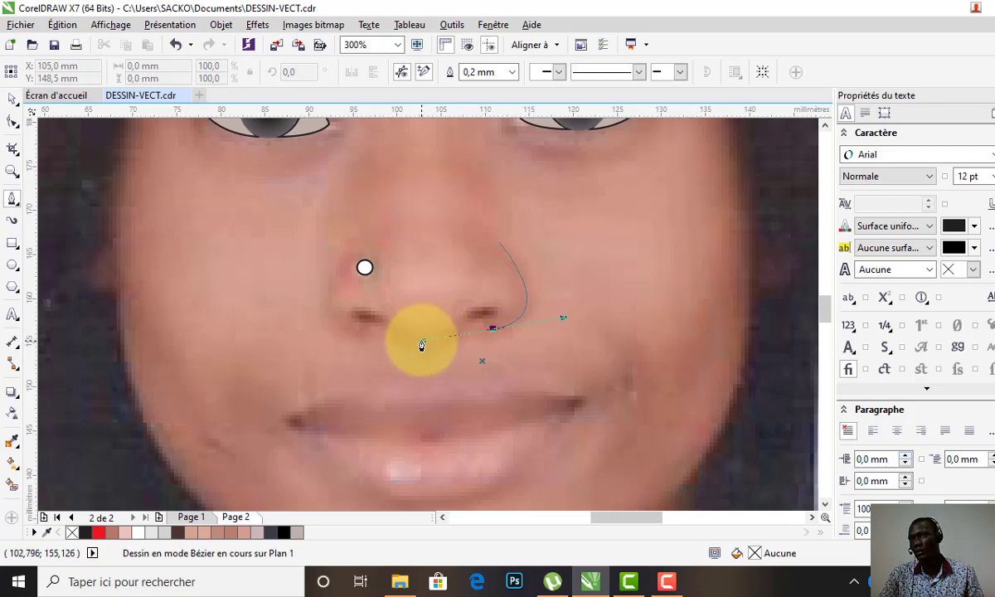
key(Escape)
drag(424, 345, 423, 339)
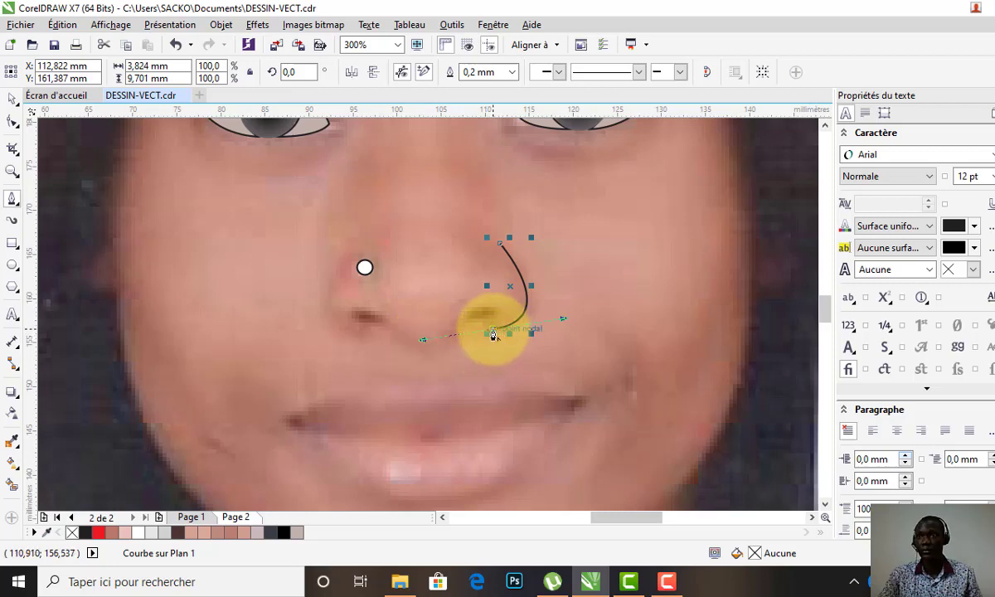
mouse_move(494, 334)
mouse_down()
mouse_move(532, 313)
mouse_move(547, 323)
mouse_up()
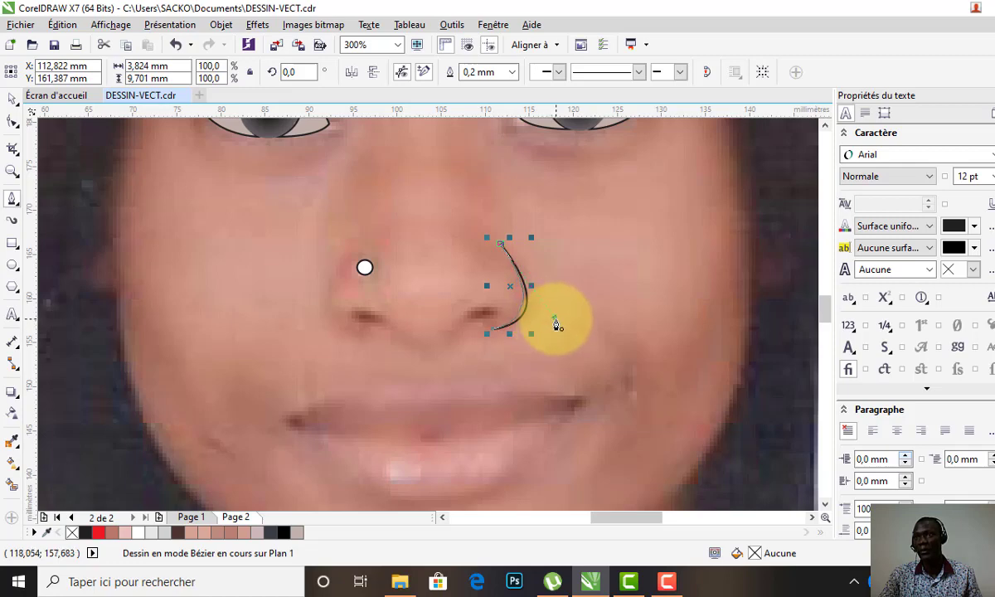
key(space)
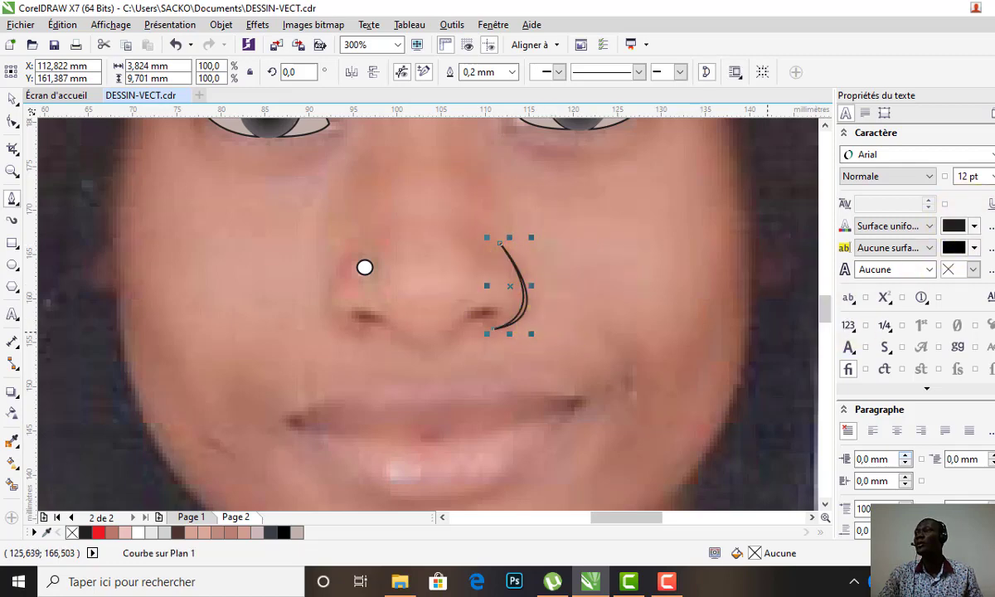
click(13, 99)
click(334, 328)
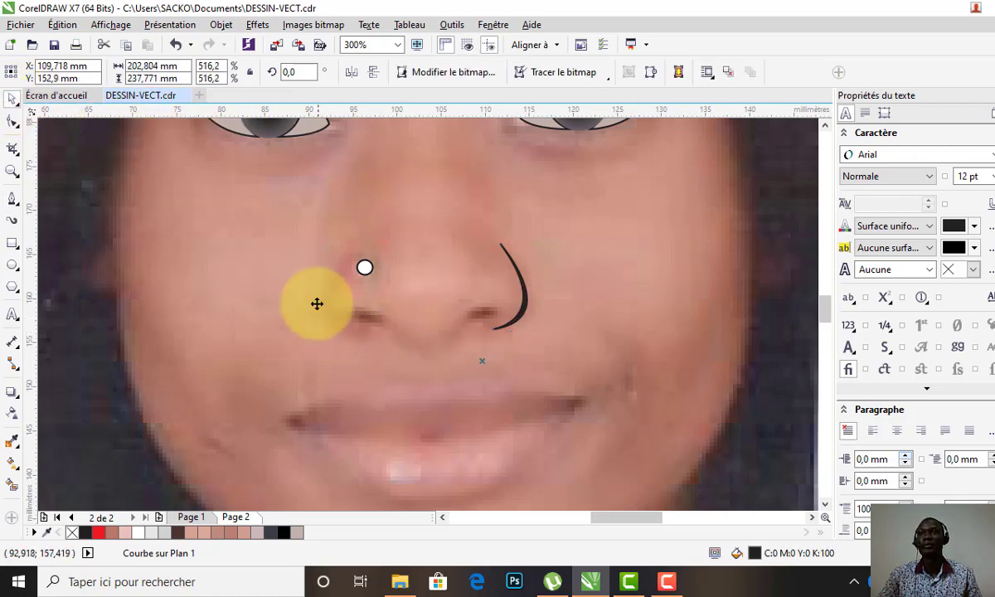
Trace the left nose wing beside the white dot and close it into a crescent
click(12, 199)
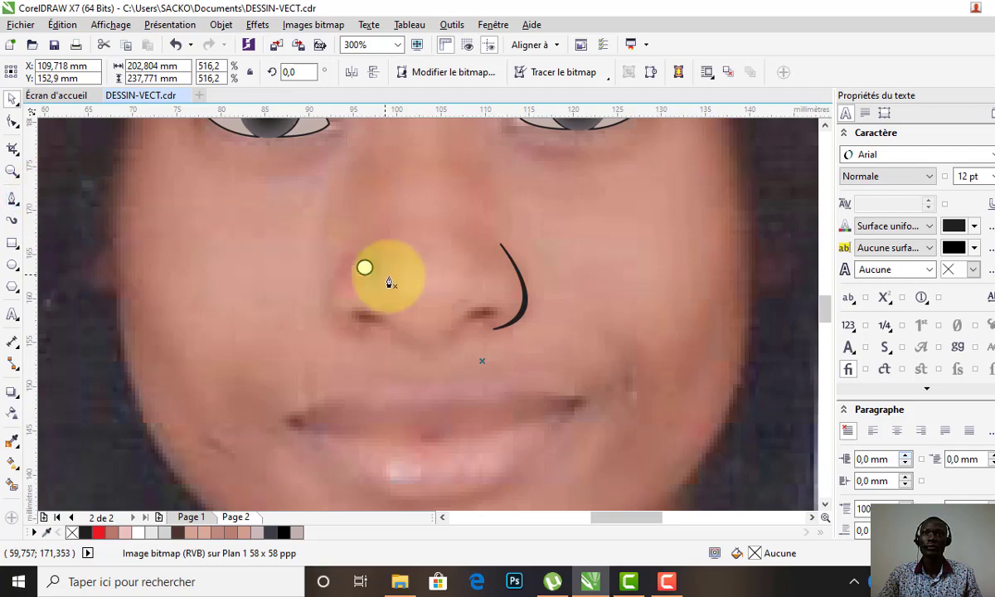
click(339, 262)
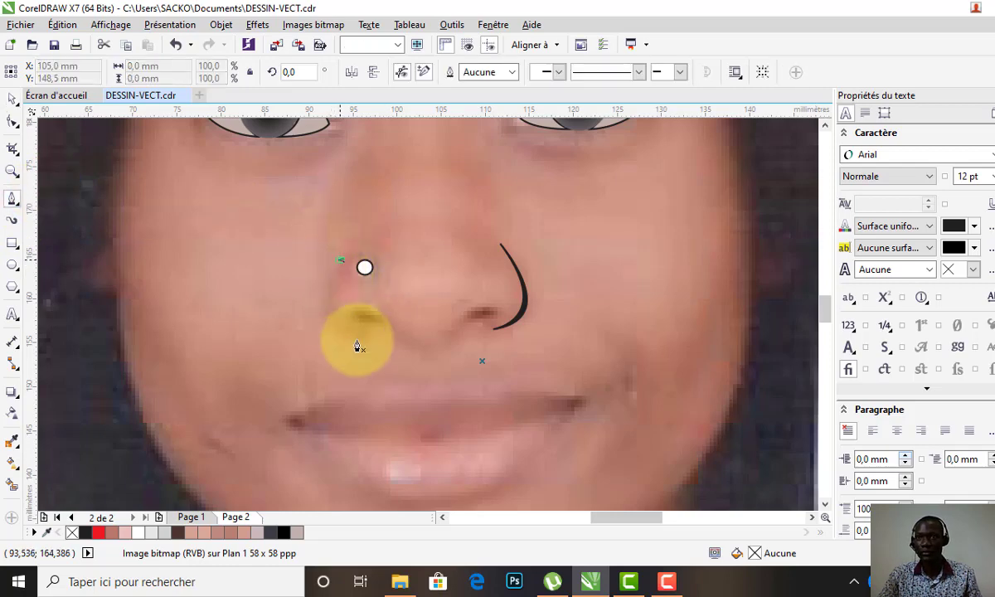
drag(357, 328, 415, 361)
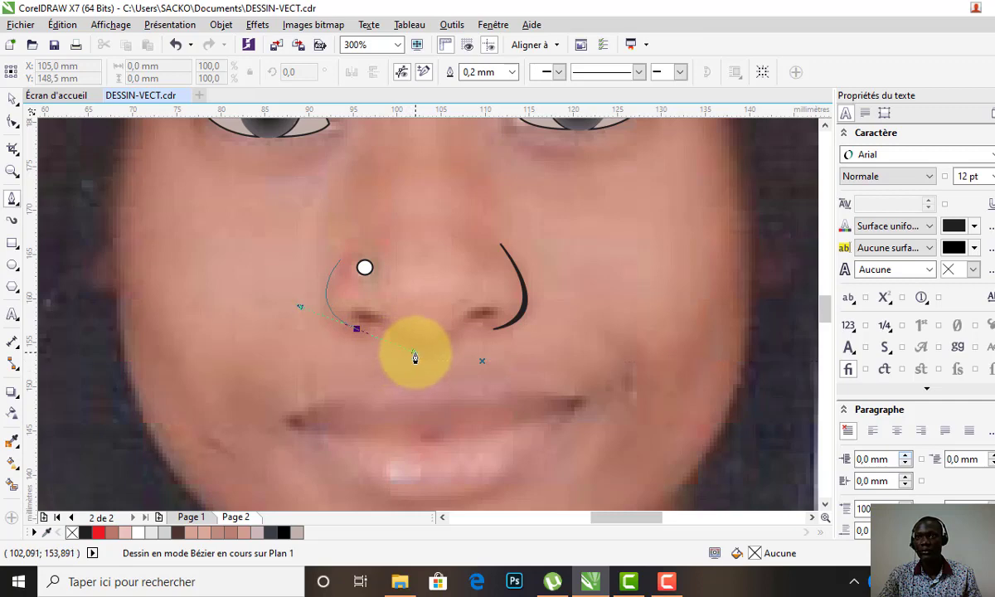
double_click(357, 332)
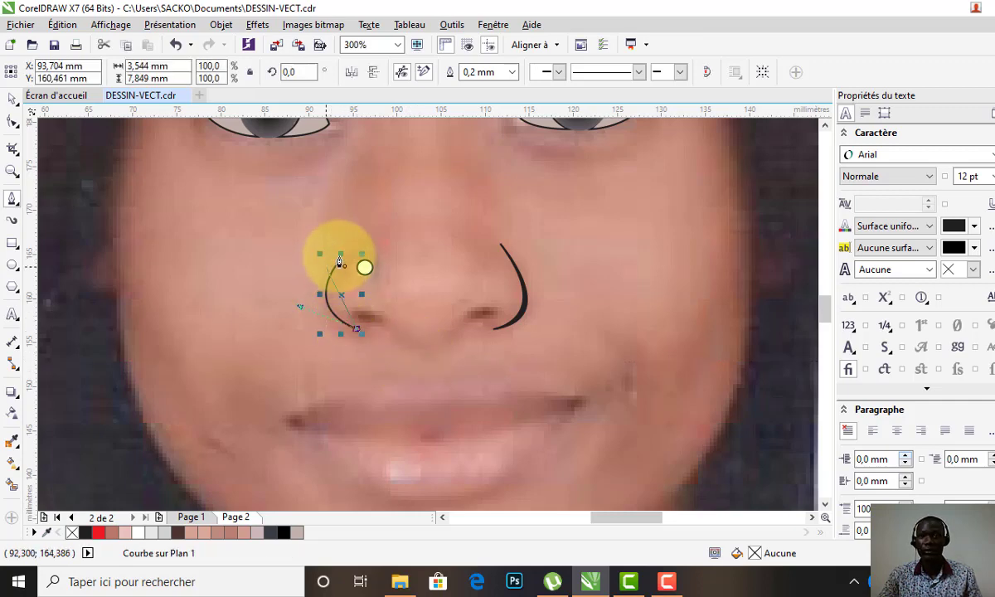
click(339, 261)
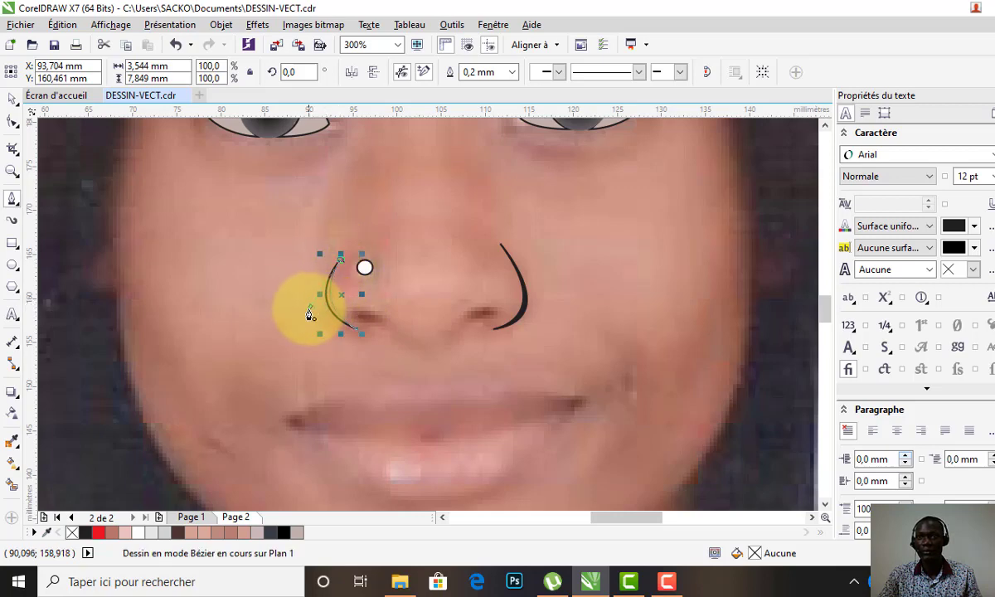
click(357, 329)
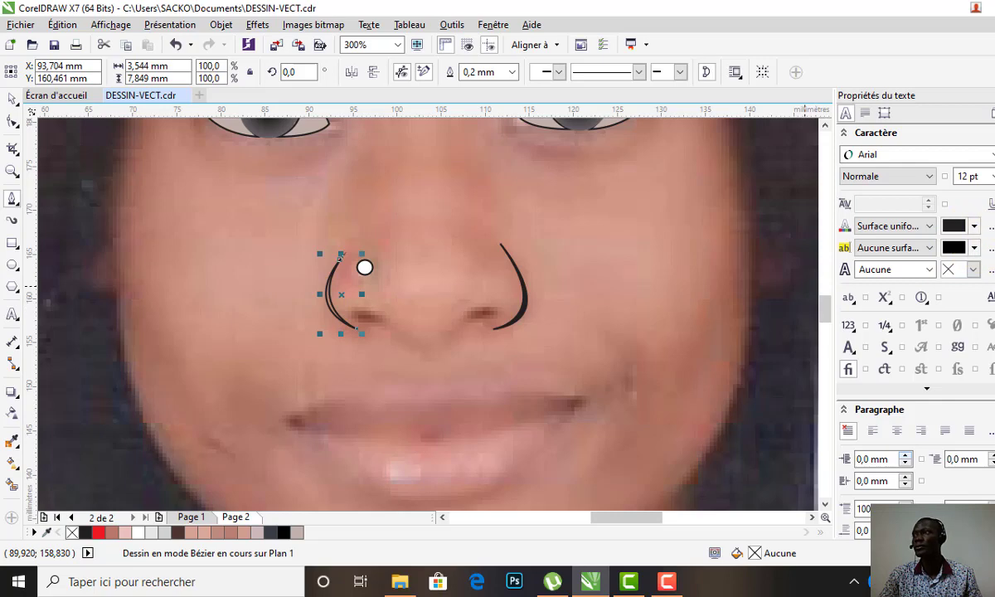
click(12, 101)
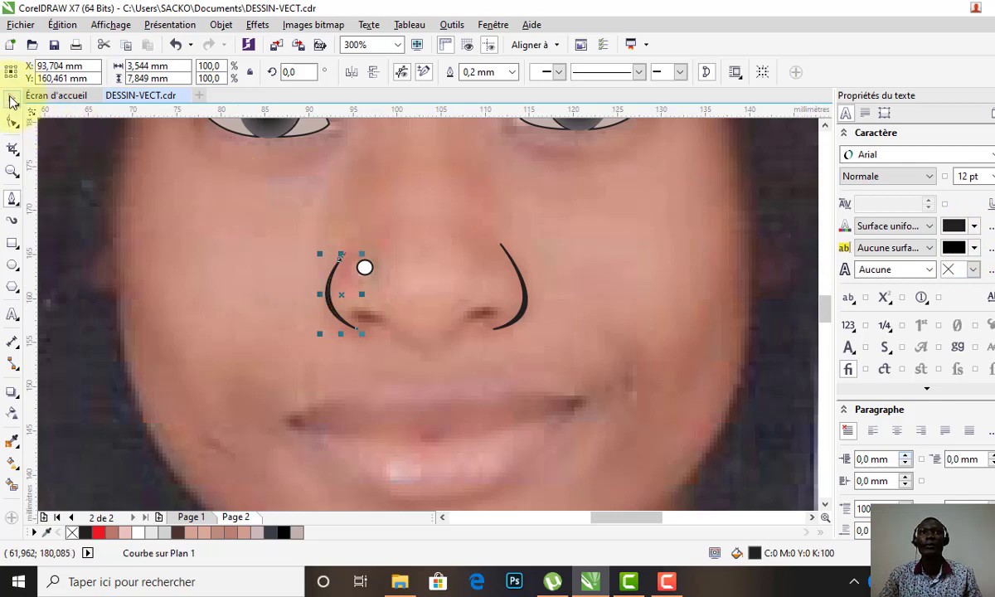
click(436, 365)
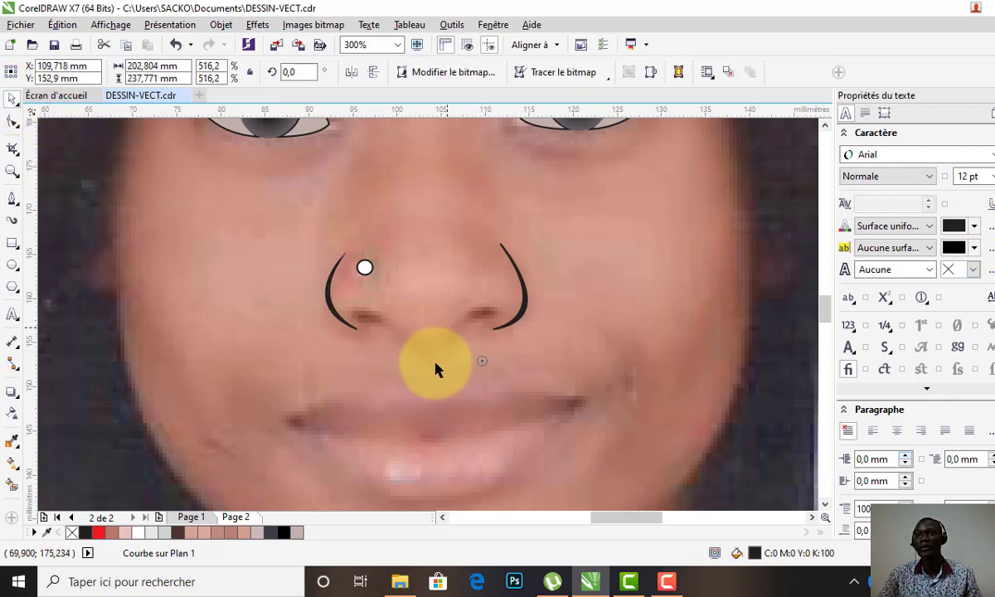
Trace a small closed nostril-opening shape at the right nostril
click(13, 199)
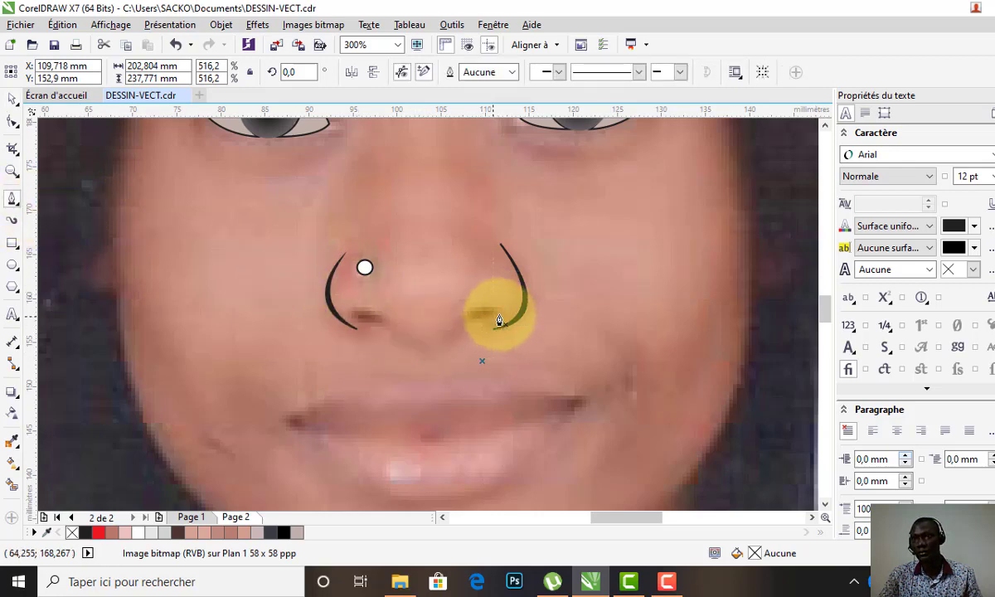
click(495, 308)
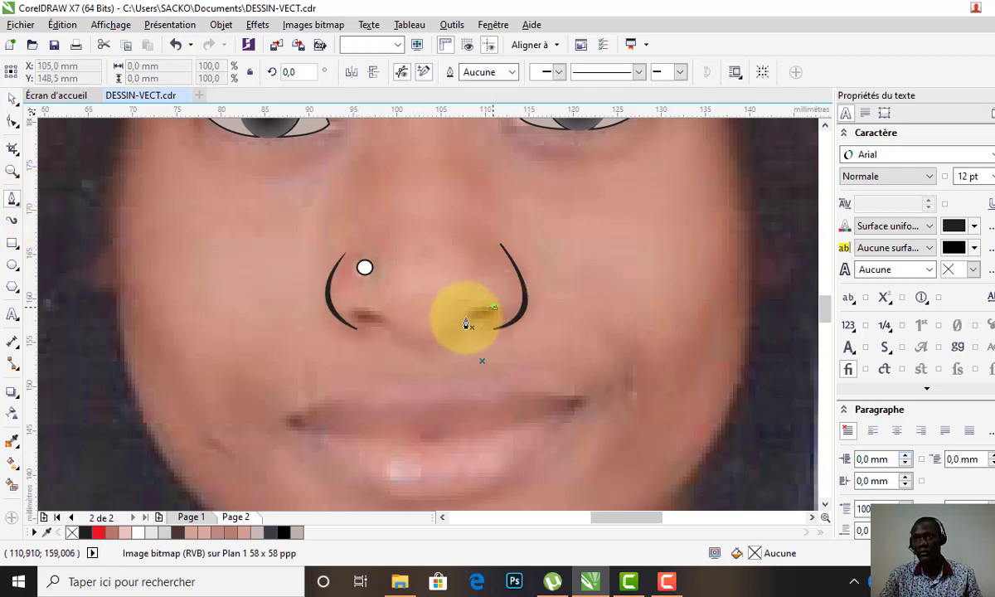
drag(469, 323, 465, 339)
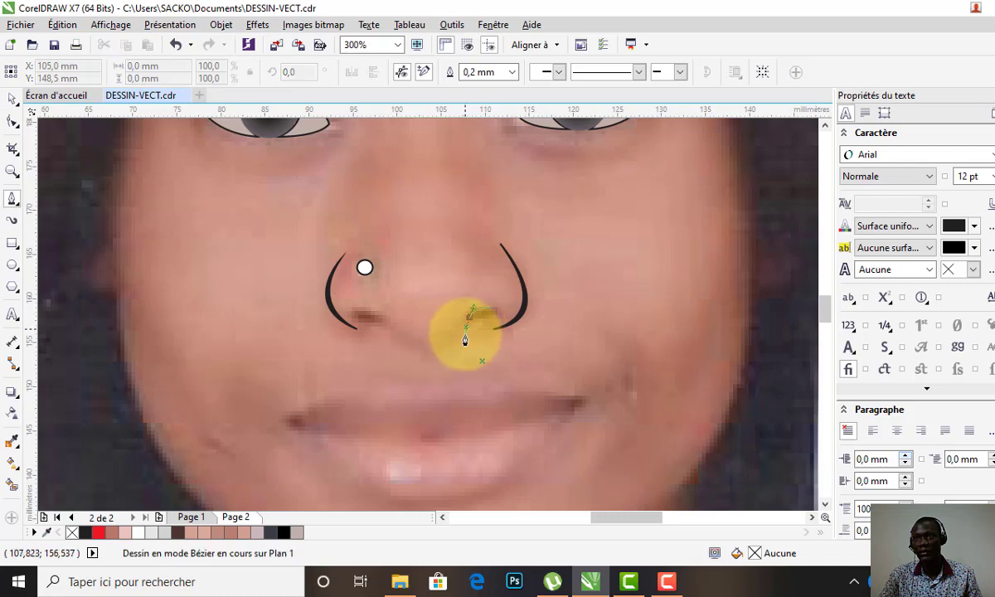
double_click(469, 320)
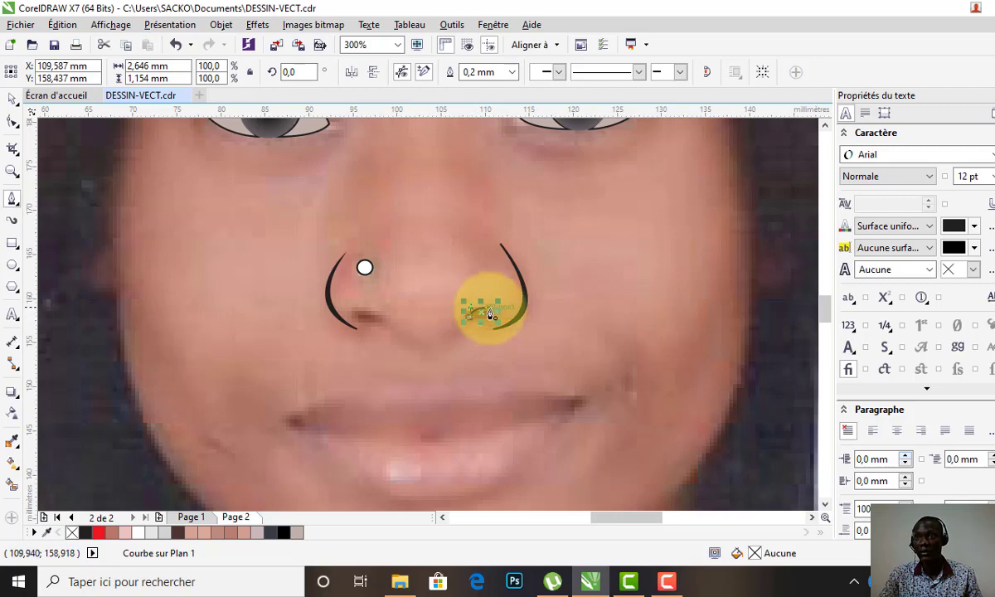
click(493, 329)
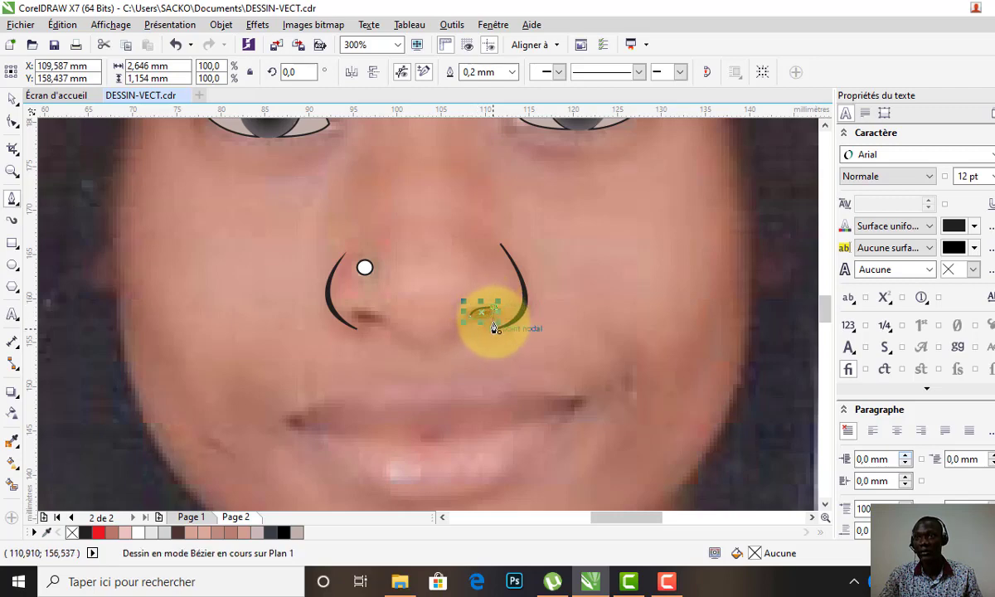
click(494, 328)
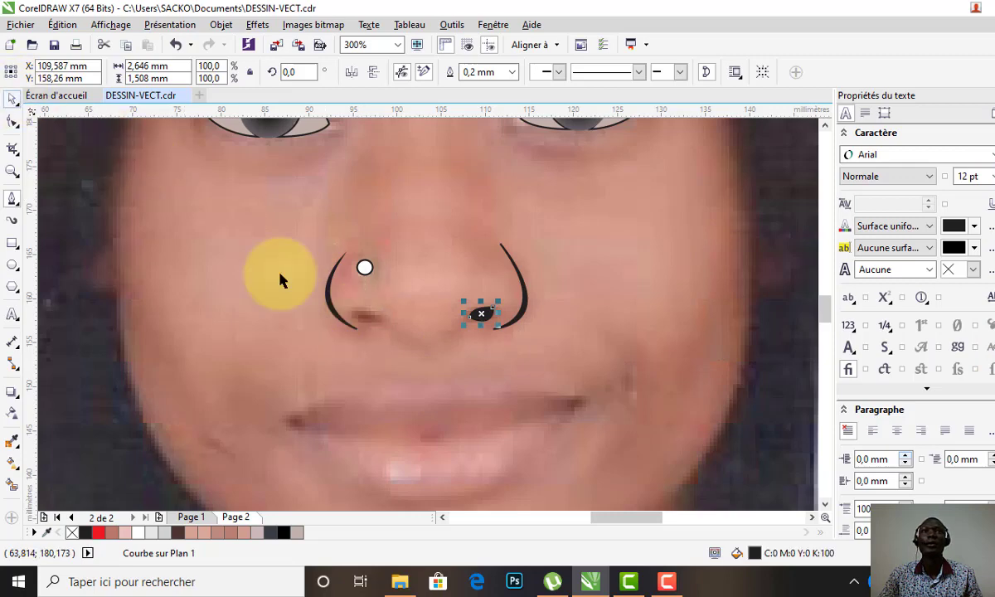
click(370, 324)
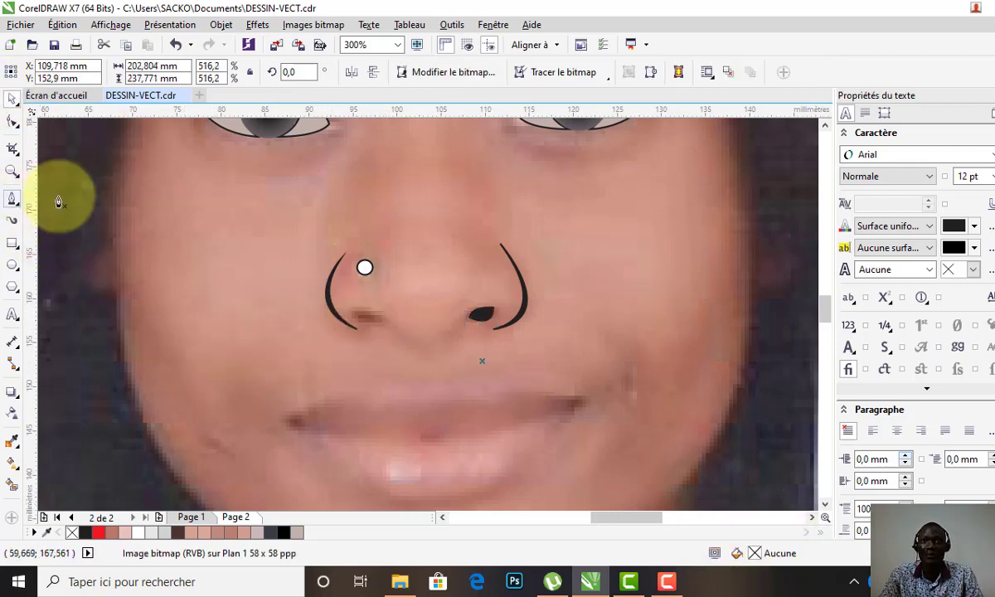
Add a black teardrop nostril shape over the left nostril
click(387, 323)
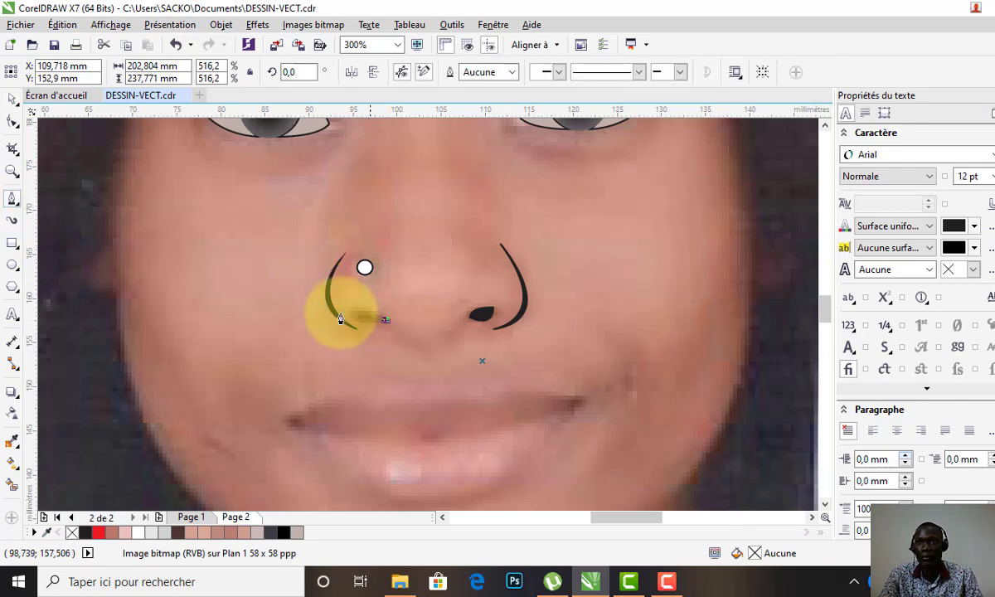
mouse_move(387, 323)
mouse_down()
mouse_move(349, 333)
mouse_move(362, 323)
mouse_move(422, 332)
mouse_up()
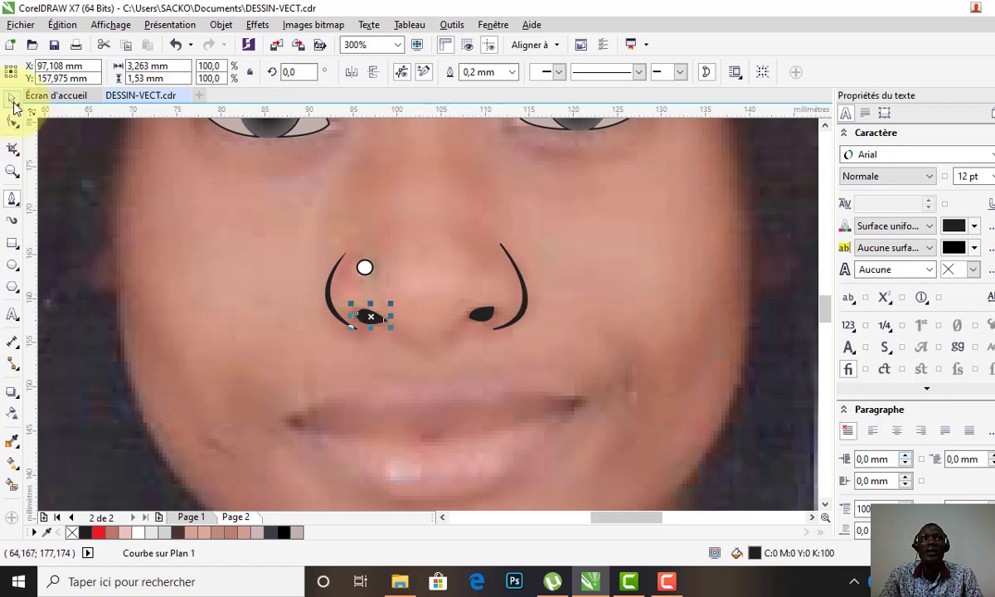
click(498, 183)
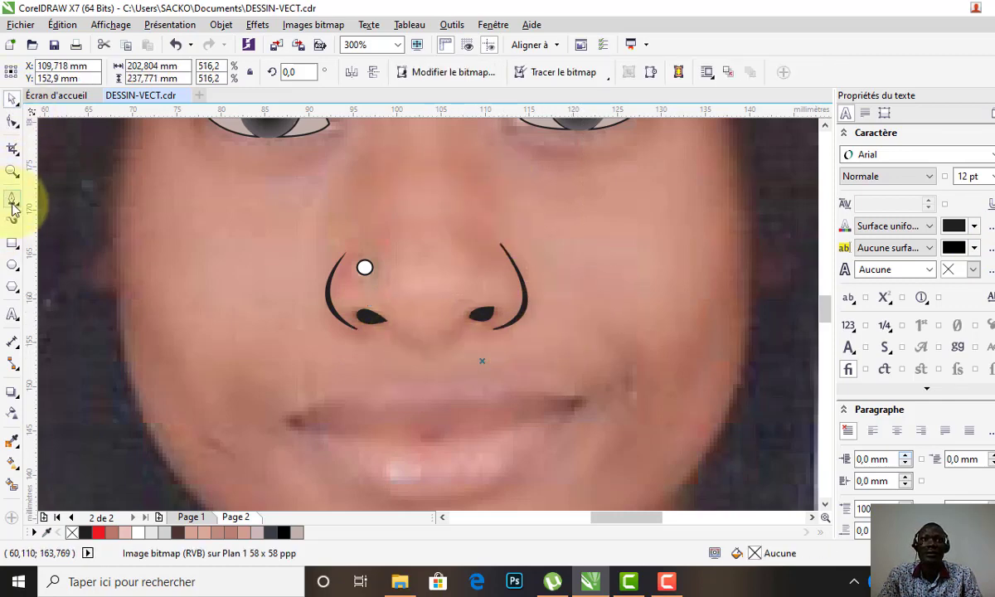
click(388, 332)
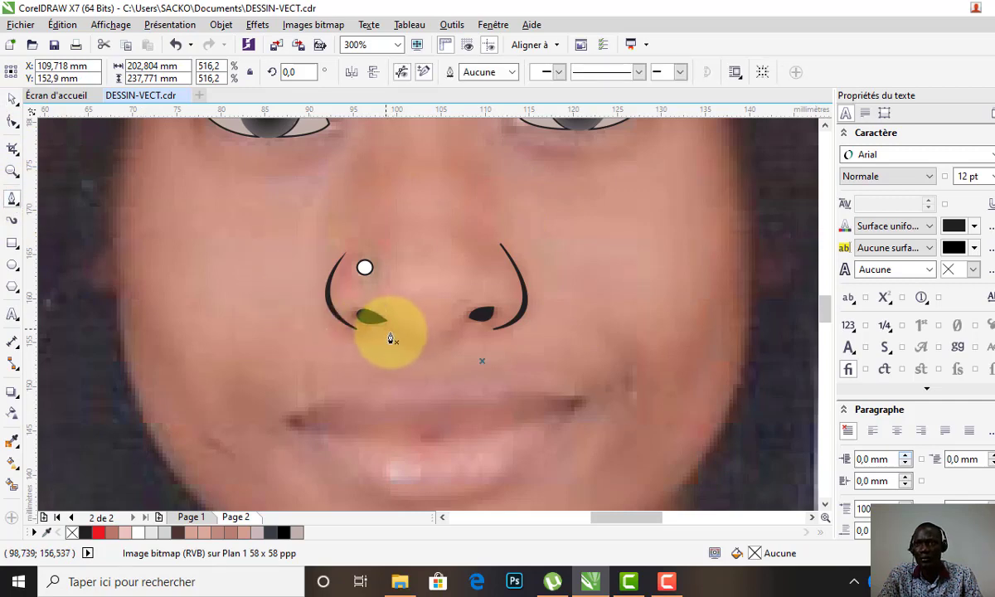
Draw a black dipping curve under the nose tip joining the two nostrils
mouse_move(390, 337)
mouse_down()
mouse_move(459, 336)
mouse_move(494, 282)
mouse_up()
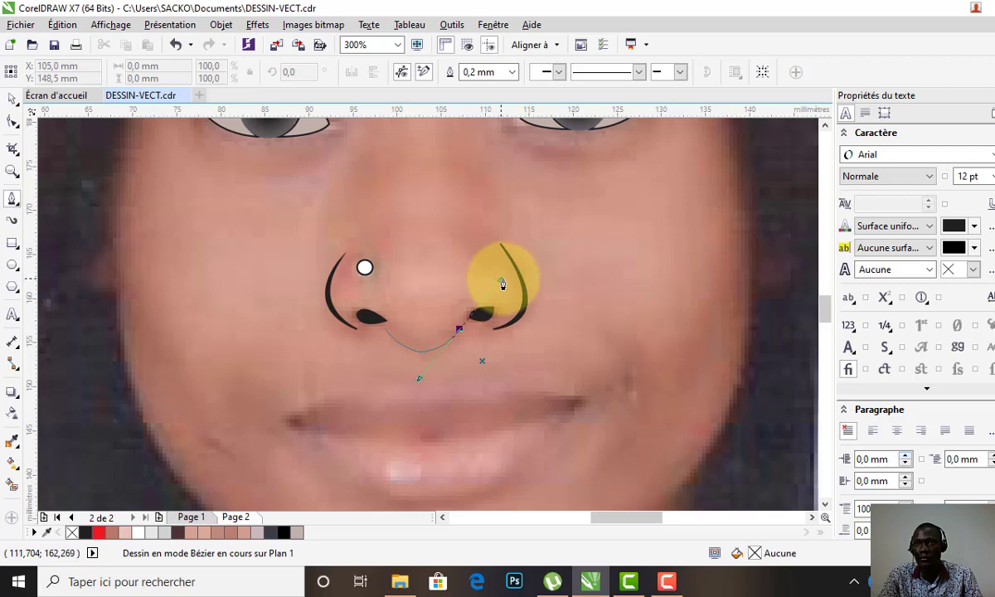
double_click(459, 328)
drag(387, 335, 428, 377)
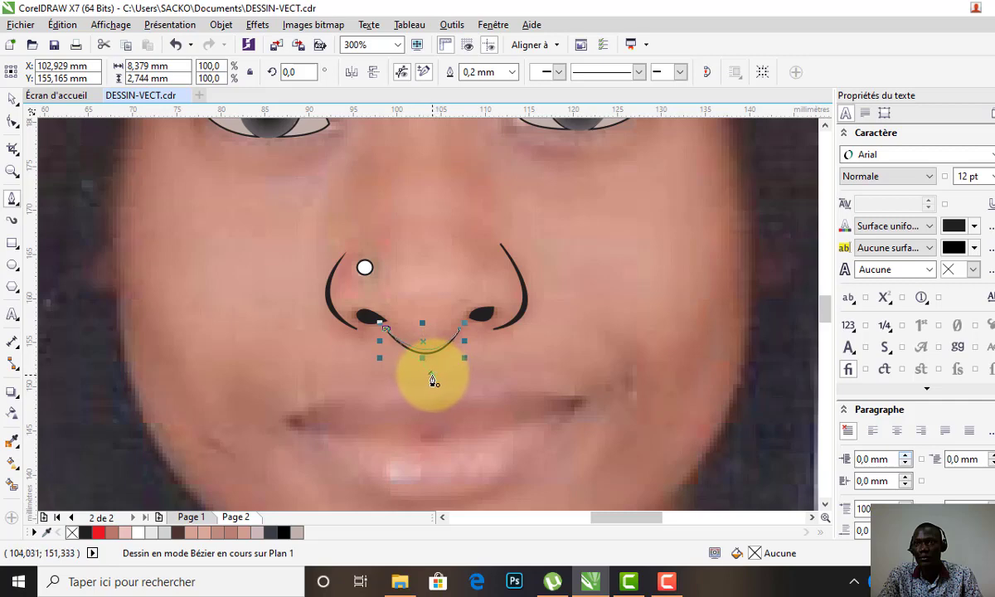
drag(432, 380, 435, 367)
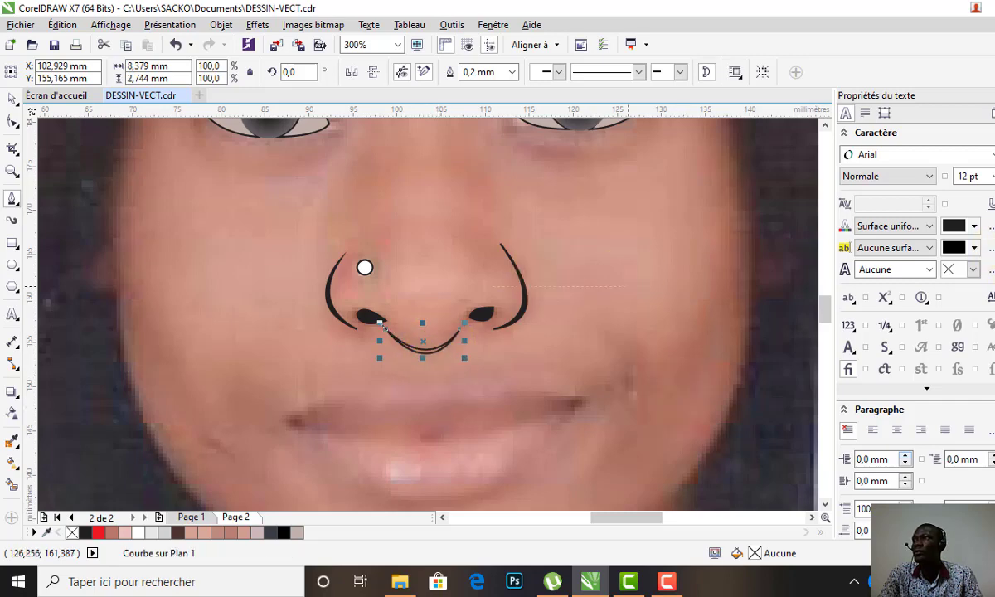
click(173, 189)
click(31, 114)
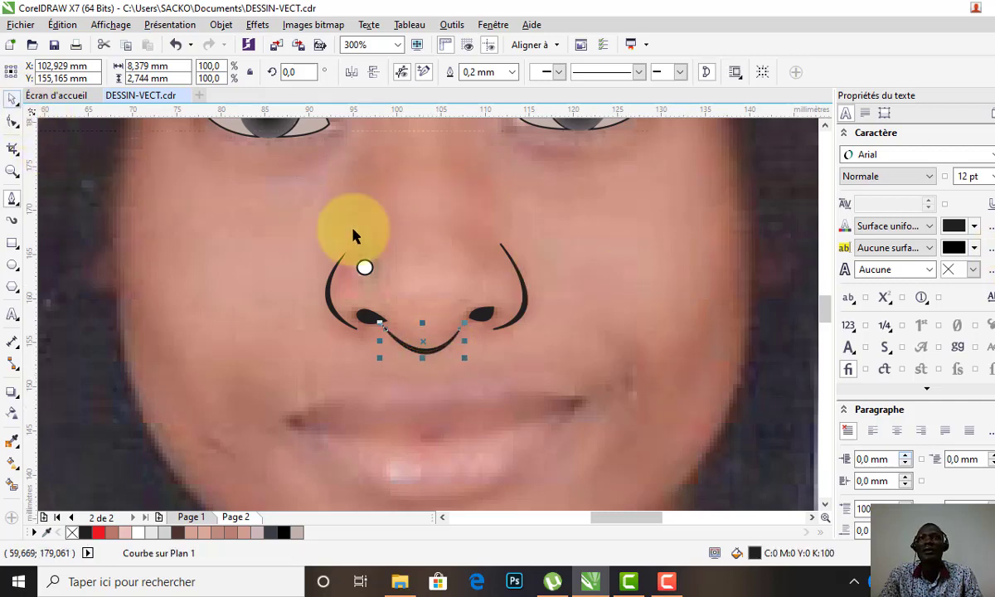
key(space)
click(506, 368)
scroll(513, 374, down, 1)
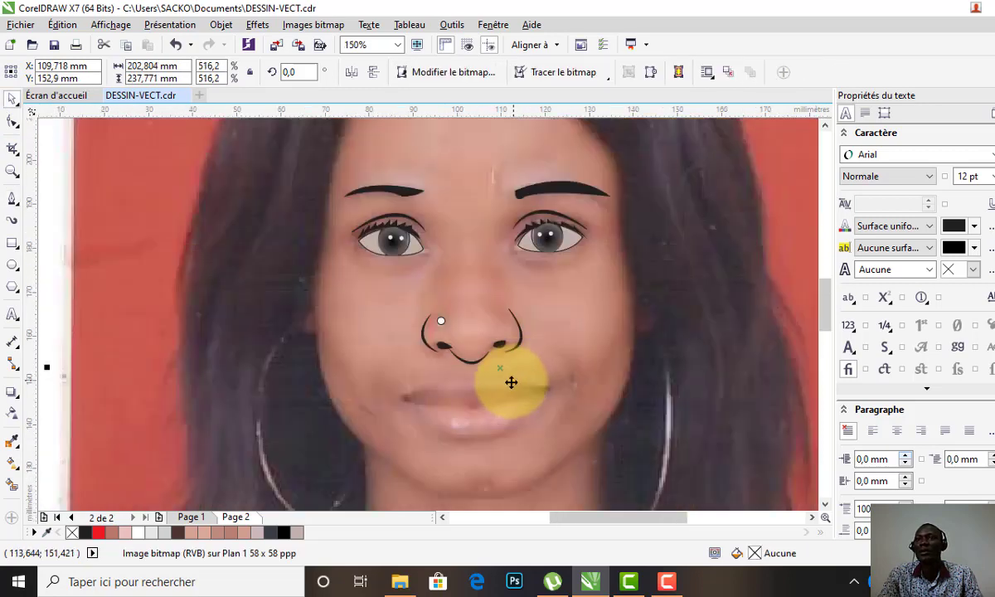
drag(511, 382, 516, 405)
scroll(515, 404, up, 1)
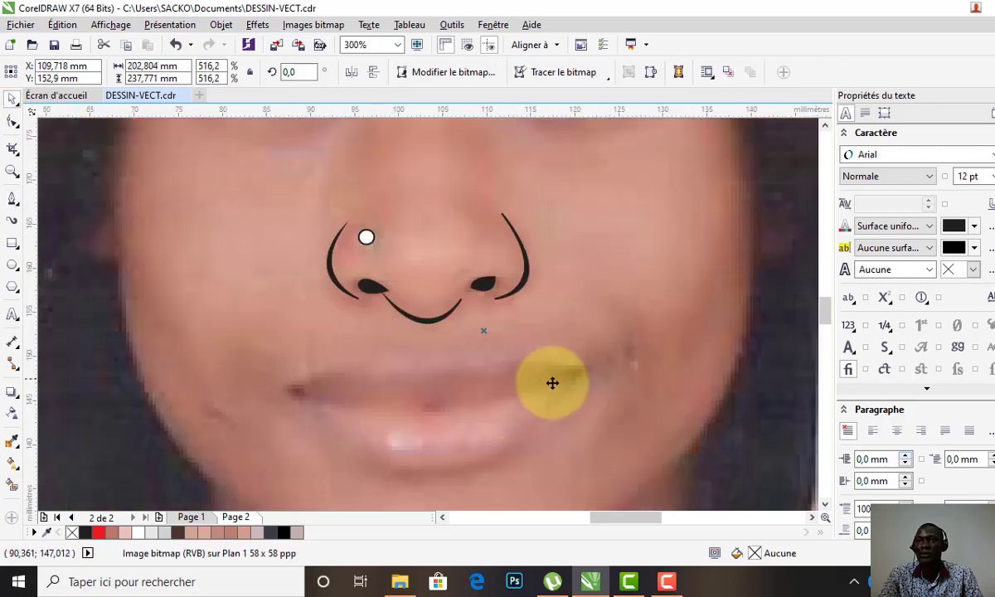
Trace the upper lip as a closed Bézier shape from corner to corner over the photo's mouth
click(286, 388)
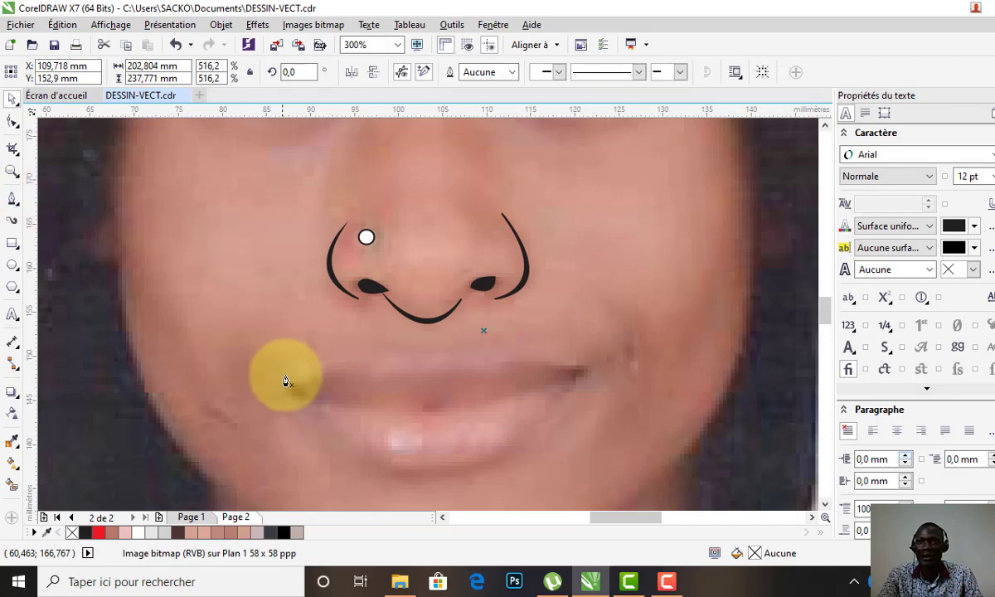
drag(421, 359, 497, 388)
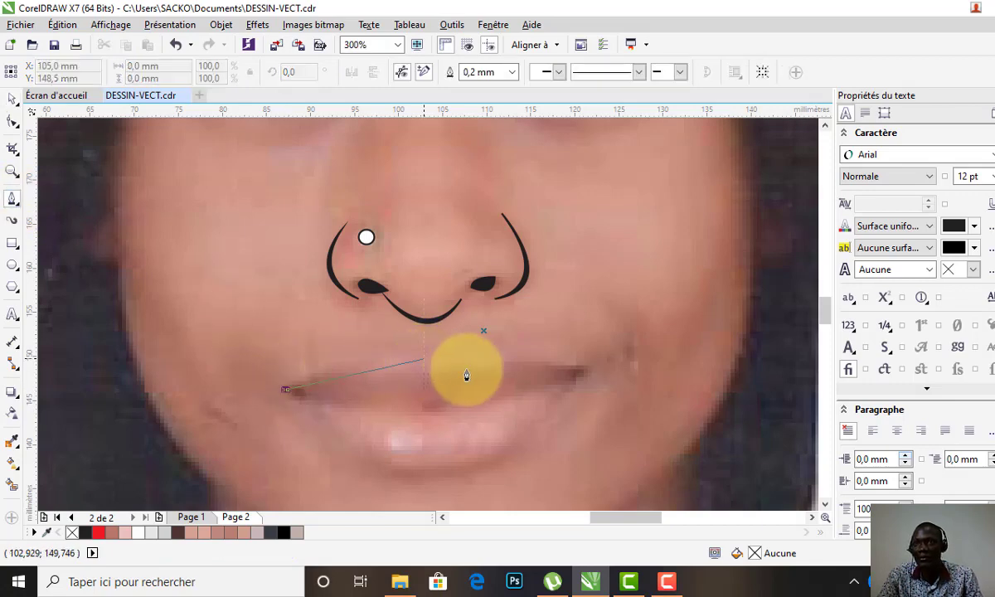
click(416, 362)
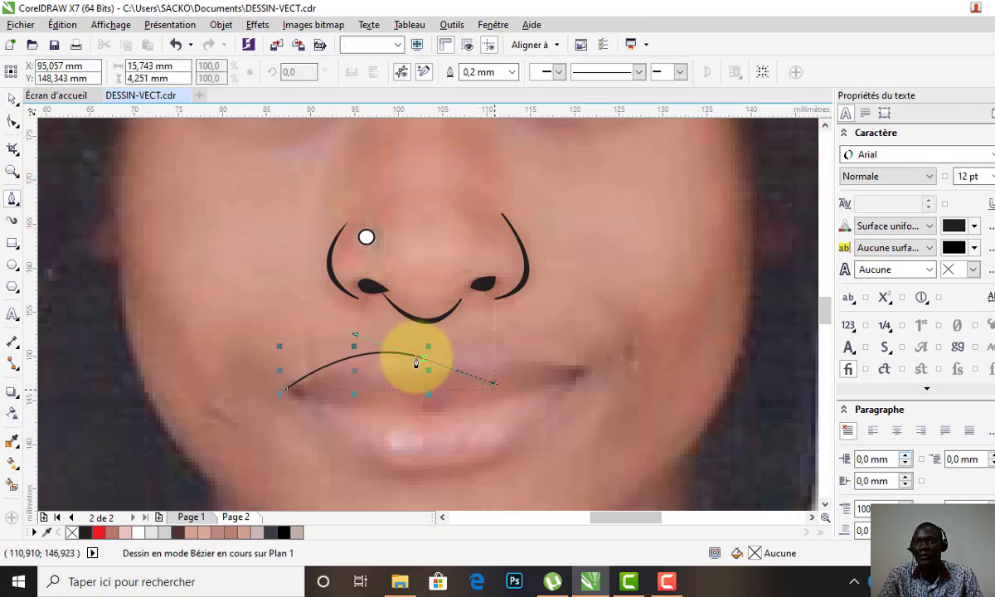
click(421, 364)
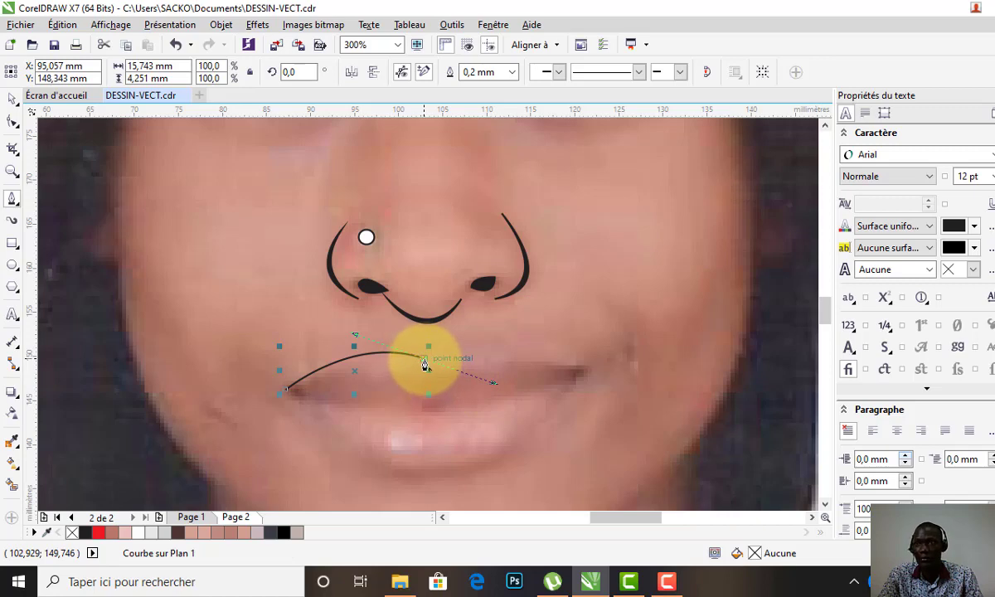
click(424, 365)
drag(587, 371, 657, 419)
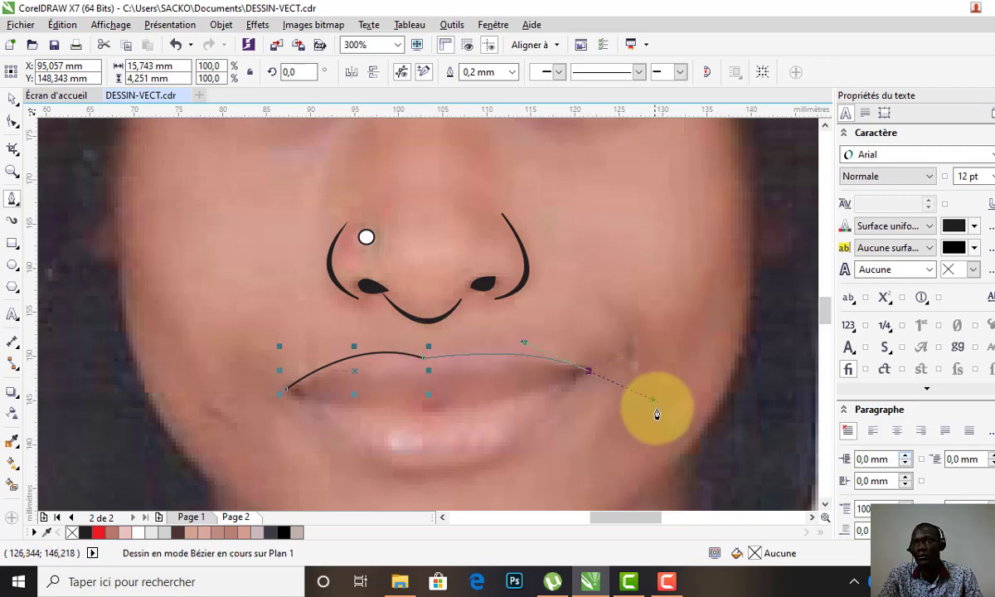
click(589, 372)
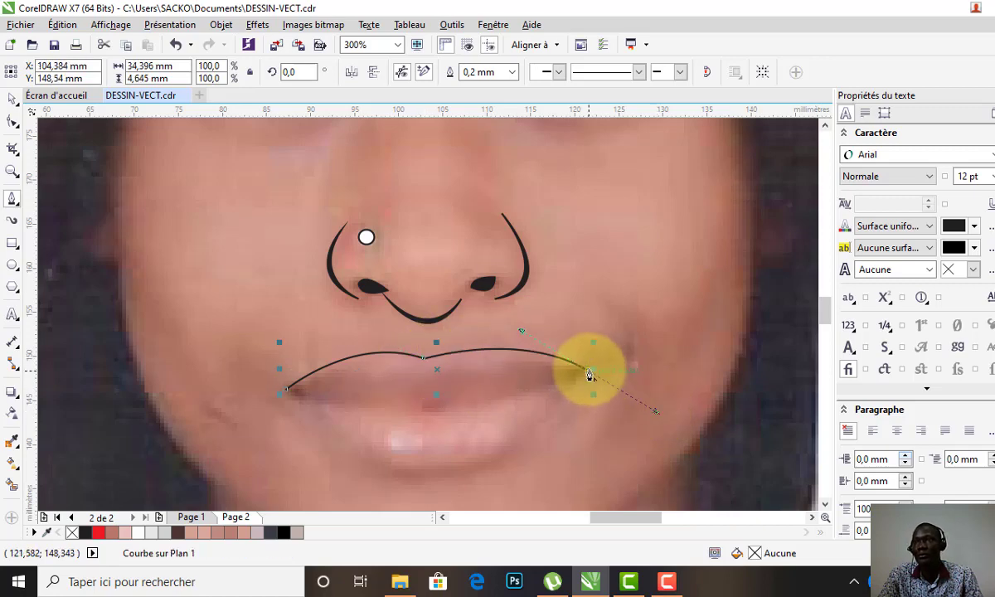
mouse_move(424, 404)
mouse_down()
mouse_move(407, 421)
mouse_move(376, 418)
mouse_up()
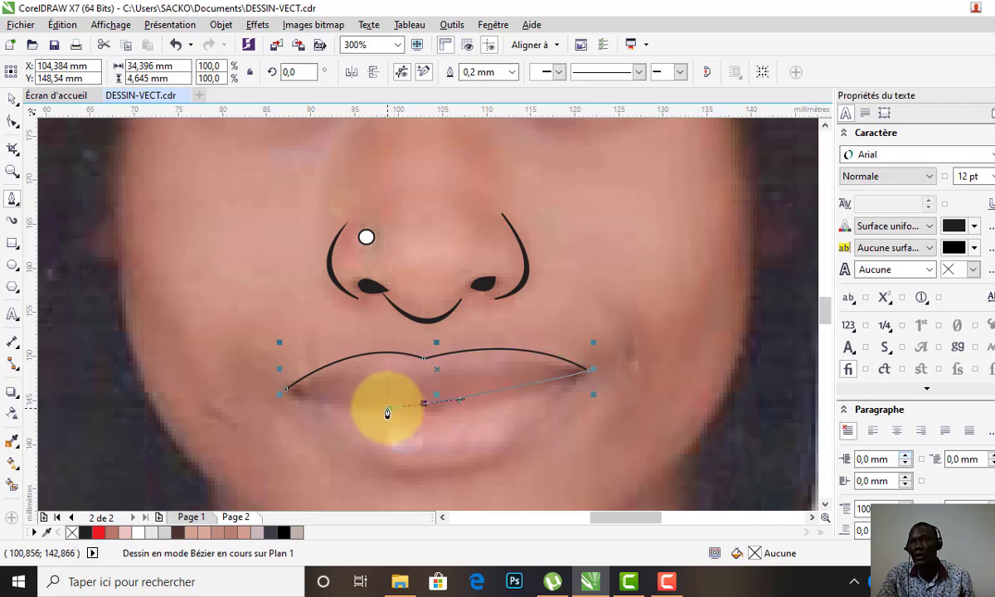
click(423, 407)
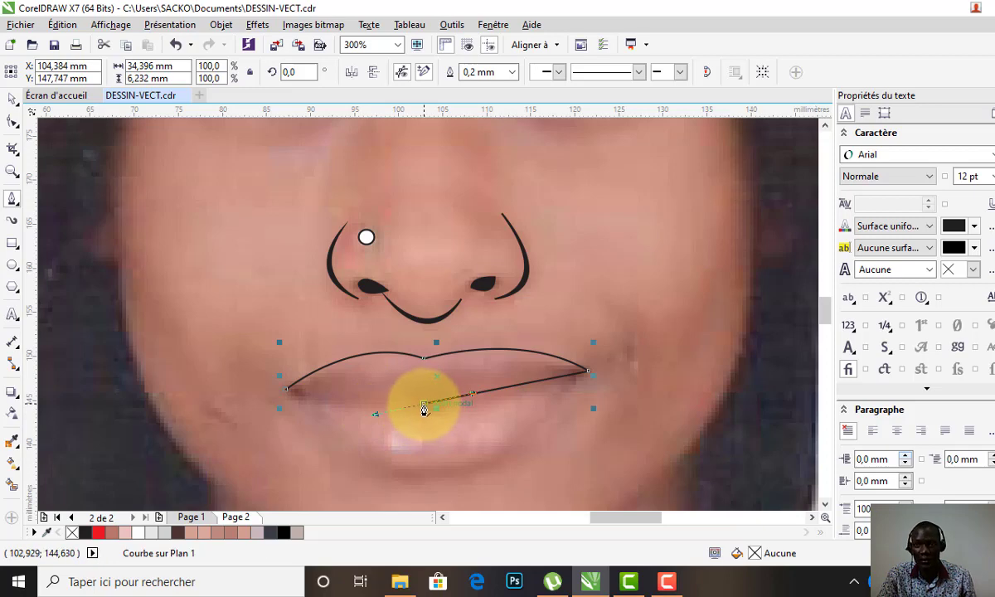
click(288, 395)
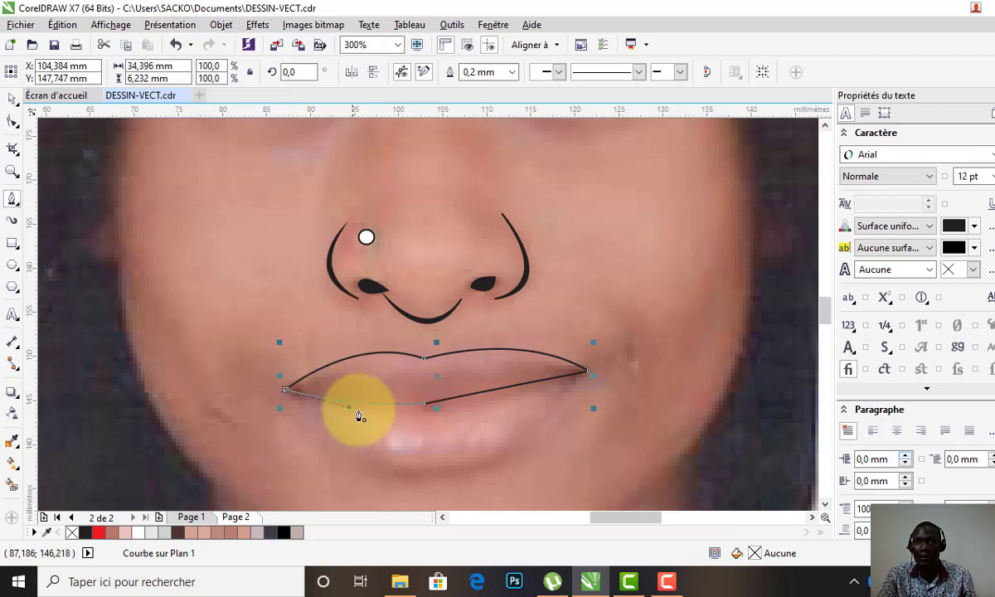
click(423, 405)
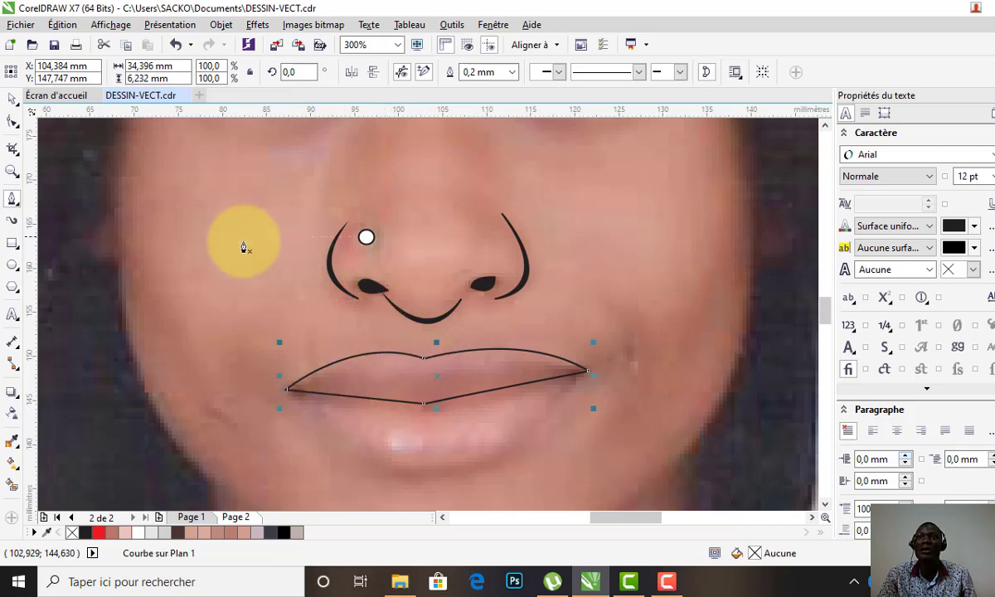
Fill the upper lip with pink R:197 G:140 B:131 sampled from the photo
click(12, 441)
click(394, 367)
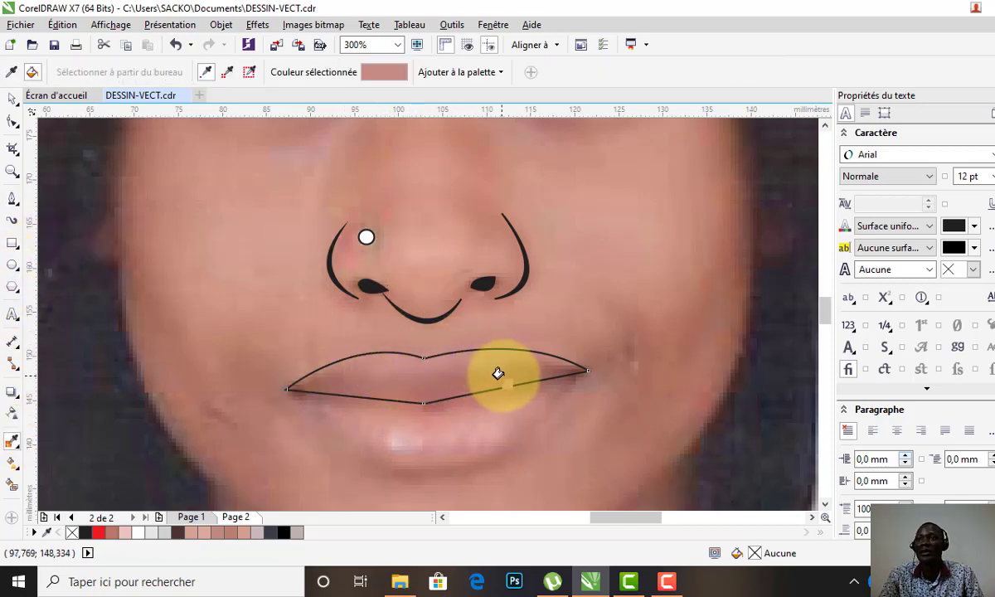
click(395, 390)
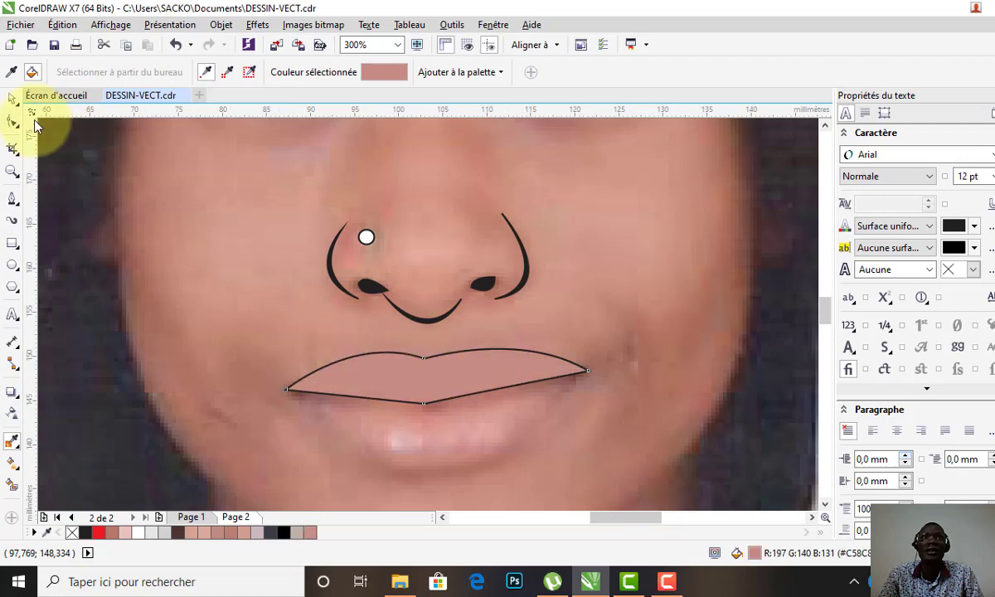
click(12, 100)
click(197, 232)
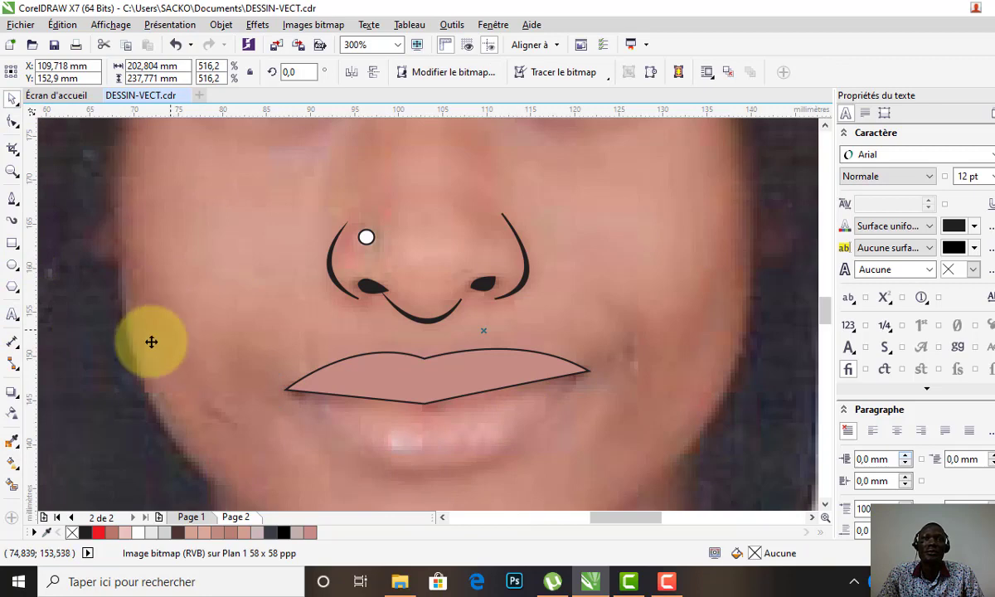
Draw the lower lip outline from the right corner down around to the left corner
click(12, 199)
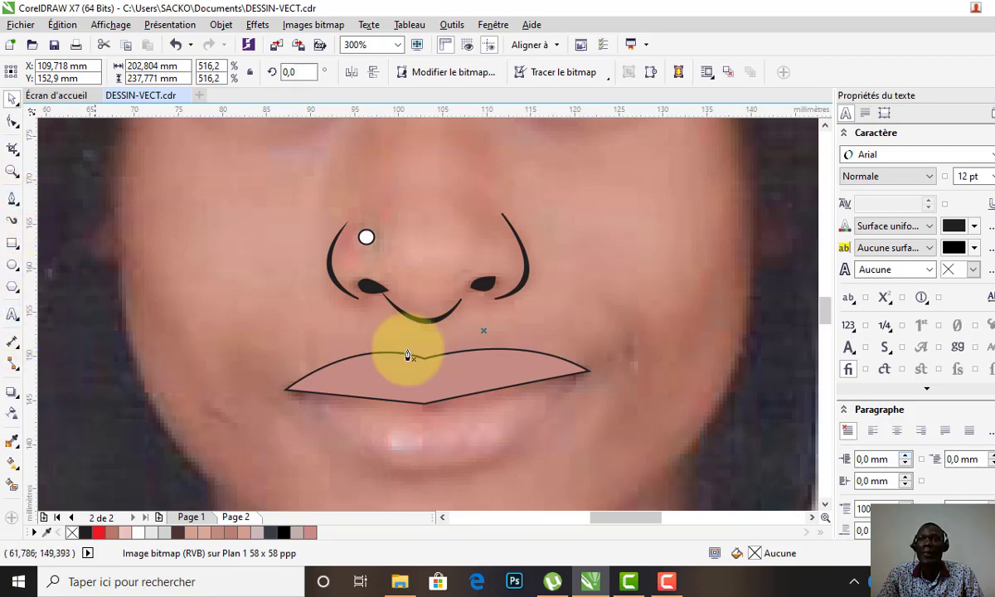
click(580, 377)
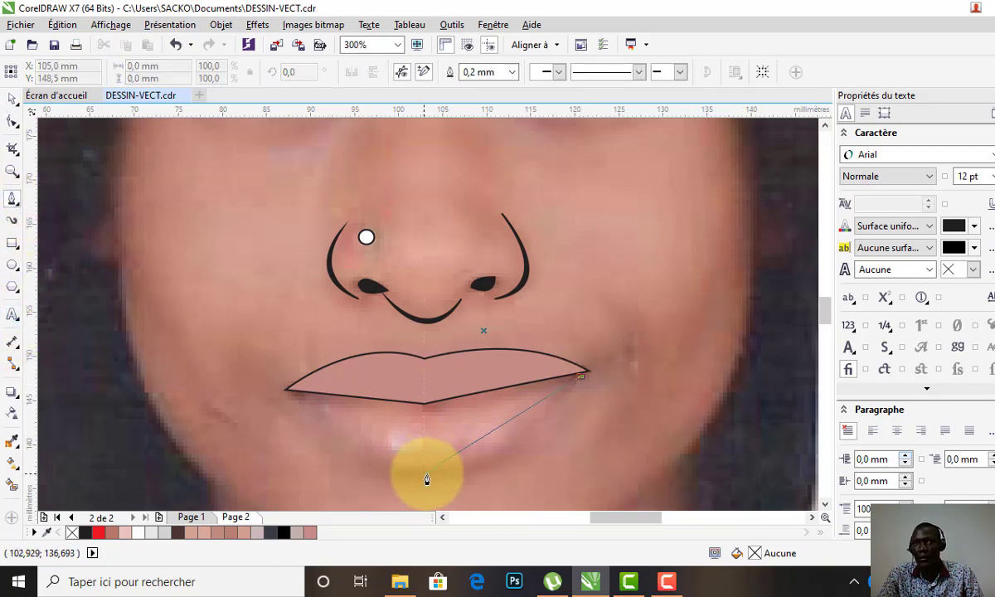
drag(424, 472, 312, 473)
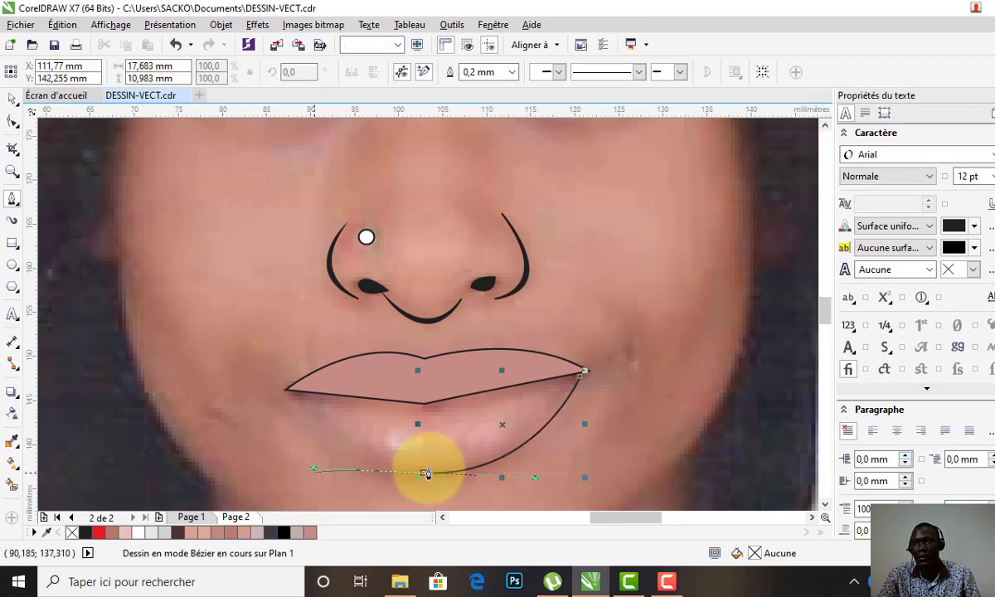
click(423, 473)
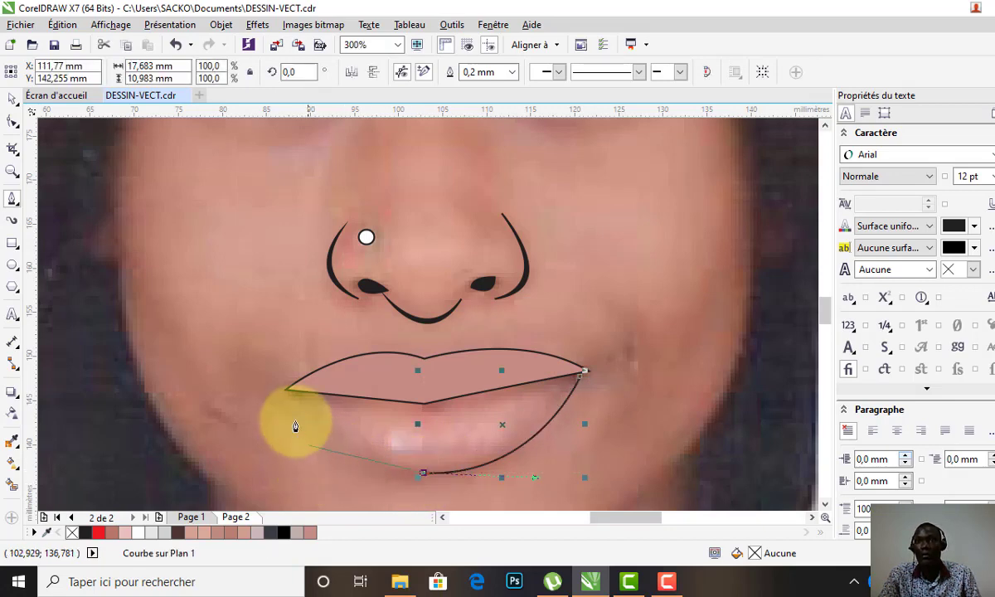
mouse_move(284, 390)
mouse_down()
mouse_move(285, 357)
mouse_move(259, 311)
mouse_up()
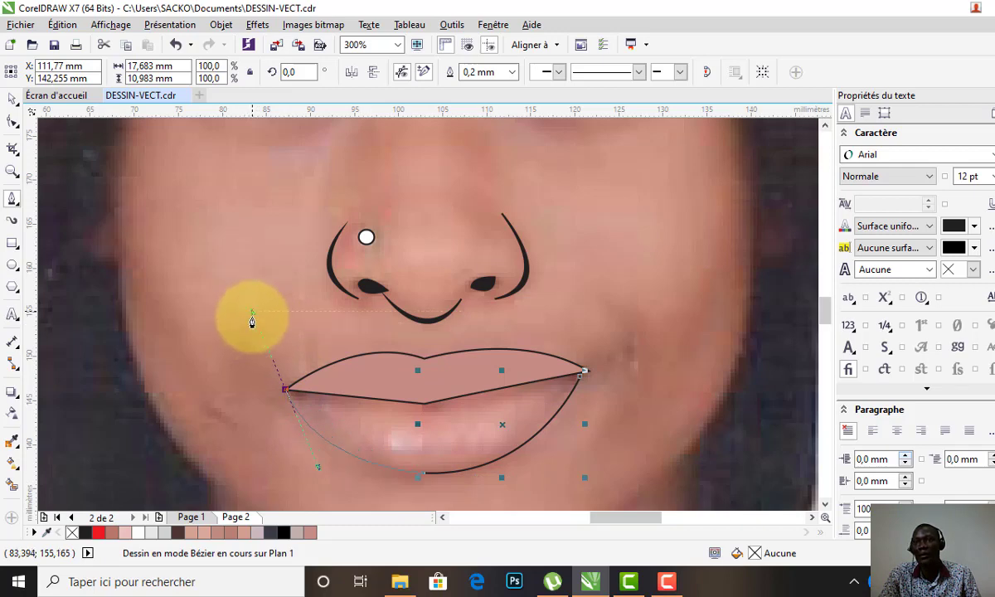
drag(252, 322, 252, 321)
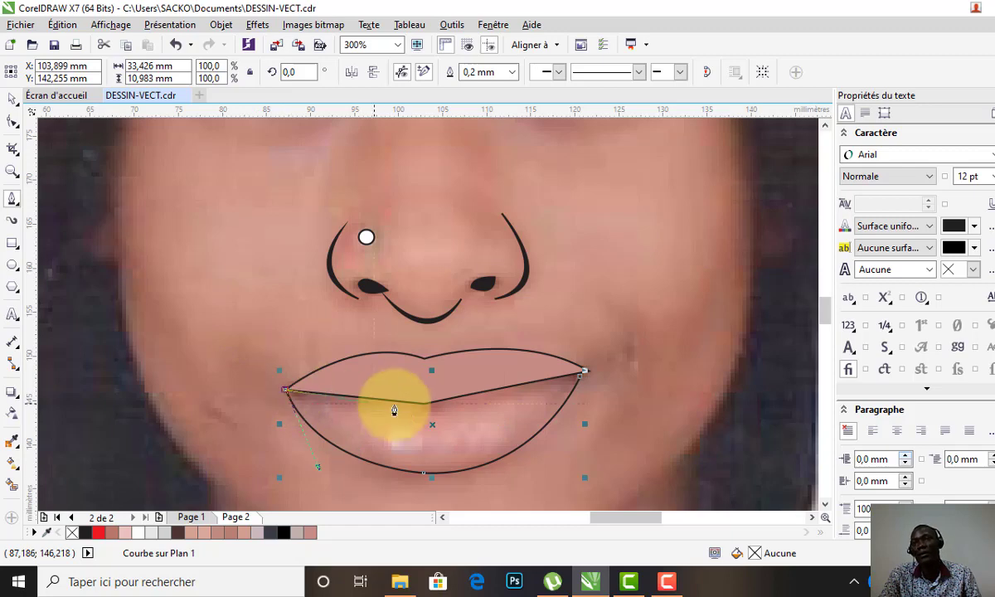
click(580, 375)
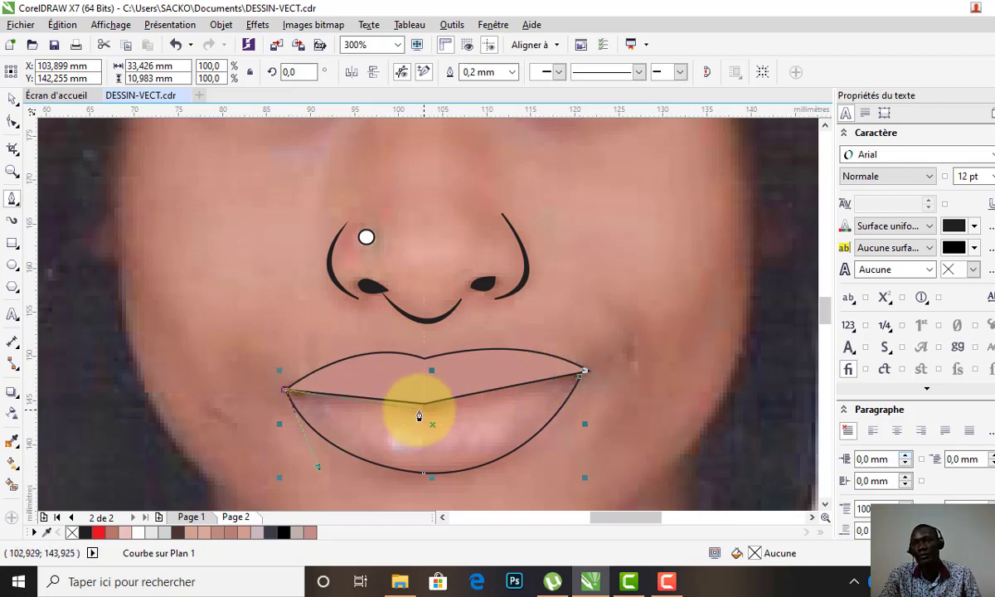
Shape the line where the lips meet through the mouth's centre
drag(419, 416, 425, 428)
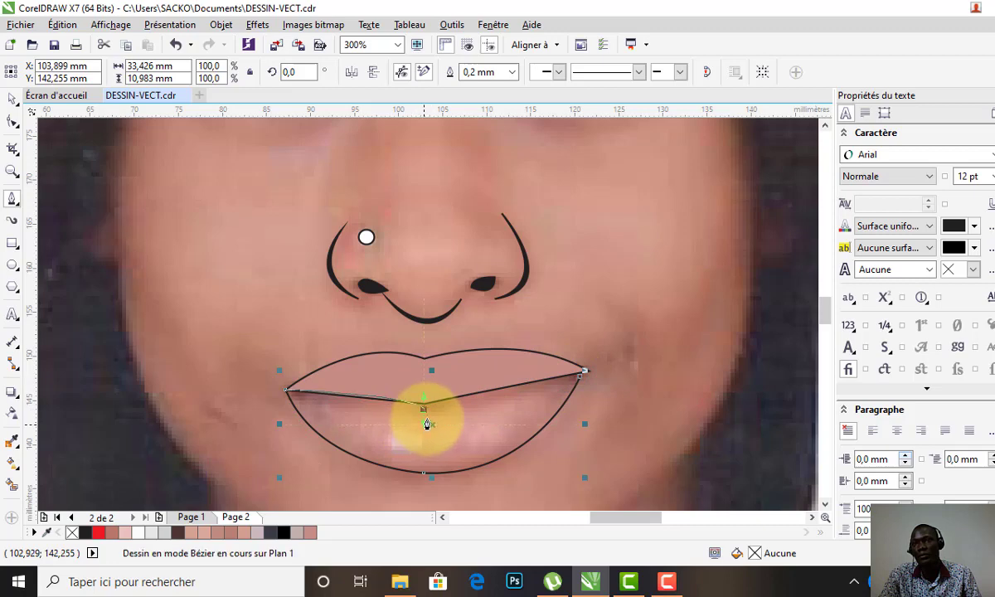
key(space)
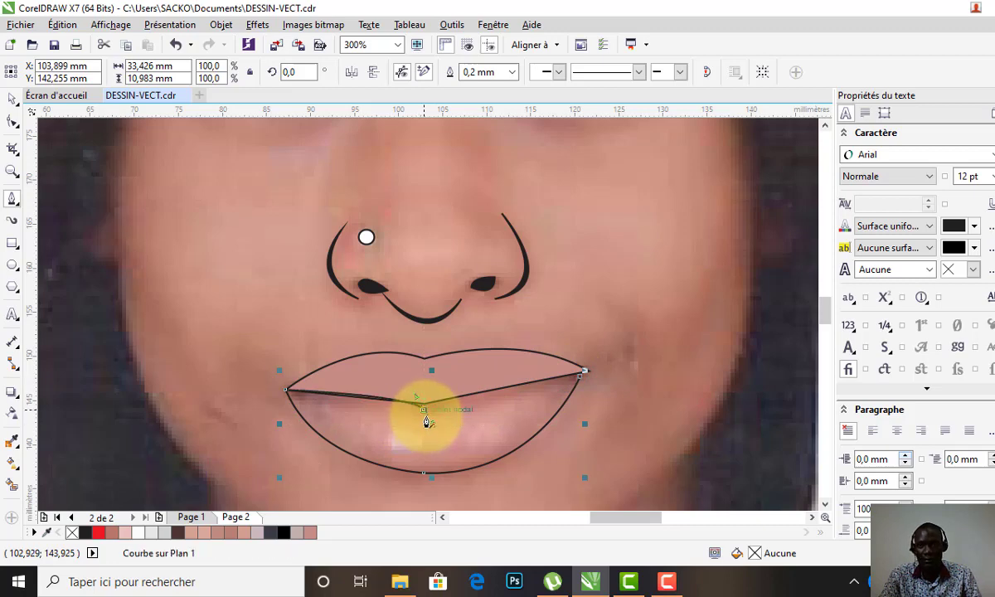
click(580, 375)
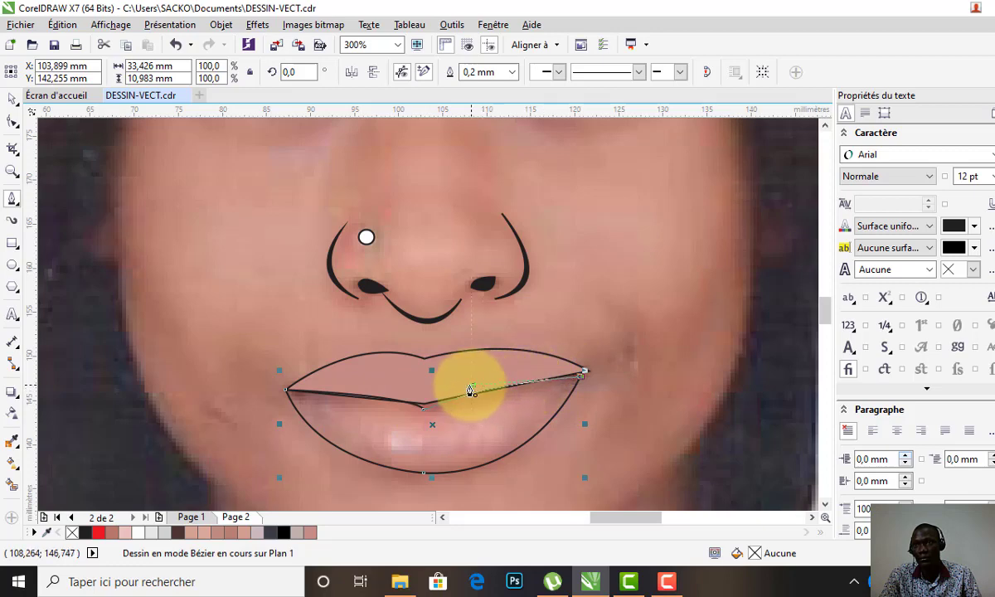
key(space)
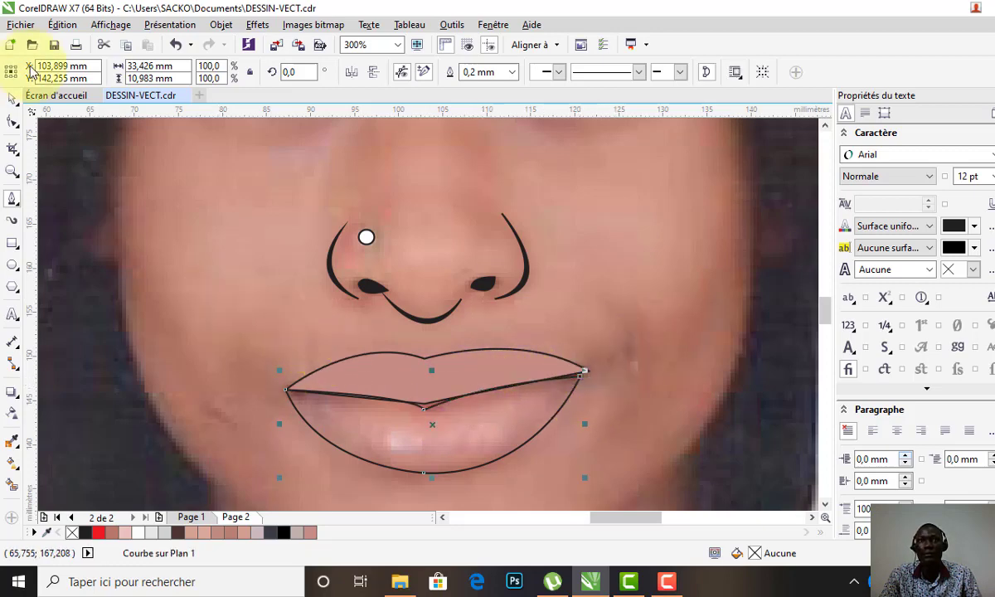
click(51, 275)
Draw a closed crescent curve inside the lower lip just below the lip line
click(12, 199)
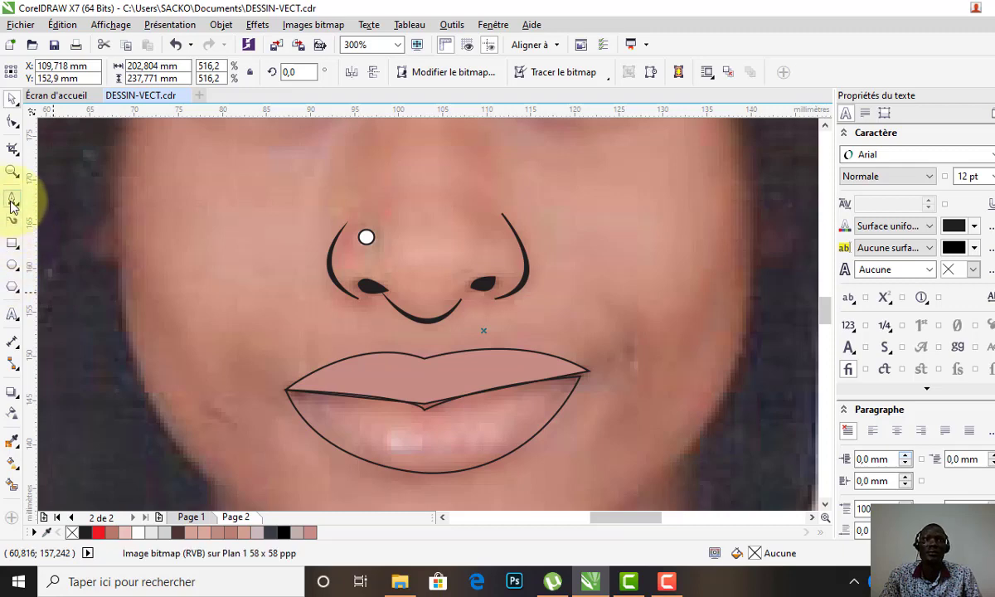
click(336, 425)
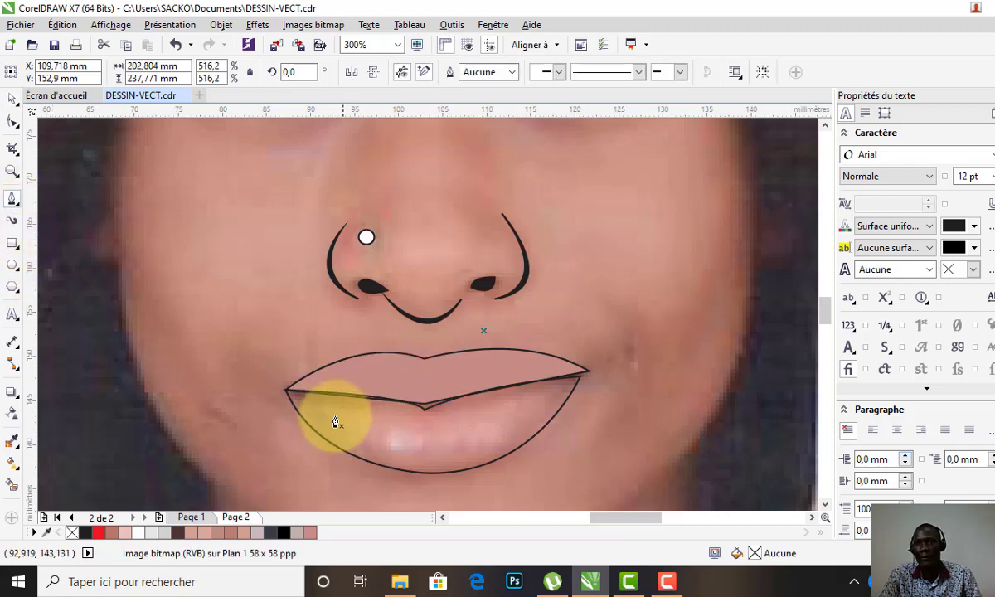
click(341, 417)
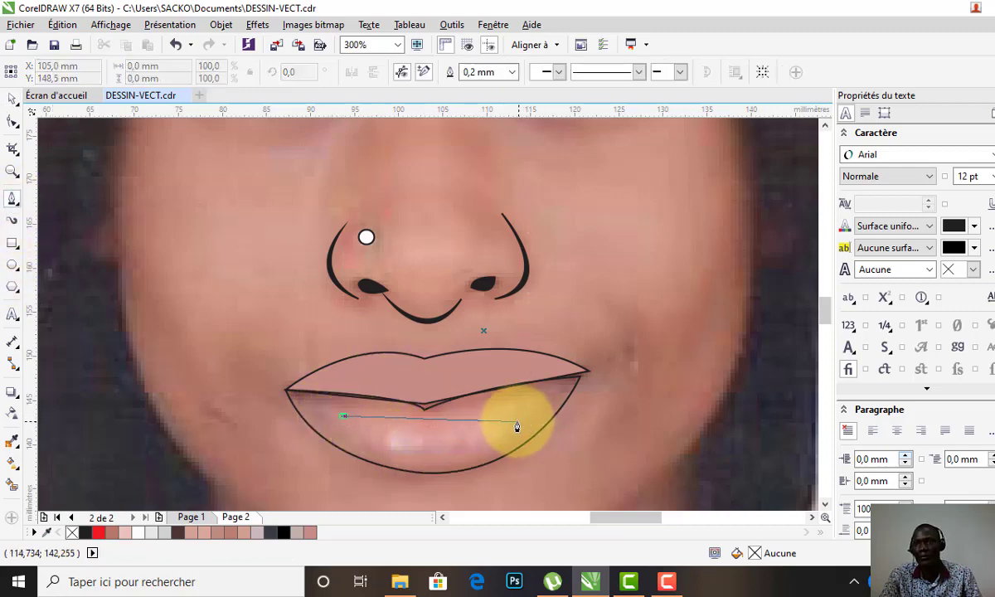
drag(511, 425, 573, 348)
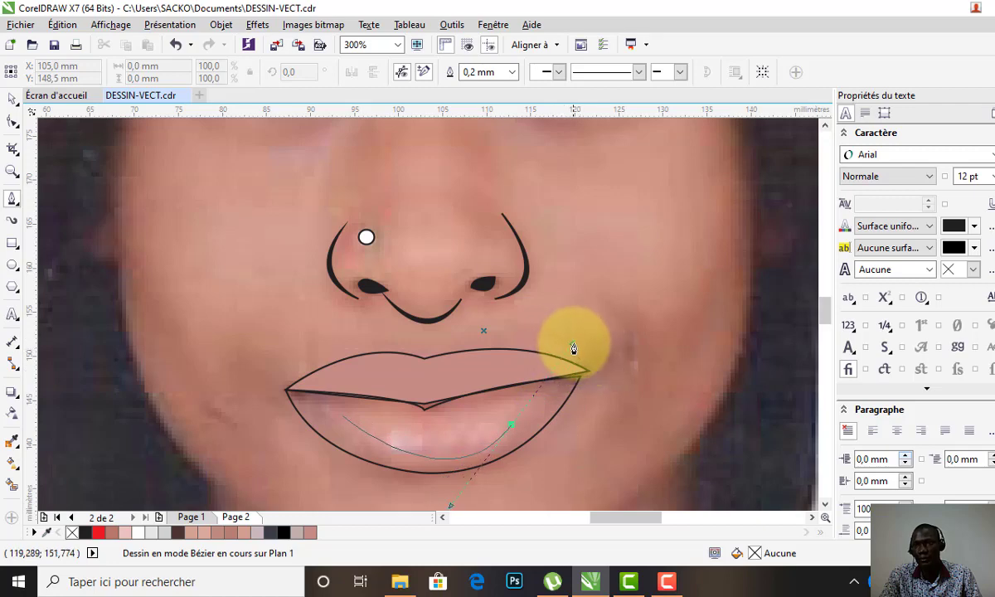
drag(578, 351, 585, 360)
key(Escape)
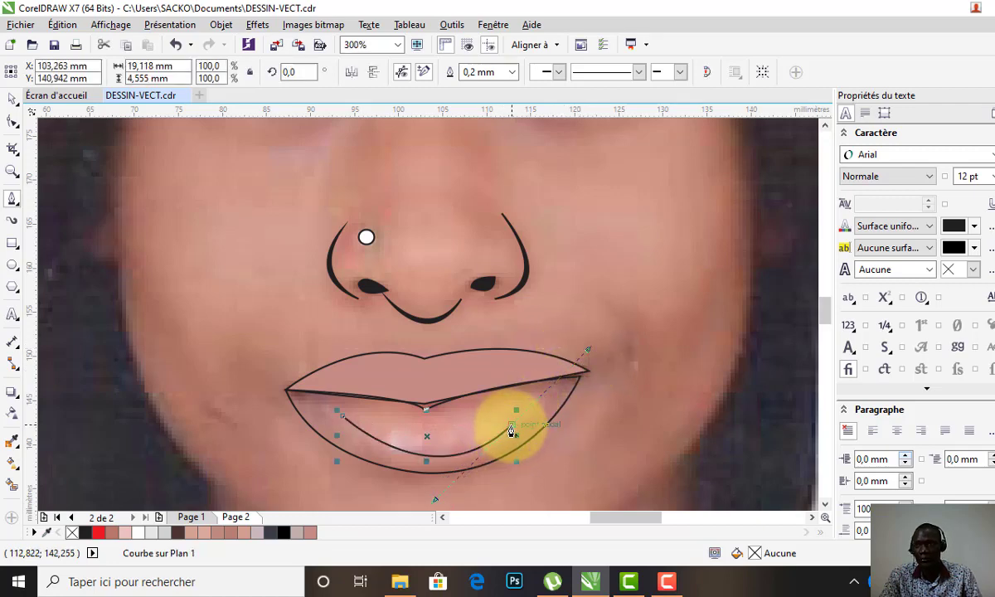
drag(511, 430, 518, 408)
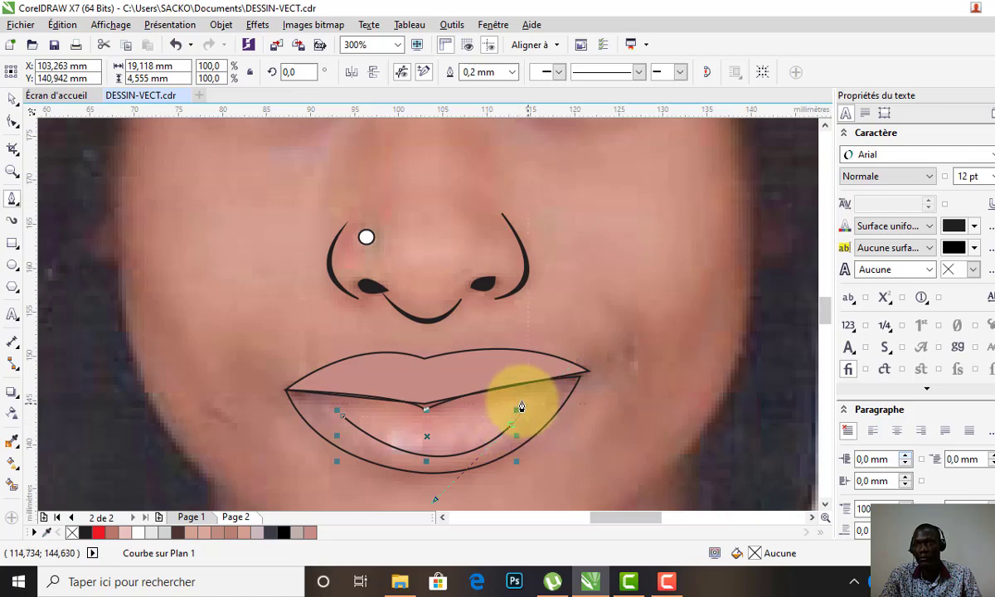
mouse_move(520, 406)
mouse_down()
mouse_move(430, 422)
mouse_move(346, 420)
mouse_move(451, 417)
mouse_move(344, 422)
mouse_move(471, 427)
mouse_up()
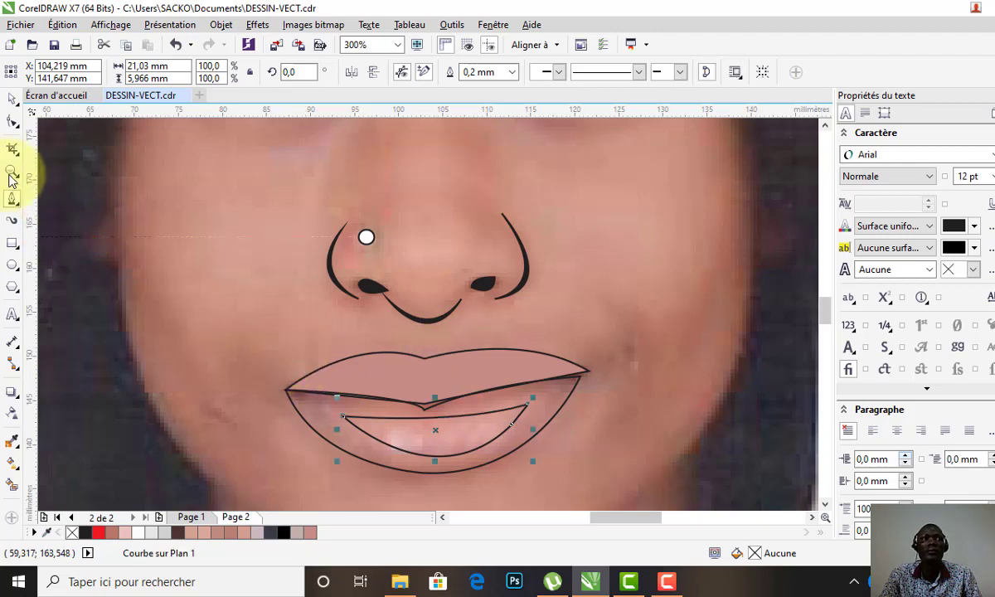
click(17, 107)
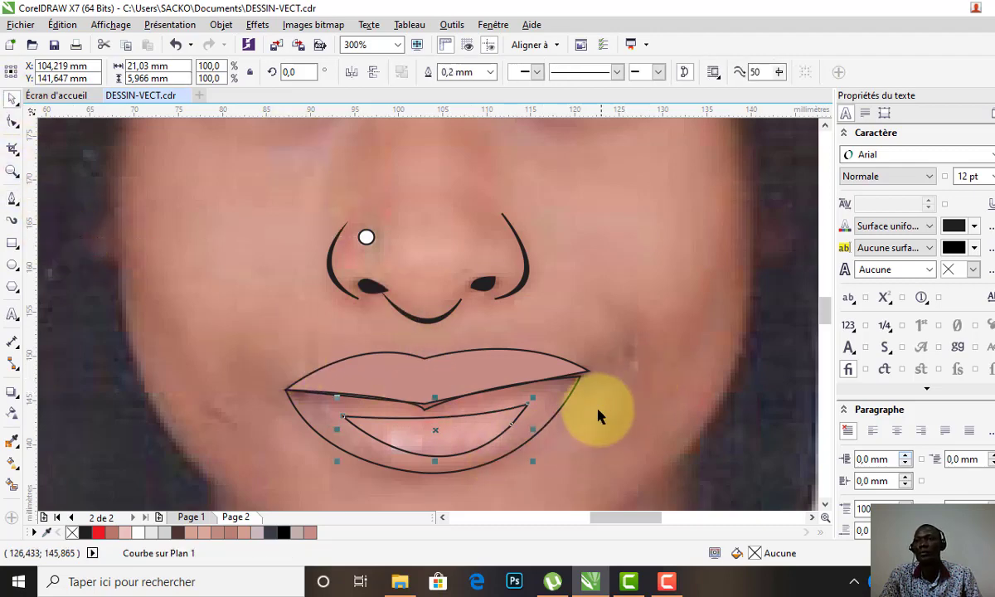
drag(561, 410, 561, 409)
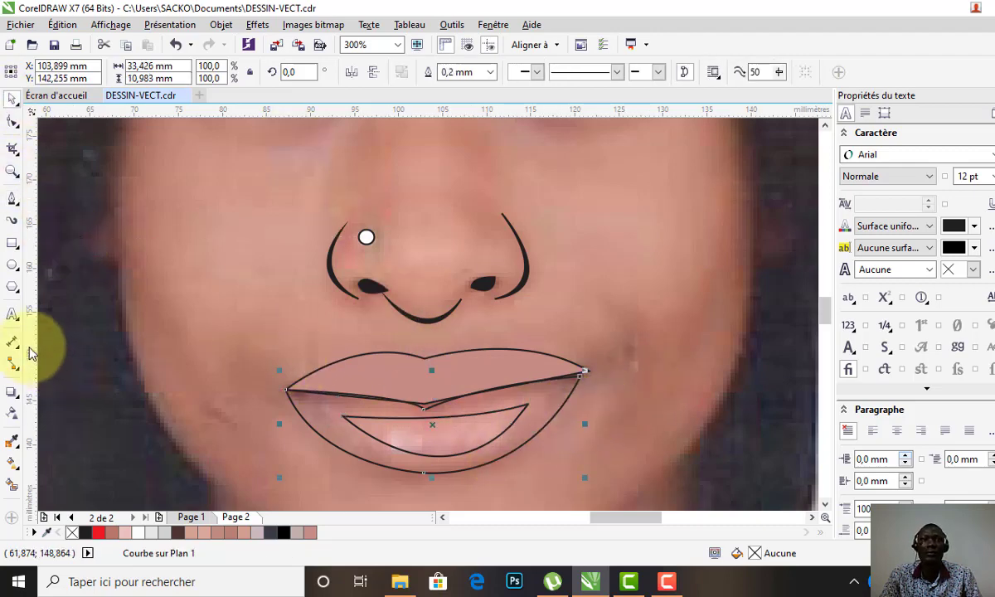
Fill the inner crescent light pink and the lower lip brown-pink #AC7B76, both sampled from the photo
click(12, 439)
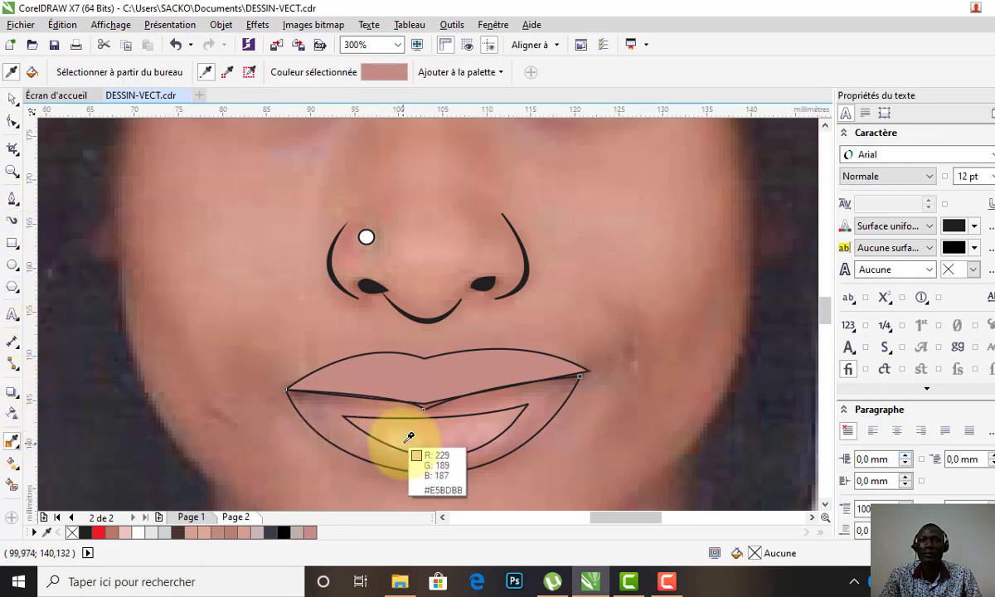
click(403, 437)
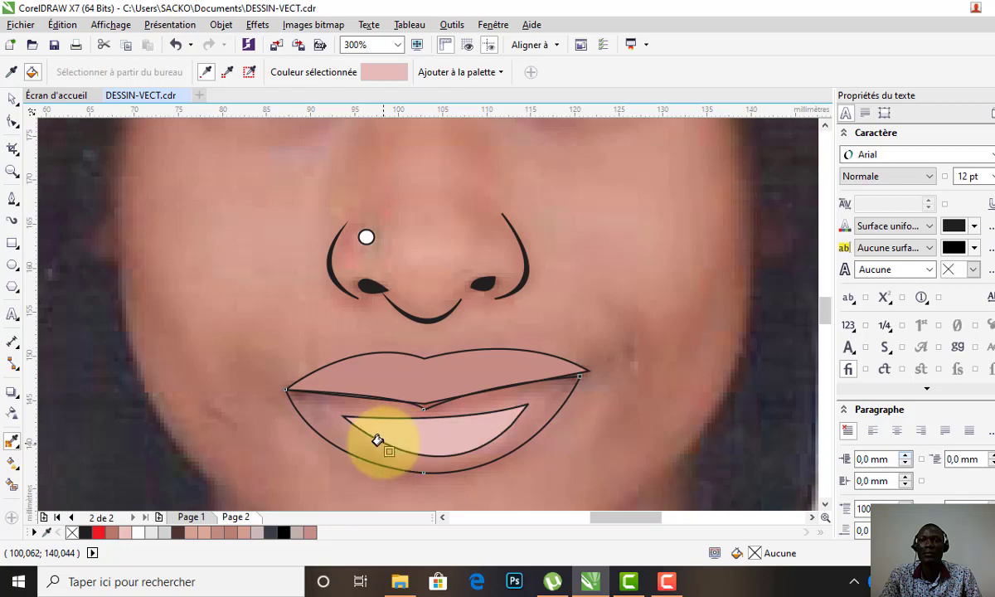
click(11, 100)
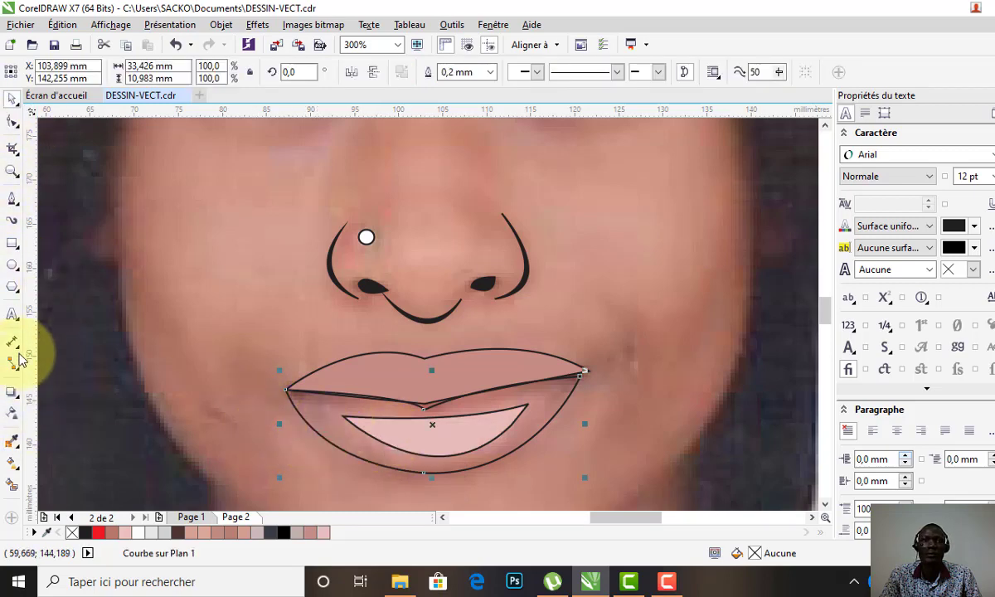
click(12, 441)
click(323, 408)
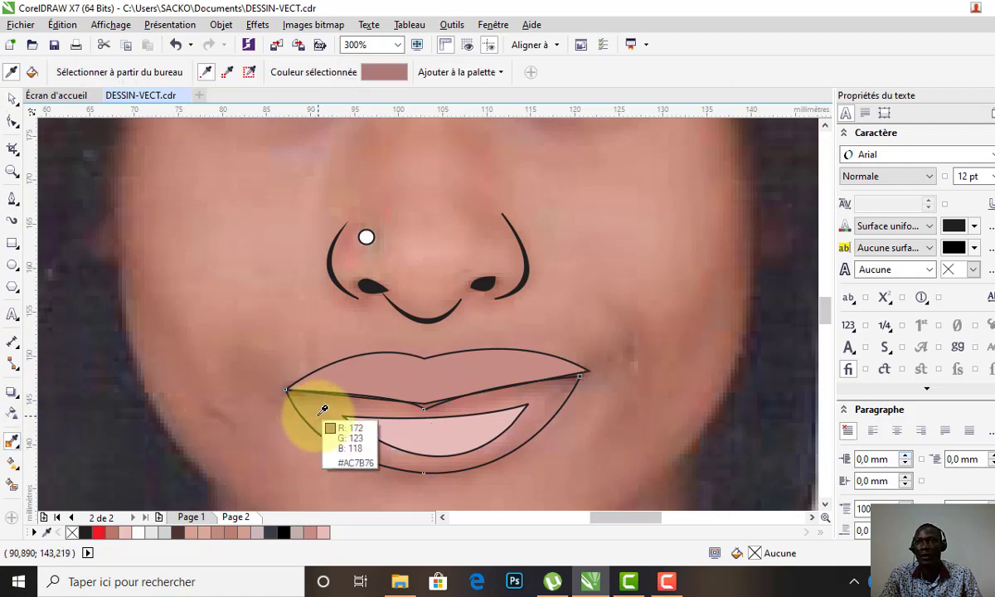
click(11, 101)
scroll(497, 332, down, 2)
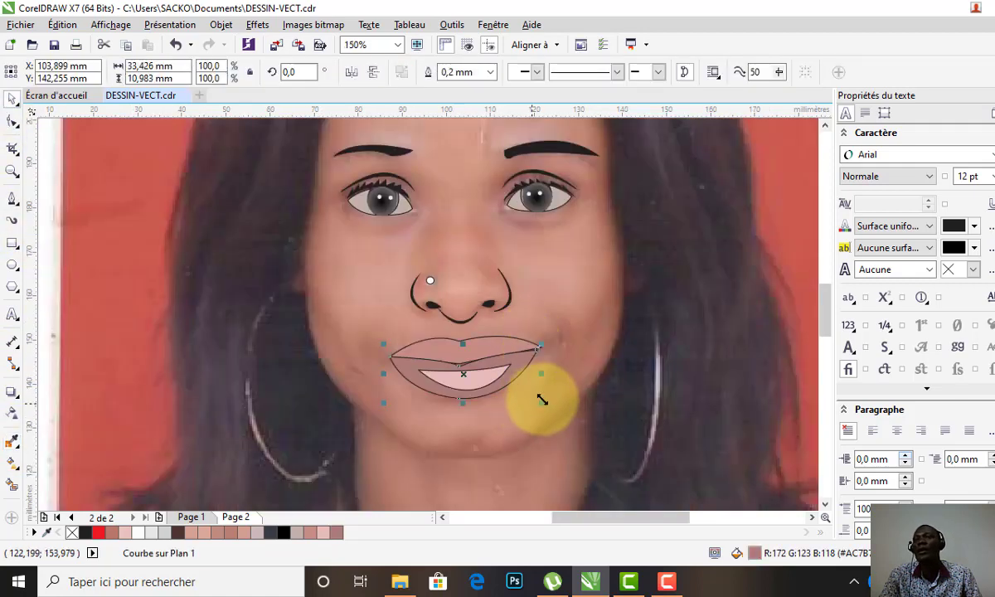
scroll(543, 402, up, 2)
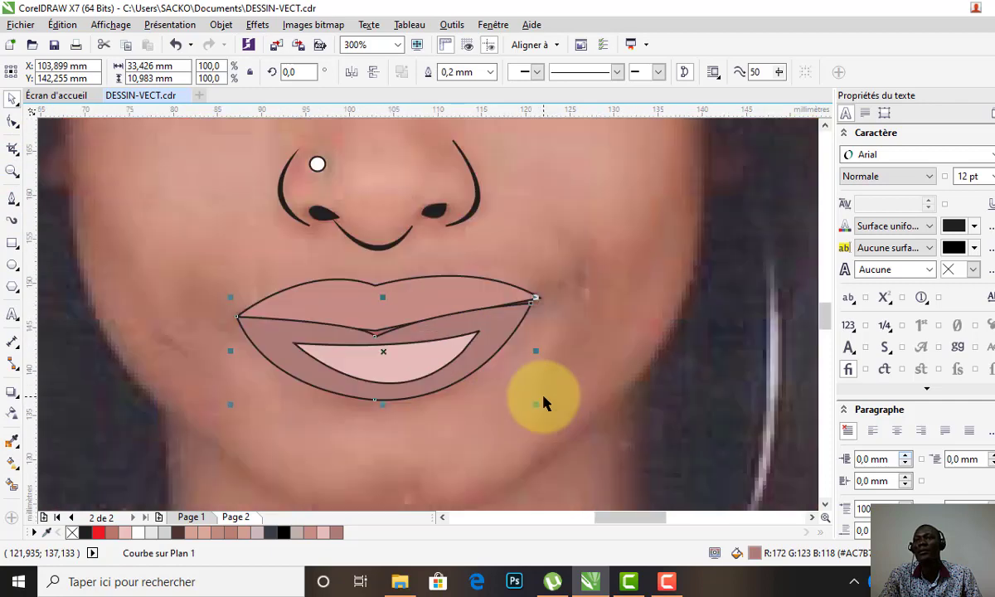
click(602, 282)
Draw a short curved crease line on the cheek beside the mouth's right corner
click(12, 199)
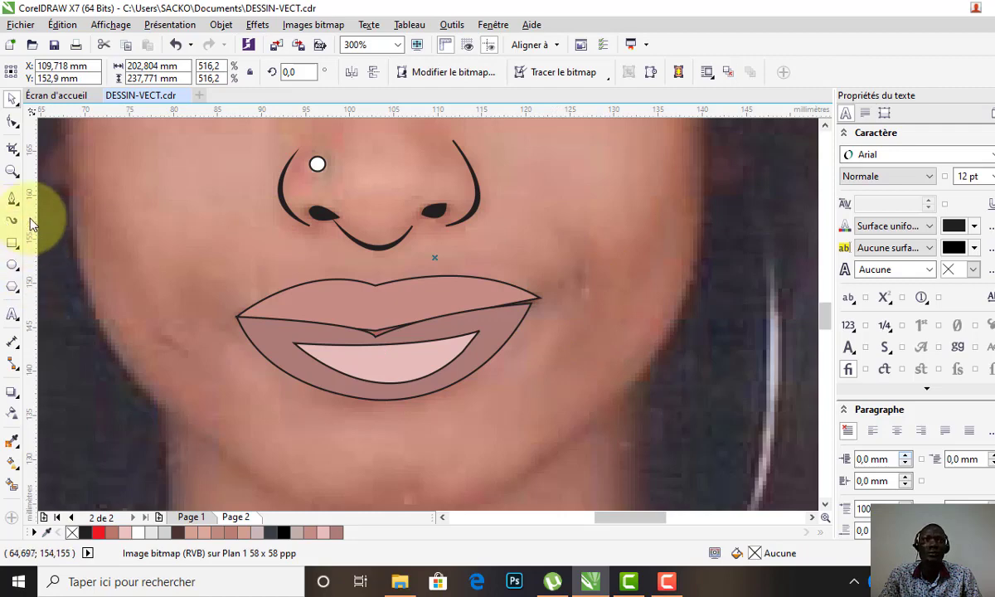
click(576, 259)
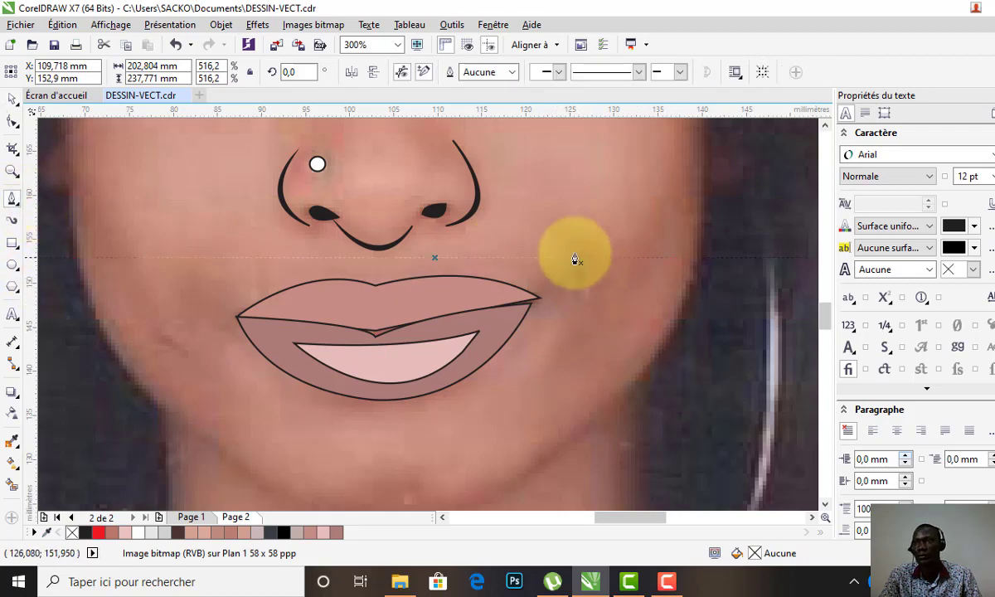
click(575, 254)
mouse_move(578, 304)
mouse_down()
mouse_move(563, 346)
mouse_move(561, 339)
mouse_up()
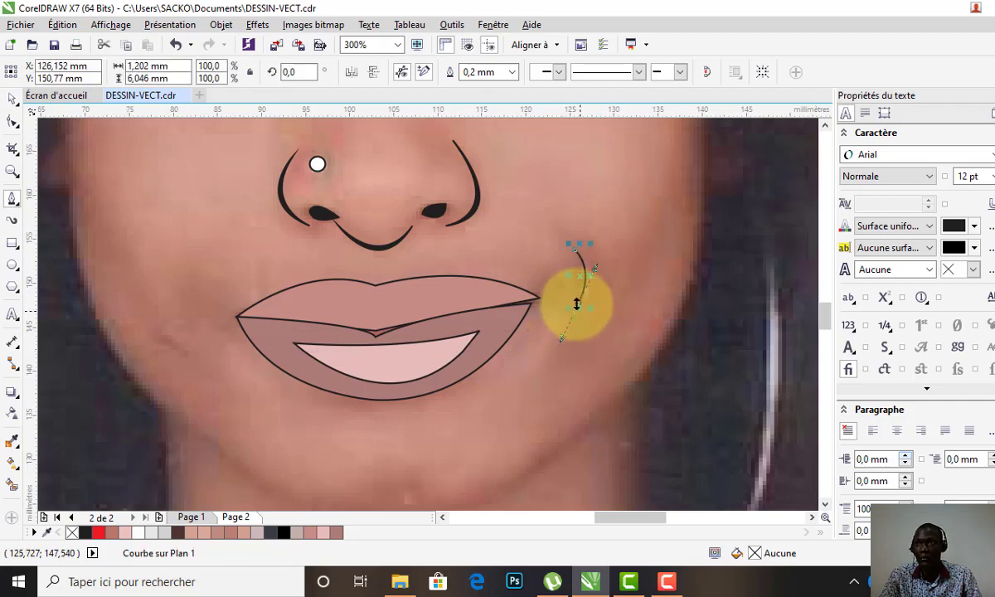
drag(578, 309, 590, 286)
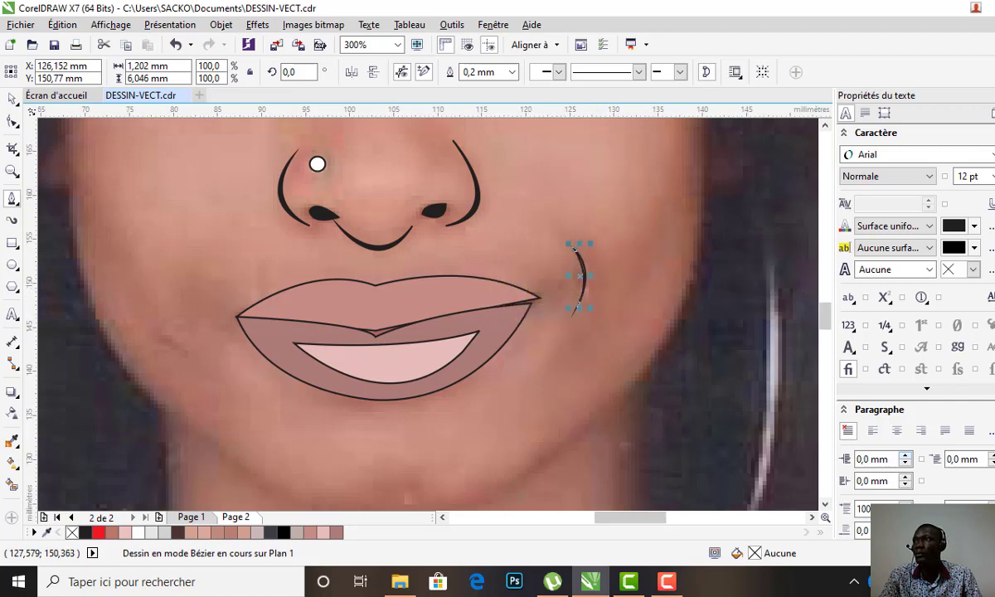
click(322, 162)
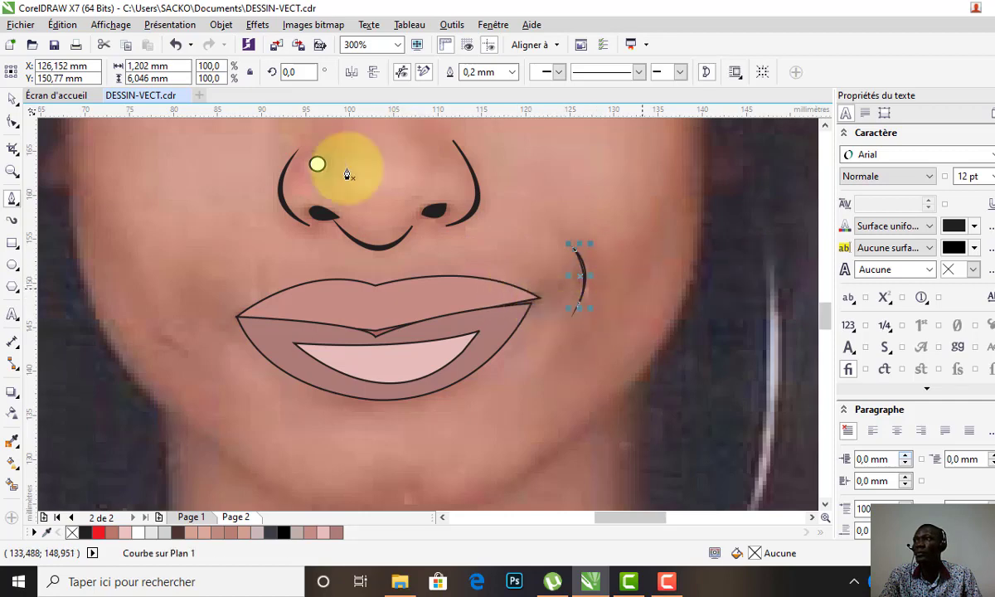
click(13, 98)
scroll(522, 365, down, 2)
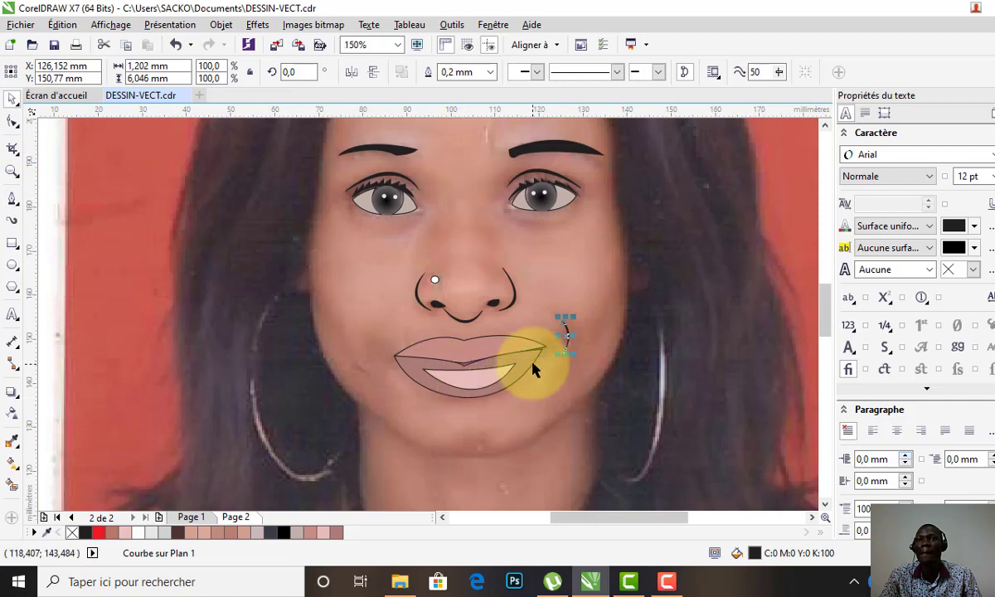
scroll(550, 295, up, 2)
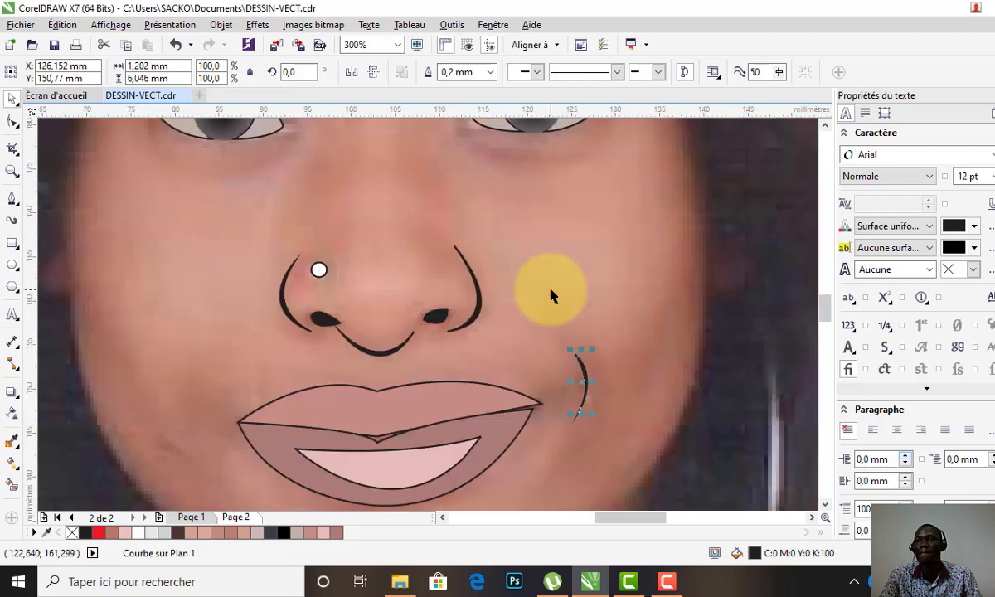
click(448, 439)
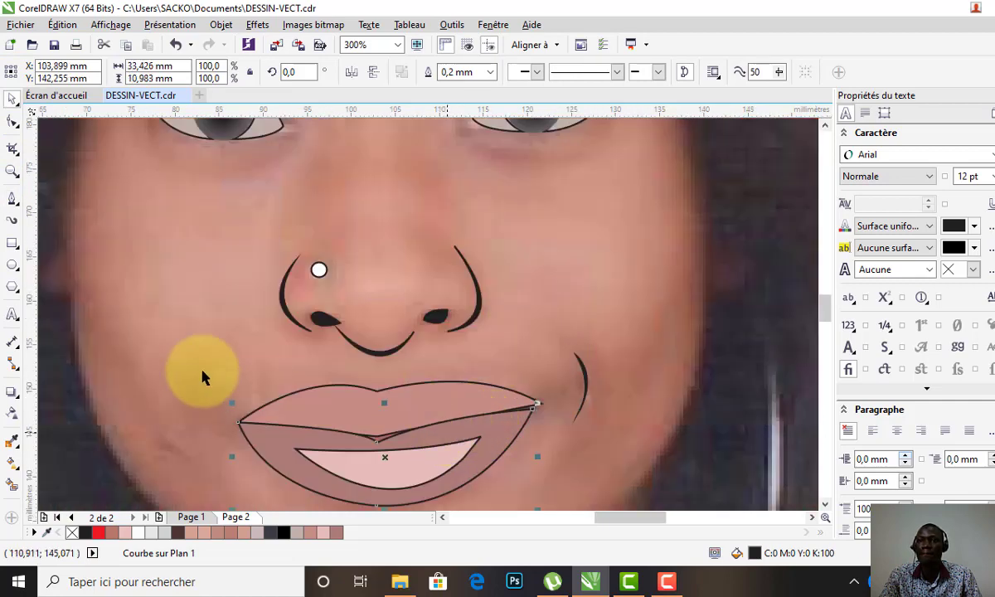
Reshape the lip line's central and right-corner nodes to follow the lips
double_click(400, 446)
scroll(381, 447, up, 2)
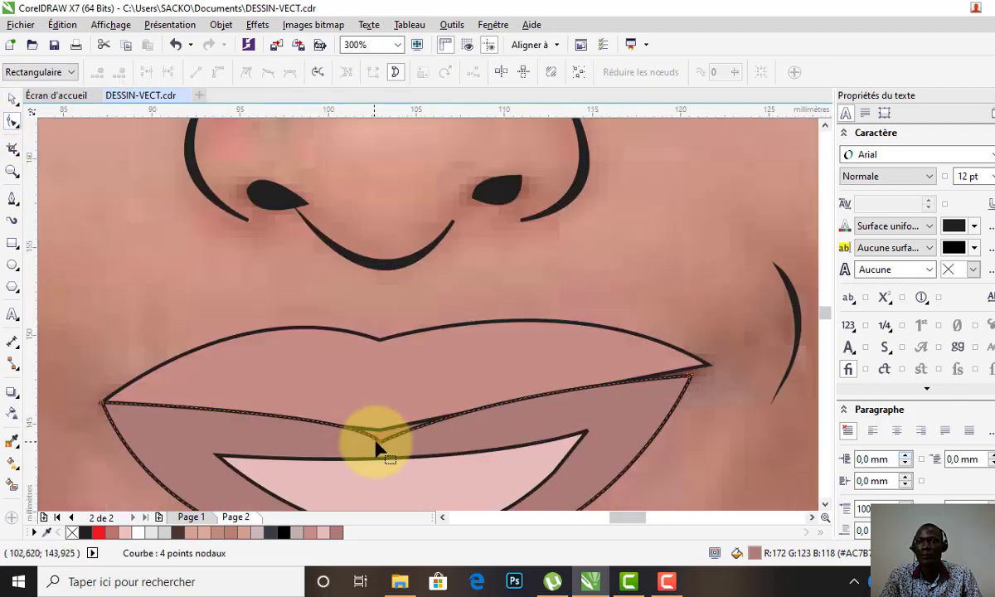
click(378, 439)
mouse_move(388, 439)
mouse_down()
mouse_move(392, 429)
mouse_move(355, 405)
mouse_move(341, 413)
mouse_up()
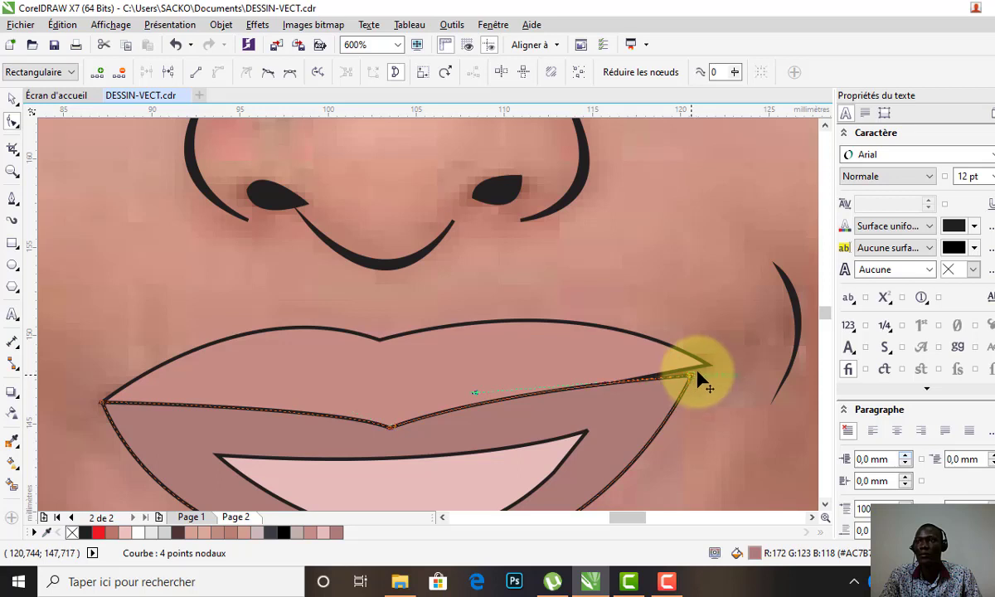
drag(697, 372, 706, 378)
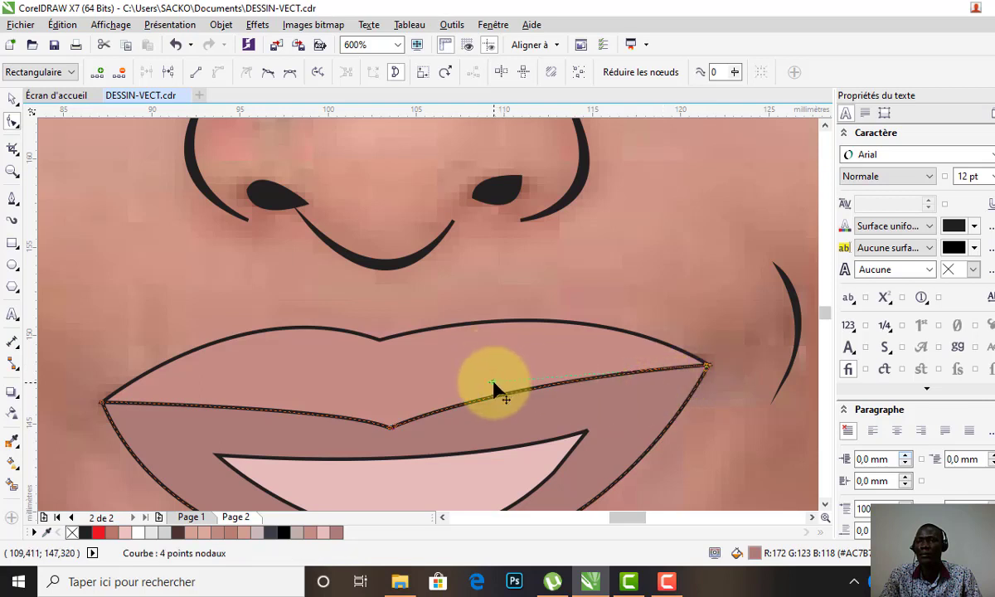
mouse_move(493, 386)
mouse_down()
mouse_move(519, 419)
mouse_move(528, 408)
mouse_up()
scroll(496, 410, down, 2)
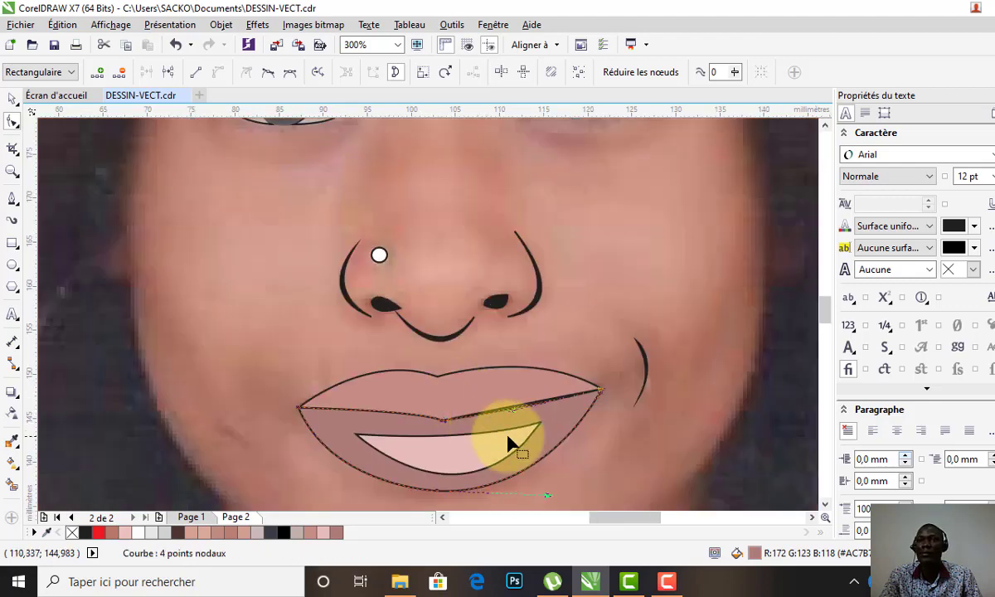
scroll(507, 439, down, 2)
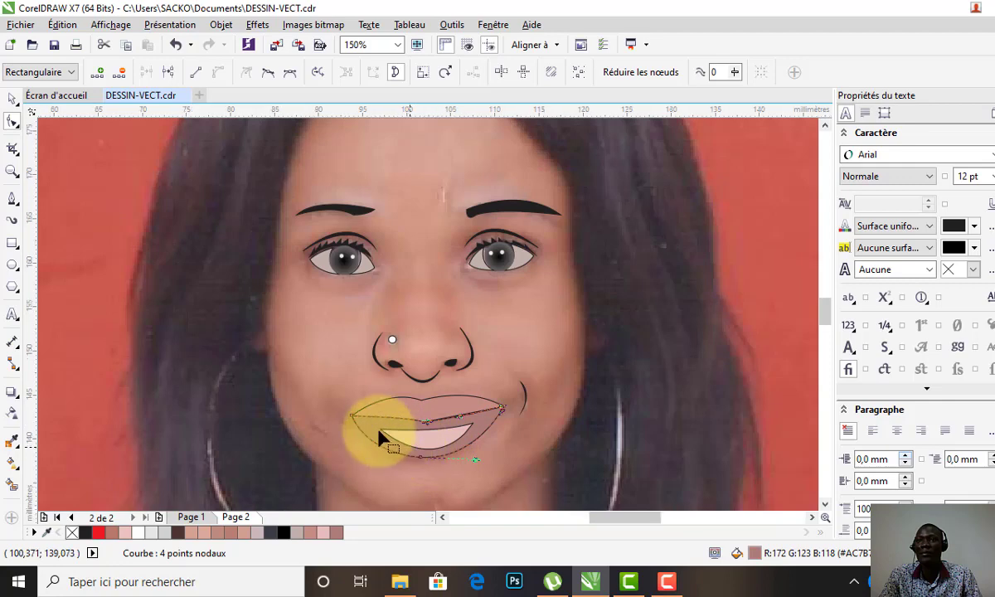
scroll(379, 433, up, 2)
scroll(352, 419, up, 2)
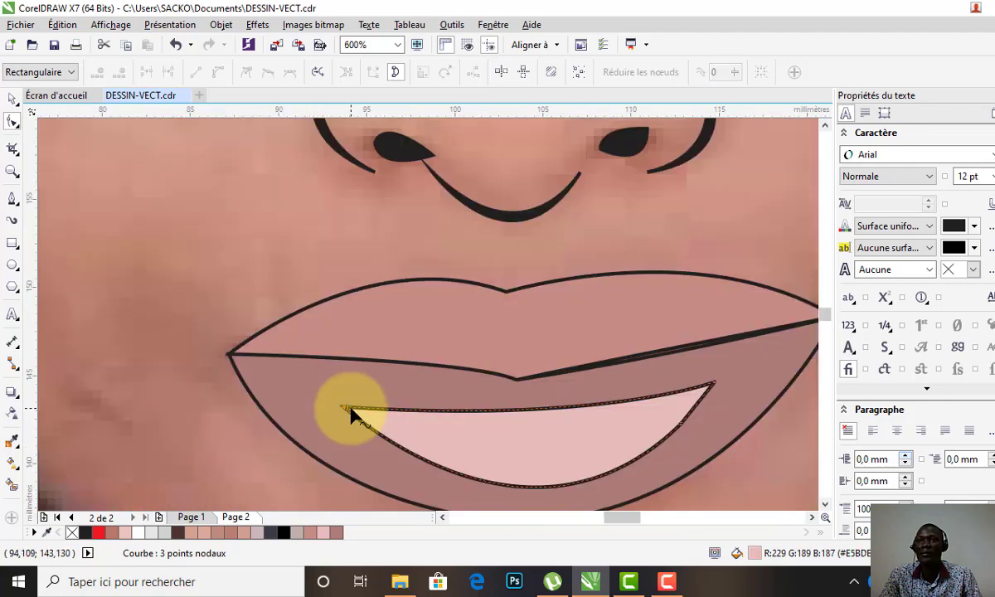
Adjust the left end node so the pale mouth shape's top edge fits inside the lower lip
drag(346, 408, 347, 405)
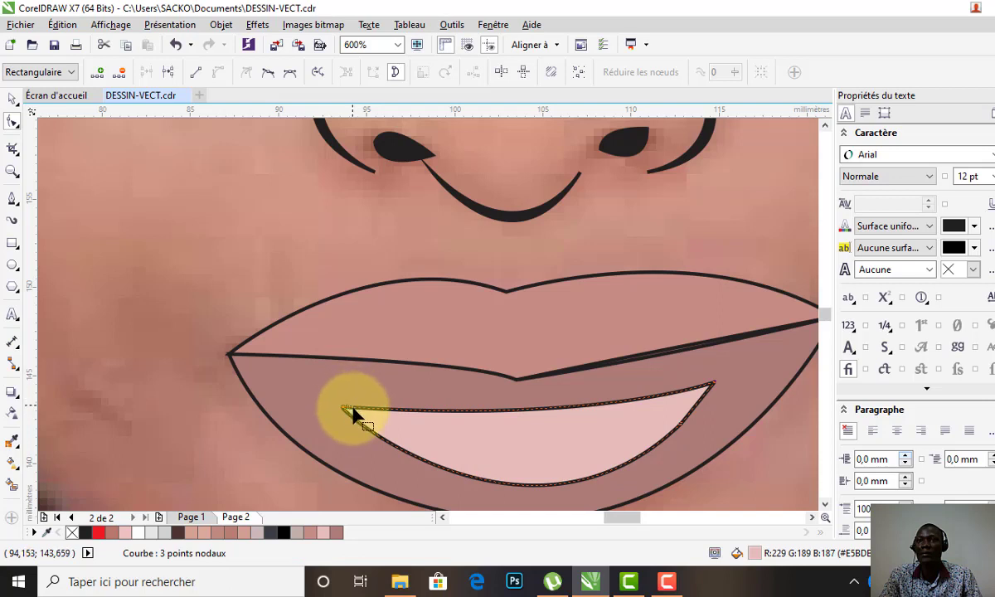
click(347, 406)
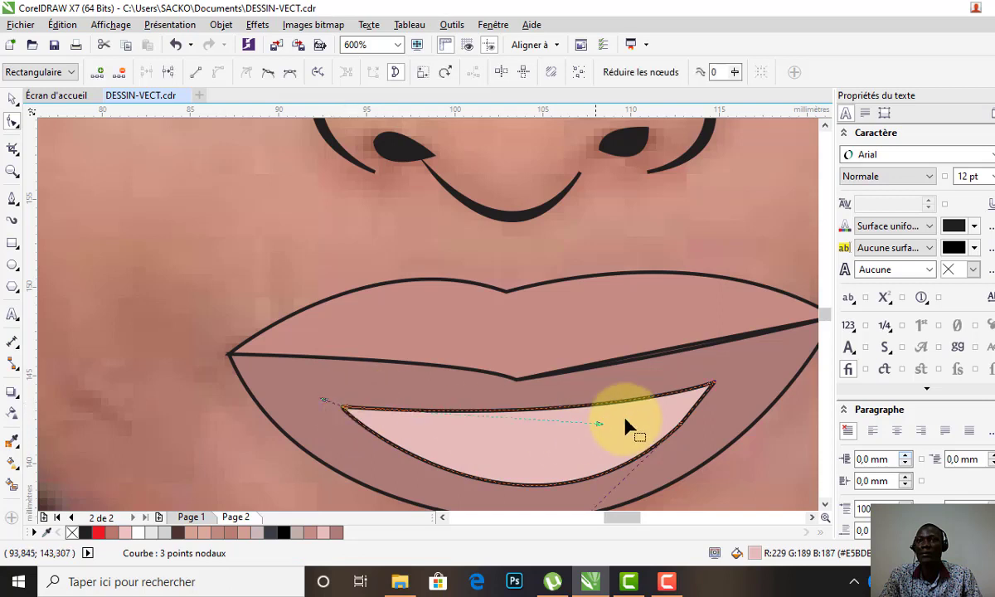
drag(370, 408, 352, 413)
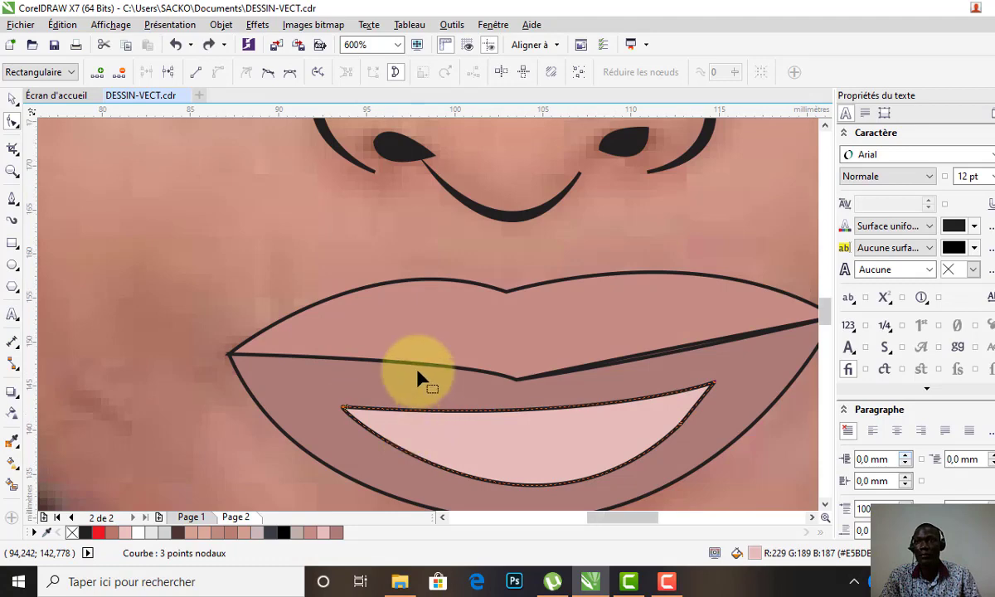
scroll(418, 382, down, 2)
key(space)
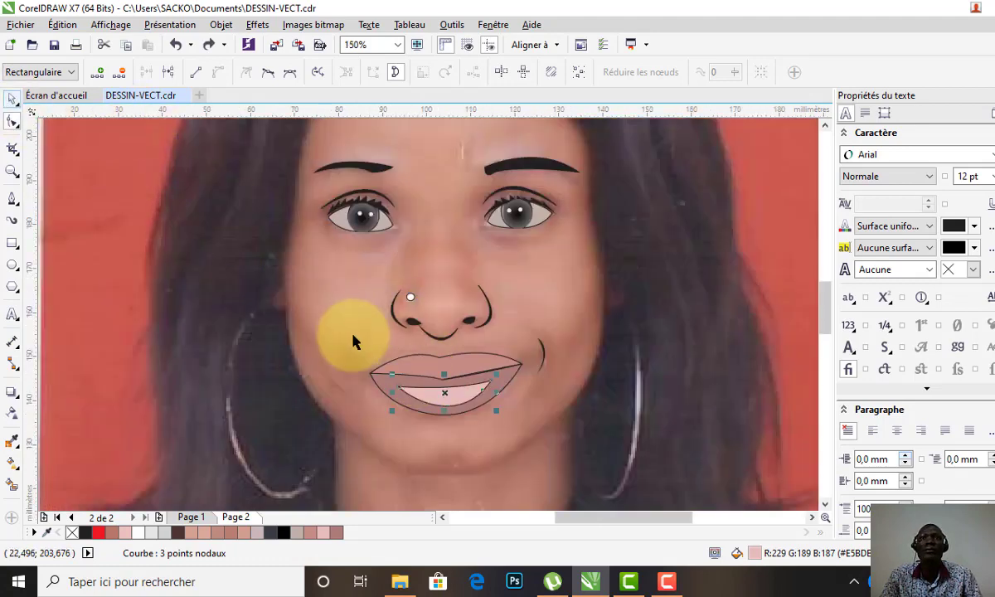
Select the reference photo and adjust the view around the head
click(329, 311)
click(412, 381)
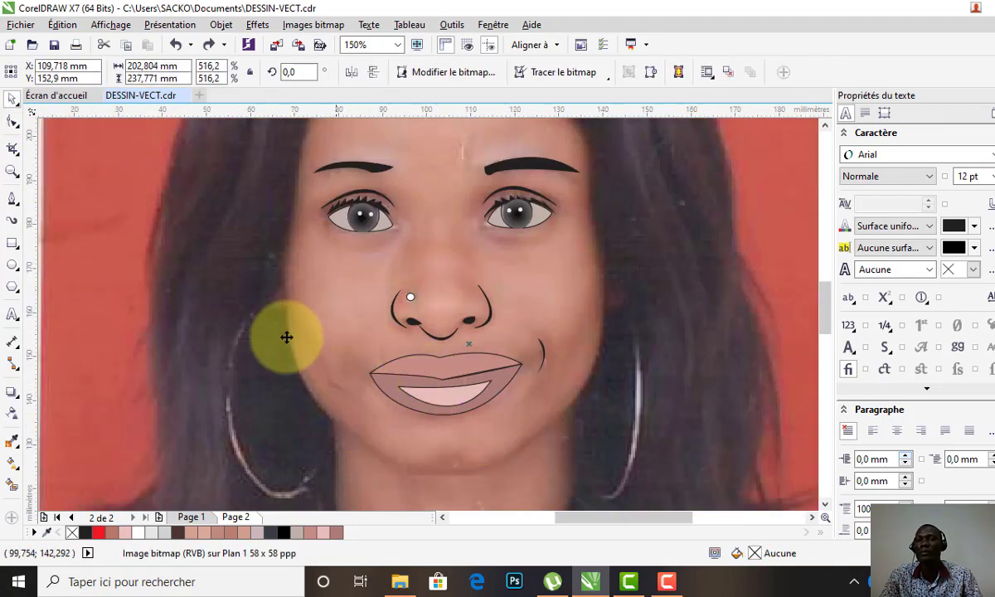
scroll(357, 409, down, 1)
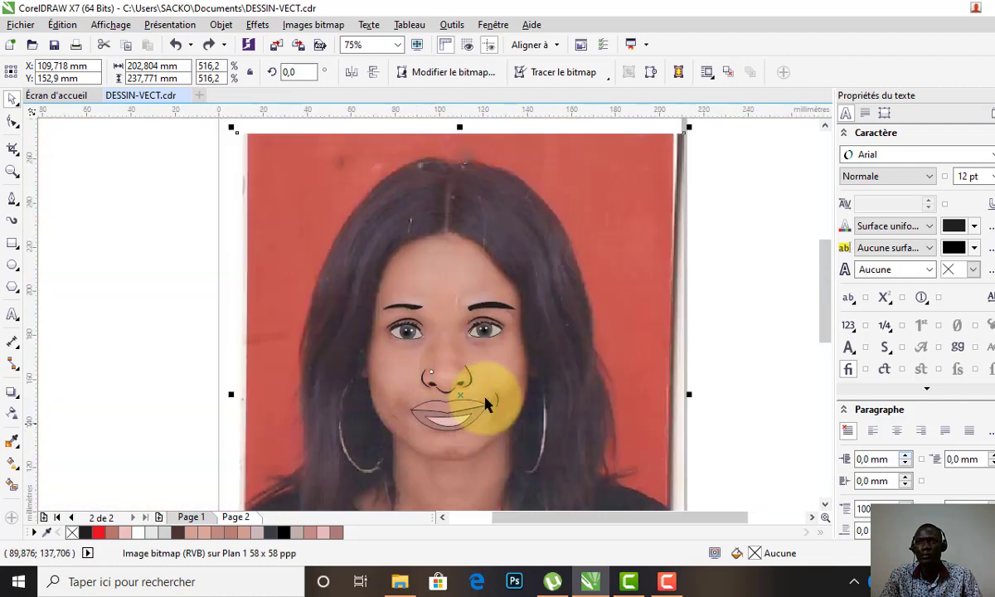
scroll(480, 340, down, 1)
scroll(488, 445, up, 1)
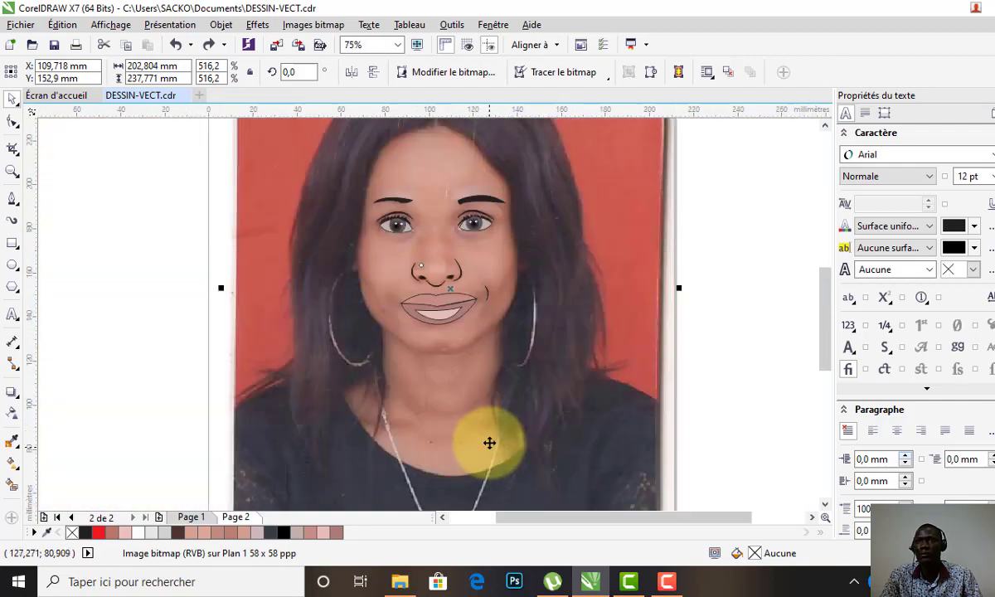
scroll(488, 414, down, 1)
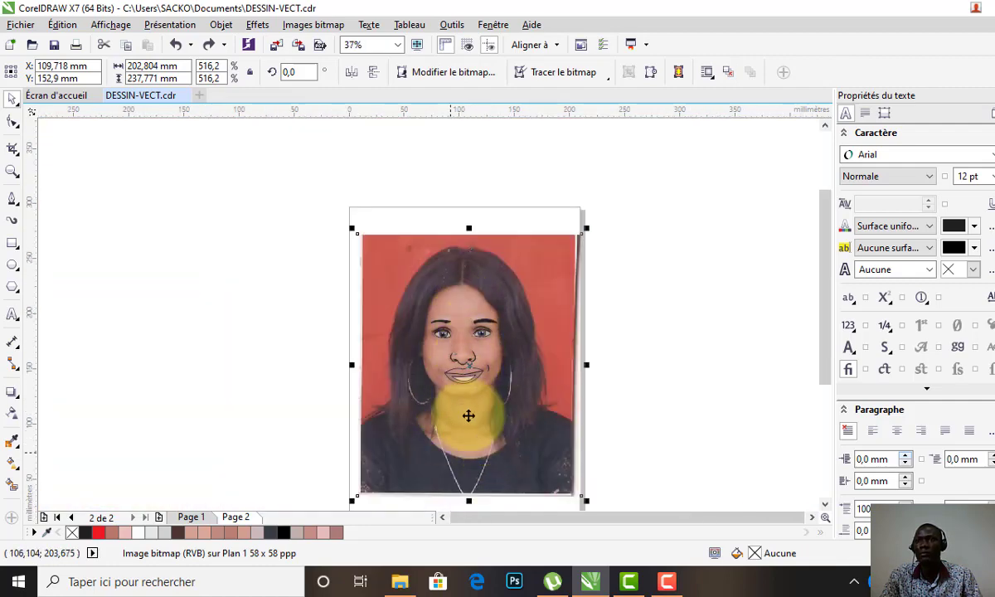
scroll(470, 410, up, 1)
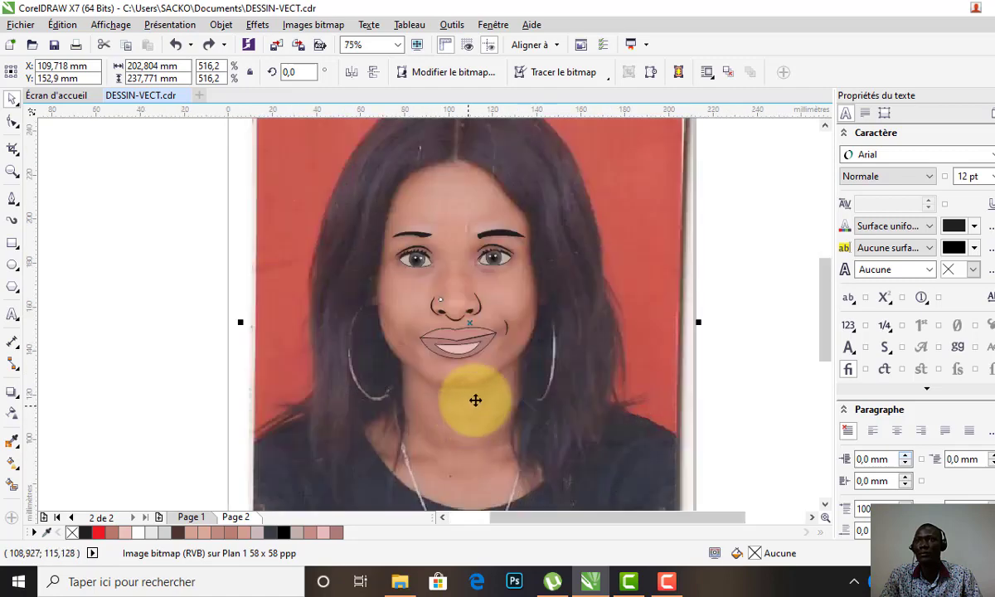
drag(823, 340, 826, 319)
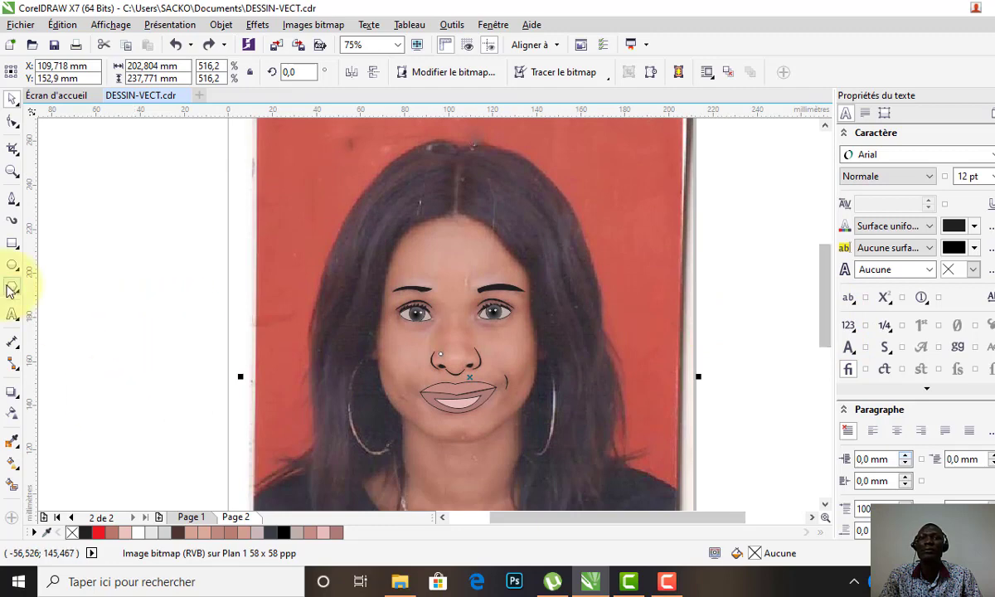
Trace the hair outline from the lower left up the left edge and over the crown
click(13, 201)
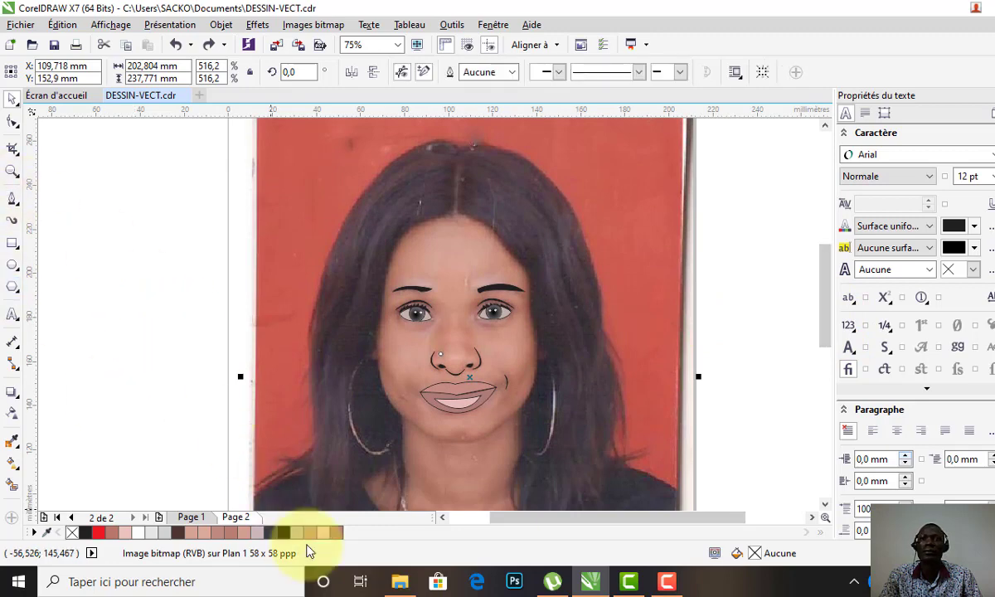
click(253, 492)
drag(310, 431, 304, 395)
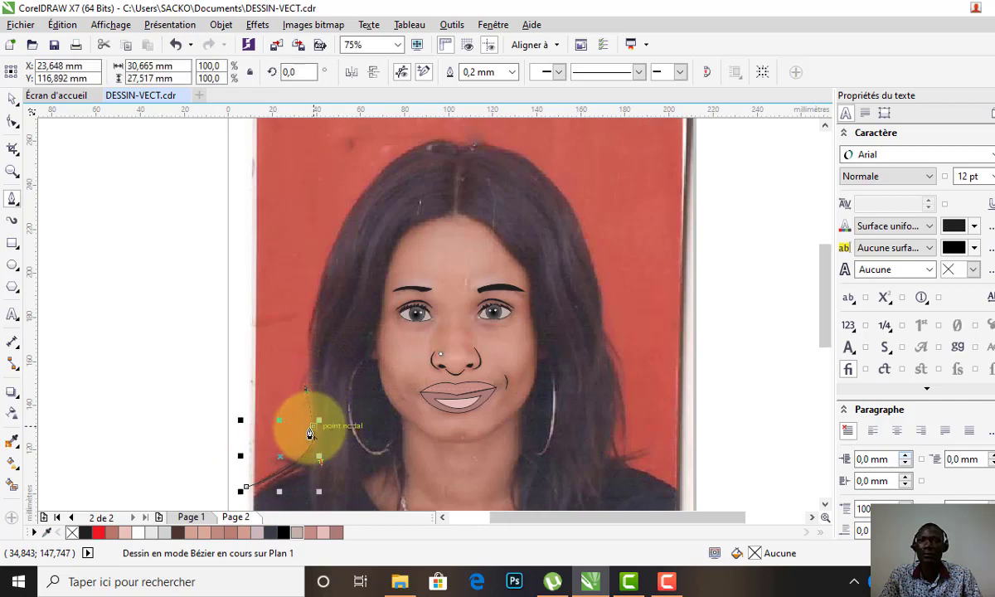
drag(305, 396, 318, 421)
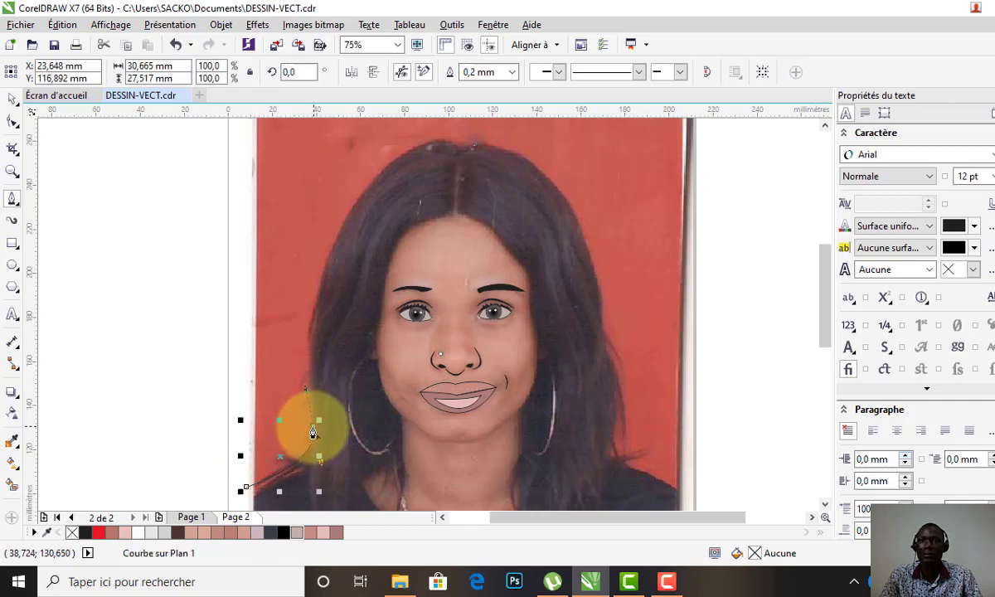
drag(317, 300, 319, 300)
click(311, 301)
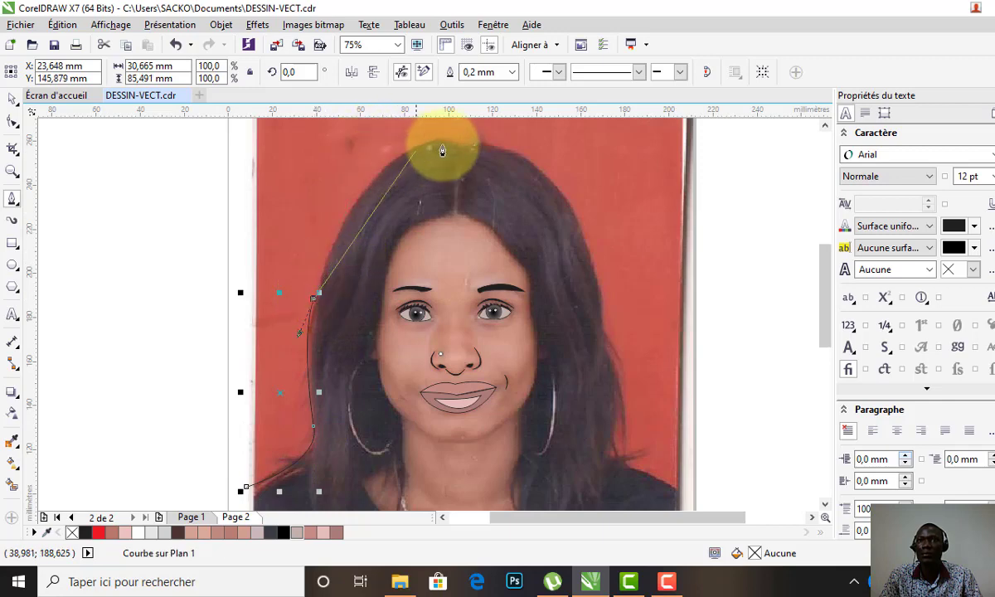
drag(485, 160, 553, 162)
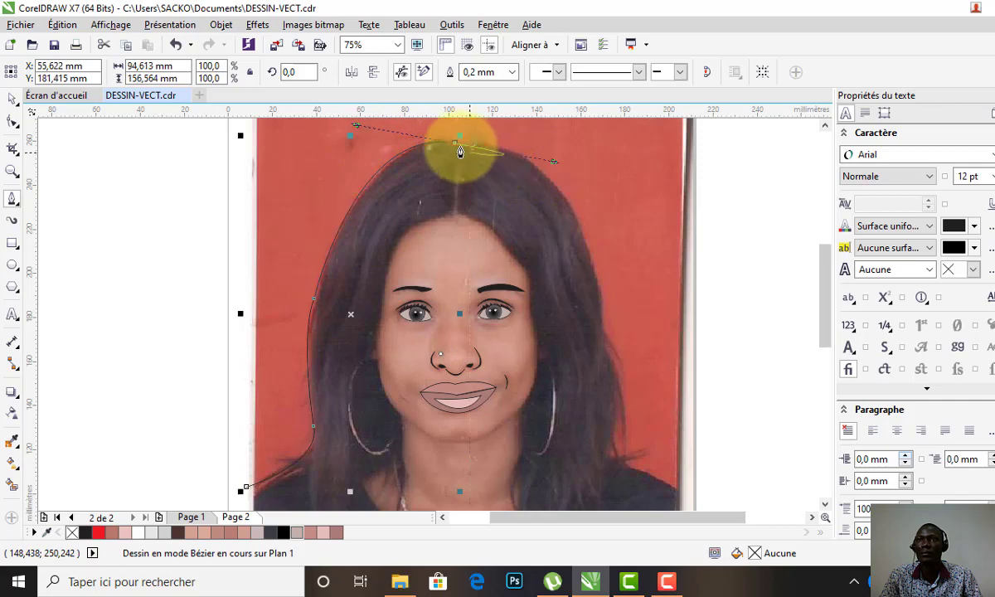
click(456, 149)
mouse_move(461, 151)
mouse_down()
mouse_move(489, 140)
mouse_move(484, 147)
mouse_up()
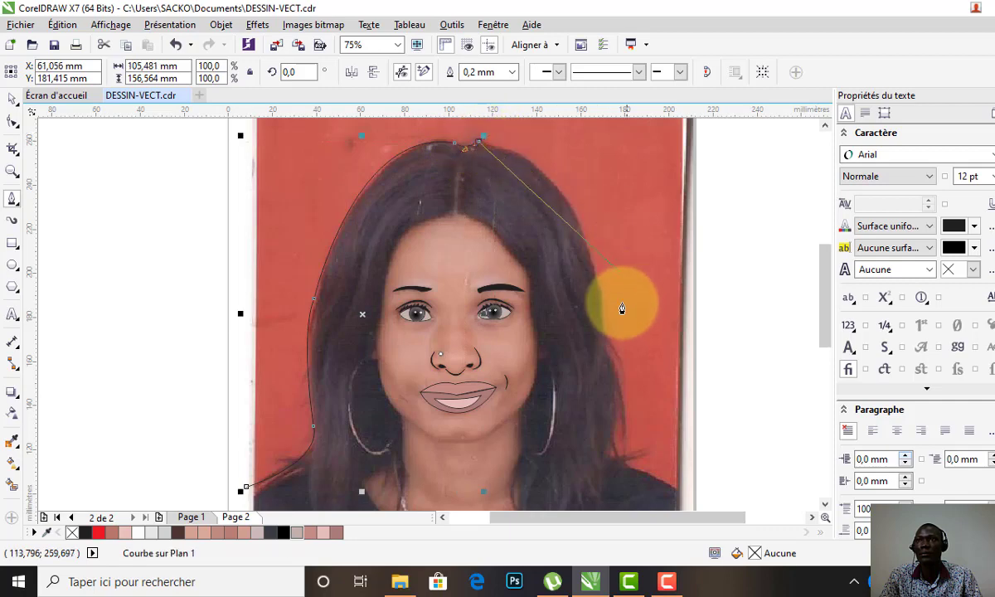
Continue the hair outline down the right side toward the shoulder
mouse_move(605, 309)
mouse_down()
mouse_move(632, 483)
mouse_move(606, 315)
mouse_up()
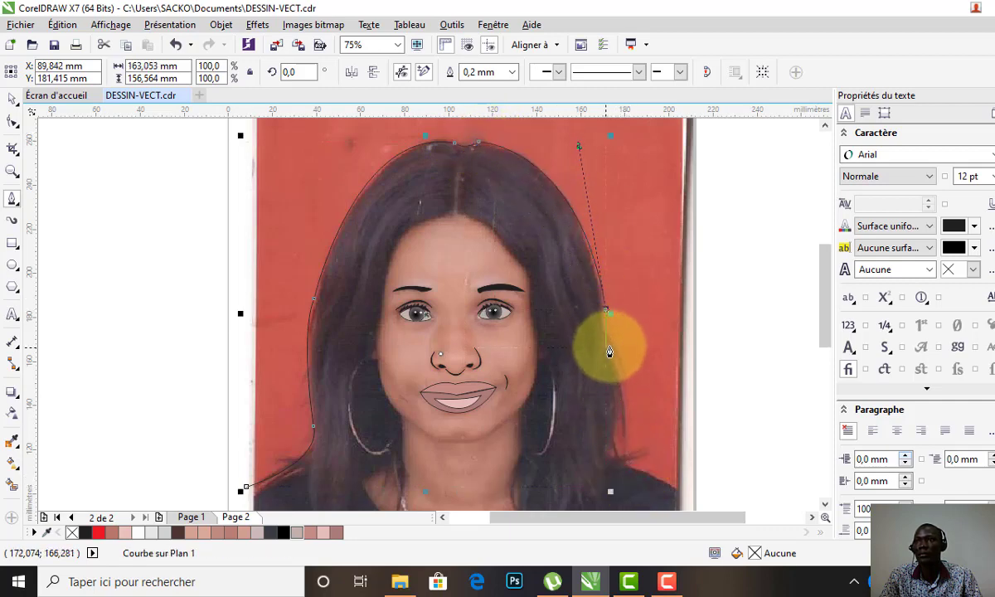
drag(609, 352, 611, 362)
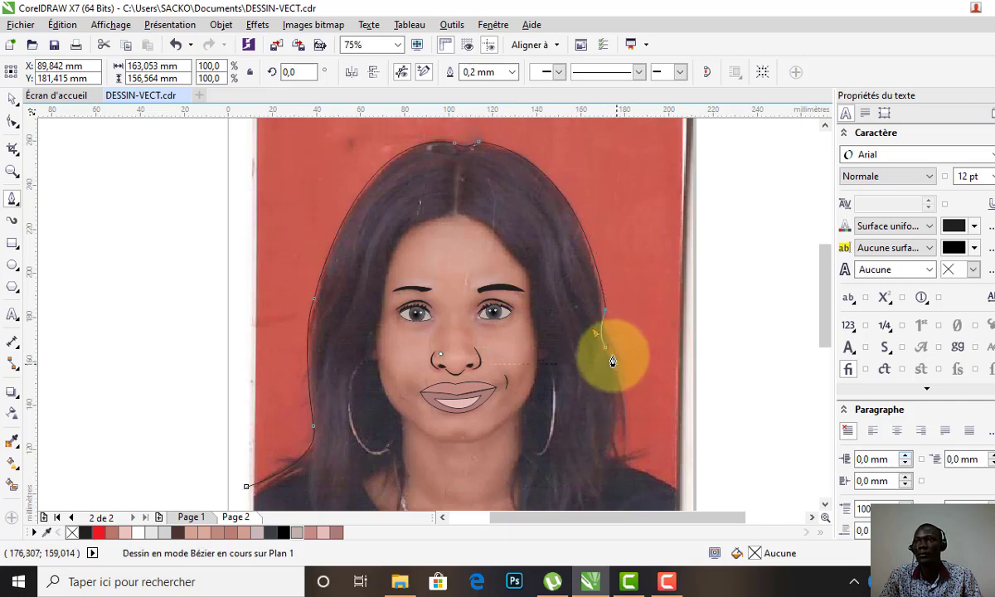
mouse_move(612, 362)
mouse_down()
mouse_move(626, 460)
mouse_move(614, 489)
mouse_up()
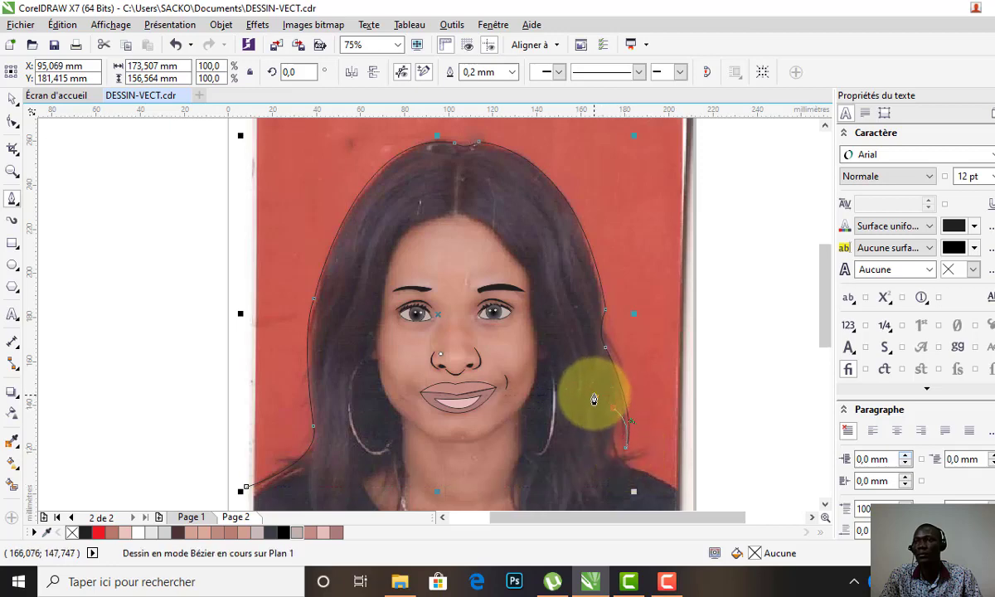
mouse_move(613, 414)
mouse_down()
mouse_move(615, 458)
mouse_move(659, 443)
mouse_move(622, 471)
mouse_move(603, 466)
mouse_move(625, 470)
mouse_move(615, 466)
mouse_move(612, 505)
mouse_move(611, 481)
mouse_up()
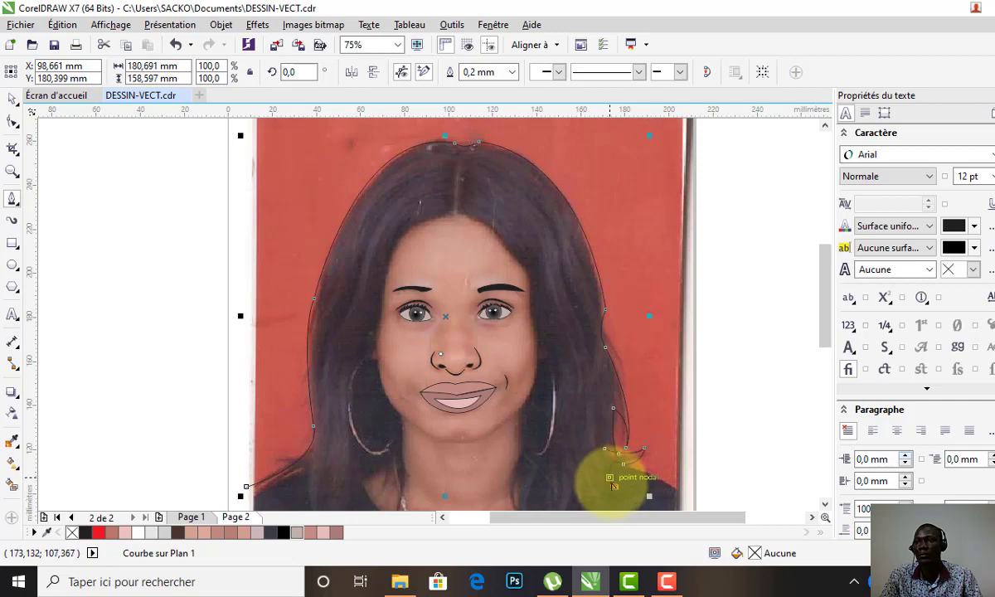
scroll(826, 313, down, 3)
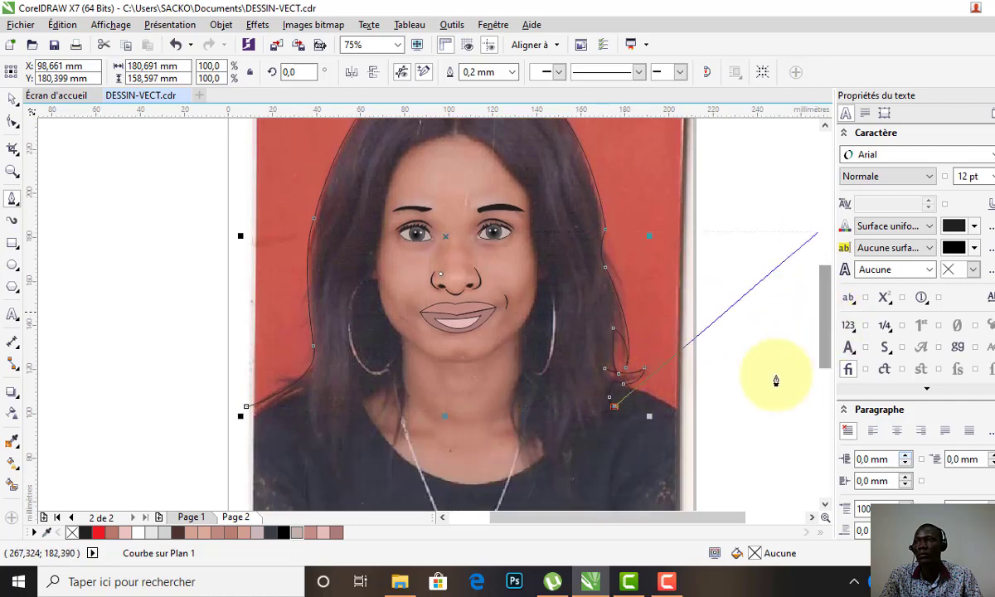
mouse_move(614, 407)
mouse_down()
mouse_move(589, 470)
mouse_move(598, 405)
mouse_move(594, 430)
mouse_up()
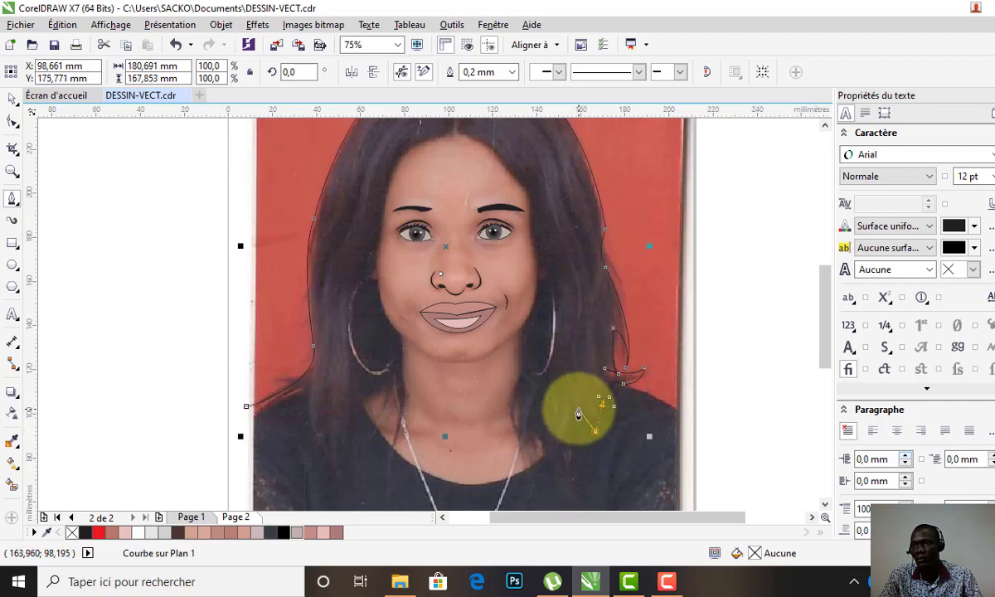
mouse_move(575, 414)
mouse_down()
mouse_move(590, 441)
mouse_move(582, 460)
mouse_move(562, 419)
mouse_move(578, 509)
mouse_up()
scroll(582, 491, down, 2)
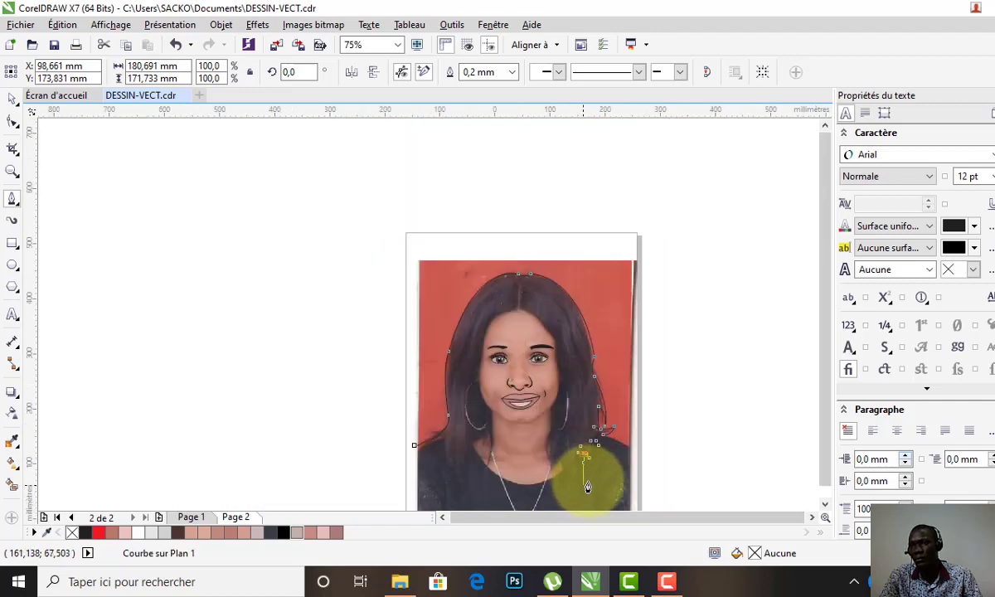
scroll(581, 491, down, 2)
scroll(581, 494, up, 4)
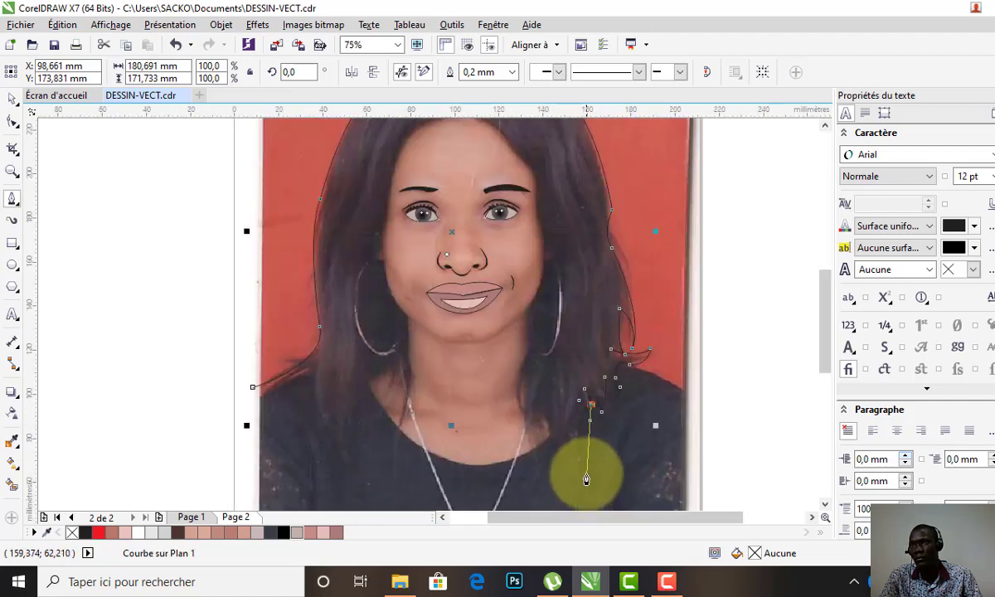
scroll(587, 479, down, 1)
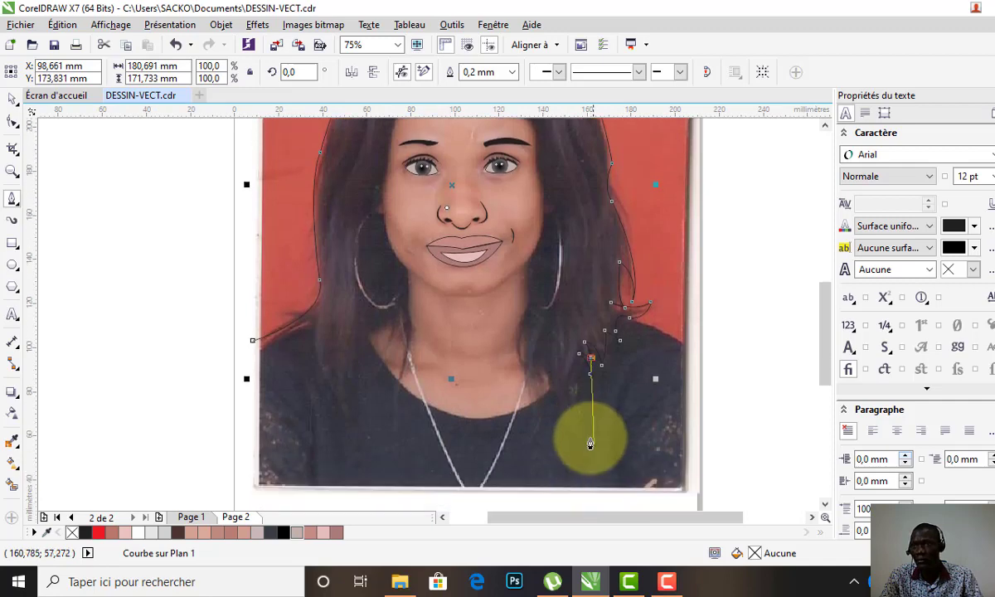
mouse_move(589, 436)
mouse_down()
mouse_move(631, 481)
mouse_move(619, 492)
mouse_up()
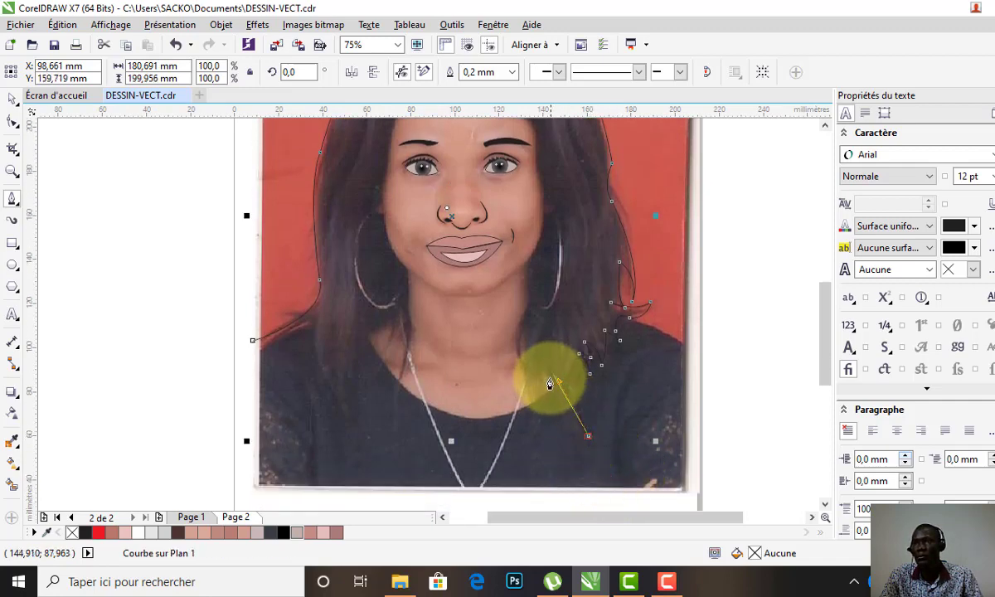
Curve the hair outline in toward the neck and down along the neckline
mouse_move(550, 378)
mouse_down()
mouse_move(523, 289)
mouse_move(552, 386)
mouse_move(514, 378)
mouse_up()
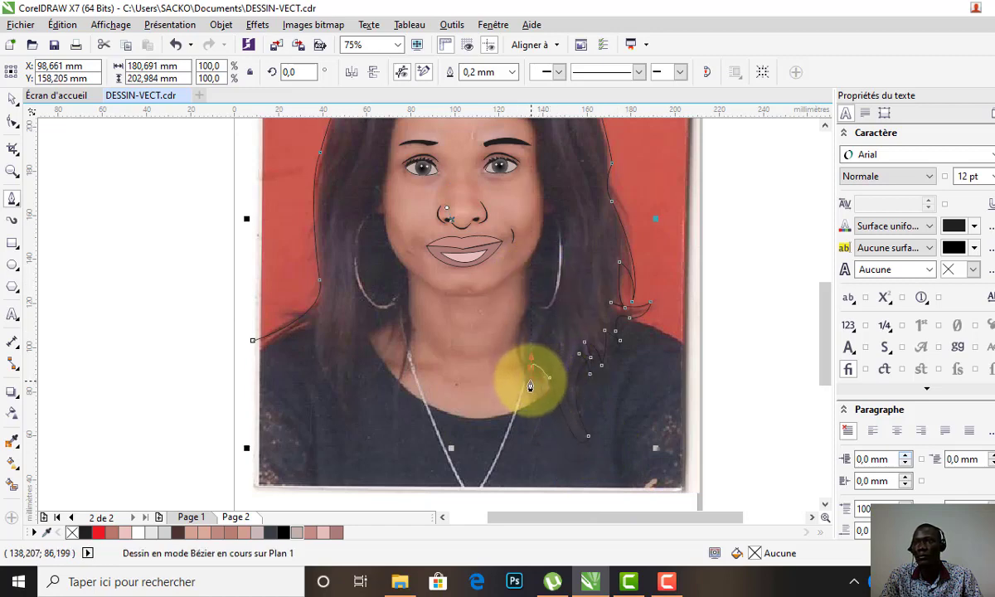
click(533, 372)
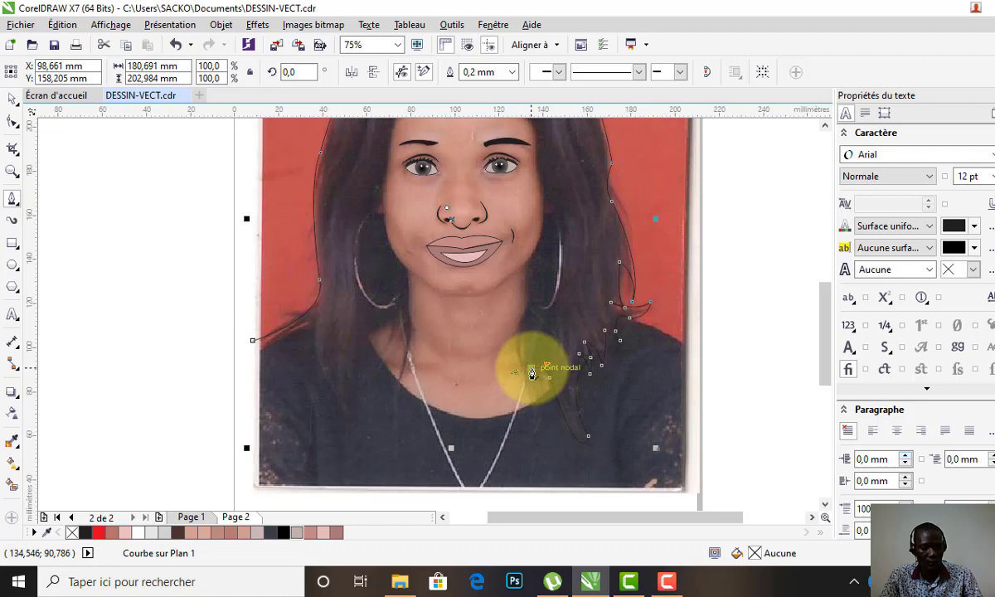
click(531, 371)
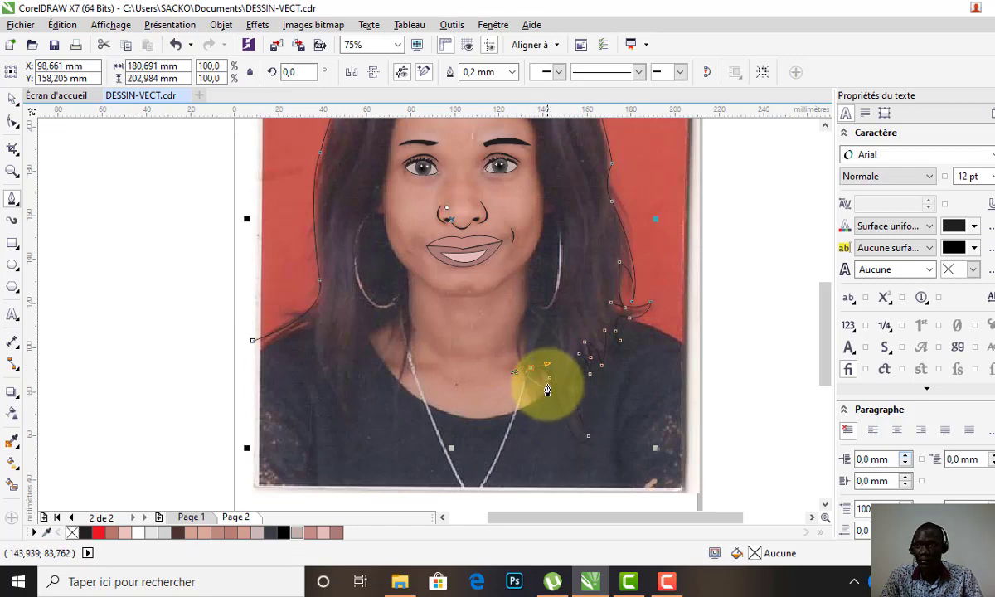
click(549, 378)
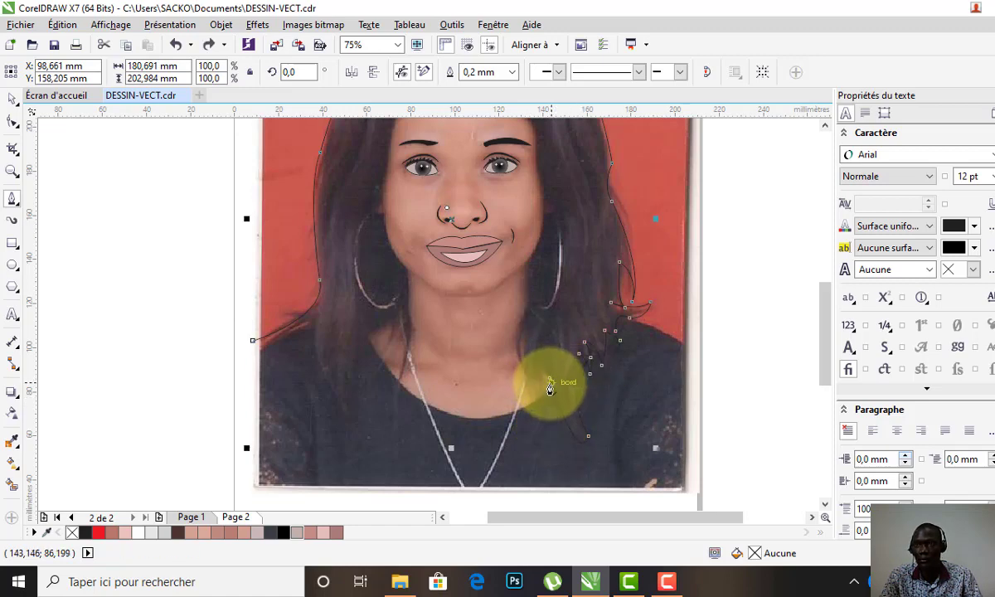
click(547, 379)
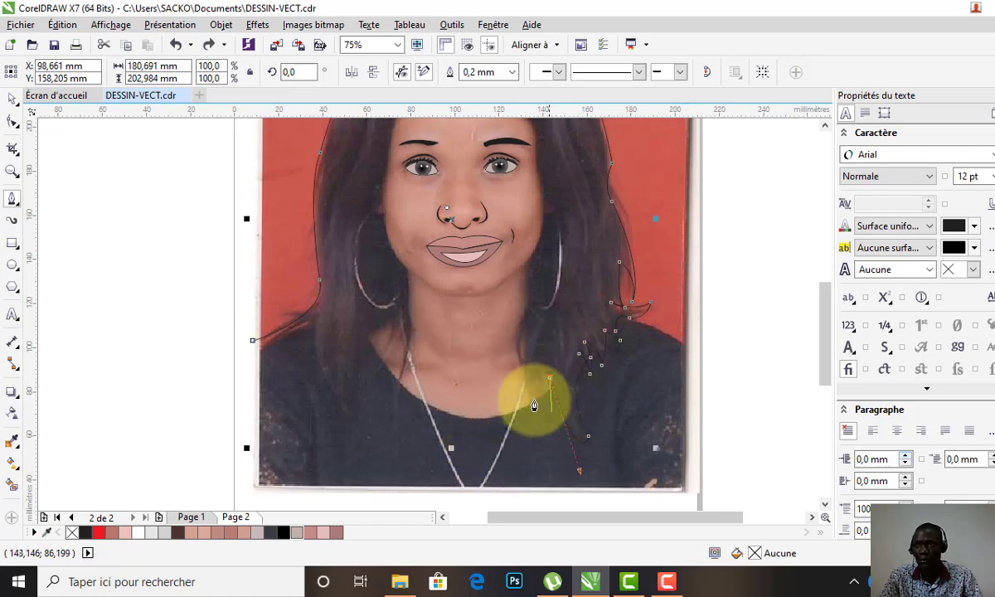
drag(541, 402, 548, 442)
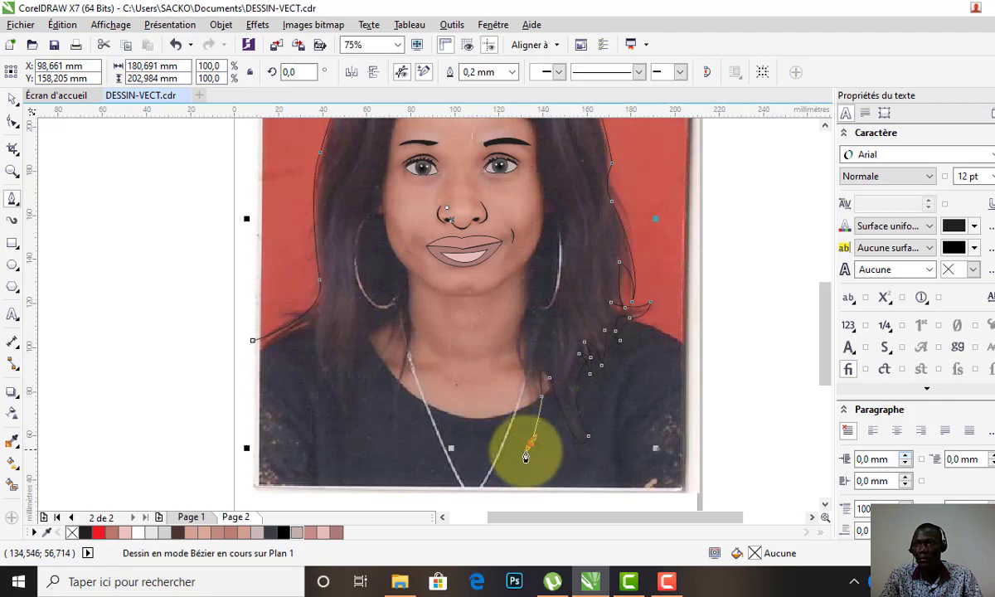
drag(530, 443, 531, 445)
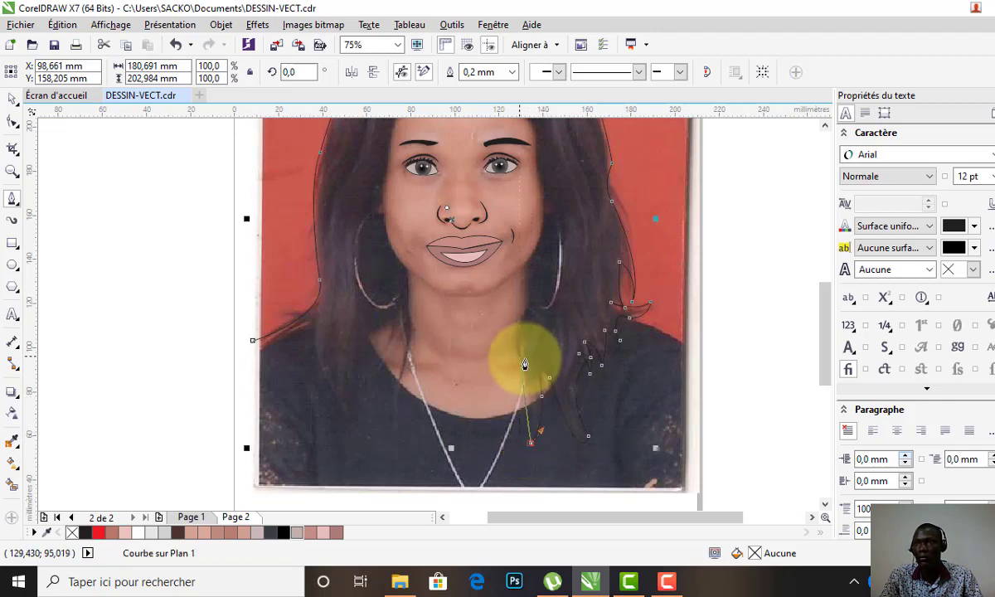
Extend the line back up the neck toward the jaw and finish the curve
mouse_move(531, 362)
mouse_down()
mouse_move(552, 383)
mouse_move(522, 354)
mouse_move(532, 371)
mouse_up()
click(532, 368)
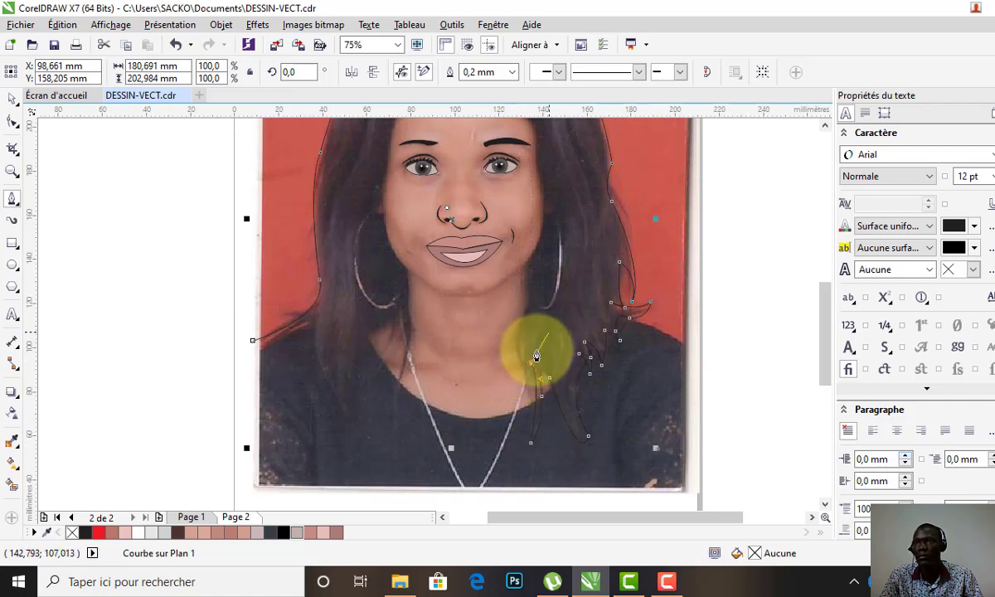
drag(529, 315, 558, 277)
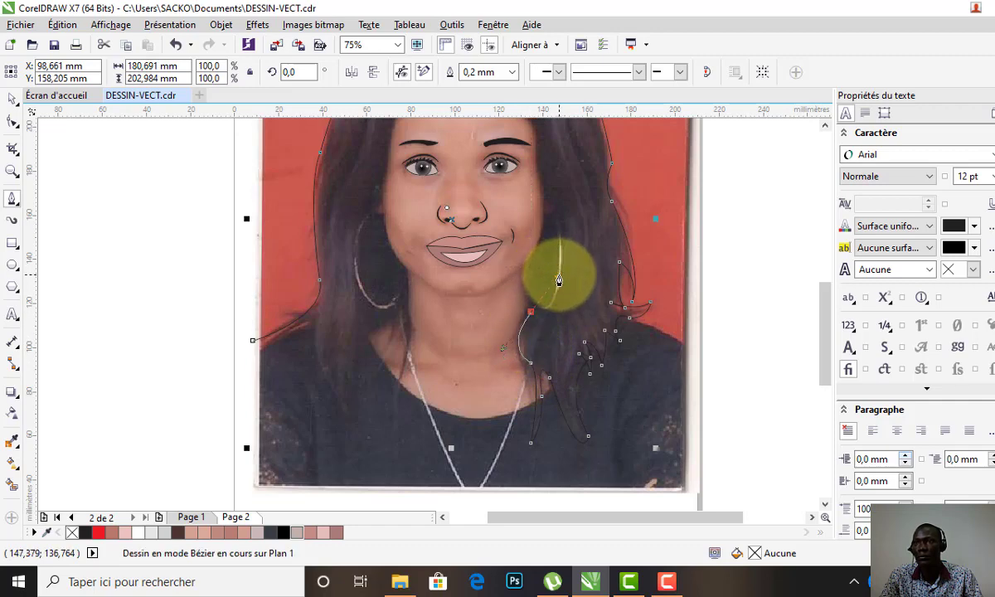
double_click(527, 322)
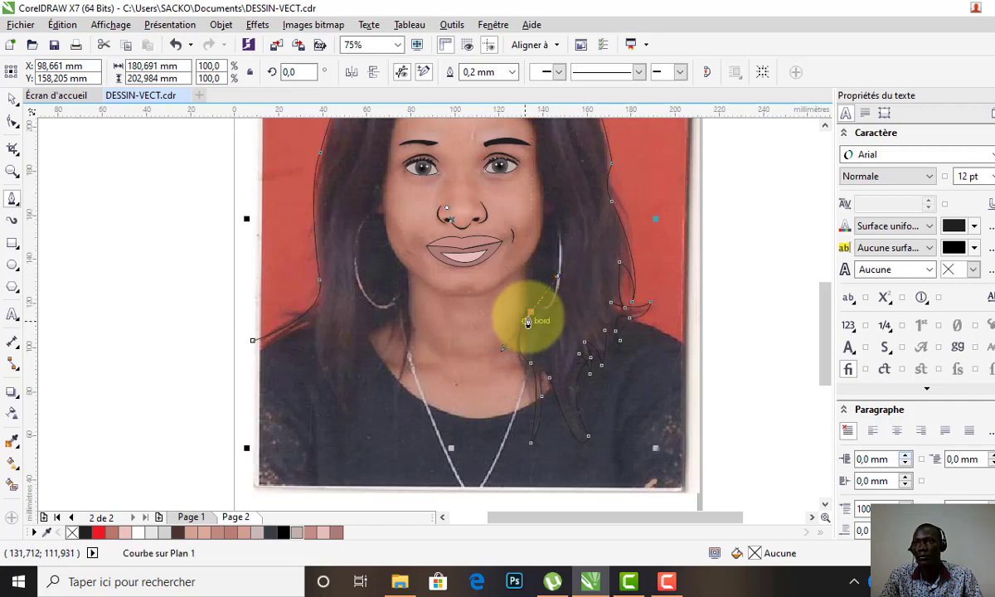
click(532, 313)
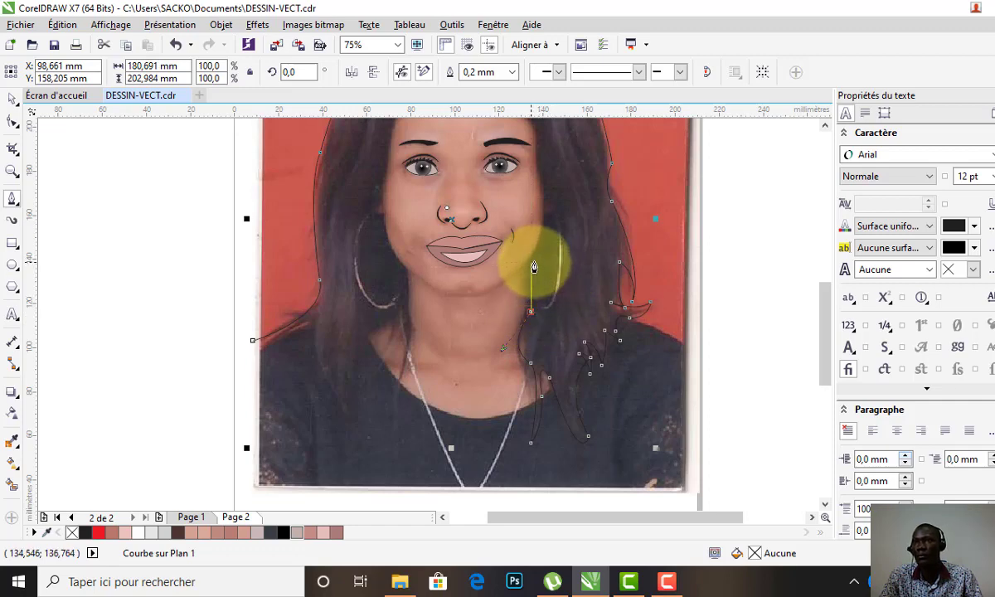
scroll(532, 266, up, 1)
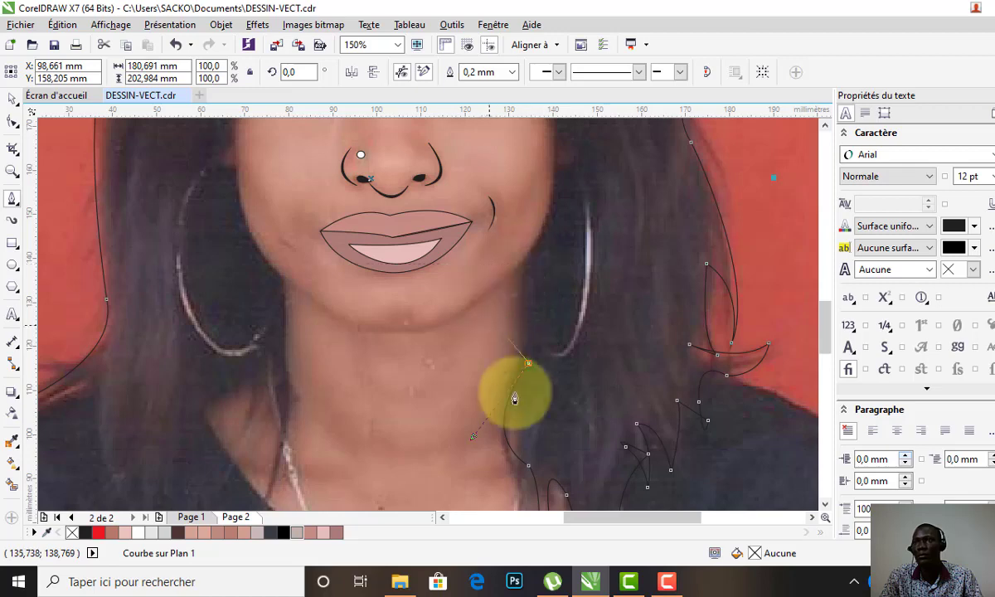
Bend the contour line up along the right jaw
drag(524, 273, 501, 258)
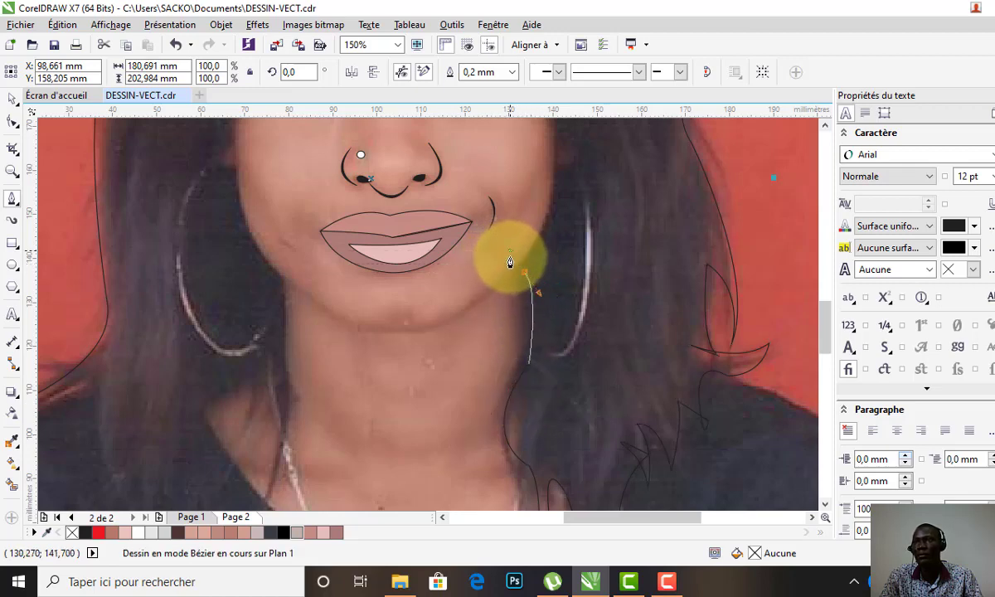
click(526, 280)
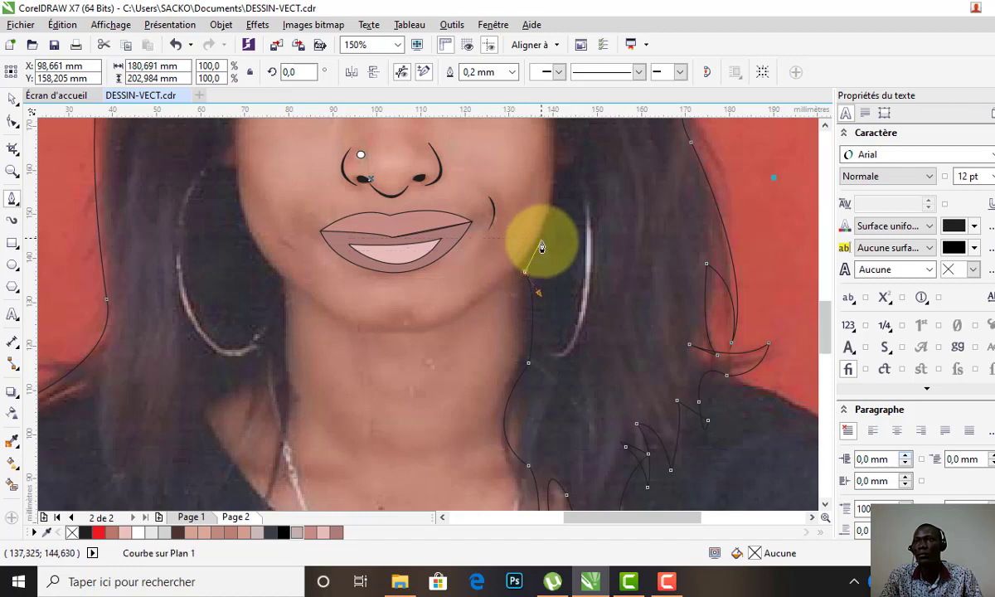
scroll(525, 300, down, 1)
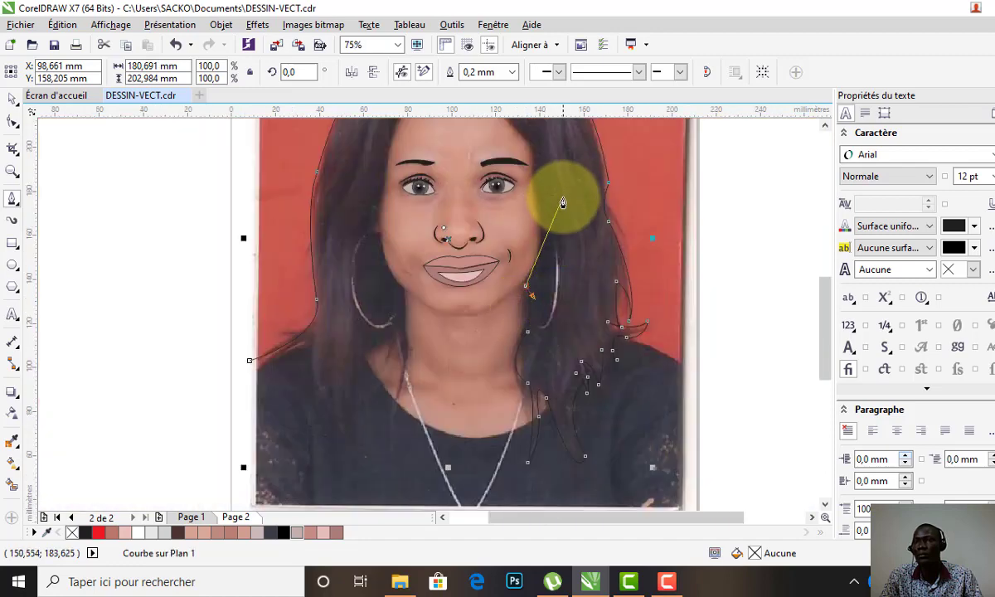
scroll(561, 207, up, 1)
scroll(555, 232, up, 1)
scroll(547, 252, up, 2)
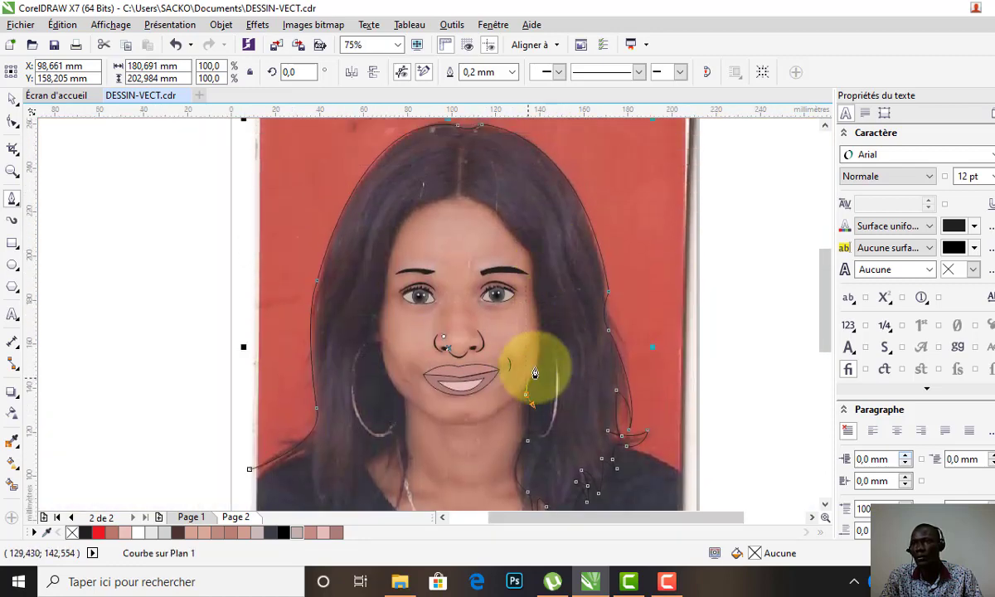
scroll(530, 397, up, 2)
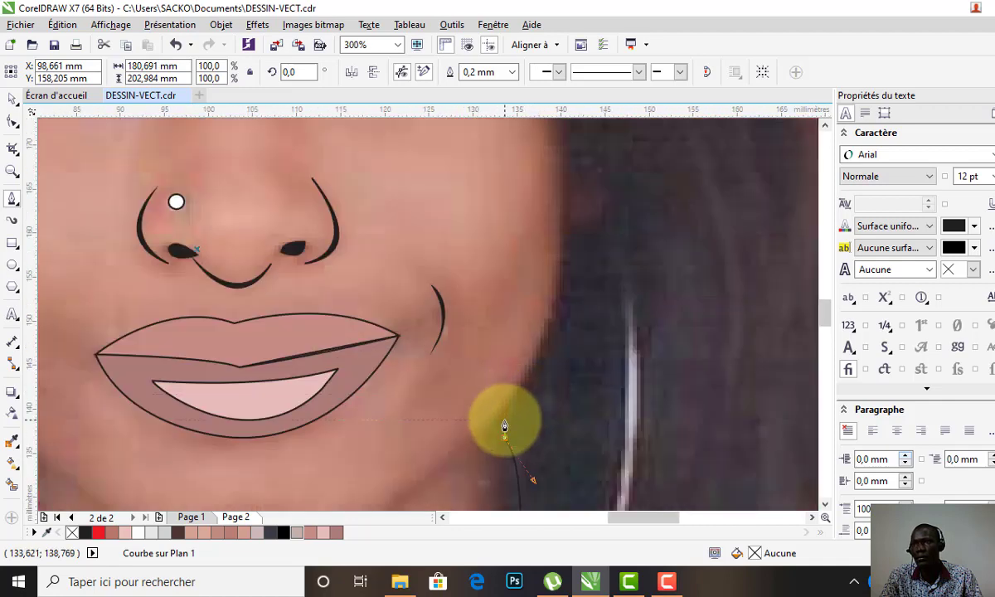
Continue the contour up the right cheek toward the temple
click(505, 420)
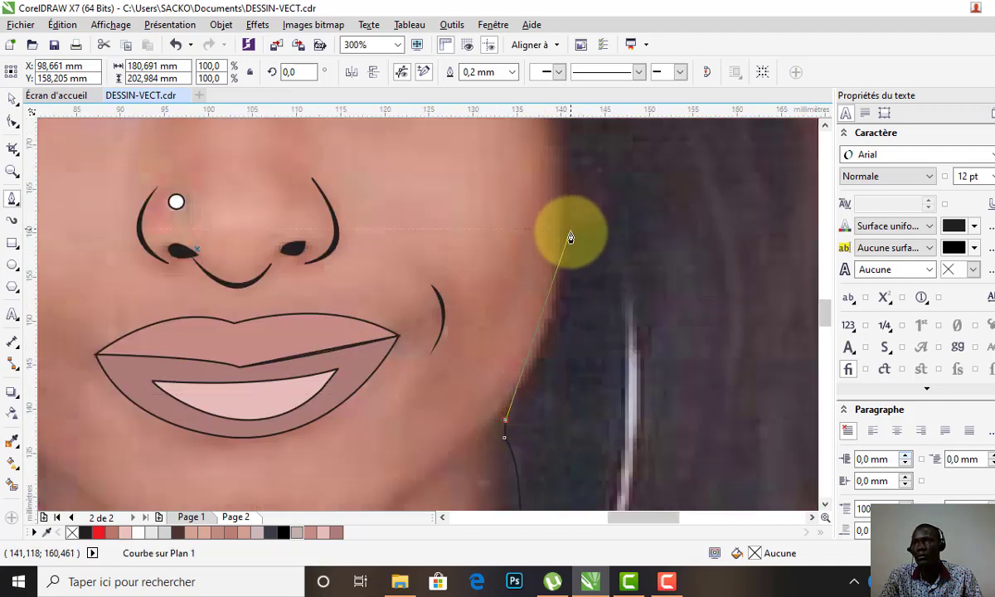
mouse_move(569, 233)
mouse_down()
mouse_move(575, 141)
mouse_move(568, 157)
mouse_up()
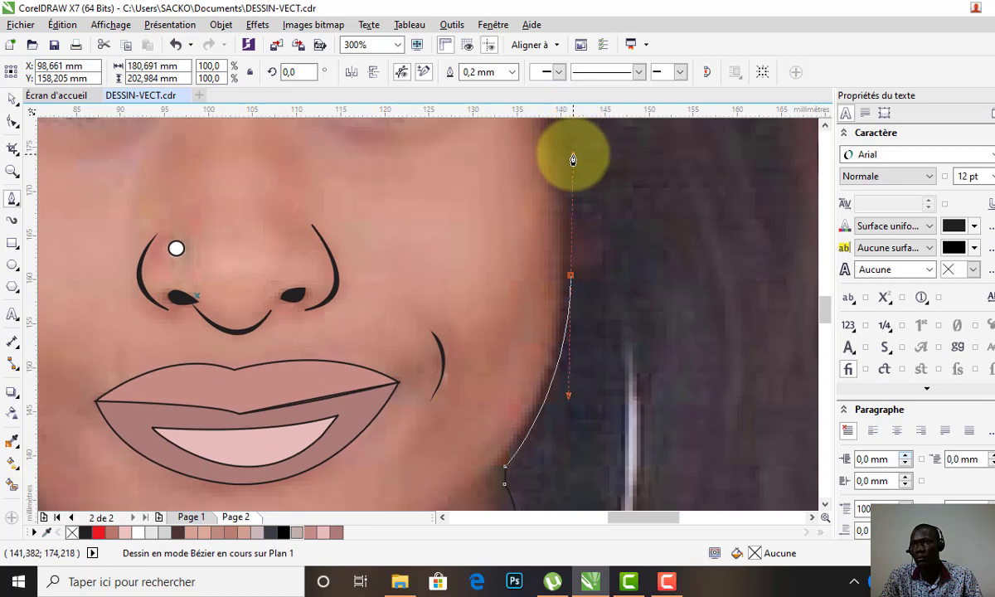
click(570, 276)
mouse_move(604, 242)
mouse_down()
mouse_move(598, 210)
mouse_move(538, 240)
mouse_up()
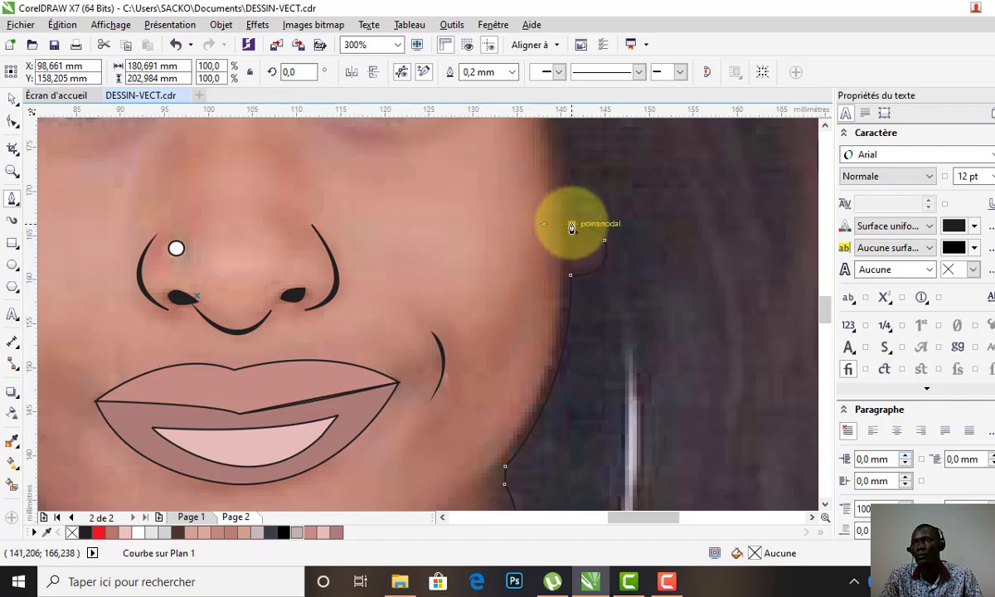
scroll(579, 332, down, 4)
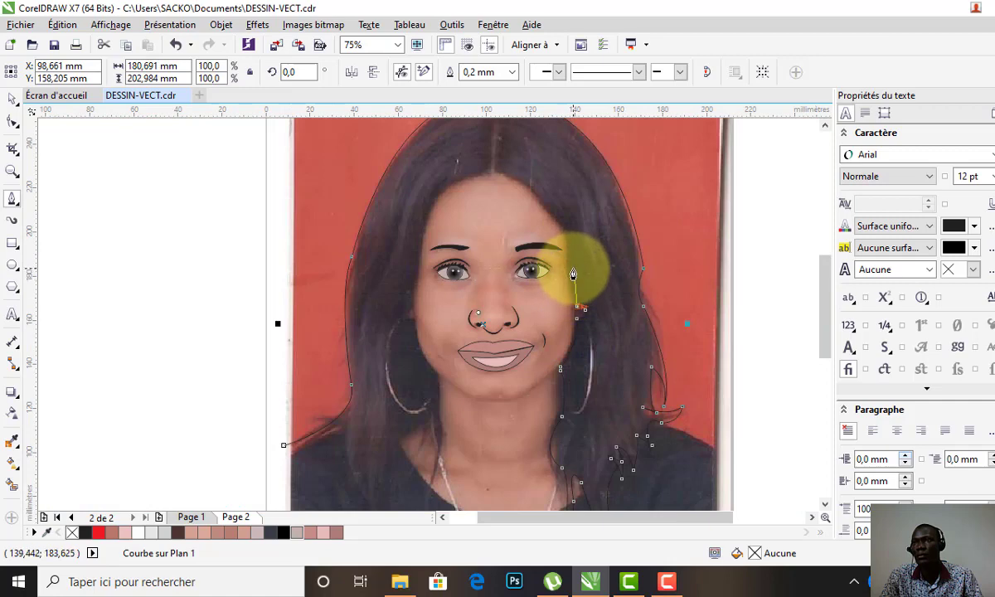
scroll(573, 277, up, 2)
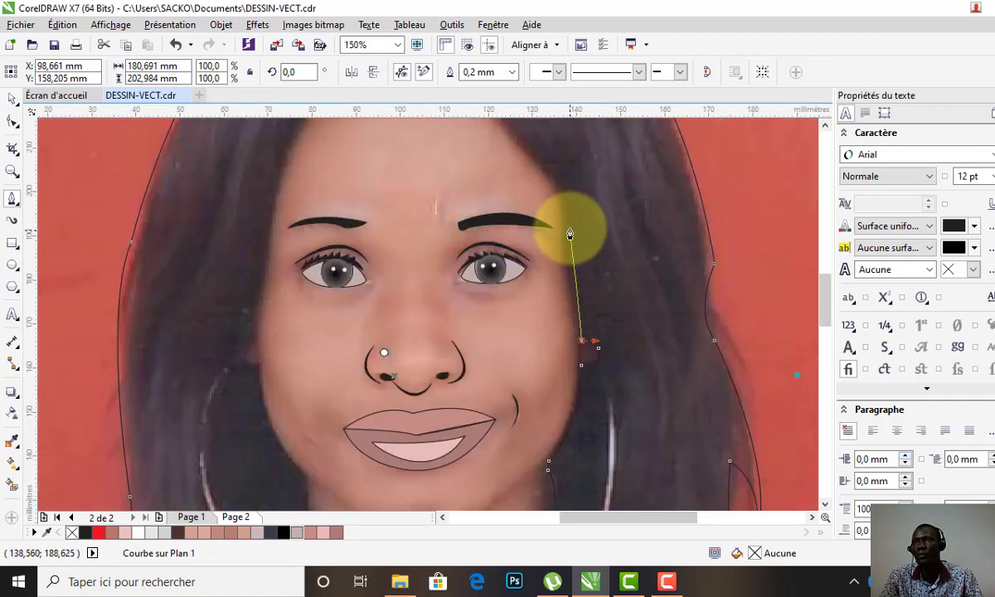
Carry the right face contour past the eyebrow up to the hairline
drag(567, 227, 579, 199)
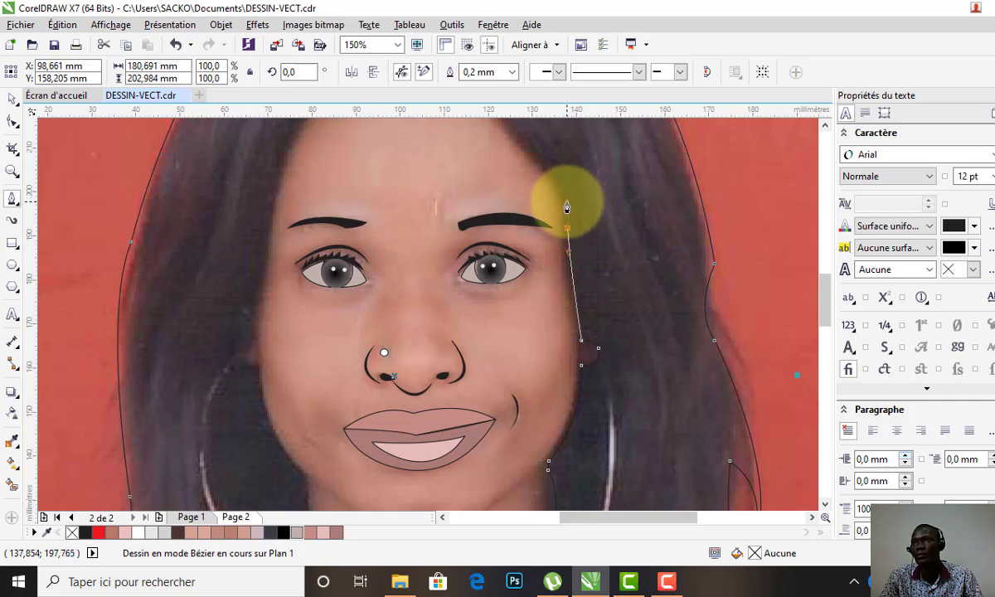
click(572, 232)
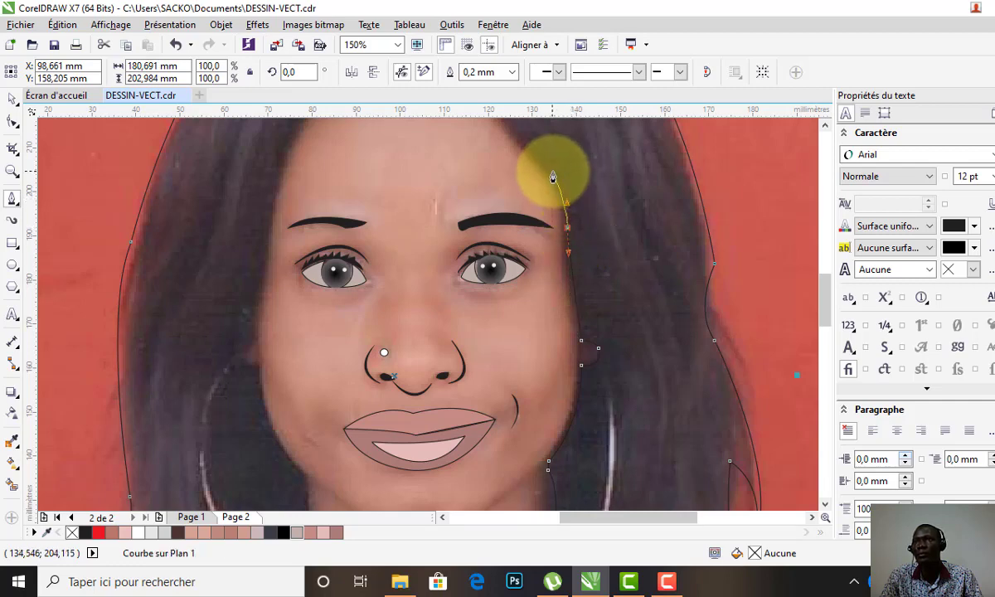
drag(551, 169, 532, 159)
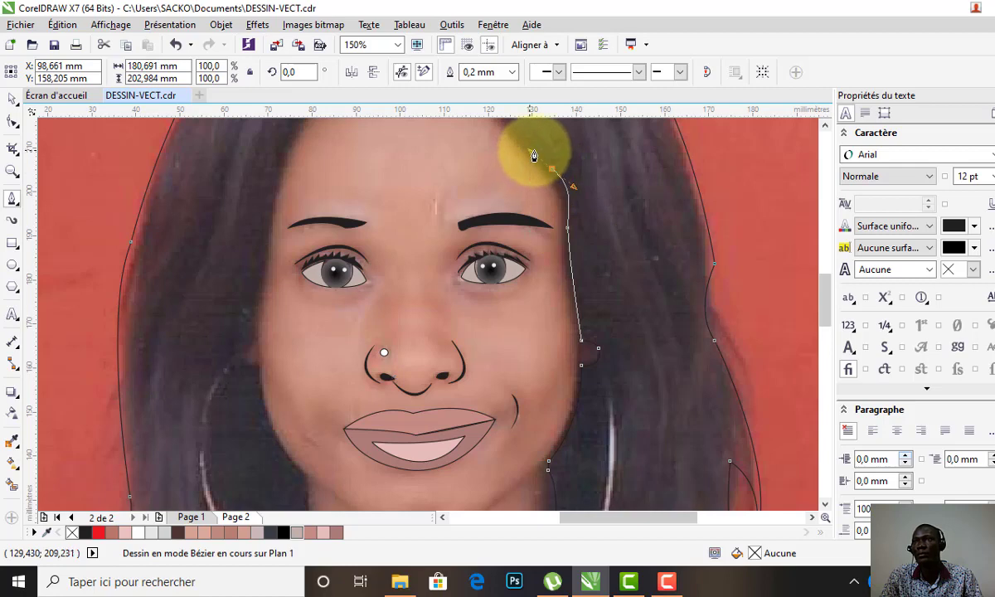
double_click(551, 168)
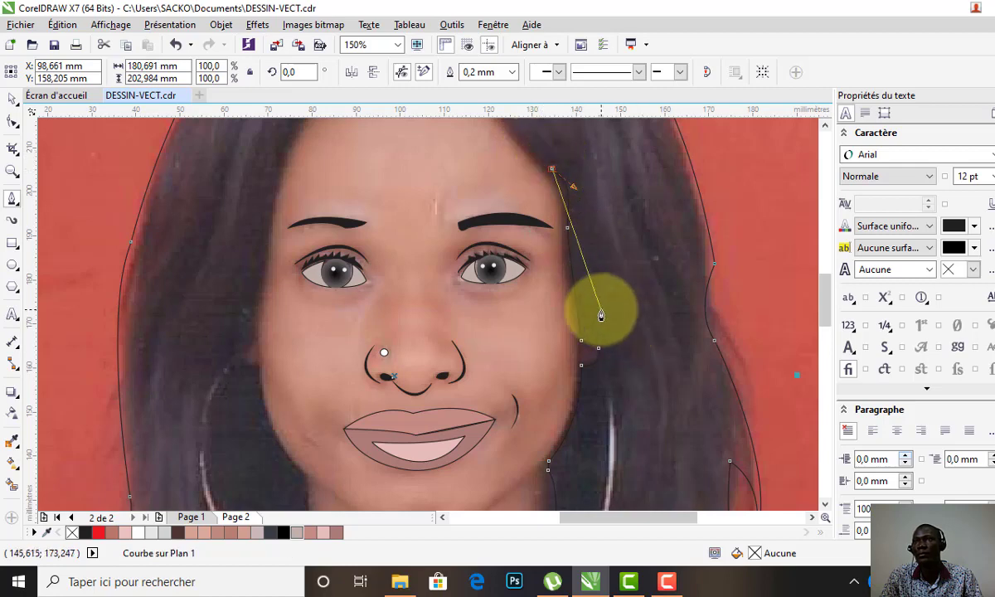
Curve the hairline across the forehead and down the left side of the face
scroll(599, 311, down, 2)
drag(513, 199, 480, 199)
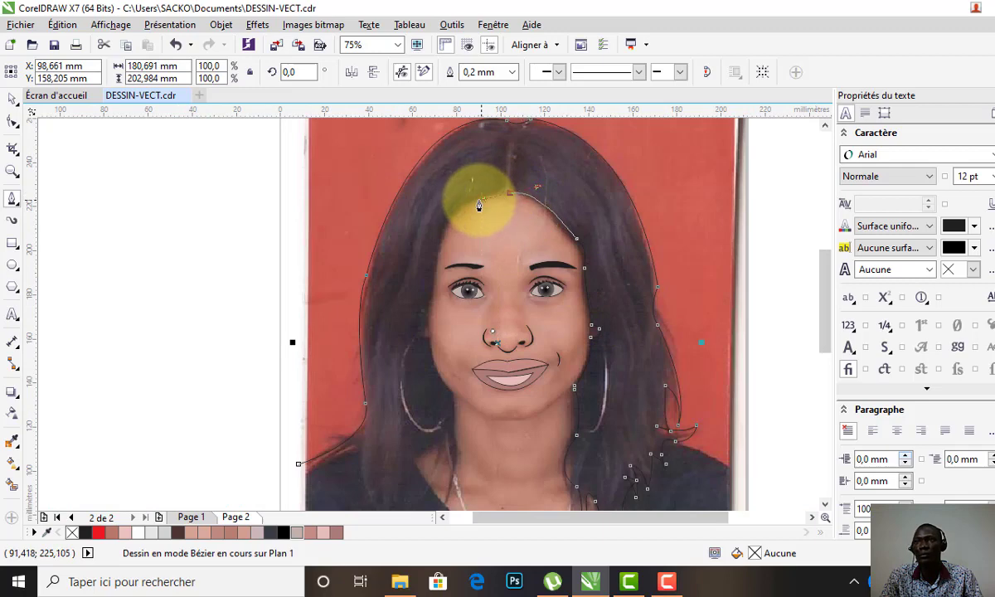
drag(474, 199, 472, 197)
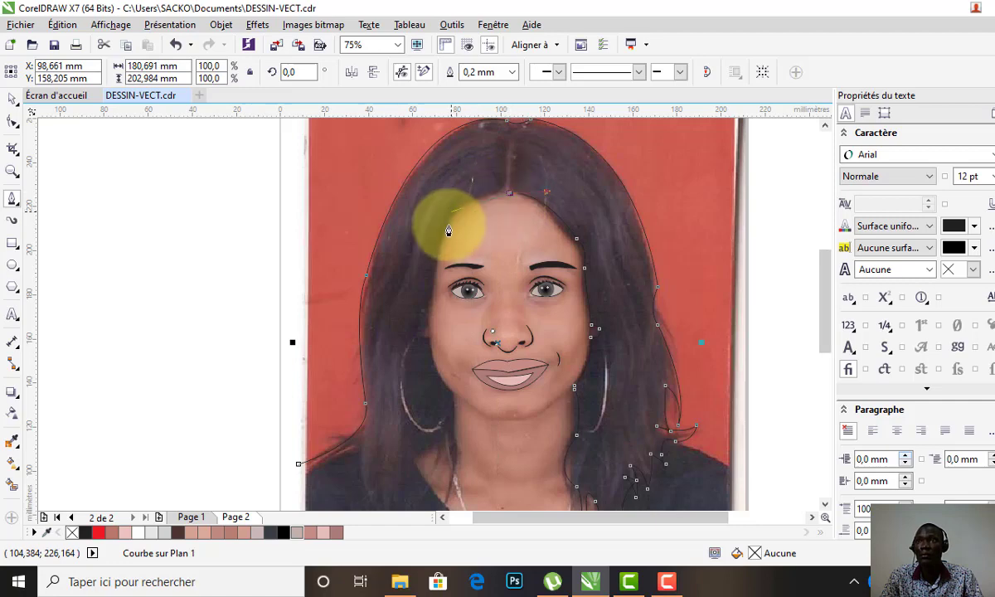
mouse_move(448, 218)
mouse_down()
mouse_move(412, 254)
mouse_move(445, 222)
mouse_up()
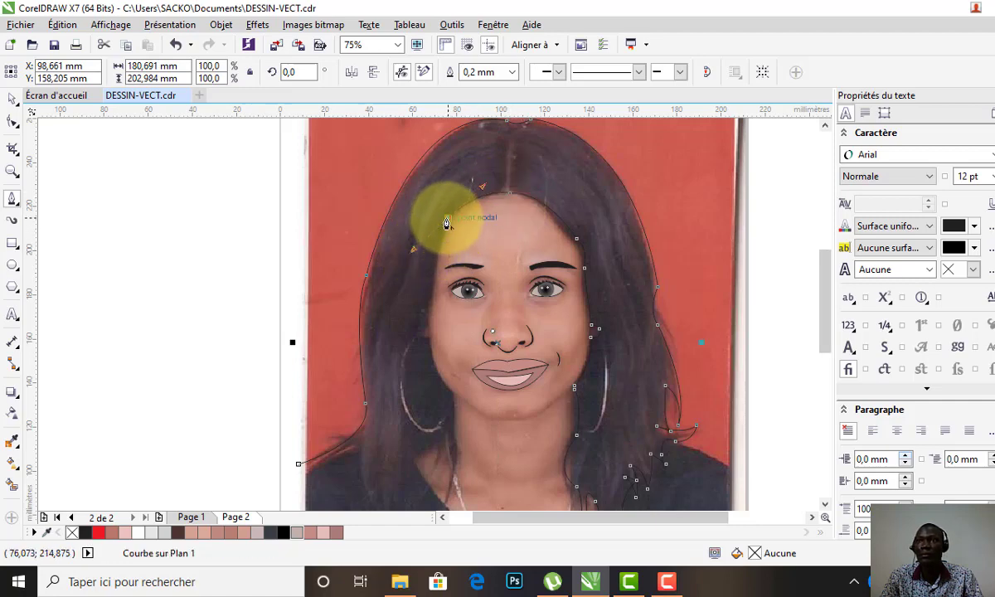
mouse_move(433, 281)
mouse_down()
mouse_move(422, 329)
mouse_move(412, 331)
mouse_move(430, 365)
mouse_up()
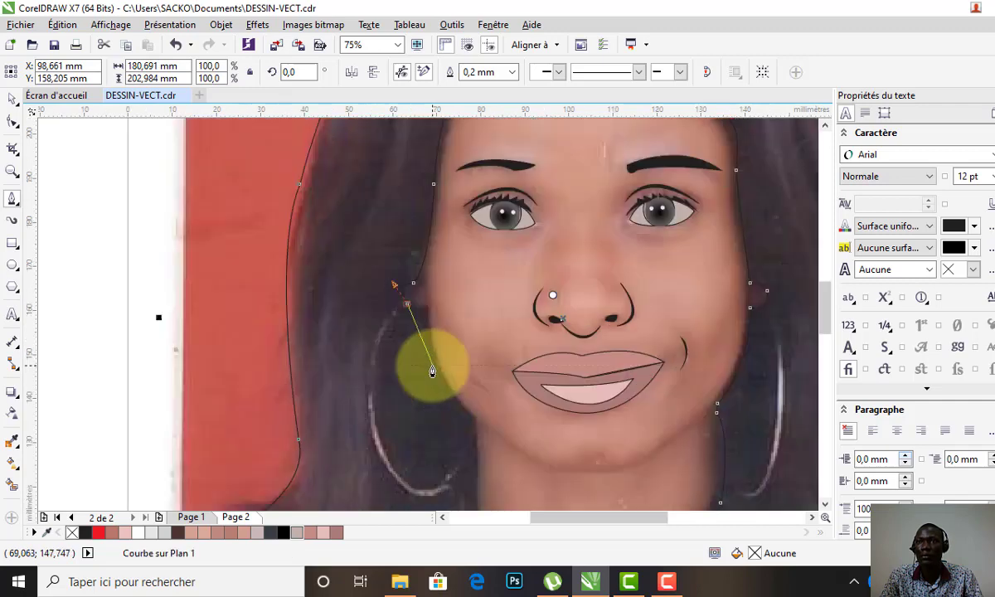
Add curved Bézier nodes extending the left face contour down the cheek, around the jaw, toward the neck
scroll(429, 369, up, 1)
mouse_move(426, 317)
mouse_down()
mouse_move(437, 318)
mouse_move(427, 350)
mouse_move(429, 342)
mouse_up()
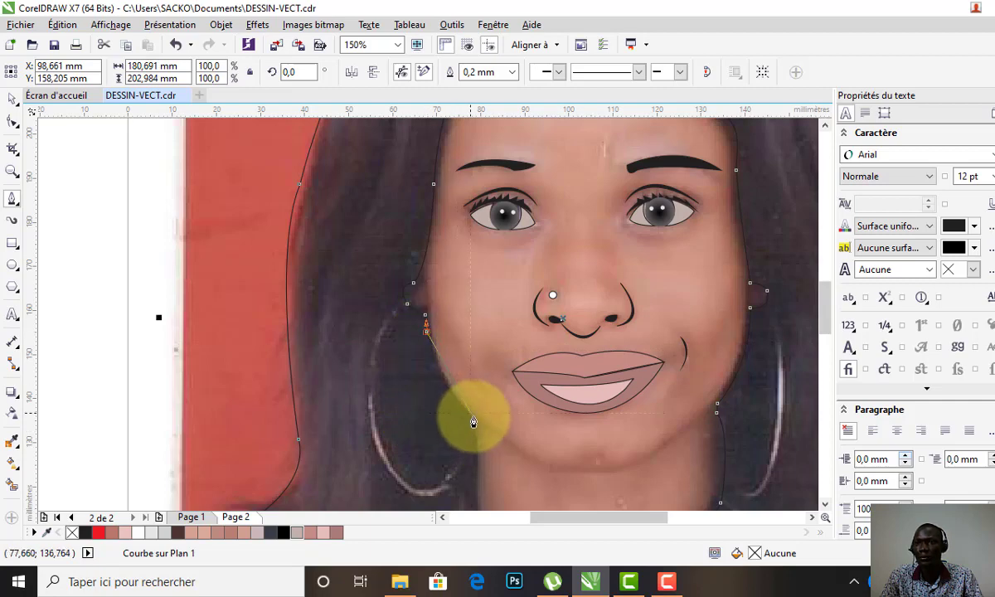
drag(473, 421, 503, 429)
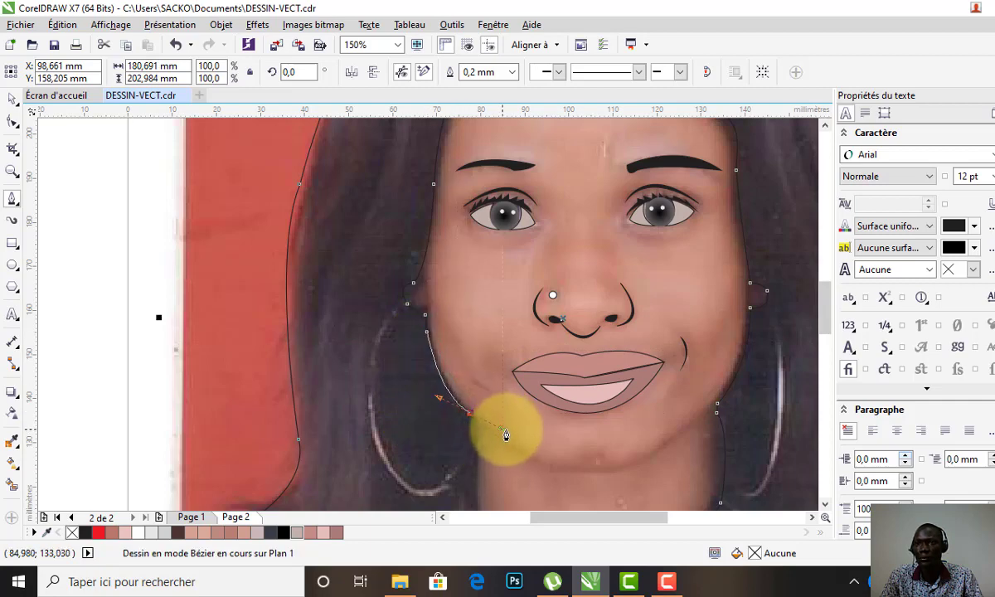
drag(505, 438, 471, 415)
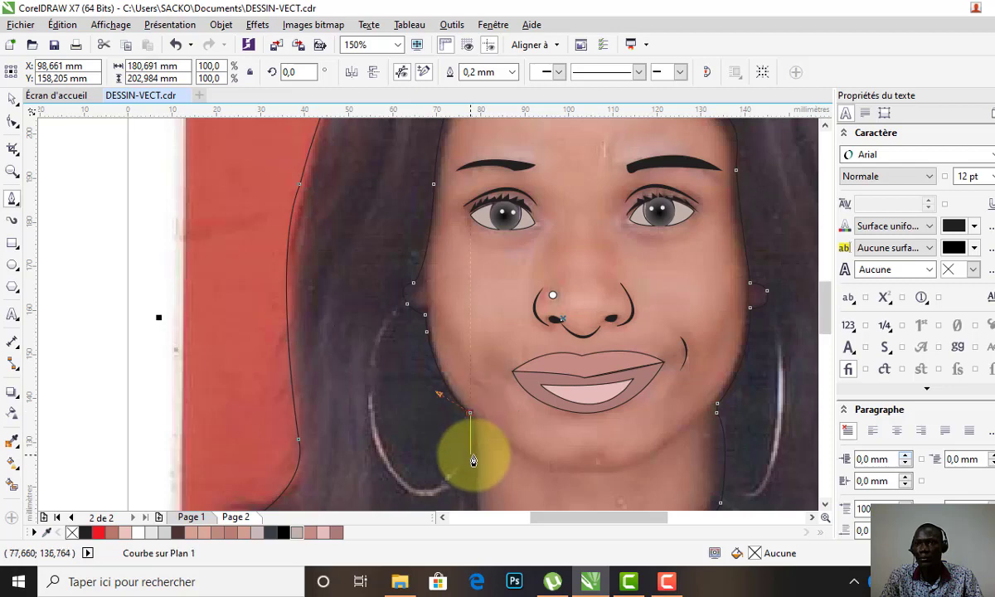
scroll(479, 421, down, 2)
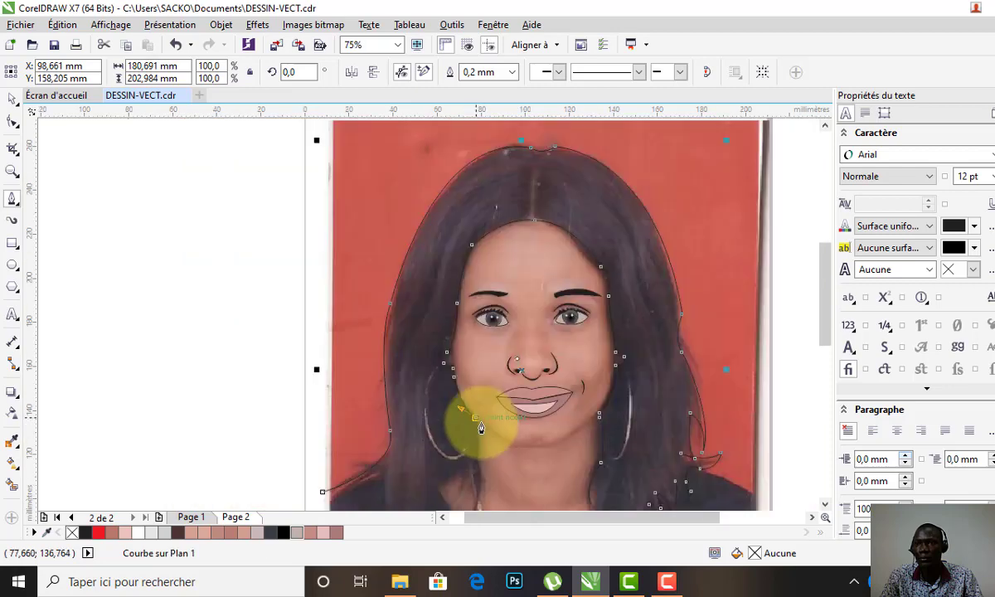
scroll(470, 473, up, 2)
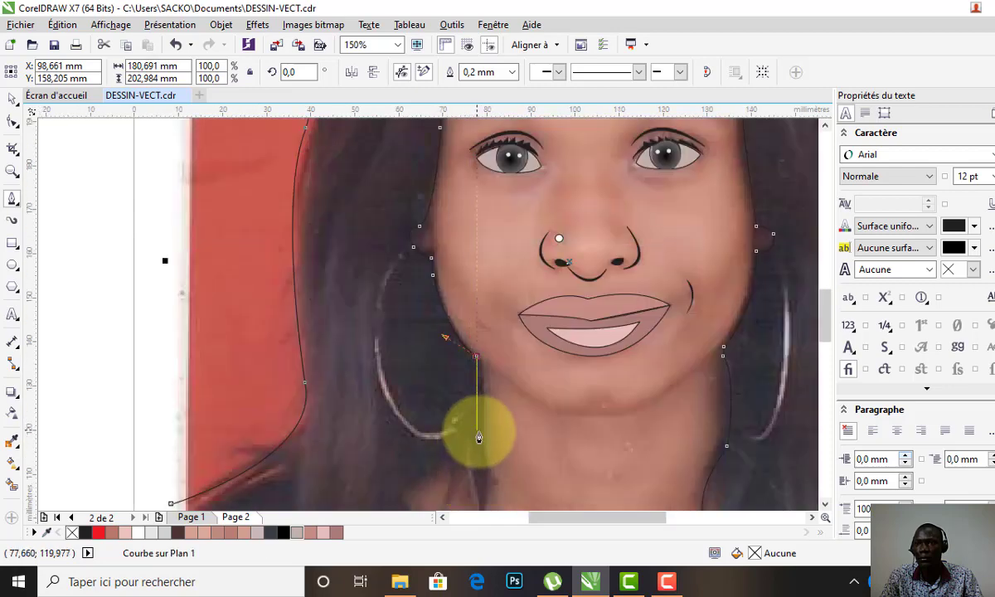
drag(477, 426, 462, 451)
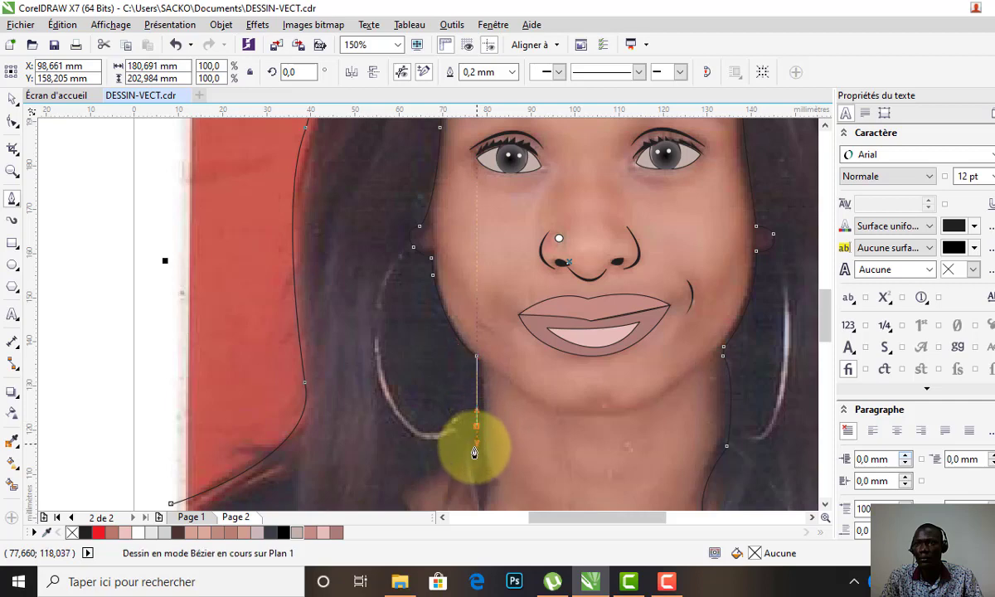
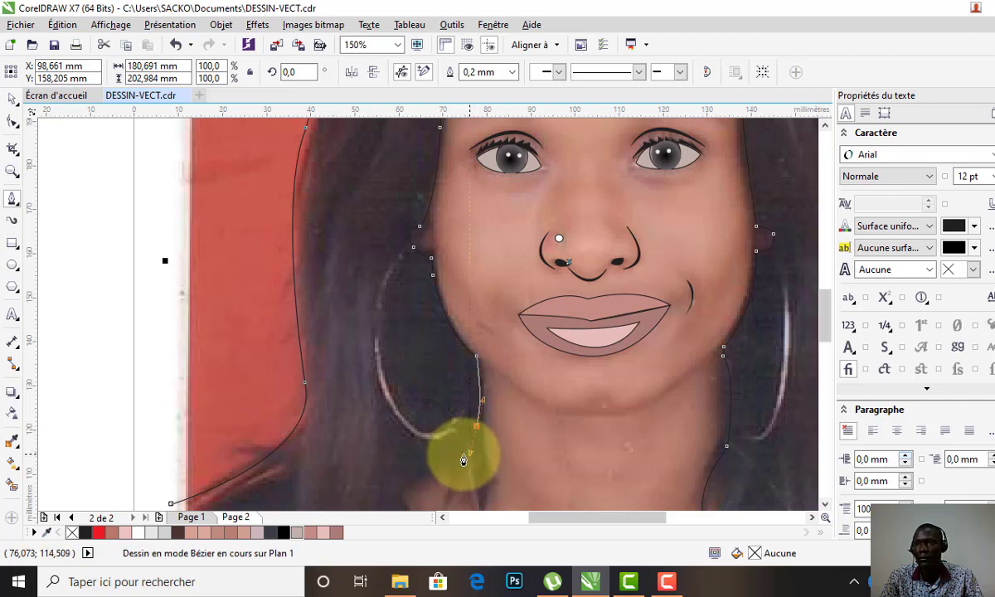
Trace the hair outline down beside the neck and back up beneath the earring with curved nodes
drag(477, 431, 482, 446)
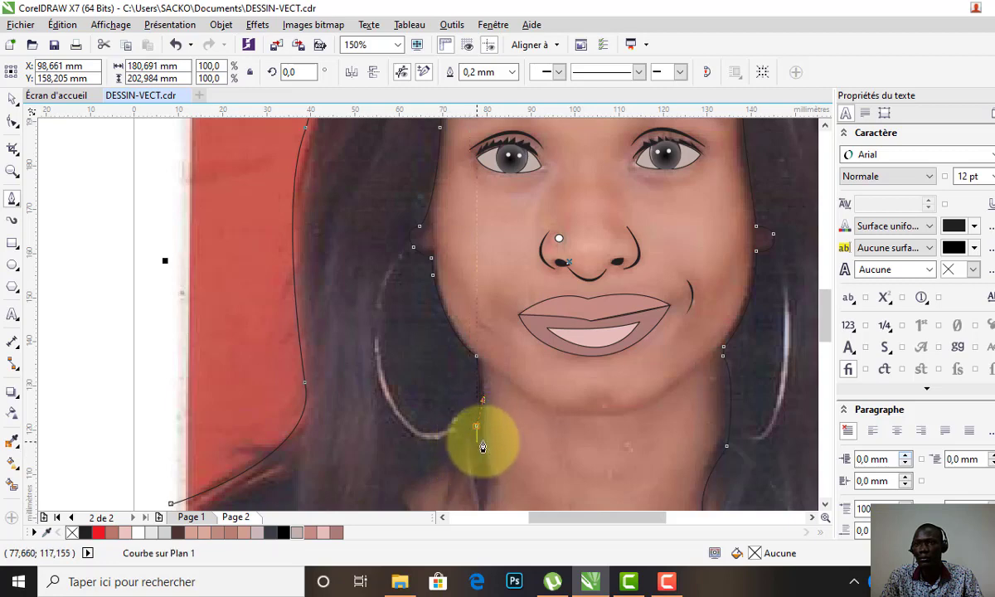
scroll(482, 439, down, 1)
scroll(484, 433, down, 1)
scroll(482, 429, down, 2)
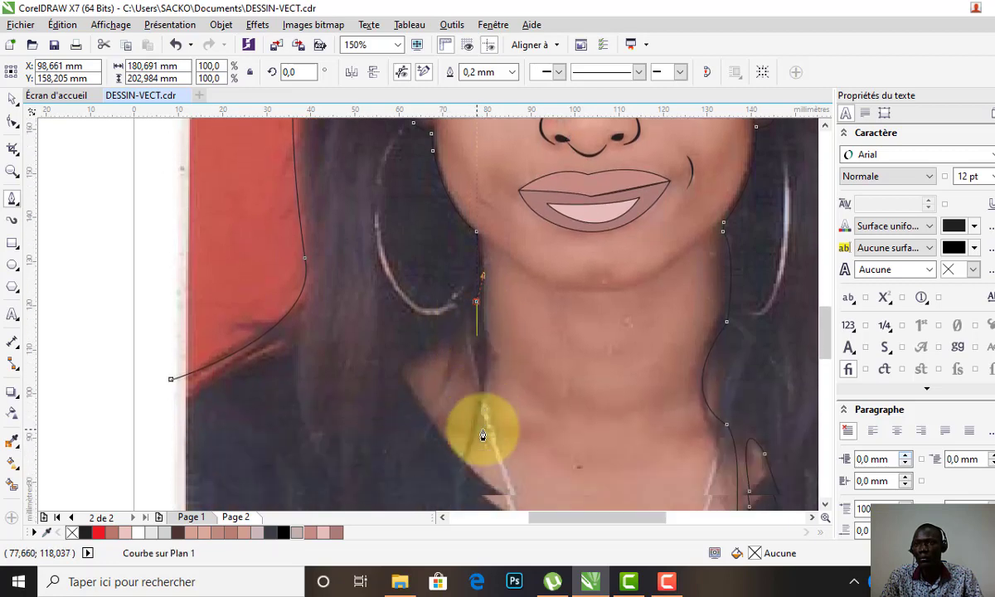
scroll(498, 382, down, 1)
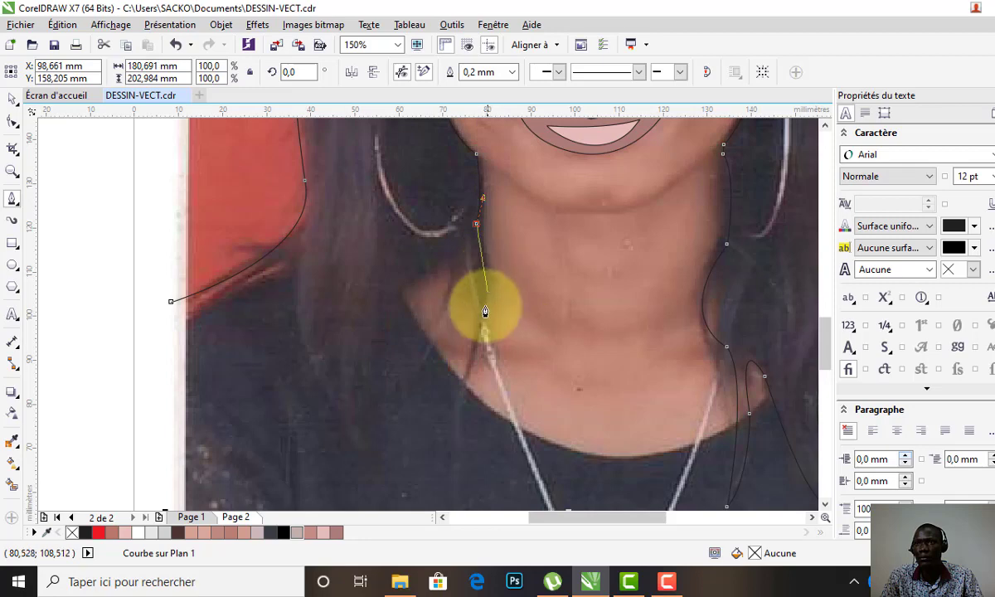
mouse_move(482, 333)
mouse_down()
mouse_move(466, 354)
mouse_move(482, 331)
mouse_up()
mouse_move(458, 411)
mouse_down()
mouse_move(450, 434)
mouse_move(459, 397)
mouse_up()
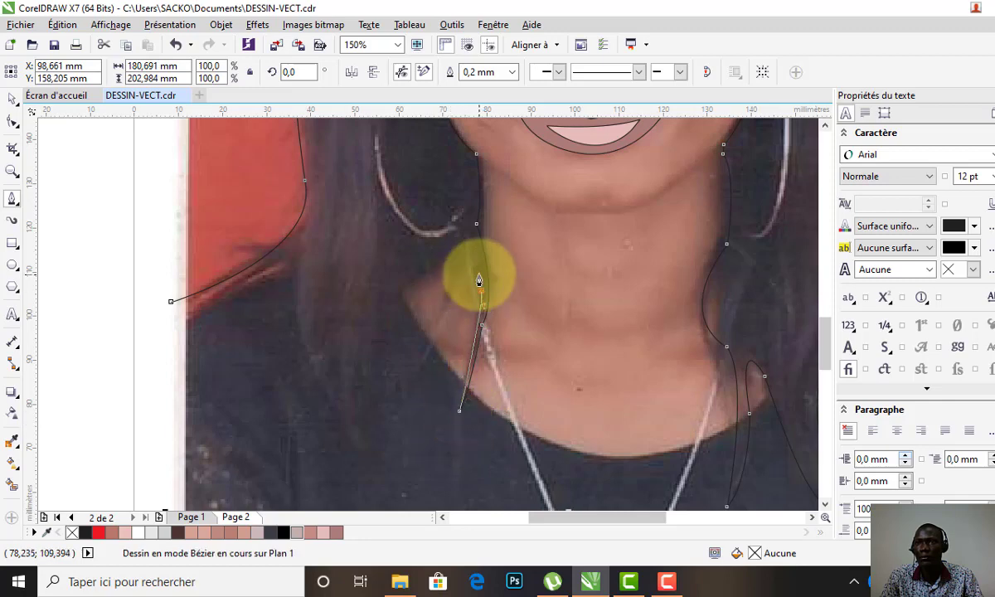
drag(479, 280, 480, 287)
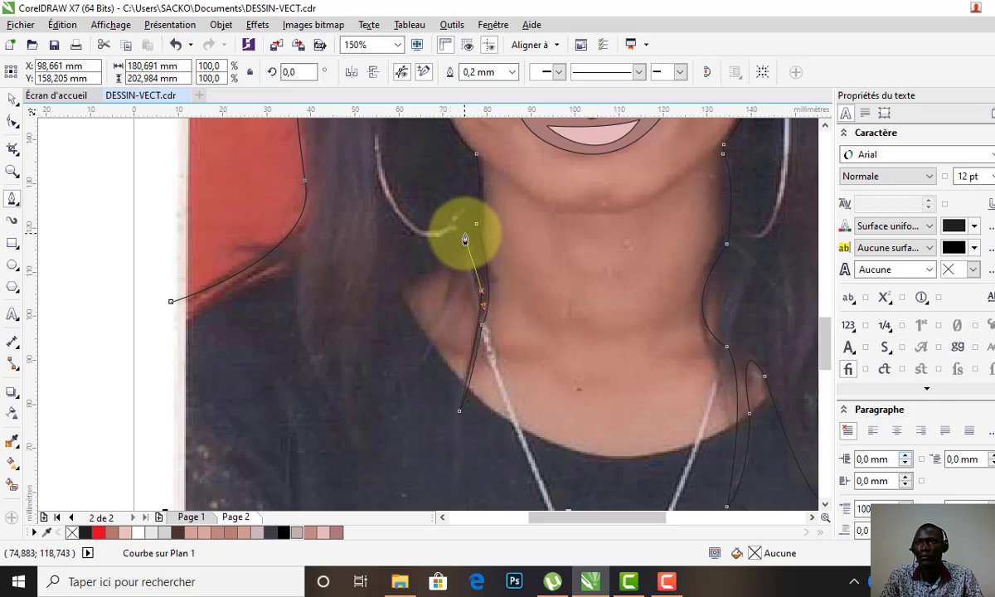
mouse_move(465, 233)
mouse_down()
mouse_move(449, 246)
mouse_move(453, 286)
mouse_up()
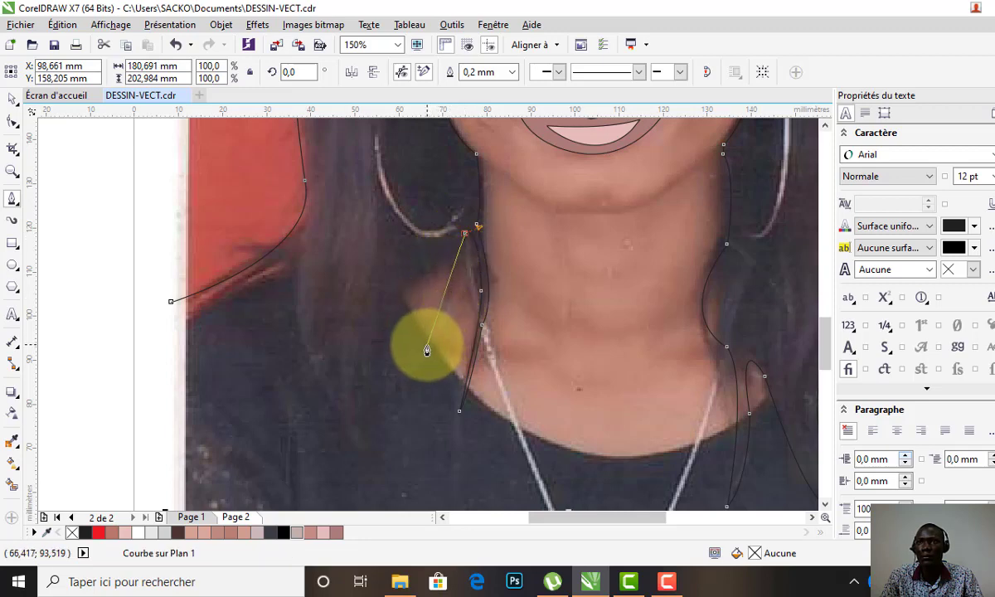
drag(424, 345, 368, 371)
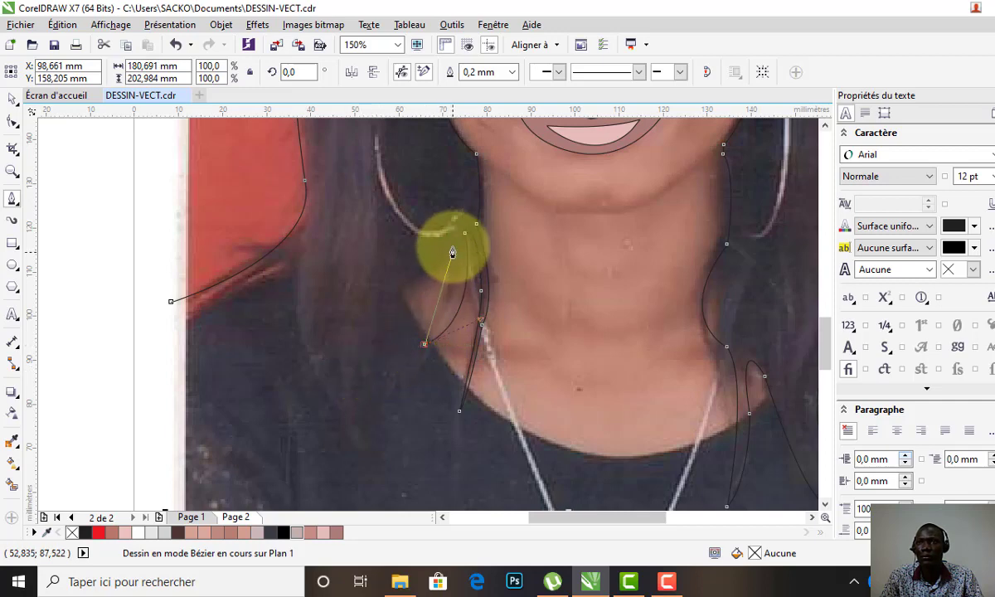
drag(453, 242, 420, 216)
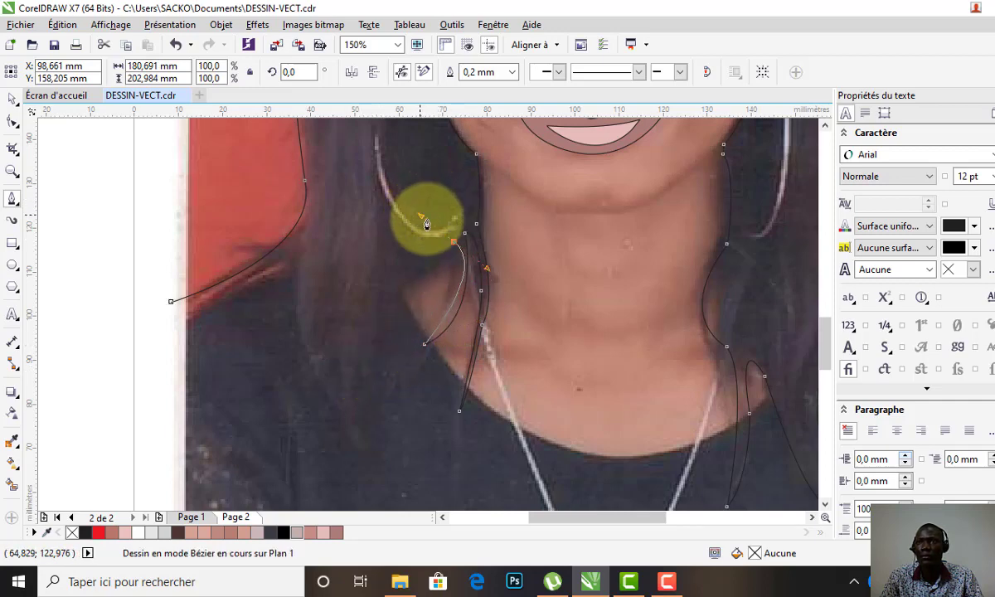
Continue the strand onto the left shoulder with corner nodes, ending at the left hair tip
click(454, 246)
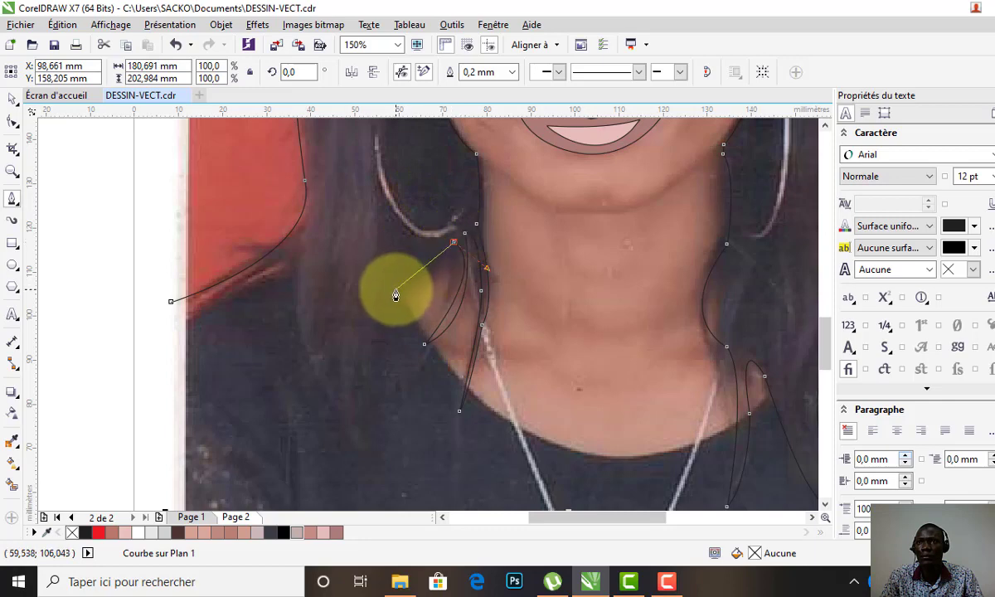
drag(396, 296, 389, 311)
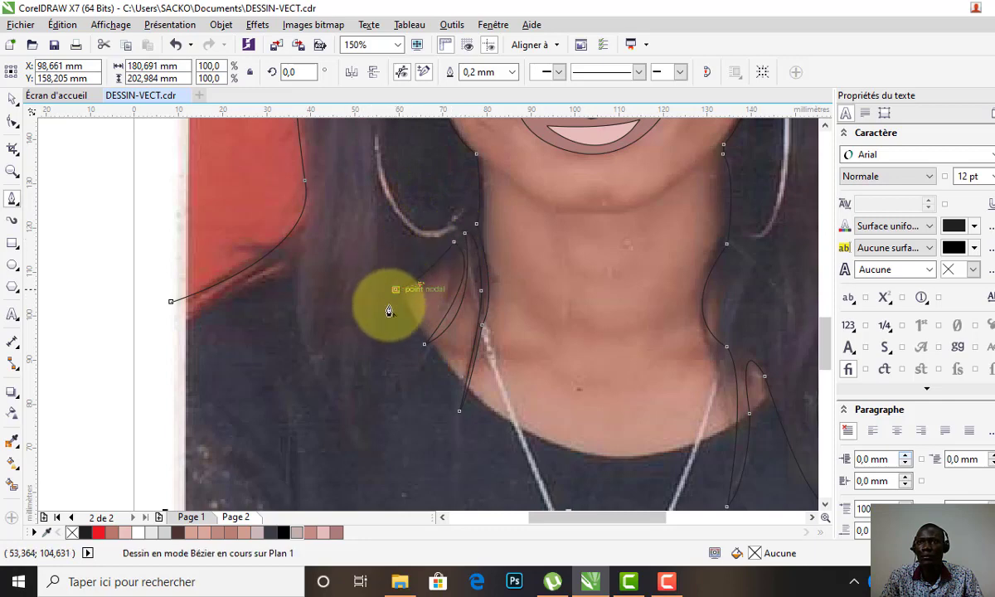
drag(368, 362, 348, 382)
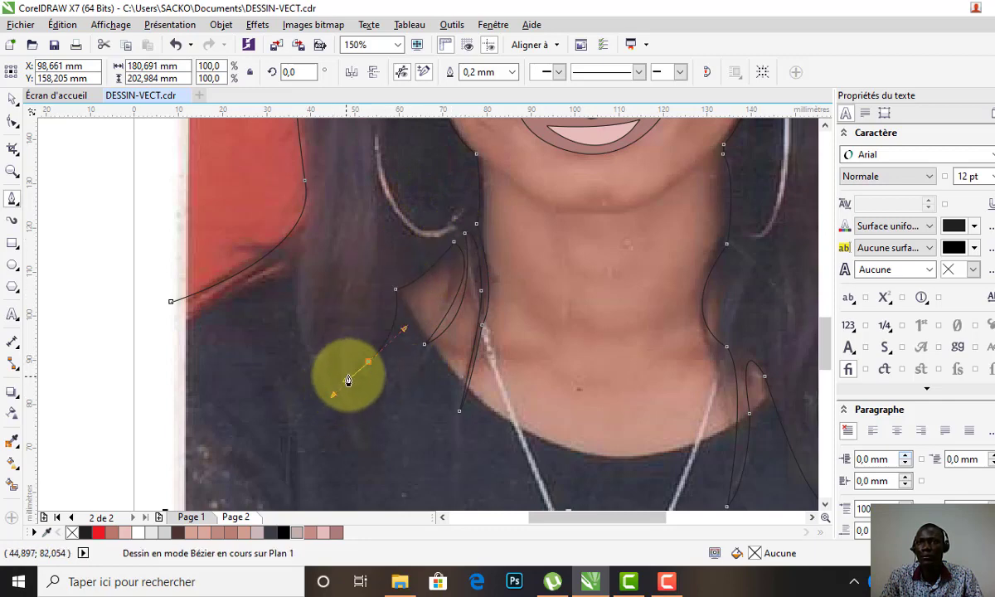
drag(366, 445, 392, 500)
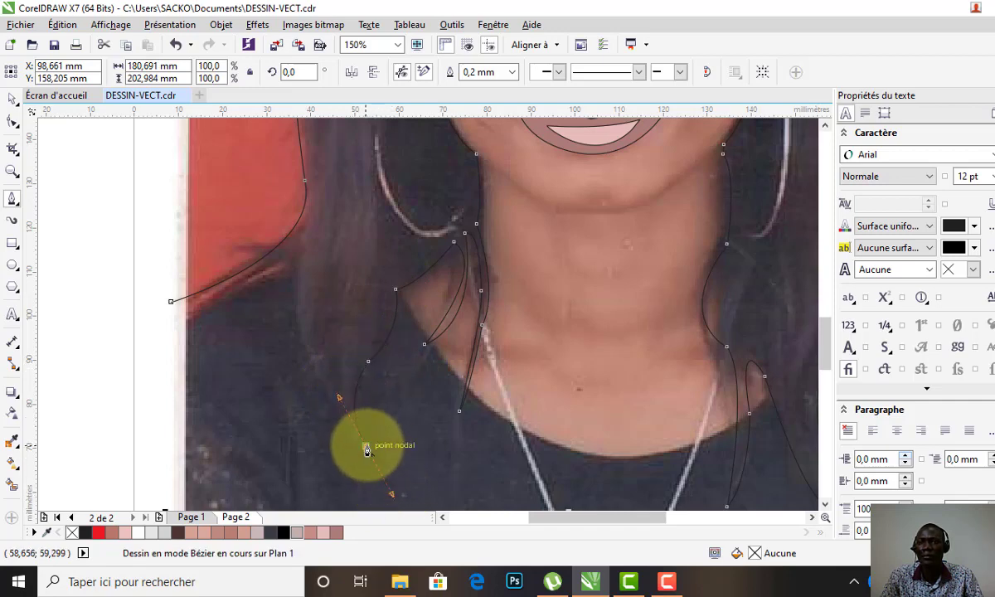
click(366, 445)
mouse_move(294, 274)
mouse_down()
mouse_move(304, 196)
mouse_move(295, 275)
mouse_up()
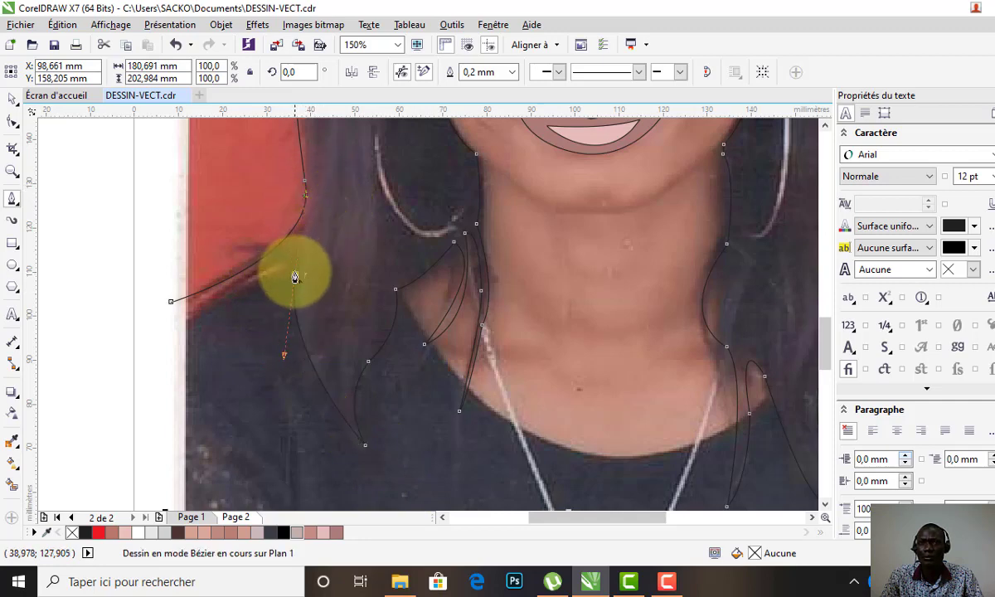
click(294, 274)
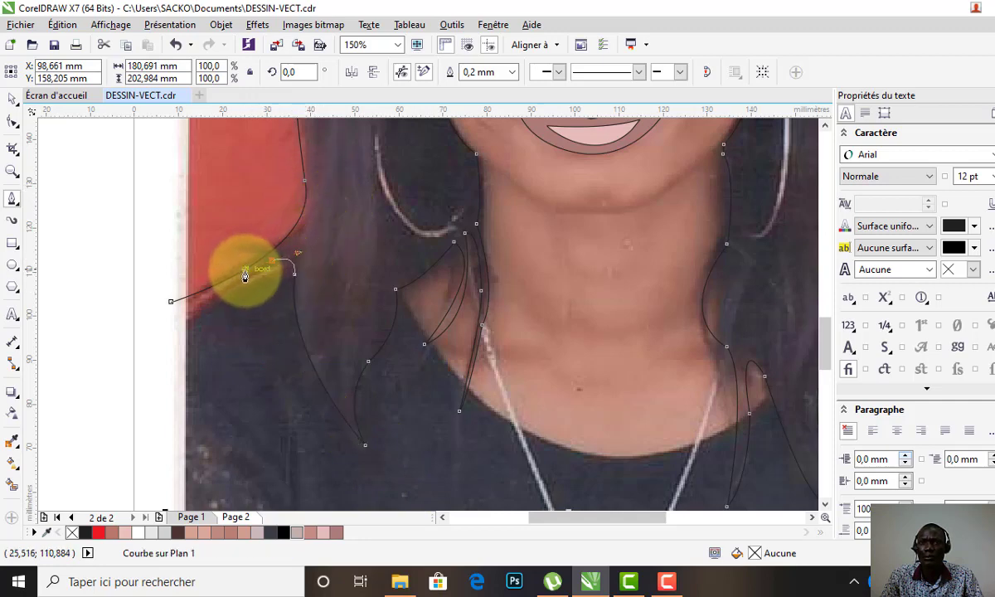
drag(271, 263, 193, 330)
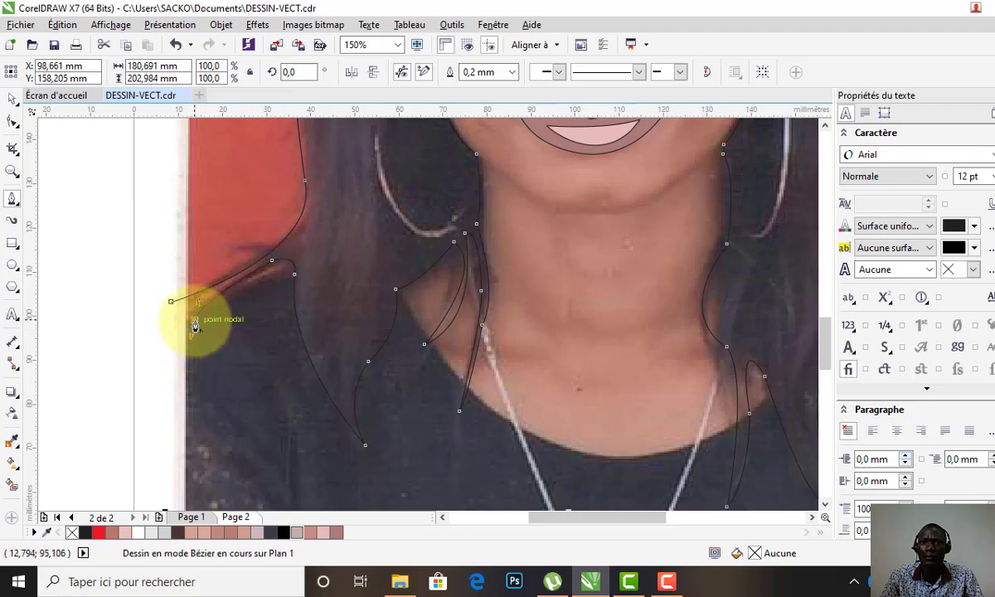
click(194, 321)
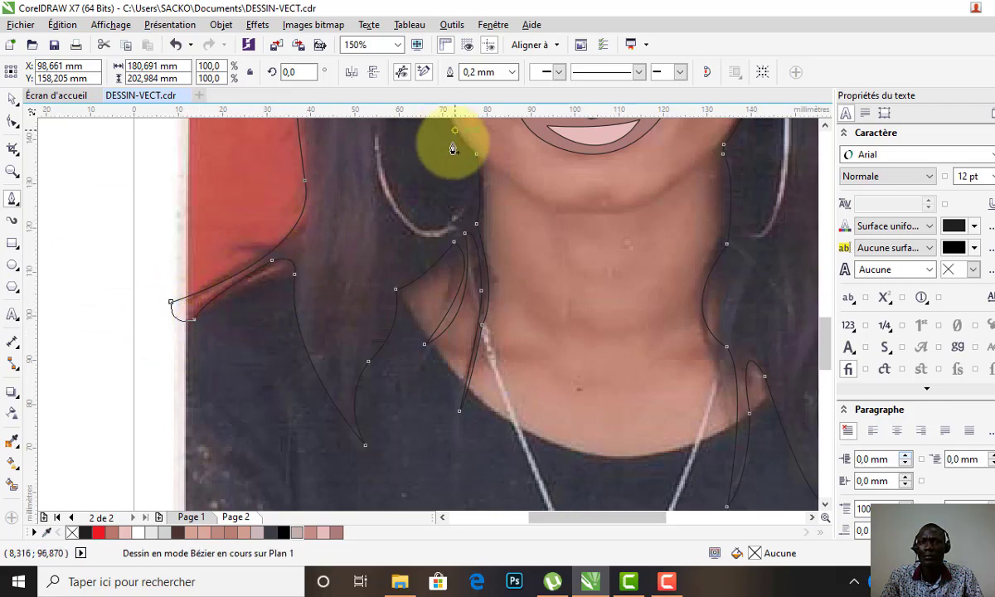
scroll(331, 295, down, 4)
scroll(402, 184, up, 1)
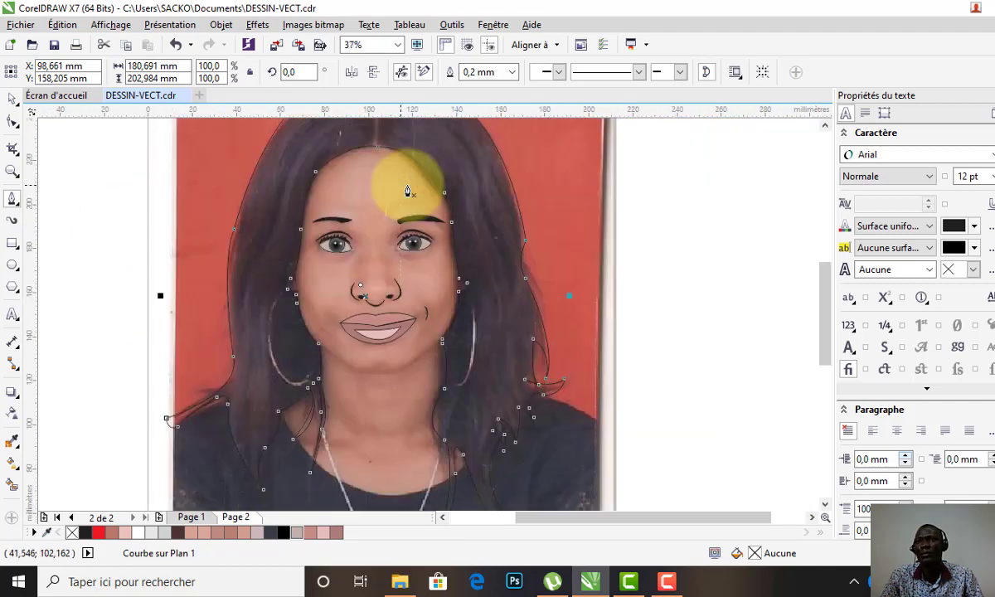
End the hair curve and trace the right earring hoop's inner arc up to its top
click(12, 100)
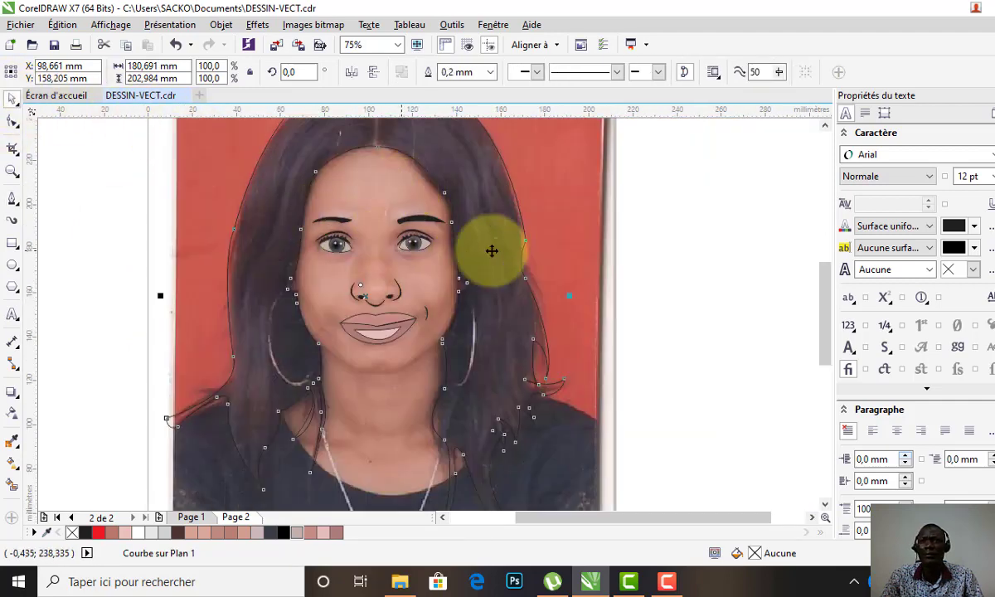
click(469, 319)
scroll(464, 364, up, 1)
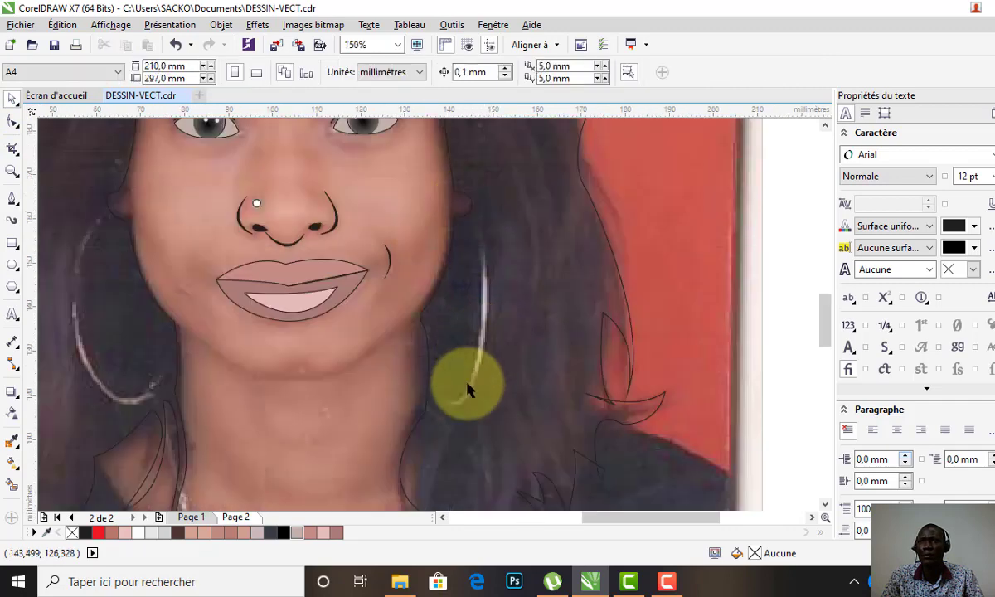
click(12, 198)
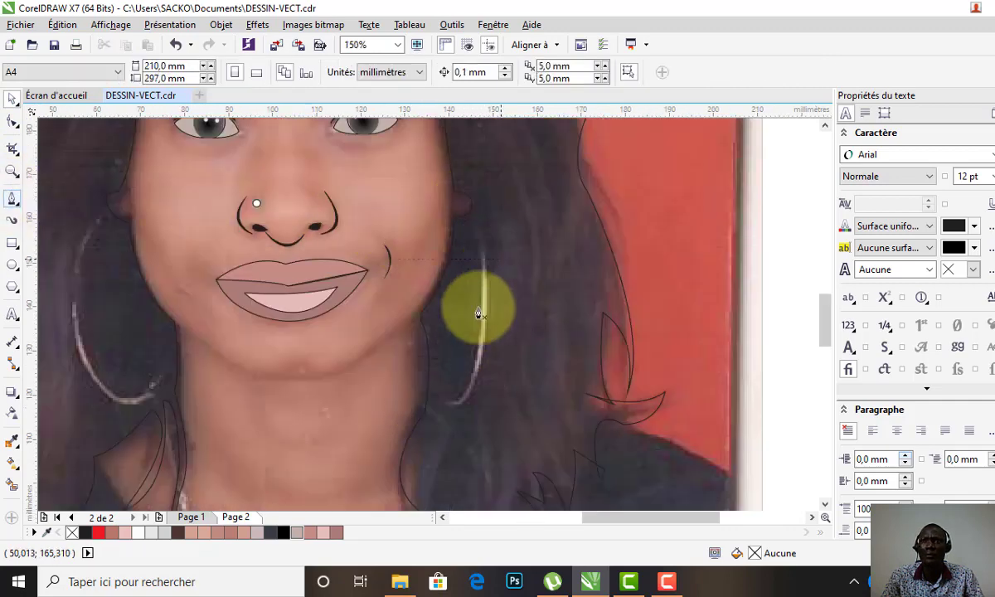
click(442, 398)
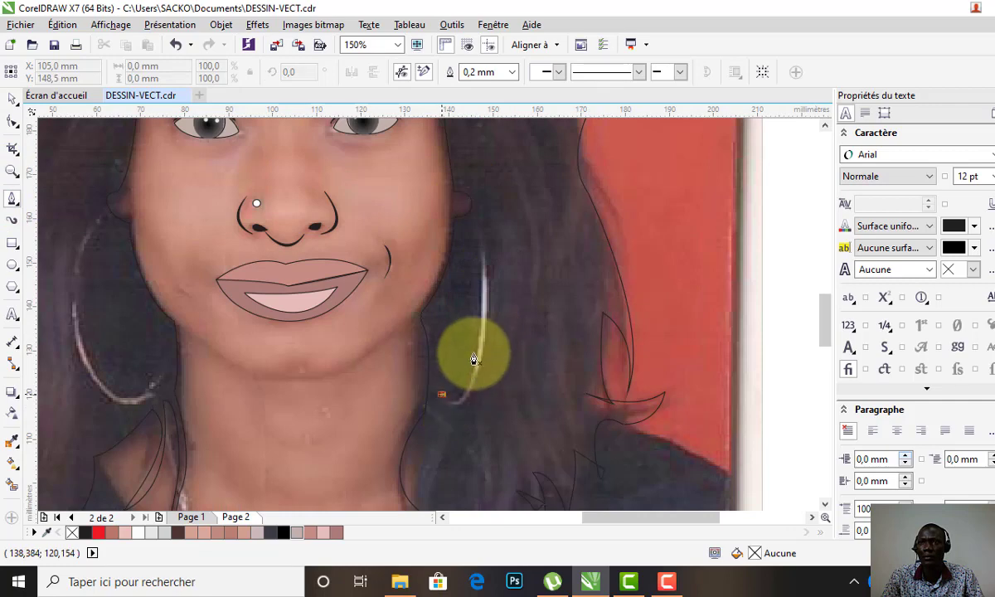
drag(474, 344, 489, 282)
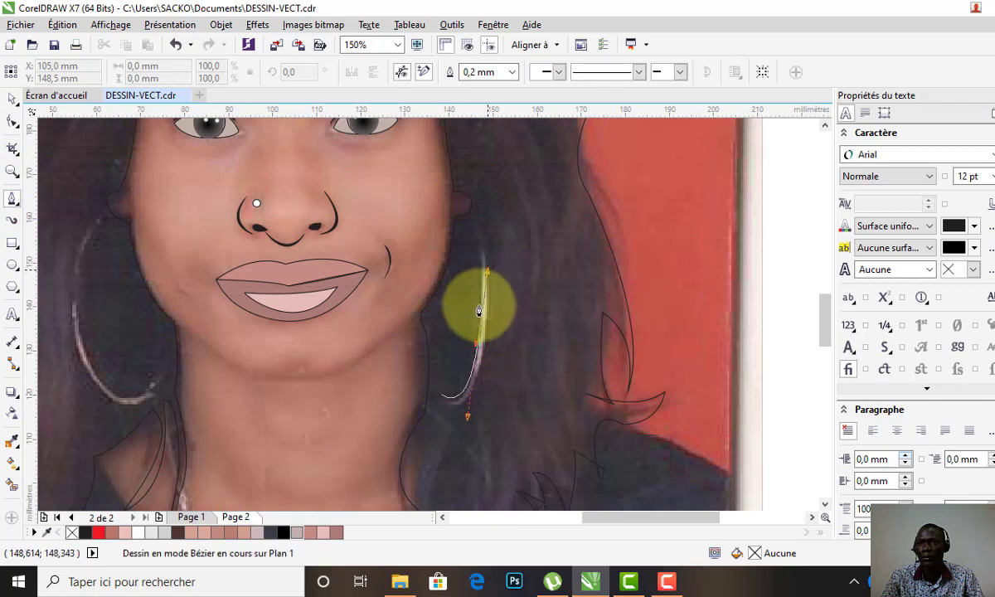
double_click(477, 344)
mouse_move(475, 349)
mouse_down()
mouse_move(467, 224)
mouse_move(442, 182)
mouse_up()
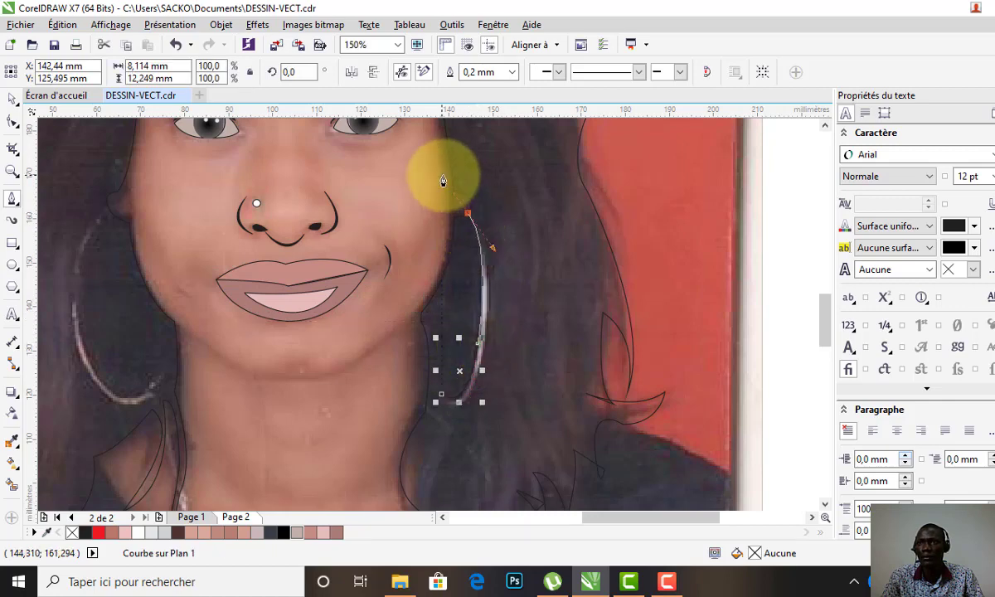
double_click(474, 218)
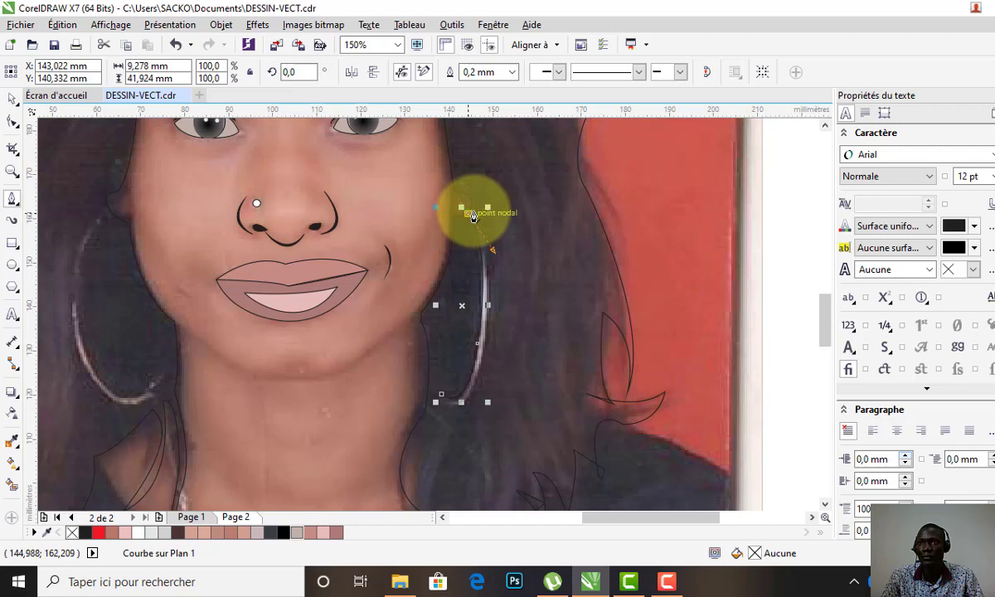
Trace the earring's outer edge and bottom, then fill it with sampled grey #B1A7A6
click(473, 216)
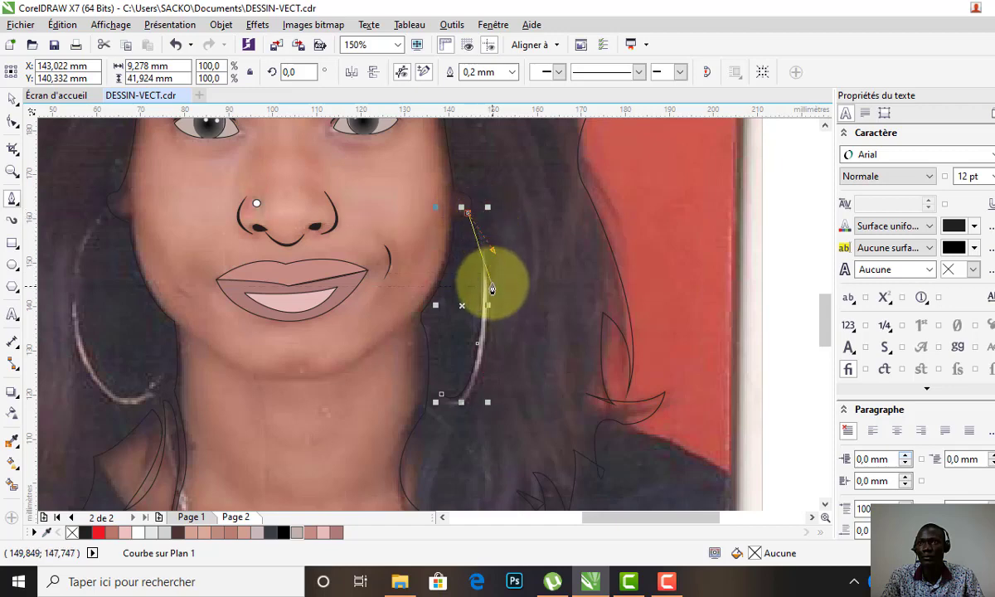
drag(491, 287, 495, 371)
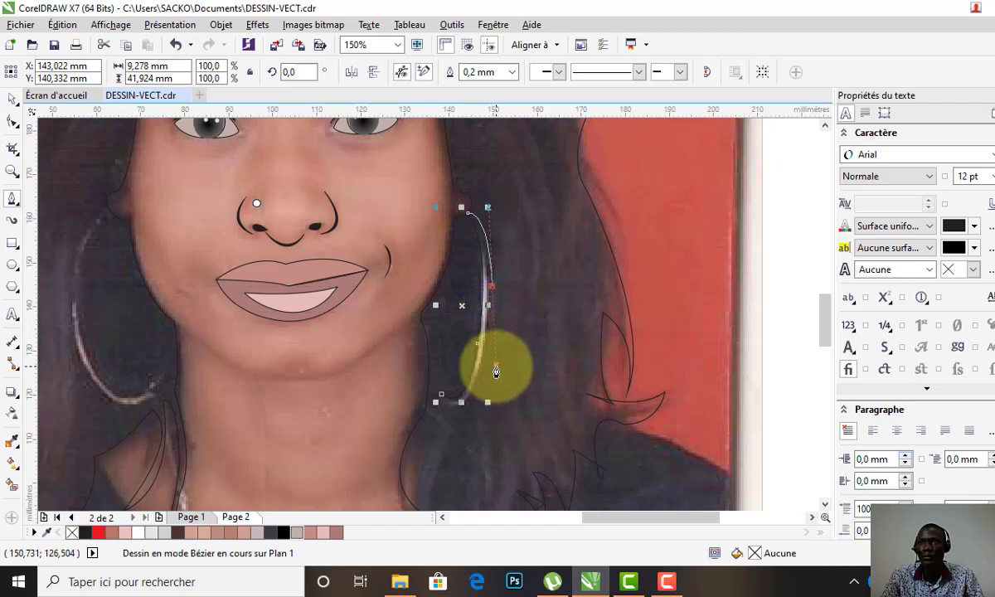
double_click(492, 287)
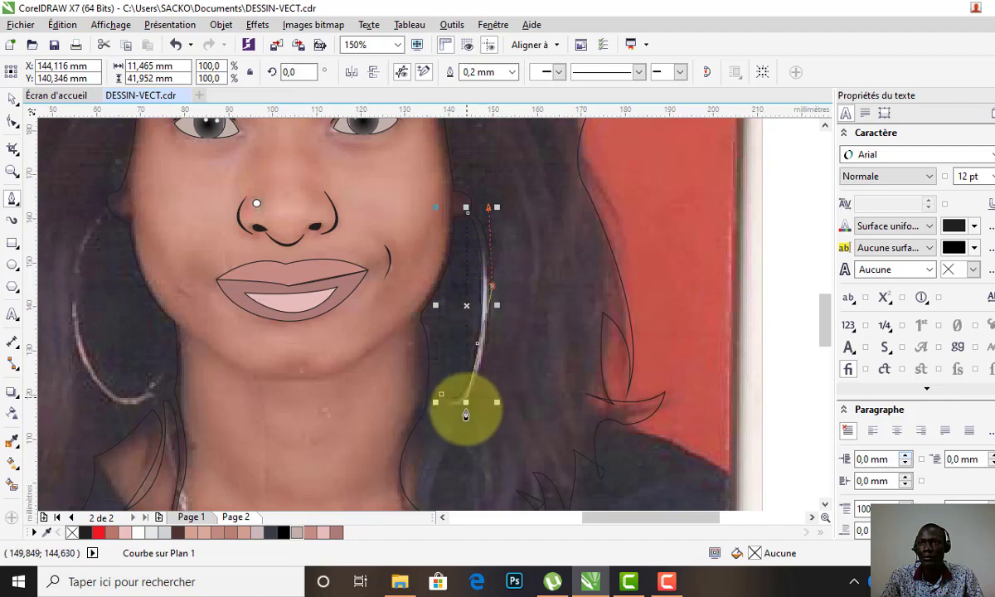
drag(466, 414, 439, 446)
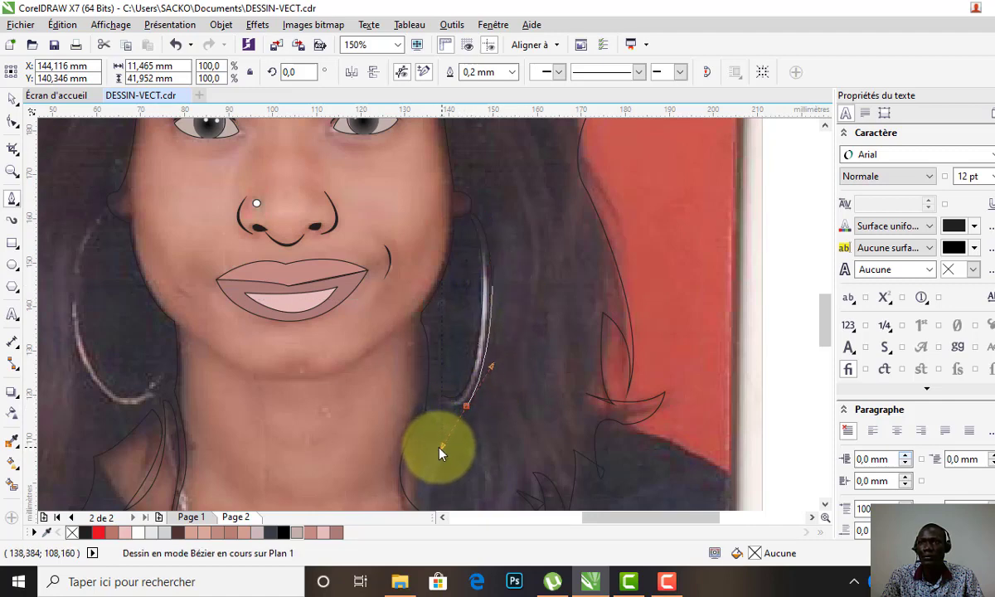
mouse_move(439, 451)
mouse_down()
mouse_move(462, 407)
mouse_move(440, 420)
mouse_up()
double_click(462, 407)
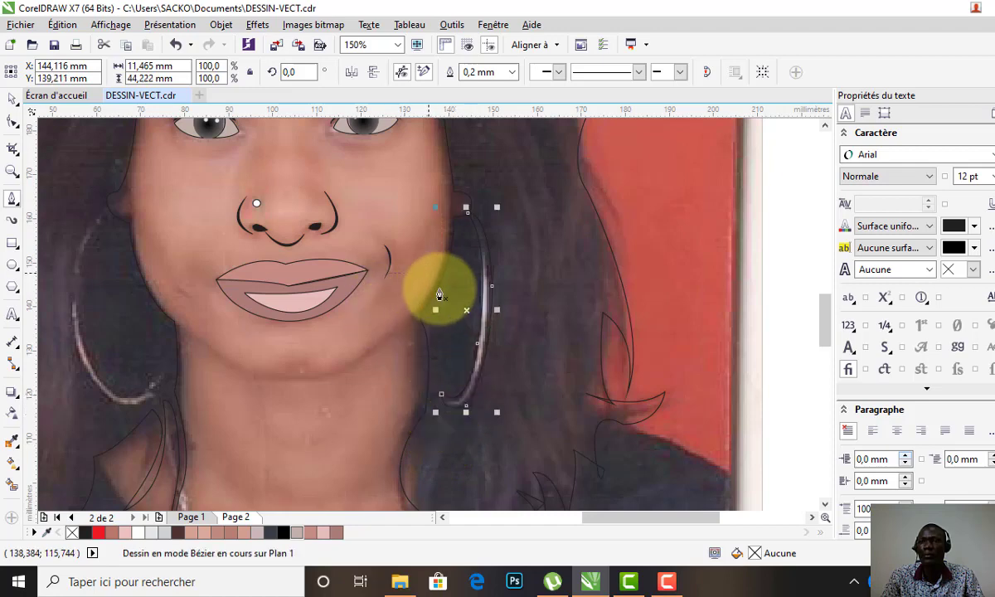
key(Escape)
click(12, 439)
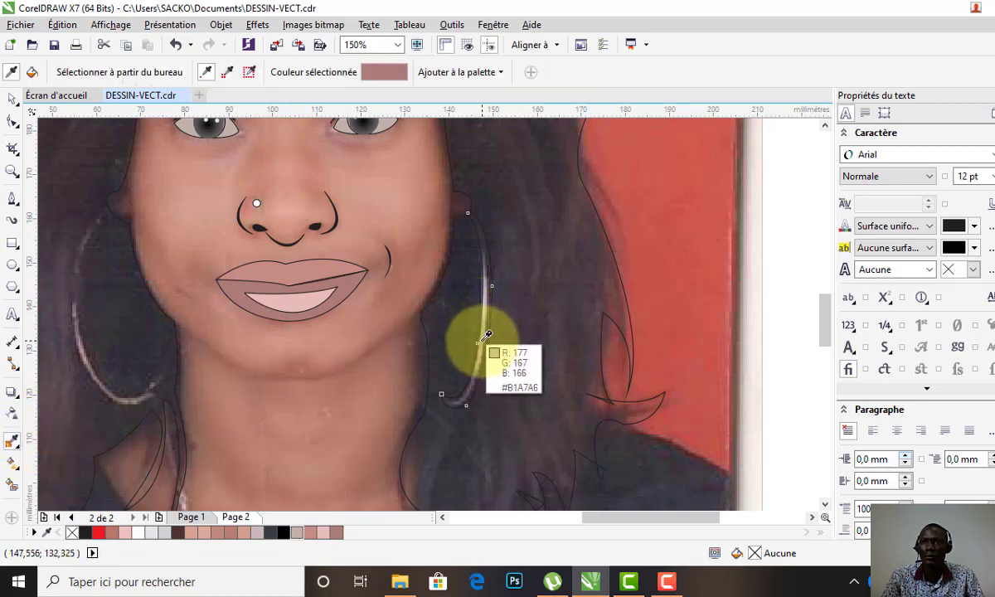
click(484, 334)
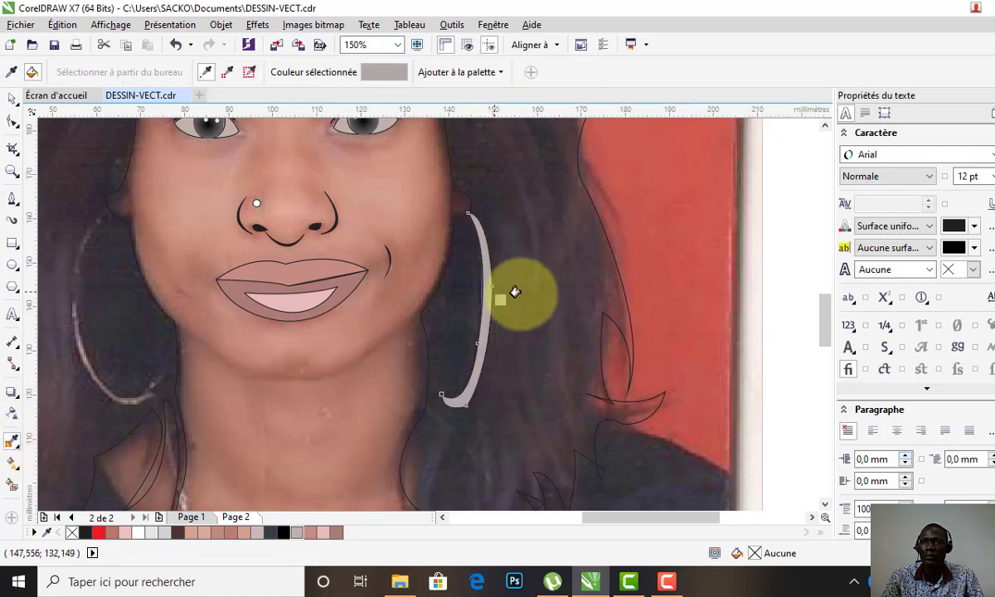
click(11, 99)
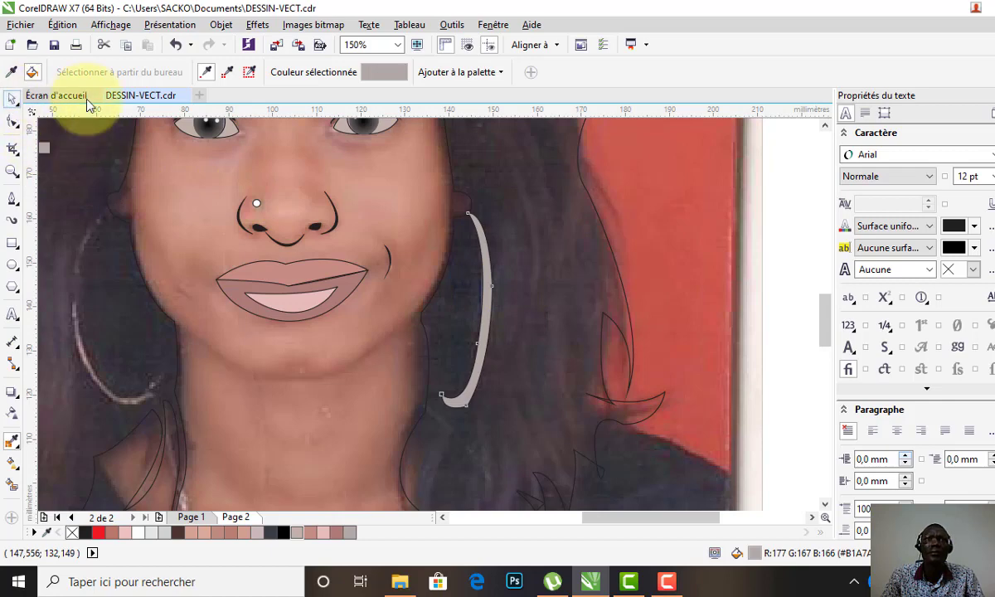
Begin a Bézier outline of the left hoop earring from its top down around its bottom tip
click(666, 233)
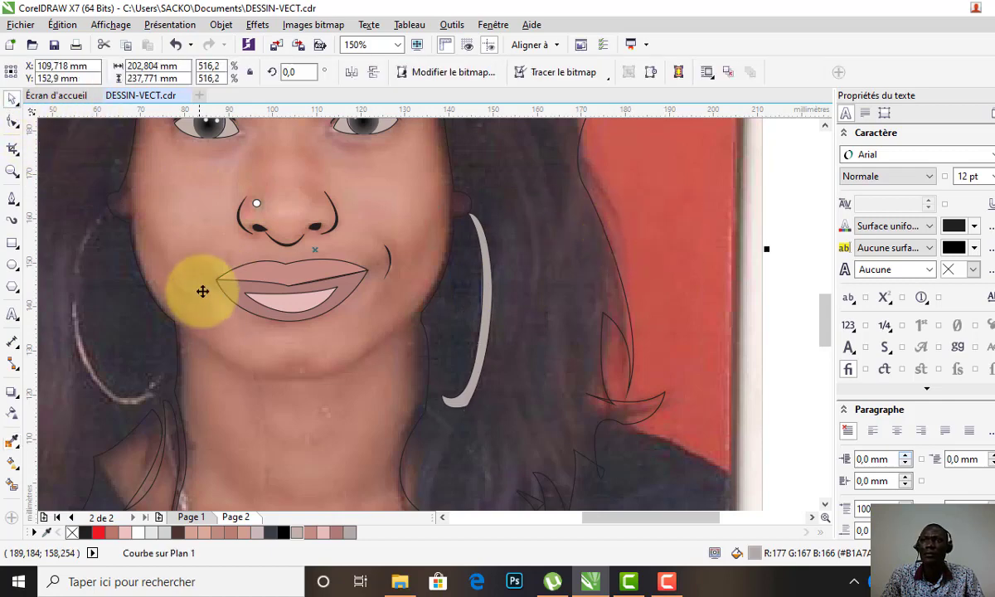
click(136, 321)
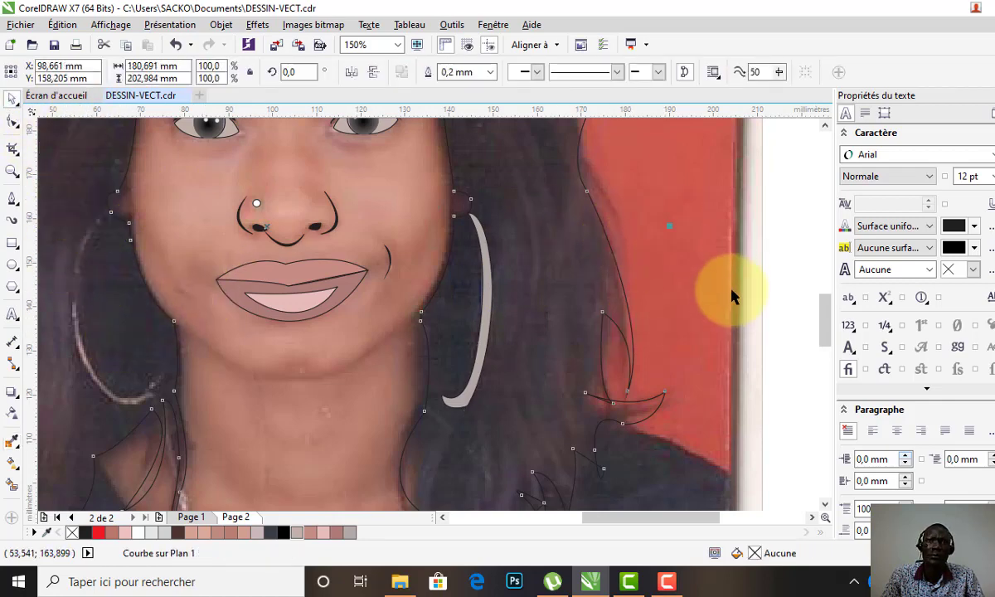
click(680, 264)
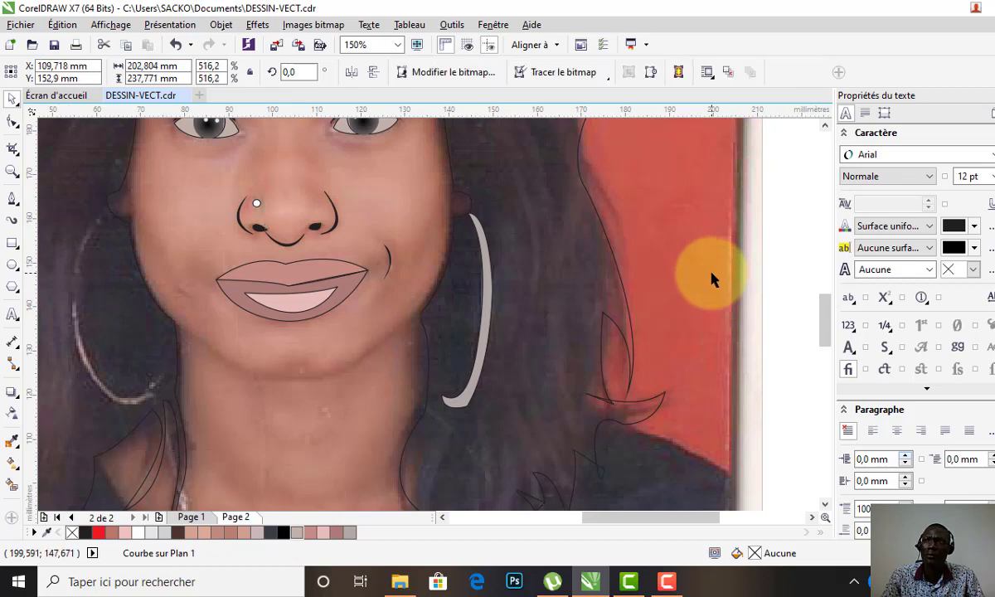
click(12, 198)
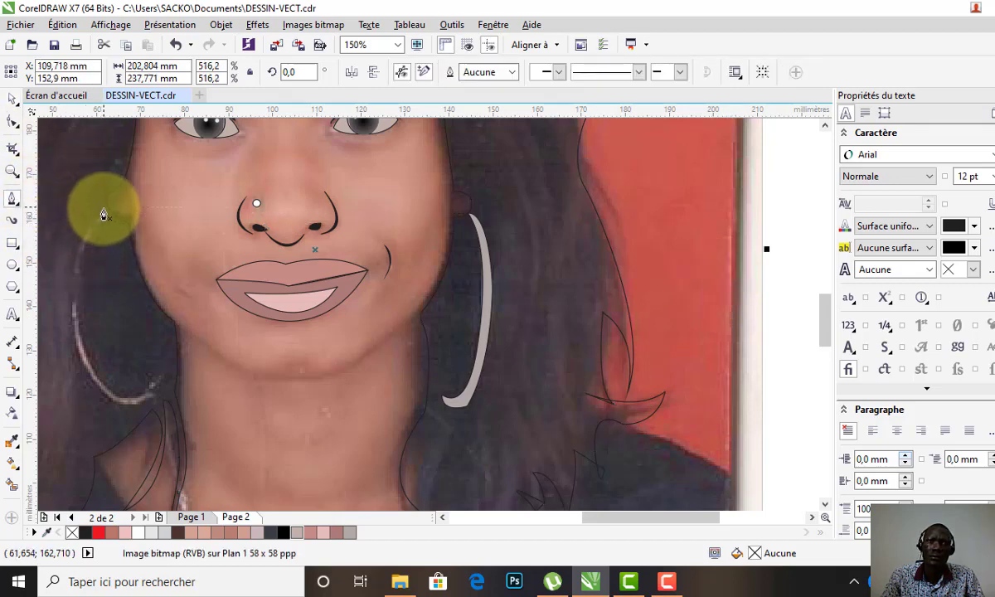
click(103, 208)
drag(72, 323, 90, 409)
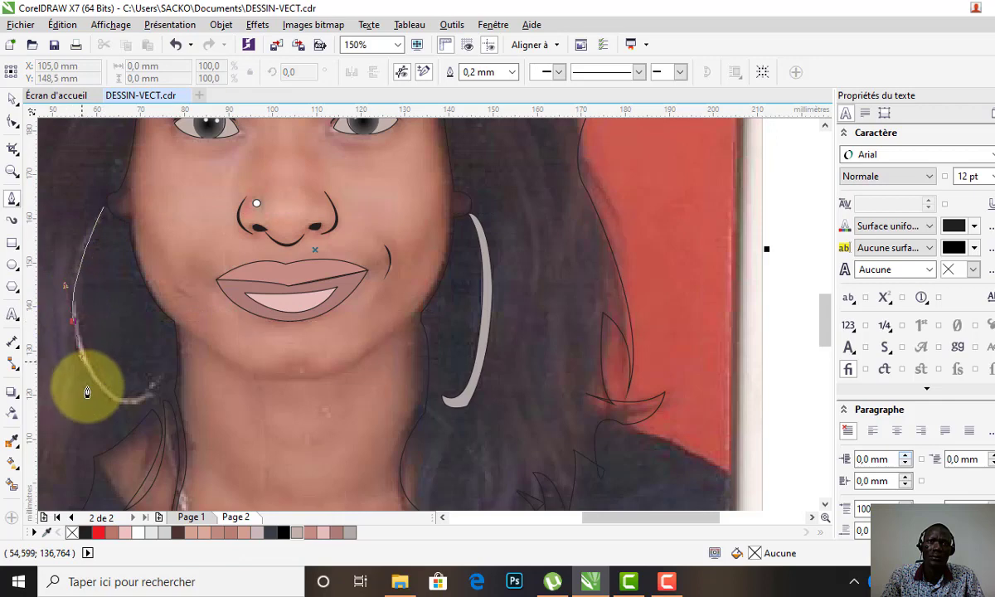
key(space)
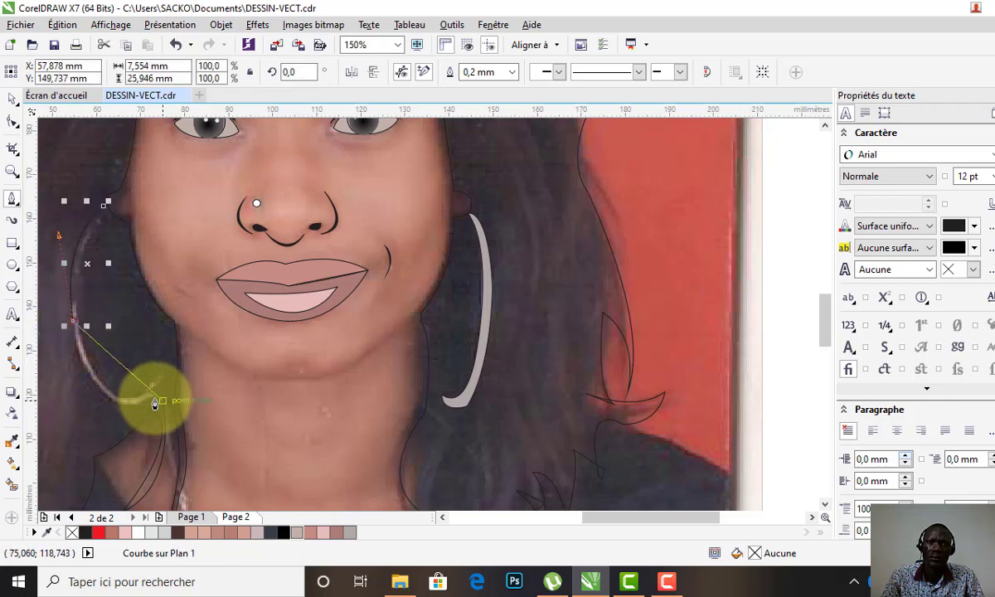
mouse_move(155, 402)
mouse_down()
mouse_move(237, 373)
mouse_move(222, 360)
mouse_up()
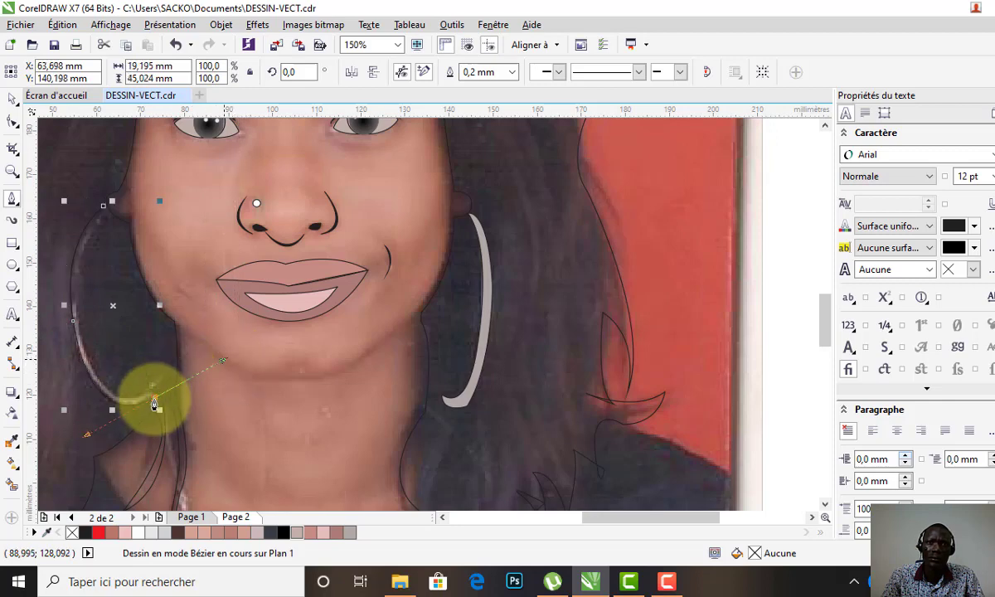
double_click(155, 400)
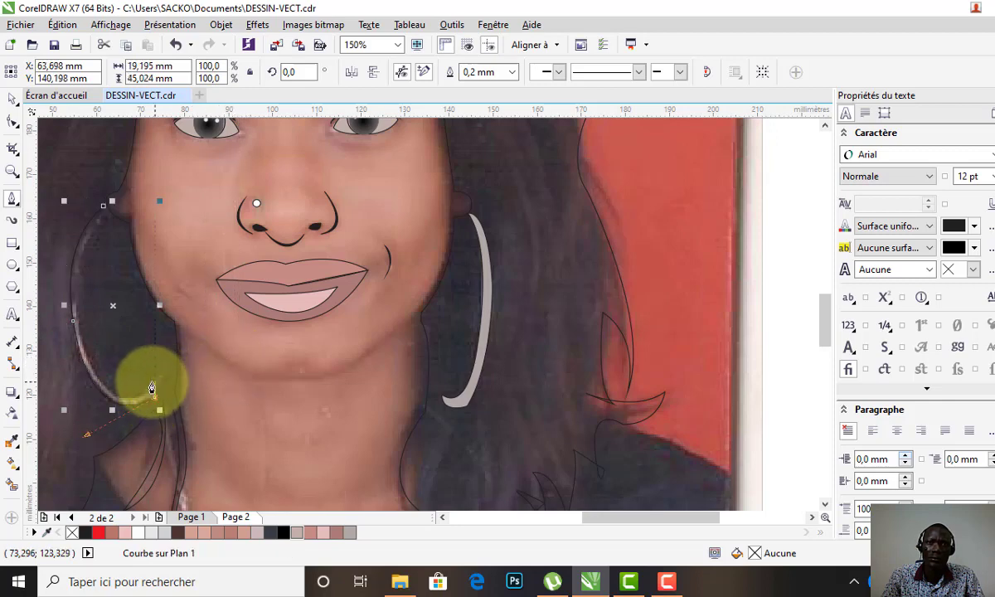
Run the earring outline back up and close it at its starting point
drag(151, 387, 92, 374)
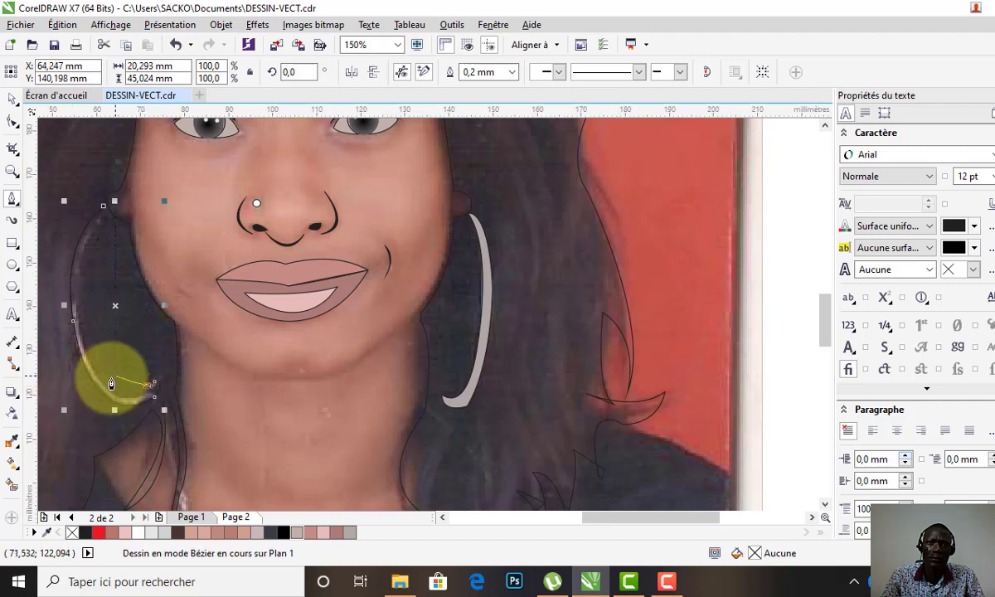
mouse_move(72, 315)
mouse_down()
mouse_move(57, 317)
mouse_move(87, 352)
mouse_up()
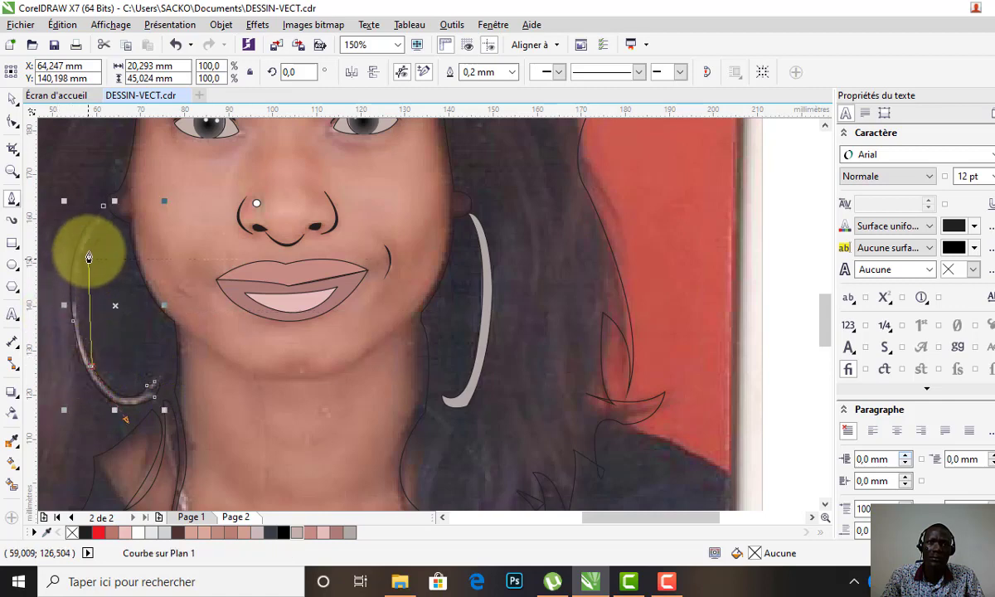
mouse_move(98, 225)
mouse_down()
mouse_move(144, 181)
mouse_move(100, 233)
mouse_up()
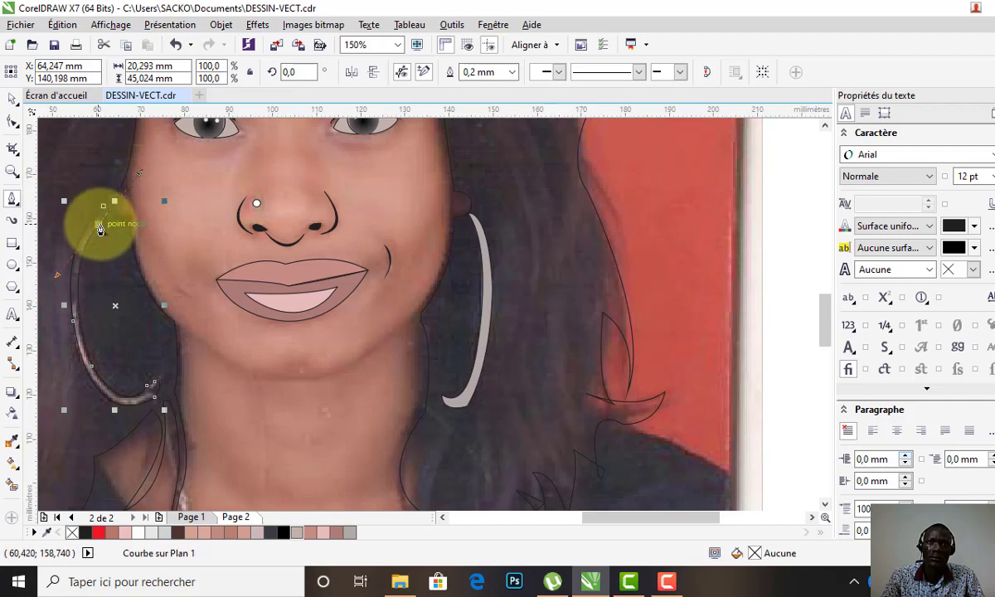
click(102, 214)
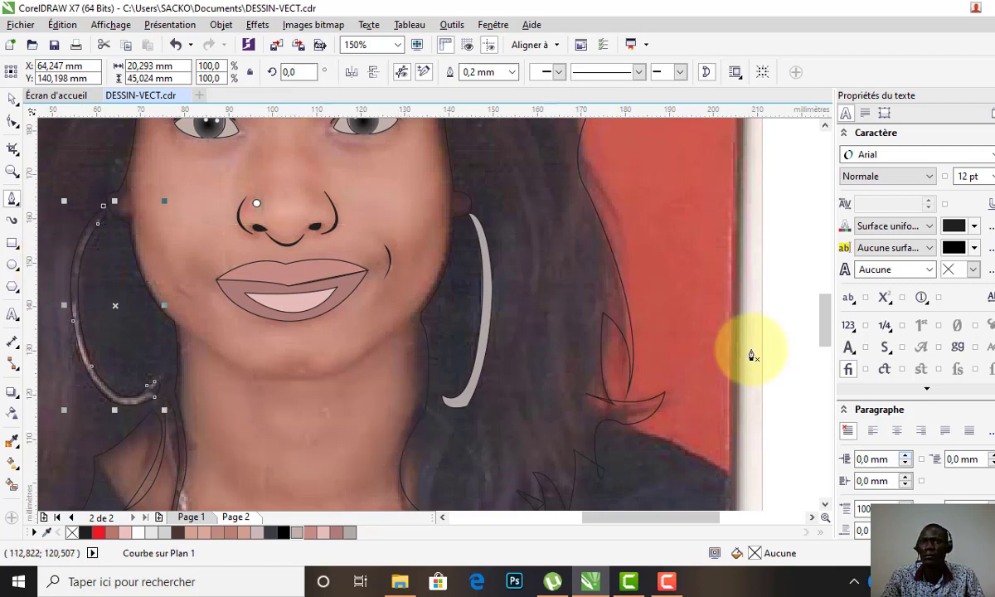
Fill the left earring with white, then deselect it and zoom out
click(138, 532)
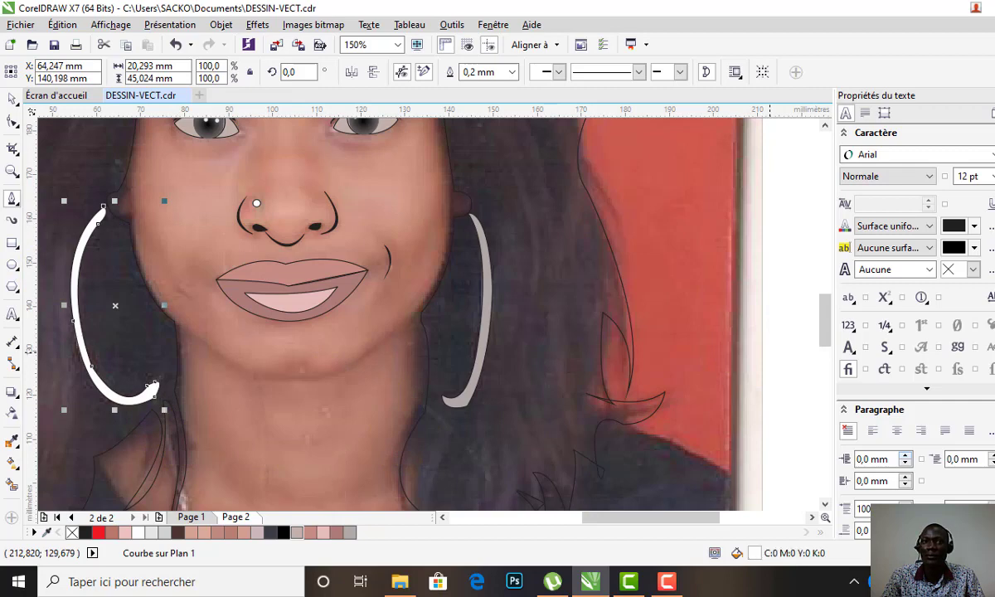
click(151, 532)
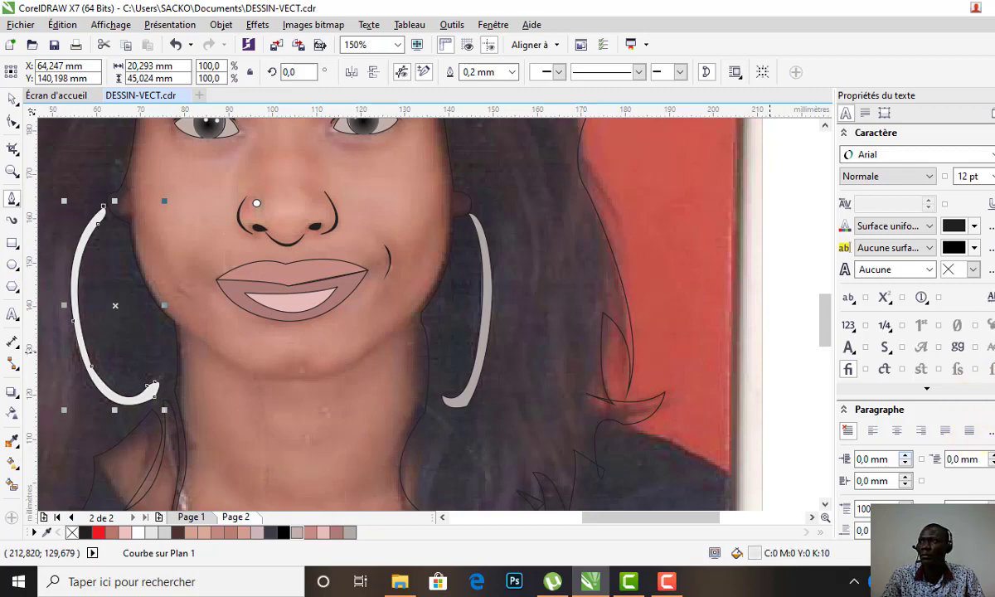
click(137, 532)
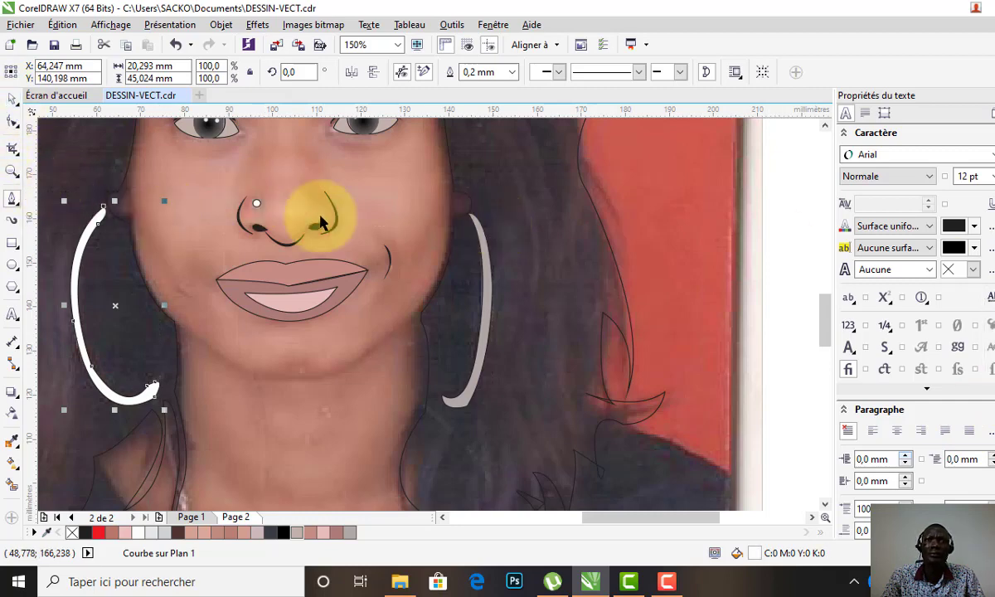
click(696, 249)
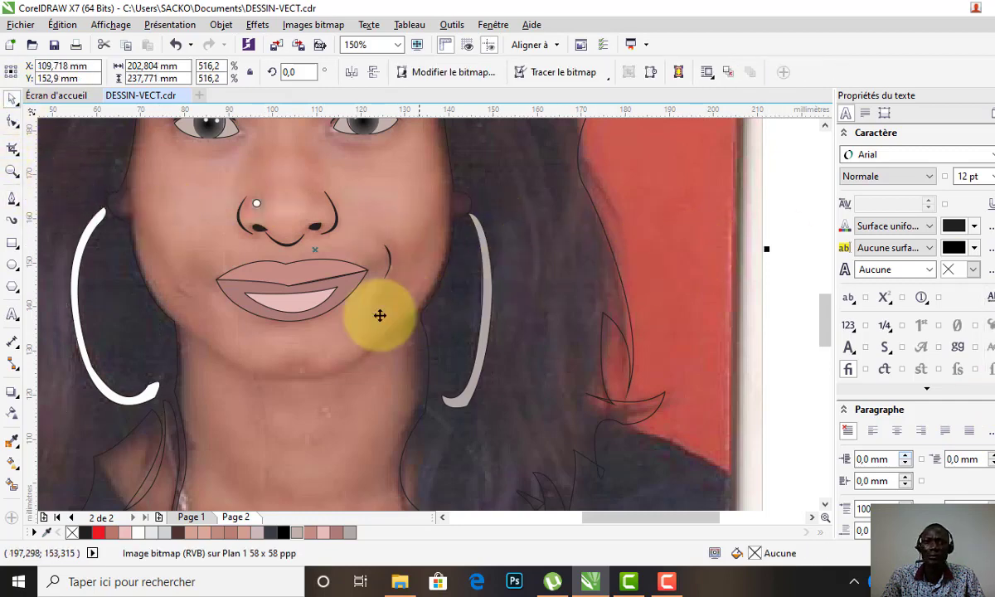
scroll(316, 369, down, 2)
scroll(324, 294, down, 2)
scroll(323, 293, up, 2)
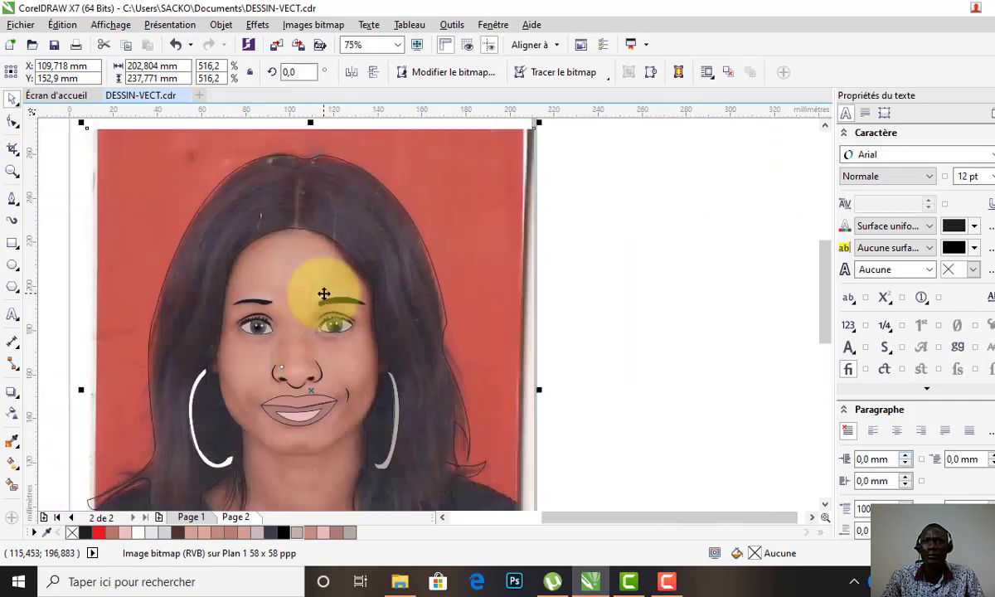
Draw the hair-parting line from the top of the head down to the hairline
click(620, 269)
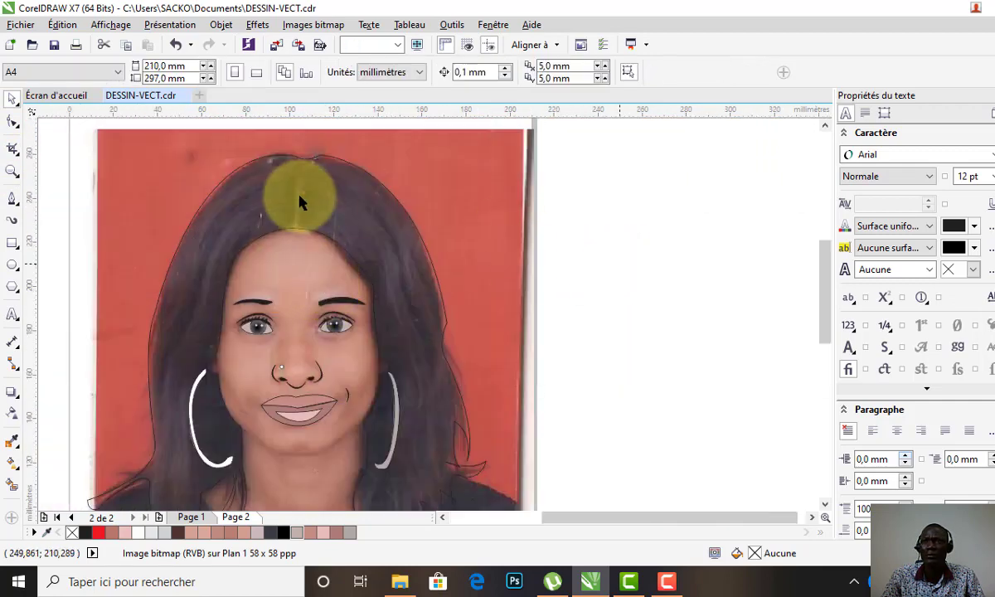
click(12, 198)
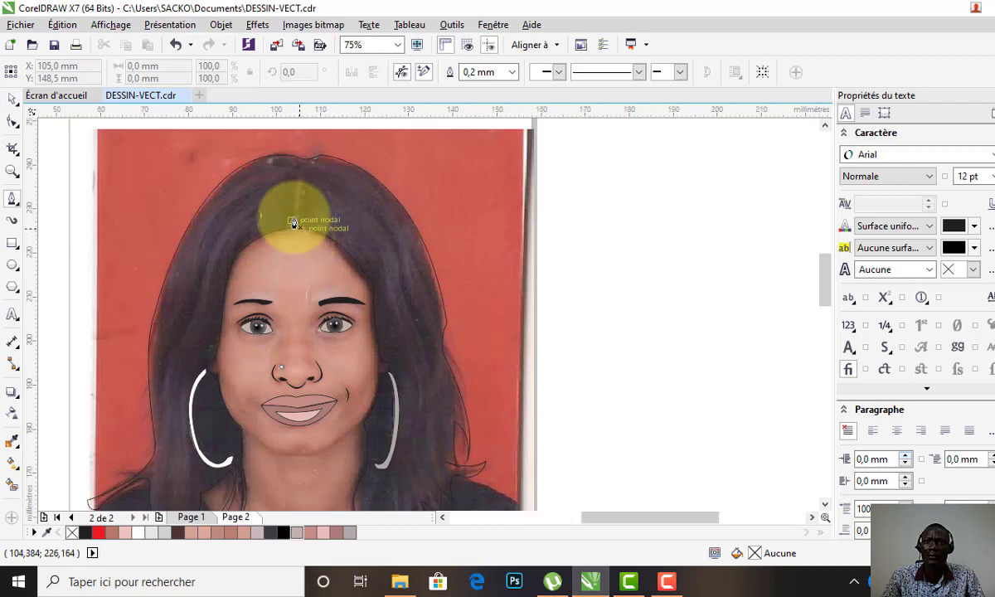
scroll(294, 240, up, 2)
scroll(398, 239, up, 2)
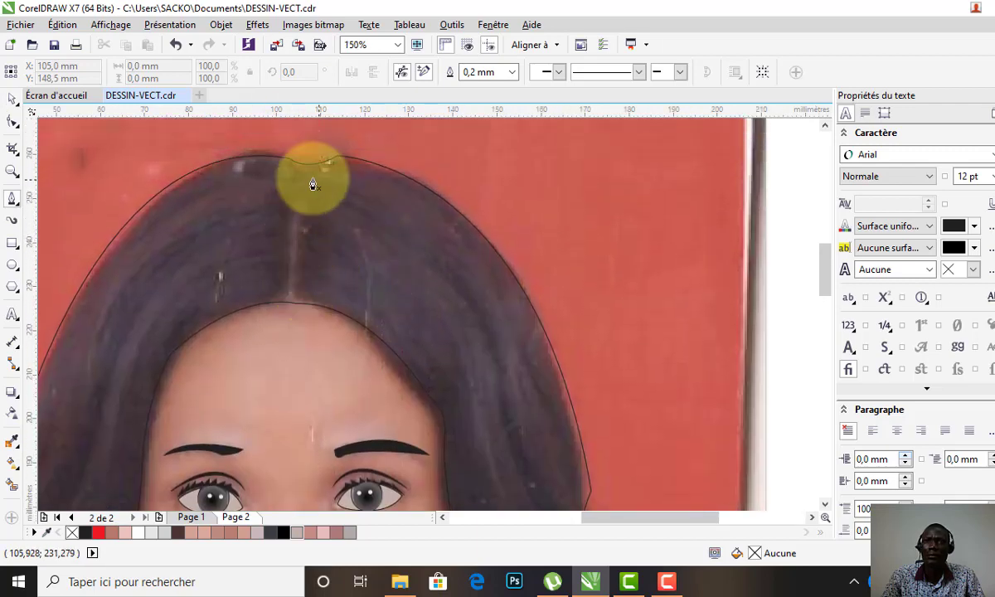
click(322, 163)
drag(296, 303, 296, 361)
click(292, 305)
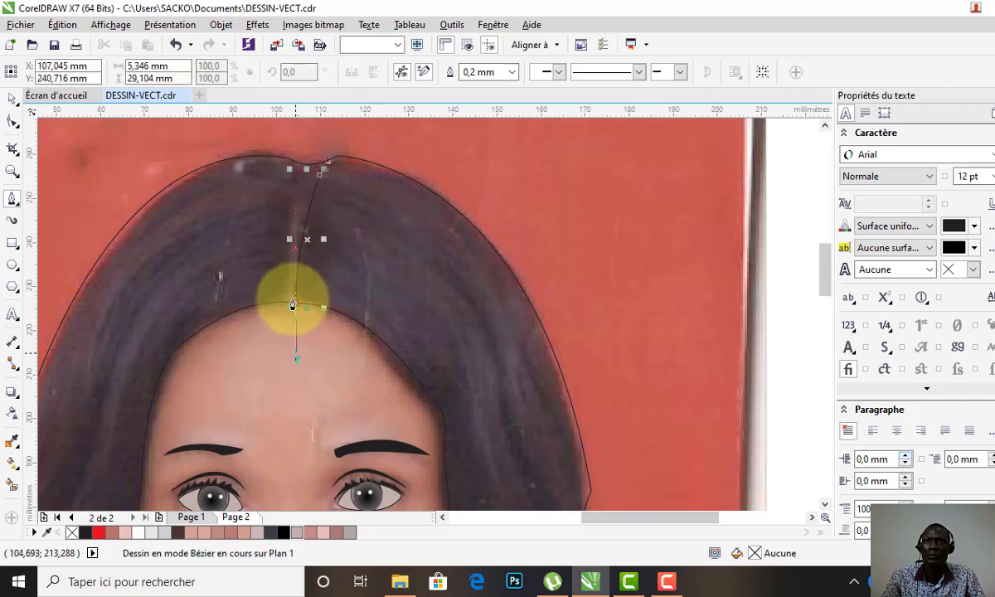
double_click(297, 309)
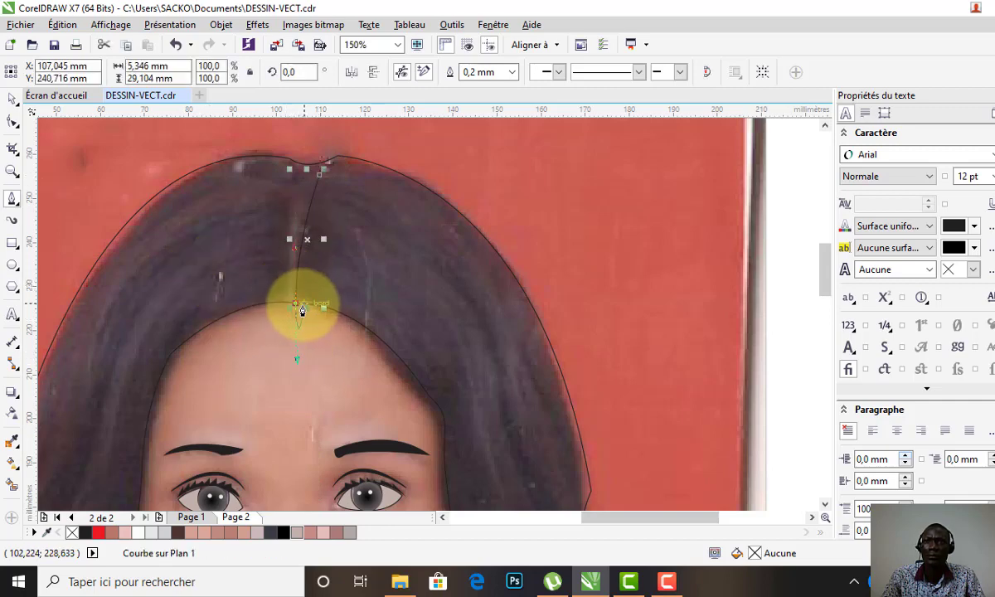
Reshape the parting curve and close the narrow shape back at its top node
drag(288, 295, 285, 281)
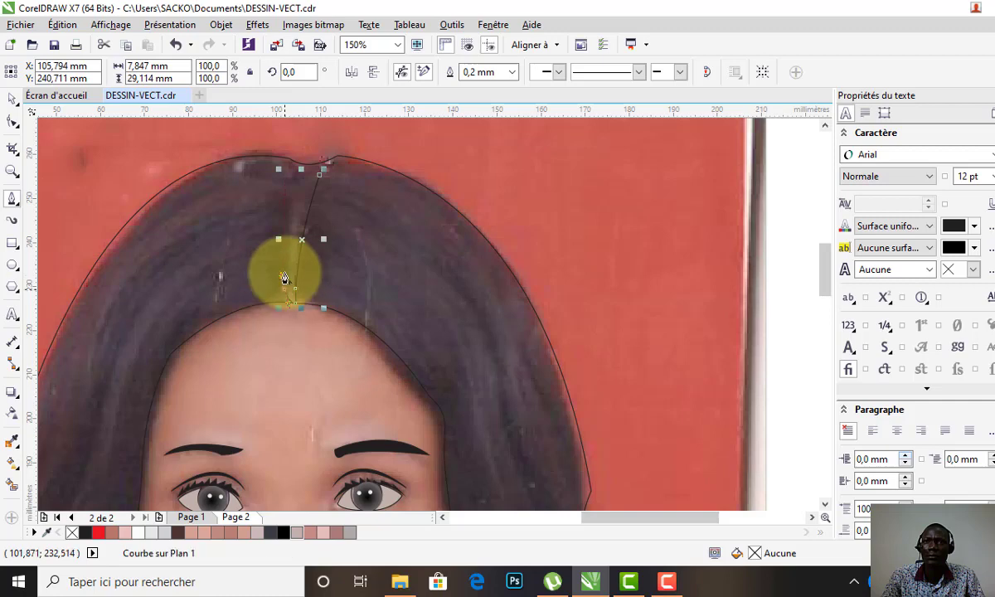
click(302, 184)
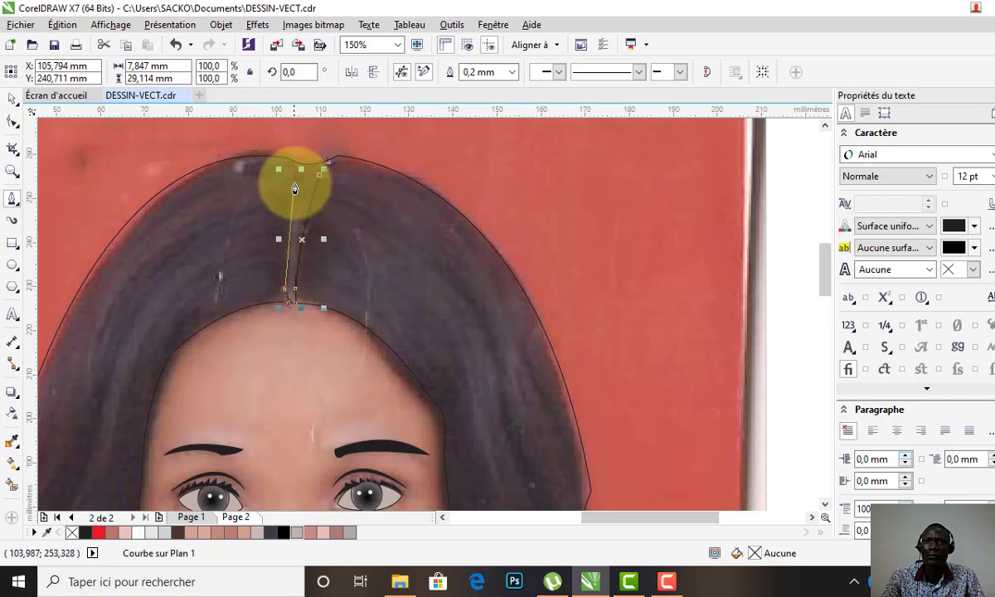
drag(294, 174, 301, 166)
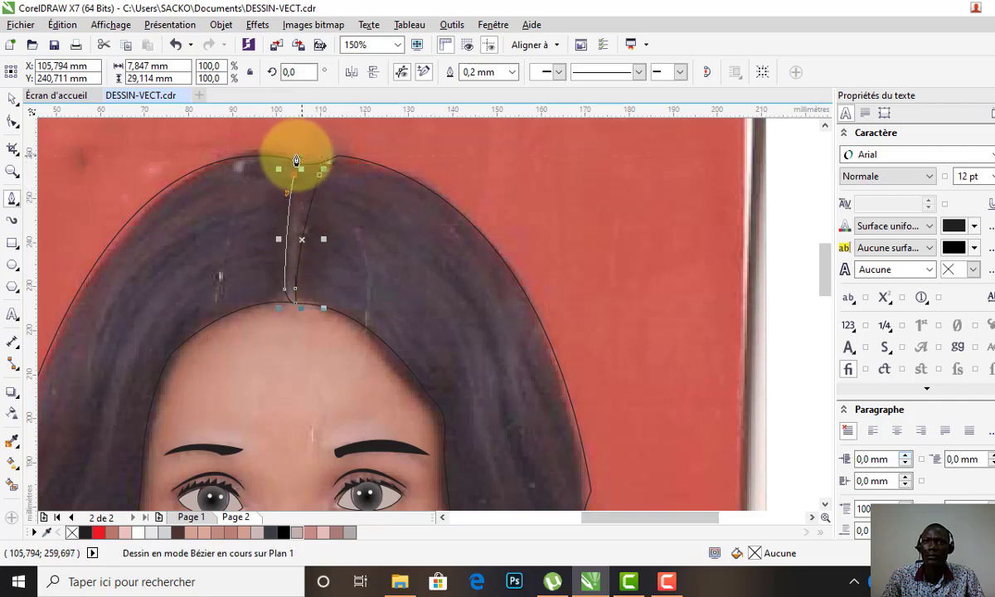
click(291, 167)
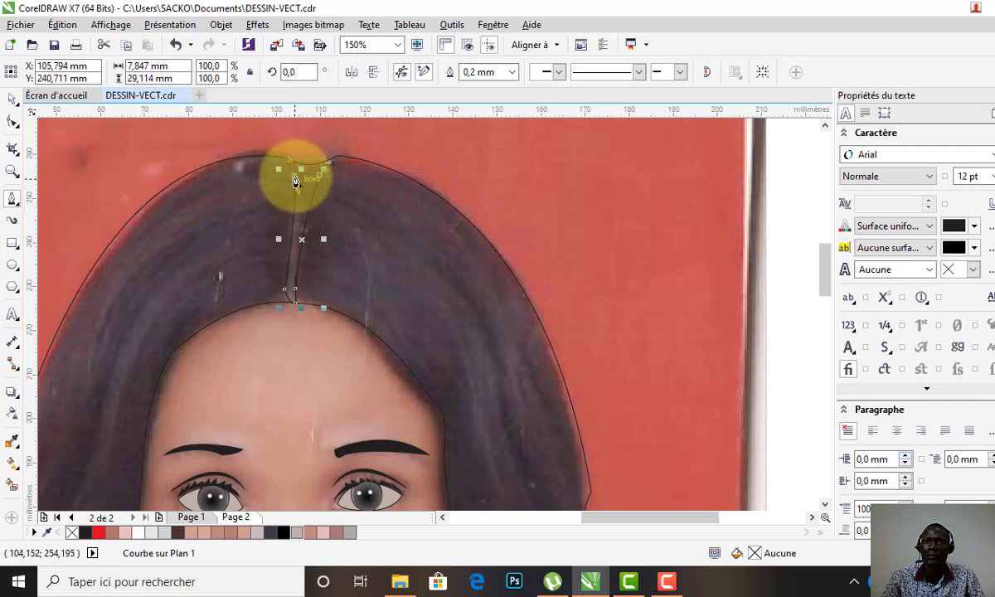
drag(321, 175, 312, 162)
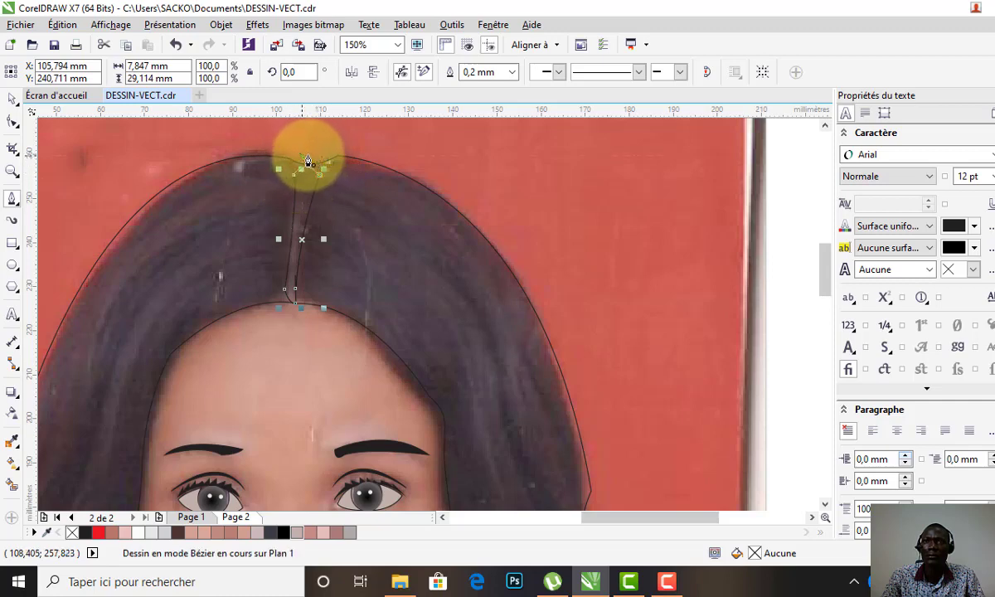
click(297, 291)
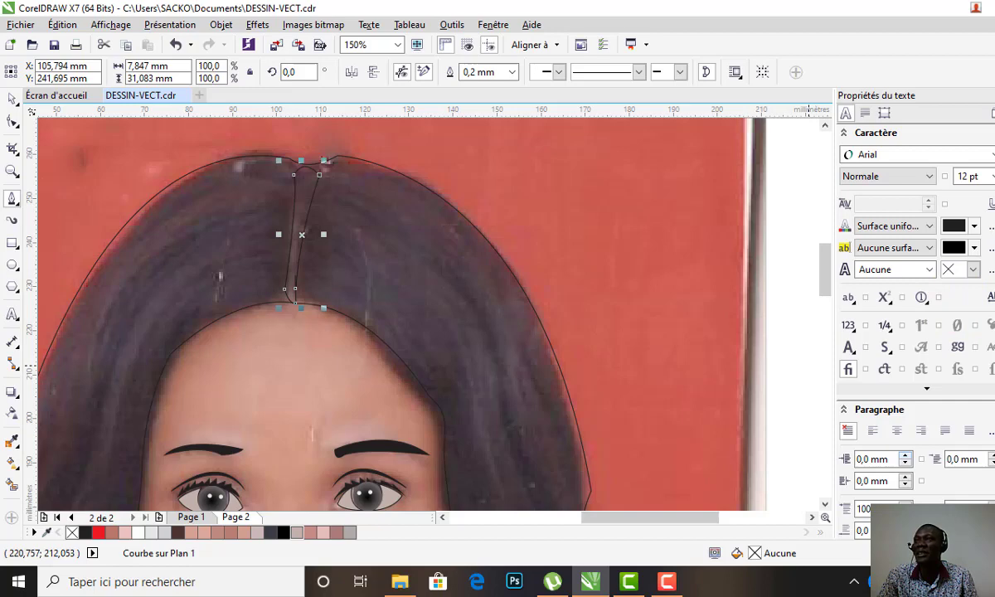
Fill the parting white, then recolour it with brown #5C433F sampled from the photo
drag(138, 532, 301, 235)
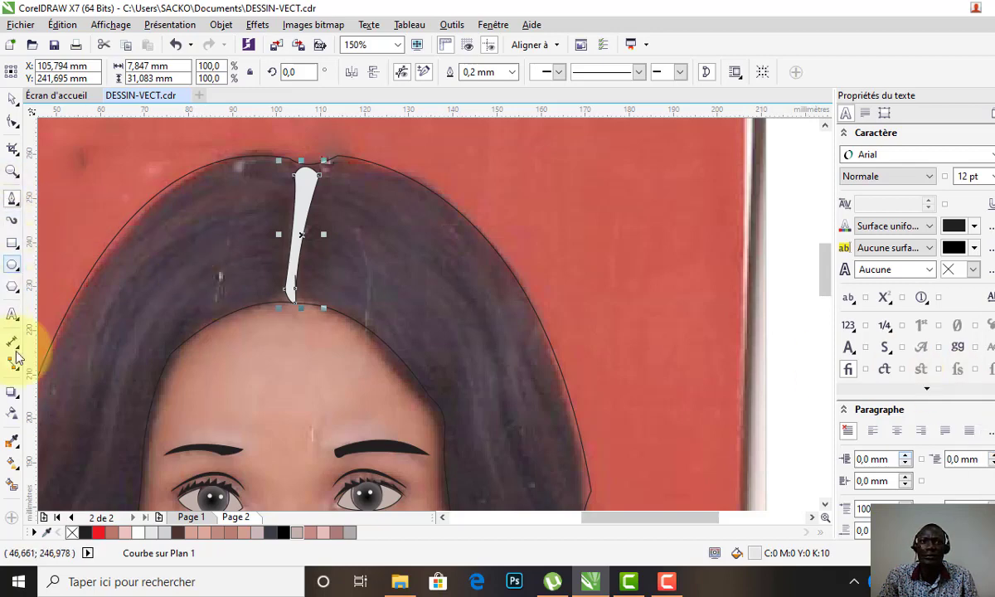
click(12, 442)
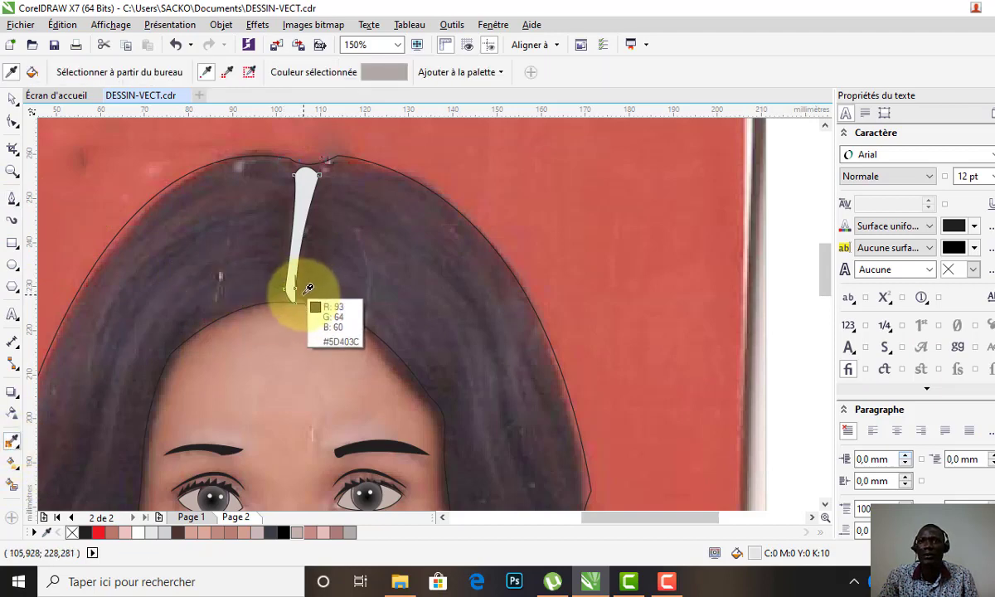
click(278, 238)
click(292, 236)
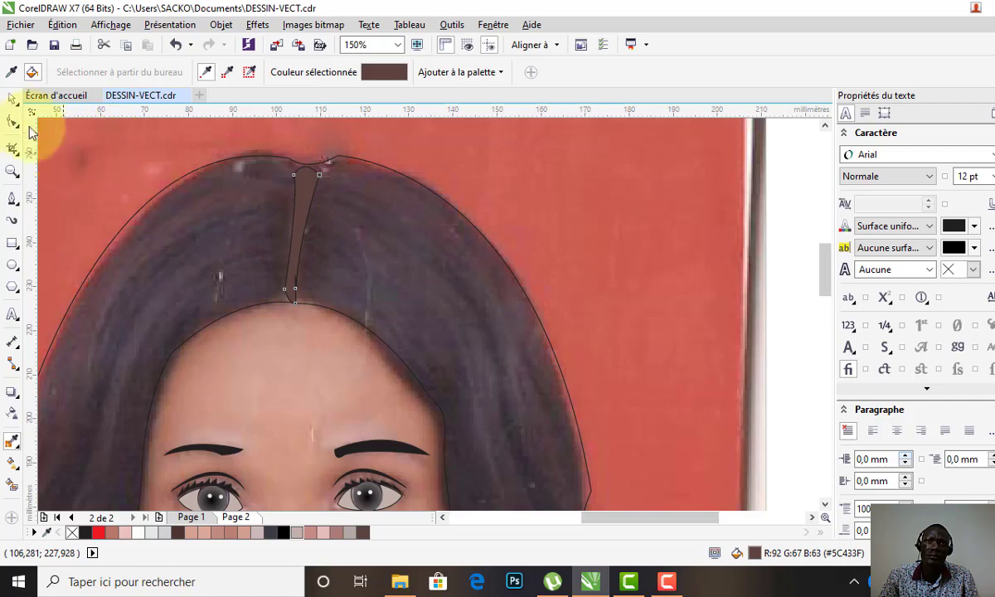
key(space)
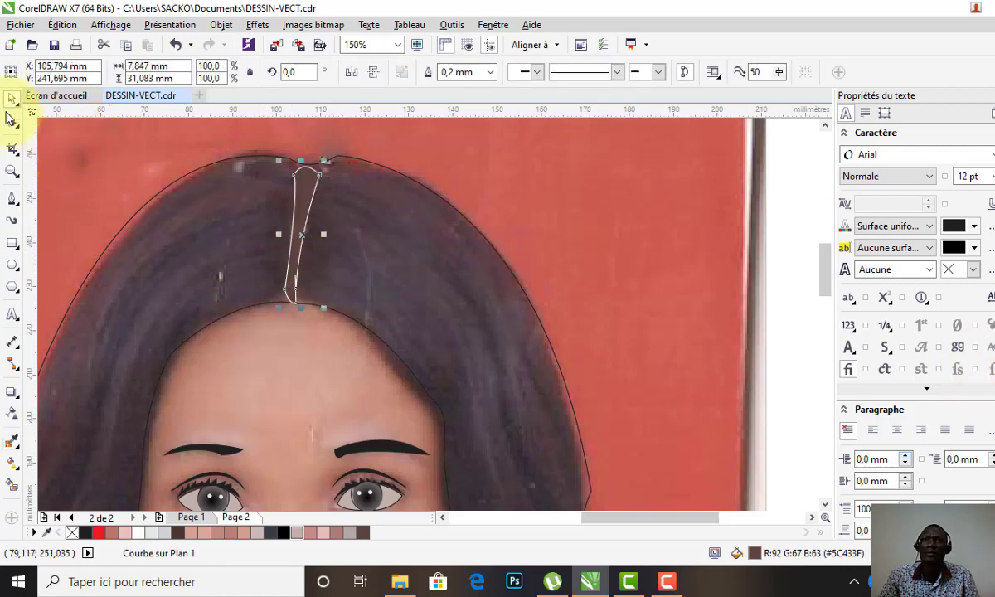
Zoom out to review the portrait, then zoom to 150% on the right-hand hair with the Bézier tool
scroll(498, 239, down, 2)
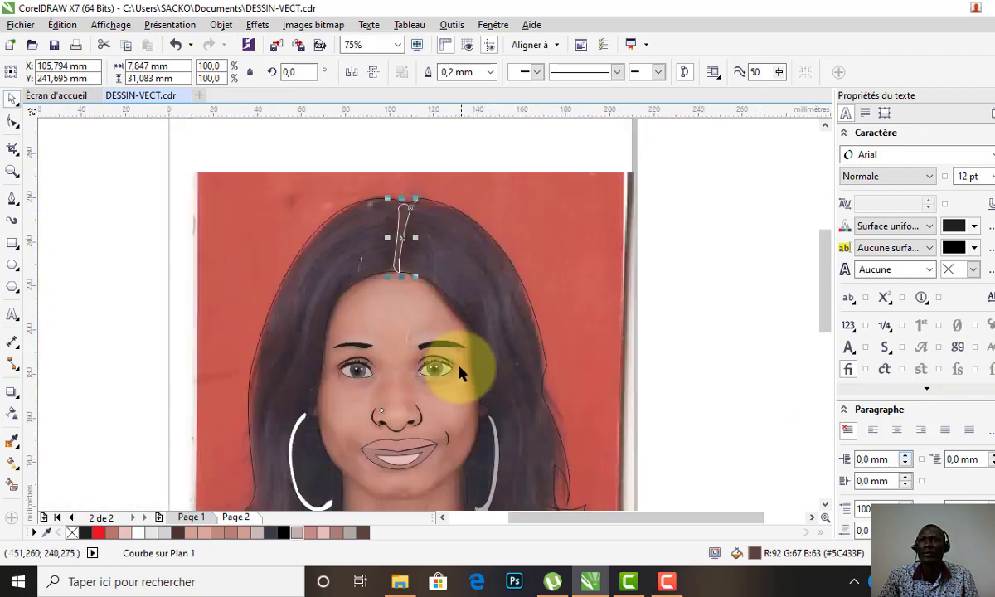
click(440, 286)
scroll(448, 266, down, 2)
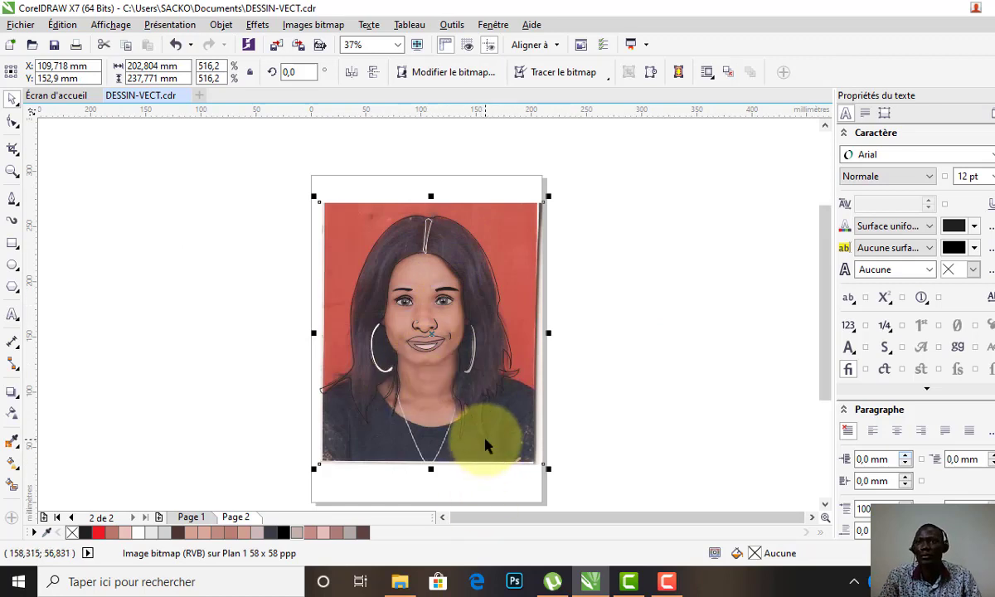
scroll(456, 379, up, 2)
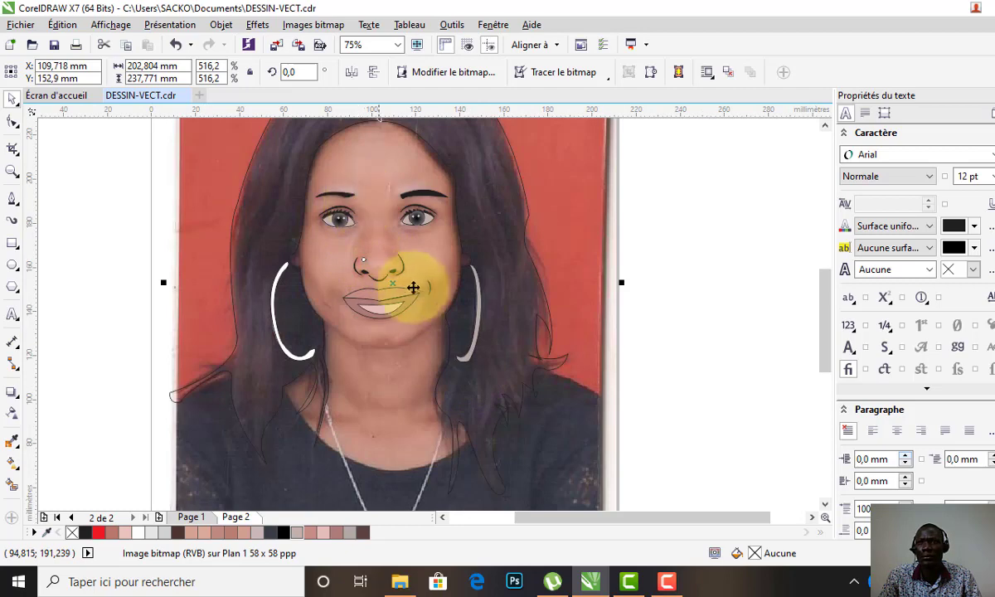
scroll(382, 286, up, 2)
scroll(363, 279, down, 2)
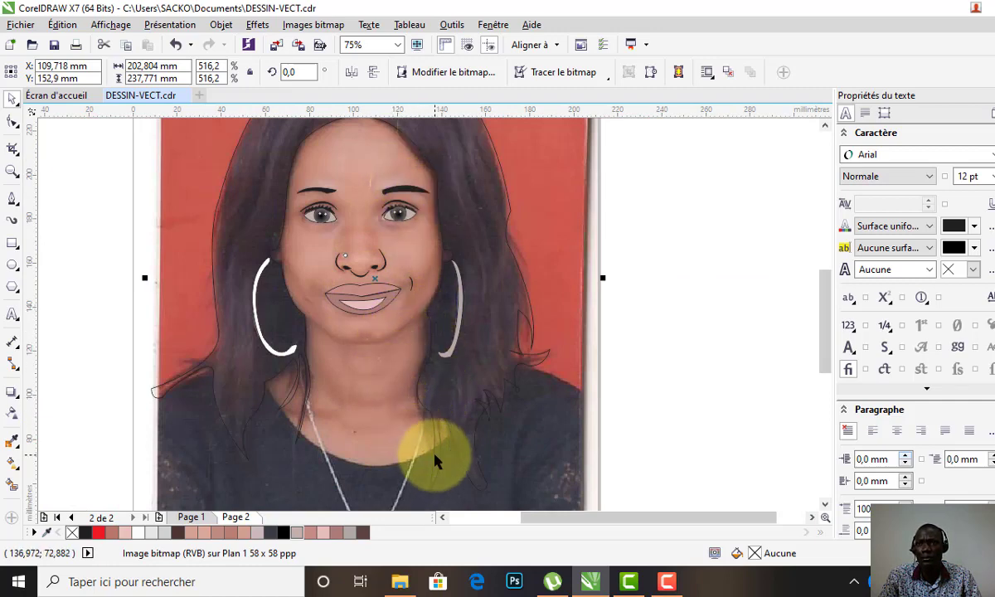
scroll(434, 456, up, 2)
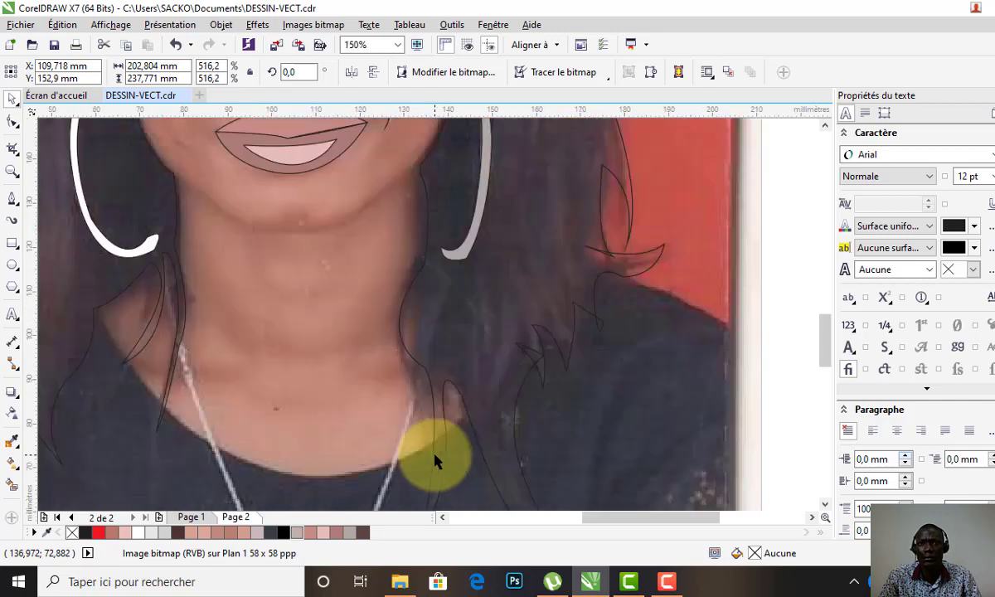
scroll(414, 436, down, 2)
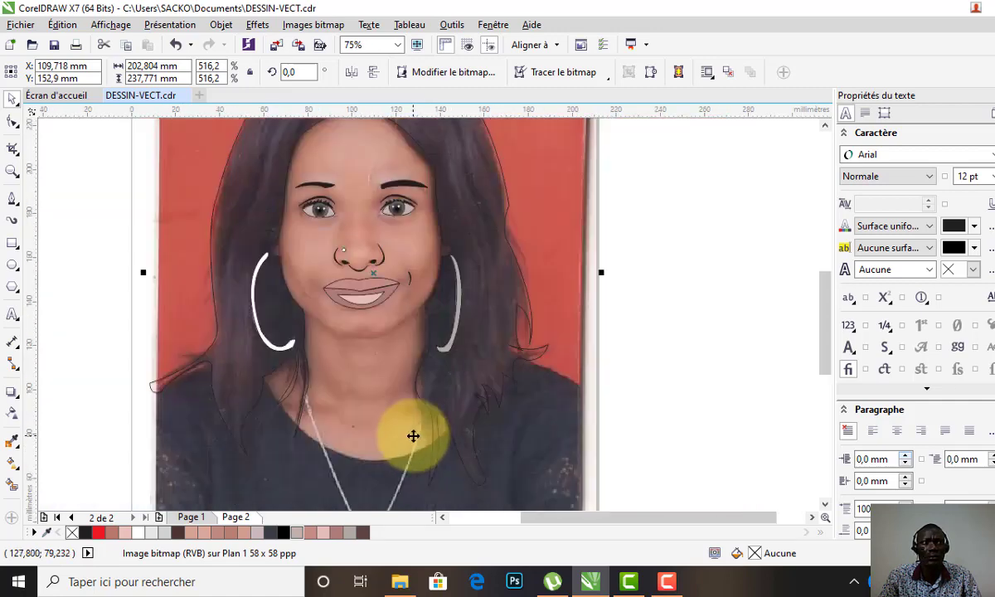
click(493, 425)
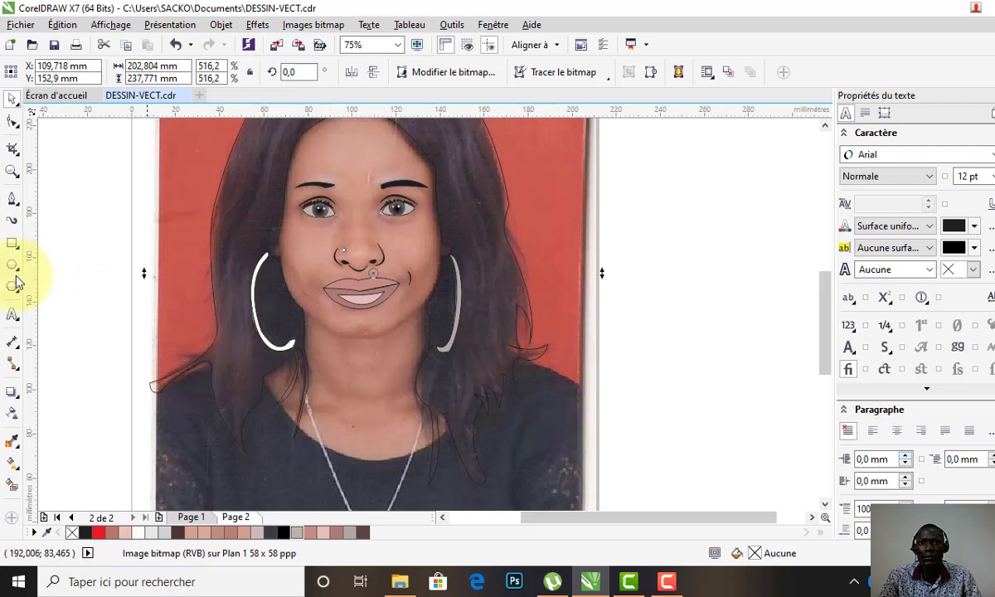
click(13, 198)
scroll(534, 386, up, 2)
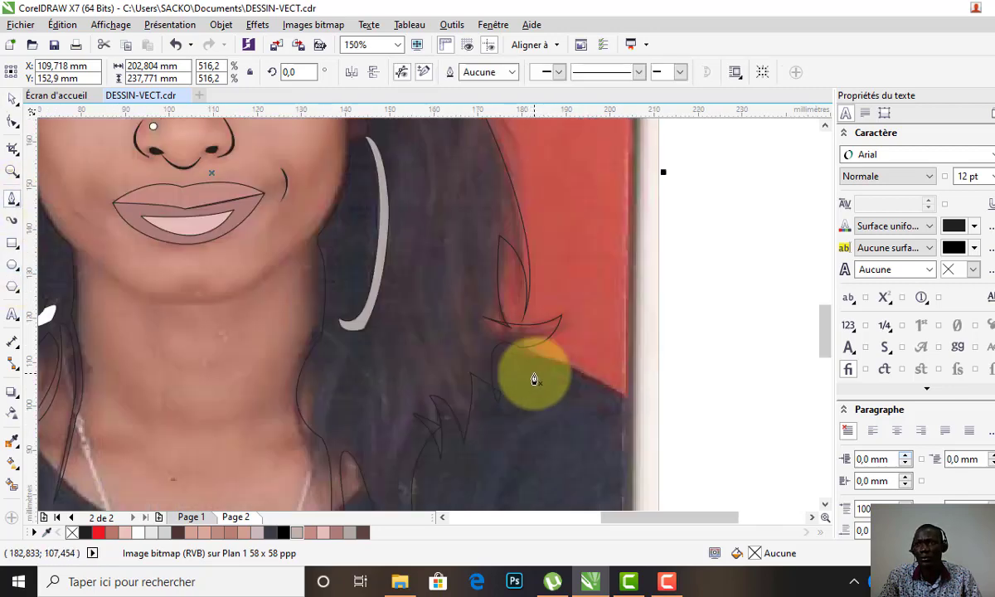
Trace the top's outline from the right edge in and down toward the neck
click(626, 394)
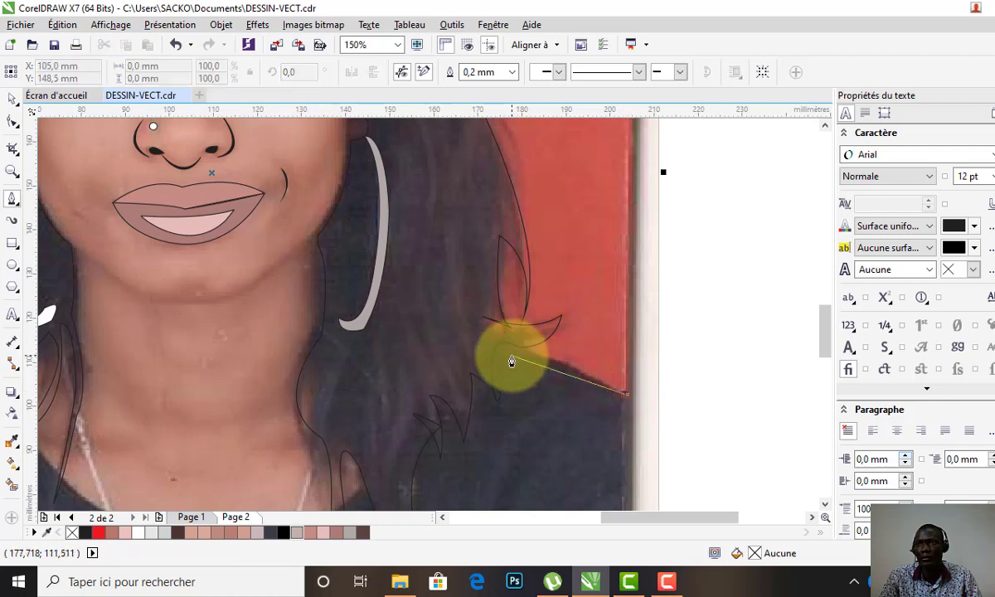
drag(510, 357, 466, 367)
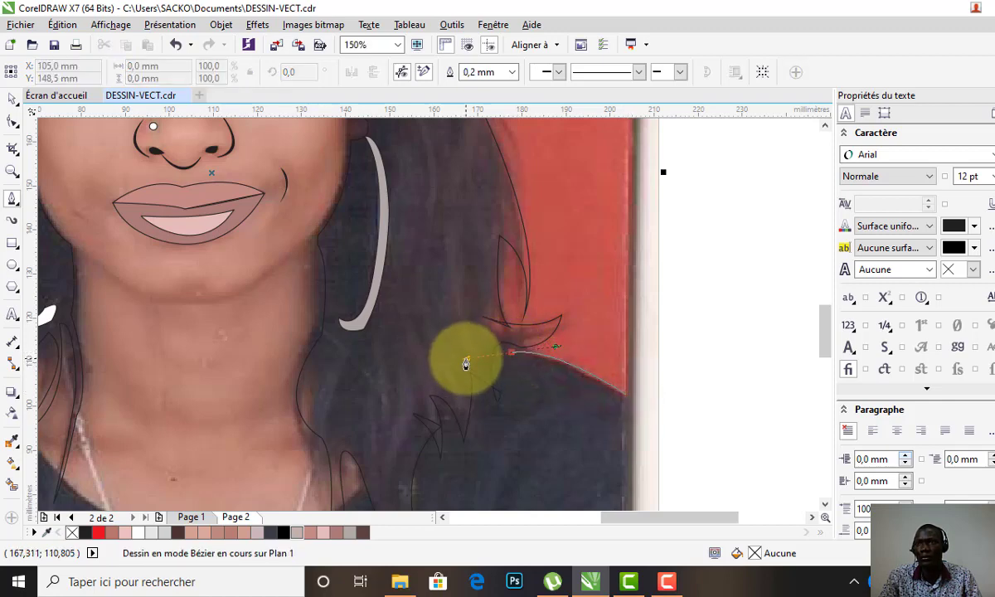
key(space)
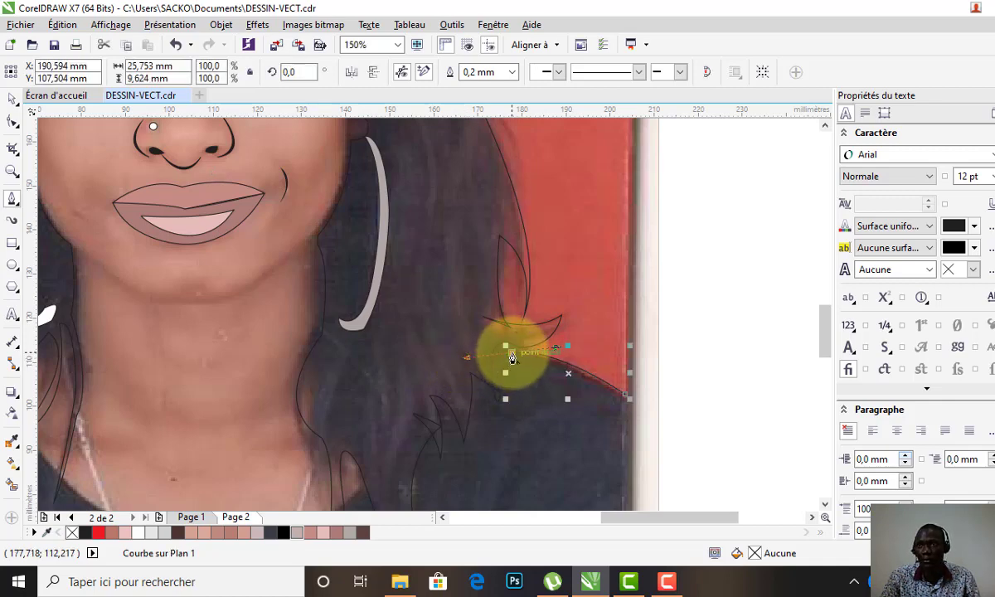
click(509, 352)
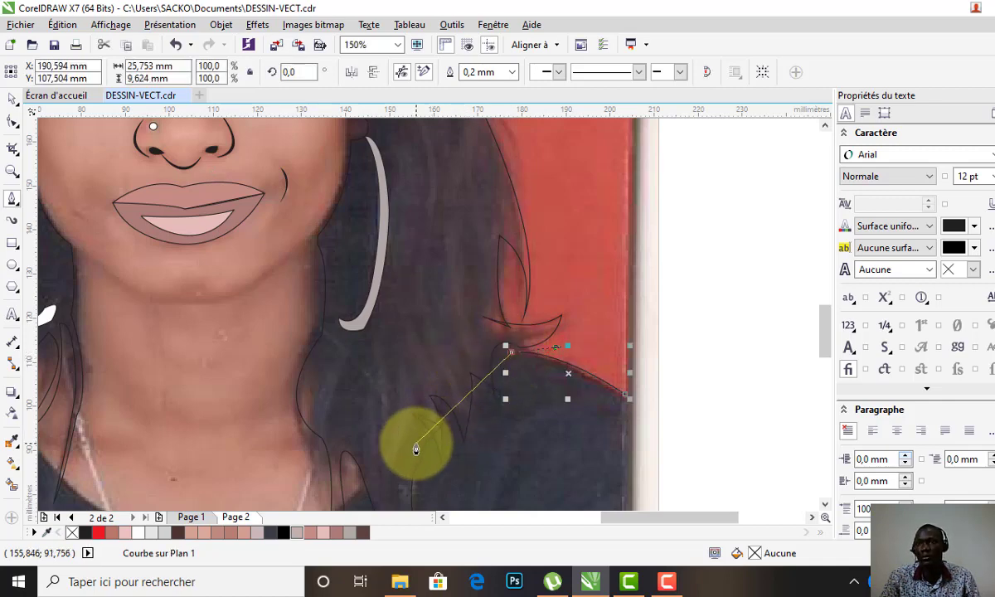
drag(416, 449, 454, 424)
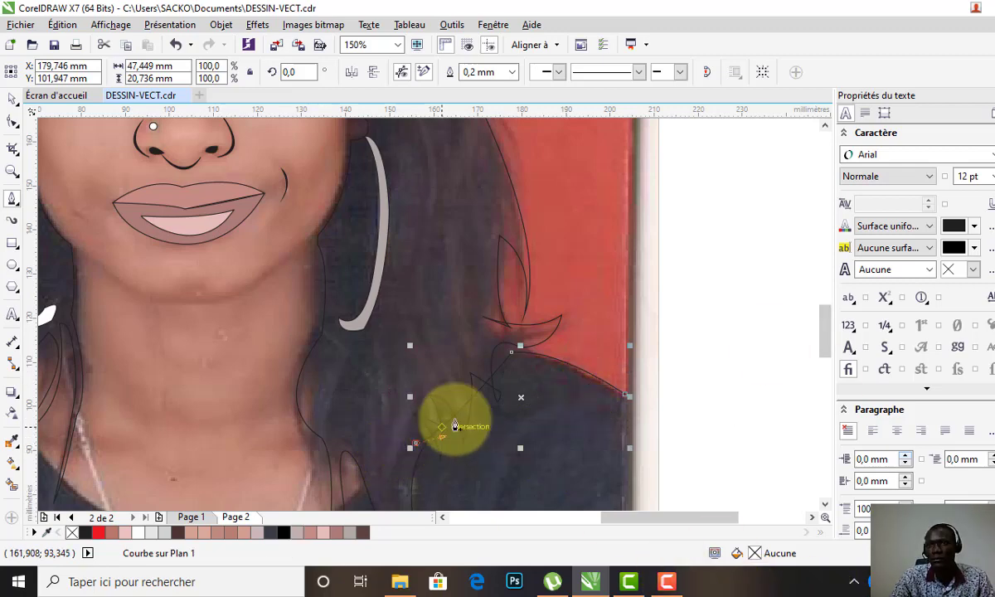
scroll(464, 411, down, 1)
scroll(422, 461, up, 1)
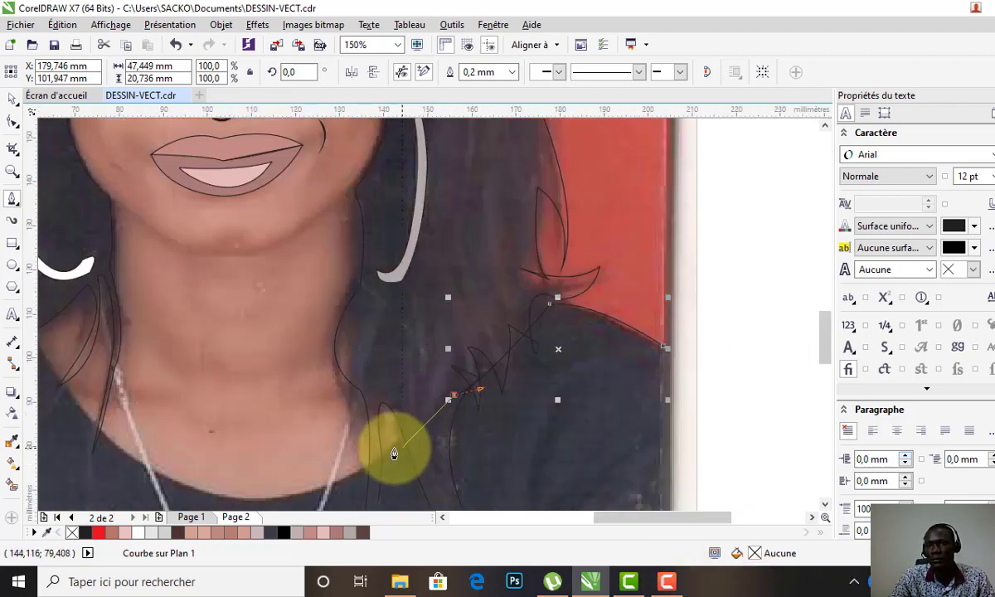
drag(401, 443, 391, 474)
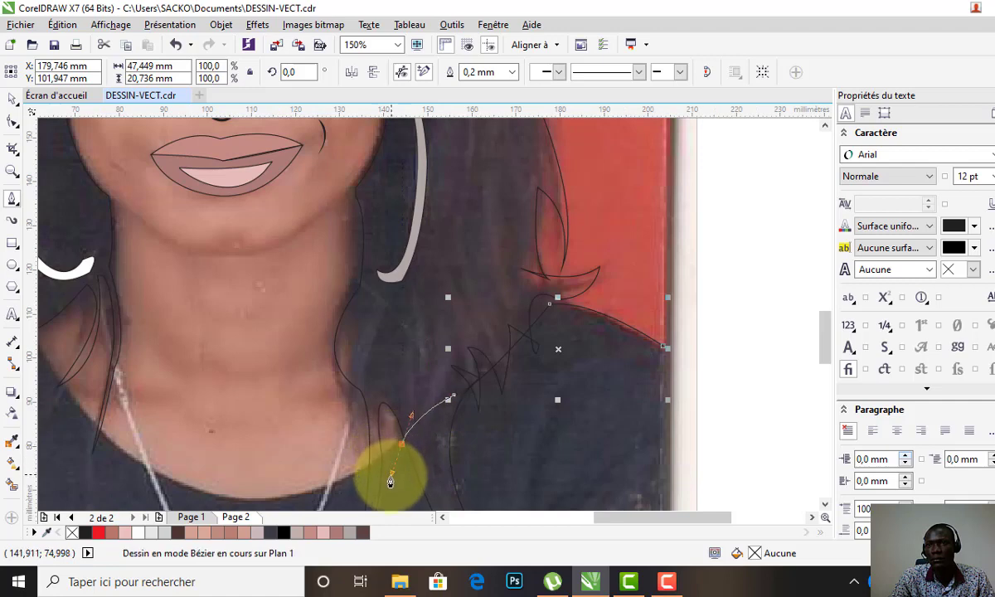
double_click(394, 449)
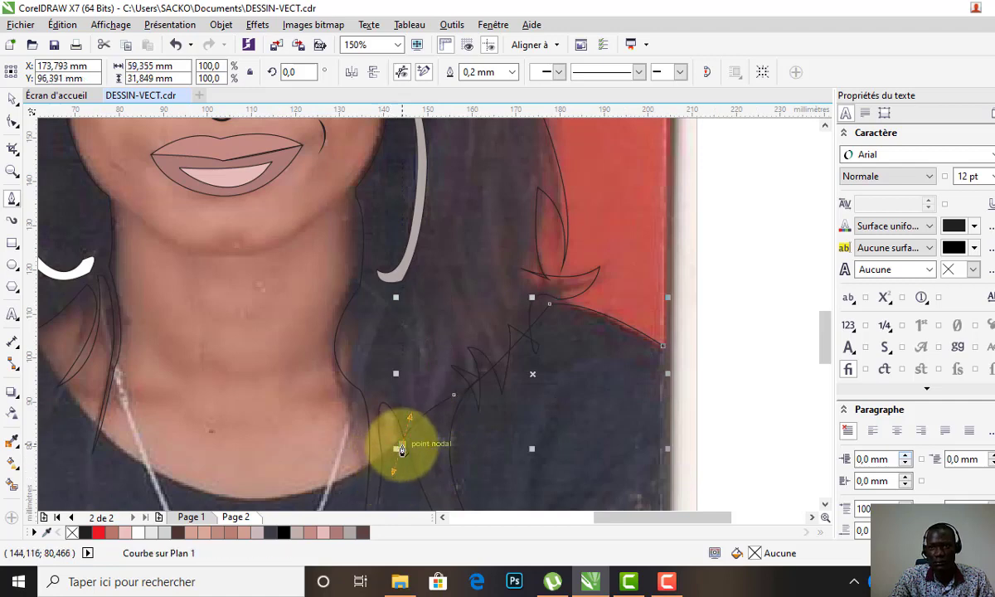
Extend the outline along the lower neckline and out across the left shoulder to the photo's edge
scroll(402, 448, down, 2)
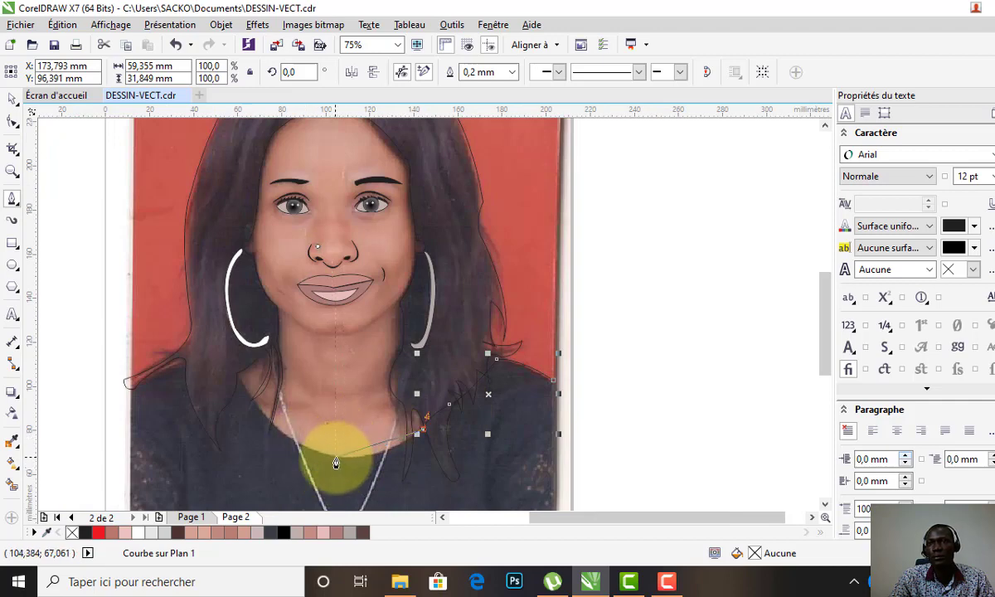
mouse_move(335, 457)
mouse_down()
mouse_move(278, 441)
mouse_move(275, 458)
mouse_move(334, 461)
mouse_up()
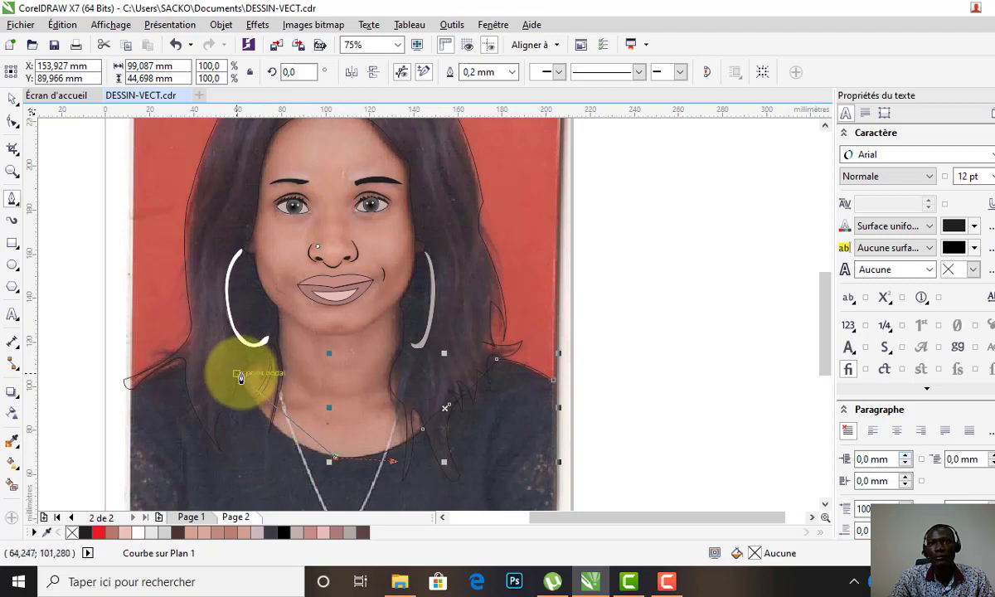
drag(232, 360, 199, 279)
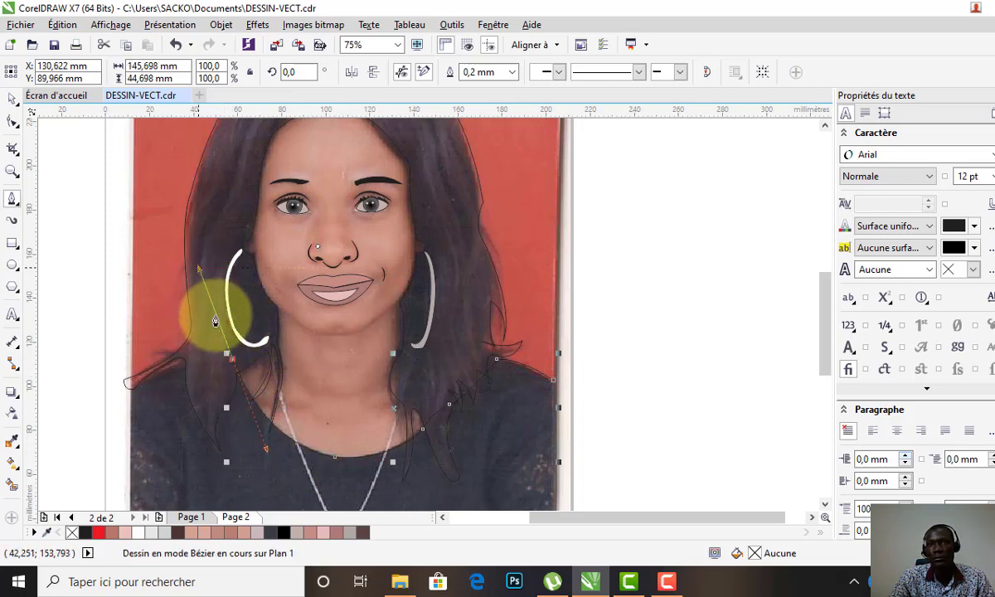
drag(198, 272, 229, 355)
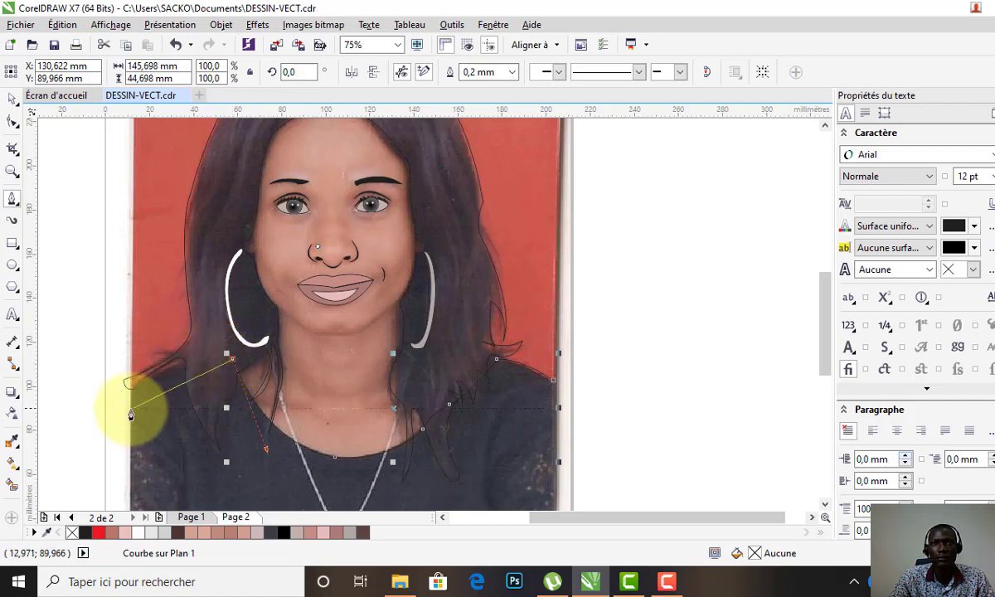
drag(124, 408, 111, 452)
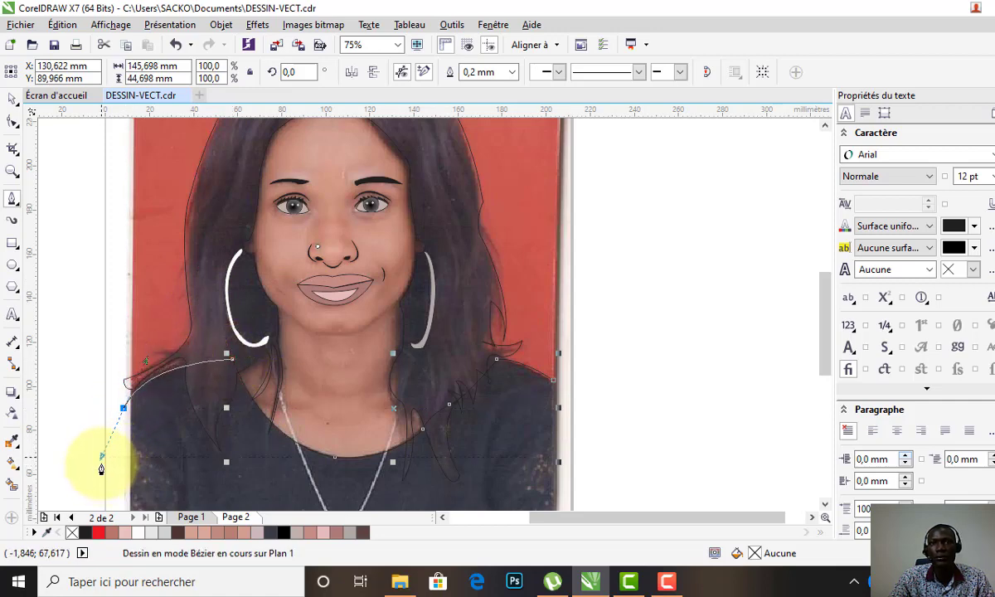
drag(101, 469, 101, 465)
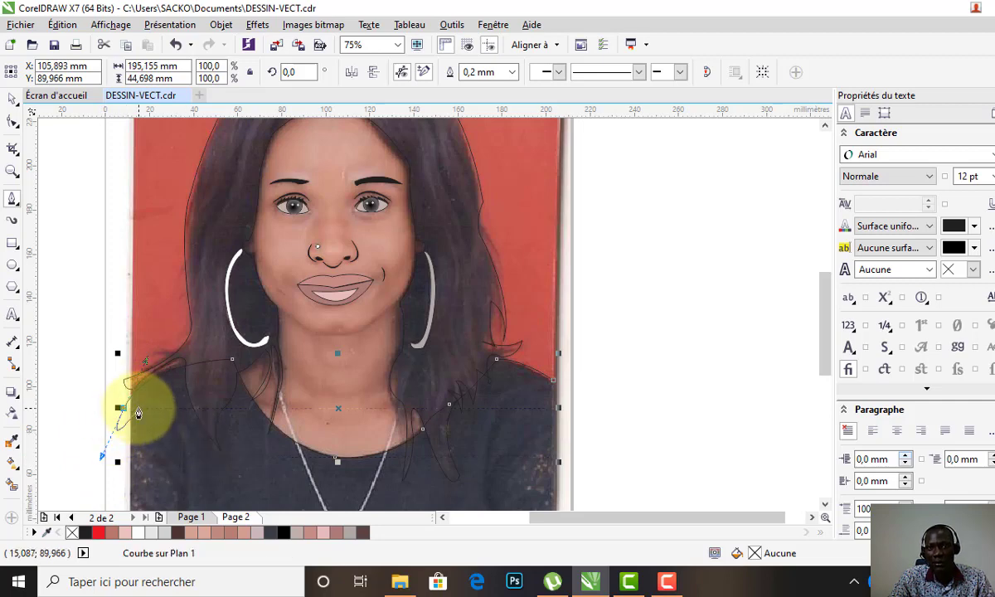
click(123, 408)
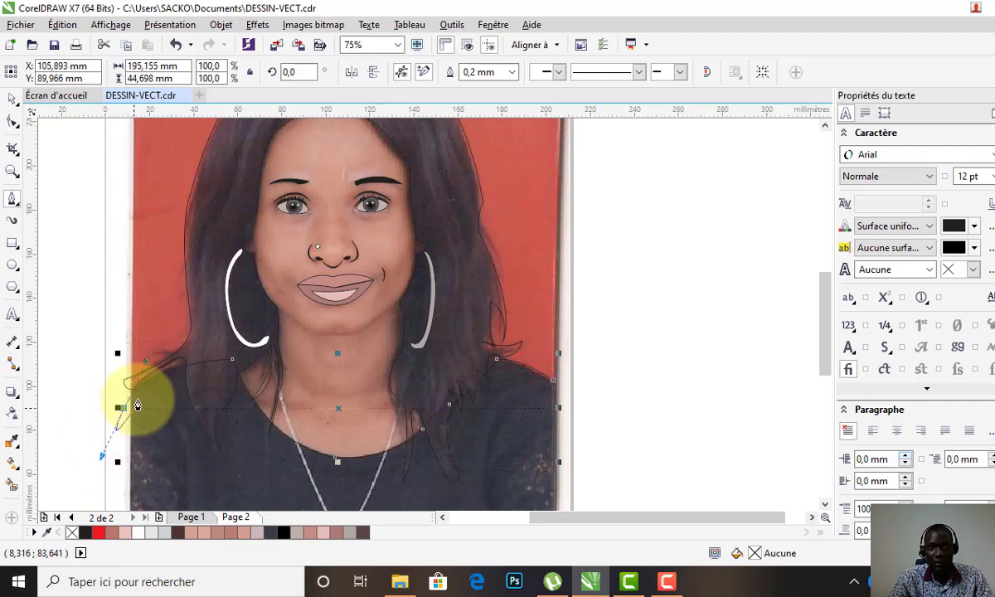
drag(130, 408, 137, 406)
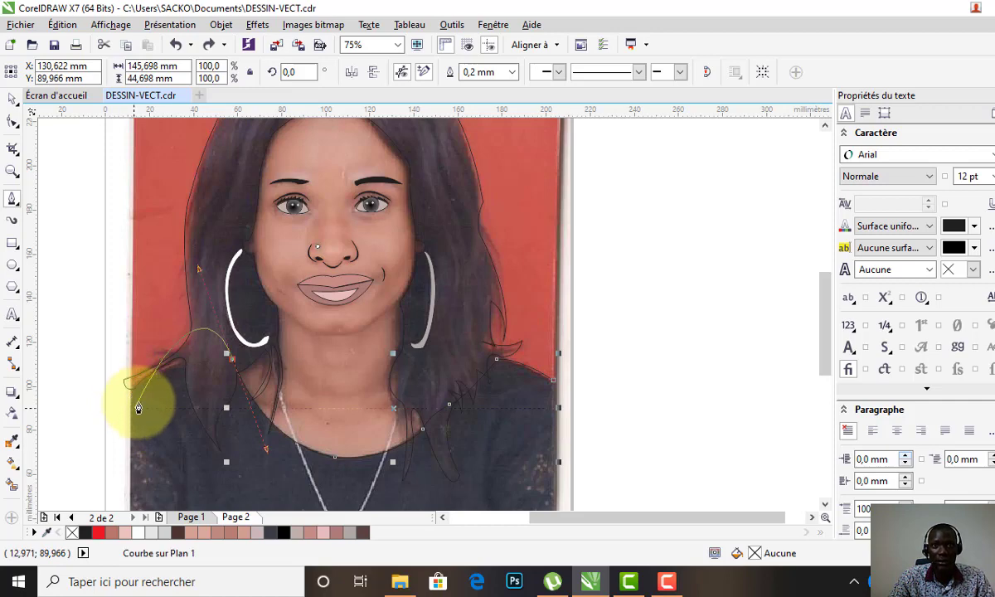
drag(232, 354, 232, 370)
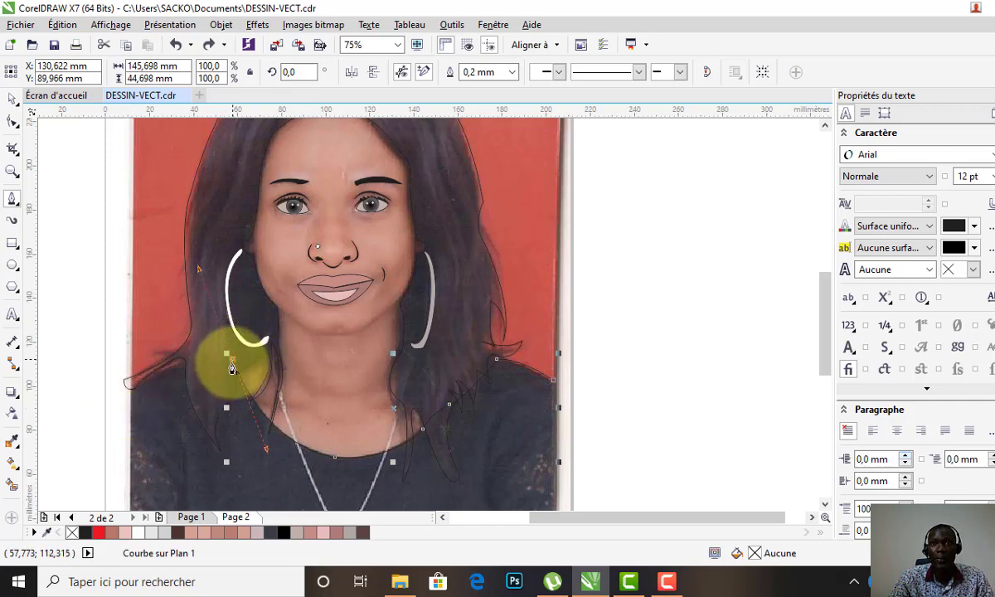
mouse_move(128, 400)
mouse_down()
mouse_move(123, 438)
mouse_move(133, 402)
mouse_up()
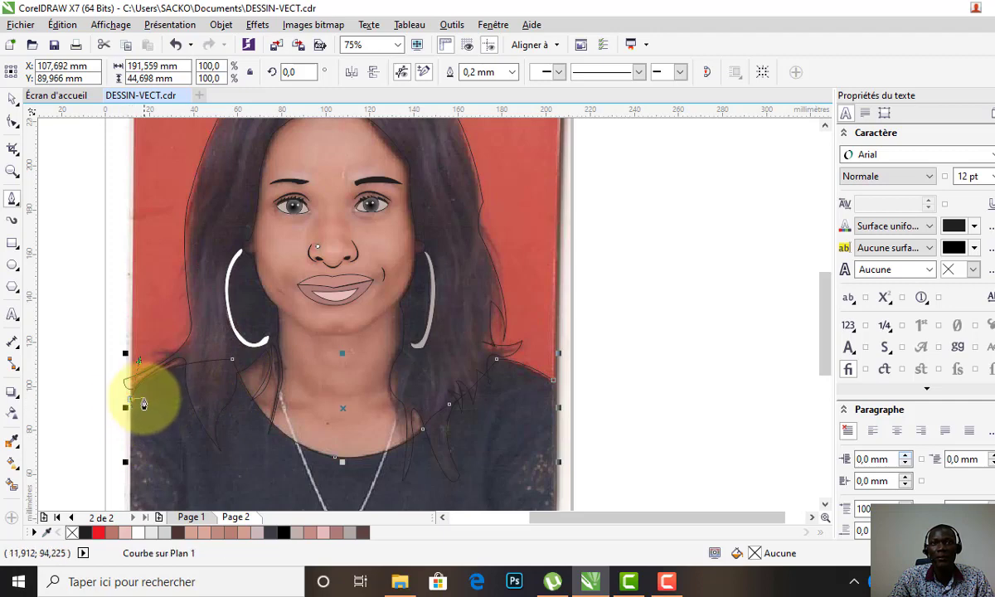
Run the outline along the photo's bottom edge with corners, close it up the right side, and deselect
scroll(141, 402, up, 1)
scroll(150, 398, down, 1)
scroll(149, 396, down, 1)
scroll(149, 395, down, 2)
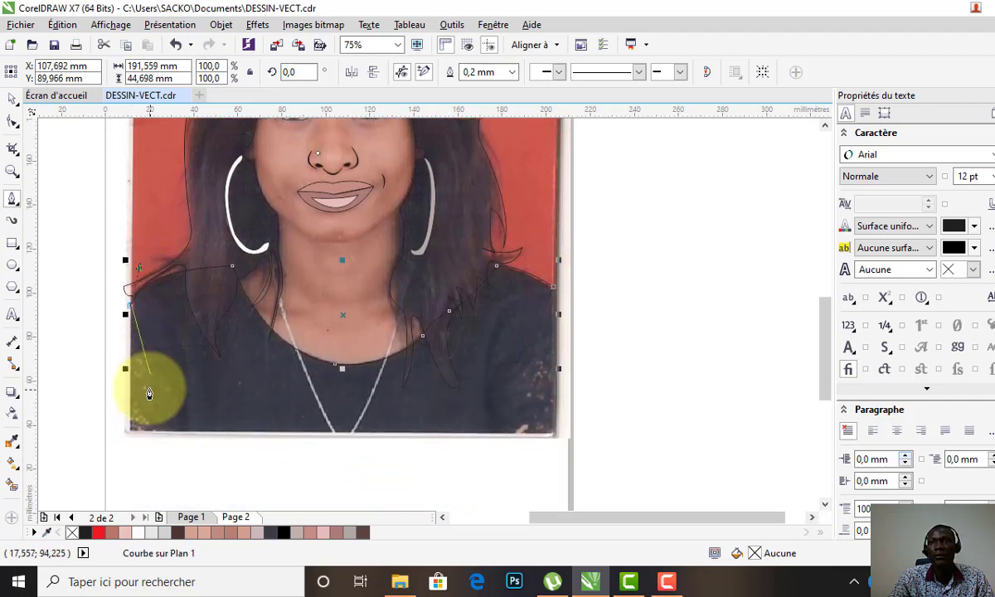
click(130, 403)
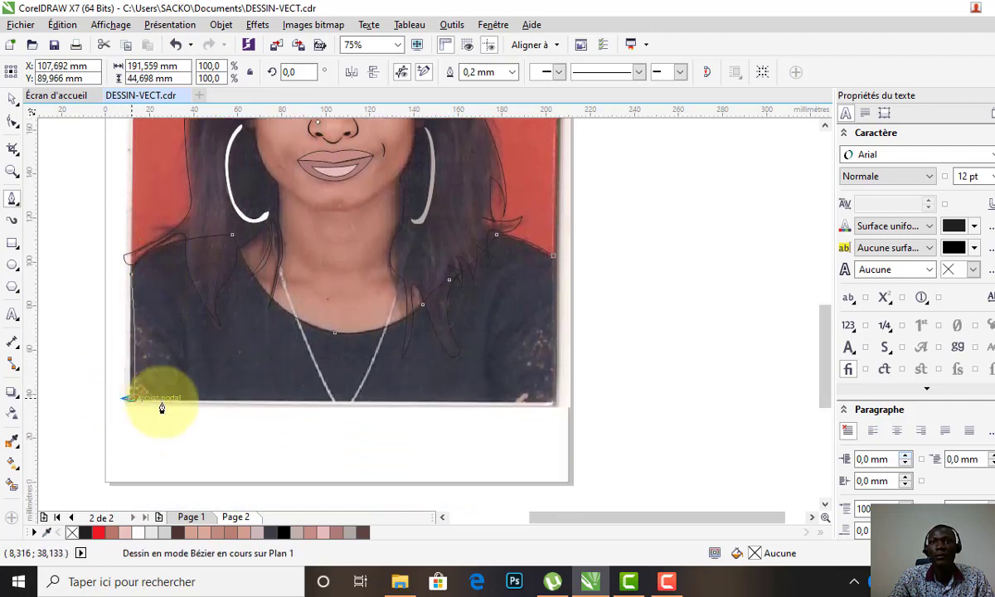
click(556, 406)
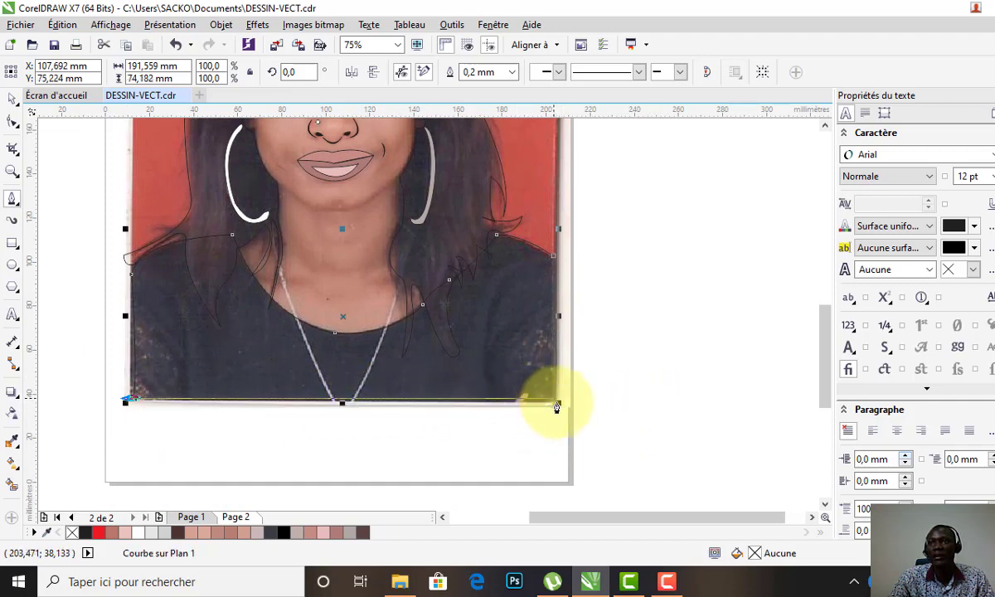
click(554, 408)
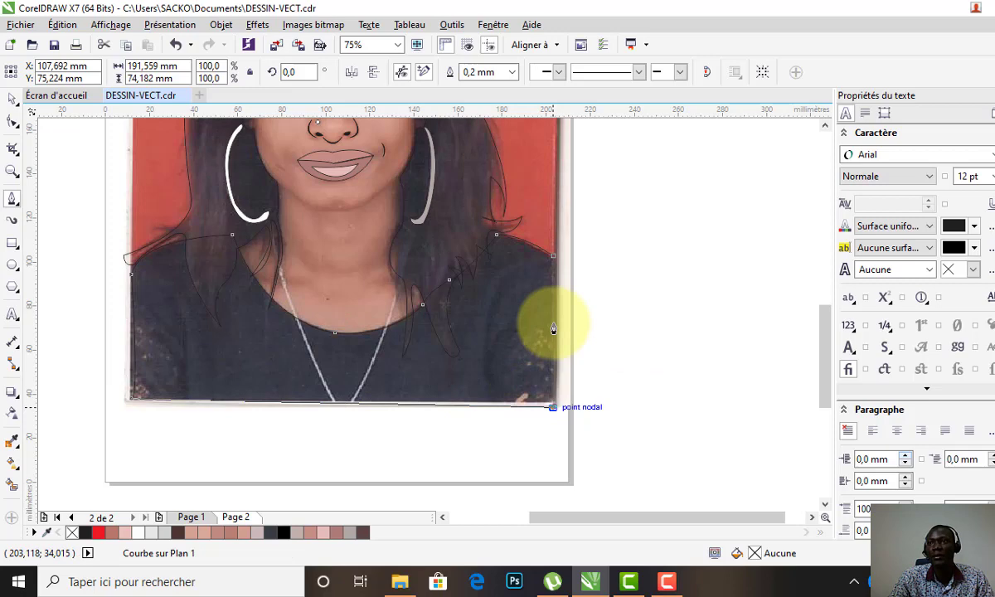
click(555, 259)
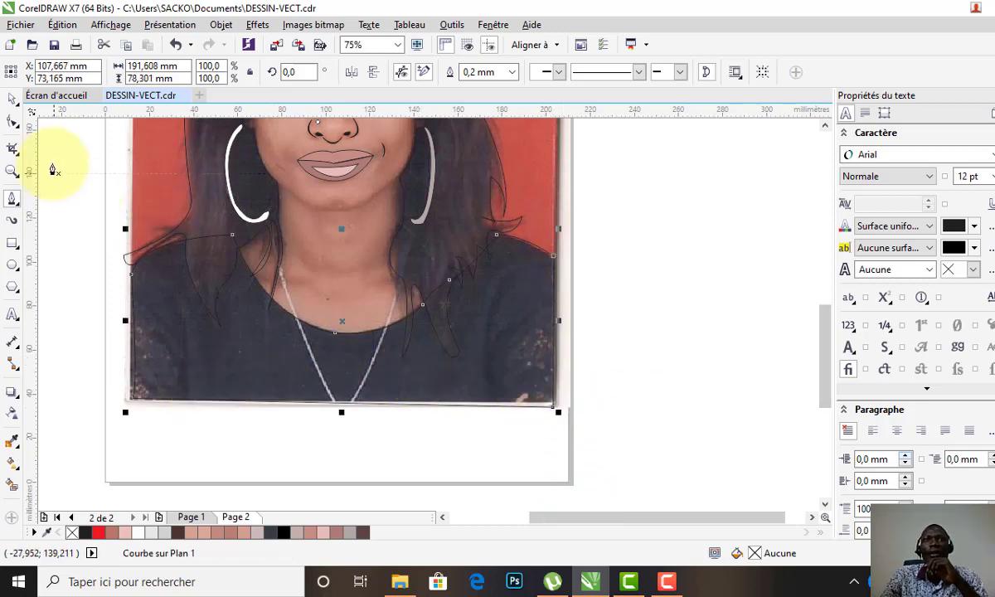
click(15, 104)
scroll(603, 342, down, 1)
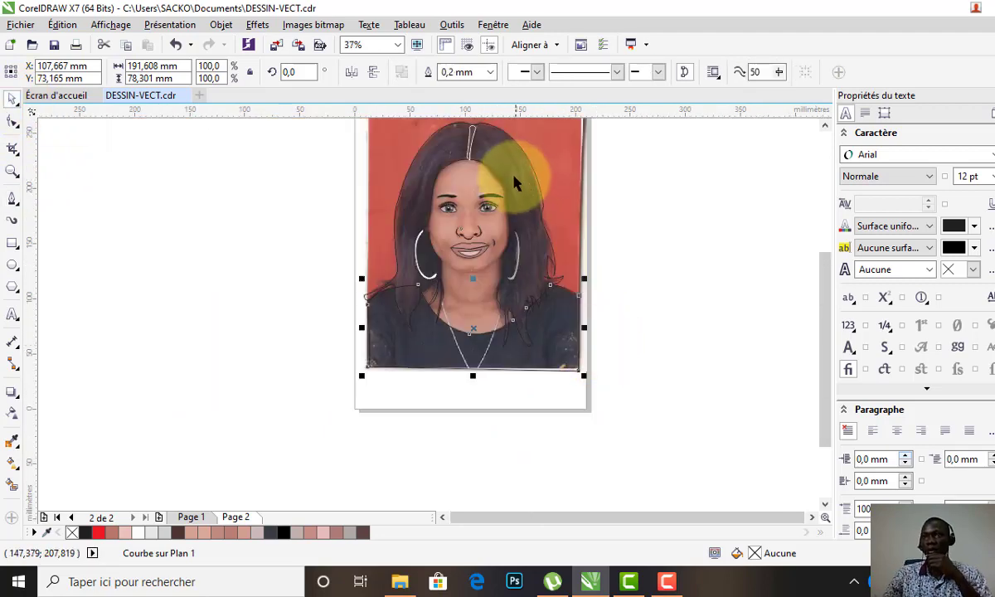
scroll(479, 160, up, 1)
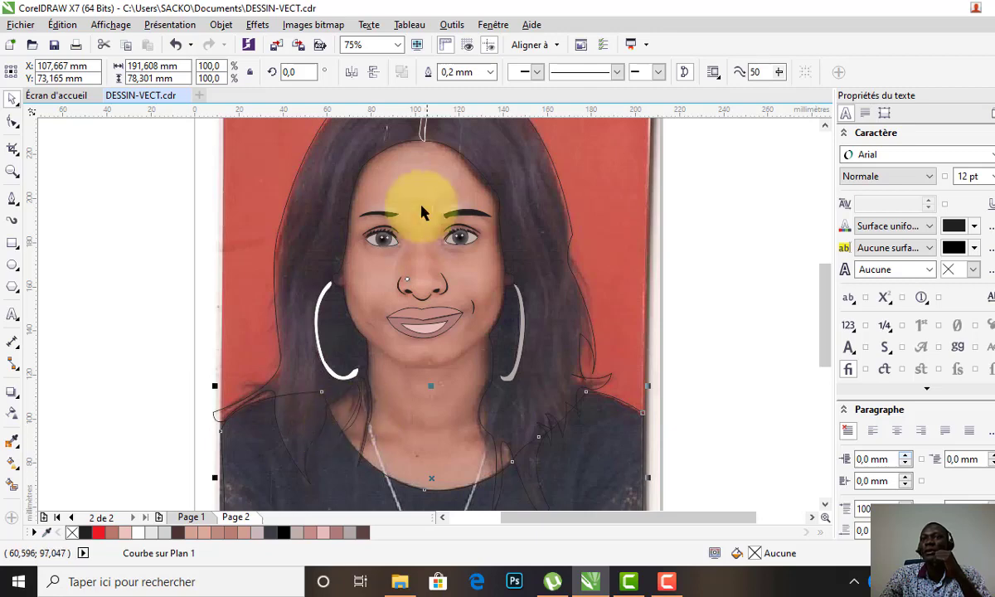
click(667, 280)
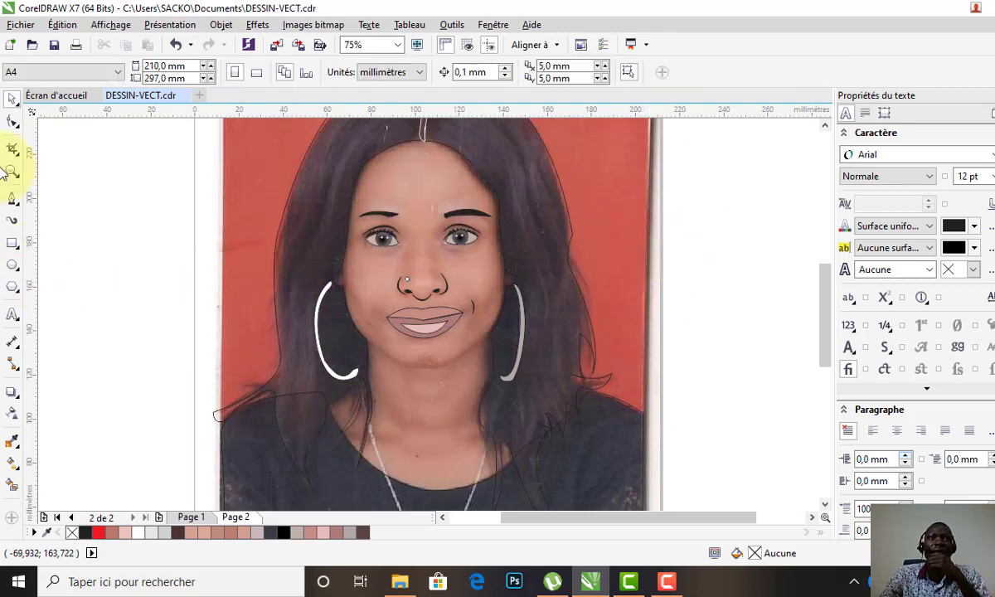
Start a Bézier curve at the top of the head and curve it down to the right eyebrow
click(13, 199)
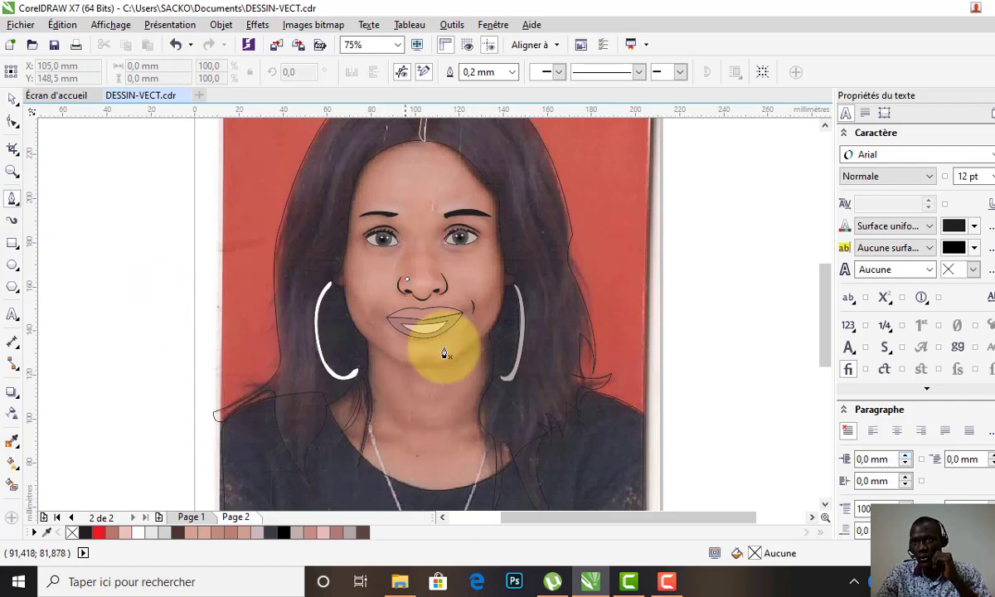
scroll(425, 145, up, 1)
scroll(435, 162, up, 1)
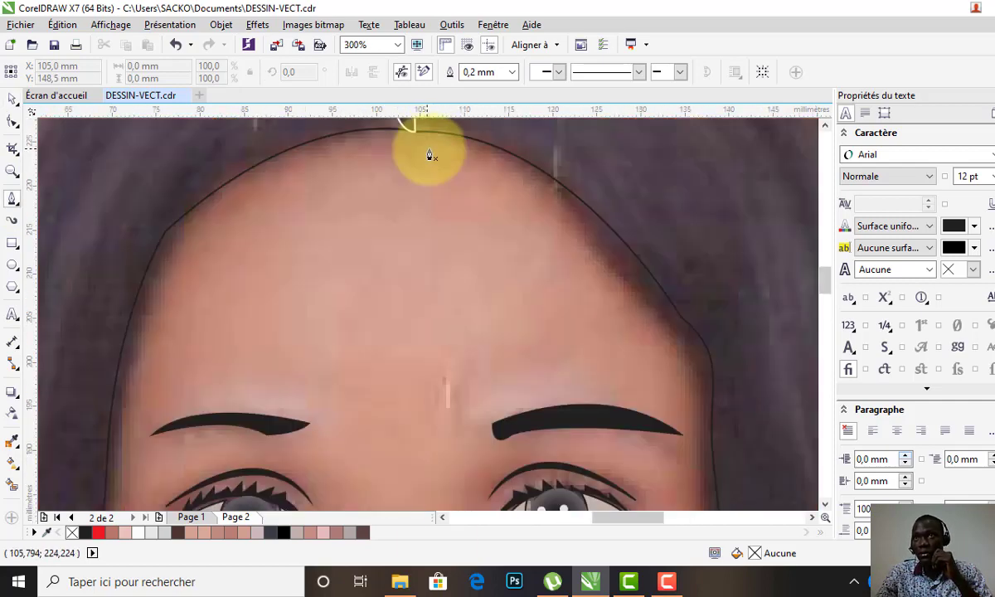
scroll(429, 155, down, 1)
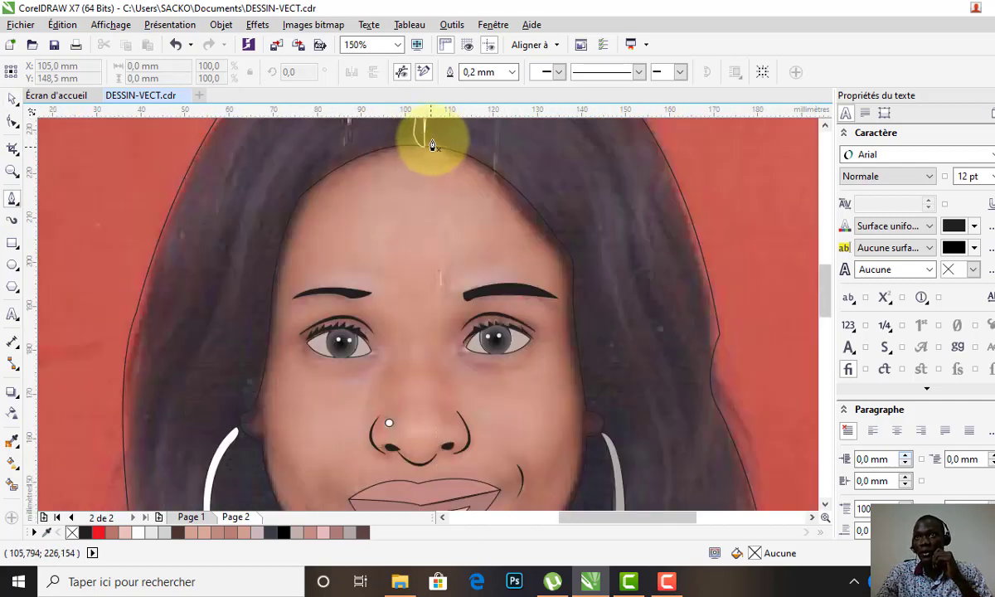
click(431, 145)
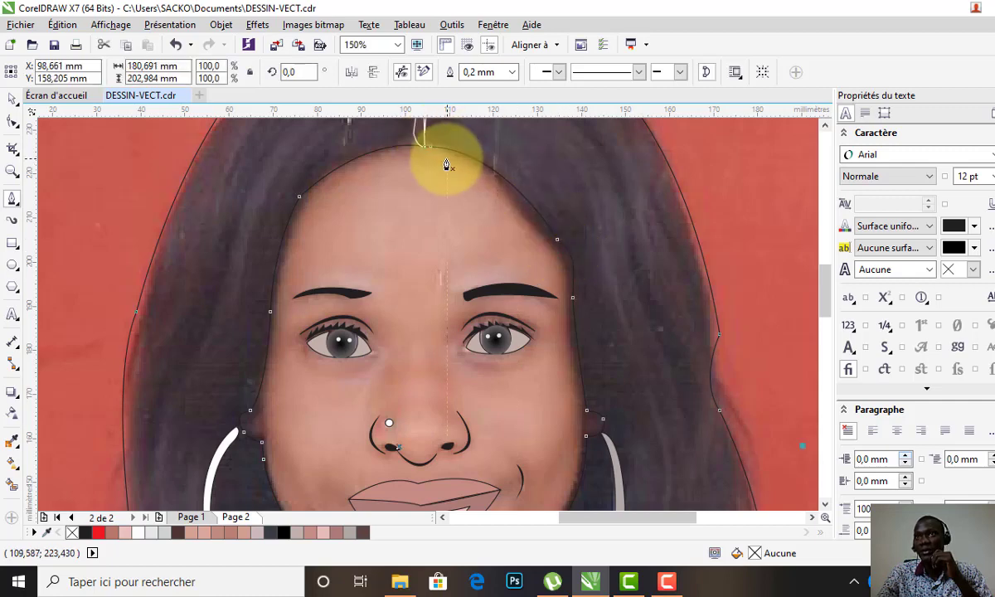
click(431, 139)
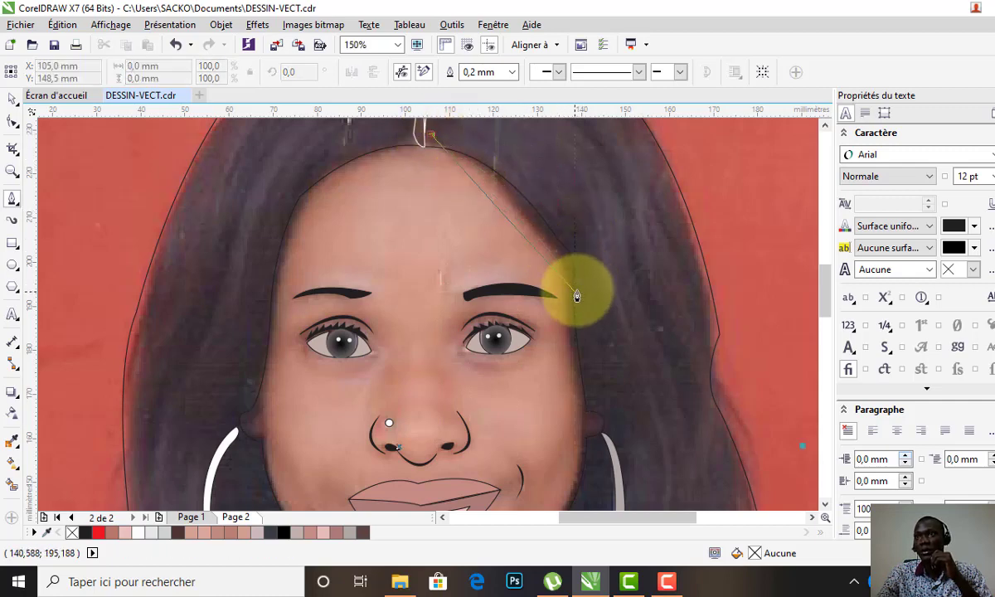
drag(573, 290, 571, 410)
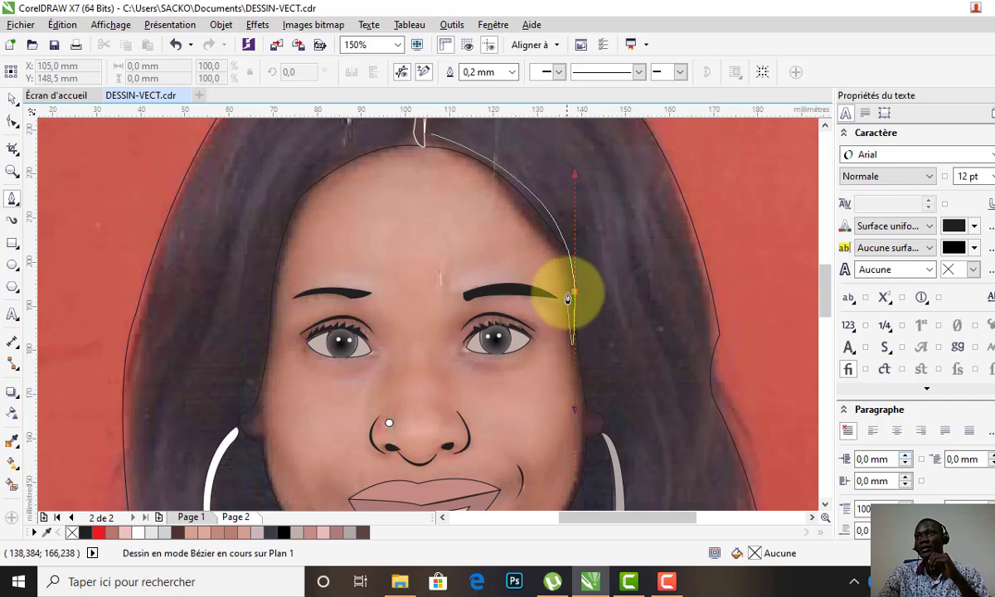
click(572, 290)
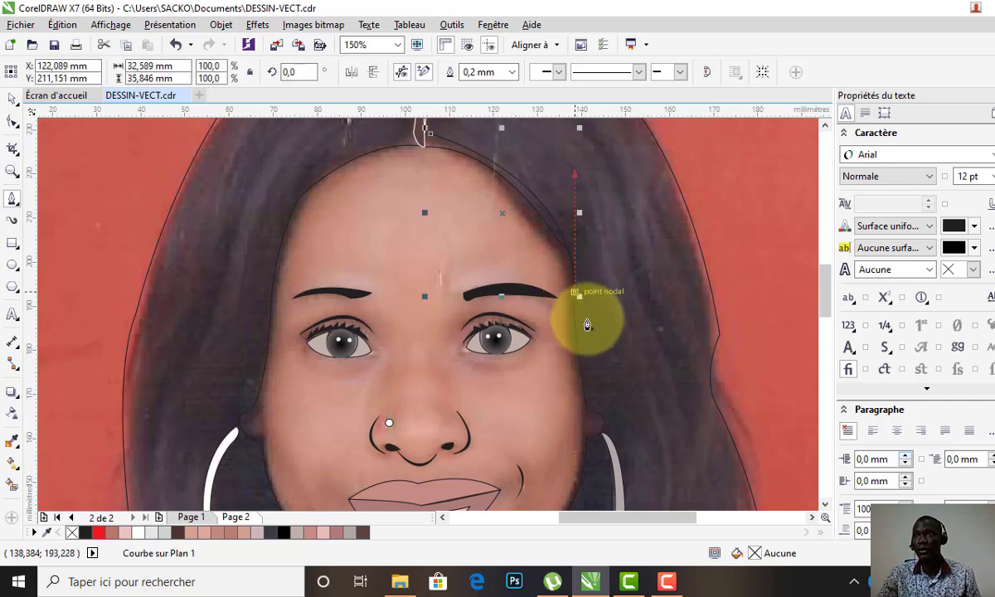
Extend the curve down the right cheek and finish it along the right jaw
drag(595, 411, 615, 432)
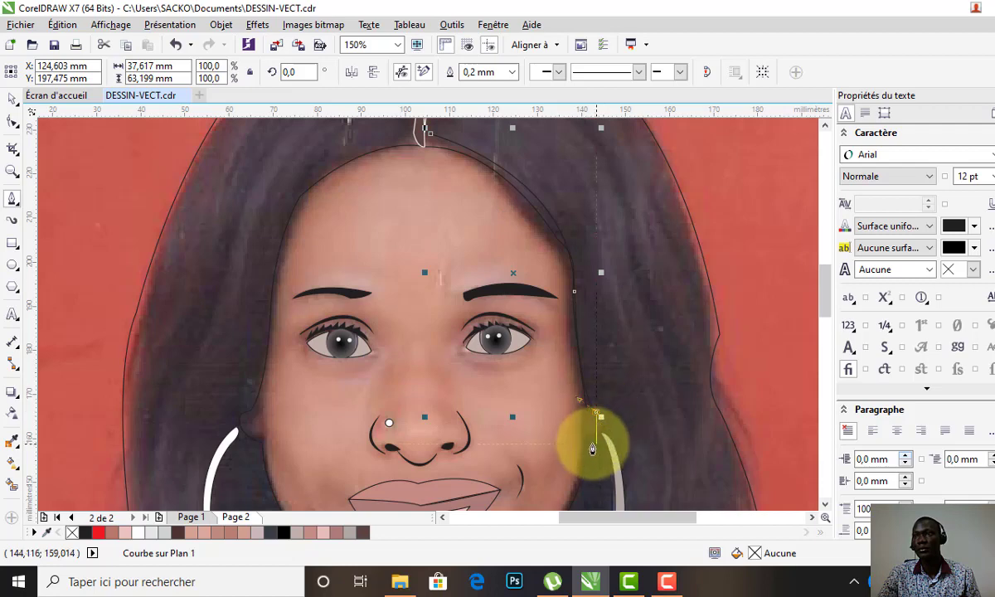
mouse_move(564, 449)
mouse_down()
mouse_move(556, 460)
mouse_move(574, 459)
mouse_up()
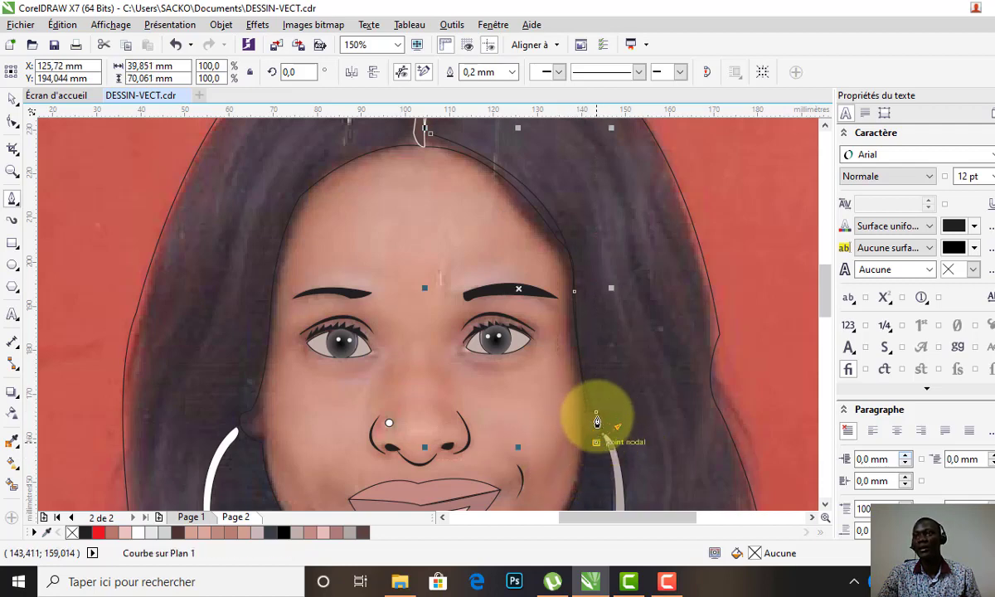
scroll(609, 381, down, 2)
scroll(624, 365, down, 2)
scroll(612, 464, up, 2)
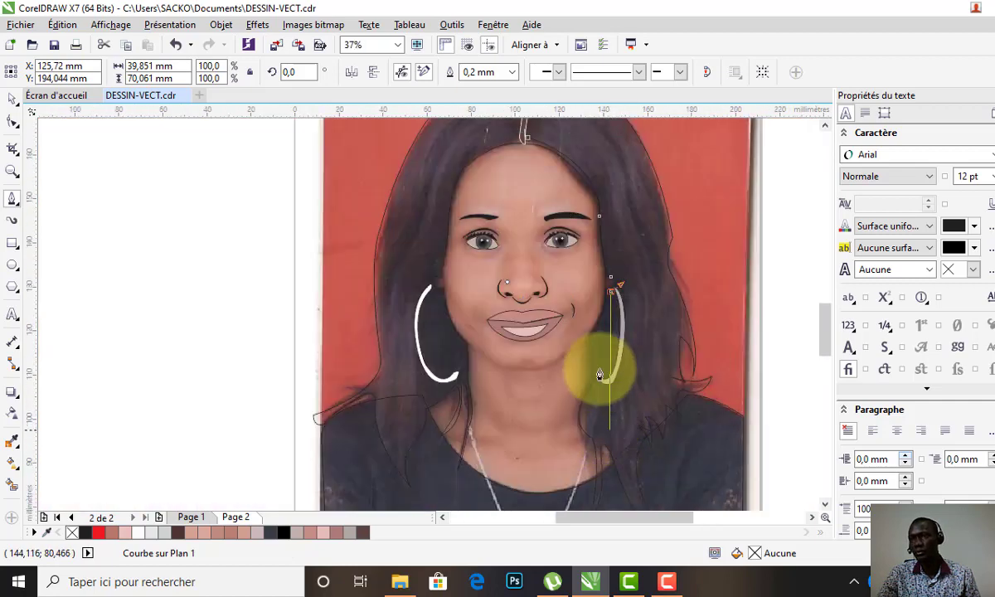
scroll(595, 366, up, 2)
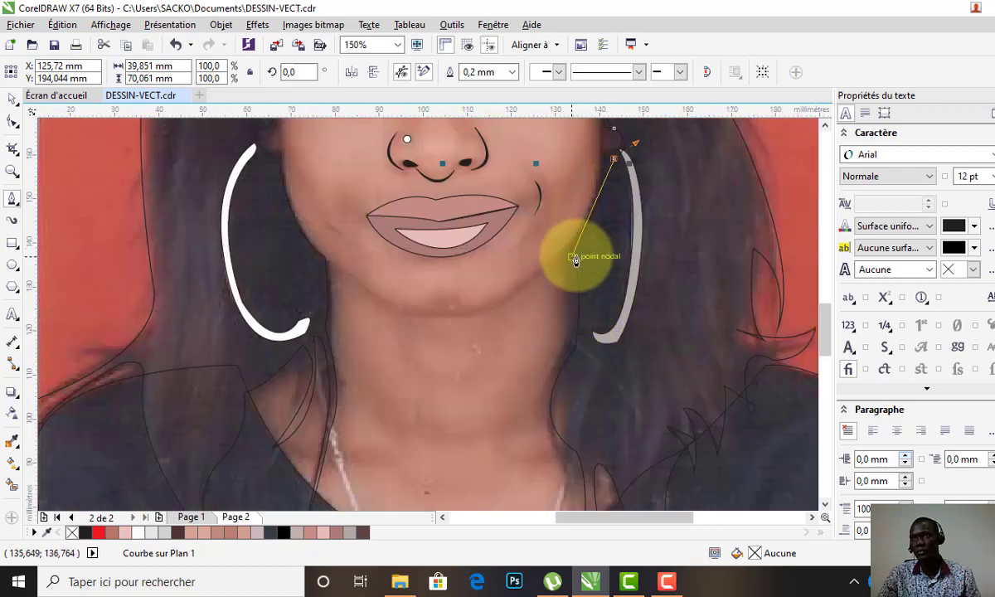
drag(579, 259, 572, 262)
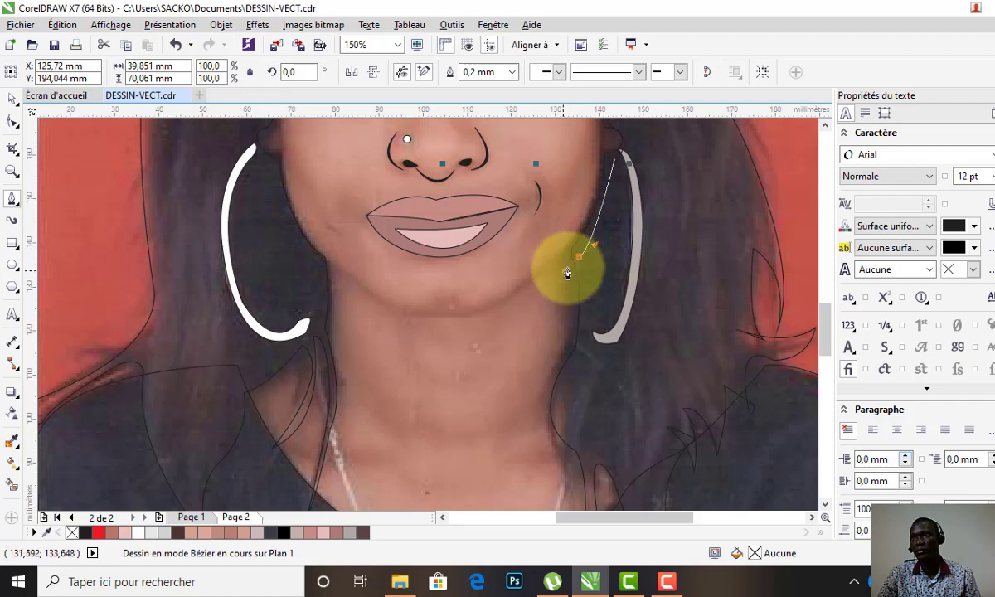
double_click(585, 358)
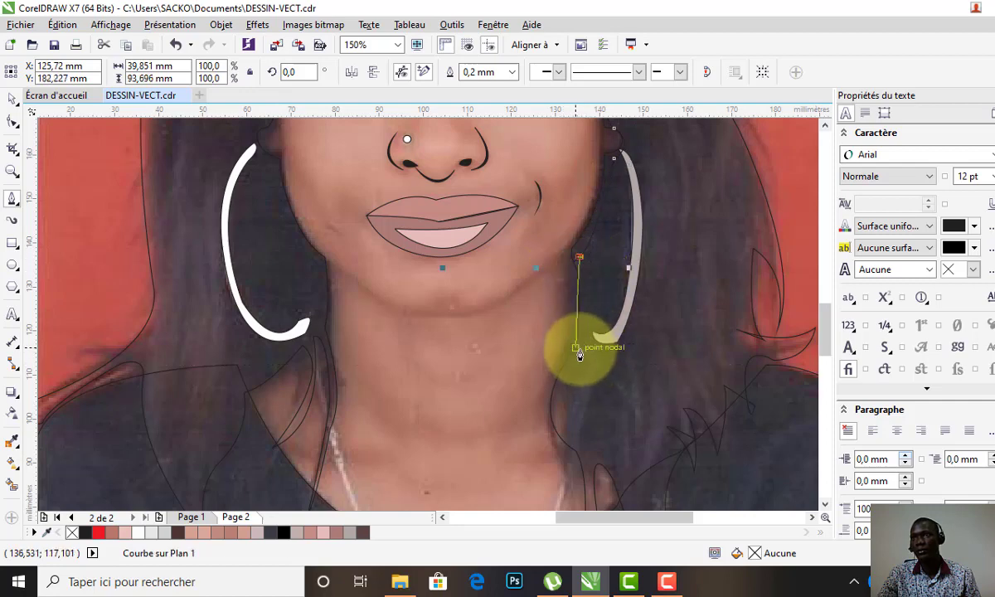
Trace a curve down the right side of the neck and sweep the neckline toward the left
drag(563, 387, 571, 353)
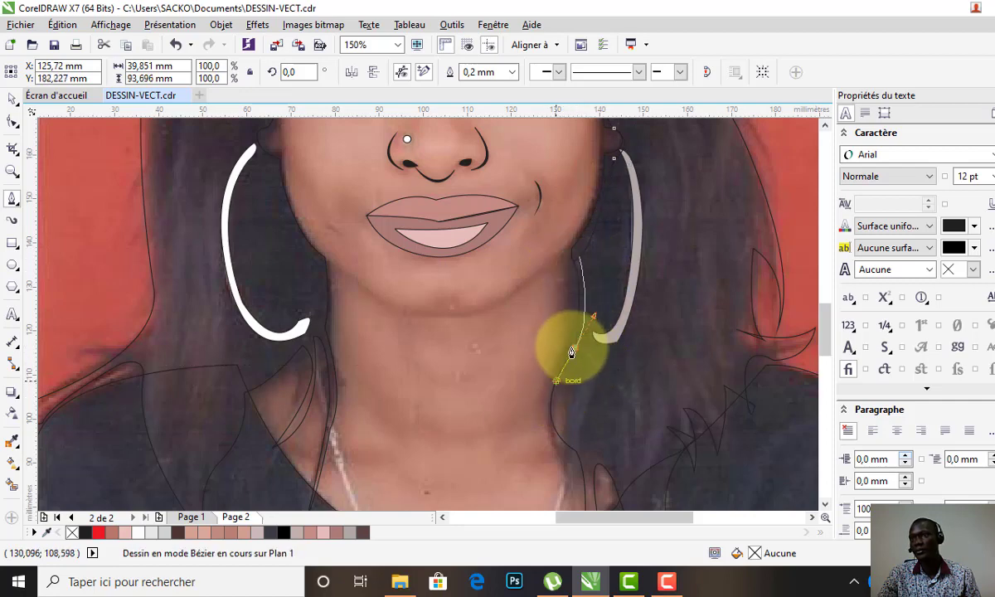
drag(579, 443, 625, 464)
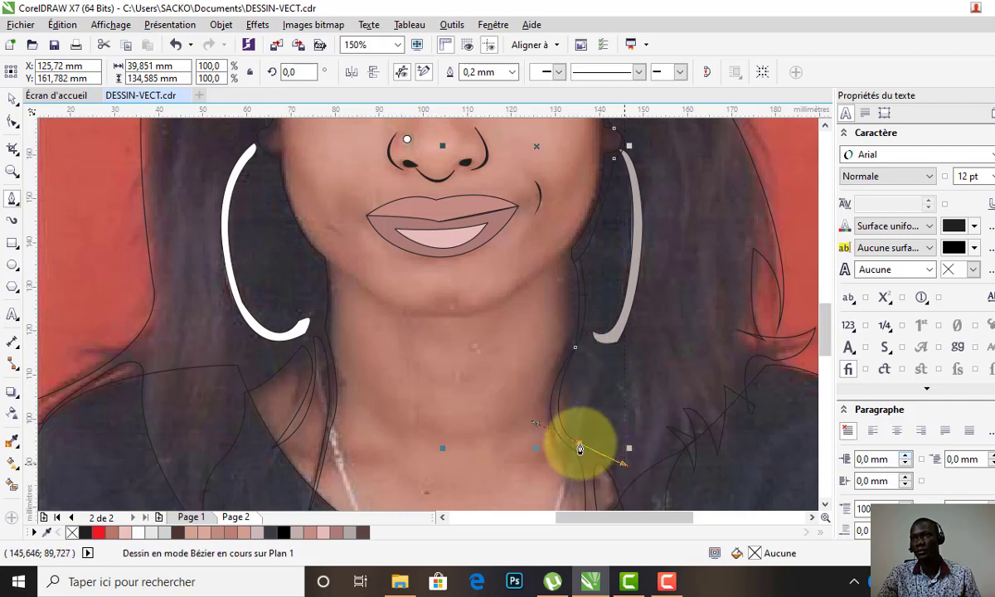
drag(615, 481, 616, 480)
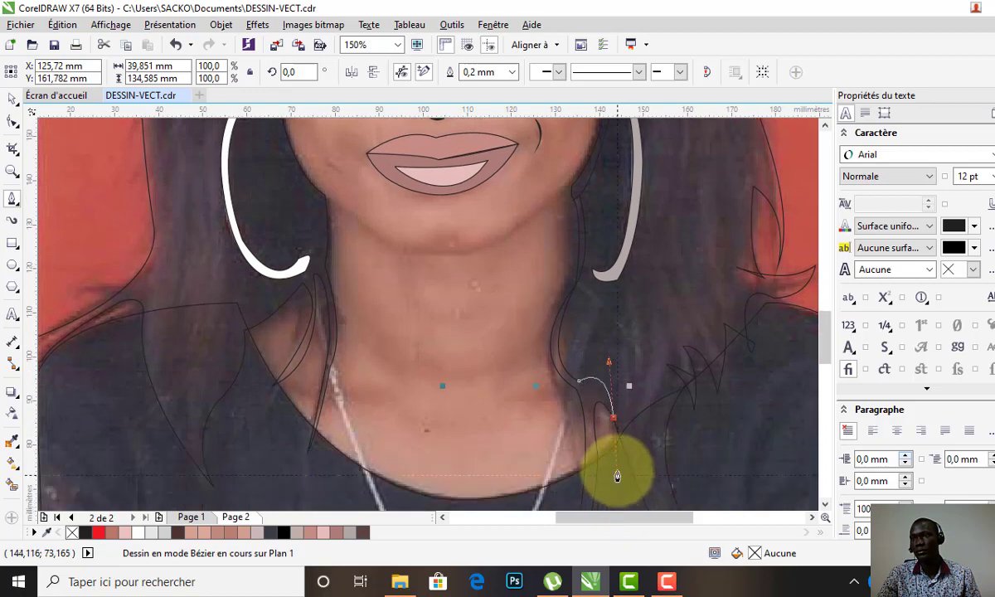
mouse_move(617, 416)
mouse_down()
mouse_move(612, 480)
mouse_move(313, 459)
mouse_move(149, 328)
mouse_up()
click(628, 456)
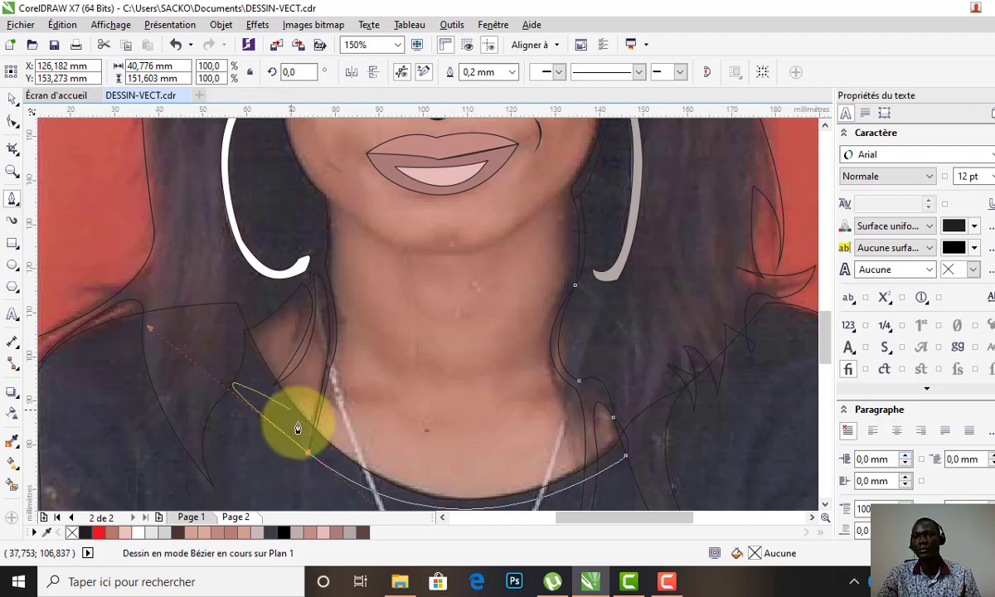
drag(297, 428, 304, 455)
mouse_move(240, 293)
mouse_down()
mouse_move(322, 207)
mouse_move(327, 134)
mouse_up()
scroll(322, 132, up, 1)
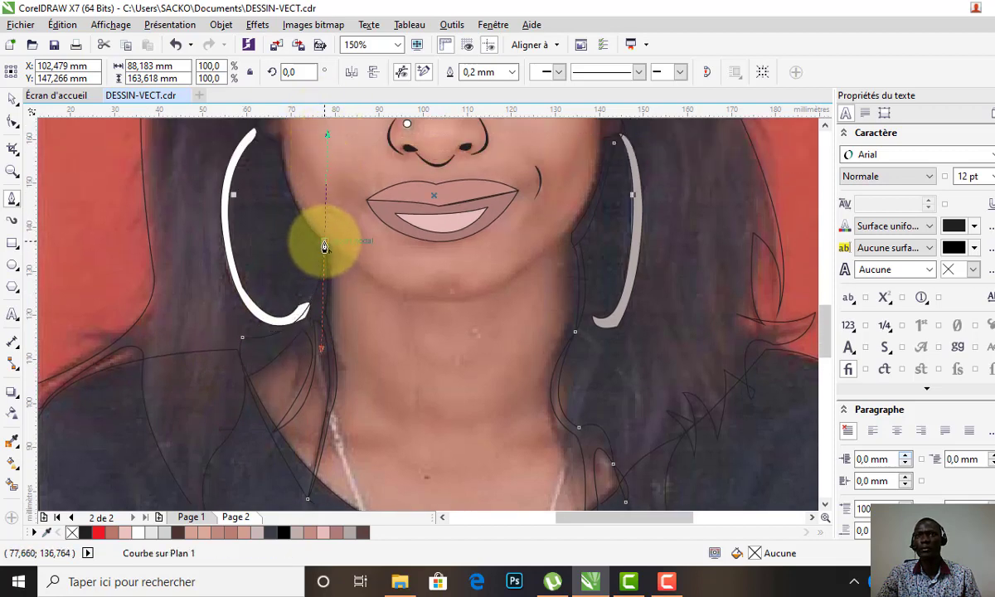
scroll(331, 249, up, 1)
scroll(344, 251, up, 2)
scroll(344, 251, up, 1)
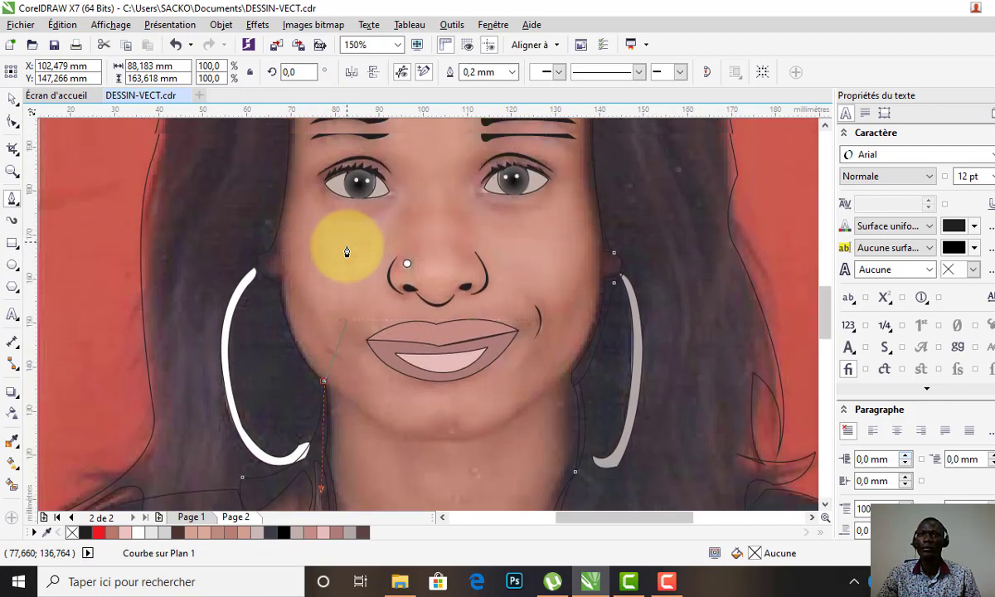
scroll(289, 268, up, 1)
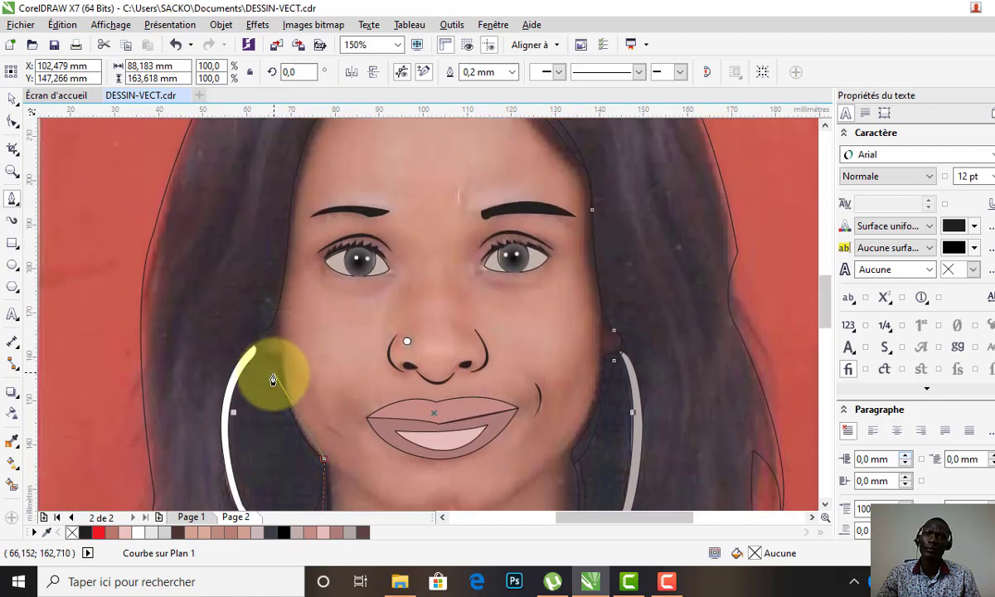
Trace the face edge from the left jaw up the left hairline to the hair parting
drag(265, 365, 254, 279)
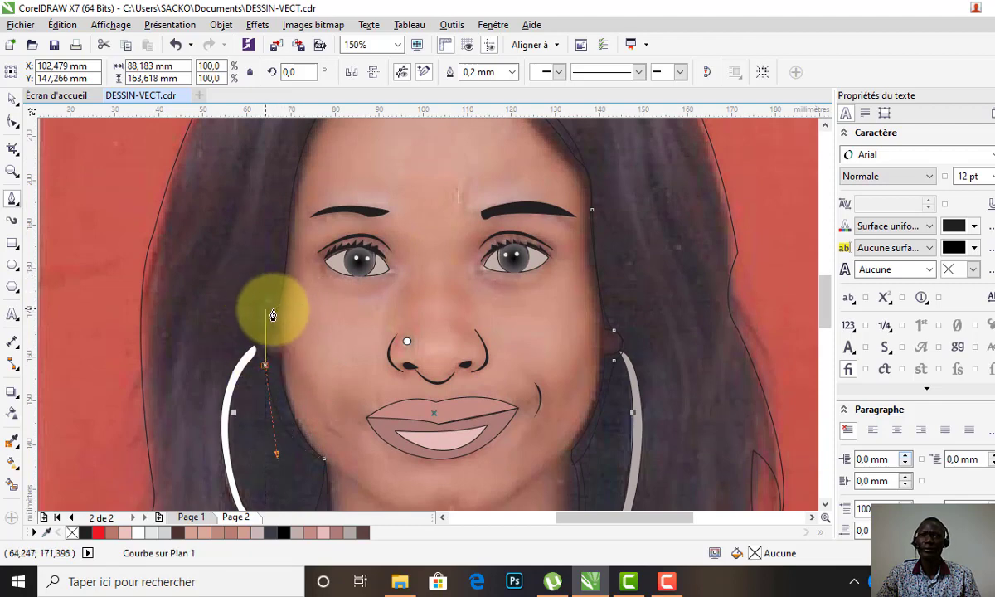
mouse_move(275, 309)
mouse_down()
mouse_move(305, 302)
mouse_move(279, 296)
mouse_up()
scroll(279, 299, up, 2)
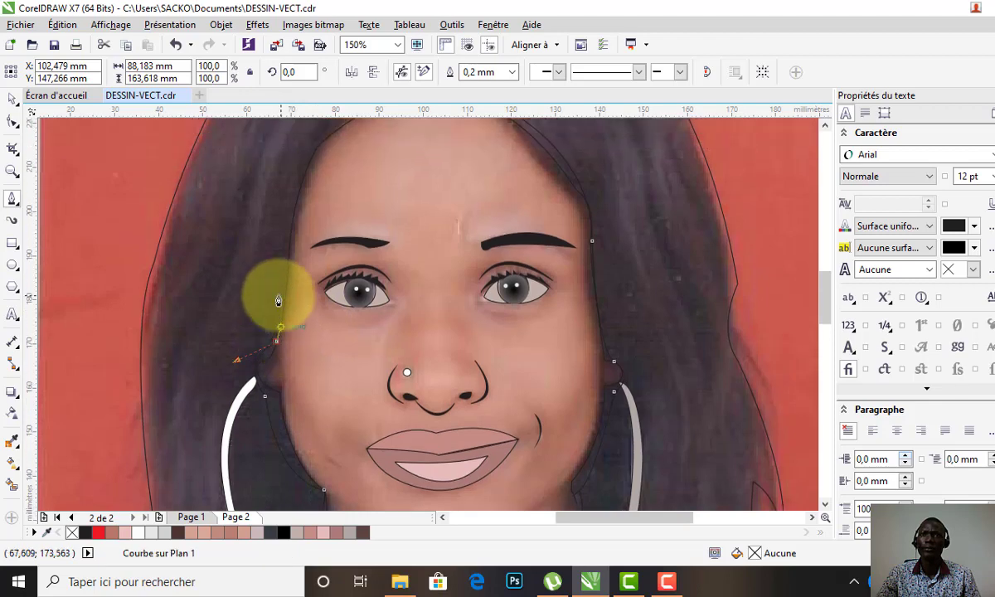
scroll(281, 286, up, 3)
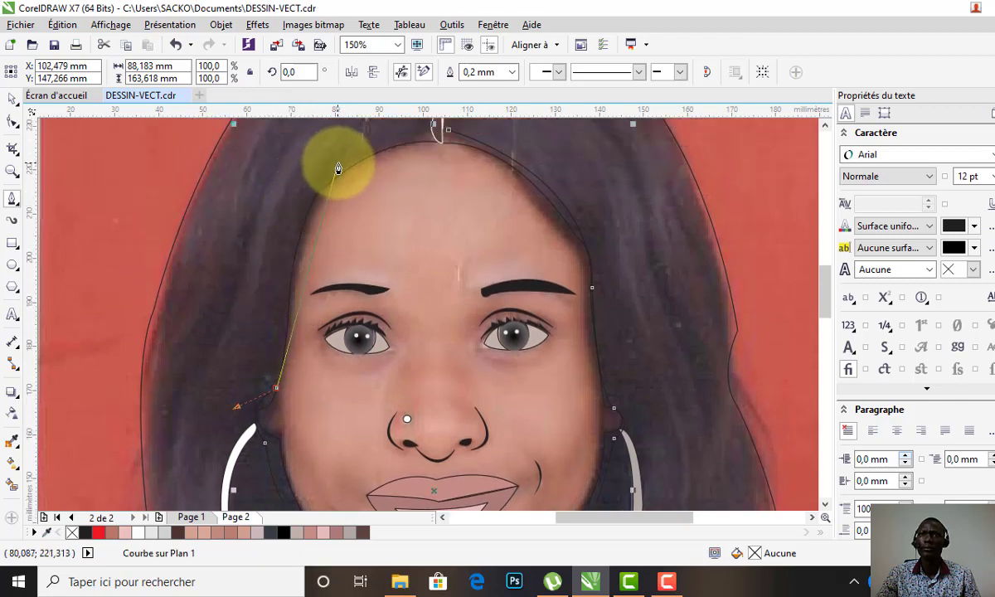
drag(338, 164, 400, 150)
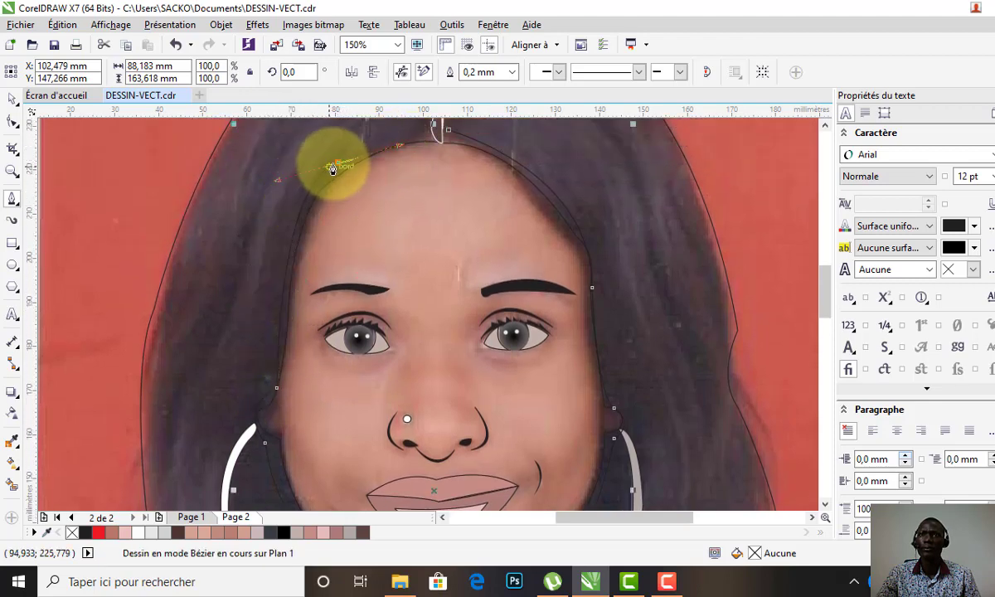
scroll(338, 166, up, 3)
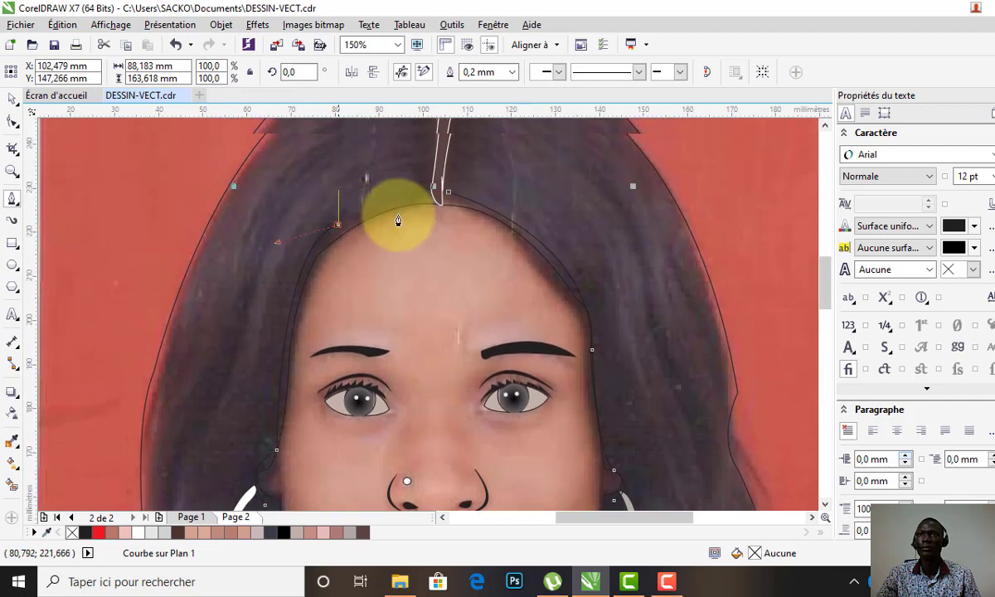
click(449, 194)
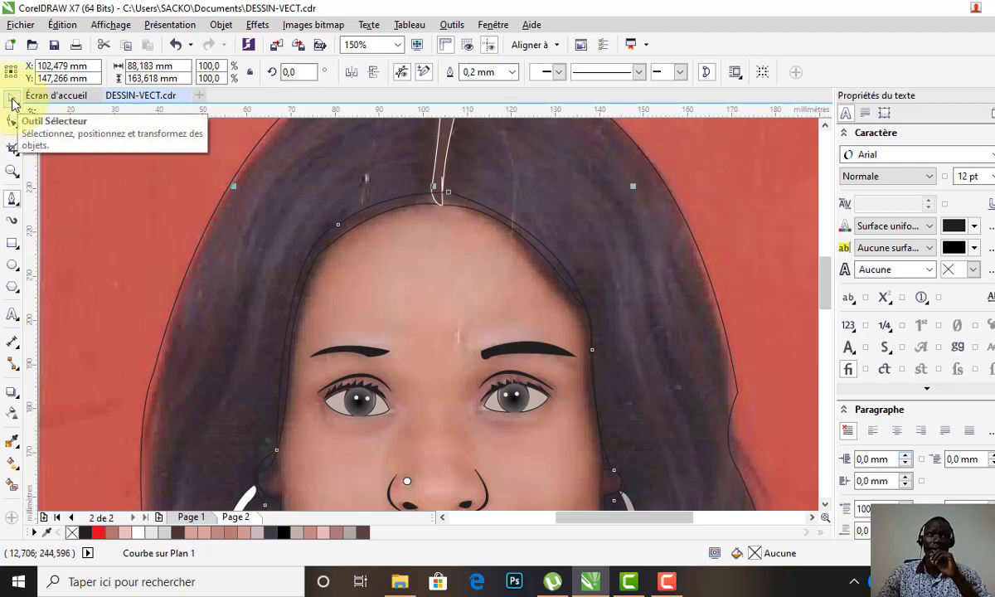
Fill the face shape with skin tone #CE9B8A sampled from the photo's forehead
click(12, 102)
click(14, 442)
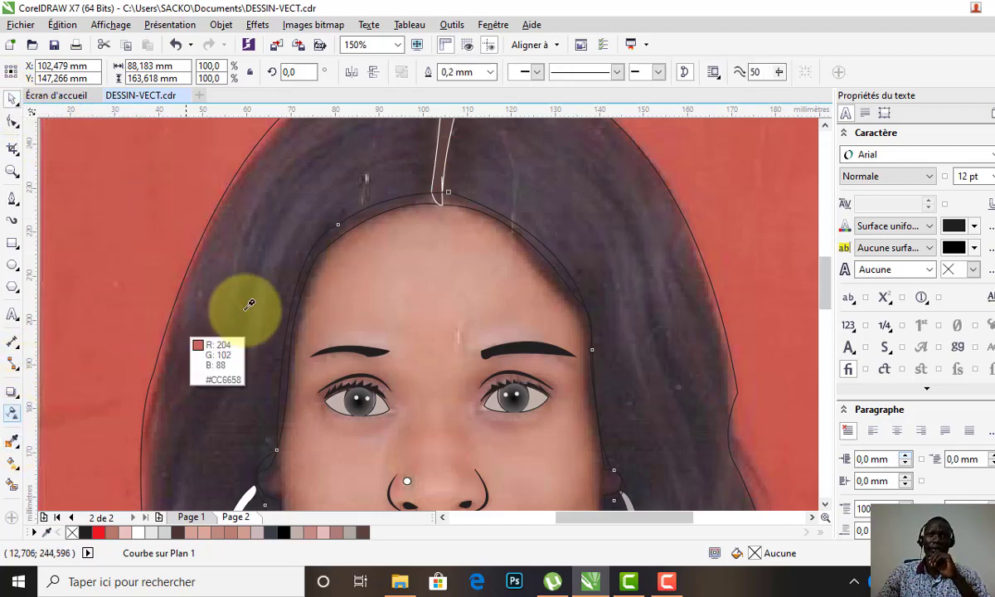
click(382, 274)
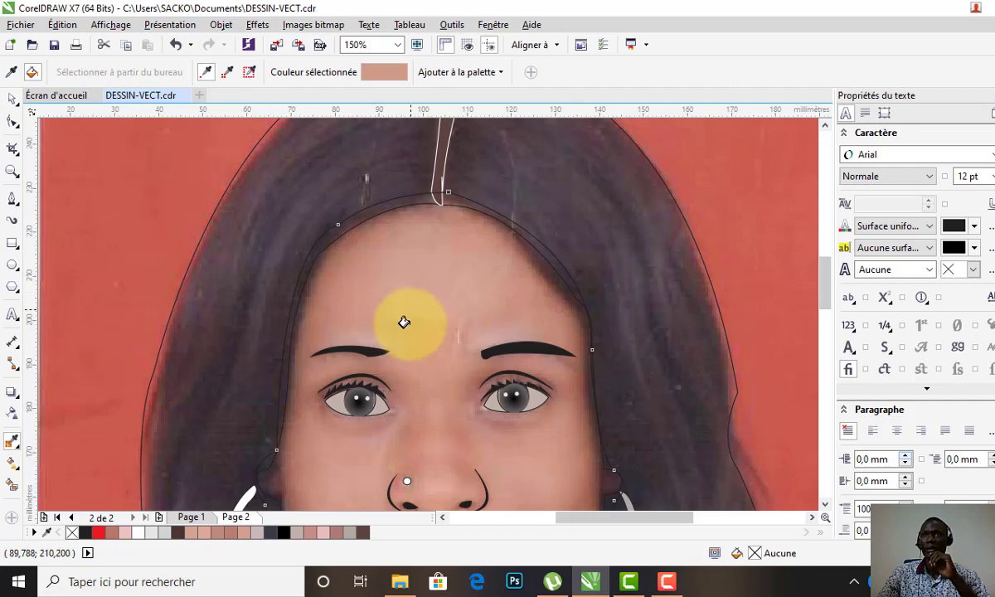
click(418, 294)
Send the face shape to the back of the page, behind the photo
click(8, 104)
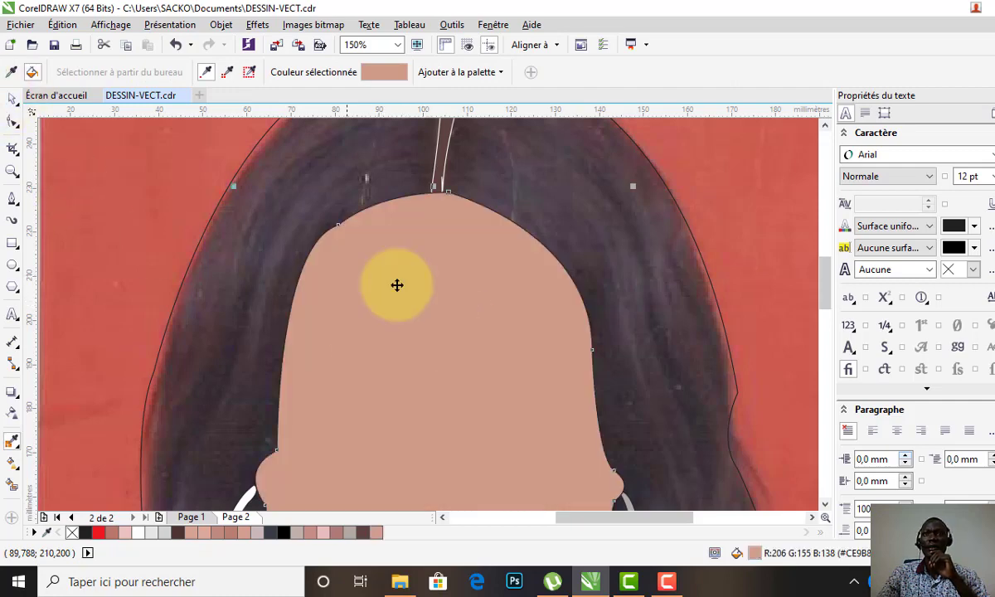
click(398, 286)
right_click(455, 365)
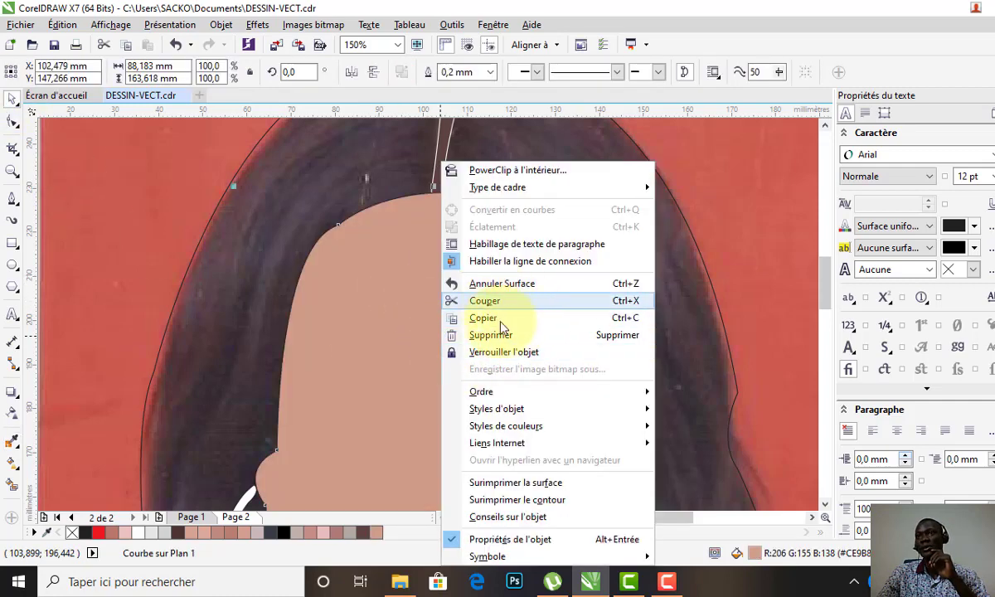
mouse_move(480, 391)
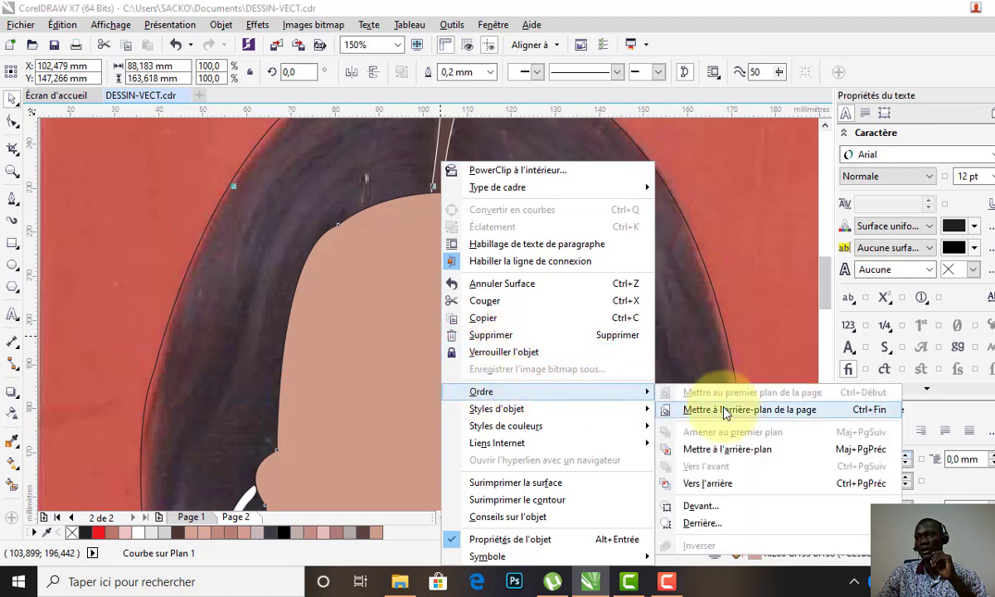
click(729, 410)
scroll(315, 235, down, 5)
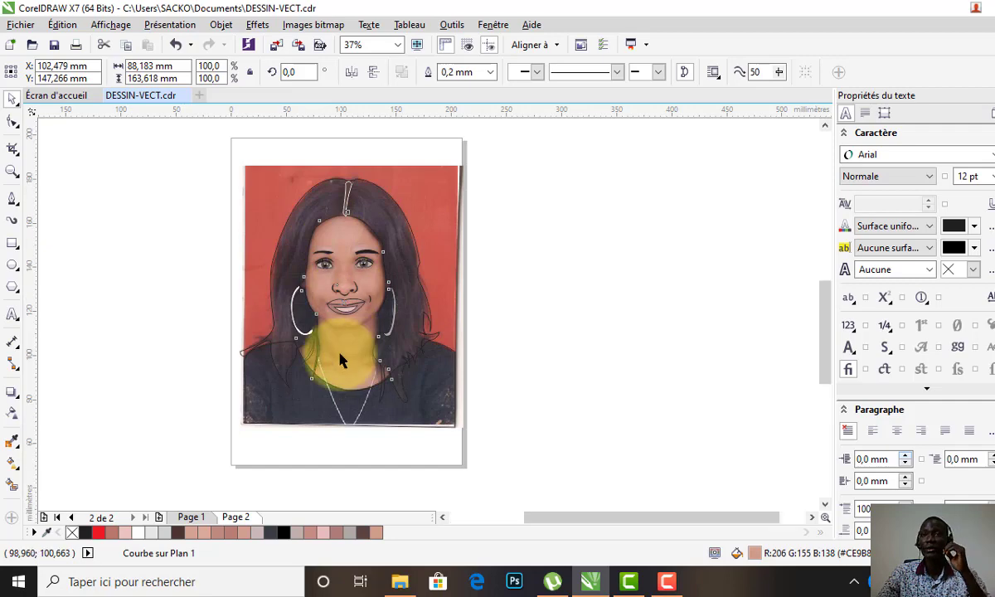
scroll(327, 323, up, 5)
scroll(305, 386, down, 2)
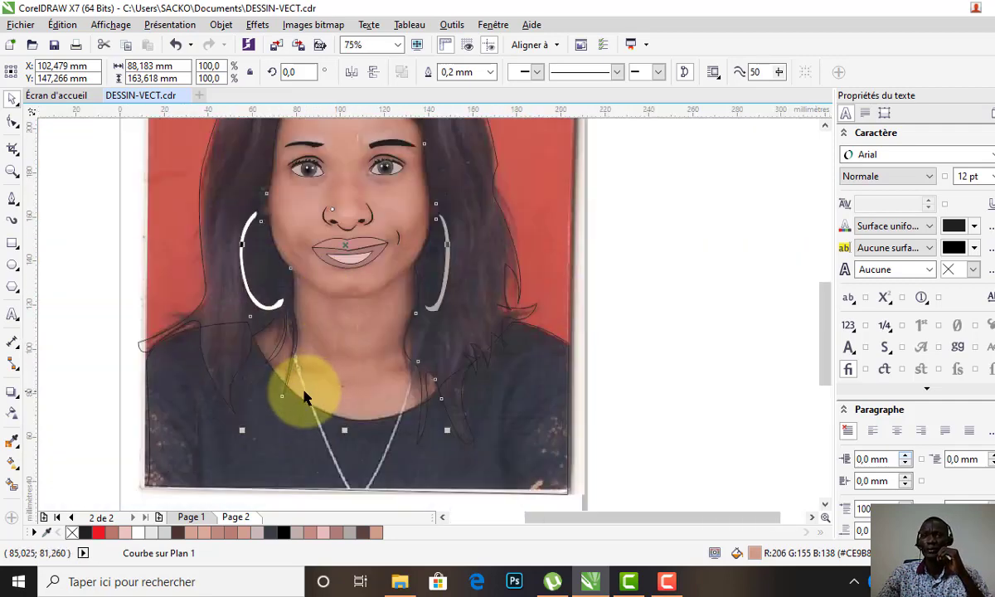
Draw a V-shaped necklace with two curved strands from the neckline down the chest
click(303, 393)
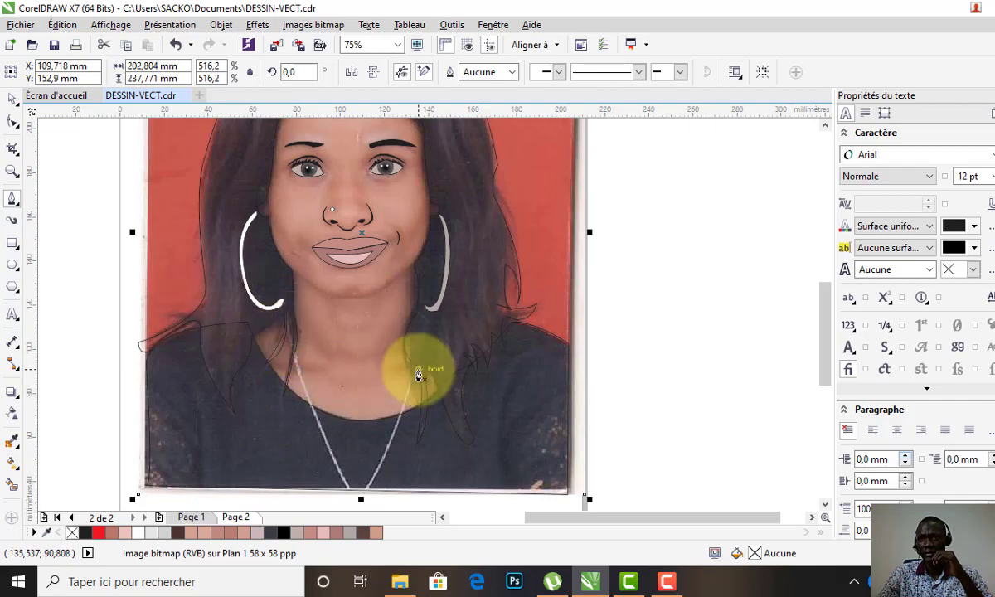
scroll(412, 386, up, 2)
click(415, 369)
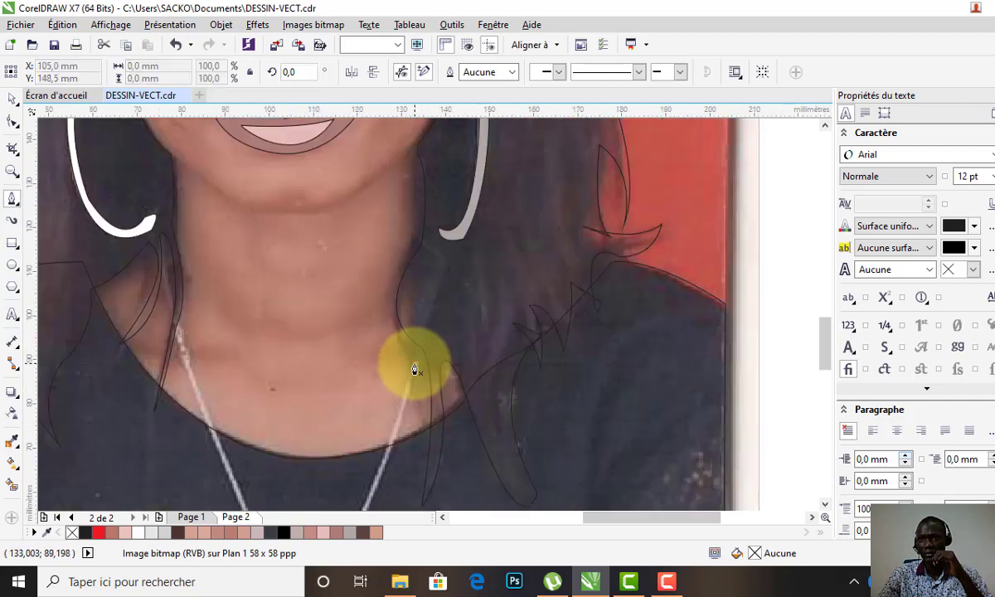
scroll(417, 355, down, 2)
click(368, 481)
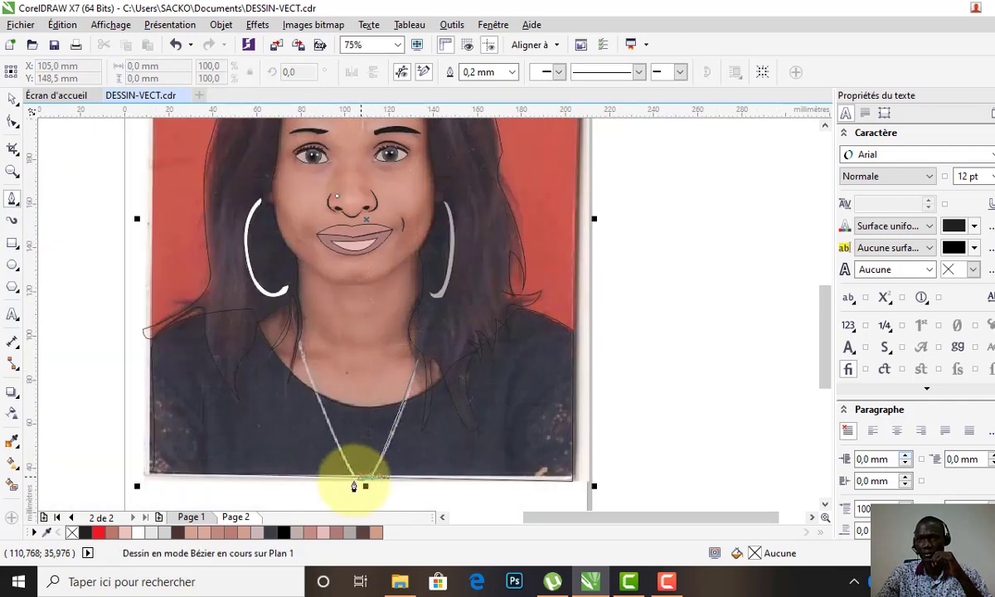
double_click(362, 482)
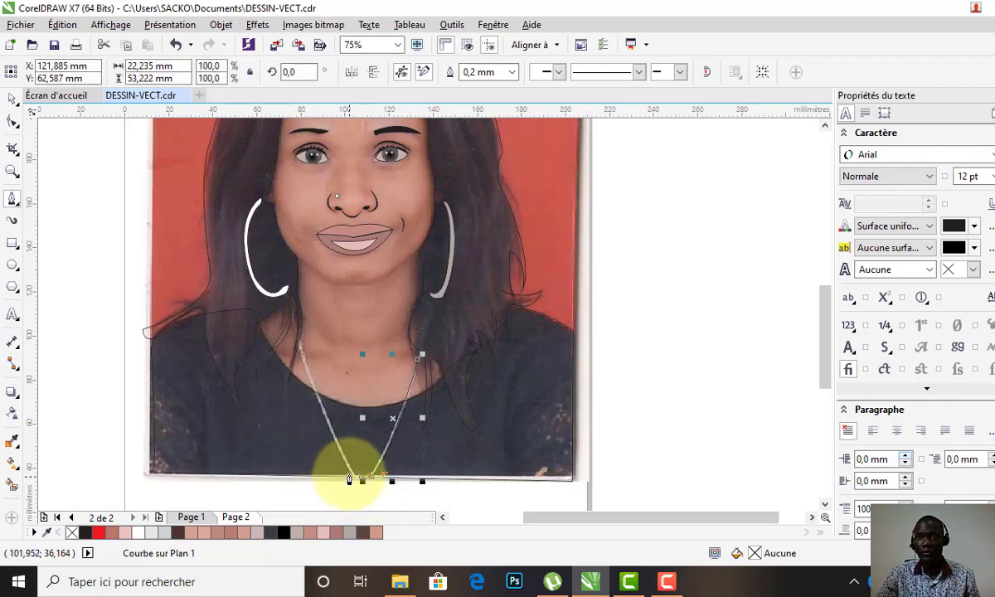
click(348, 468)
click(289, 316)
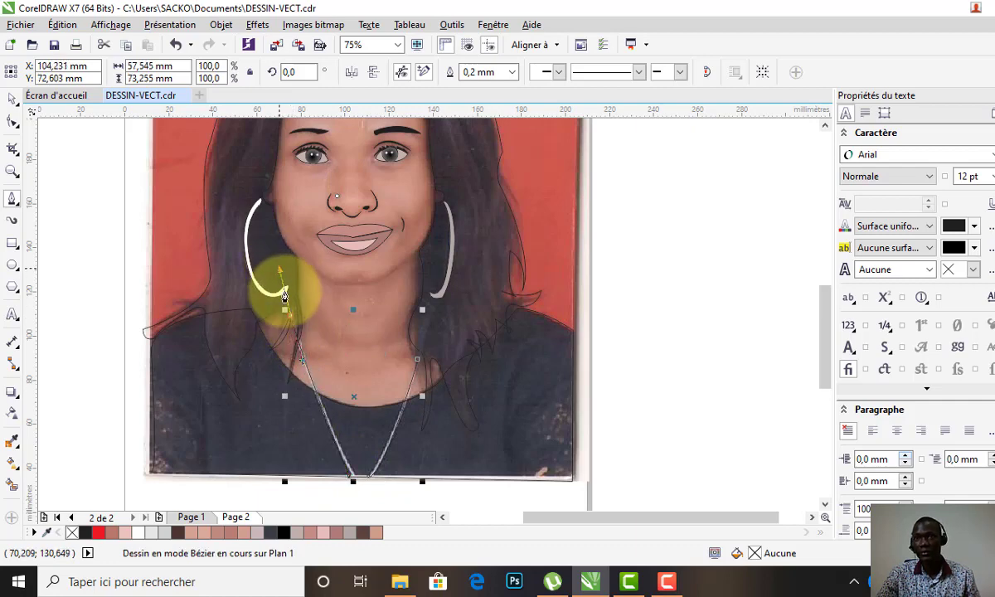
drag(286, 297, 296, 327)
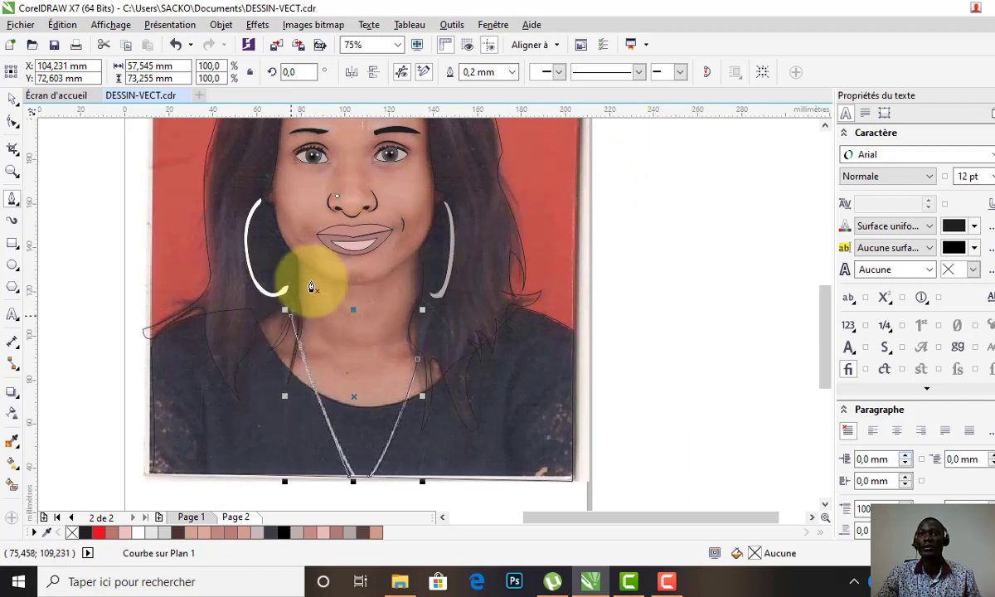
Set the necklace outline width to 0.75 mm
click(513, 72)
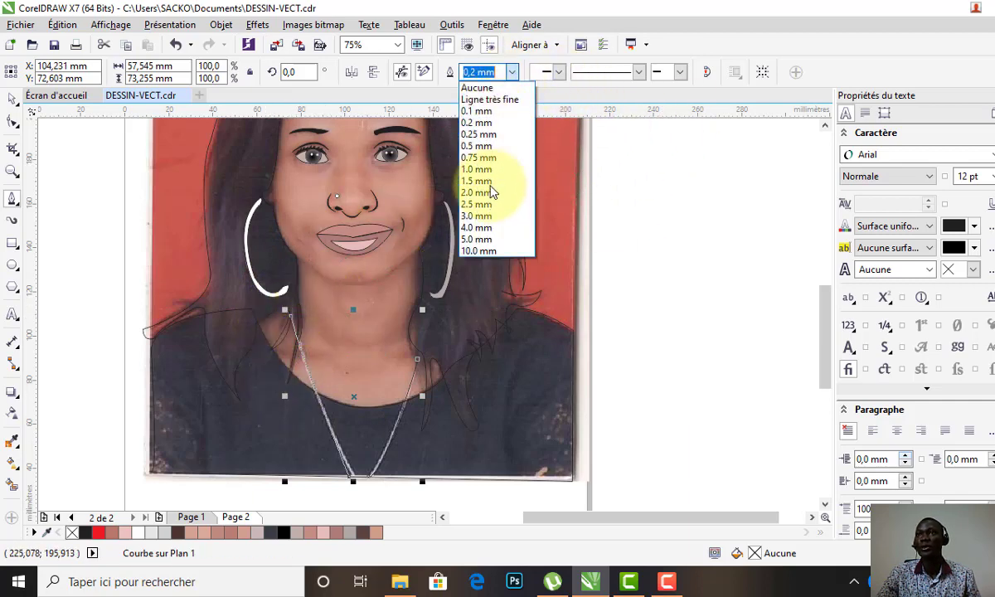
click(487, 149)
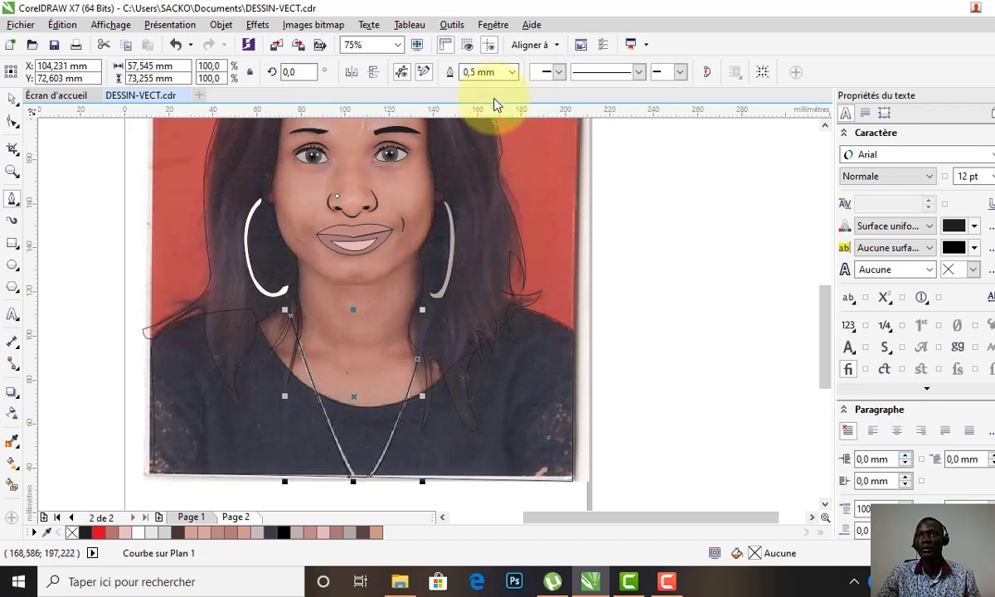
click(512, 72)
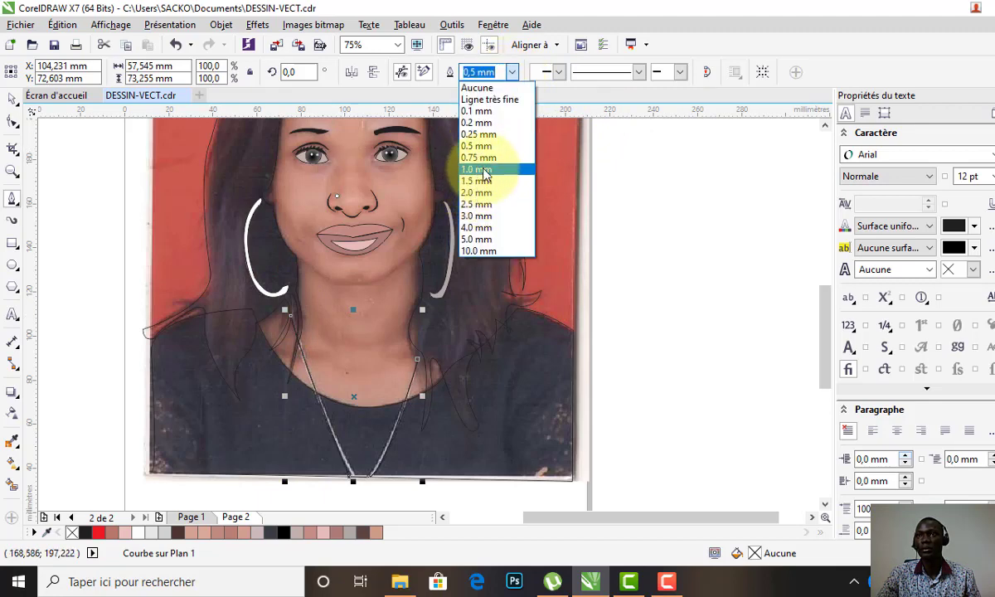
click(485, 168)
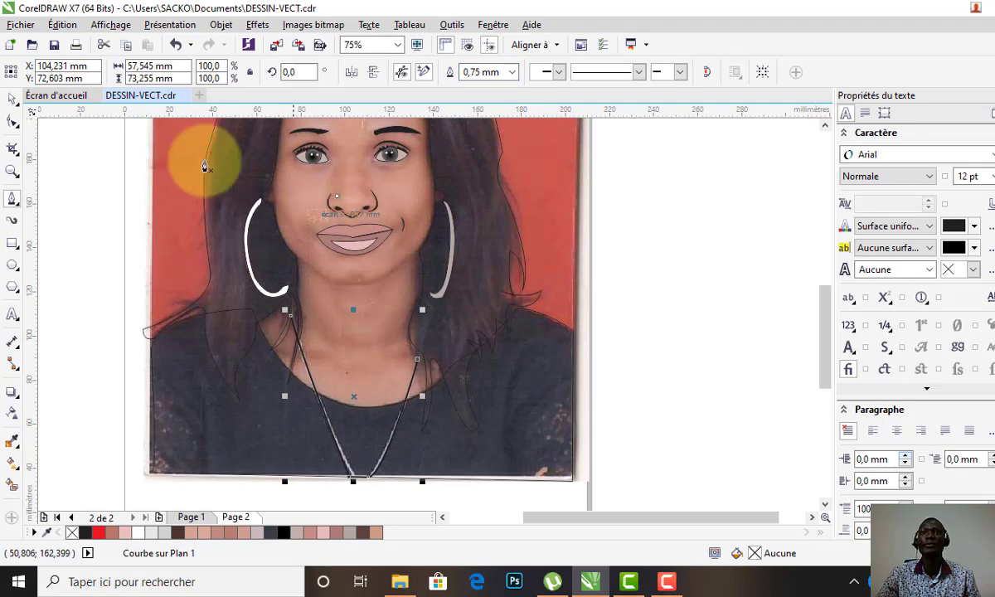
Reshape the necklace curve by dragging a node with the Shape tool
click(12, 121)
scroll(392, 363, down, 1)
scroll(417, 411, down, 1)
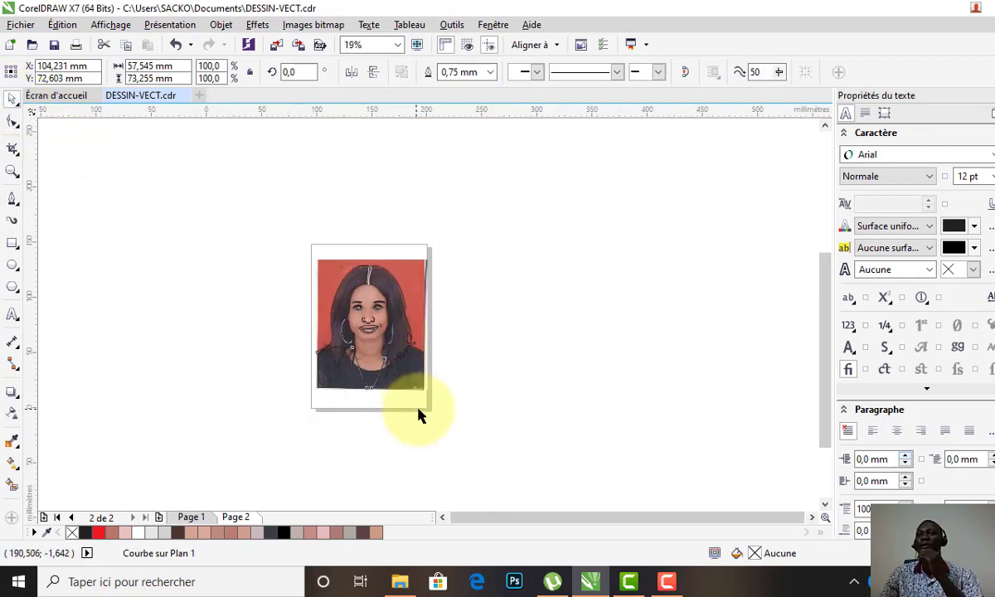
scroll(421, 389, up, 2)
drag(441, 333, 434, 187)
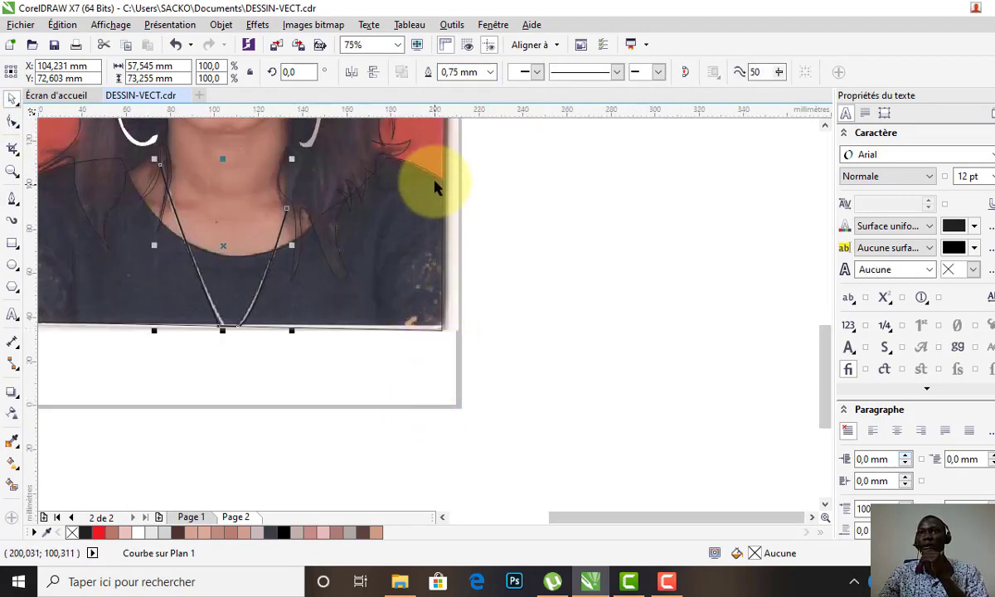
scroll(518, 366, down, 1)
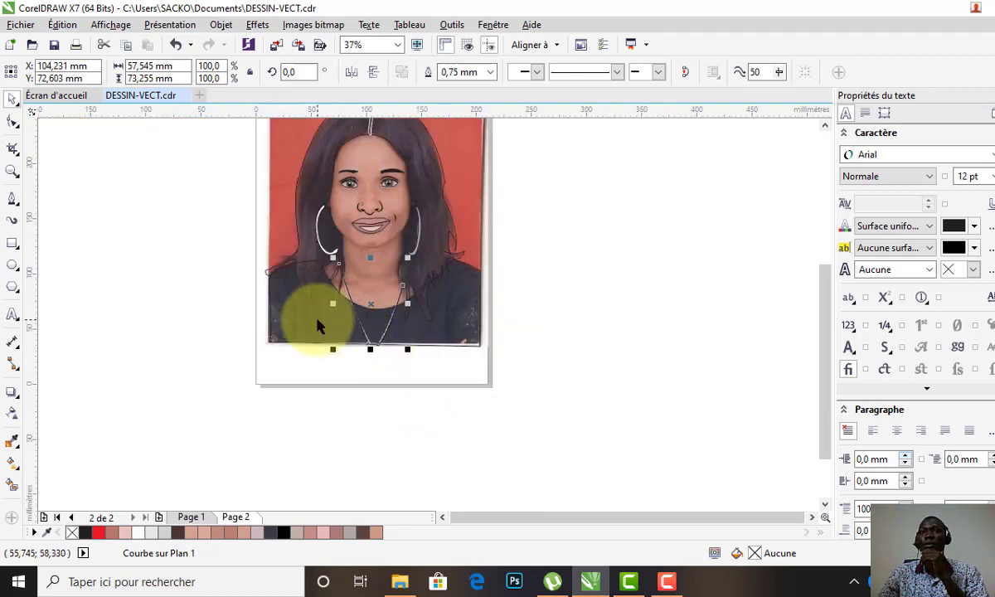
scroll(365, 183, down, 2)
scroll(378, 200, up, 1)
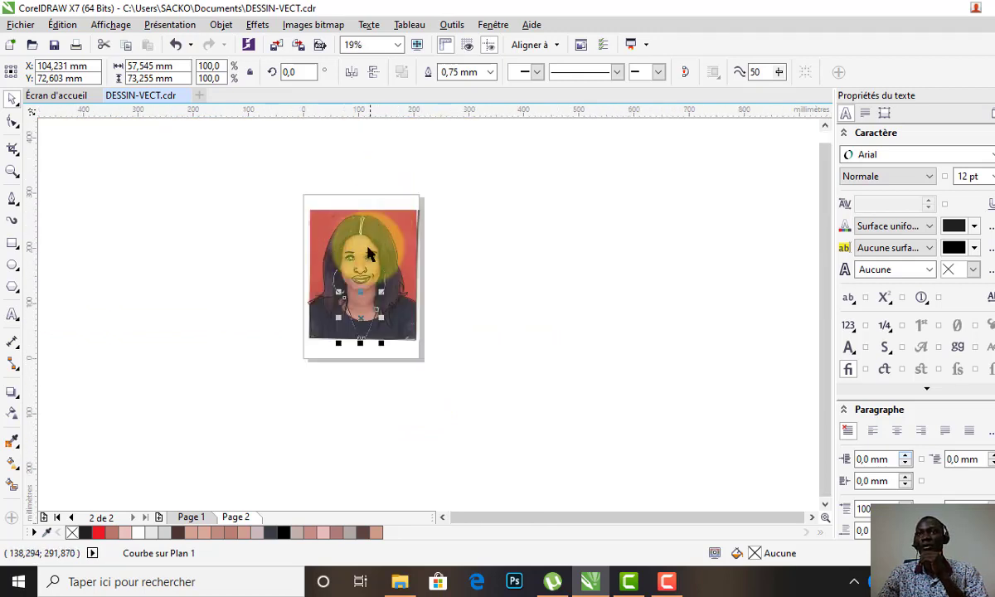
scroll(350, 309, up, 1)
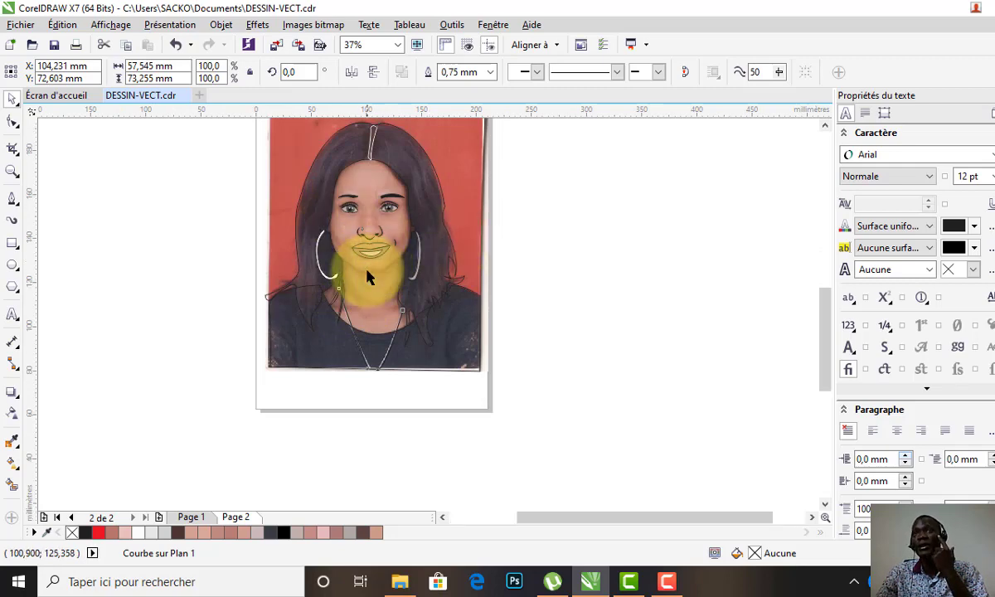
scroll(369, 277, up, 1)
scroll(367, 240, up, 1)
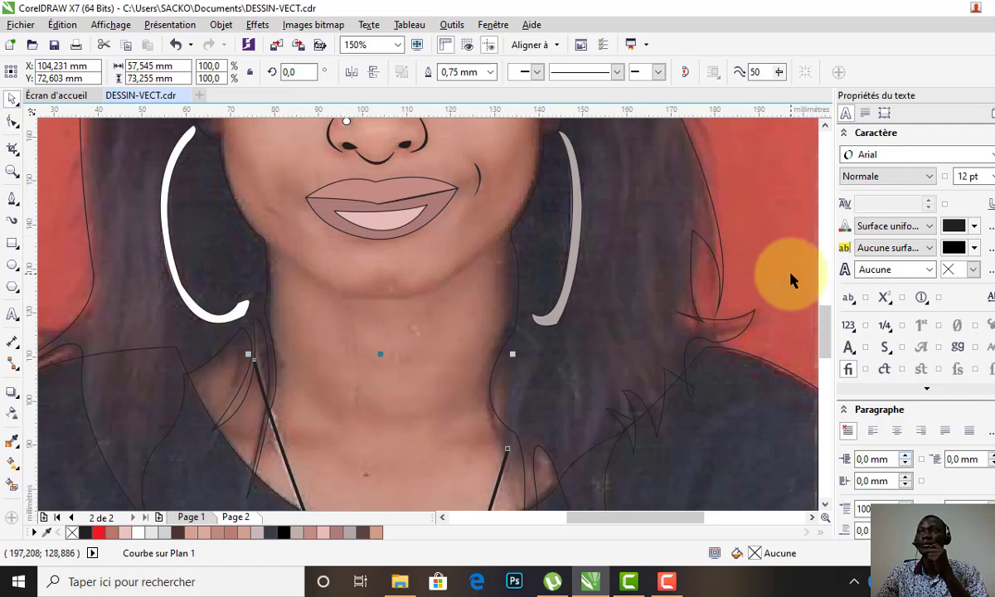
Draw a Bézier jaw line below the lips, from the left cheek around the chin to the right cheek
click(706, 270)
click(14, 200)
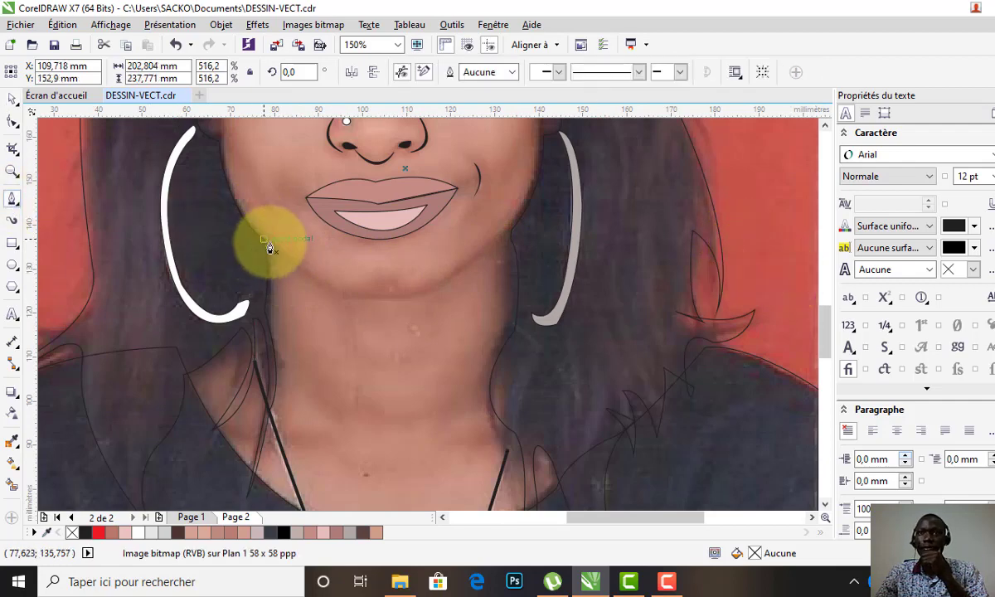
scroll(269, 247, up, 1)
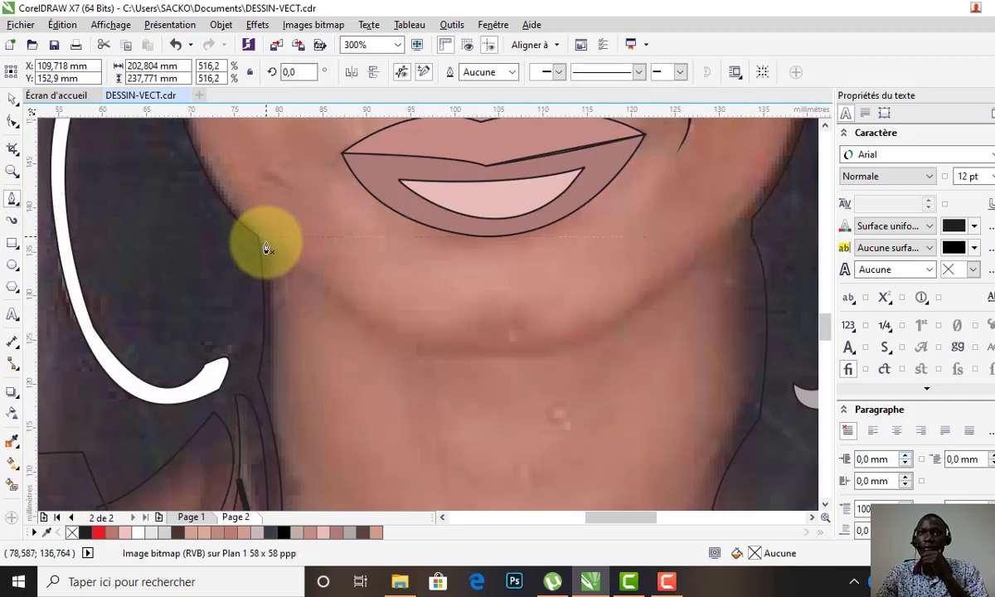
click(266, 238)
mouse_move(376, 316)
mouse_down()
mouse_move(394, 355)
mouse_move(384, 340)
mouse_up()
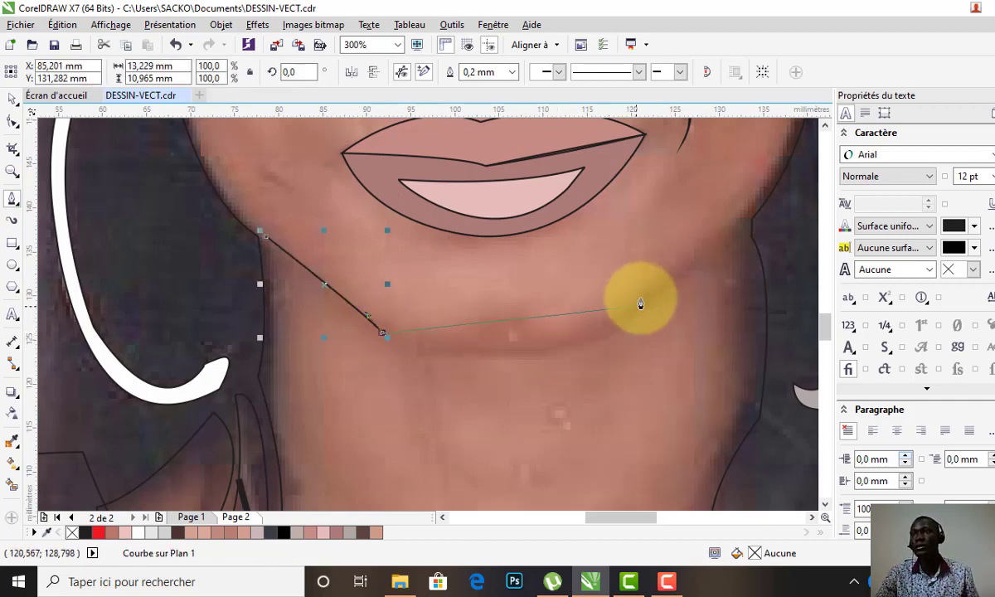
mouse_move(635, 306)
mouse_down()
mouse_move(686, 226)
mouse_move(726, 217)
mouse_up()
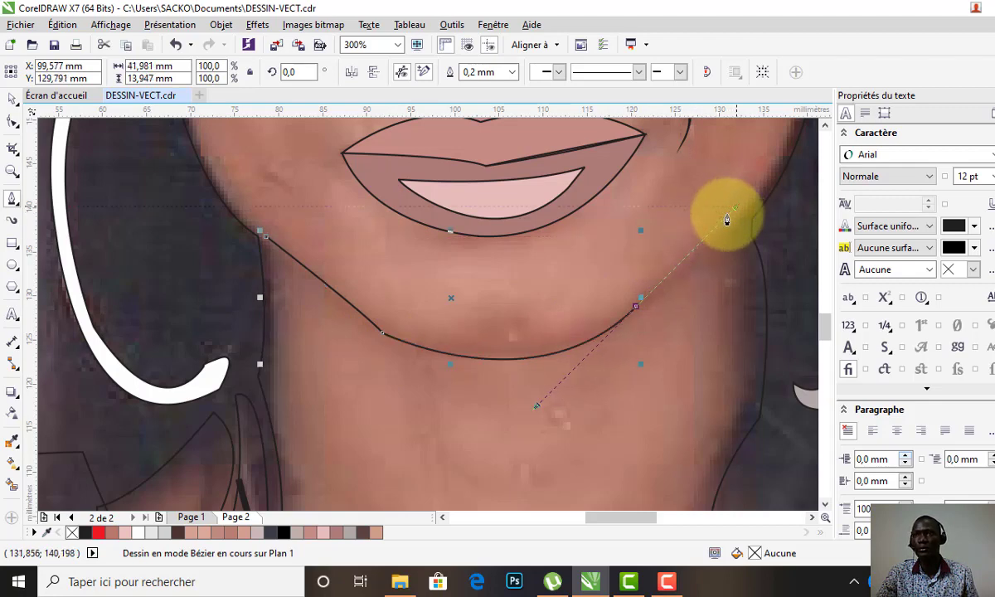
click(637, 308)
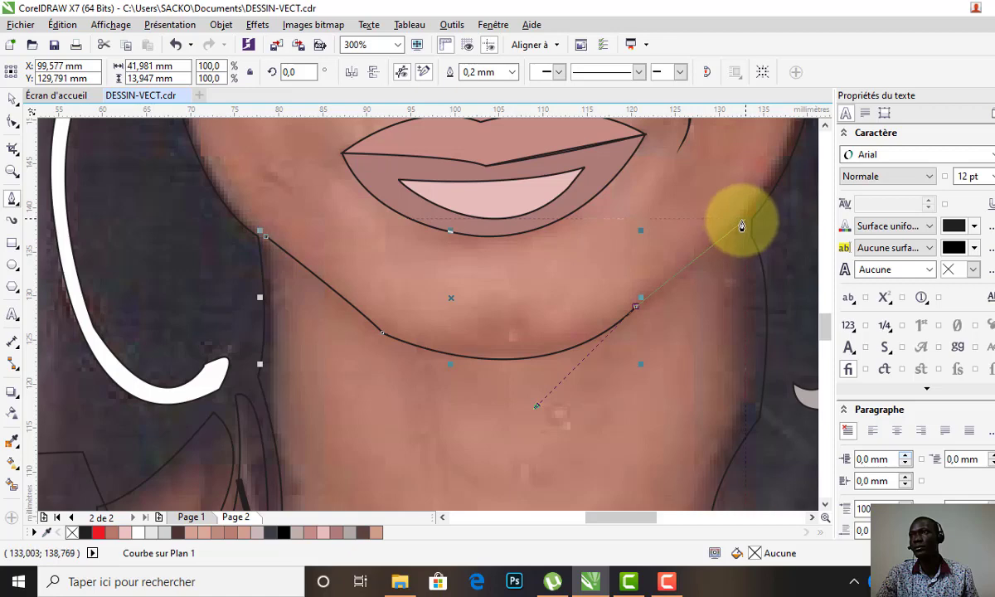
mouse_move(741, 226)
mouse_down()
mouse_move(761, 214)
mouse_move(701, 229)
mouse_up()
Set the jaw line's outline width to 0.5 mm, after trying 1.5 and 0.75 mm
click(513, 72)
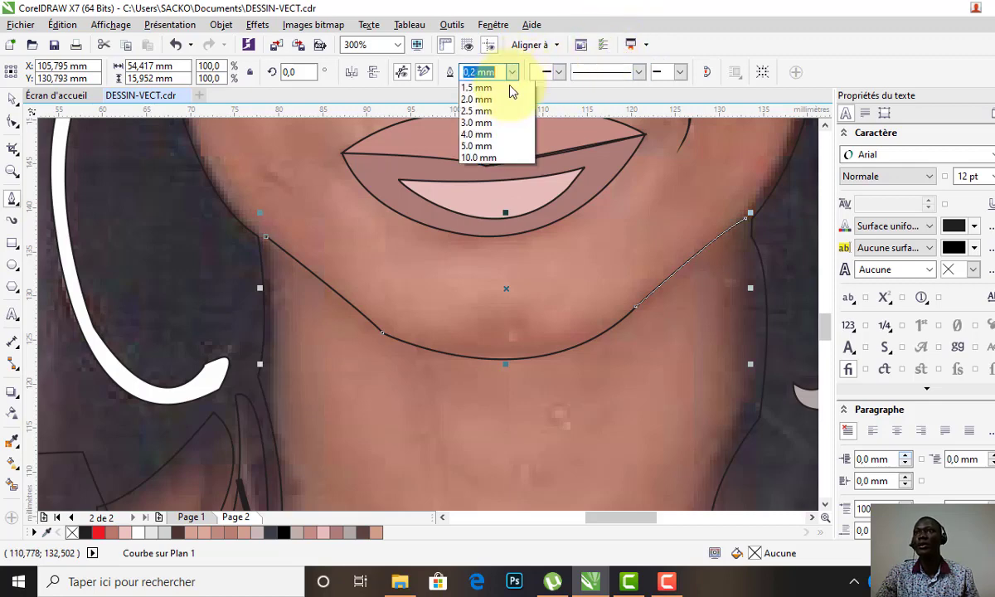
click(485, 182)
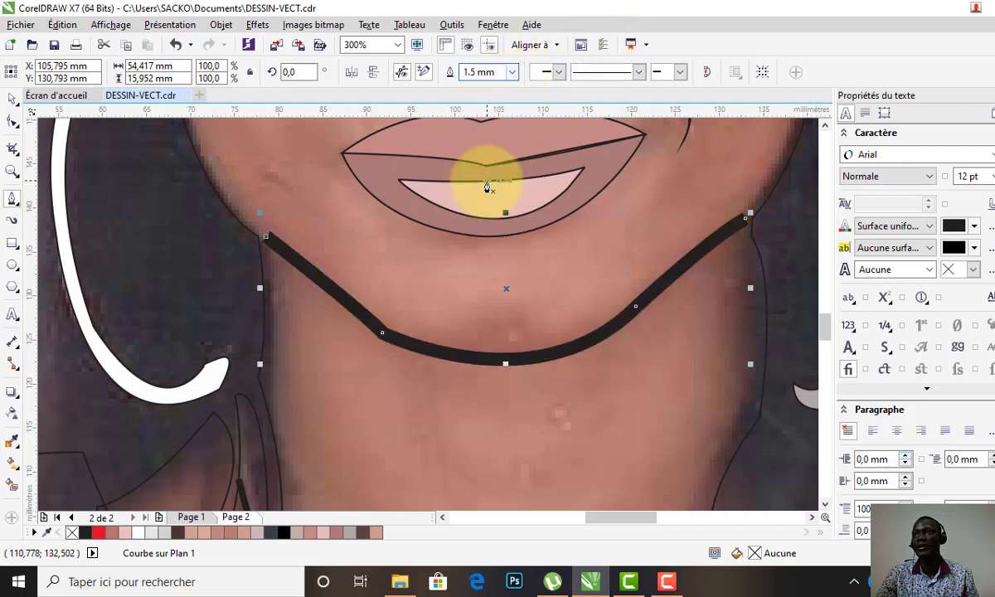
click(511, 73)
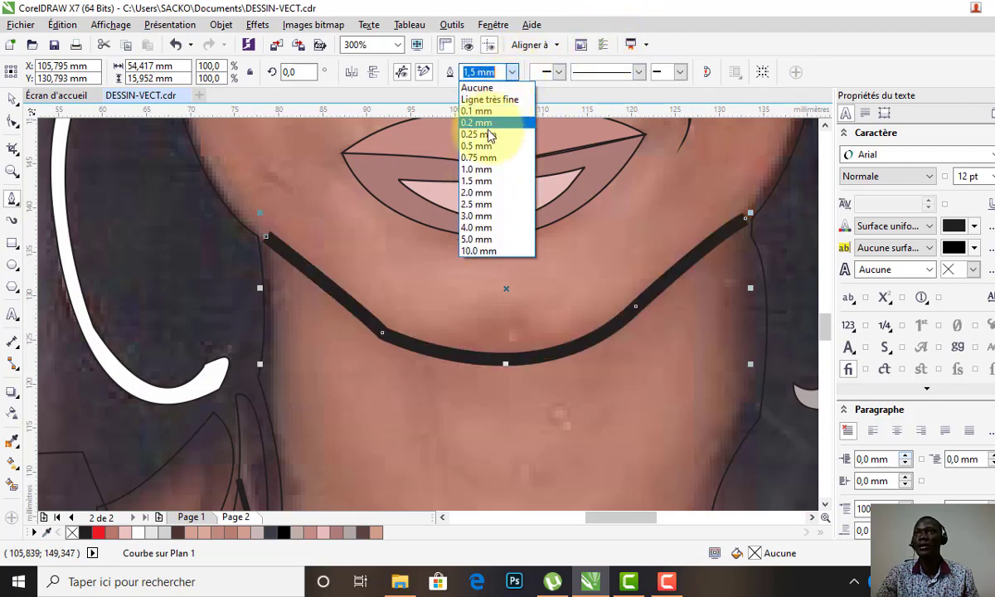
click(483, 158)
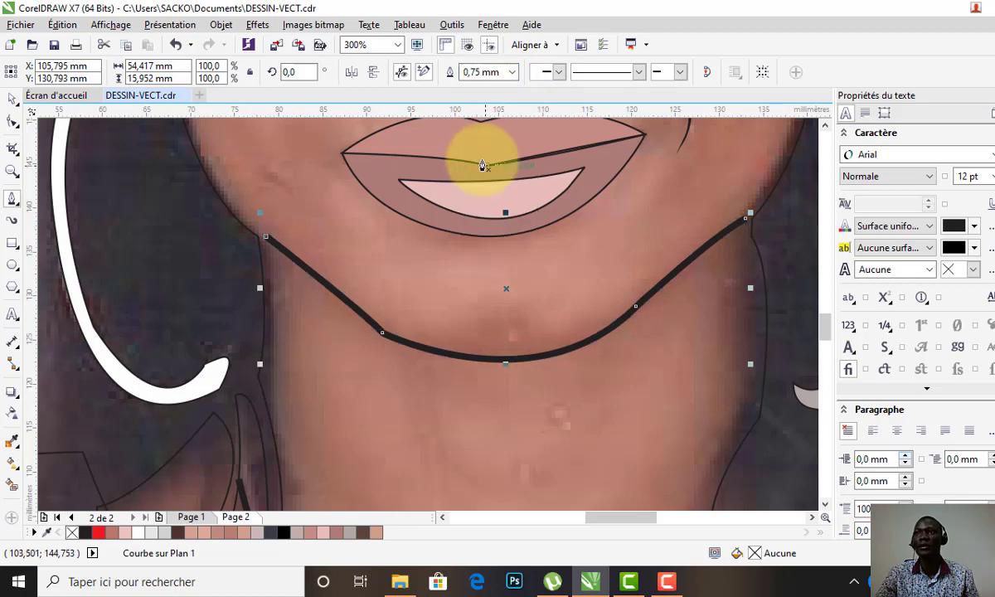
click(513, 75)
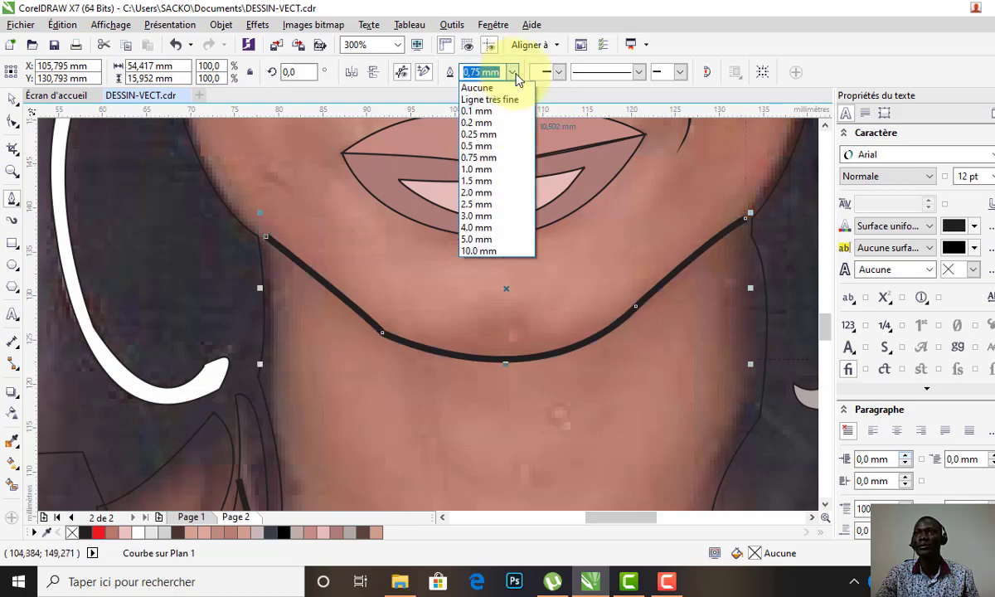
click(485, 148)
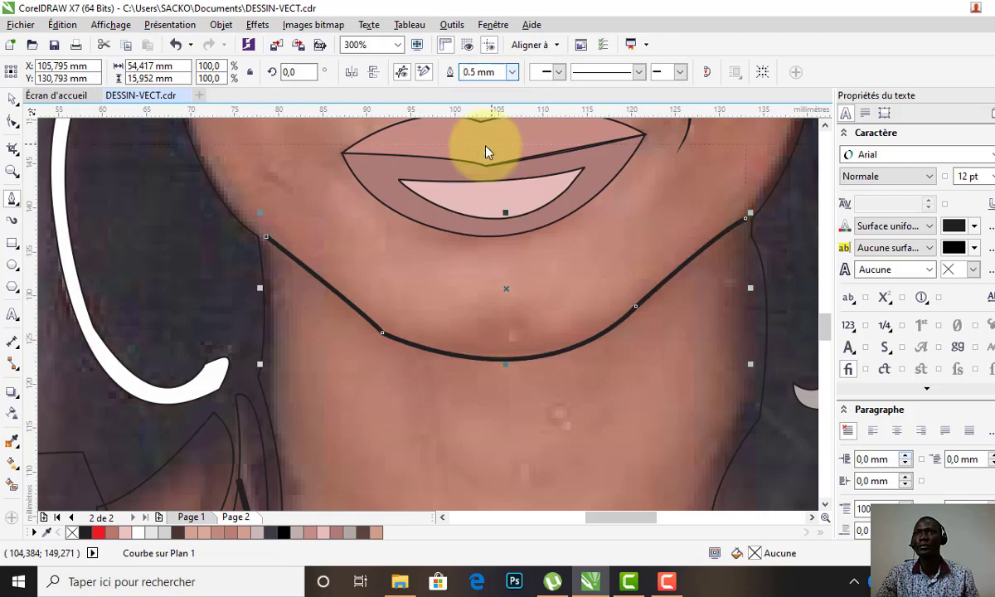
click(559, 73)
click(639, 73)
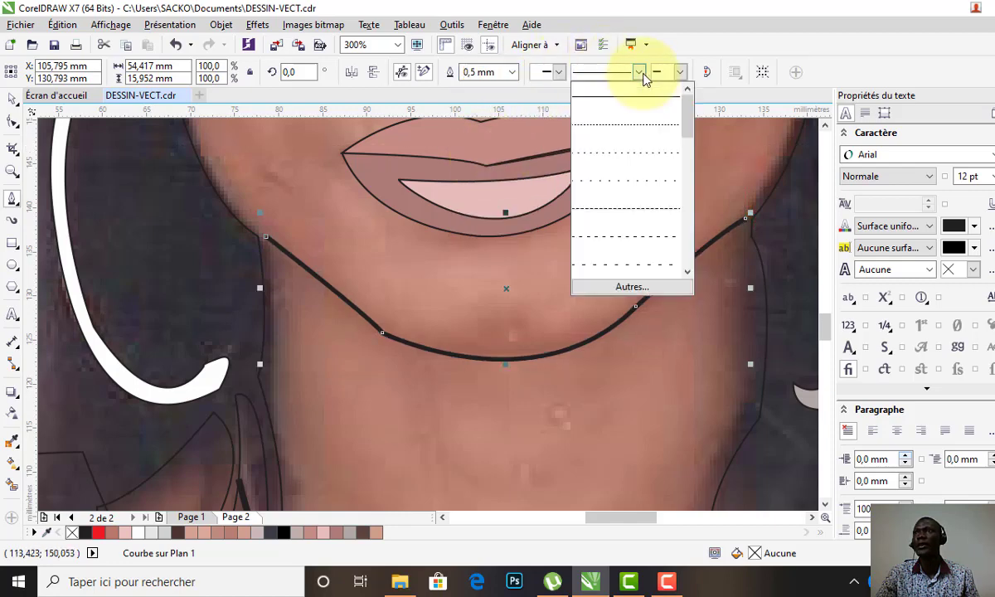
click(640, 73)
click(679, 72)
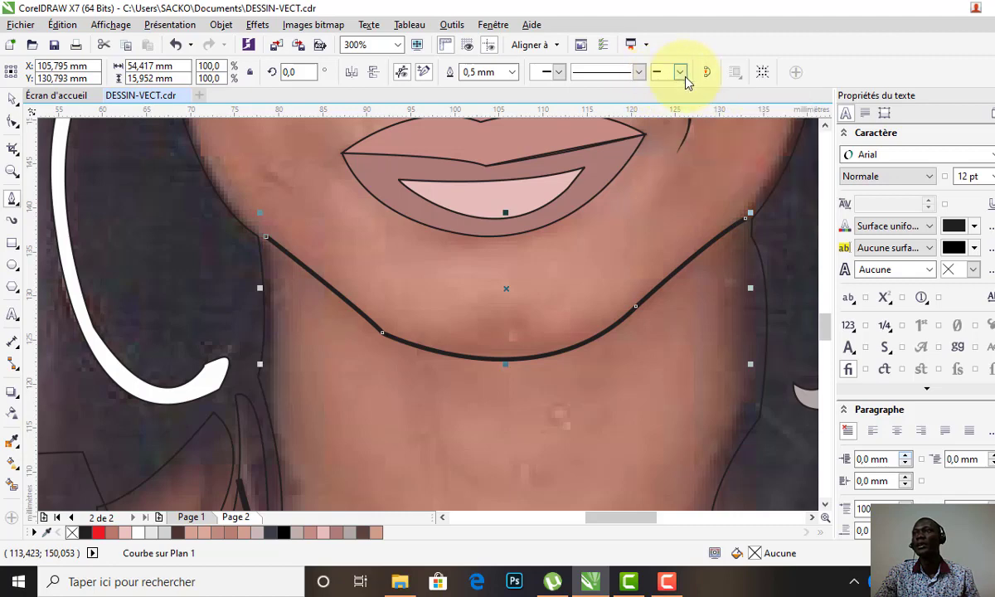
click(12, 99)
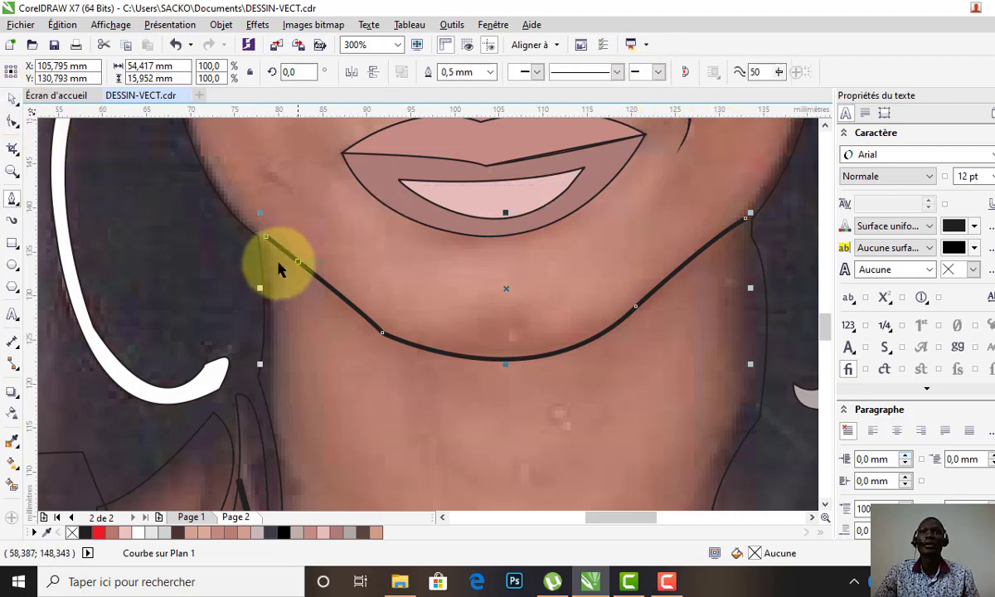
scroll(280, 260, down, 2)
Move the reference photo to the right of the drawing
scroll(281, 261, down, 1)
scroll(395, 318, down, 2)
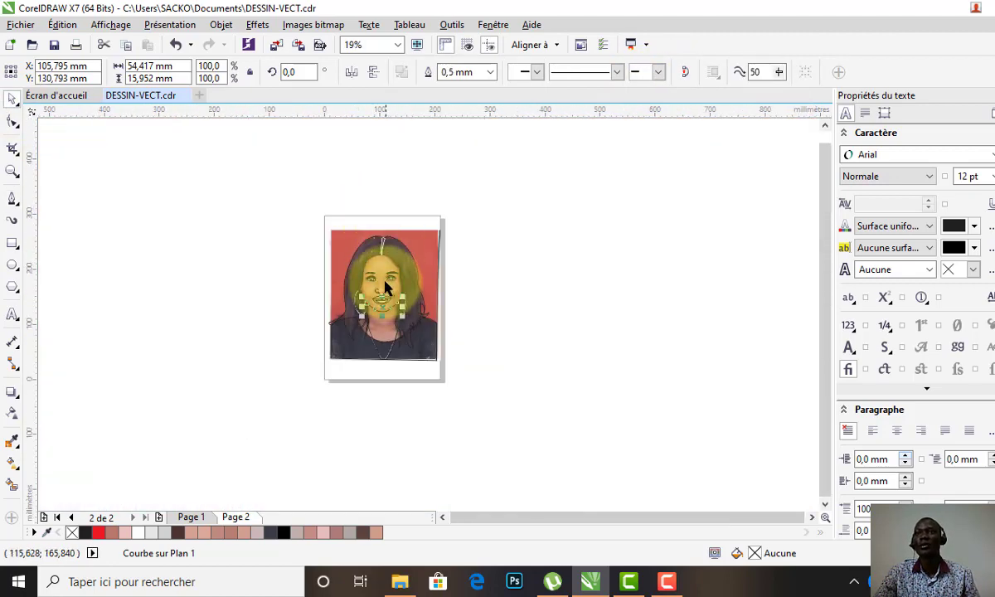
scroll(385, 278, up, 2)
scroll(385, 279, down, 2)
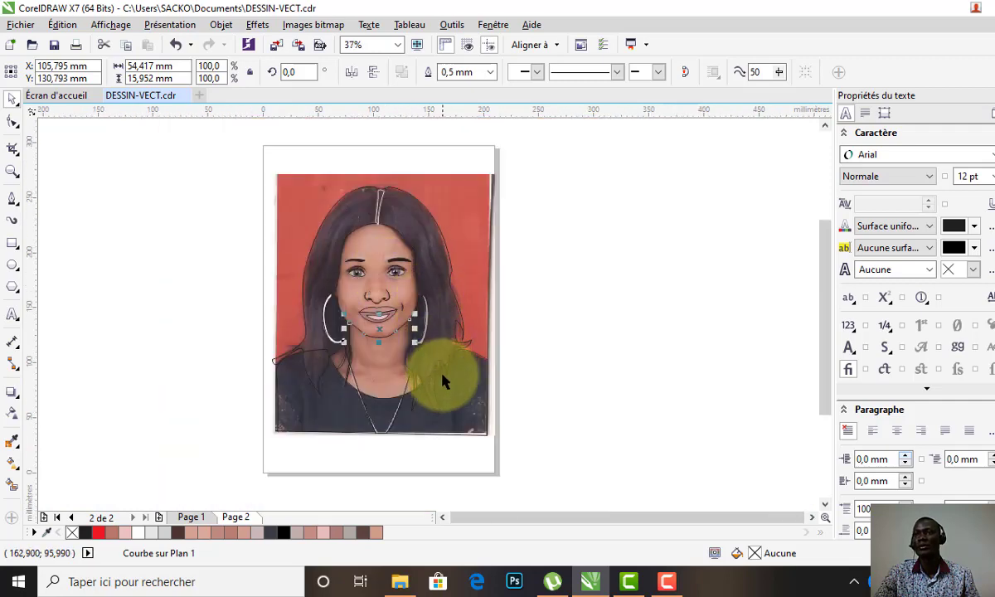
click(471, 224)
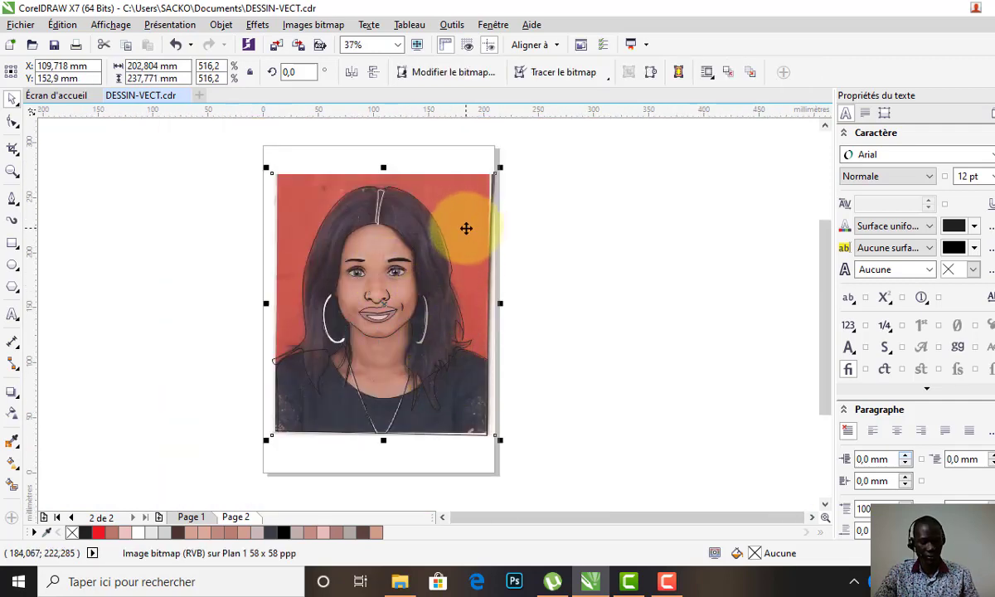
drag(467, 226, 708, 247)
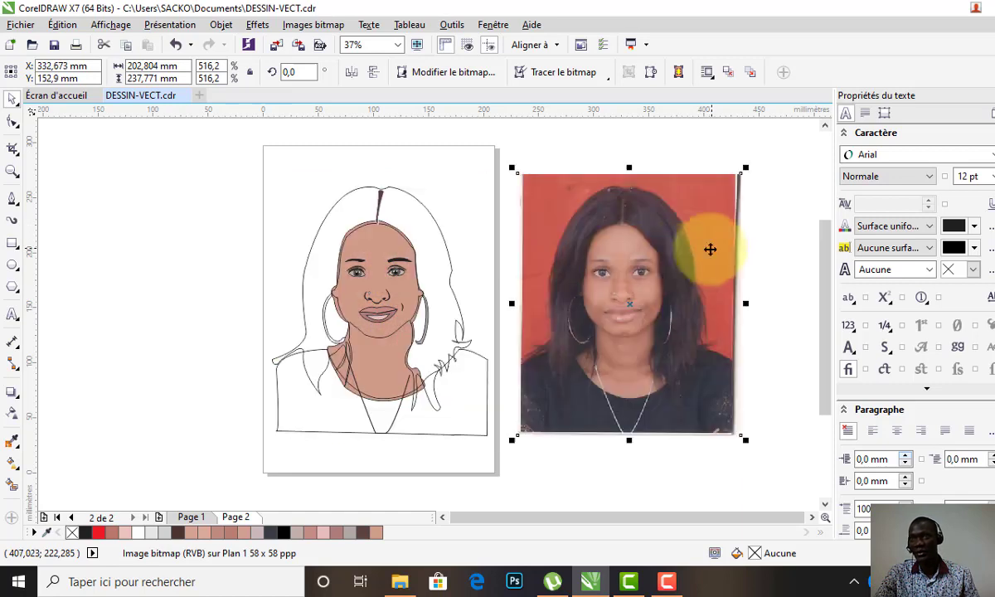
click(449, 151)
Fill the drawing's hair shape with solid black (K:100) instead of the sampled brown
click(439, 242)
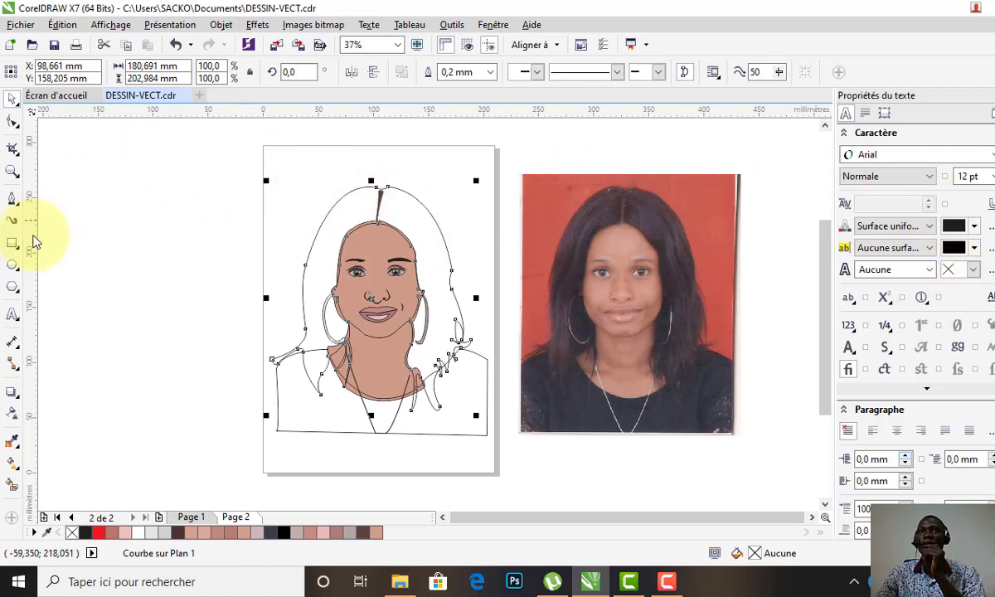
click(13, 440)
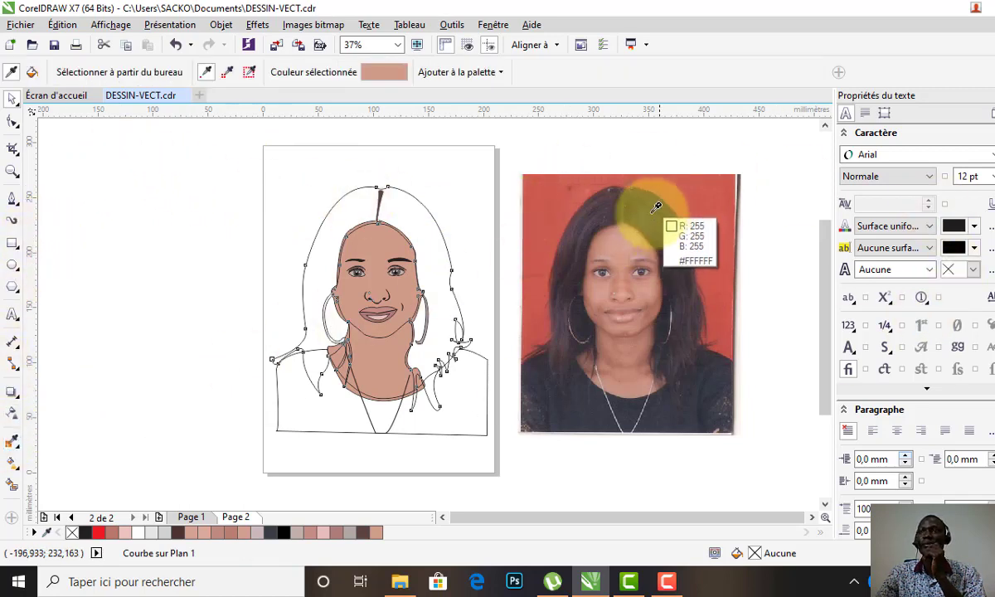
click(587, 214)
click(401, 218)
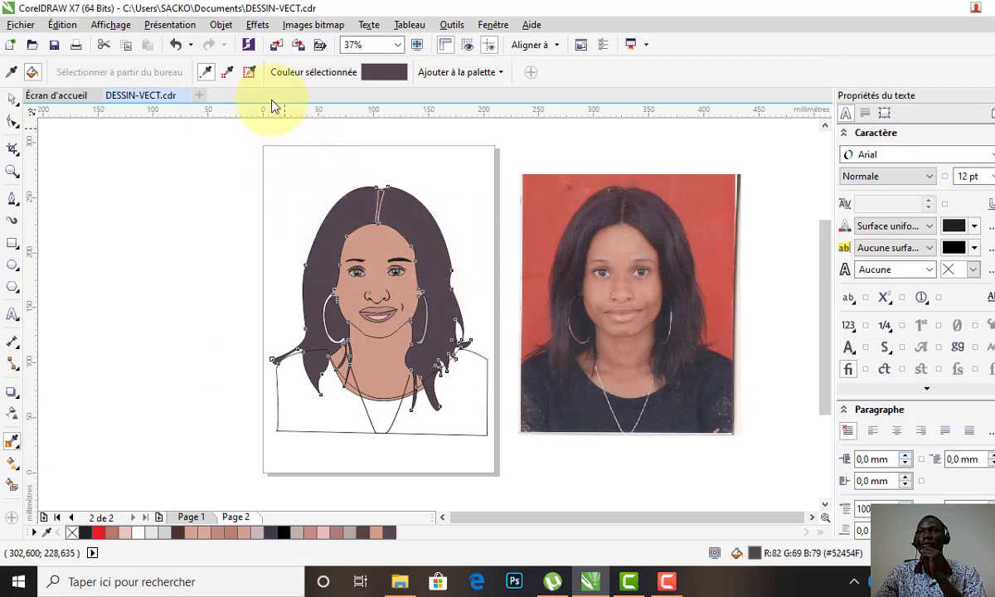
click(11, 75)
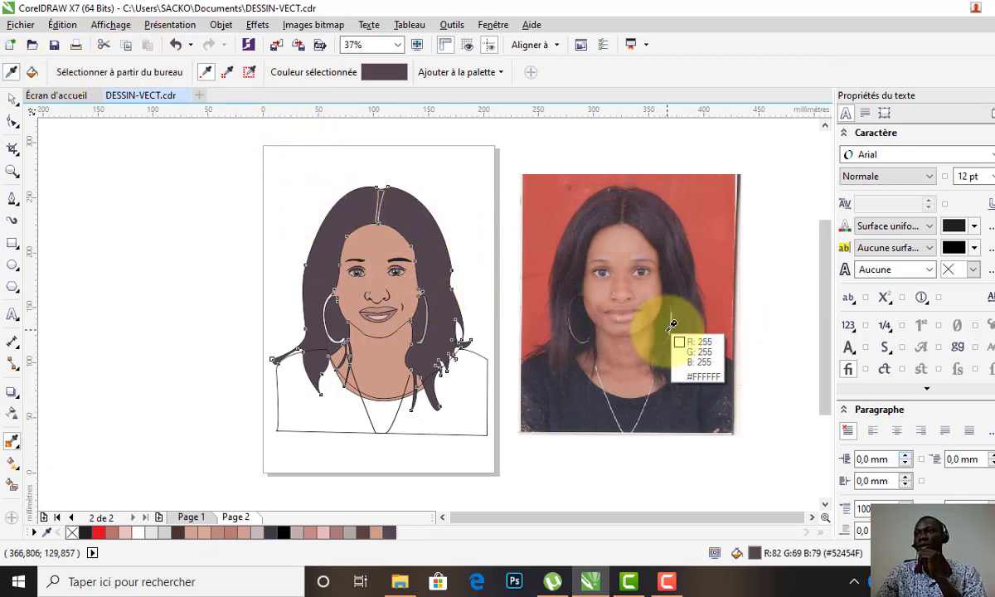
click(672, 252)
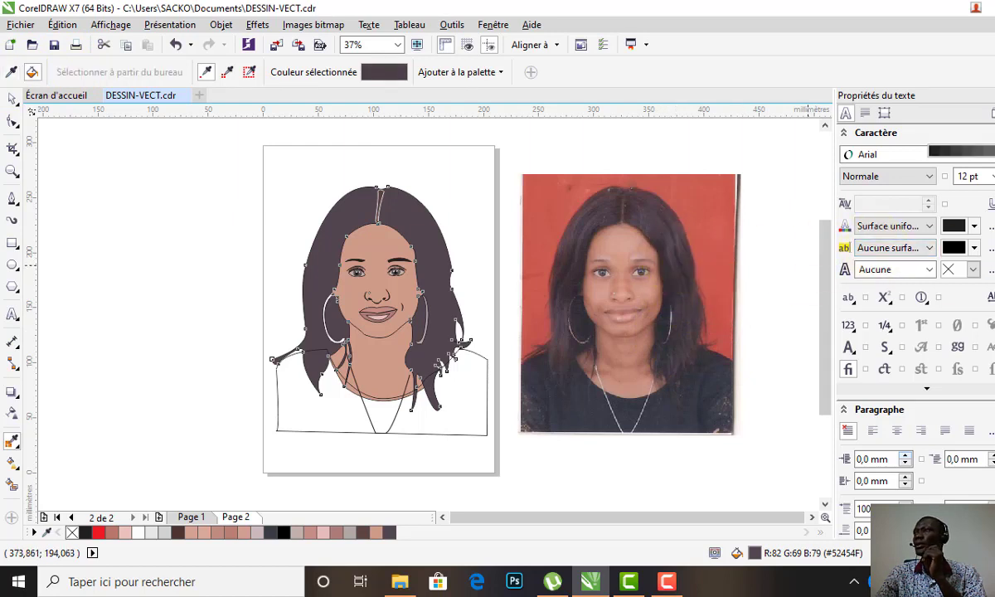
click(934, 155)
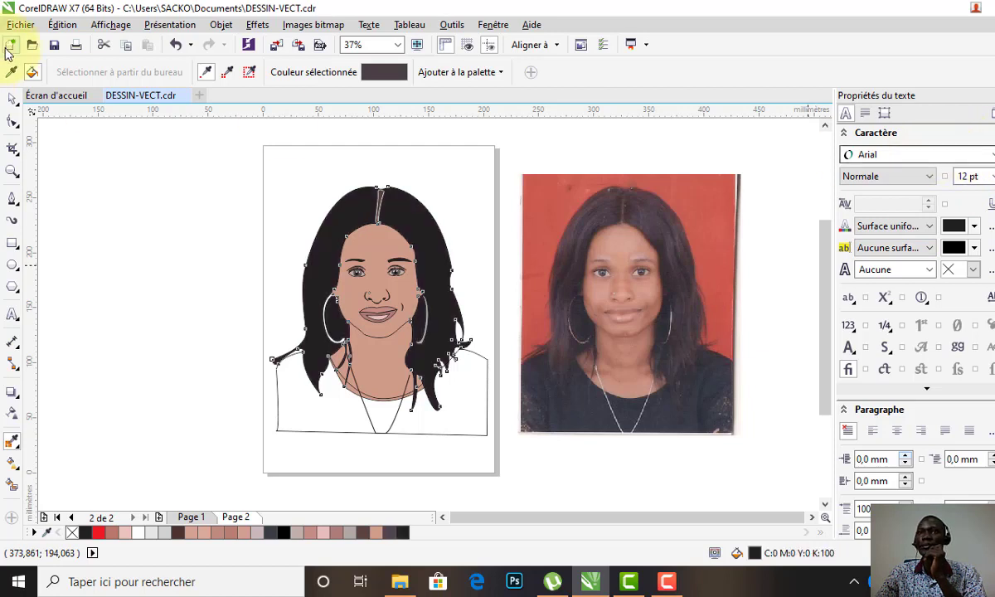
click(12, 100)
click(371, 297)
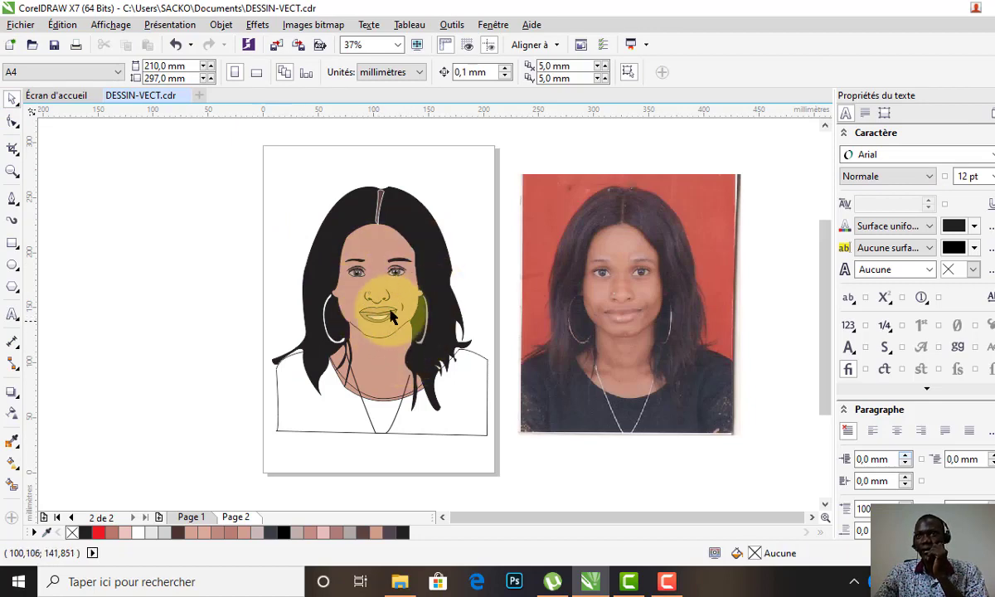
Fill the shirt shape black and send it to the back of the page (Ctrl+End)
click(465, 431)
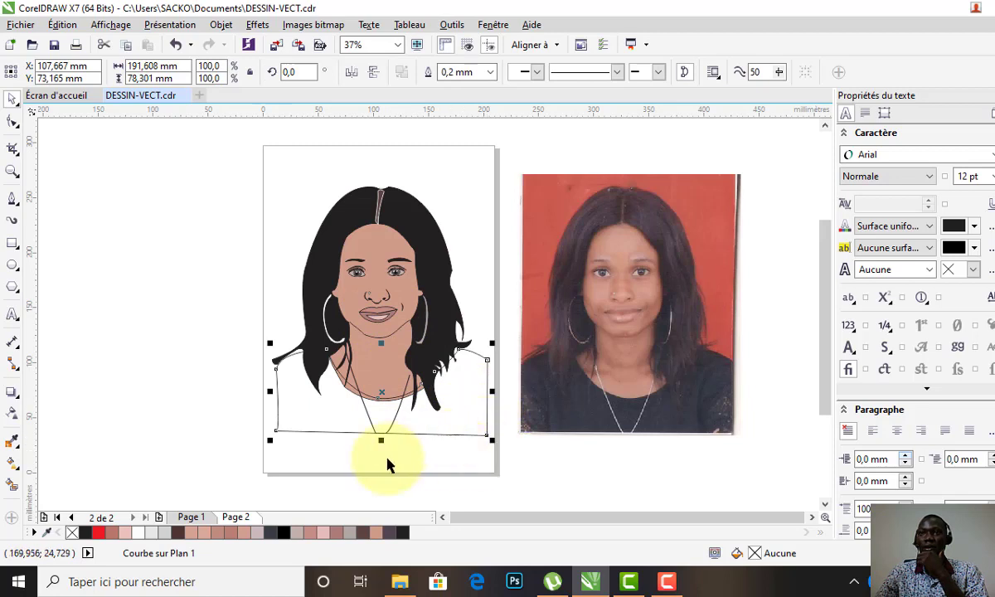
click(399, 530)
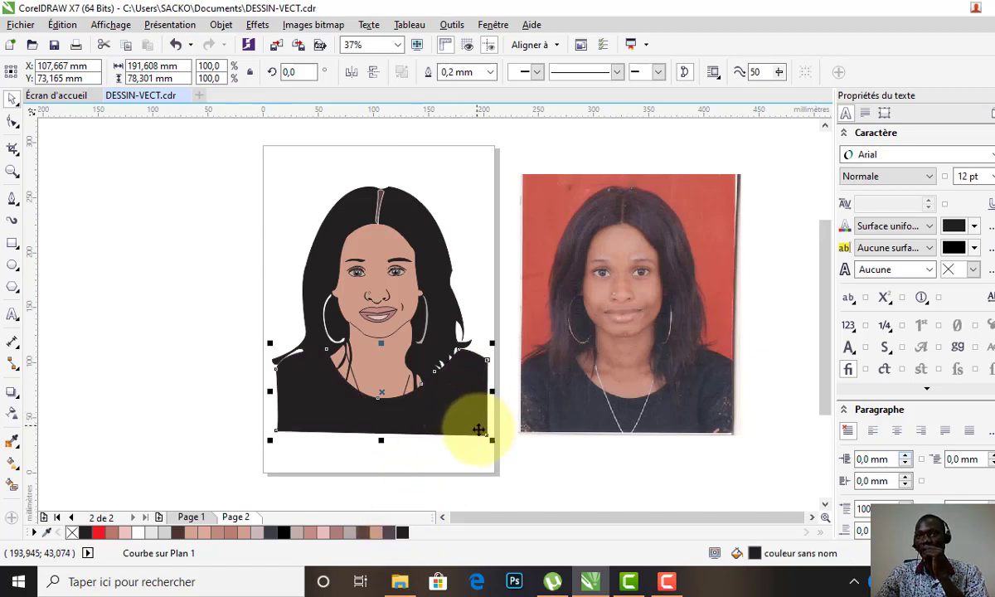
right_click(480, 430)
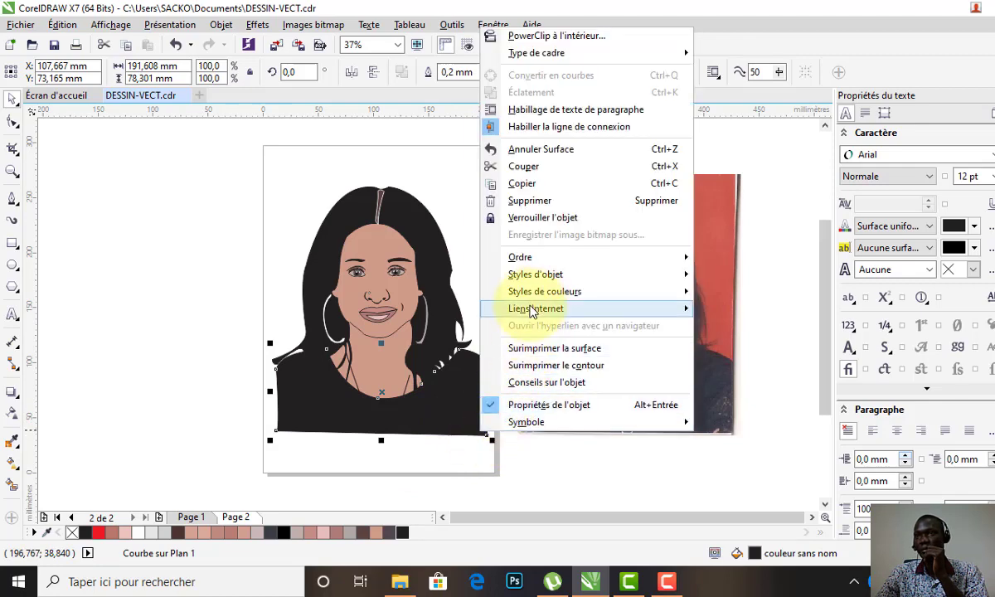
mouse_move(520, 257)
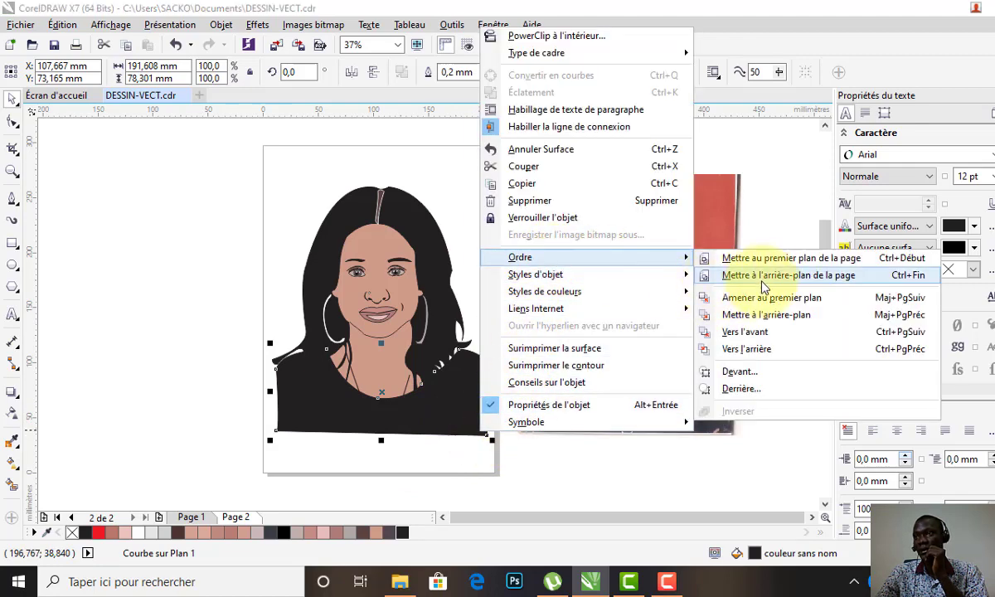
click(767, 277)
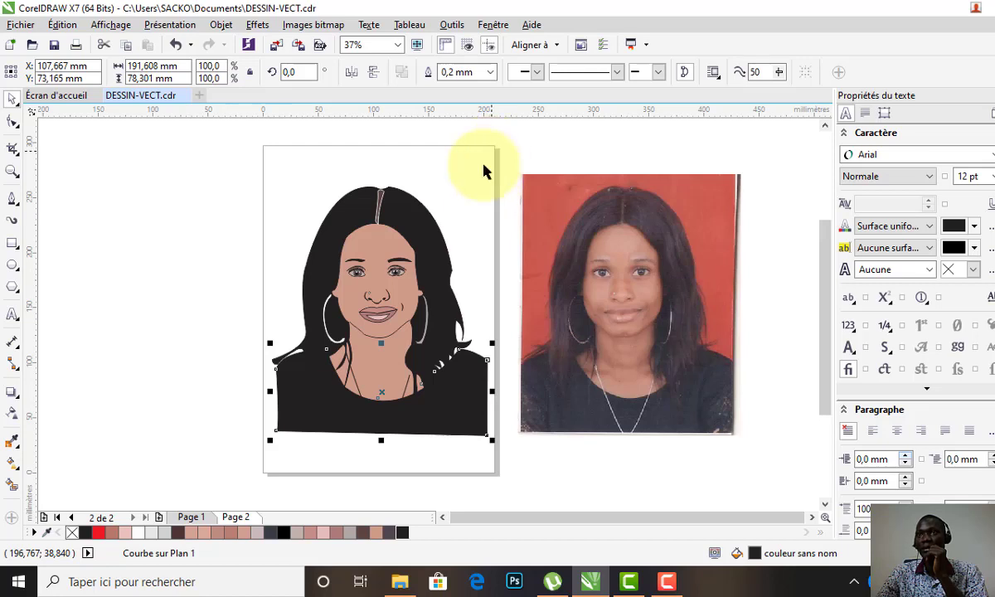
key(Escape)
click(344, 366)
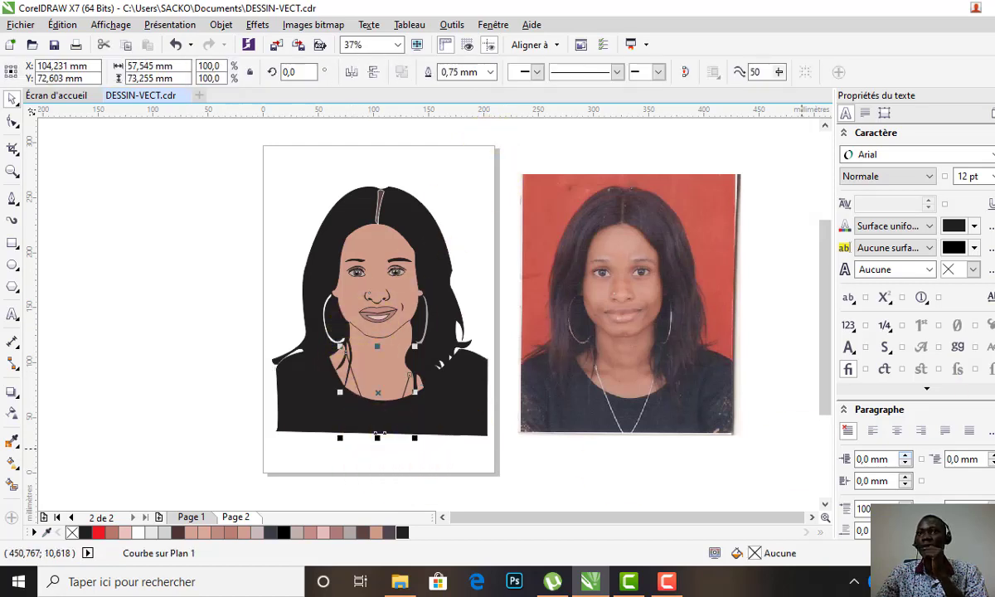
Compare the drawing with the reference photo, then select the face skin shape
click(535, 189)
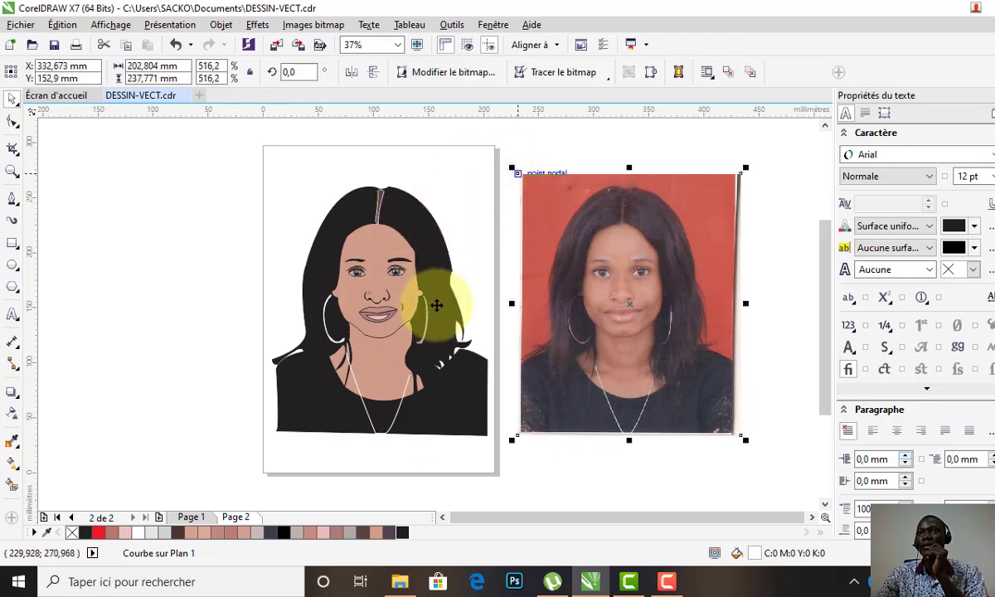
scroll(422, 279, up, 2)
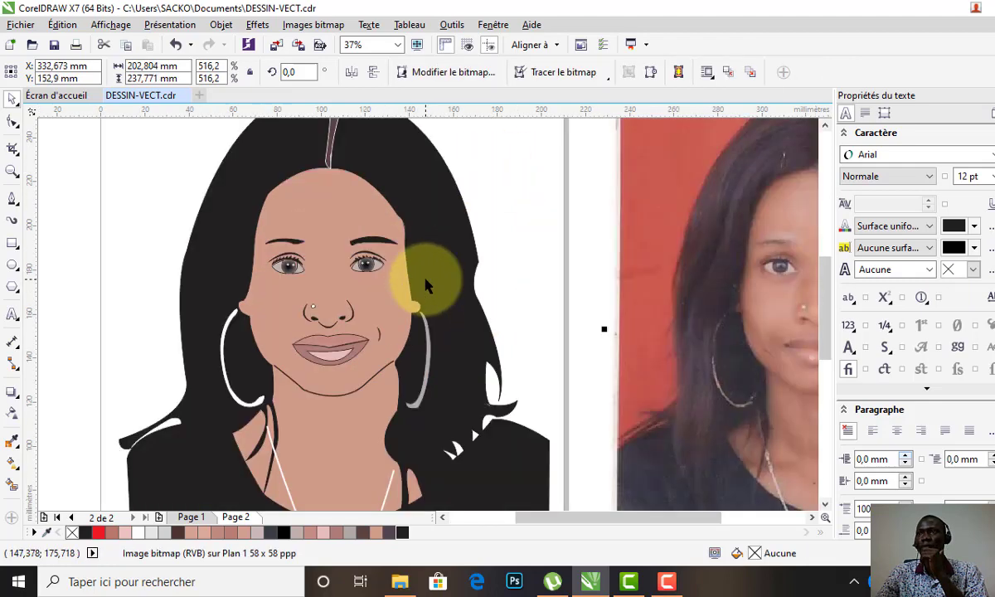
scroll(424, 284, down, 2)
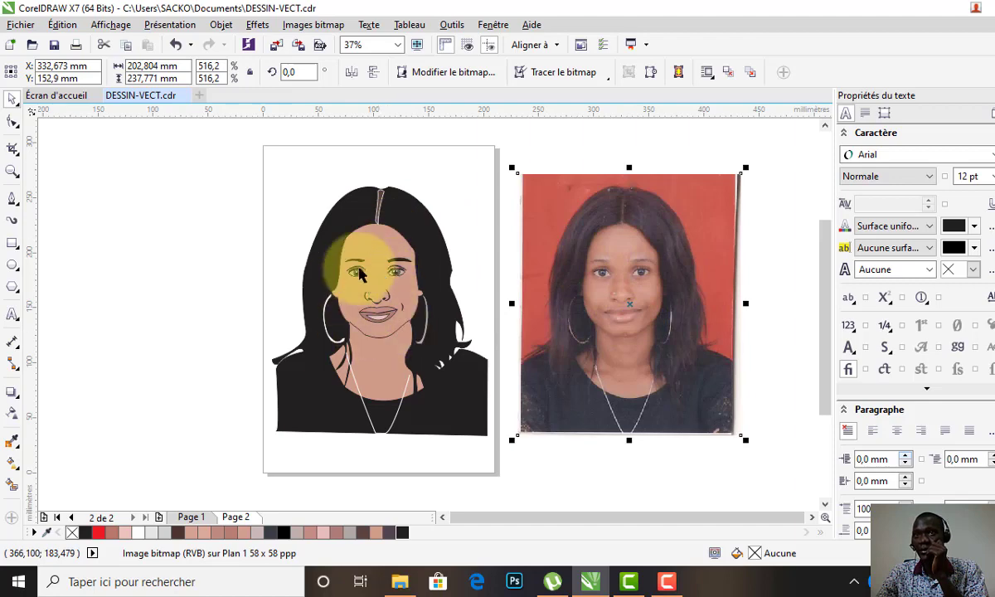
click(213, 177)
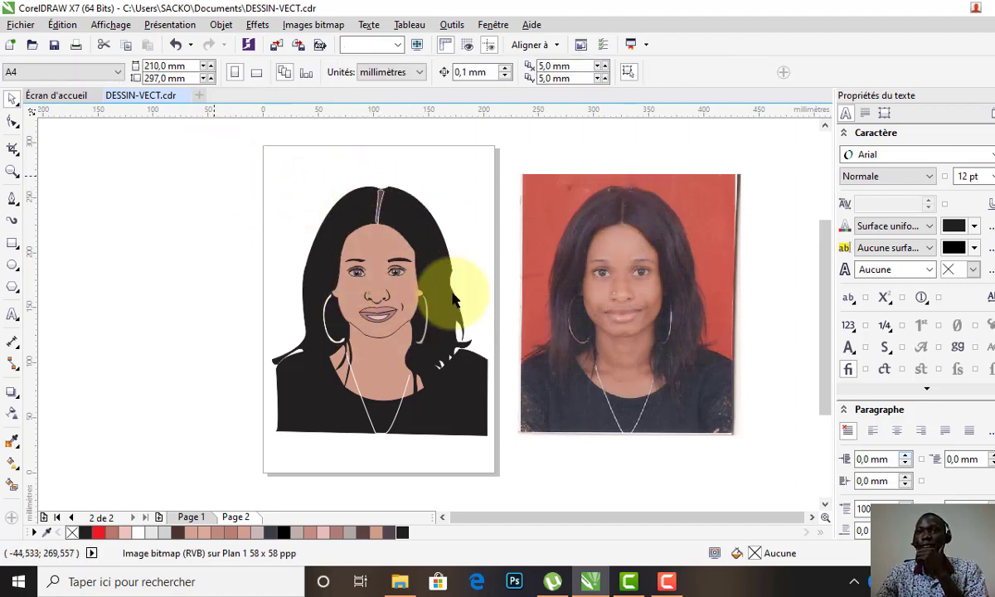
click(396, 358)
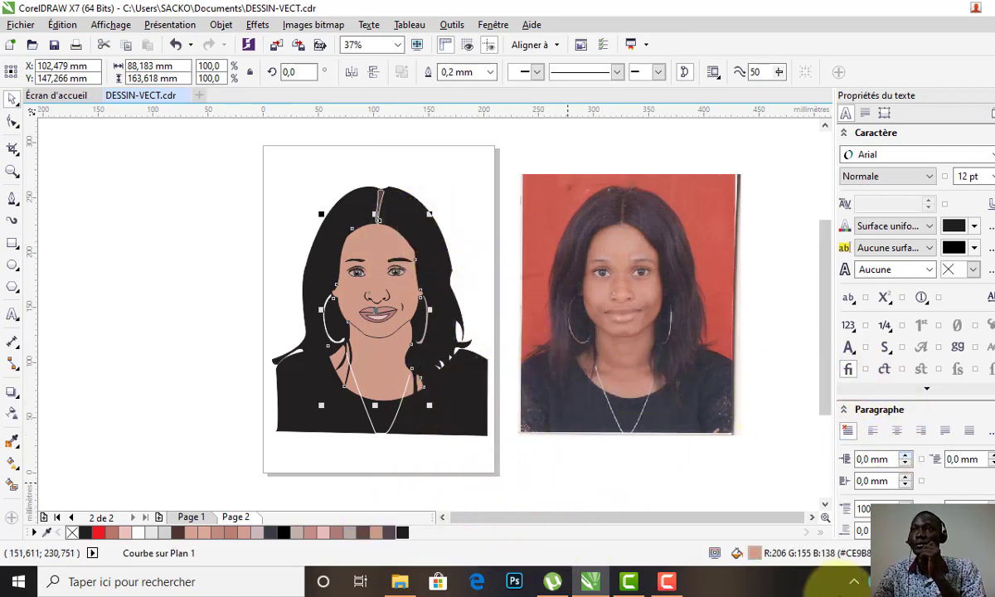
In the Modifier la surface dialog, change the face fill to RGB 219/171/155
double_click(754, 553)
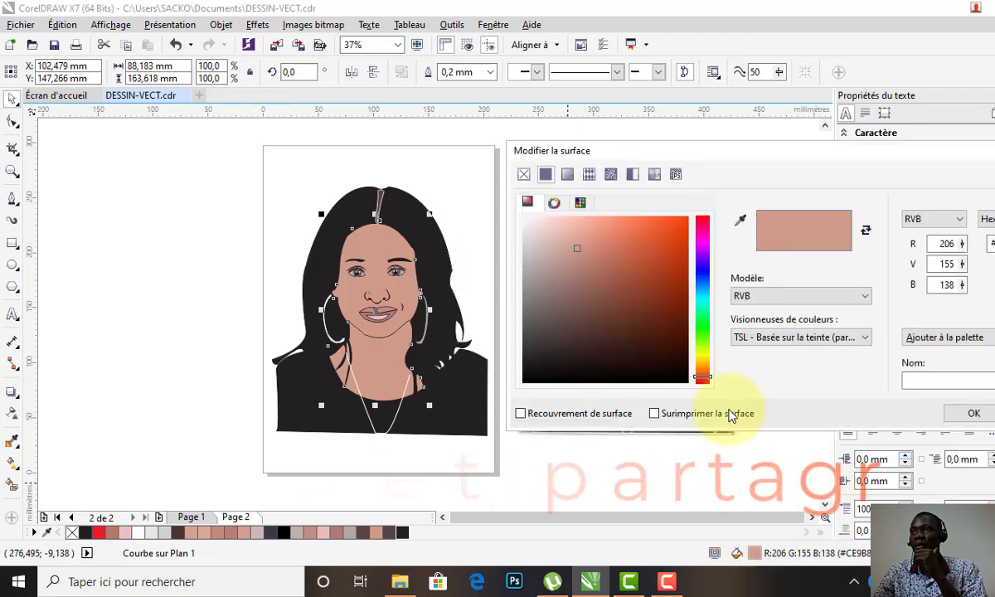
click(579, 276)
mouse_move(578, 275)
mouse_down()
mouse_move(568, 245)
mouse_move(553, 242)
mouse_move(572, 259)
mouse_up()
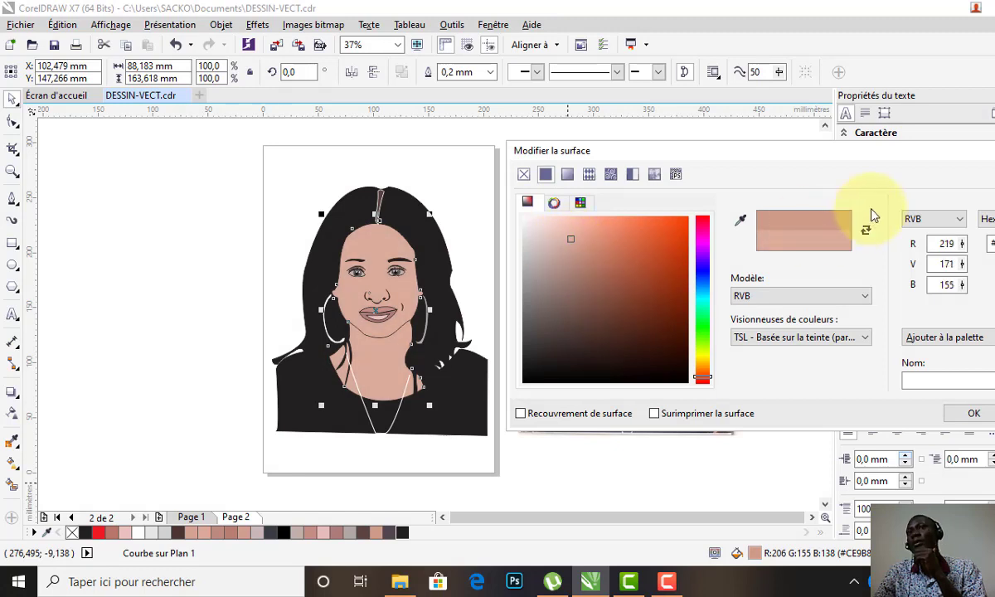
click(965, 413)
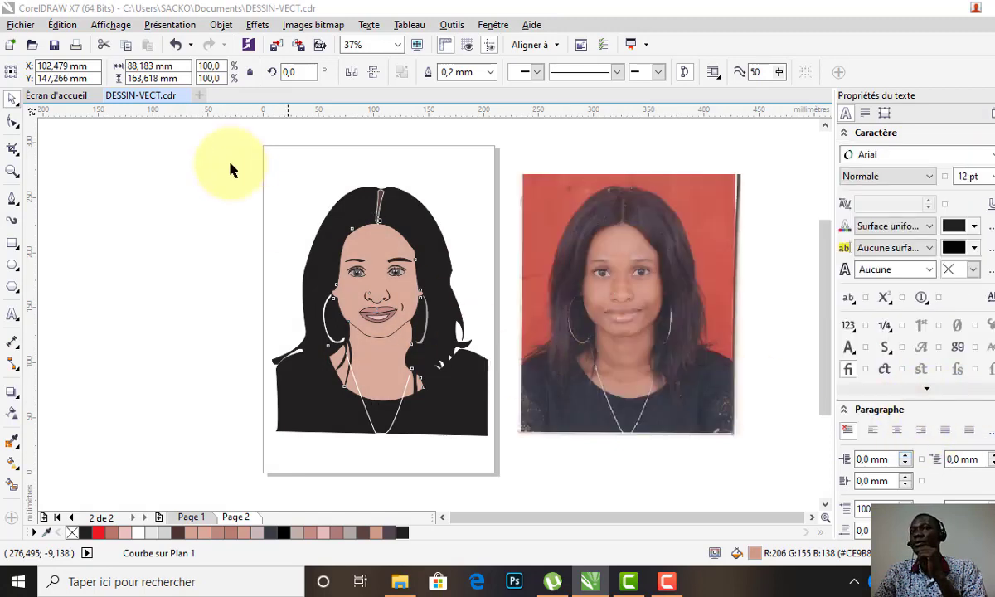
Apply a dark brown sampled from the photo's hair to the thin parting line
click(497, 252)
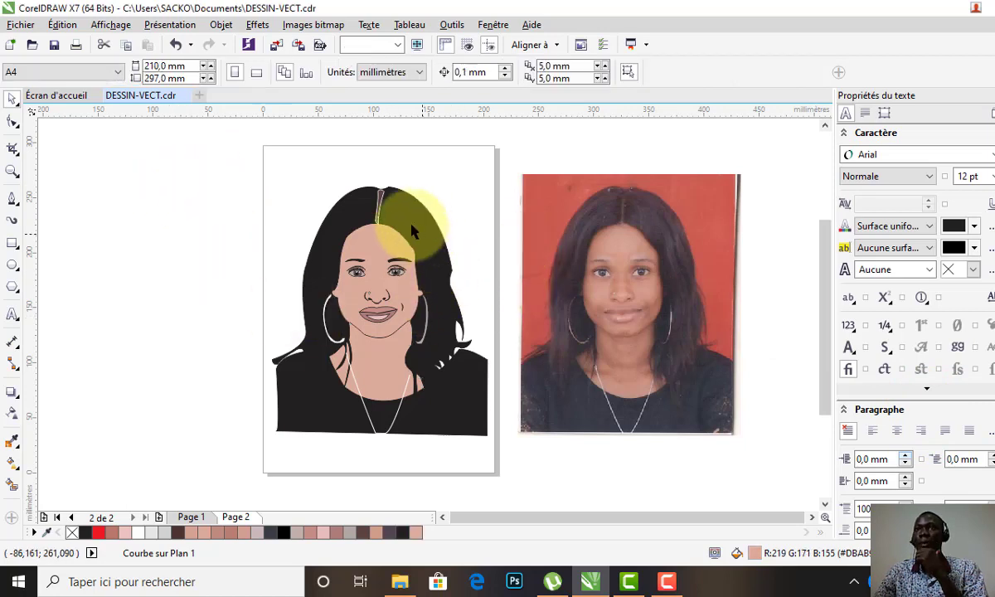
click(379, 208)
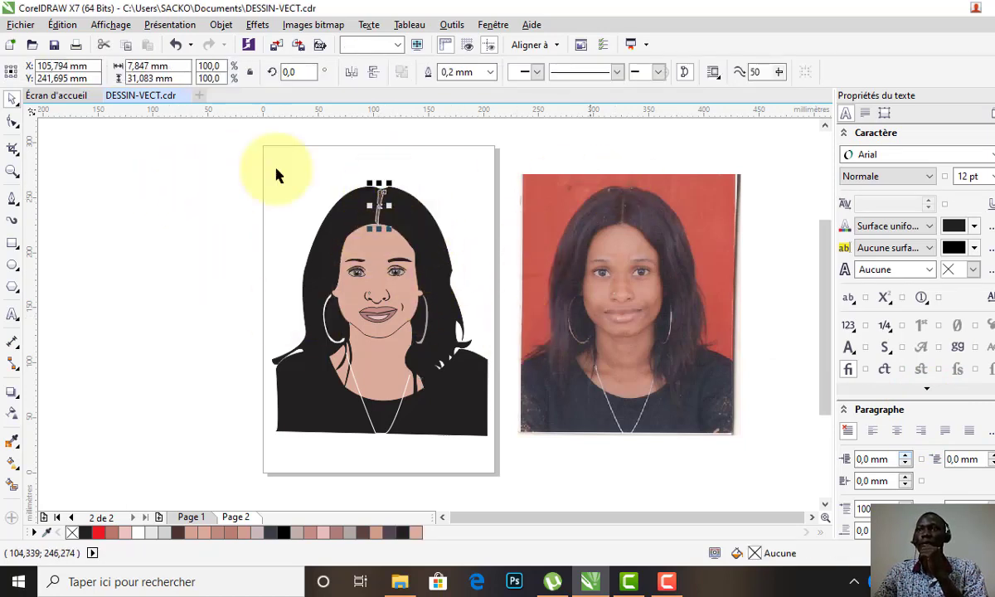
click(13, 442)
click(628, 201)
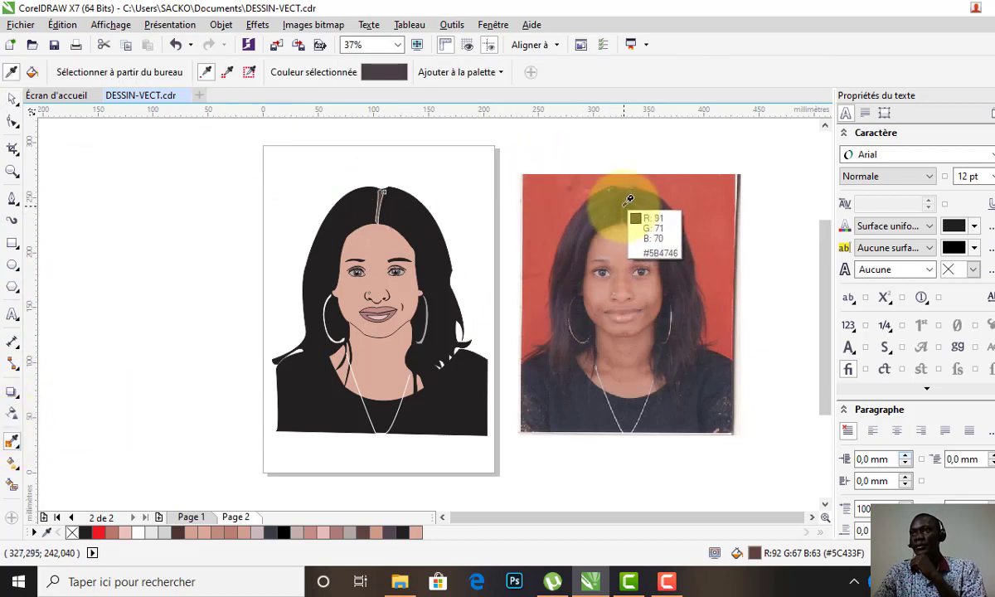
click(380, 201)
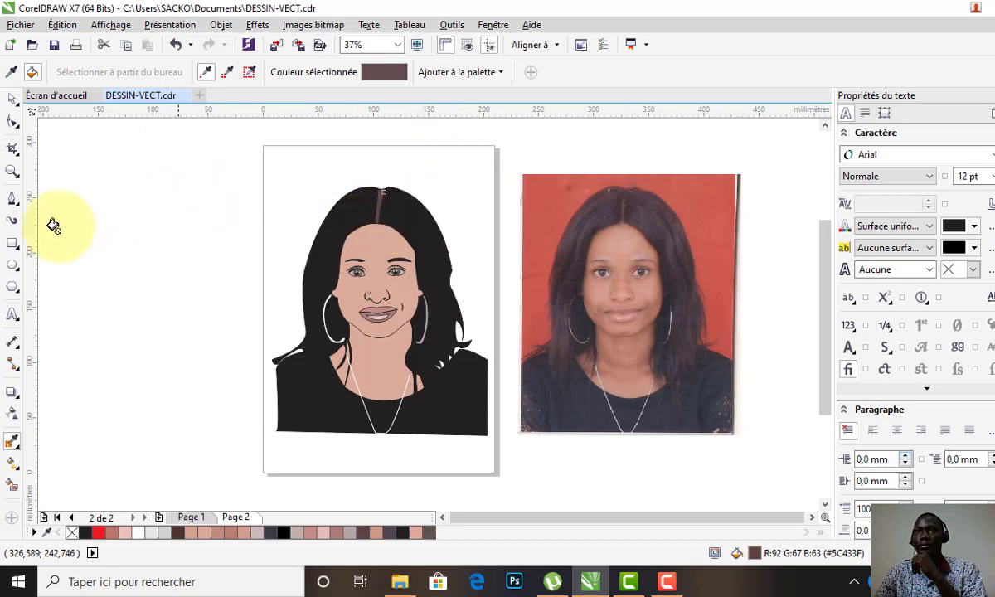
key(space)
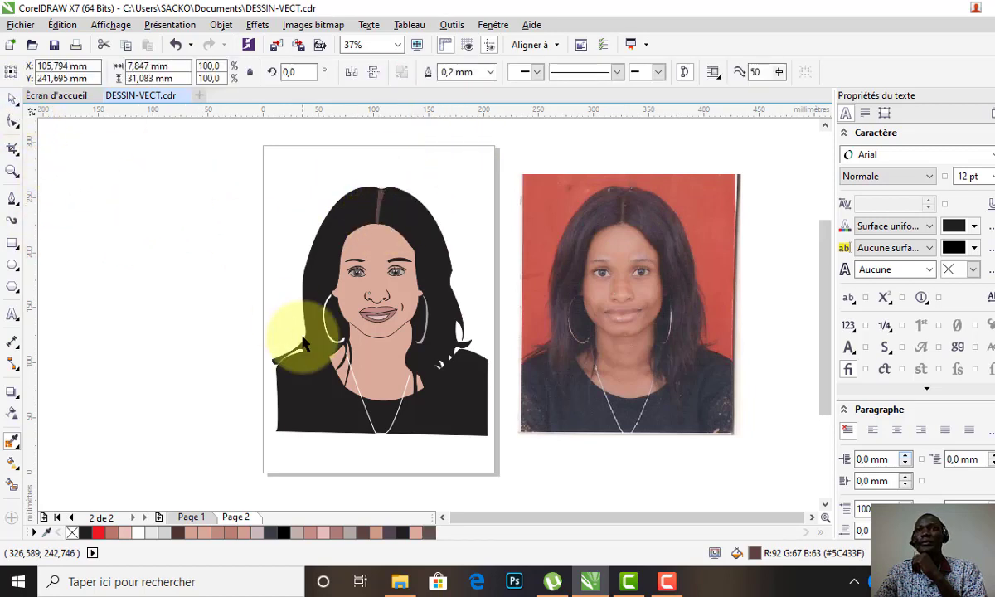
key(Escape)
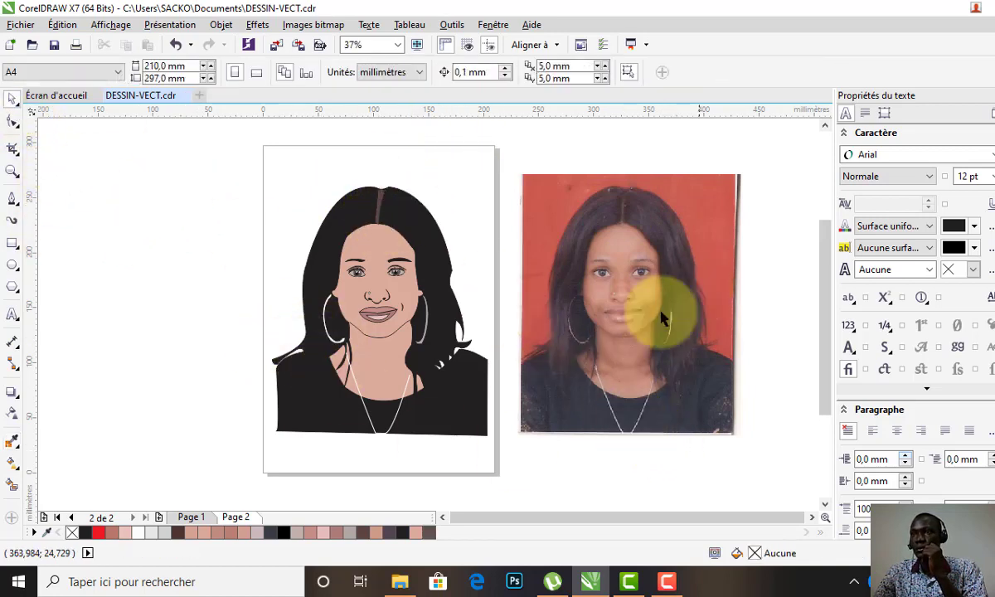
Zoom to 75% and raise the lips' uniform transparency from 37 to 42
click(378, 318)
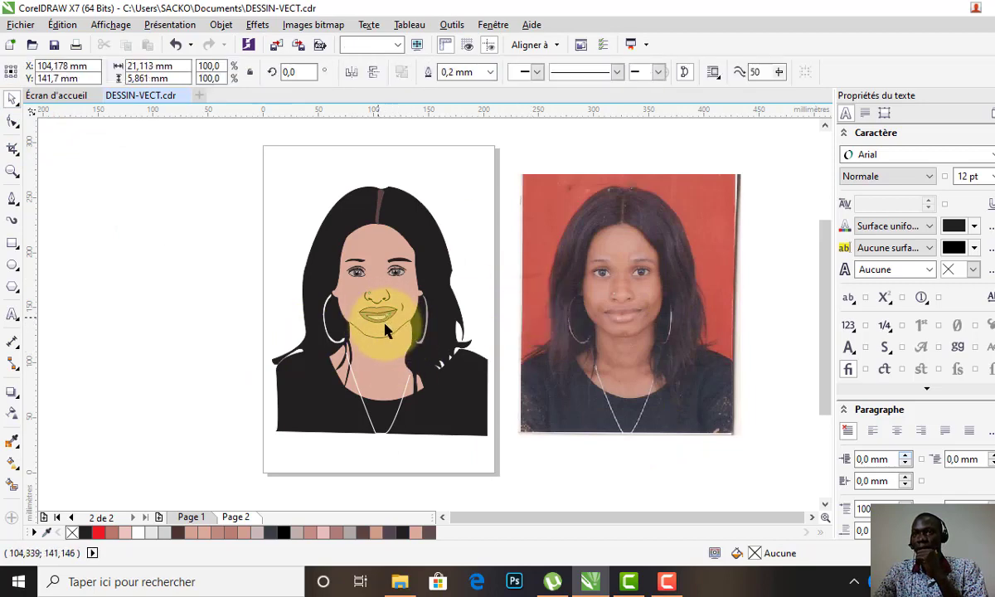
scroll(365, 315, up, 2)
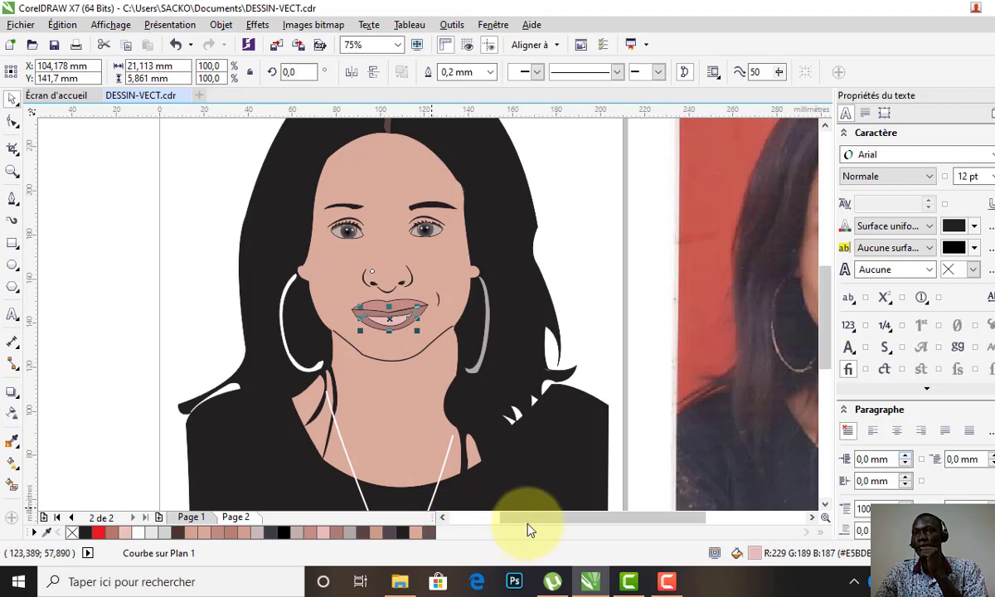
drag(528, 523, 583, 522)
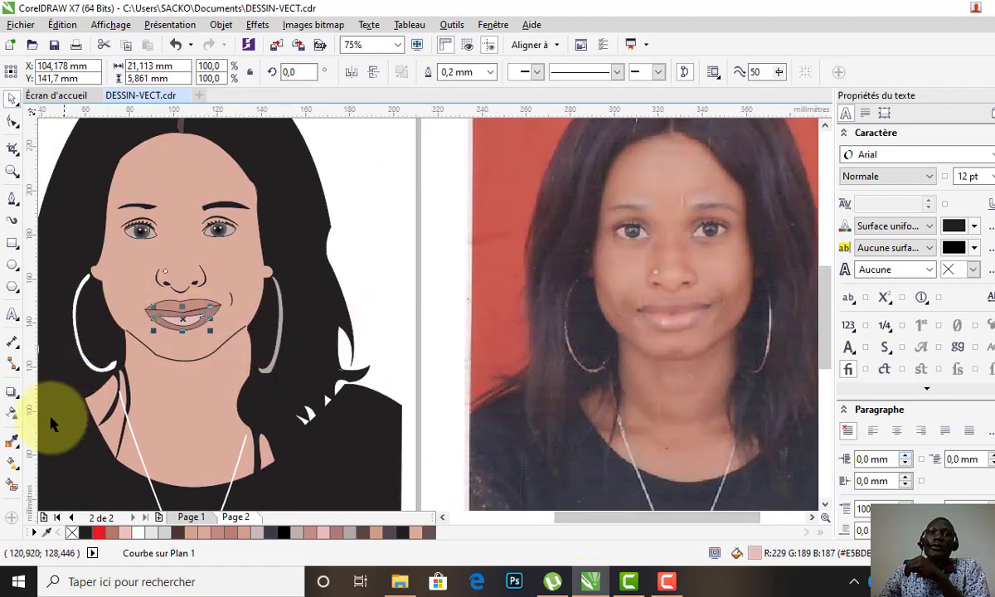
click(11, 412)
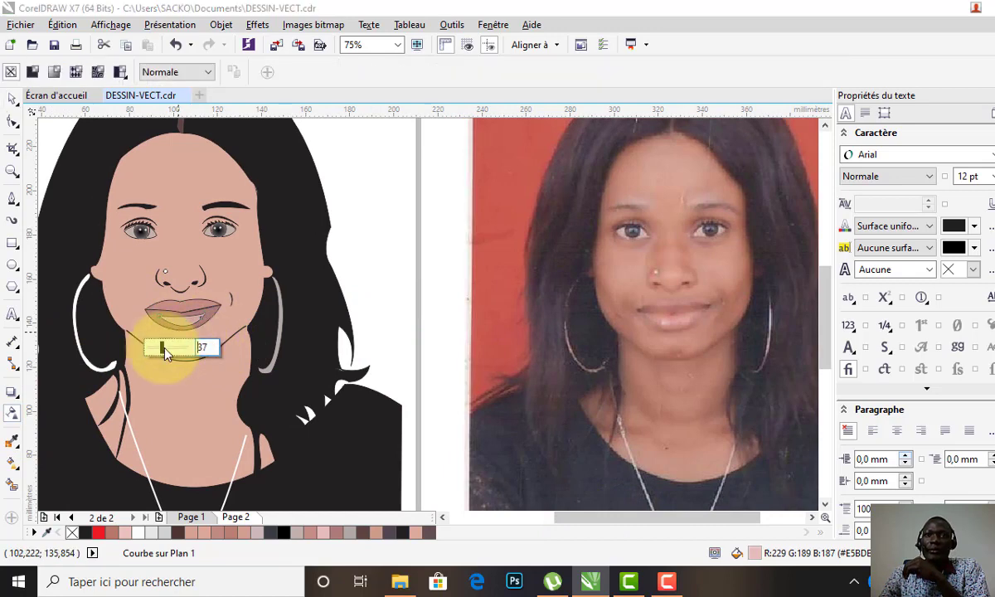
drag(166, 354, 169, 354)
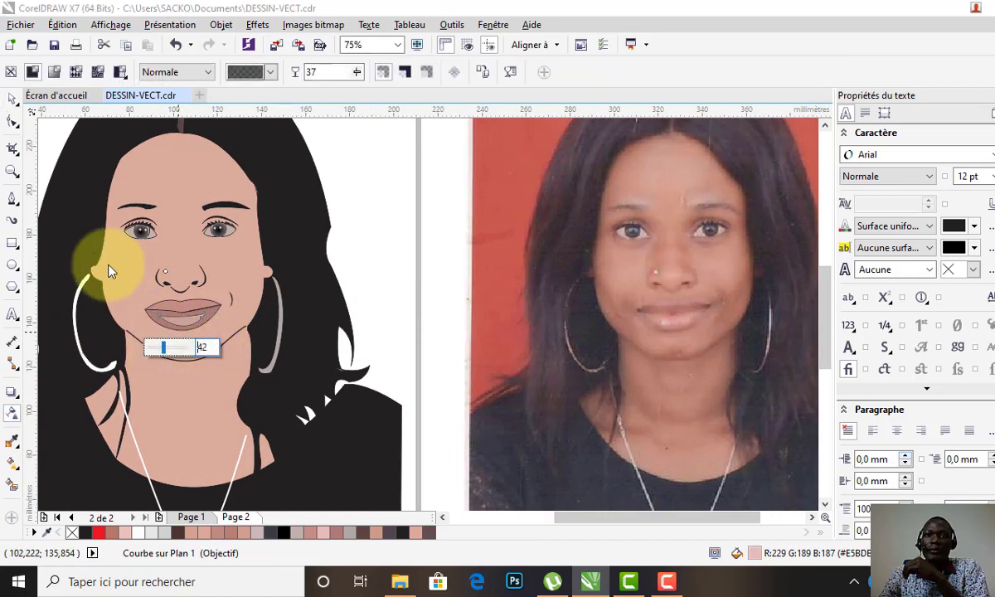
click(12, 100)
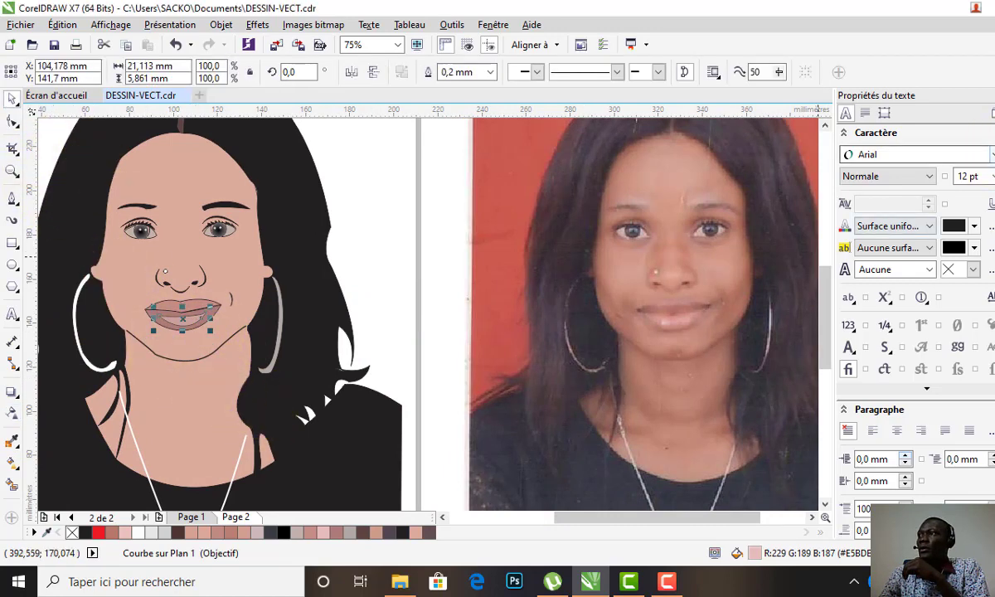
click(448, 303)
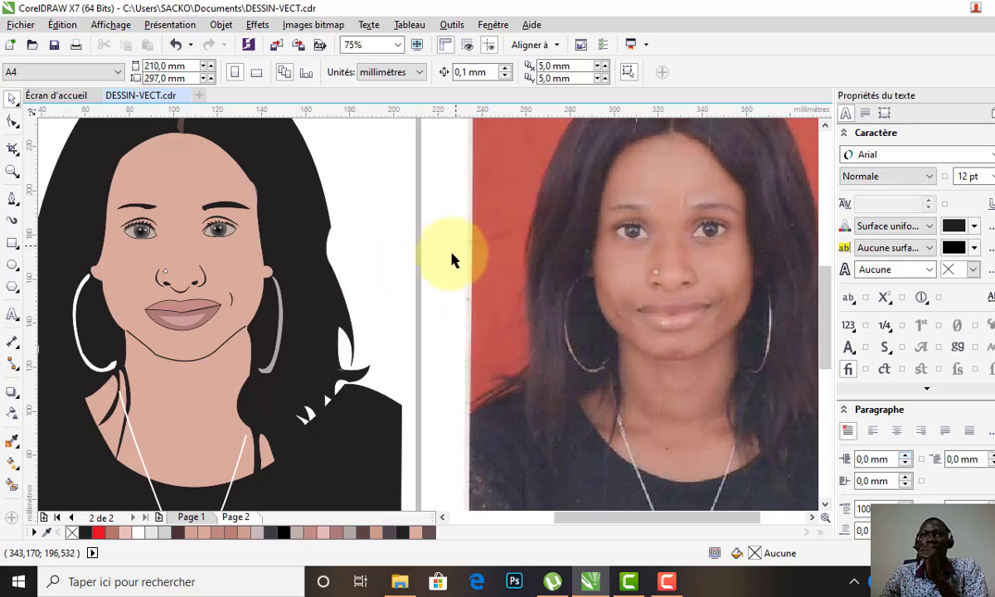
Trace a closed oval curve over the forehead in the reference photo with the Bézier tool
click(11, 199)
click(657, 146)
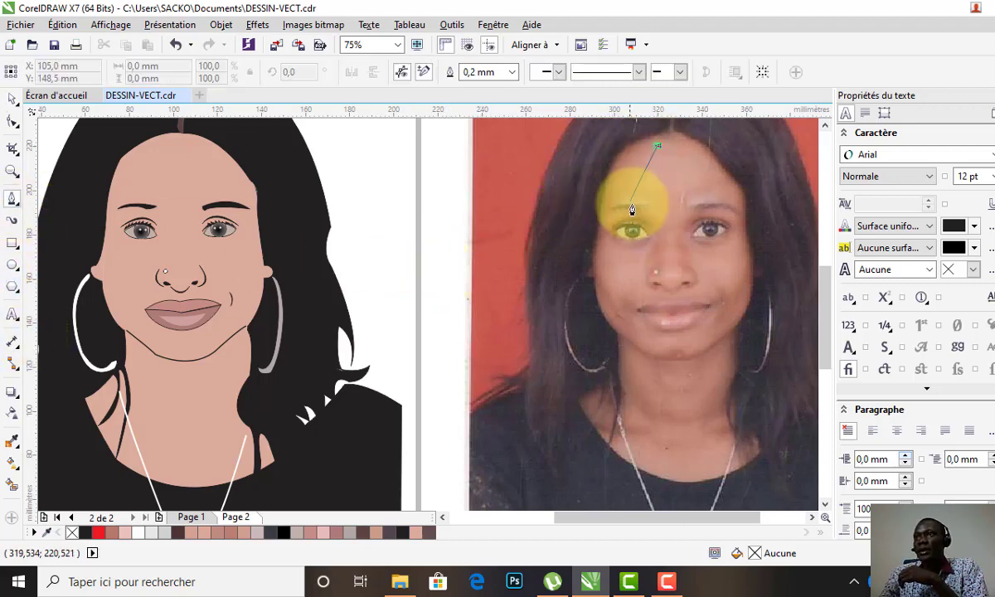
drag(632, 192, 668, 222)
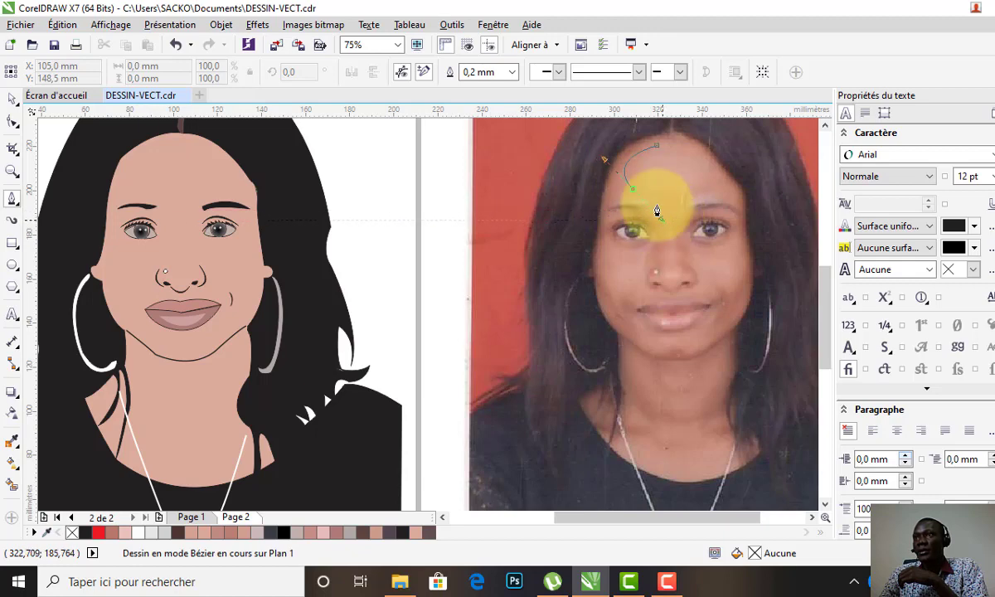
double_click(634, 193)
click(633, 194)
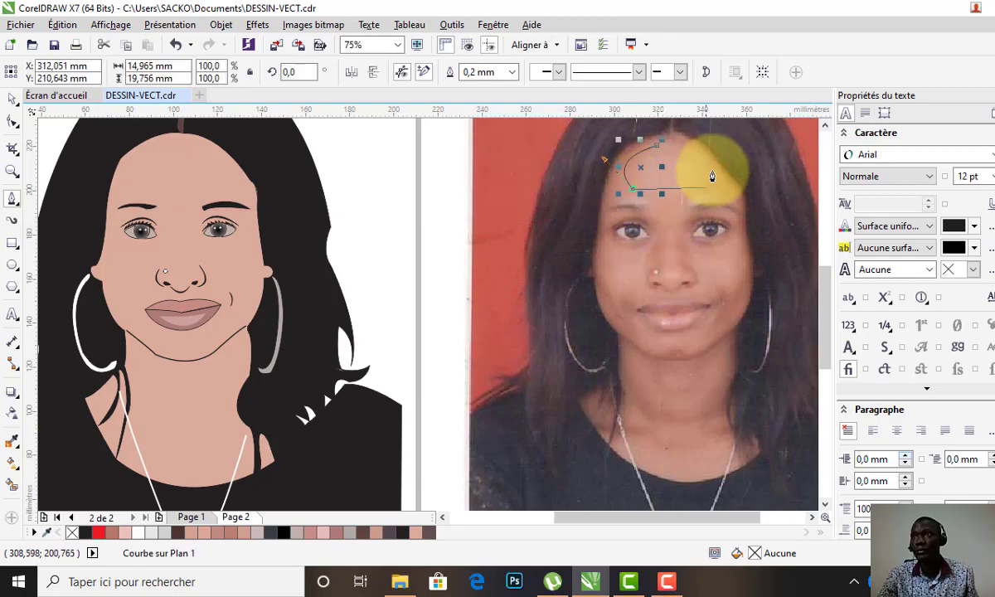
drag(713, 168, 723, 146)
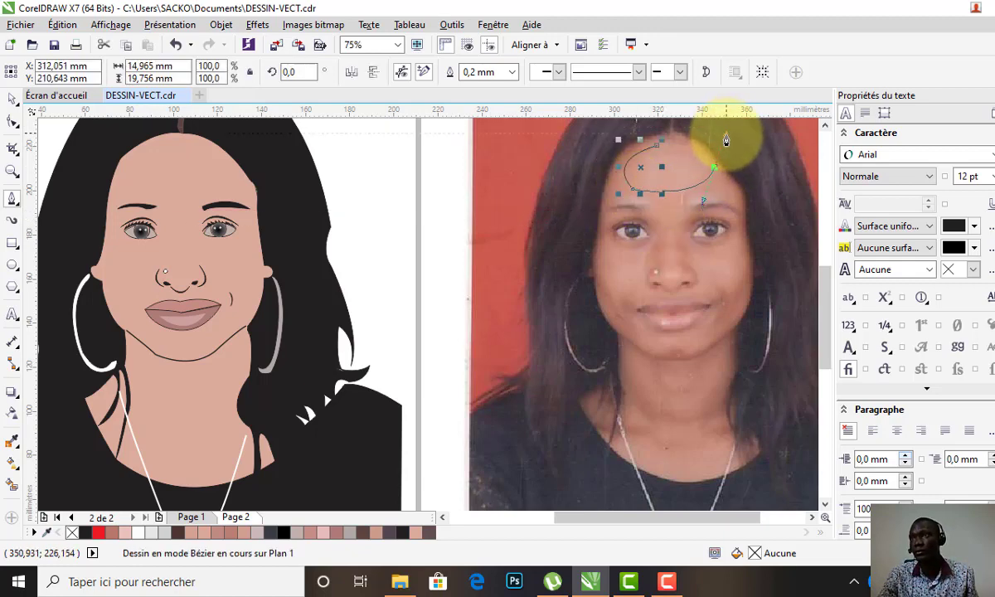
click(648, 149)
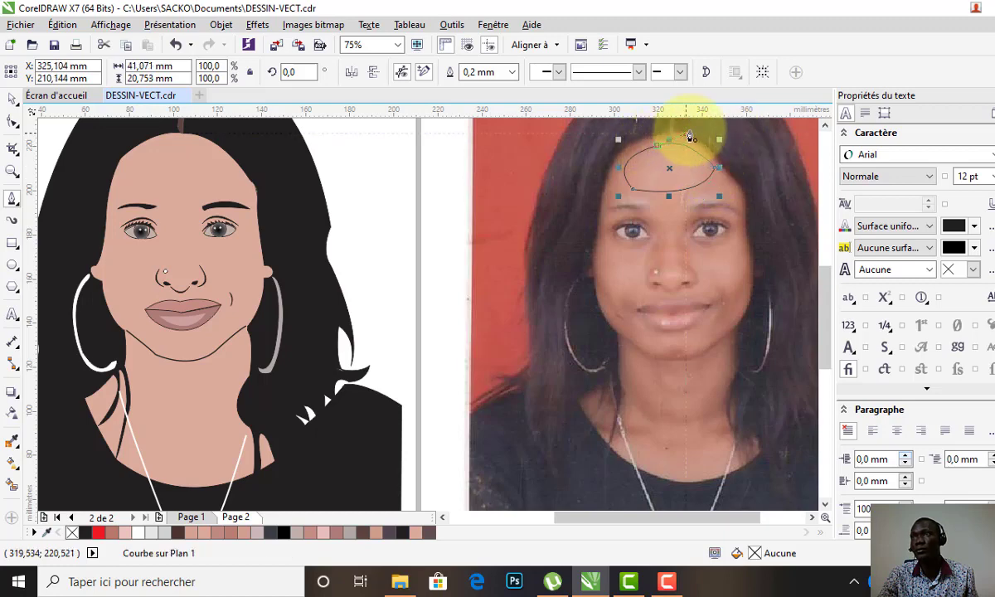
drag(655, 149, 686, 167)
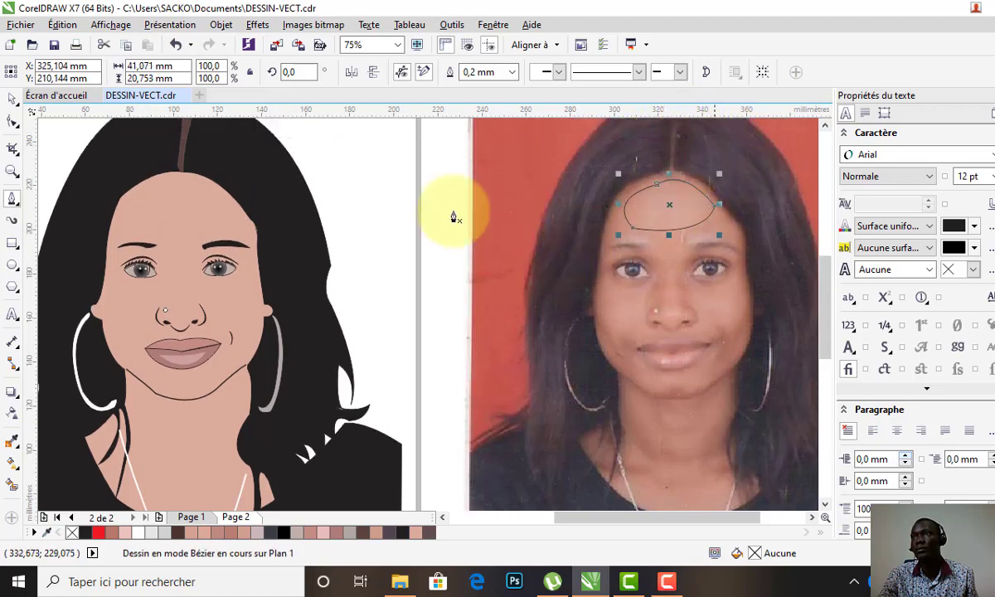
Drag the traced oval from the photo onto the cartoon's forehead
click(13, 99)
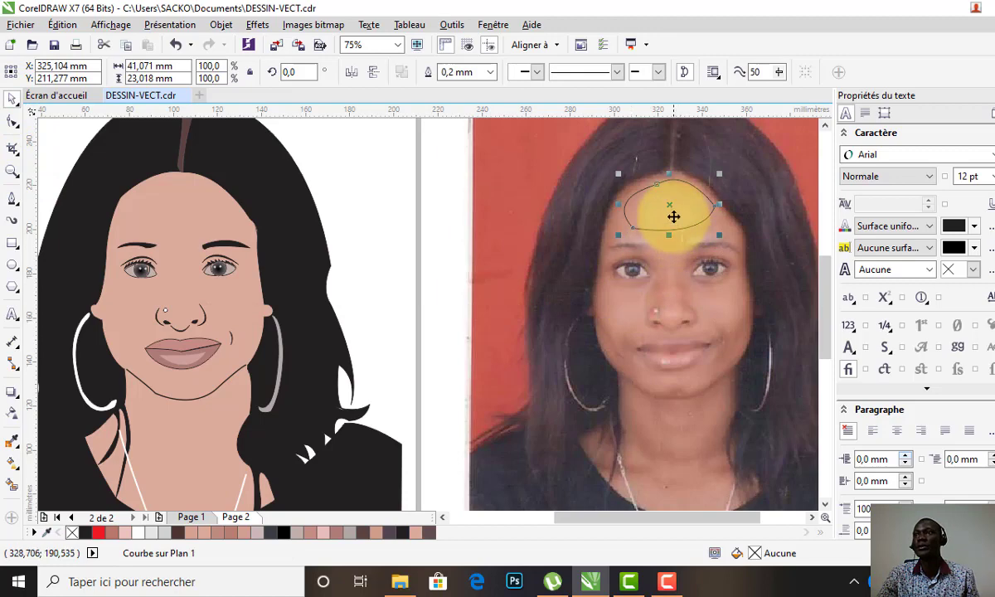
drag(671, 207, 177, 242)
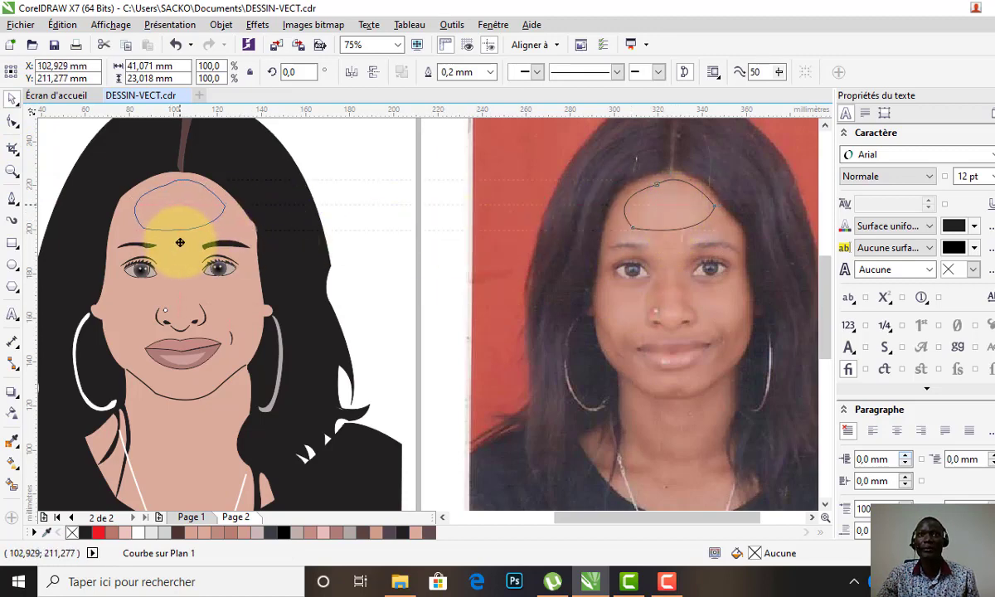
drag(179, 242, 178, 242)
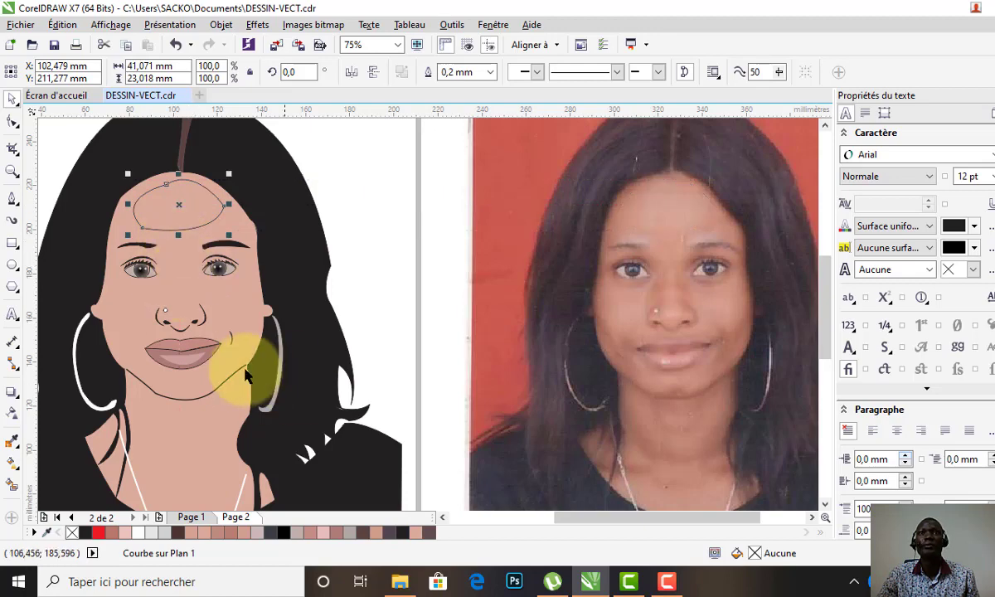
Try filling the forehead oval with the sampled skin tone and several brown swatches
click(11, 443)
click(651, 220)
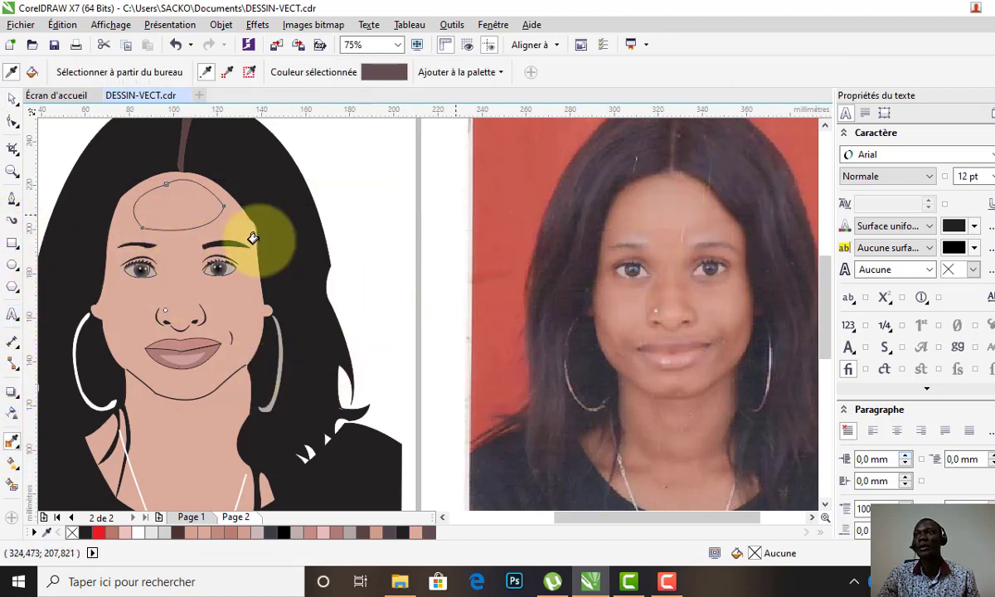
click(194, 199)
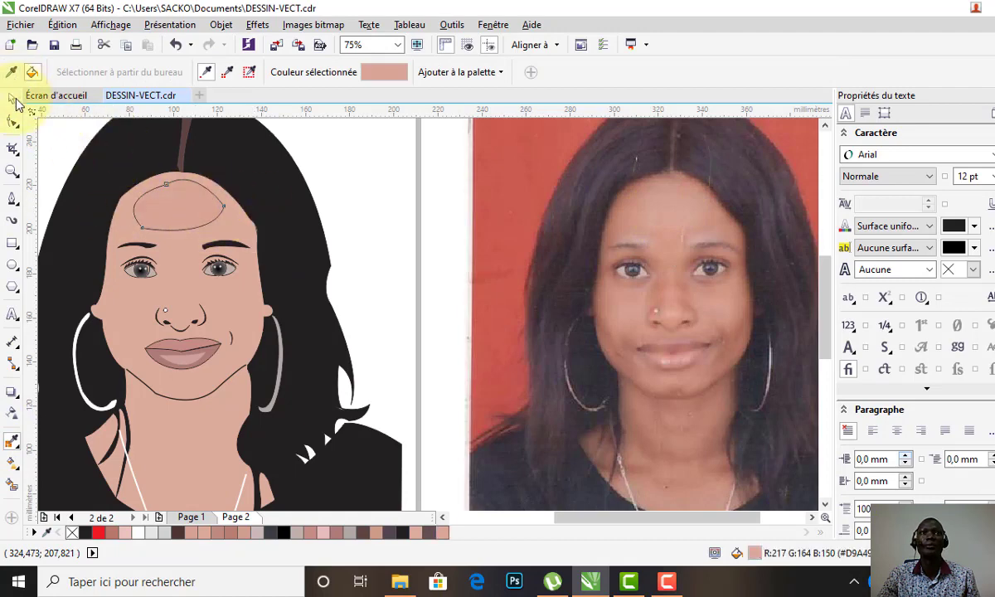
key(space)
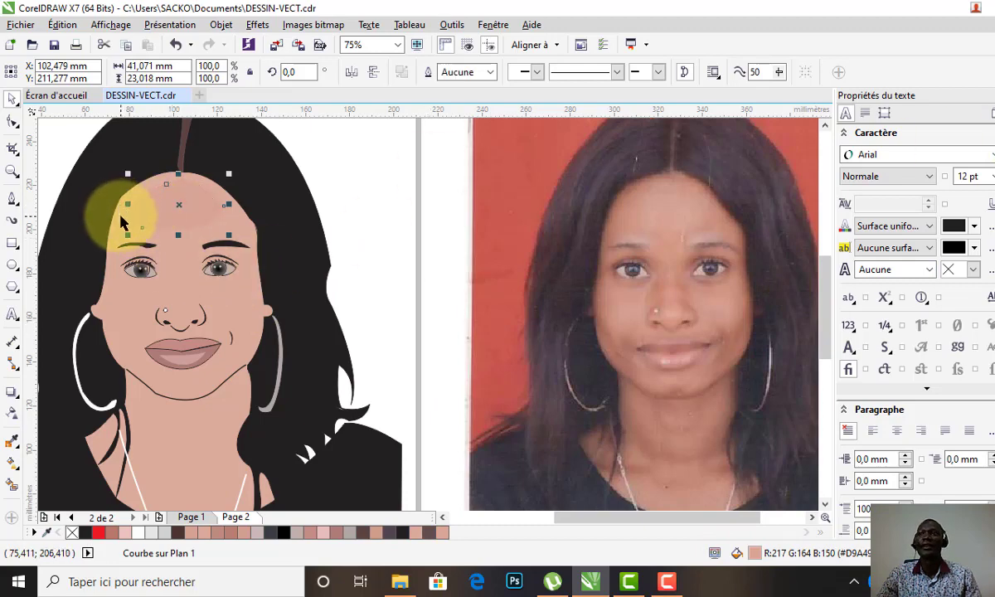
click(366, 531)
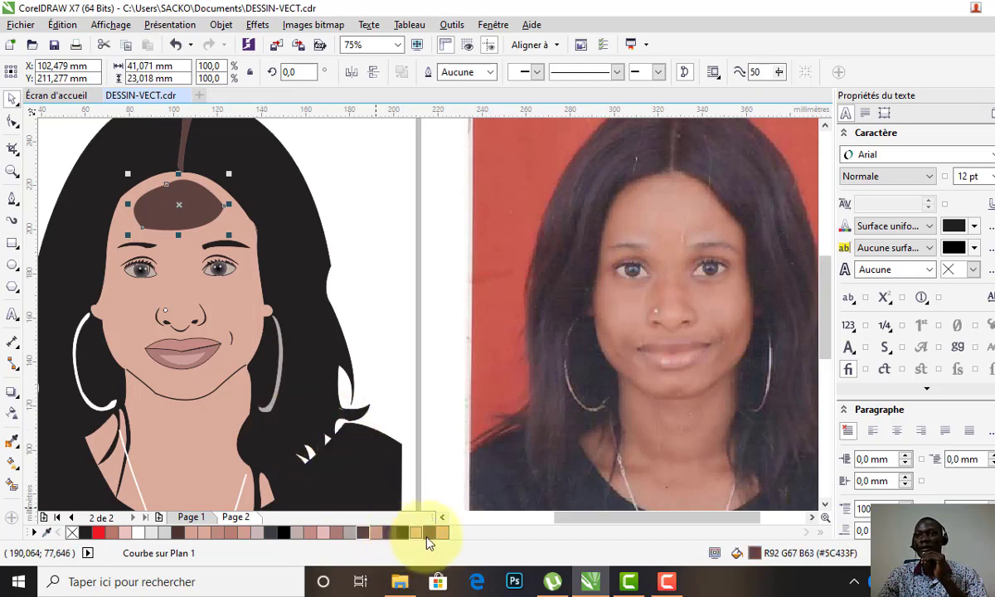
click(427, 531)
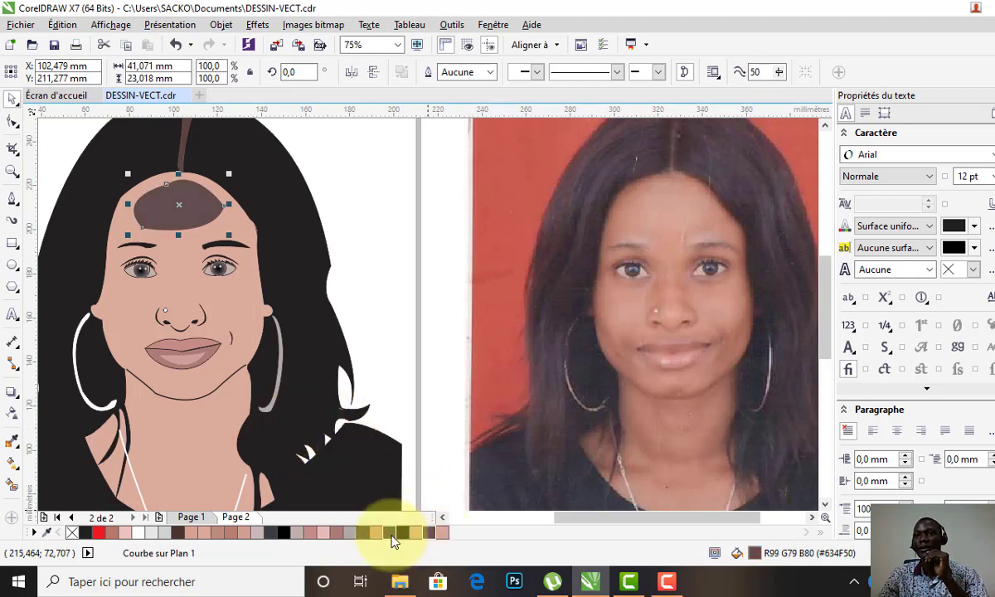
click(391, 534)
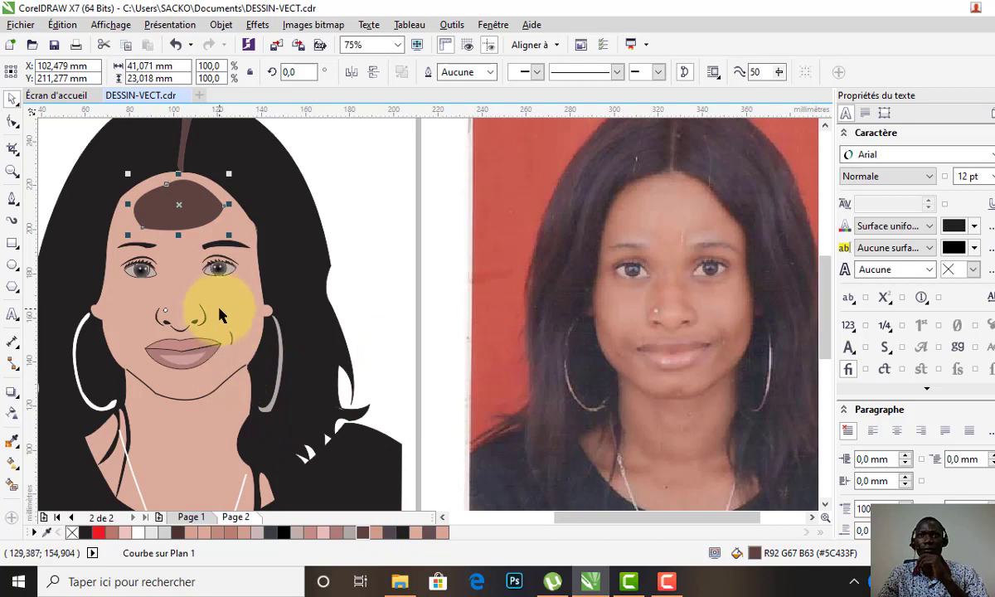
Fill the forehead oval with the colour sampled from the cartoon's lips
click(14, 442)
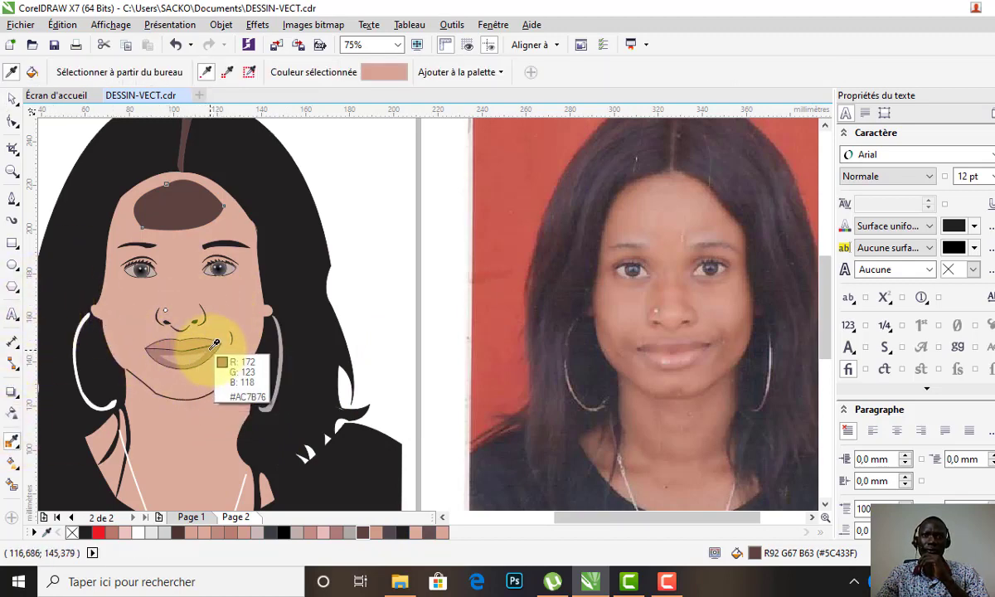
click(215, 342)
click(154, 202)
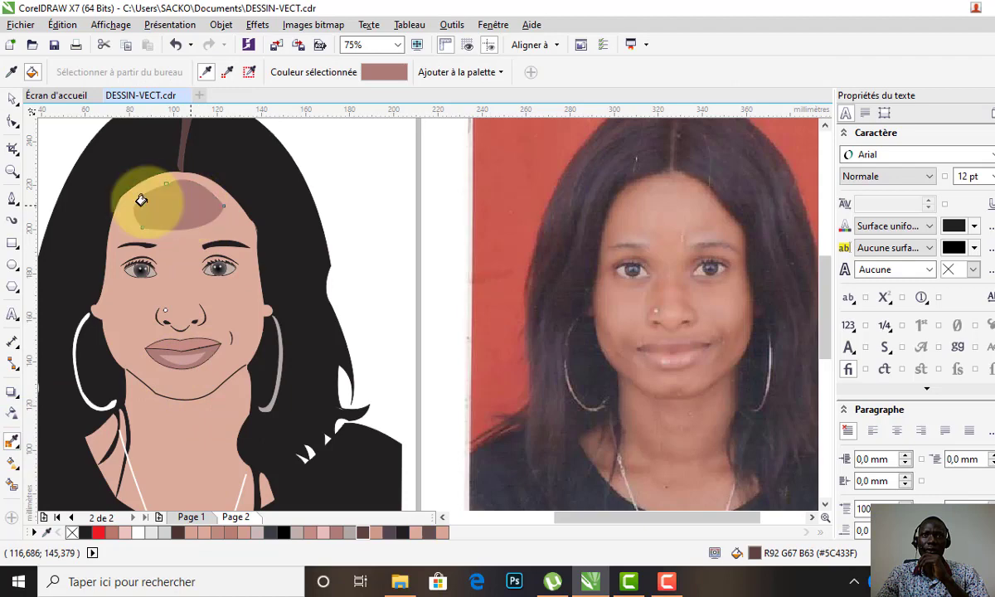
click(11, 99)
Apply uniform transparency of 88 to the forehead oval, leaving a faint highlight
click(12, 484)
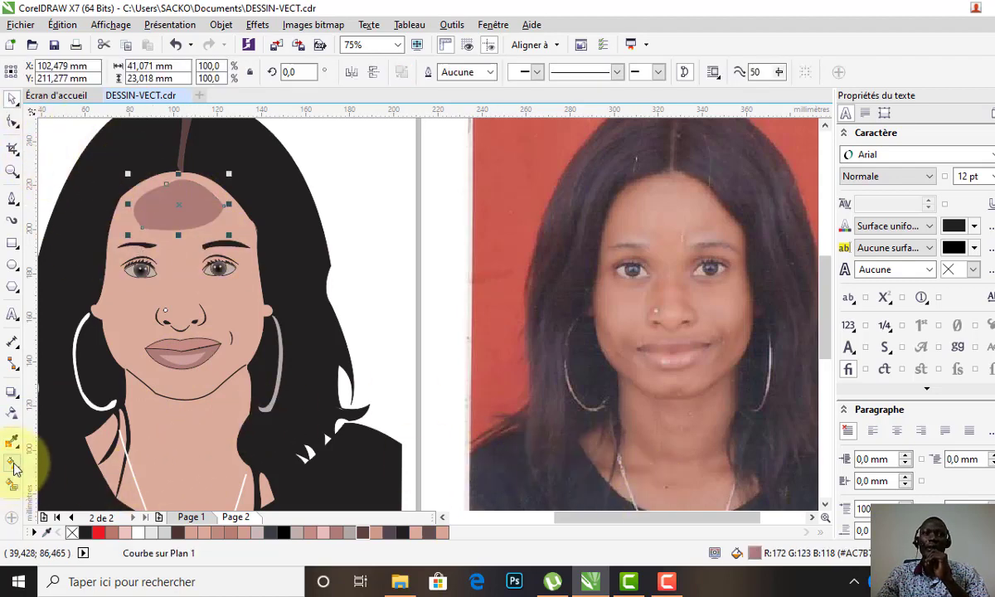
click(11, 412)
click(158, 259)
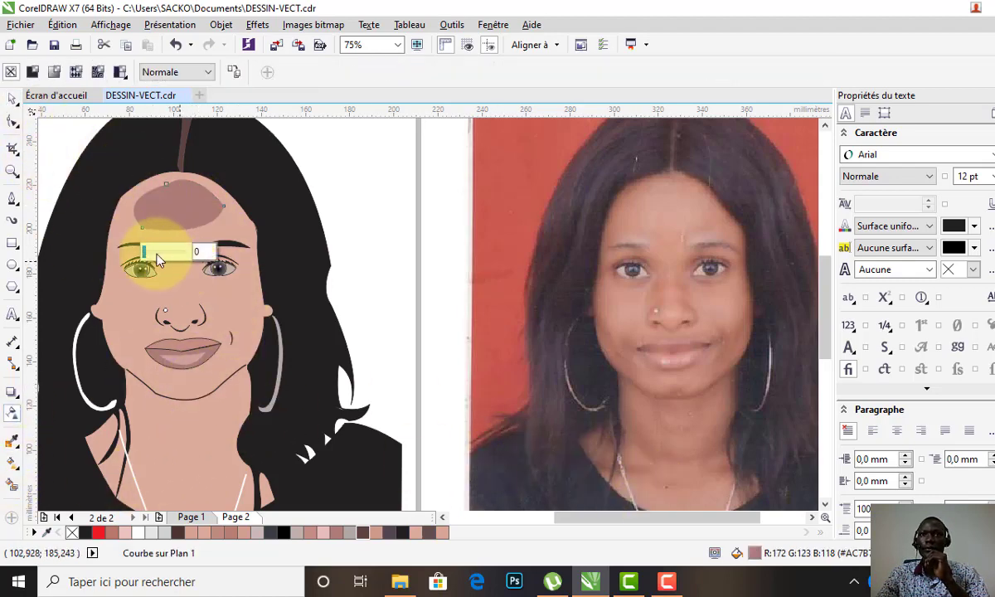
drag(162, 260, 167, 254)
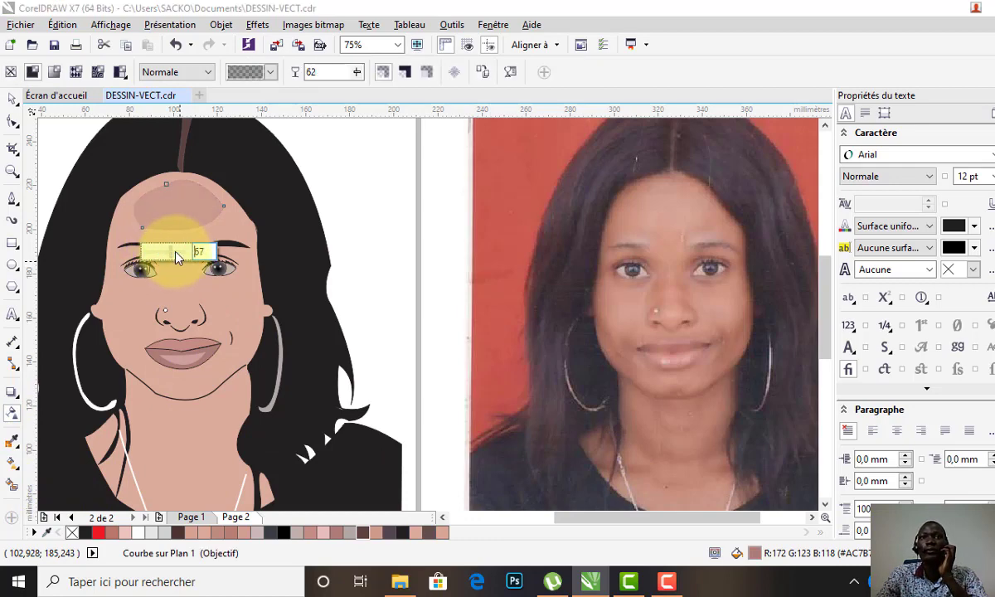
drag(172, 251, 182, 252)
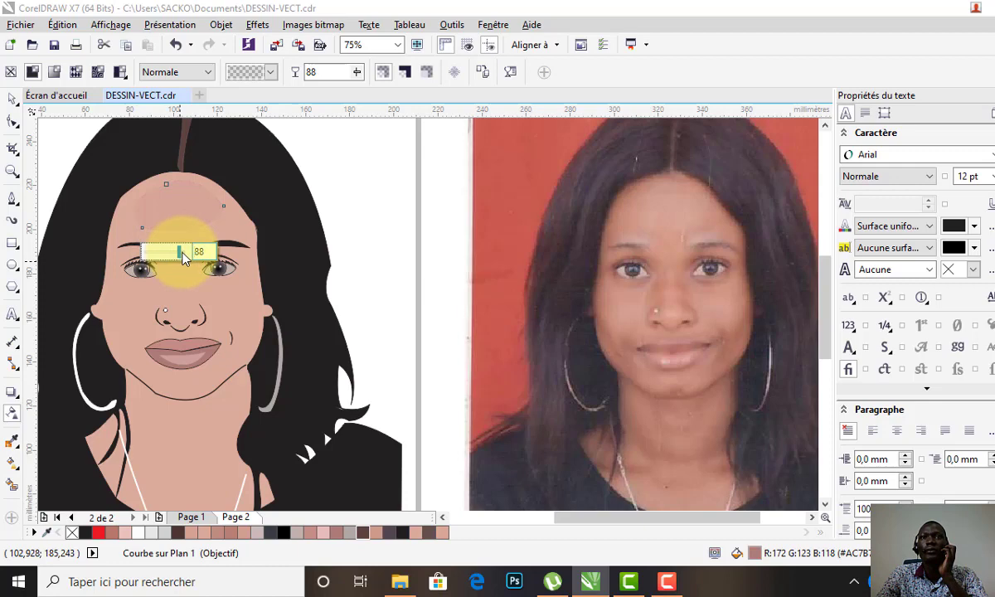
click(12, 99)
click(447, 344)
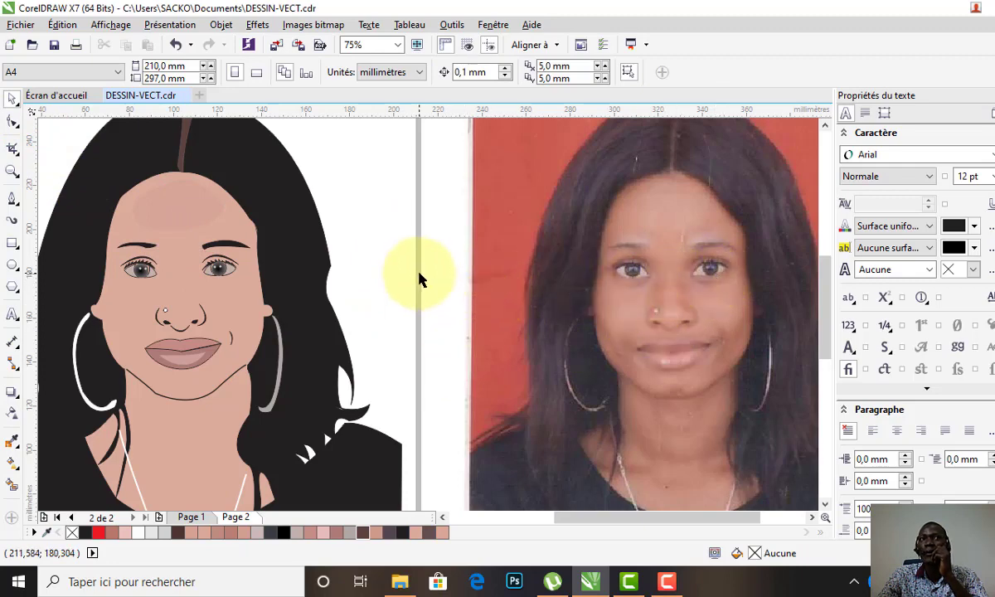
Zoom in and trace a closed curve around the left eyebrow on the photo
click(13, 197)
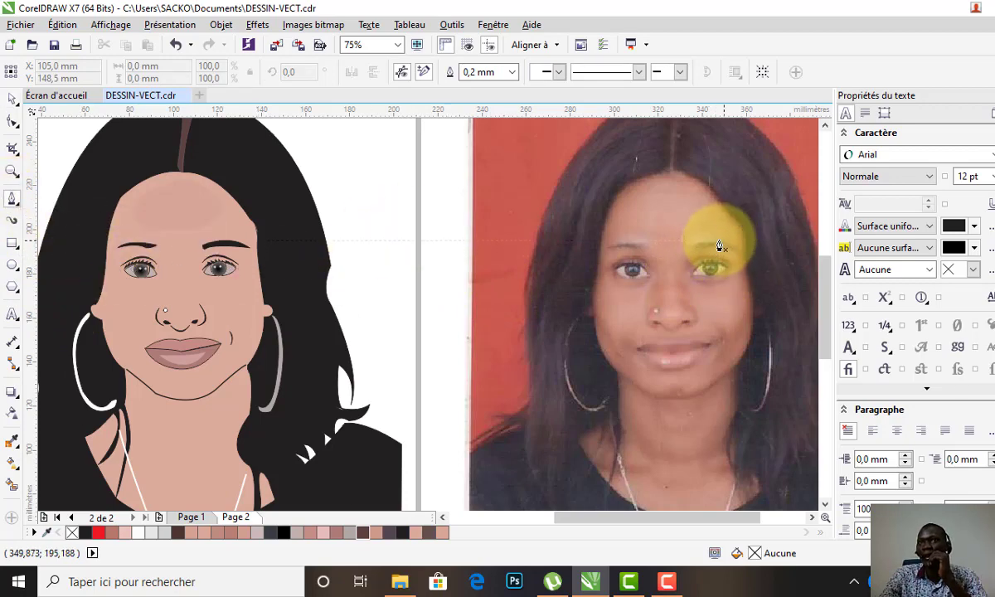
scroll(661, 247, up, 2)
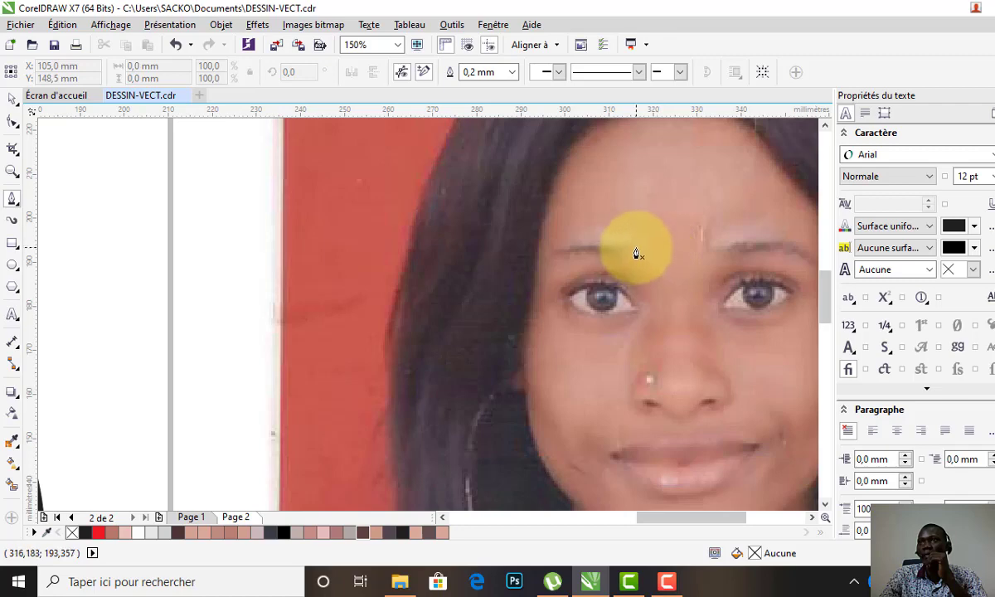
click(634, 242)
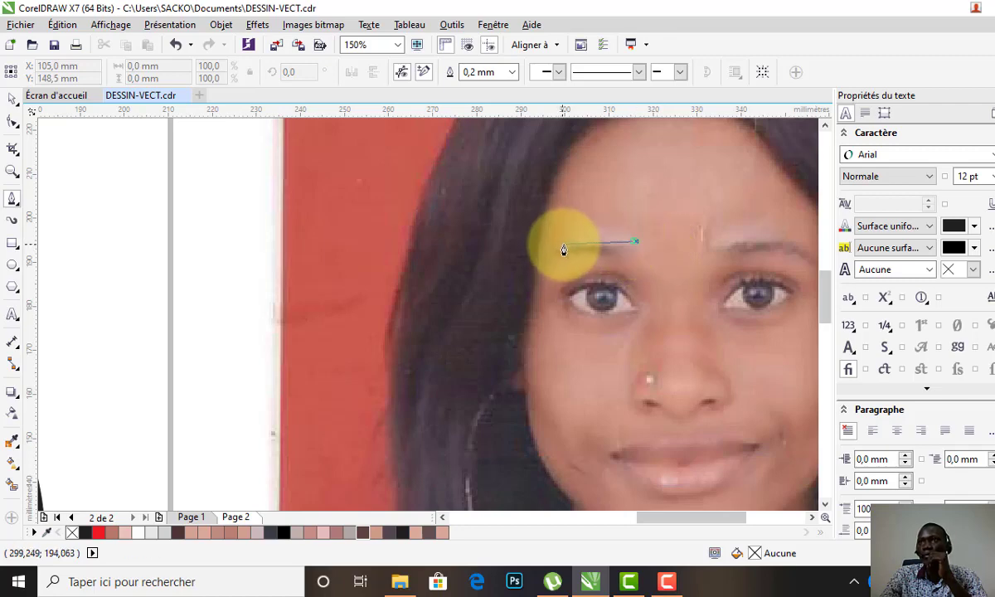
drag(564, 251, 543, 295)
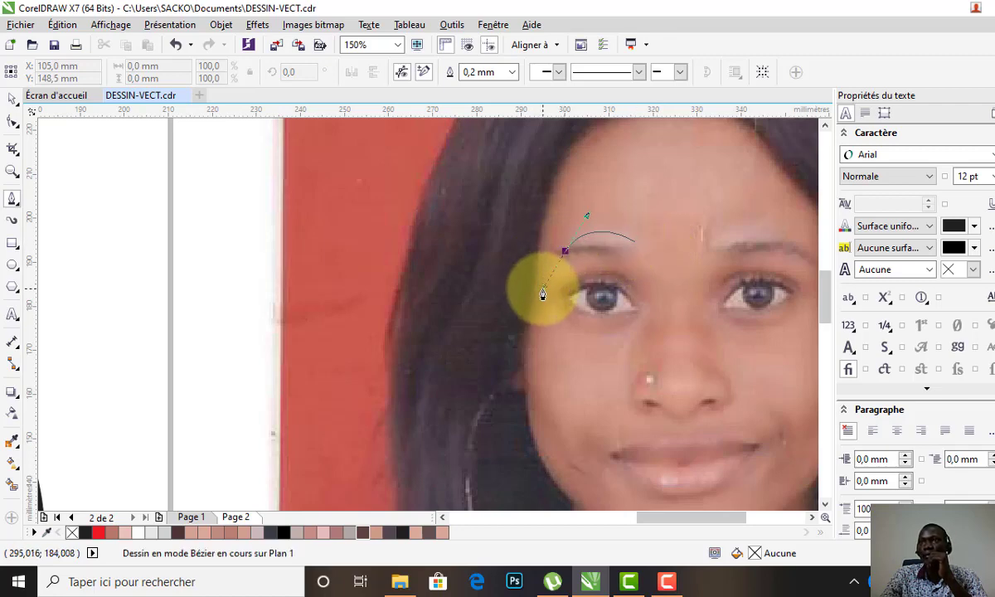
double_click(565, 254)
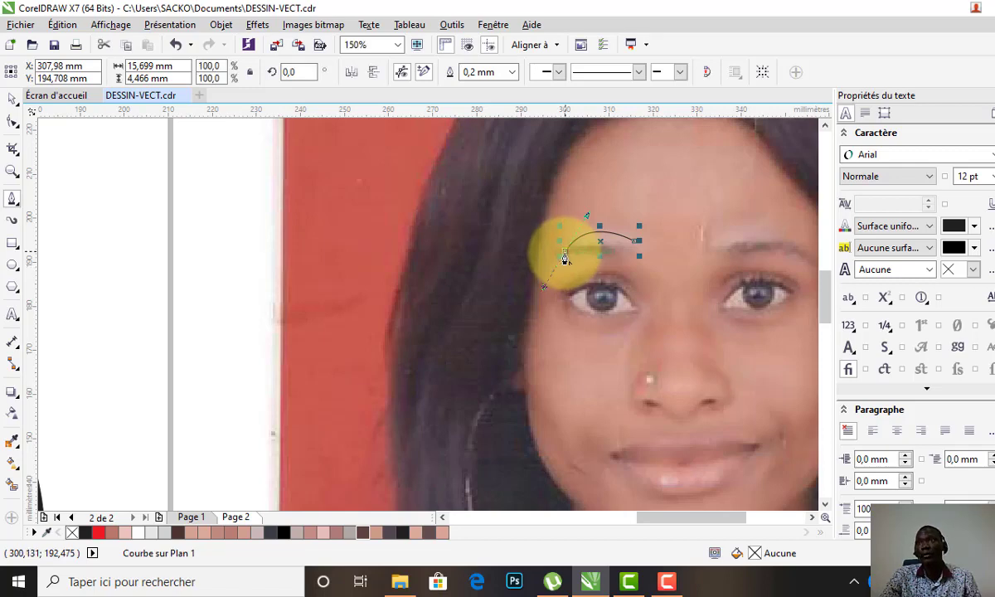
mouse_move(619, 254)
mouse_down()
mouse_move(638, 273)
mouse_move(615, 254)
mouse_up()
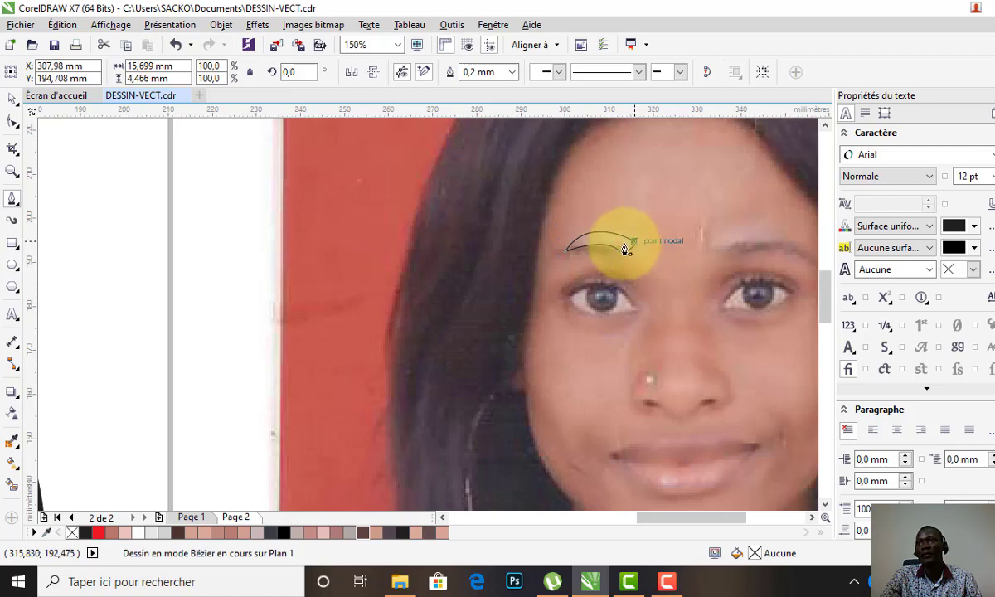
key(Escape)
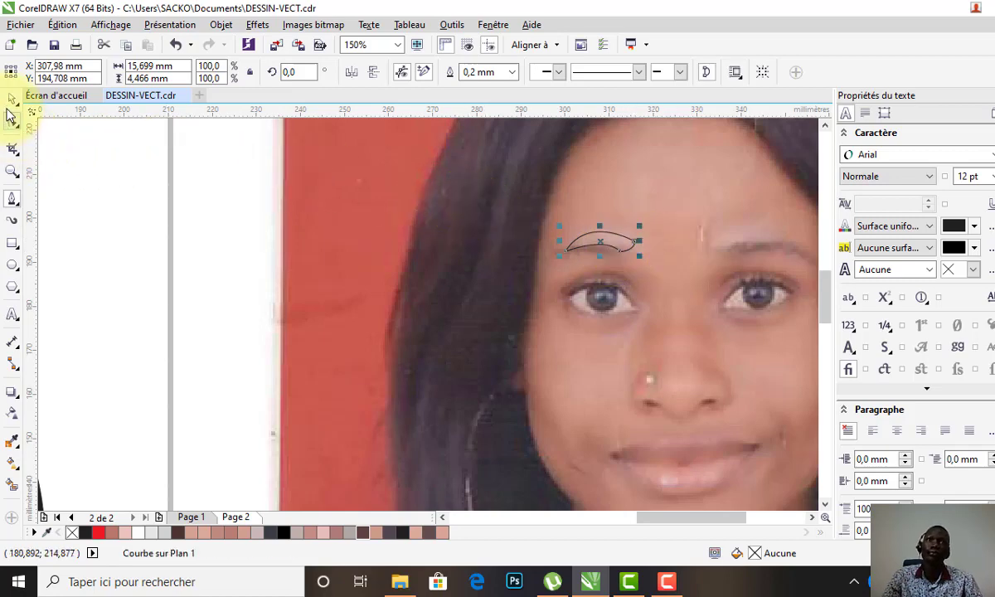
click(16, 439)
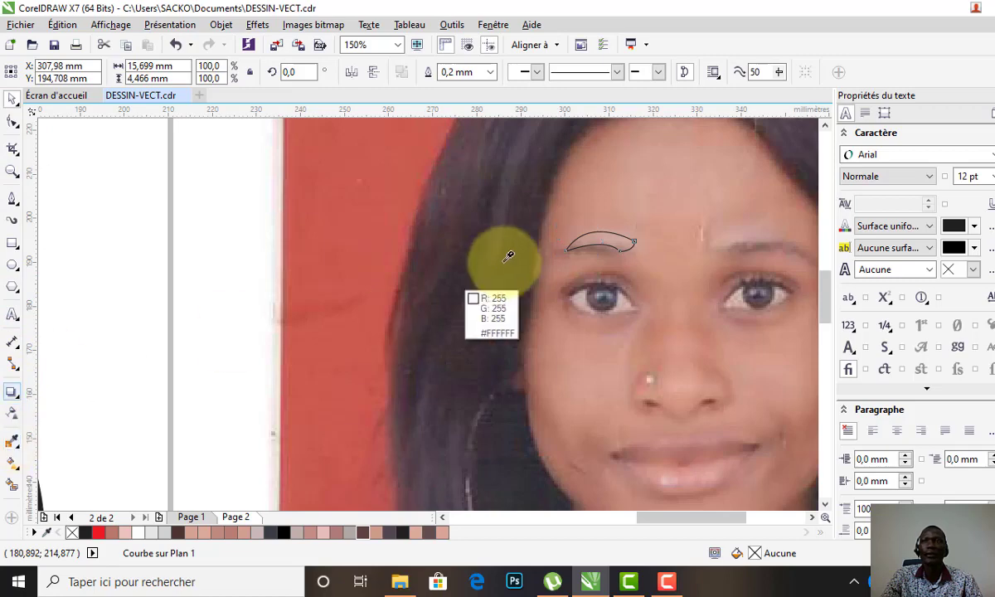
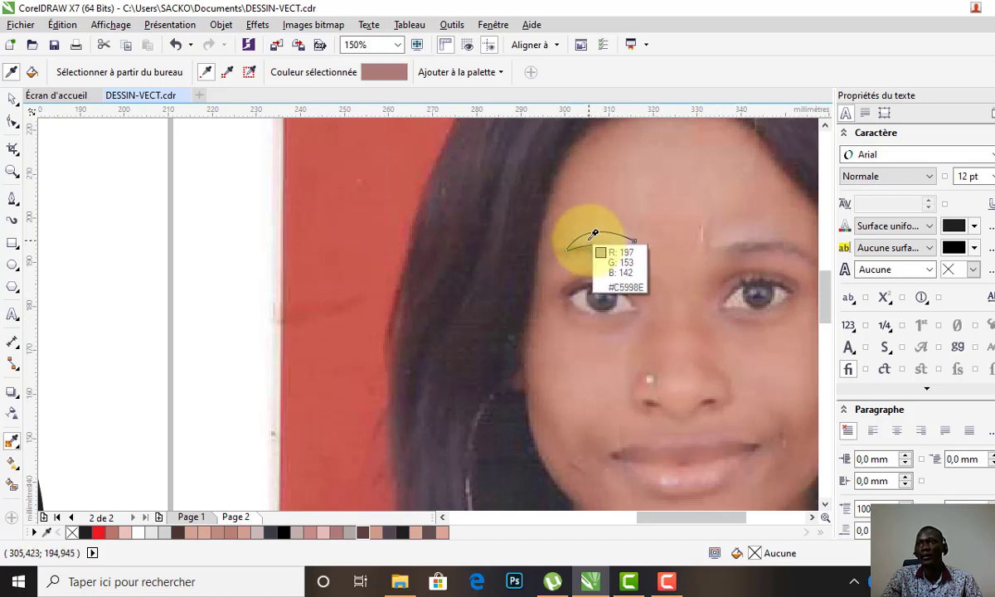
Fill the eyebrow shape with the pink lip colour sampled from the photo
click(669, 474)
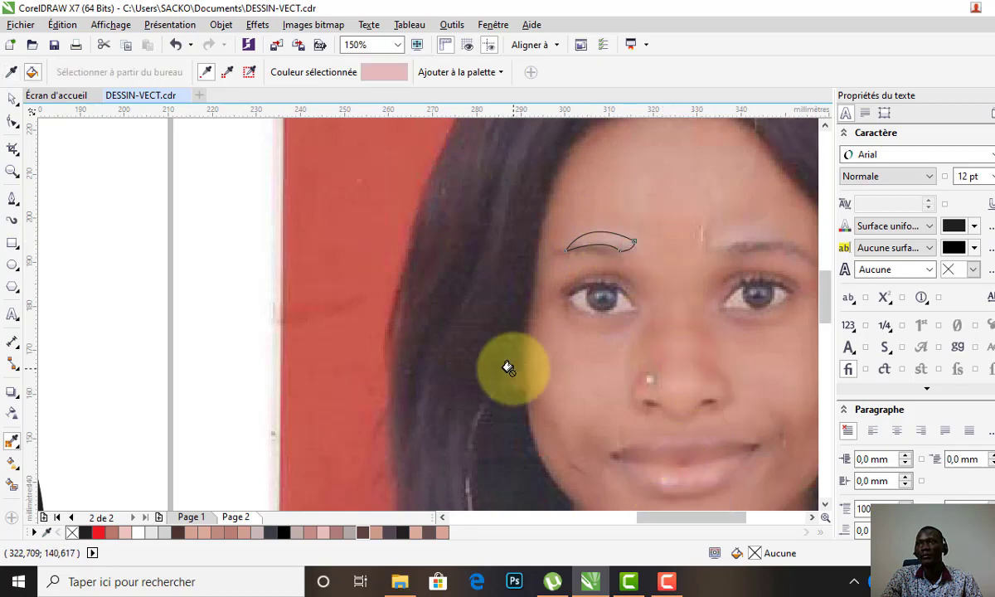
click(602, 238)
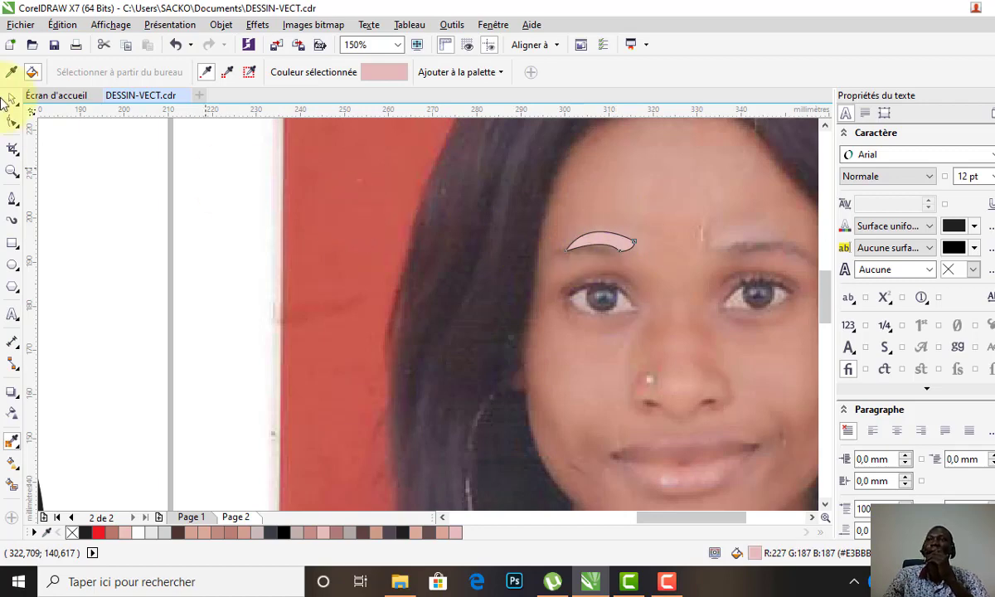
key(space)
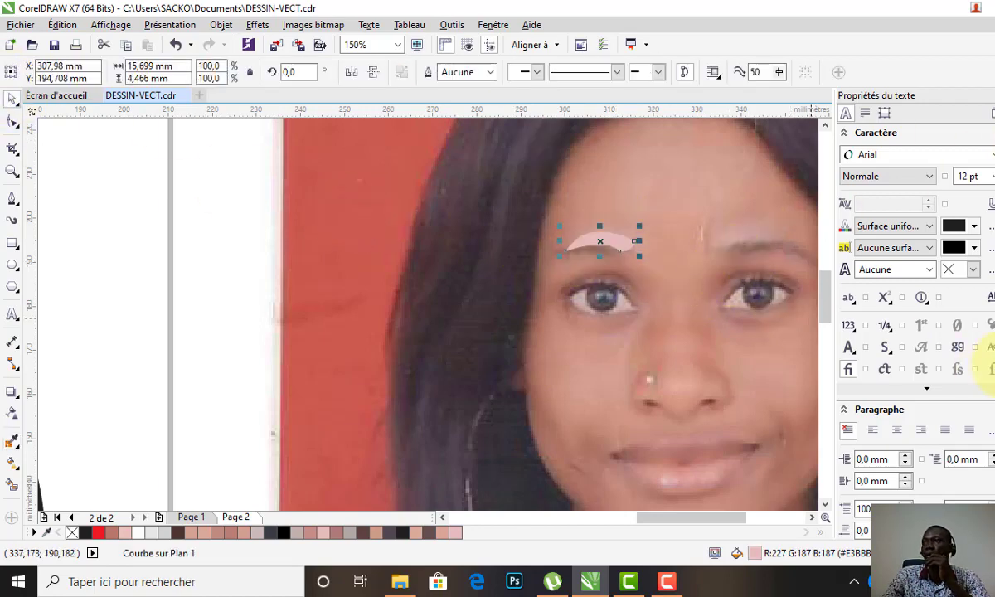
Lighten the eyebrow fill to a pale pinkish grey, R209 G193 B193
double_click(757, 537)
drag(637, 151, 904, 162)
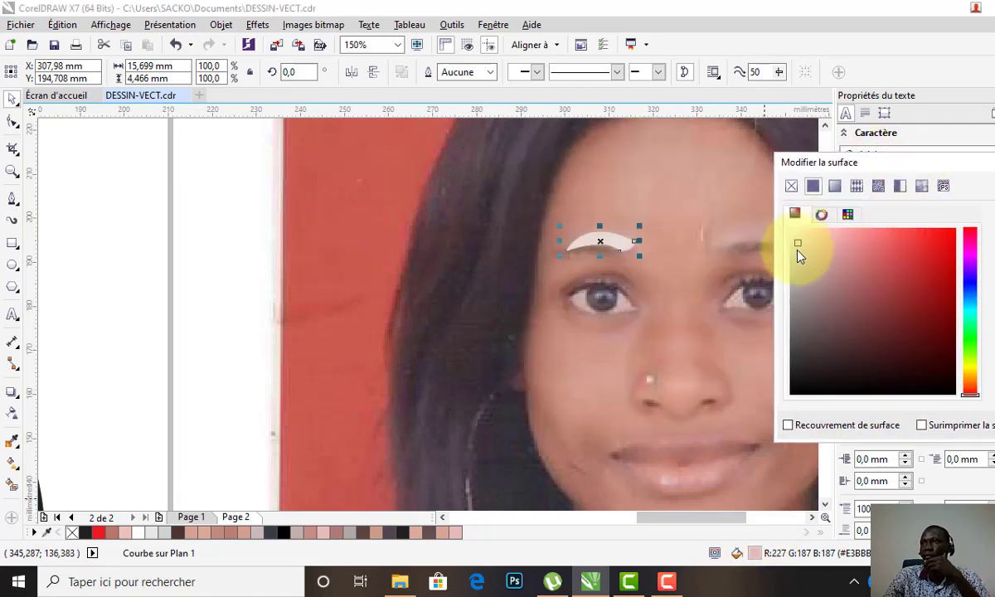
click(796, 250)
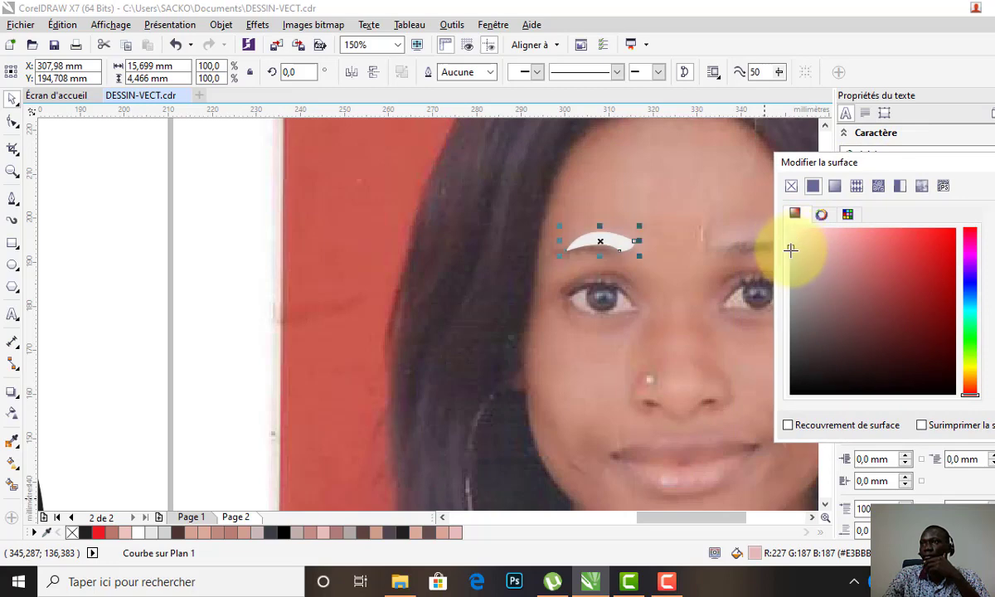
drag(790, 249, 789, 259)
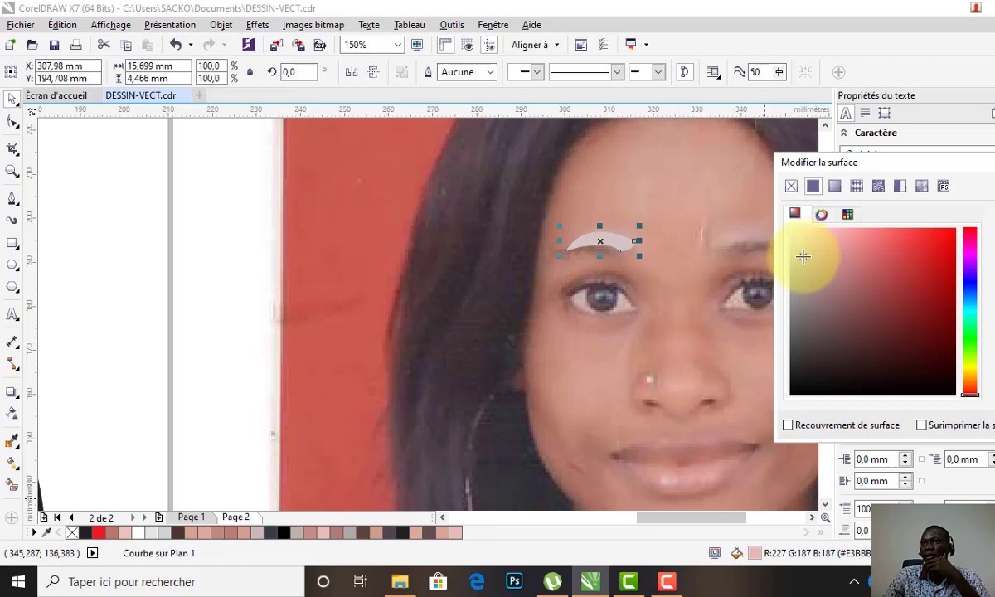
click(869, 156)
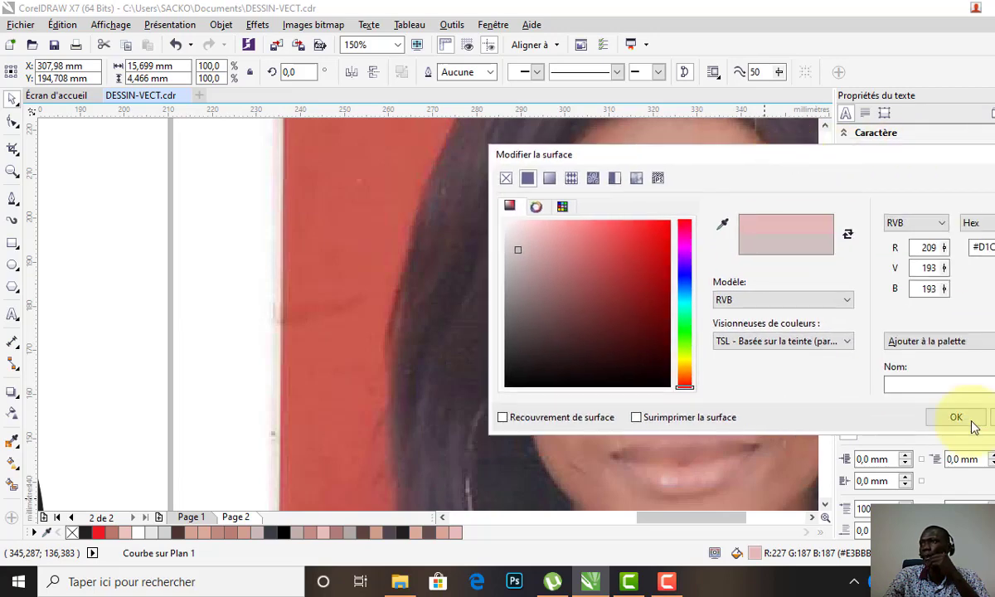
click(955, 416)
click(719, 222)
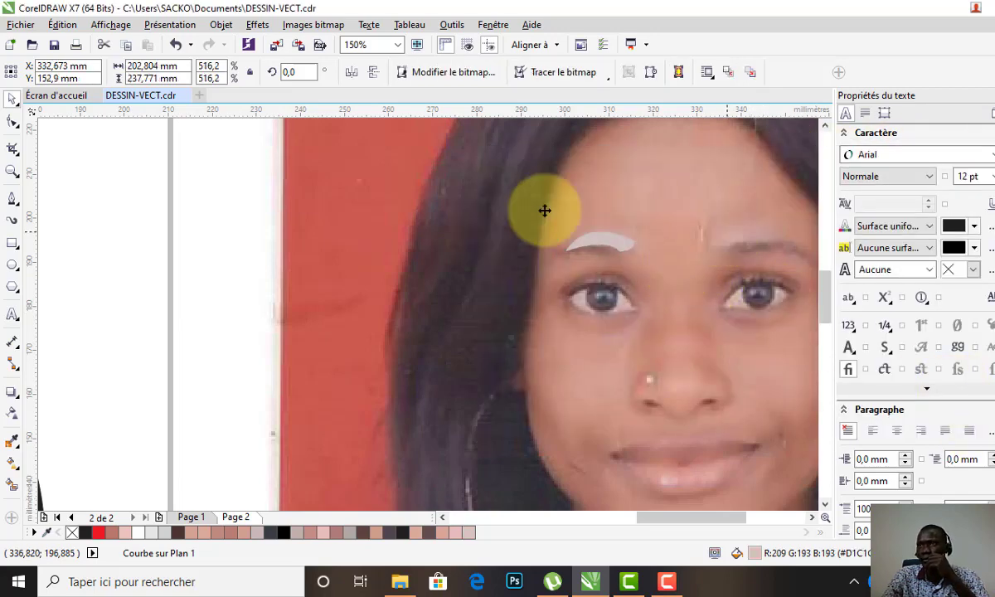
Trace a closed Bézier eyebrow shape over the photo's right eyebrow
click(11, 200)
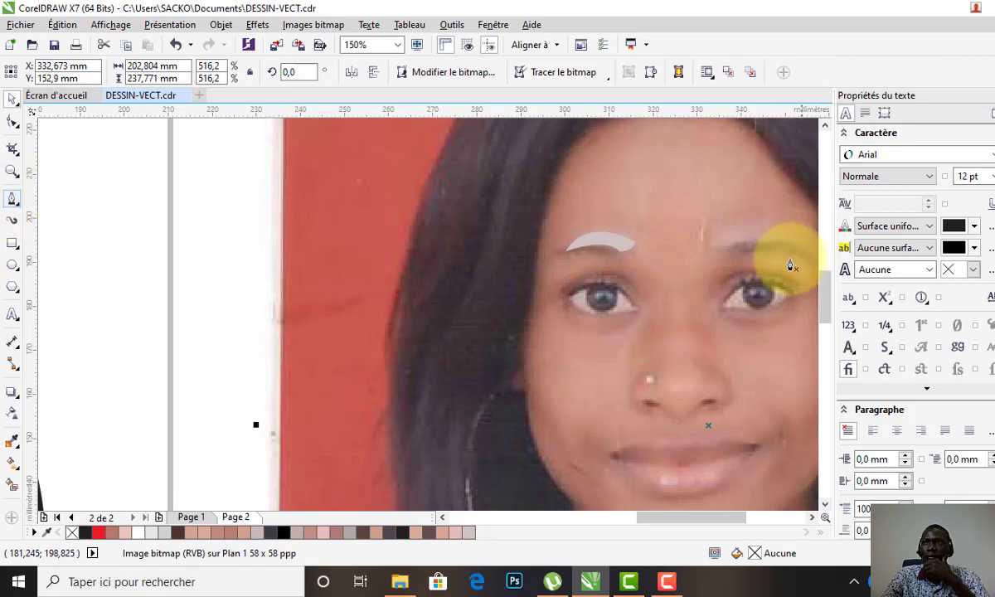
click(711, 230)
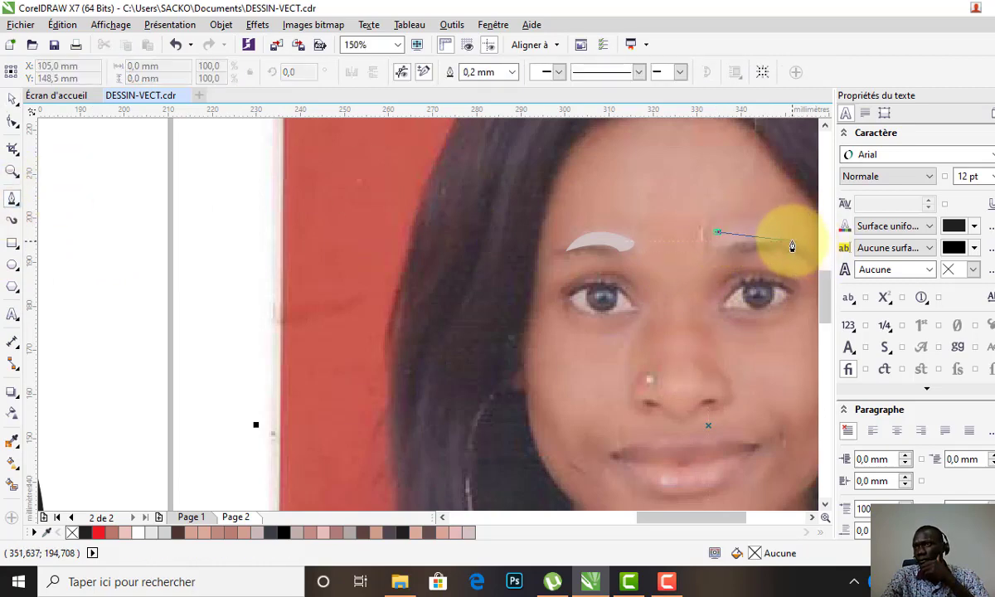
drag(788, 242, 742, 269)
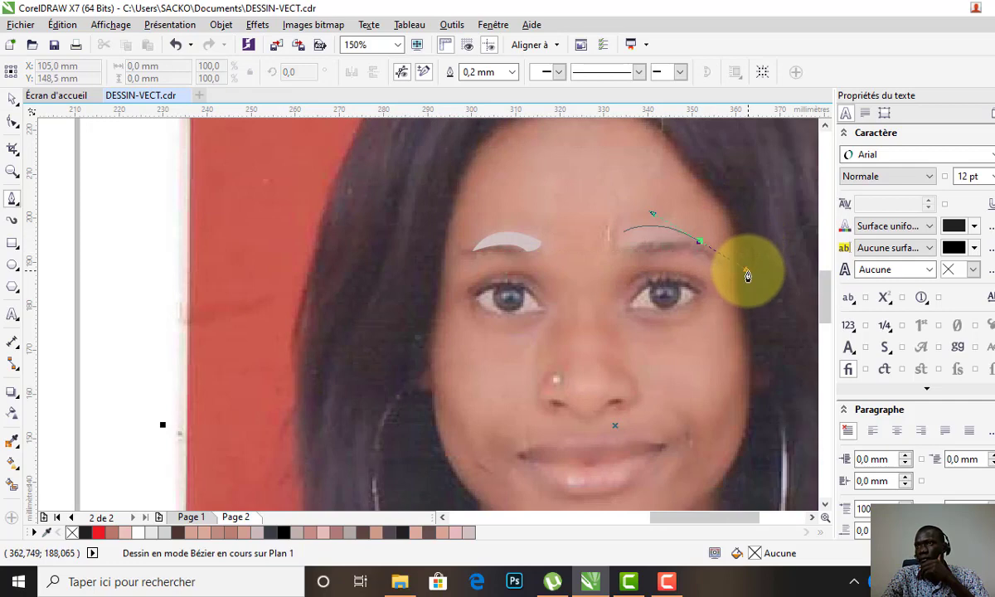
double_click(704, 245)
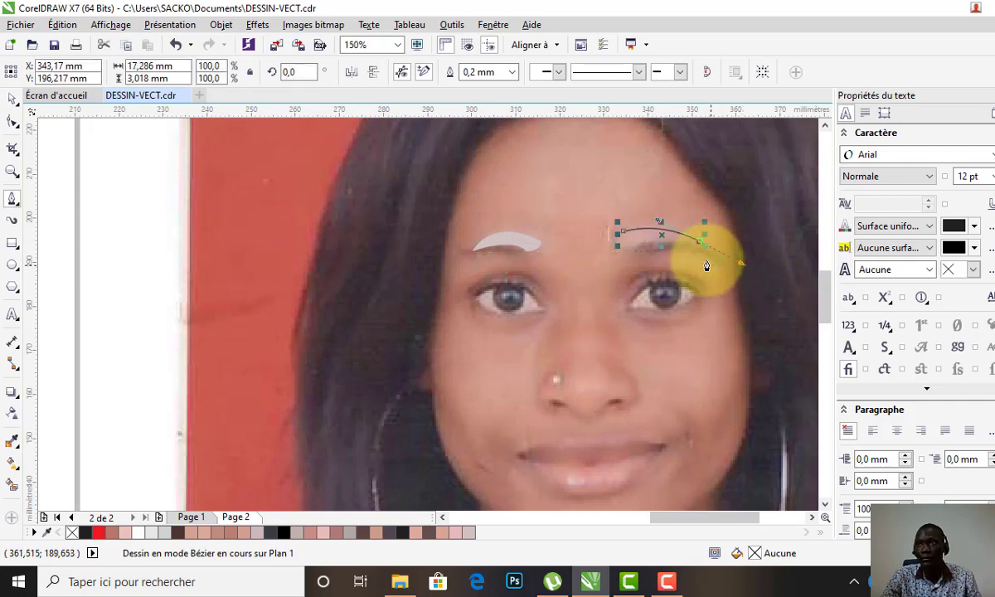
mouse_move(622, 249)
mouse_down()
mouse_move(601, 271)
mouse_move(620, 246)
mouse_up()
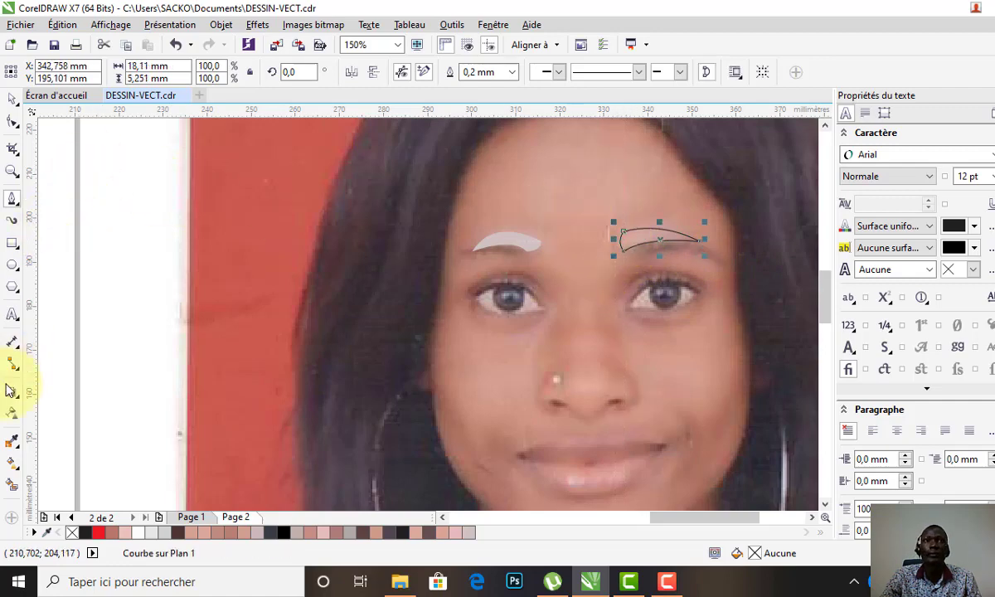
Fill the new eyebrow with the first eyebrow's pale pinkish grey using the Color Eyedropper
click(13, 442)
click(522, 232)
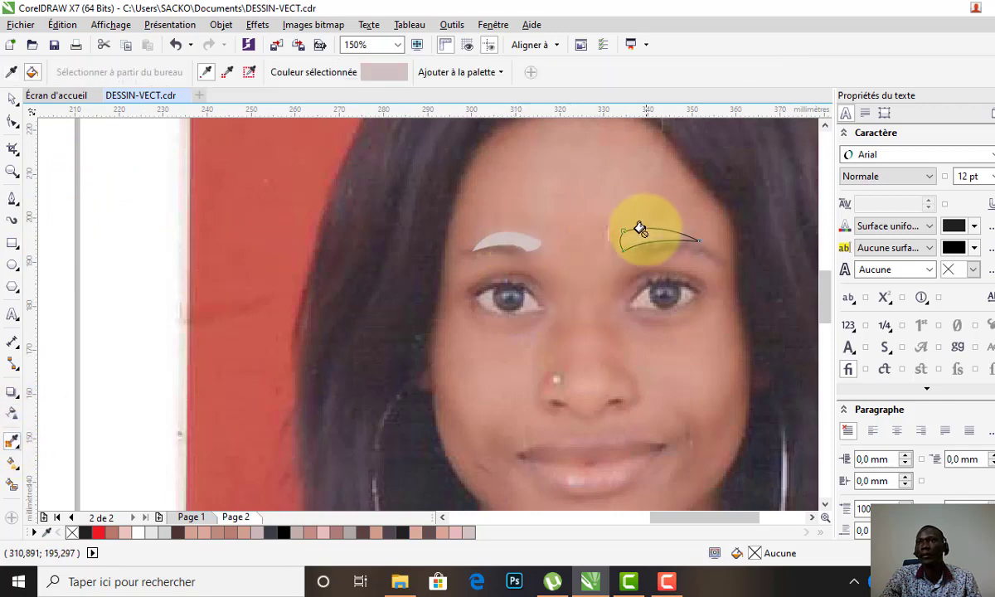
click(638, 239)
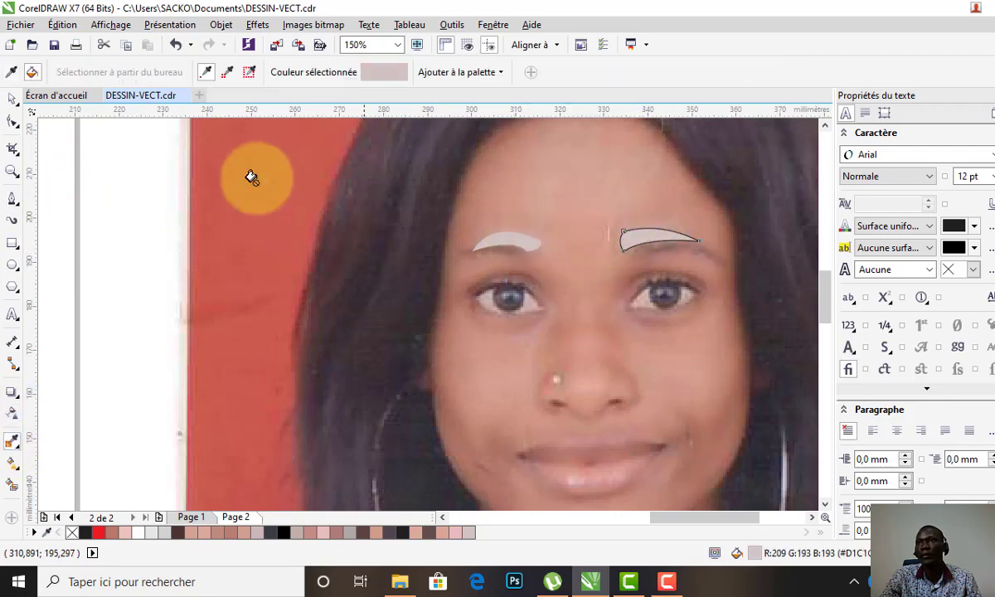
click(12, 99)
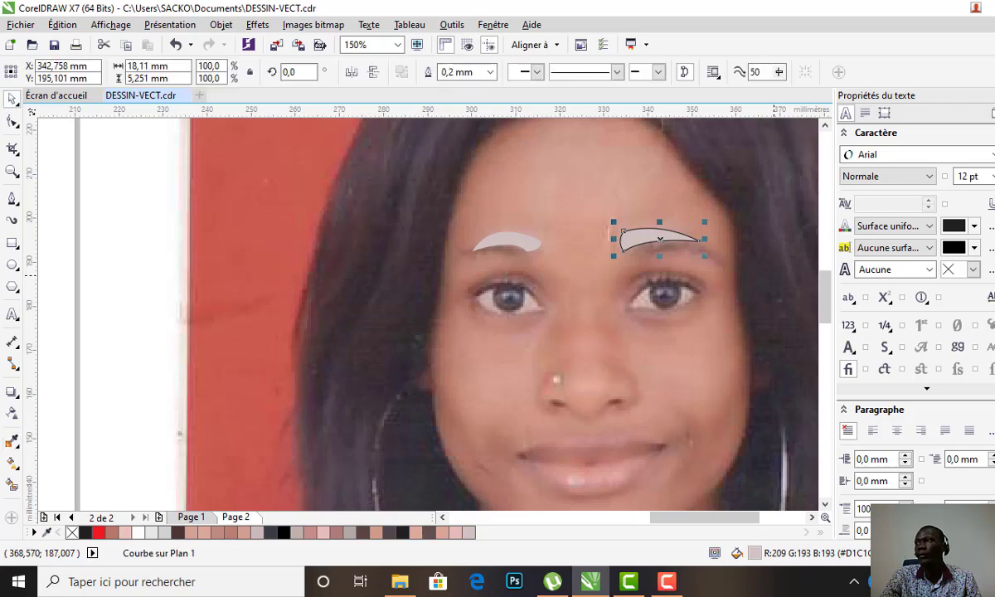
click(692, 331)
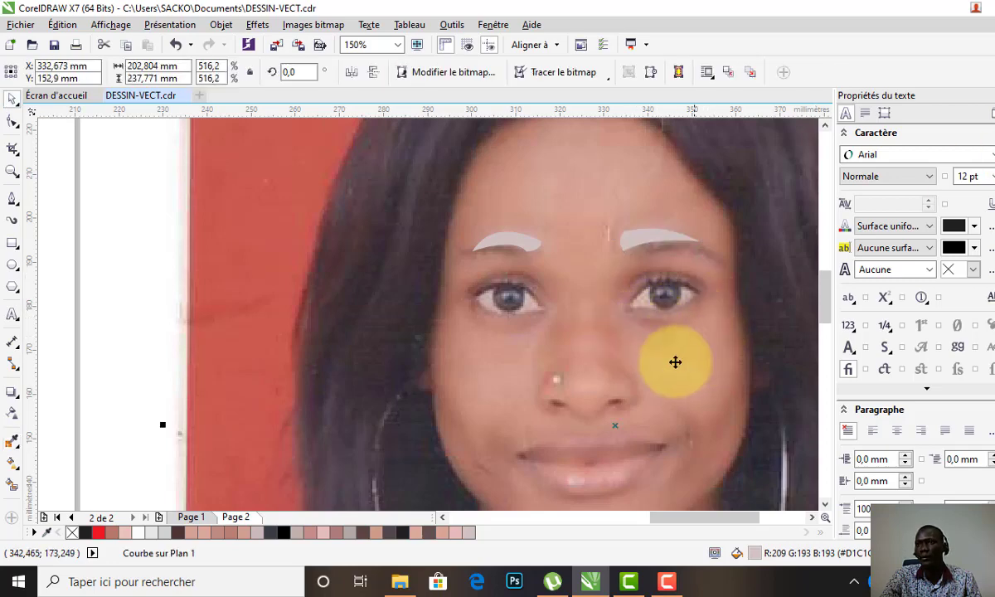
Draw a Bézier curve from the right eye's outer corner, around the nose, and up under the left eye
click(11, 197)
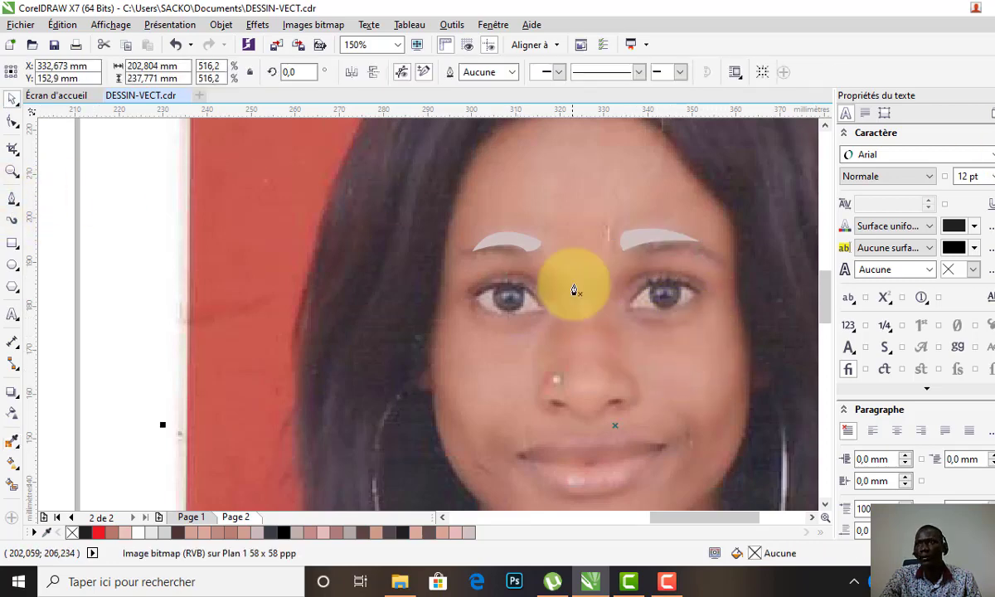
click(698, 306)
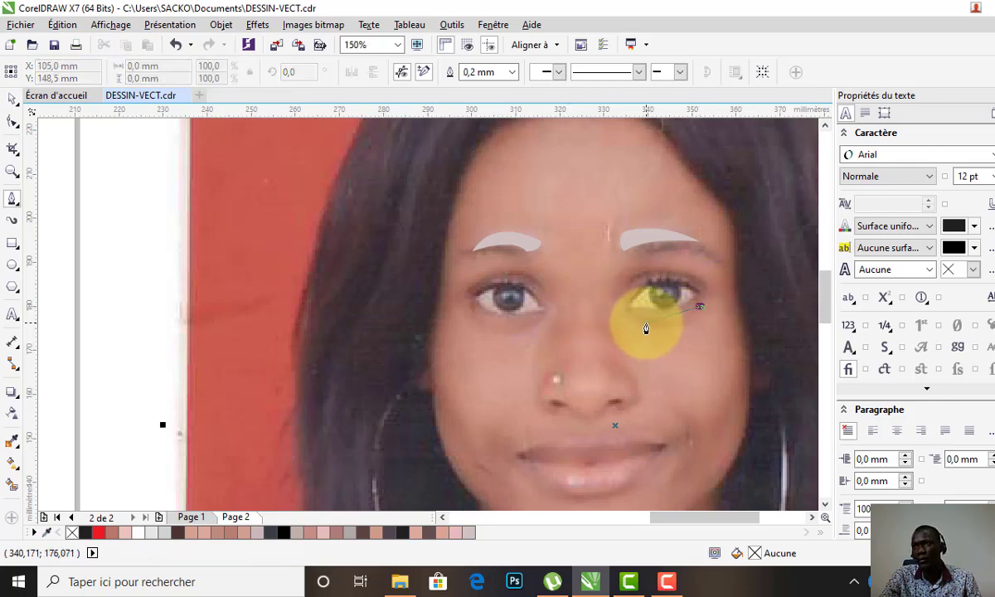
mouse_move(626, 320)
mouse_down()
mouse_move(561, 305)
mouse_move(644, 316)
mouse_up()
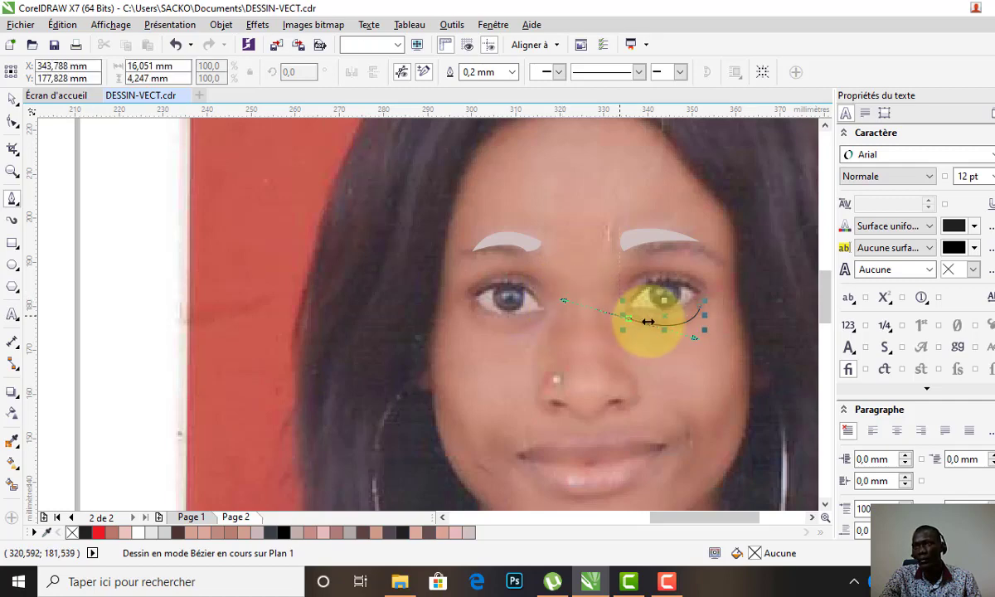
key(space)
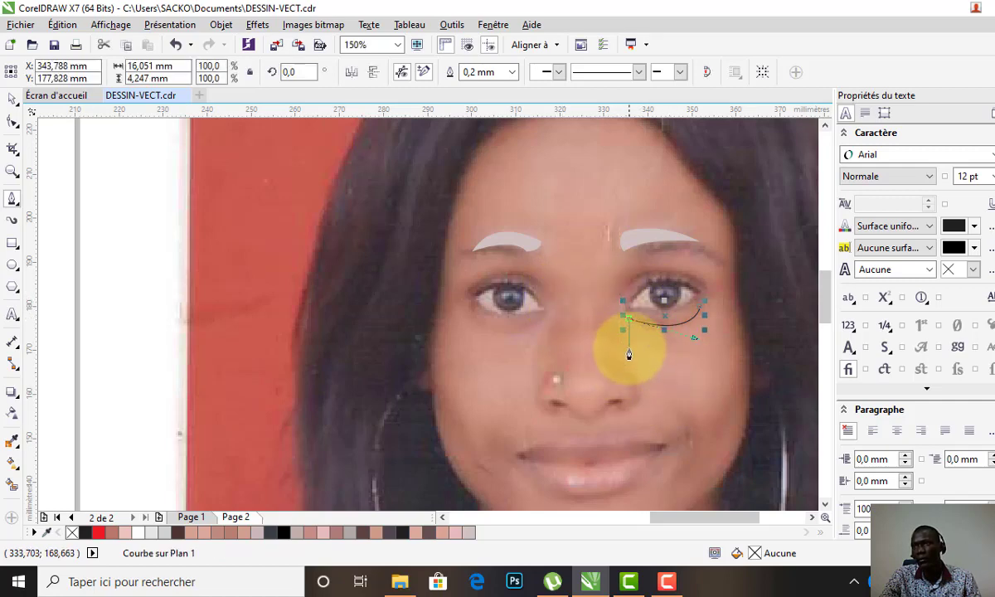
drag(614, 325, 604, 398)
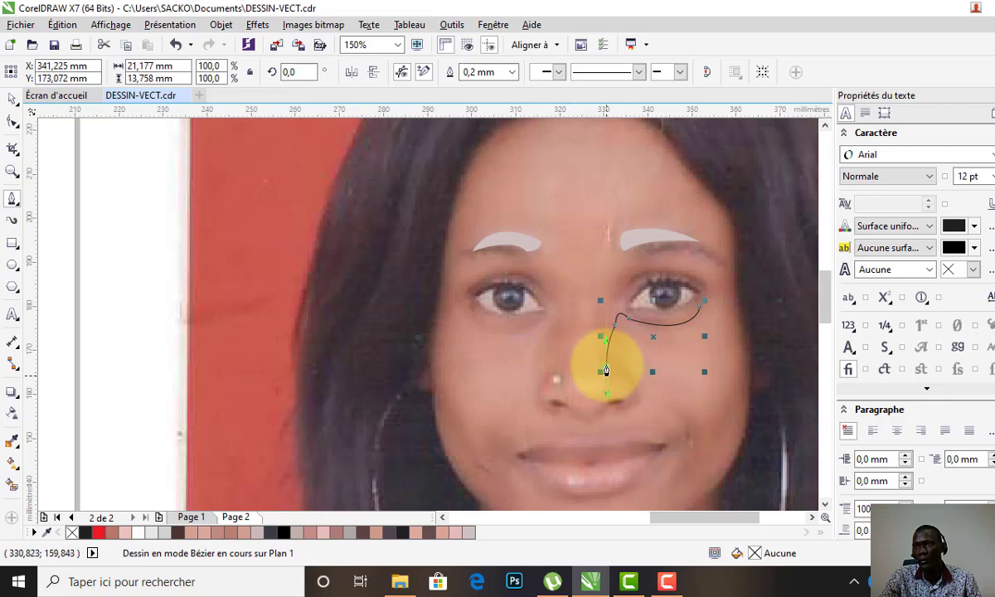
mouse_move(607, 400)
mouse_down()
mouse_move(602, 385)
mouse_move(570, 406)
mouse_up()
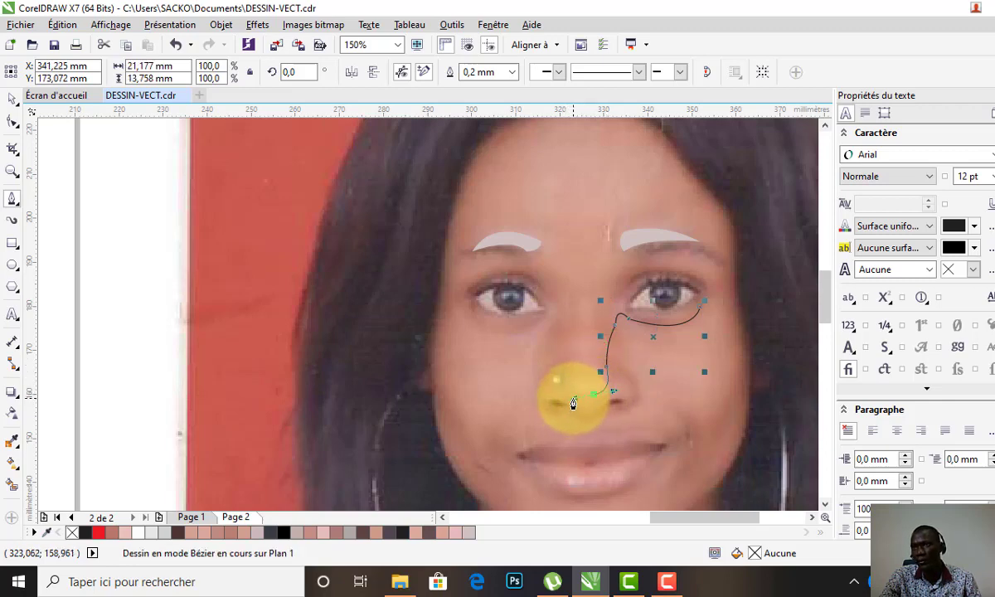
mouse_move(573, 403)
mouse_down()
mouse_move(596, 398)
mouse_move(566, 354)
mouse_move(559, 318)
mouse_up()
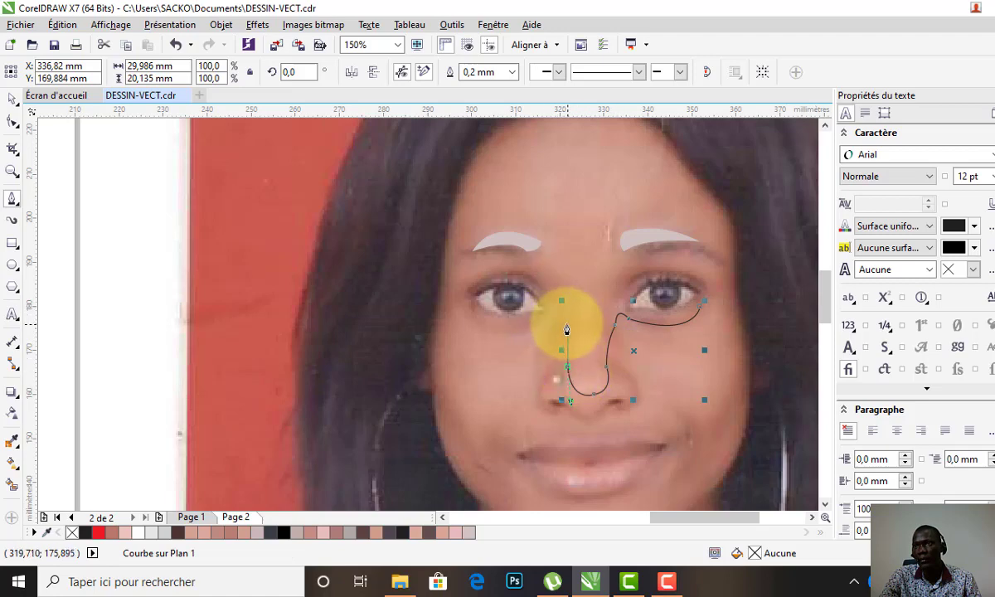
click(564, 322)
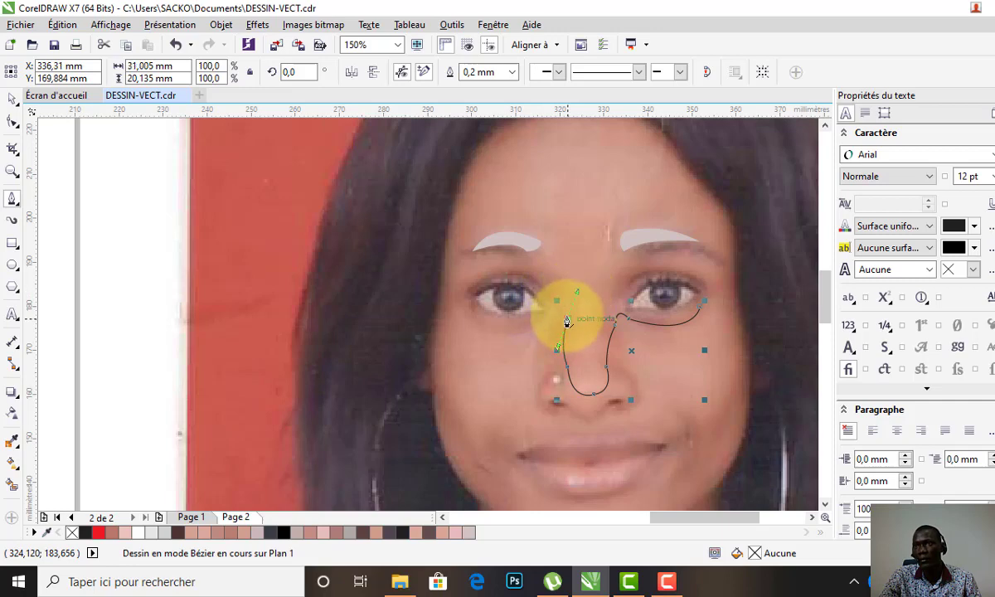
double_click(569, 322)
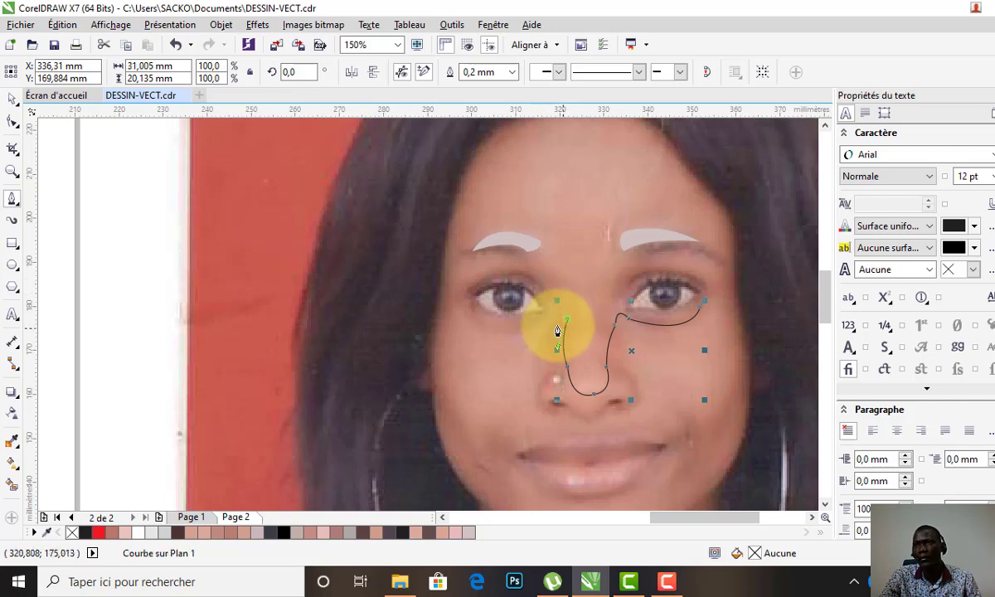
click(549, 315)
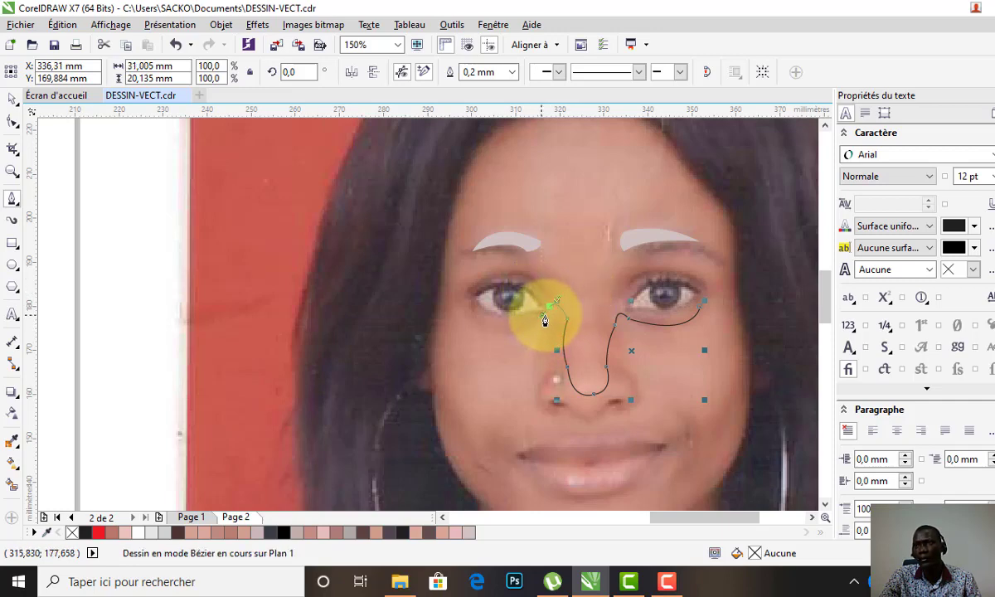
drag(472, 305, 442, 261)
Continue the curve from under the left eye, arching over it and back toward the nose bridge
click(473, 311)
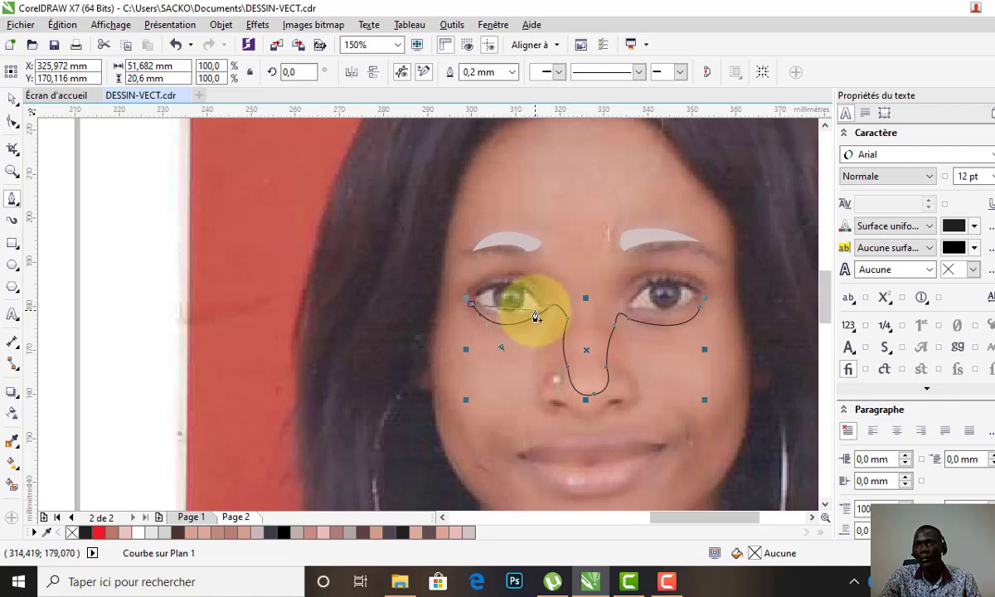
mouse_move(535, 310)
mouse_down()
mouse_move(563, 289)
mouse_move(535, 304)
mouse_up()
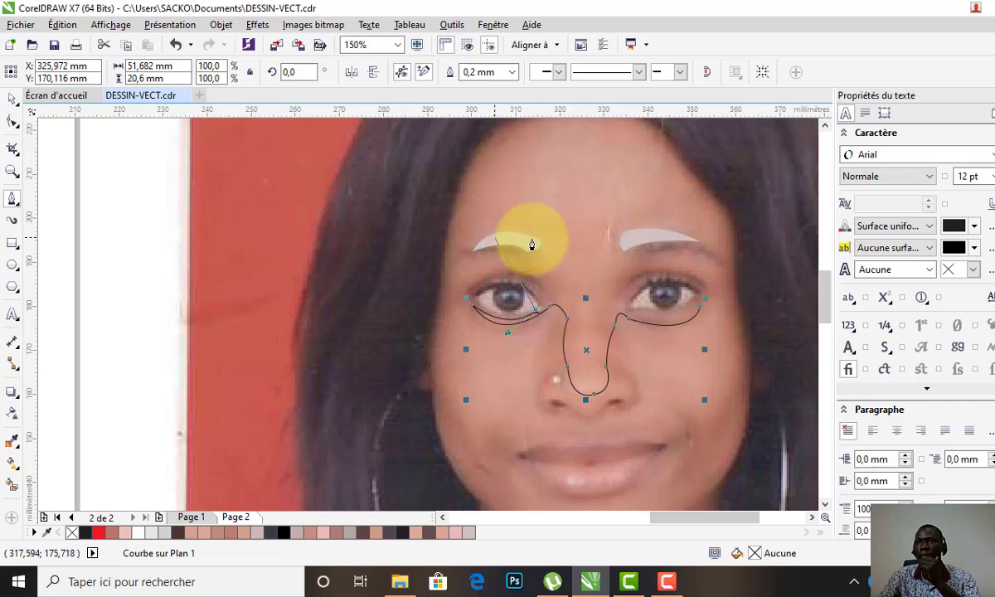
click(536, 298)
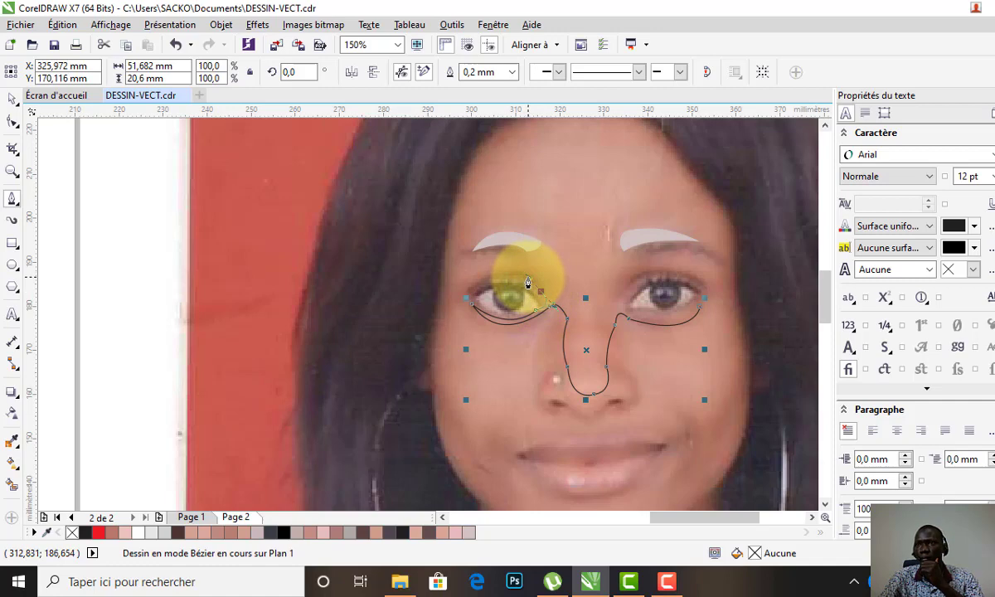
mouse_move(538, 292)
mouse_down()
mouse_move(477, 290)
mouse_move(424, 318)
mouse_up()
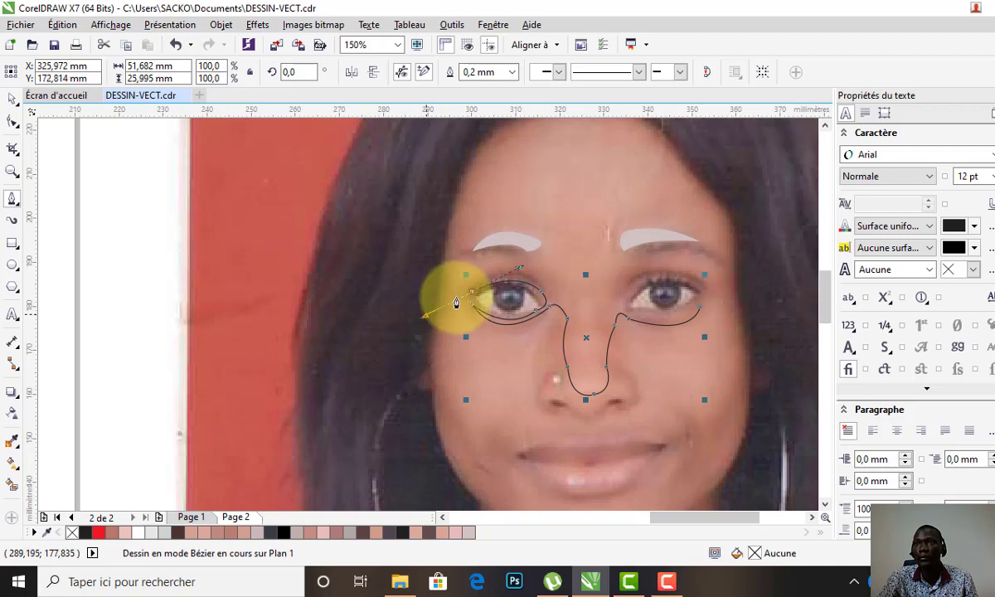
click(543, 286)
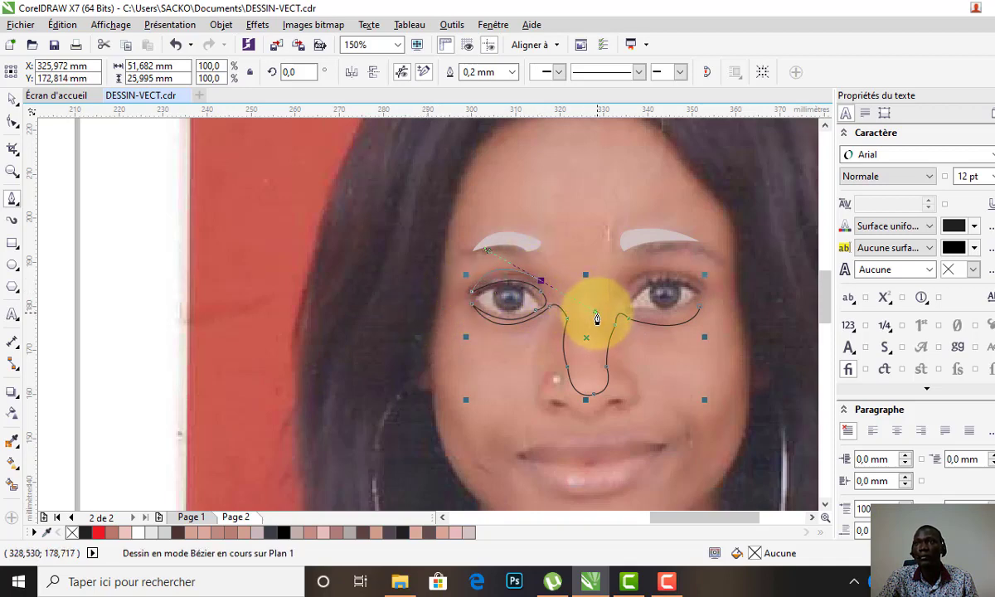
mouse_move(597, 319)
mouse_down()
mouse_move(541, 286)
mouse_move(561, 302)
mouse_up()
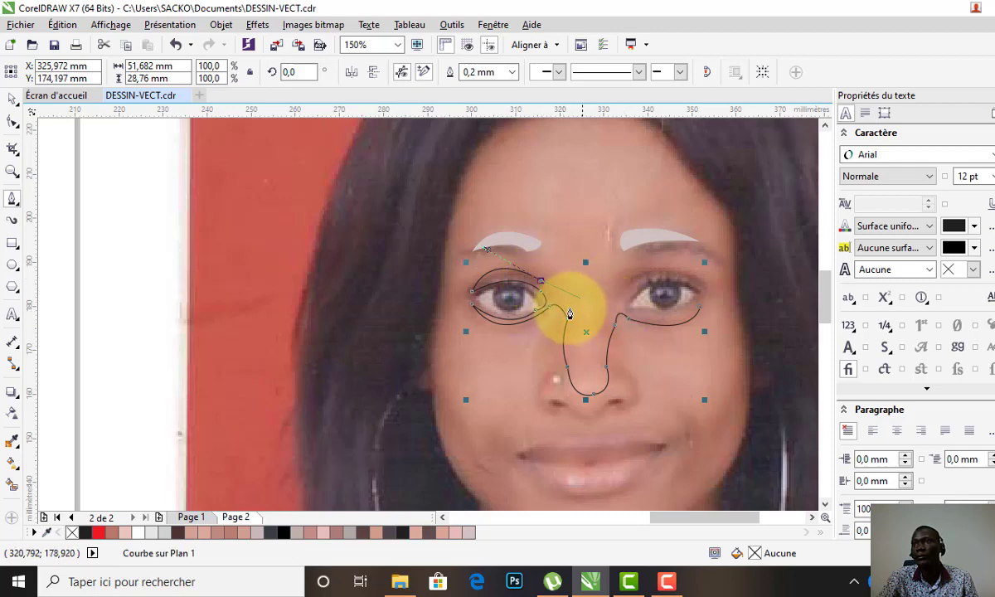
mouse_move(557, 306)
mouse_down()
mouse_move(554, 323)
mouse_move(555, 295)
mouse_up()
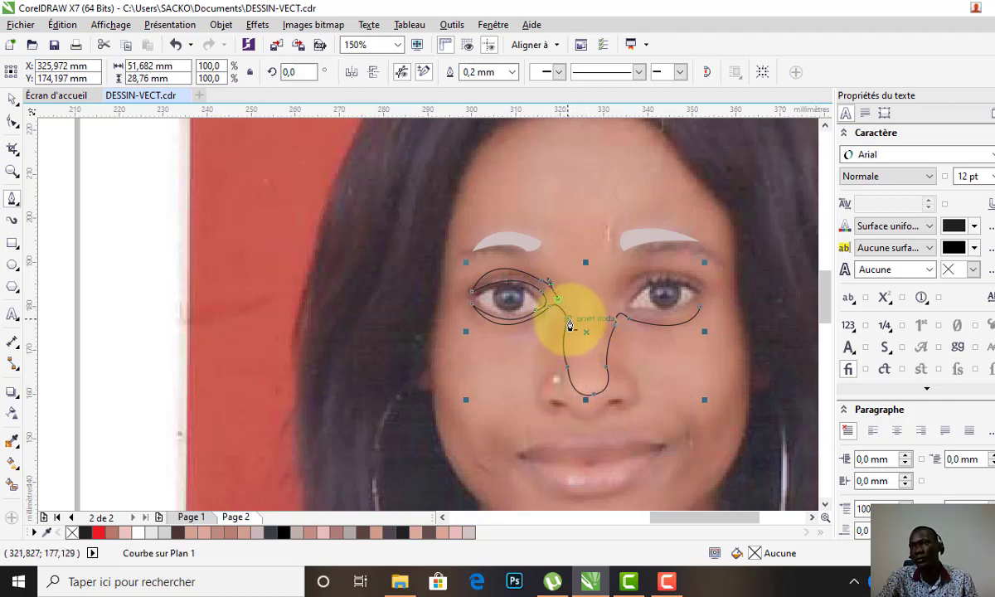
Run the outline down the nose's left side and around the tip with a sharp corner node
scroll(557, 338, up, 2)
mouse_move(548, 325)
mouse_down()
mouse_move(533, 348)
mouse_move(528, 321)
mouse_up()
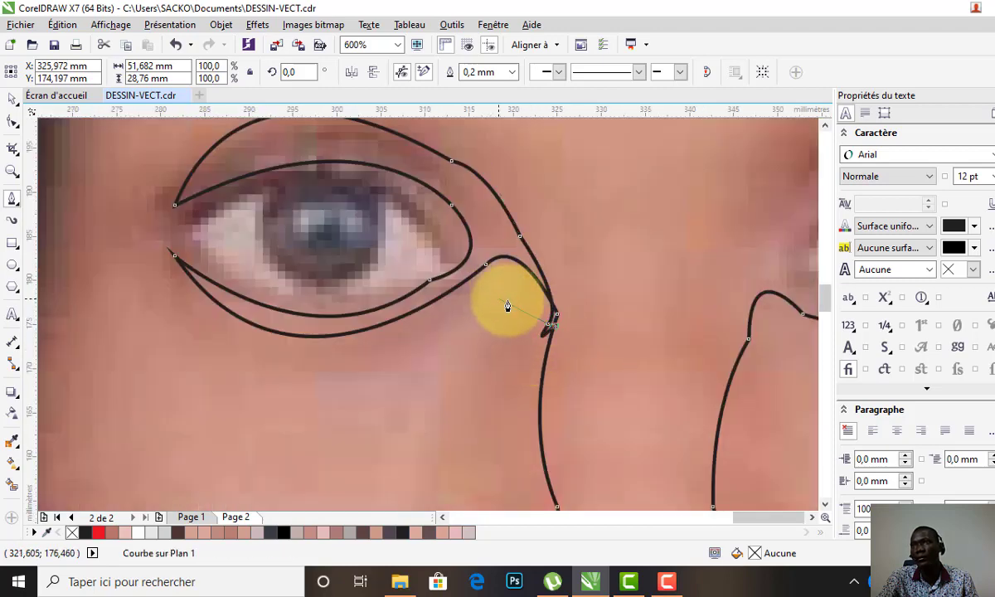
scroll(506, 304, down, 1)
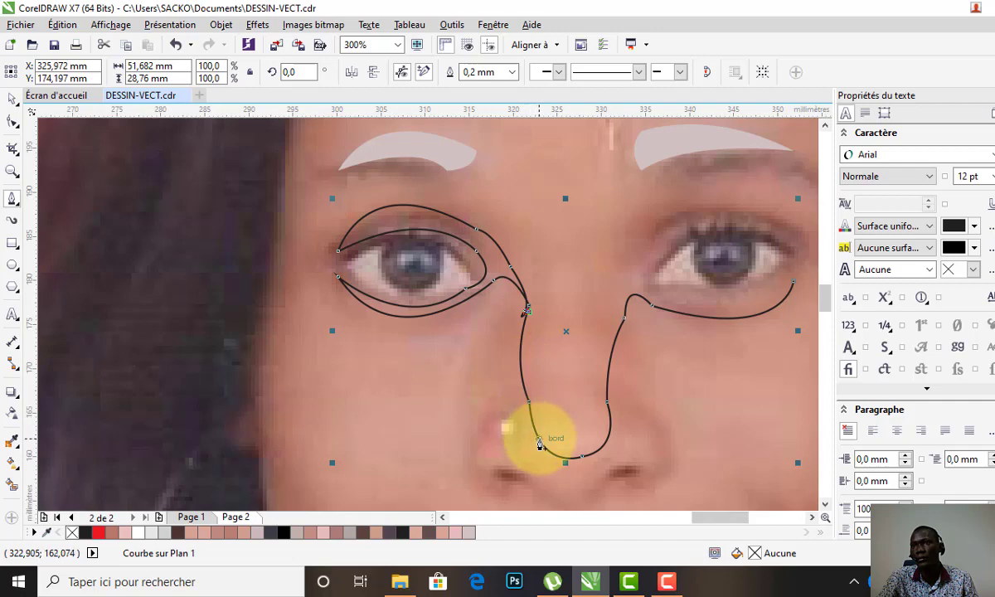
click(565, 461)
mouse_move(563, 483)
mouse_down()
mouse_move(582, 466)
mouse_move(523, 454)
mouse_up()
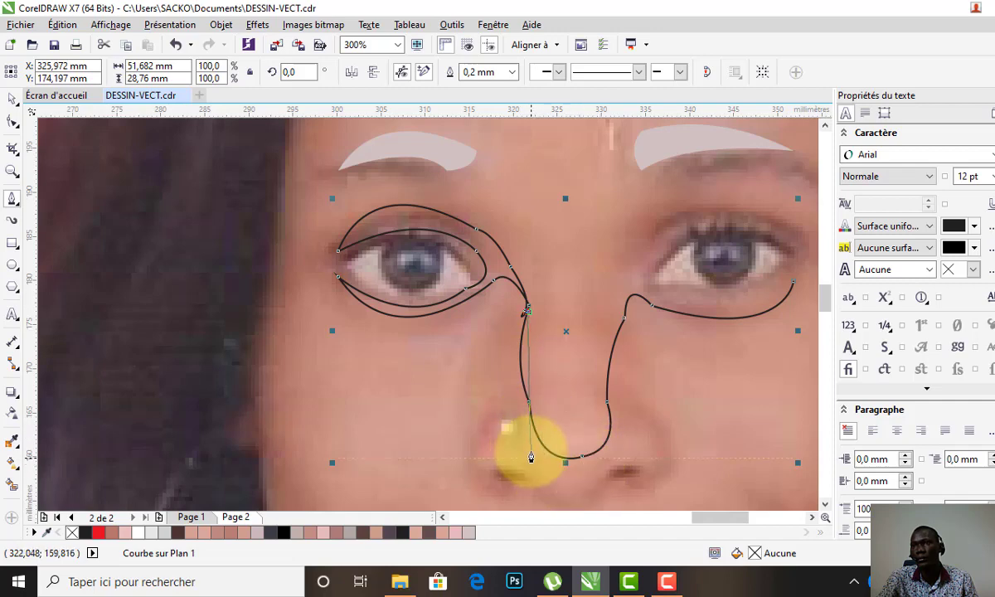
mouse_move(526, 415)
mouse_down()
mouse_move(548, 433)
mouse_move(550, 453)
mouse_move(528, 414)
mouse_up()
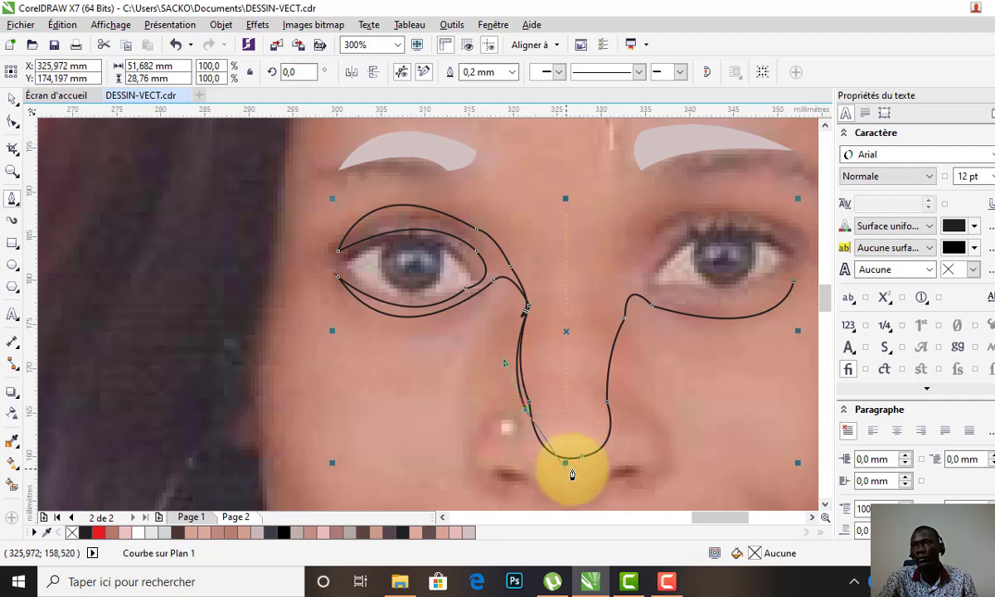
drag(574, 472, 614, 482)
click(572, 469)
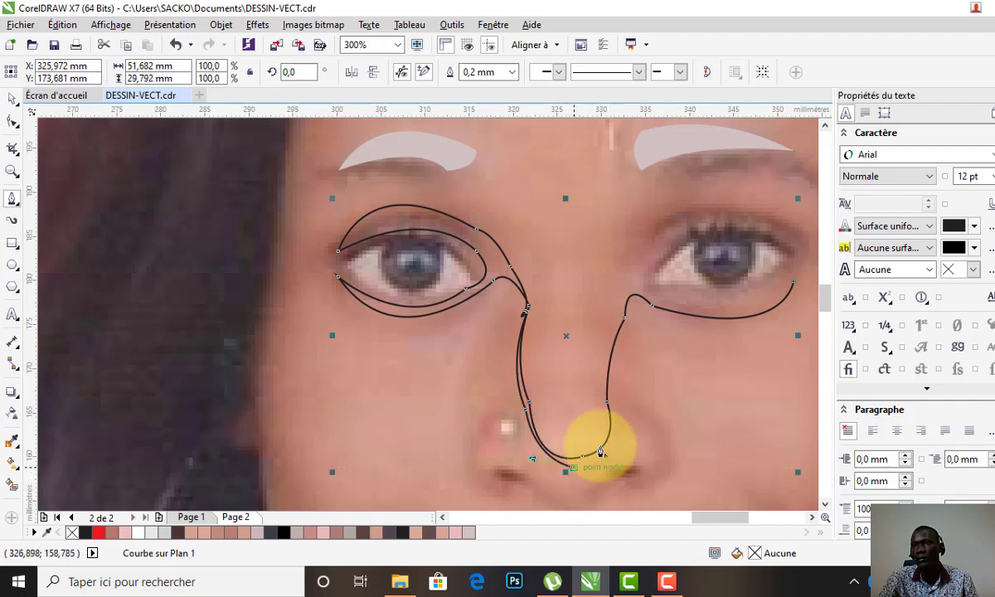
Bring the outline up the nose's right side and straight toward the right eye
drag(611, 399, 596, 335)
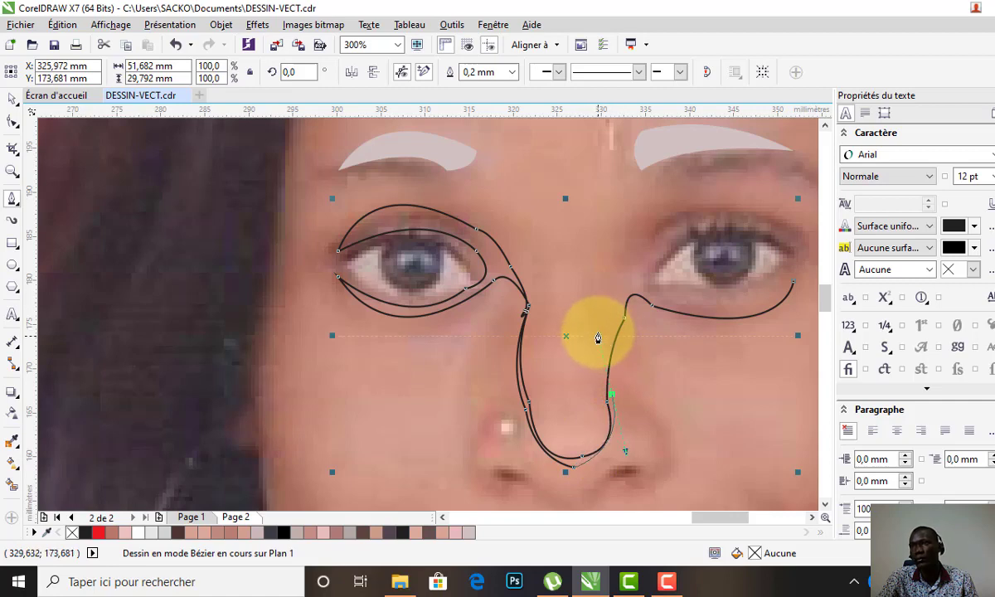
drag(597, 337, 598, 338)
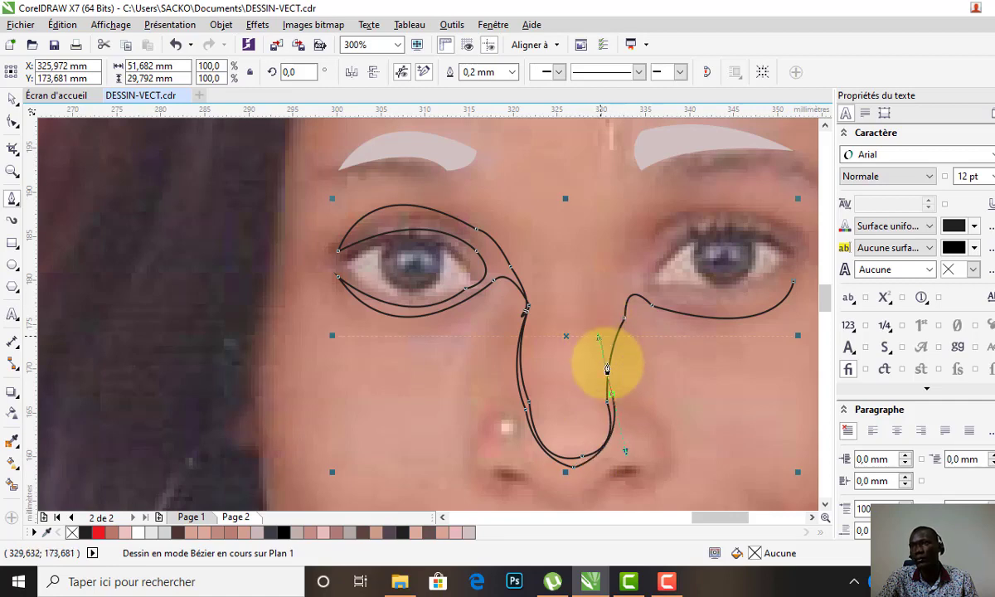
click(623, 313)
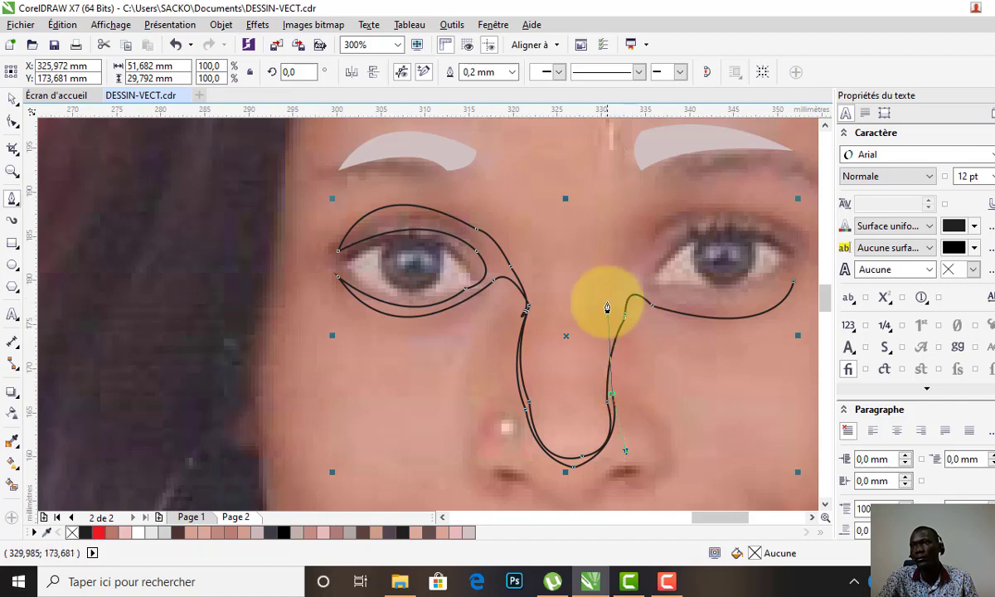
mouse_move(618, 315)
mouse_down()
mouse_move(676, 231)
mouse_move(639, 292)
mouse_up()
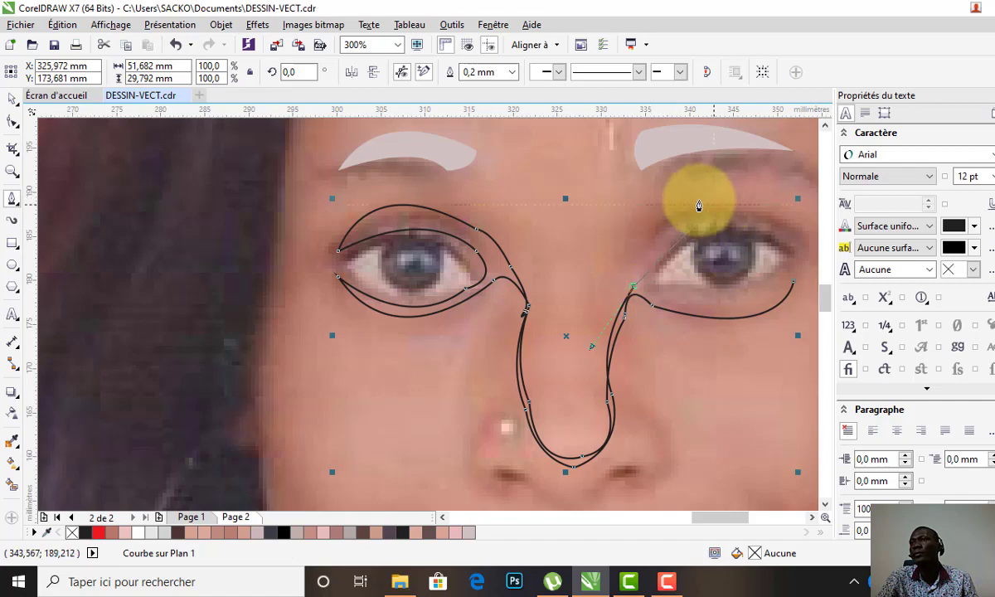
Loop the outline over the right eye's outer corner and back down to the nose bridge
scroll(448, 262, down, 2)
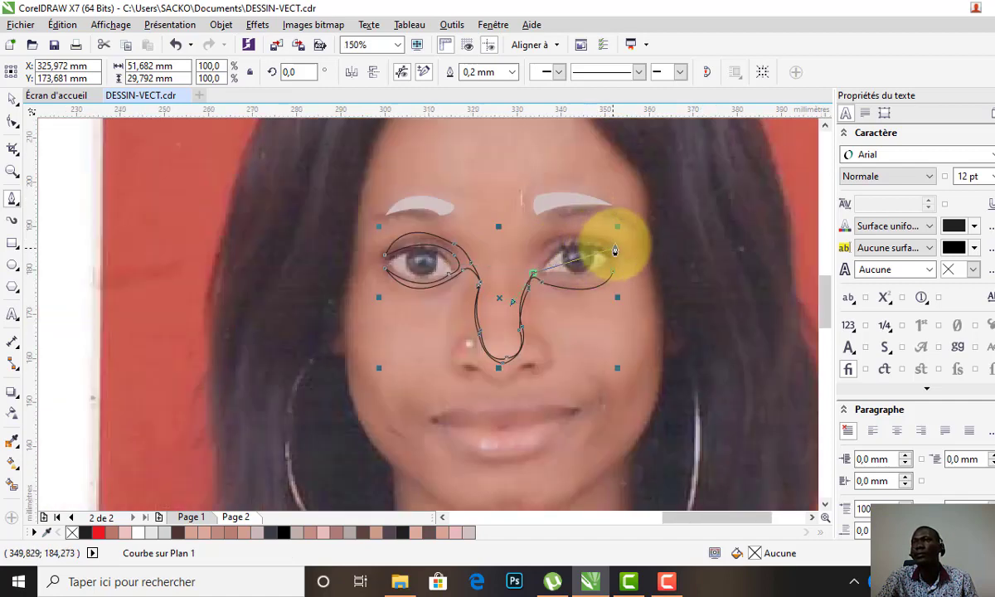
scroll(581, 244, up, 2)
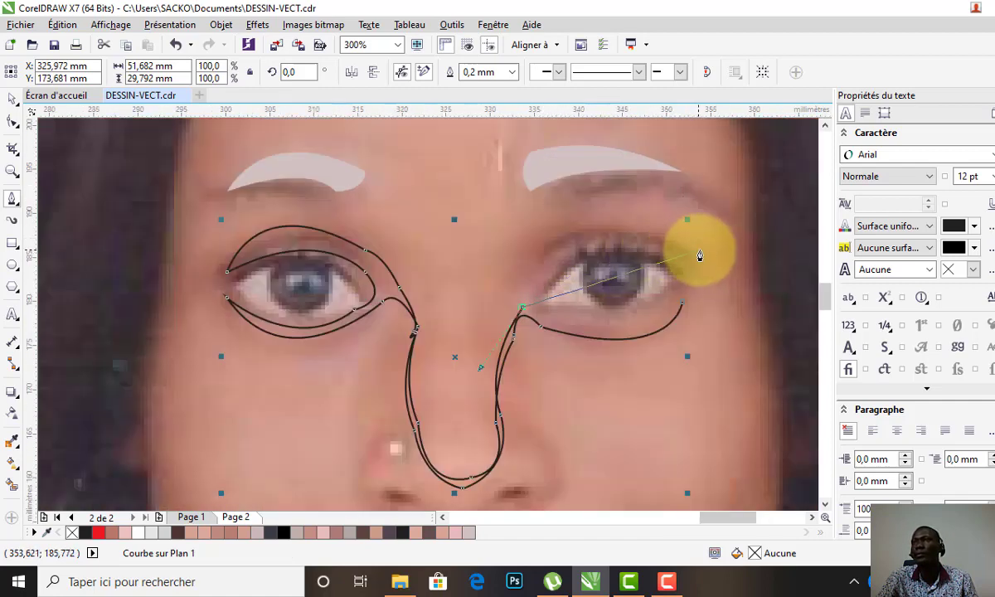
mouse_move(698, 256)
mouse_down()
mouse_move(763, 338)
mouse_move(701, 331)
mouse_move(689, 345)
mouse_move(511, 255)
mouse_up()
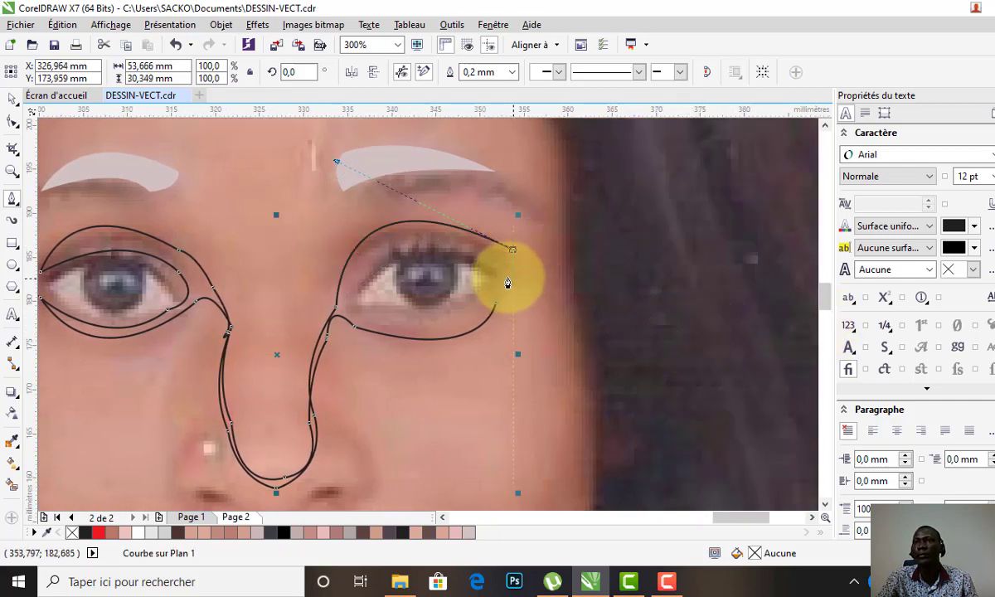
mouse_move(513, 280)
mouse_down()
mouse_move(496, 293)
mouse_move(518, 281)
mouse_up()
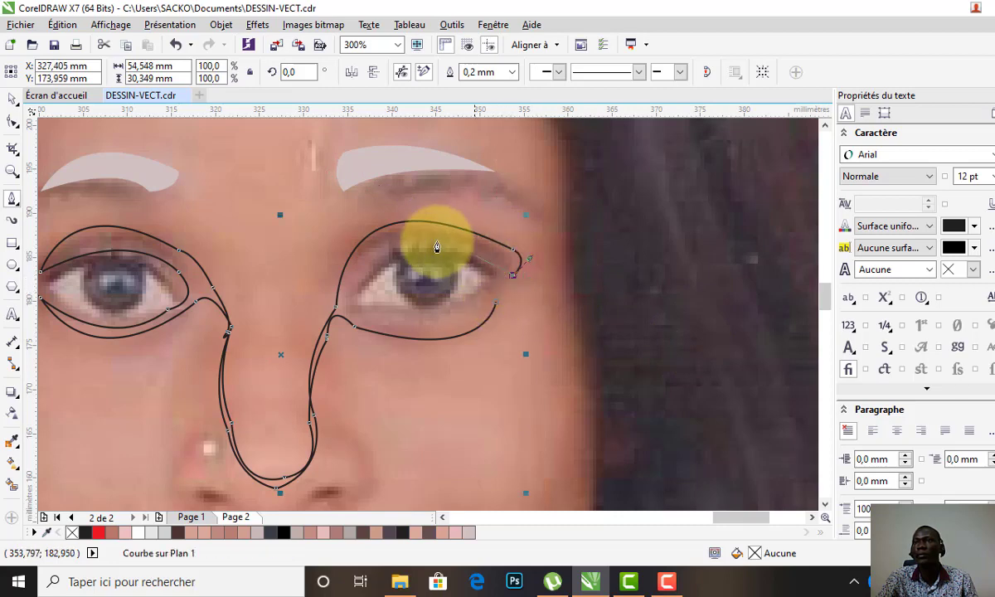
drag(344, 297, 293, 396)
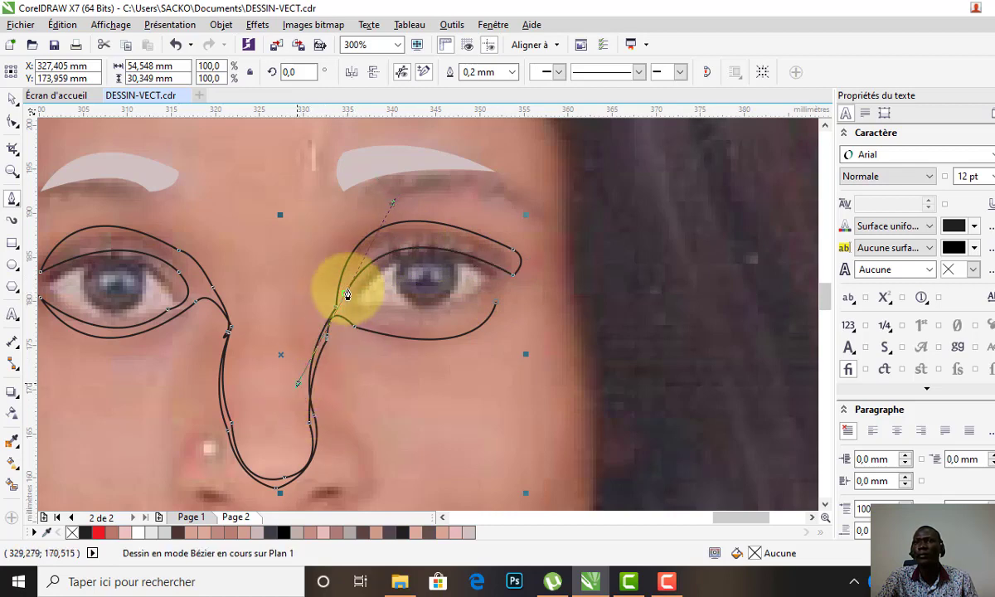
click(344, 292)
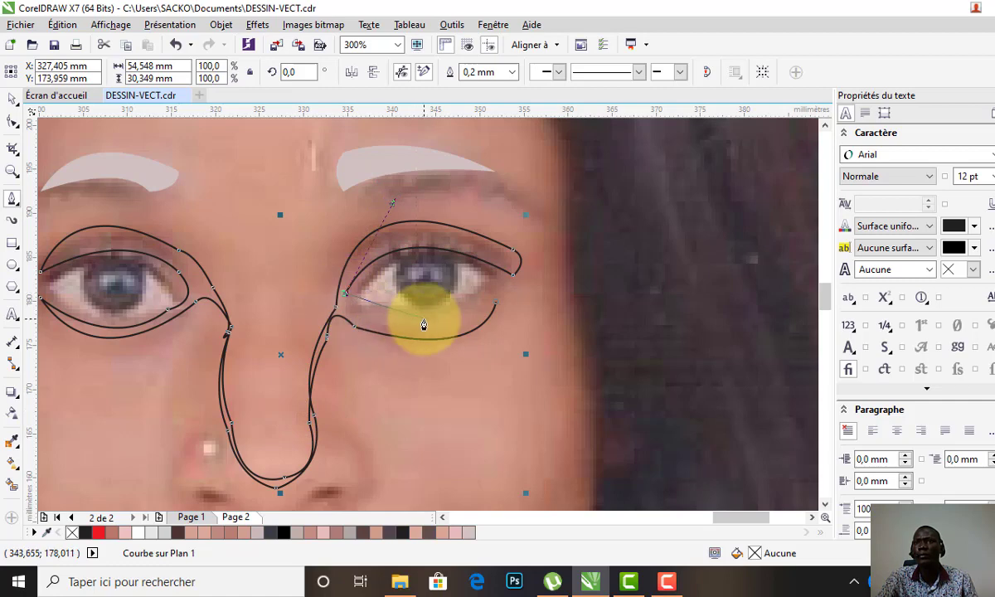
mouse_move(414, 320)
mouse_down()
mouse_move(516, 314)
mouse_move(509, 322)
mouse_up()
key(space)
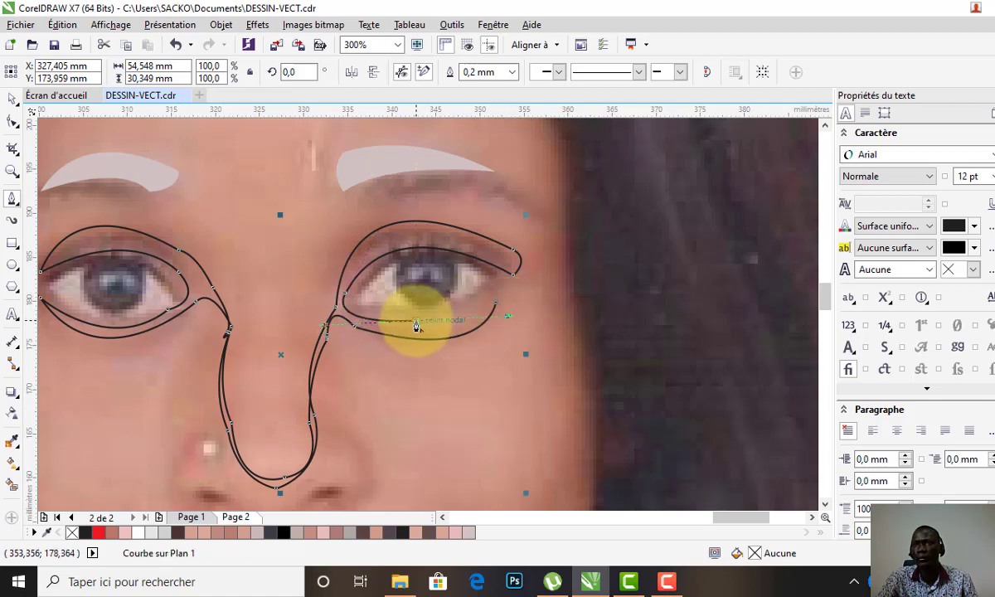
drag(498, 308, 444, 340)
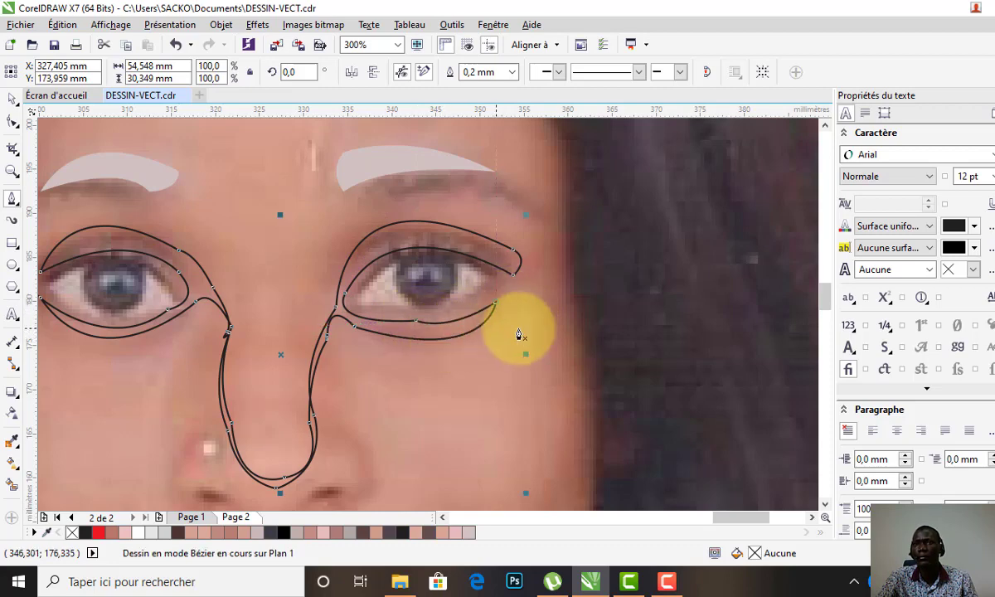
key(space)
scroll(533, 338, down, 3)
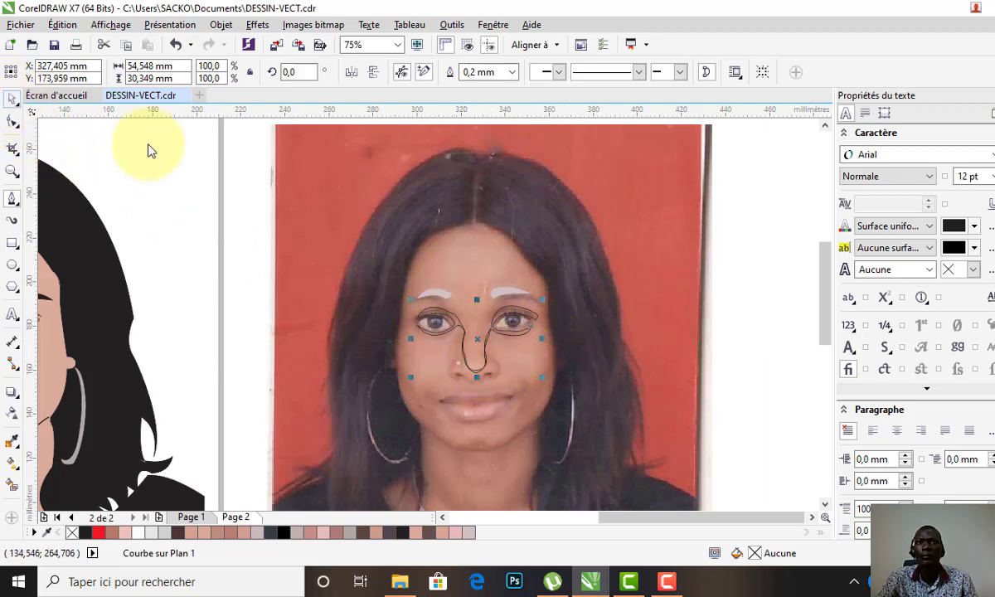
Trace a leaf-shaped shadow outline along the right cheek beside the mouth
key(Escape)
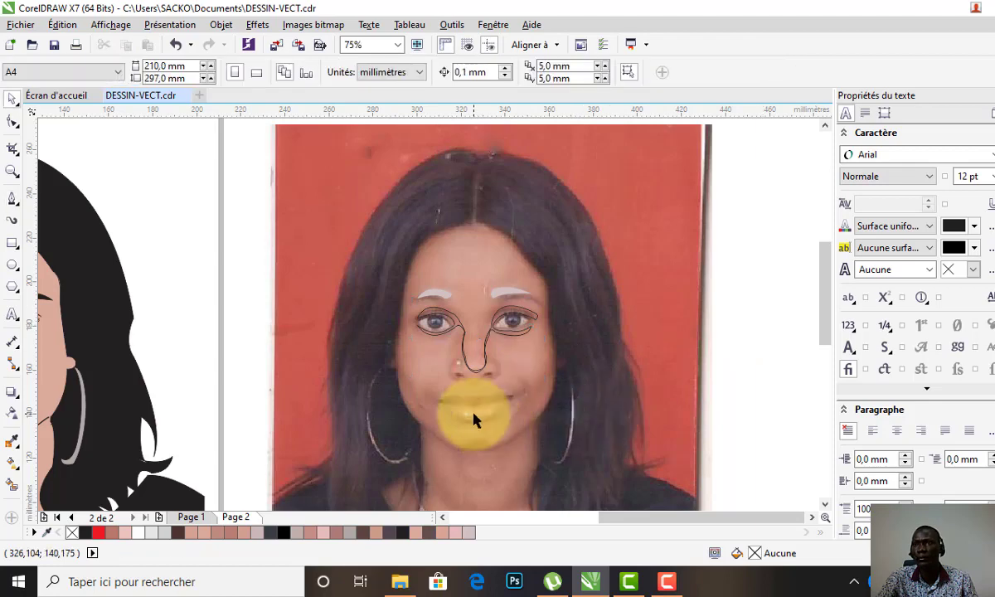
scroll(473, 419, up, 2)
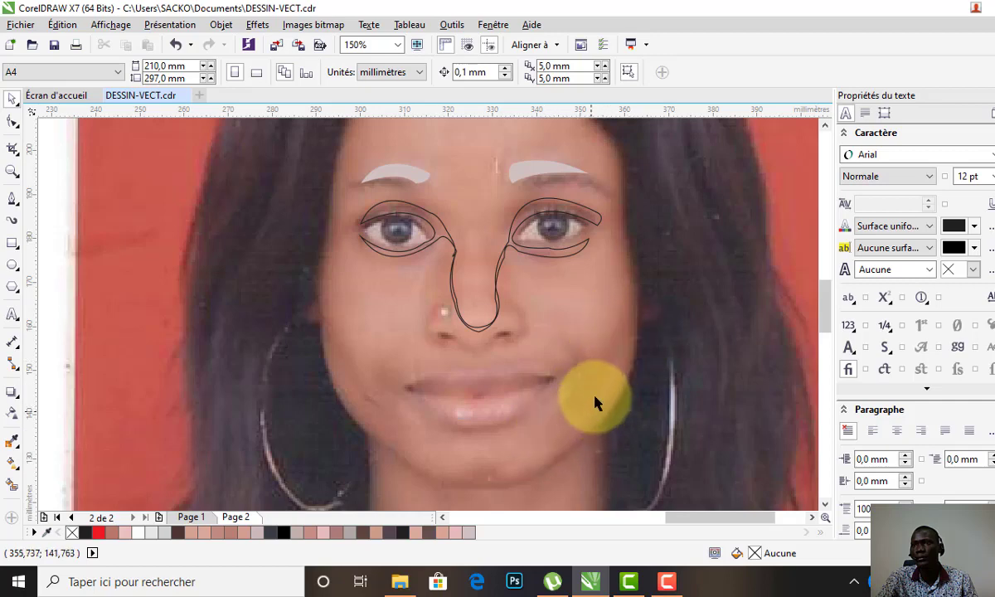
click(12, 200)
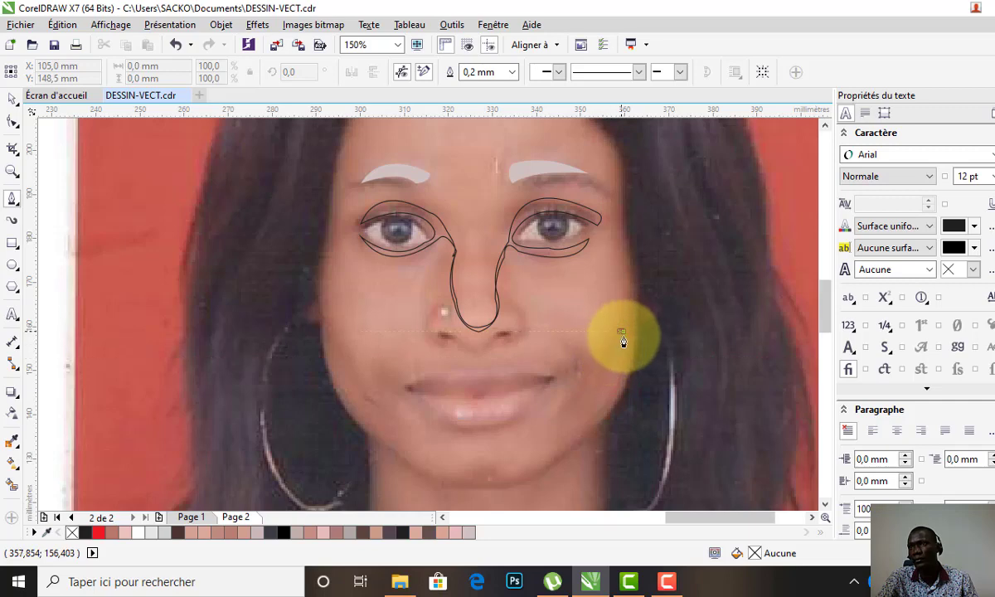
click(621, 331)
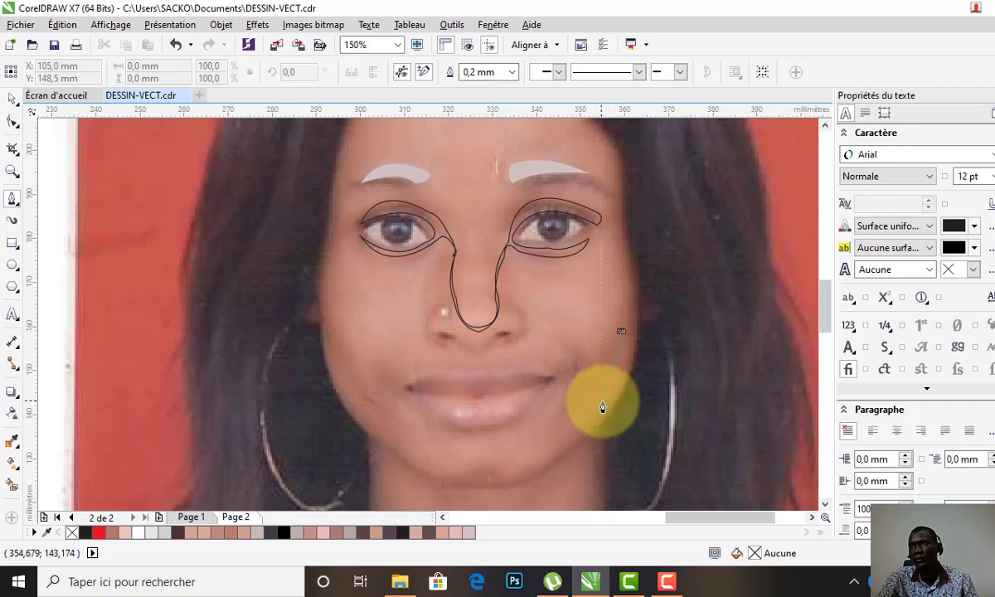
drag(600, 401, 580, 428)
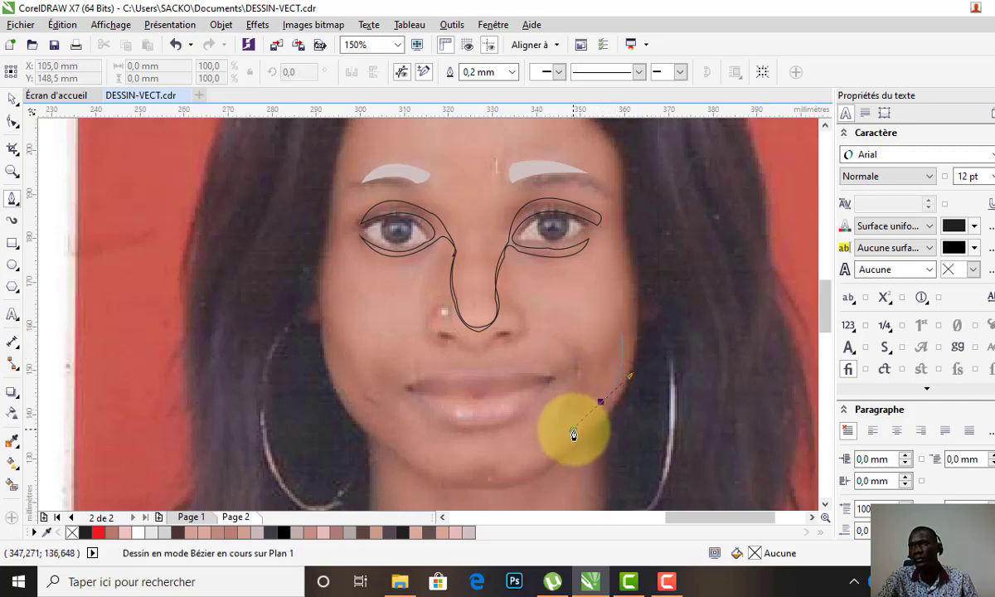
double_click(603, 403)
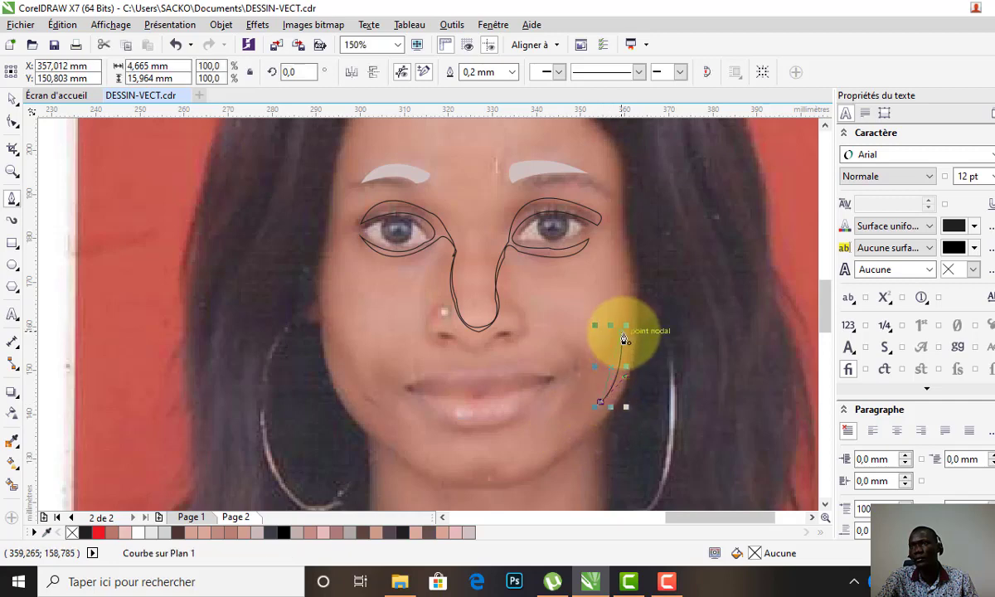
drag(594, 367, 593, 390)
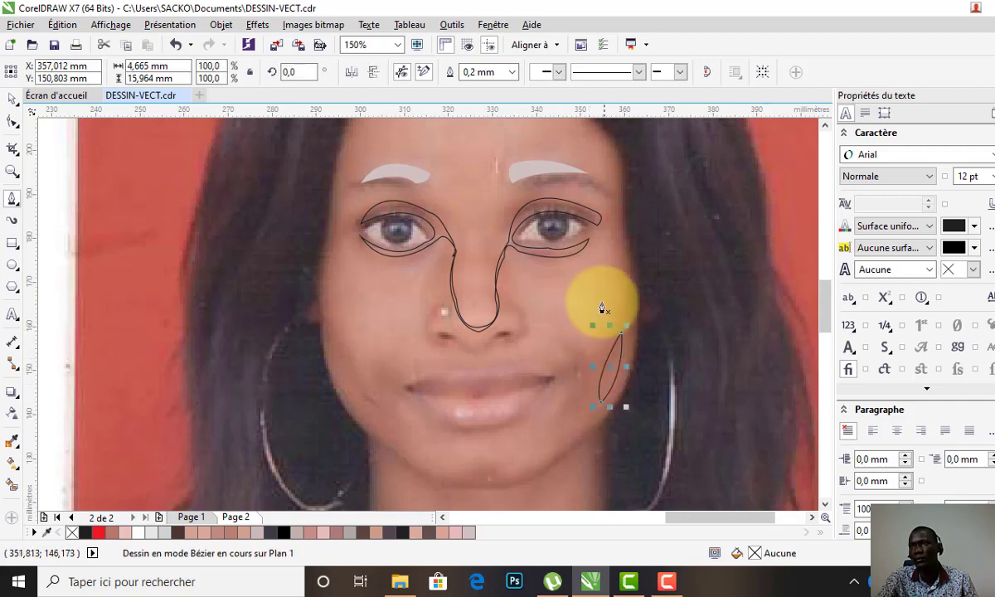
click(10, 118)
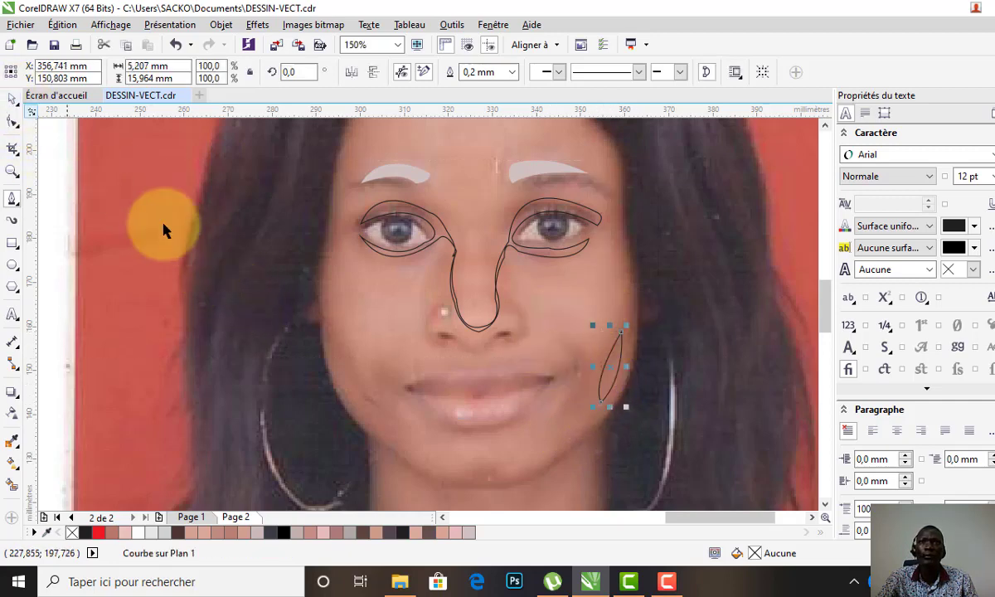
click(146, 322)
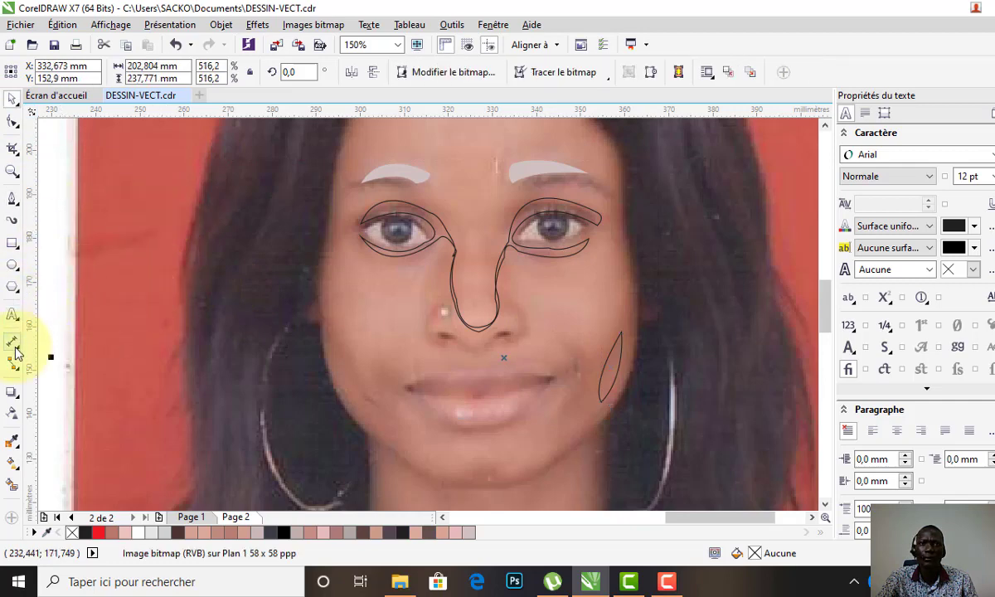
Trace a matching leaf-shaped shadow outline on the left cheek
click(15, 195)
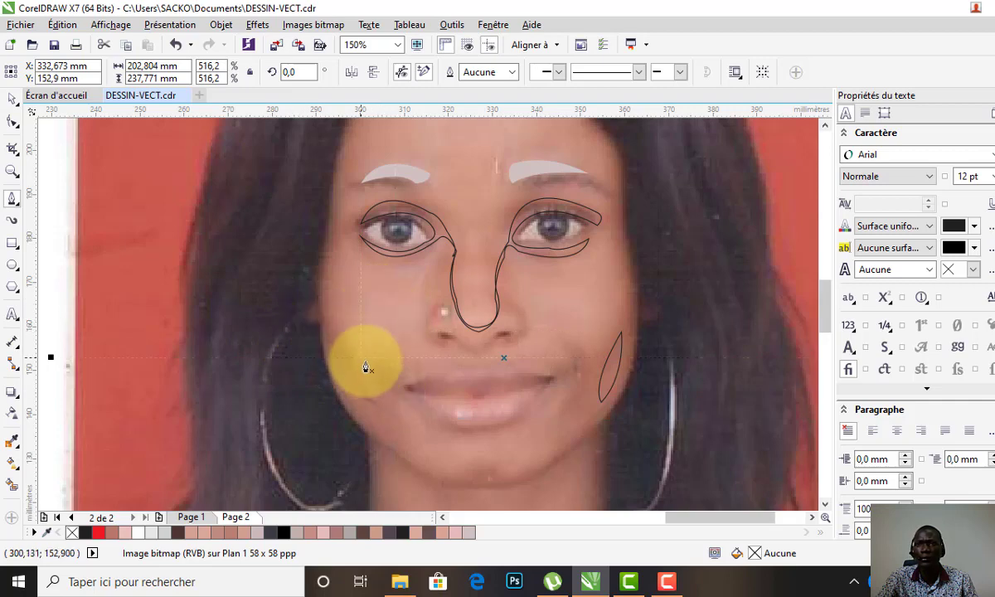
click(338, 337)
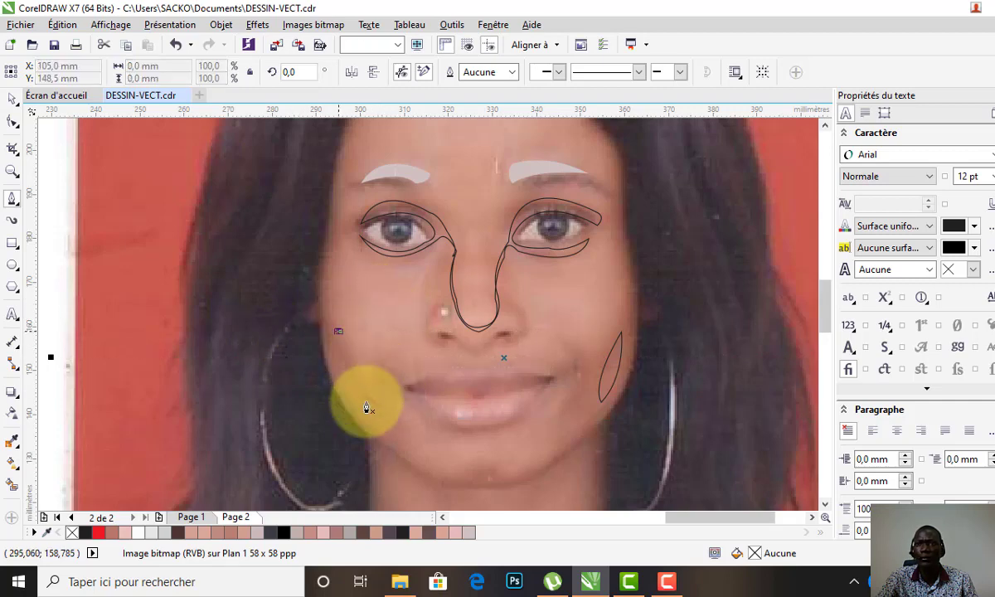
drag(374, 402, 404, 414)
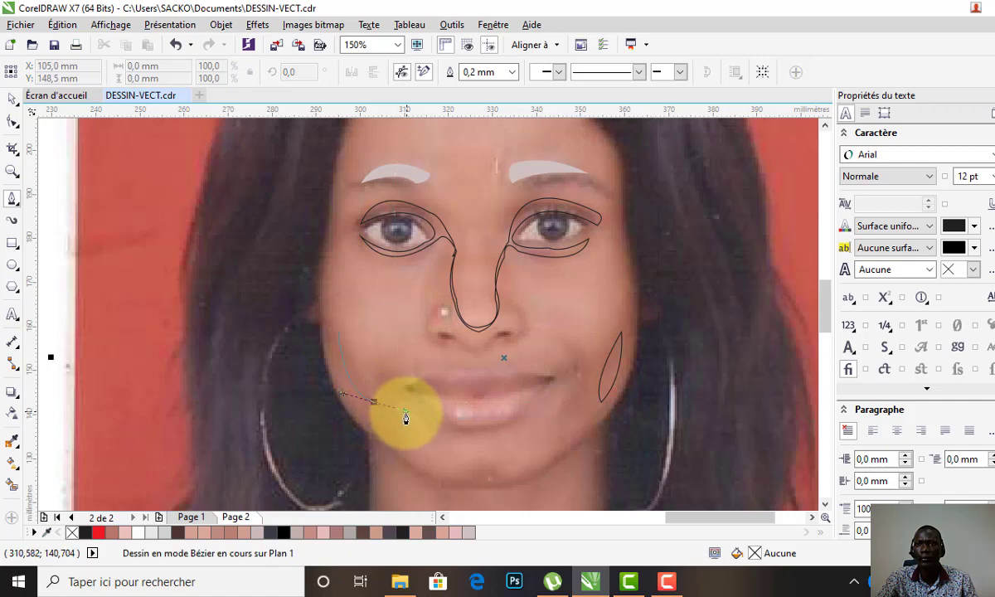
key(Escape)
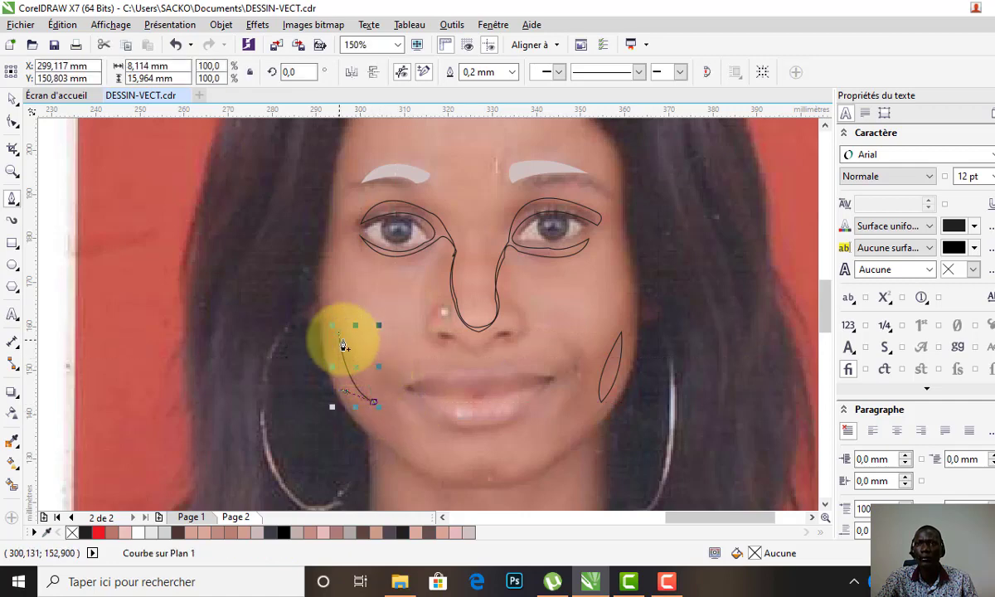
drag(341, 340, 351, 382)
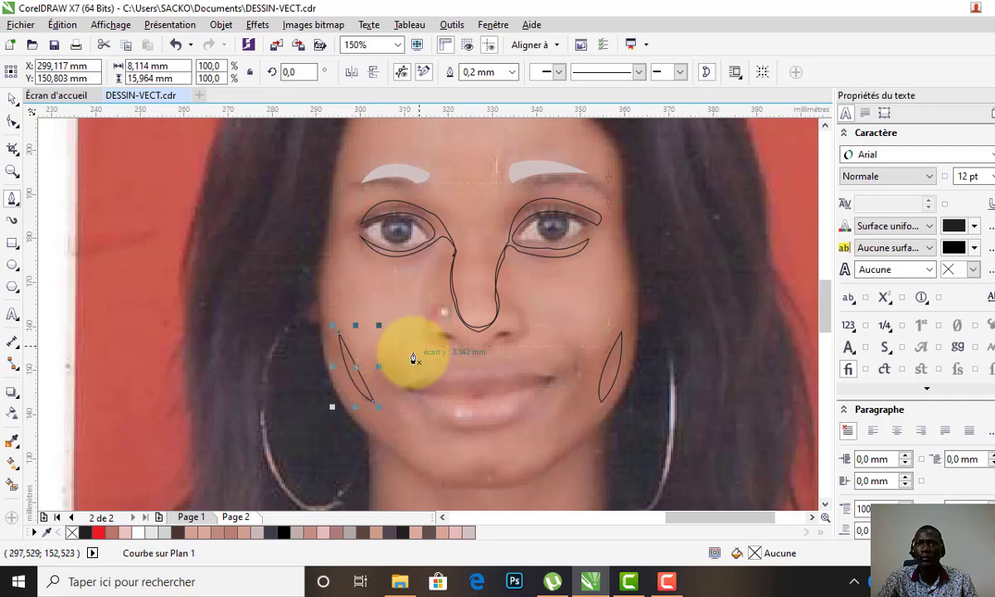
click(12, 98)
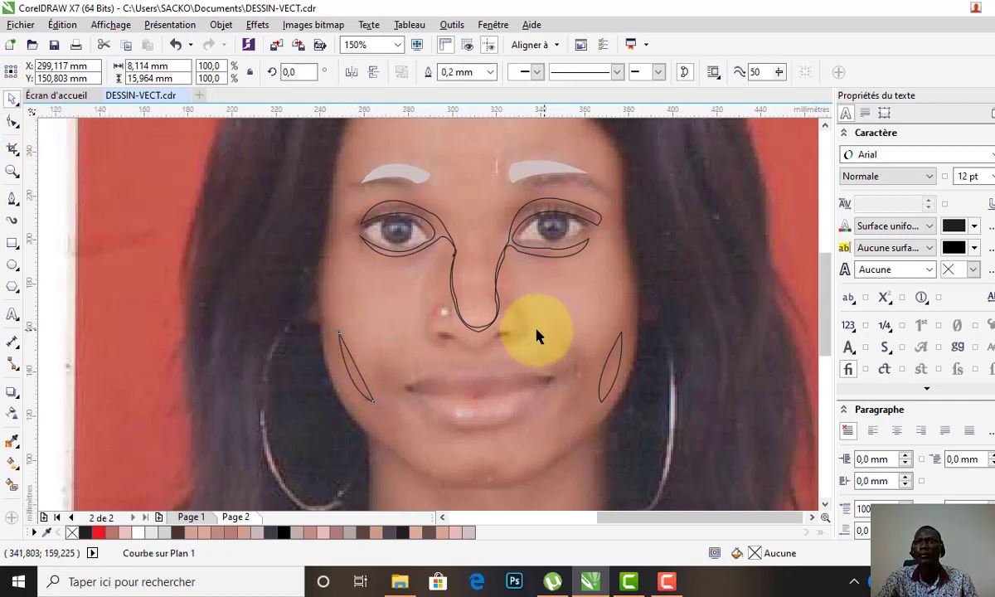
Select the traced cheek, eye and eyebrow outlines and drag them onto the cartoon face, aligning them
scroll(537, 333, down, 2)
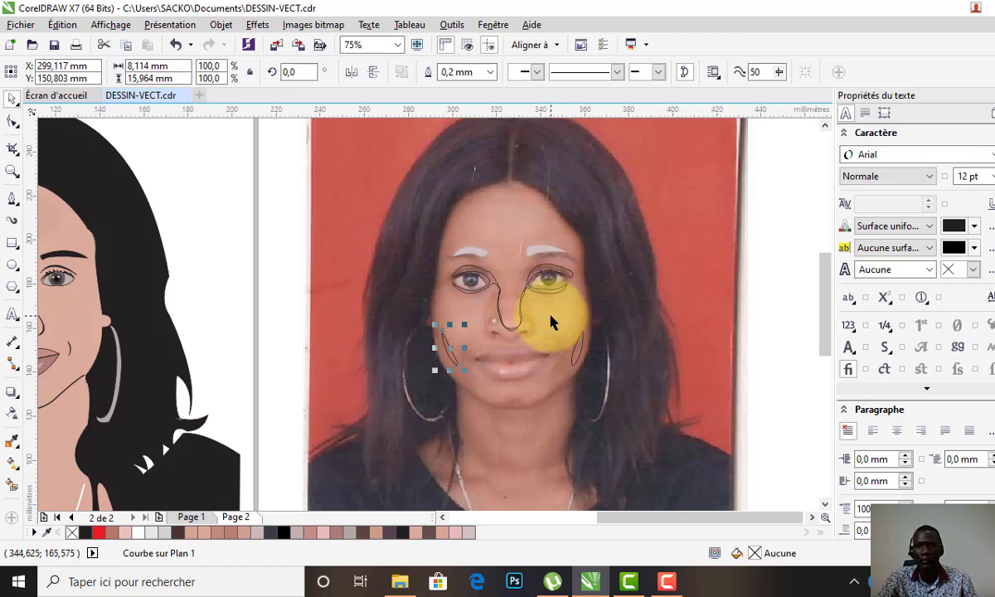
shift+click(576, 365)
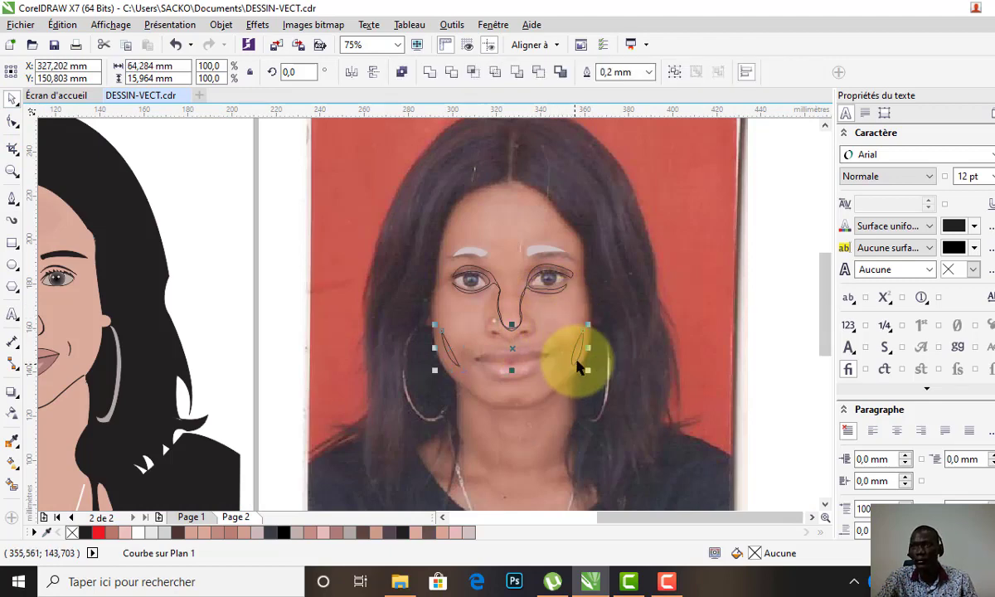
shift+click(543, 267)
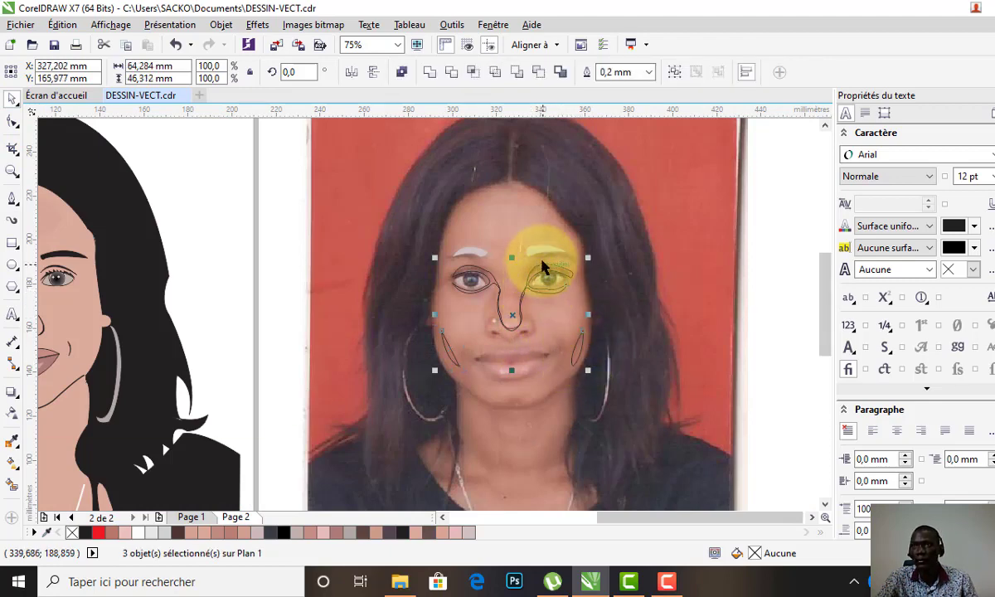
shift+click(470, 252)
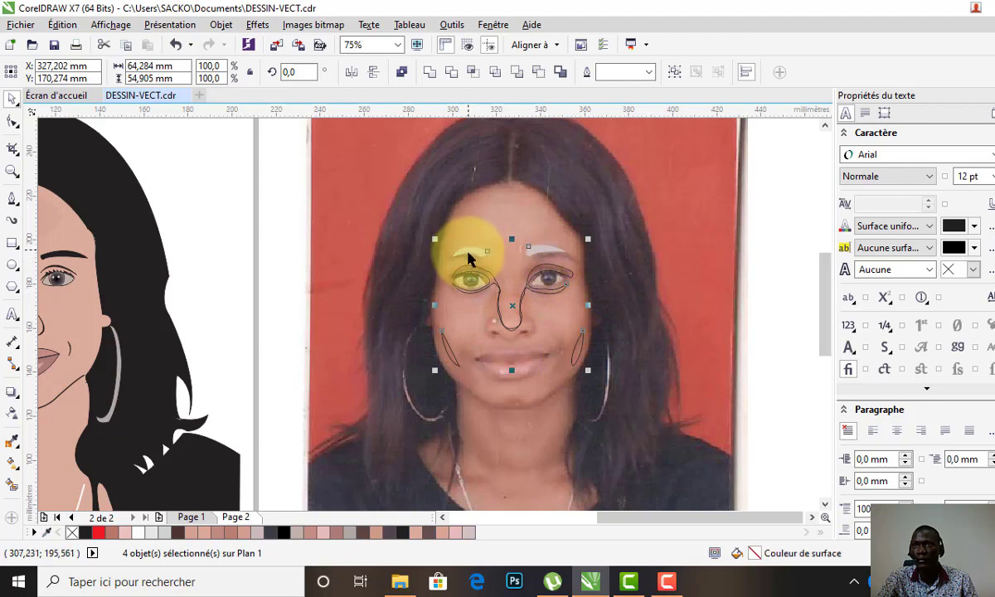
shift+click(566, 355)
scroll(566, 355, down, 2)
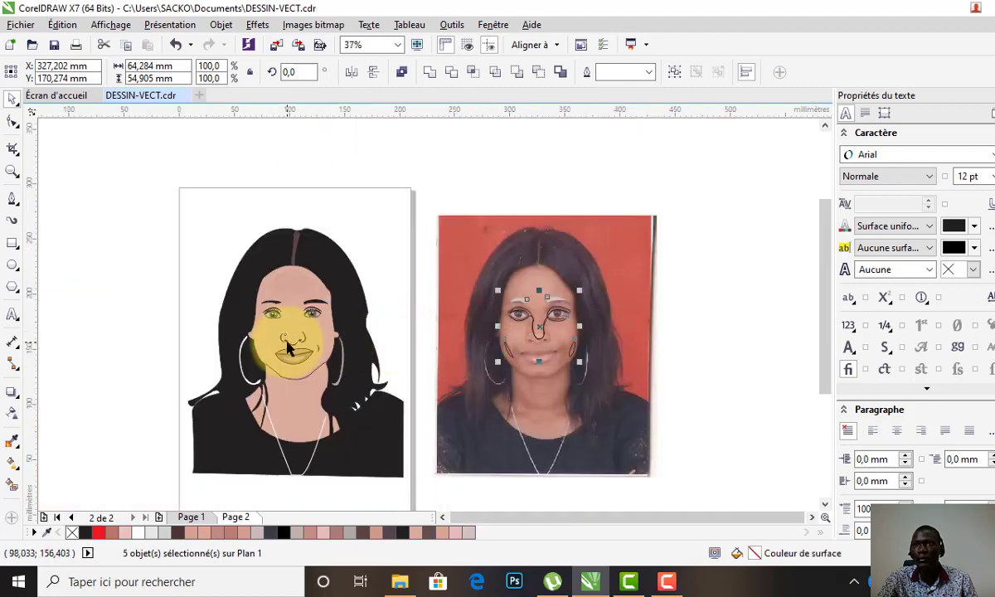
scroll(288, 348, up, 2)
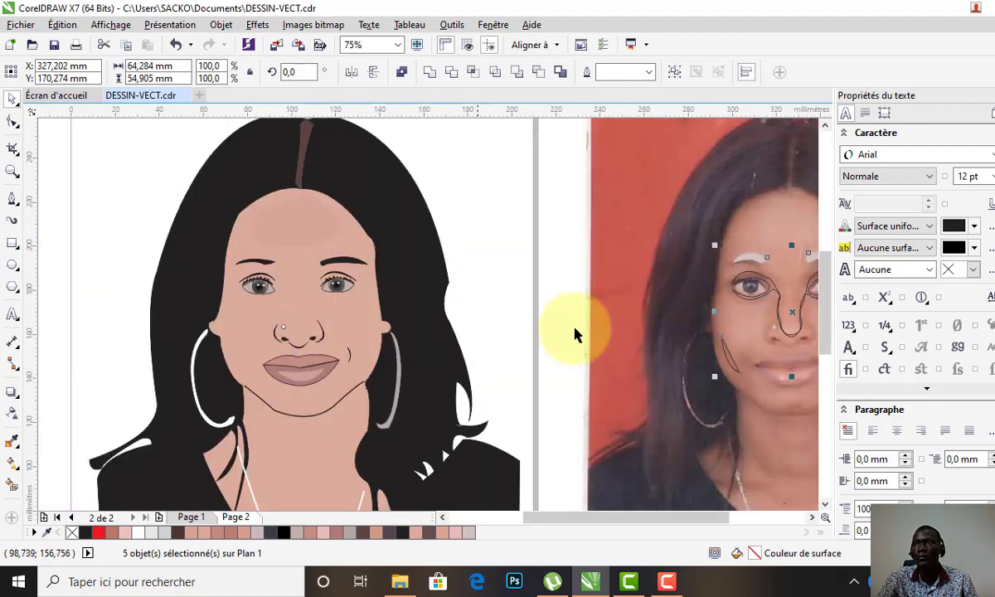
drag(793, 309, 296, 317)
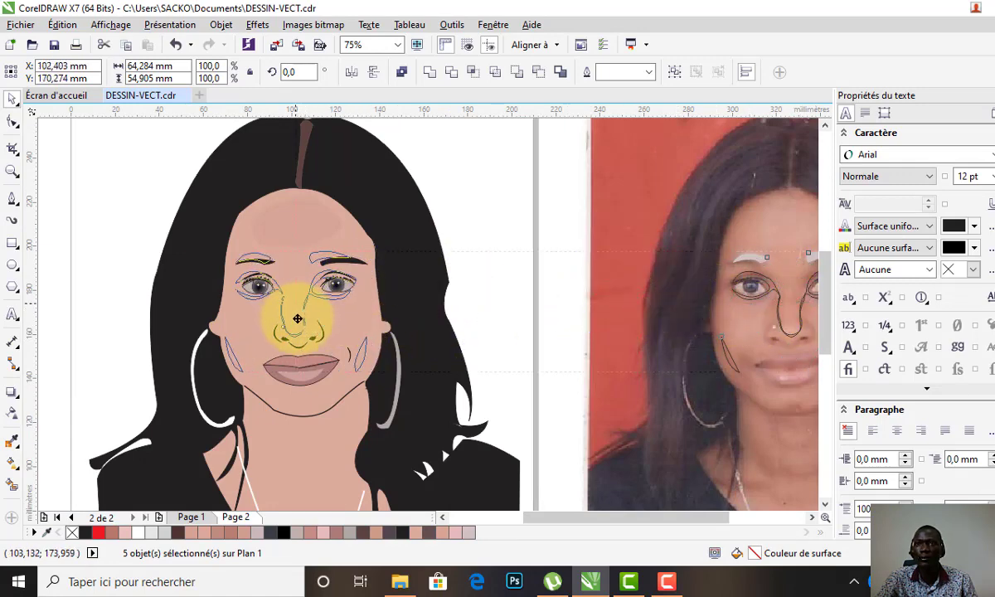
drag(298, 319, 300, 319)
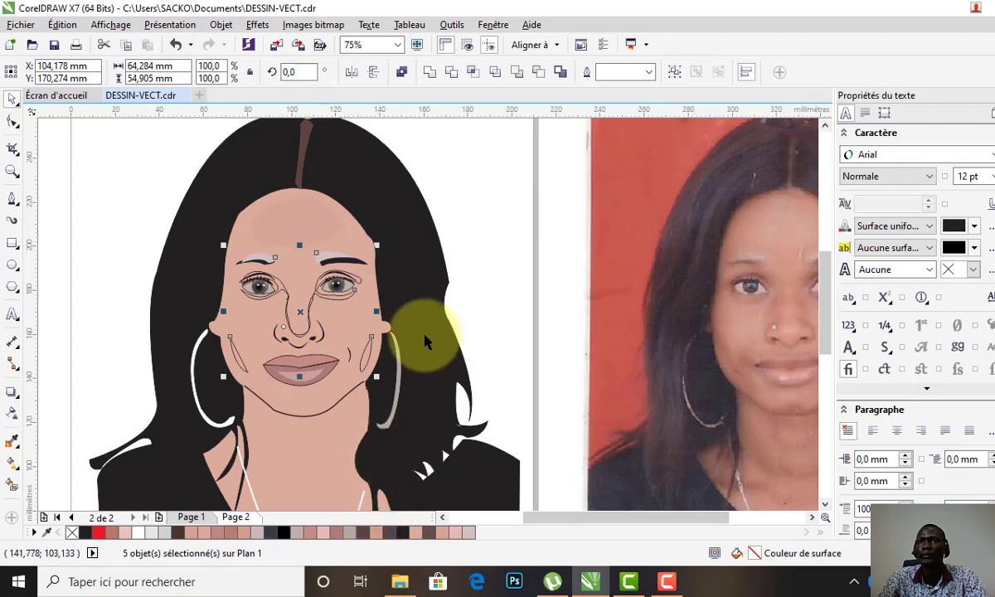
Bring the left and right dark eyebrows to the front of the page via Order
click(153, 158)
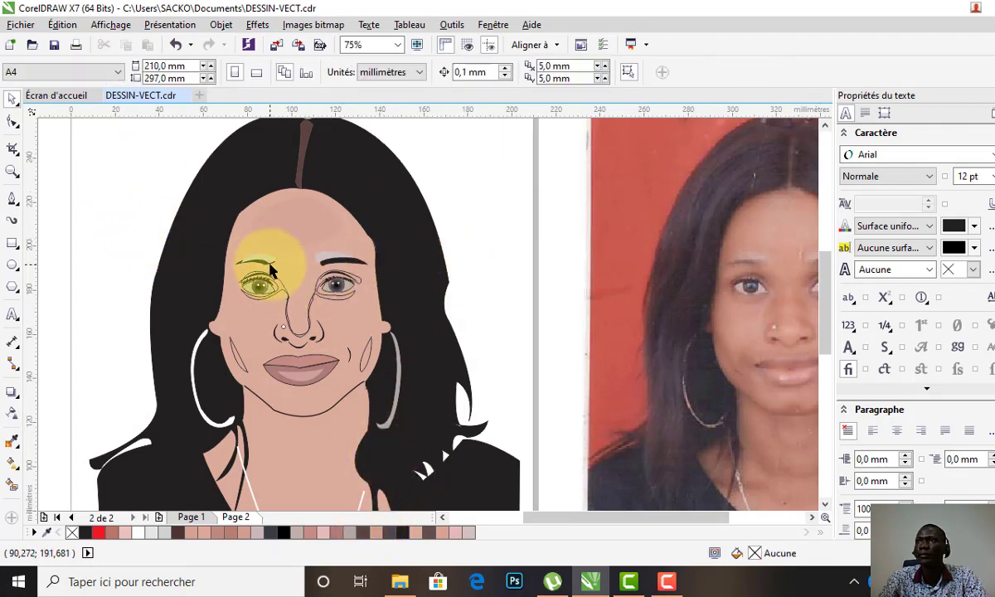
scroll(277, 268, up, 2)
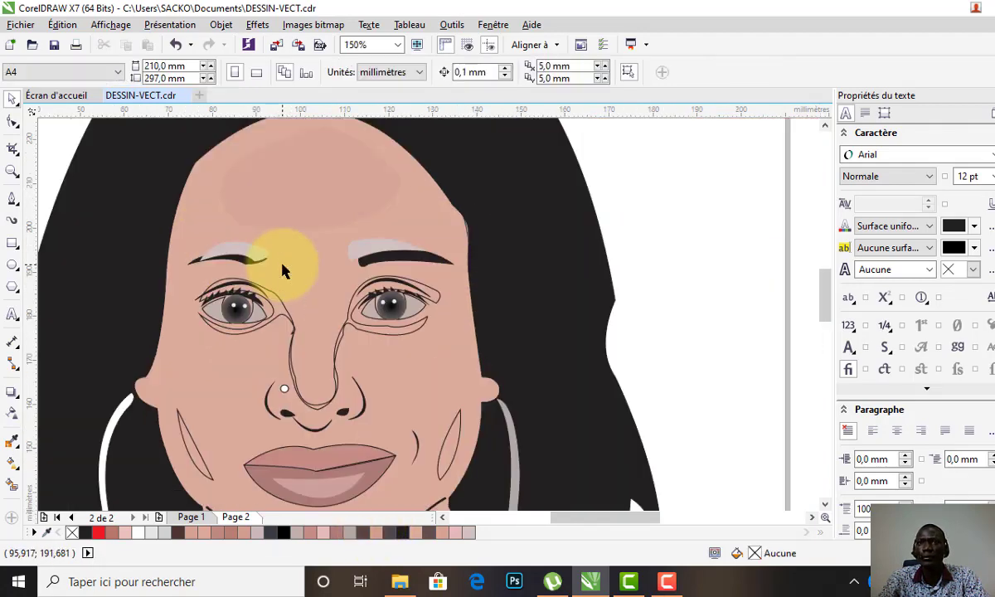
click(242, 265)
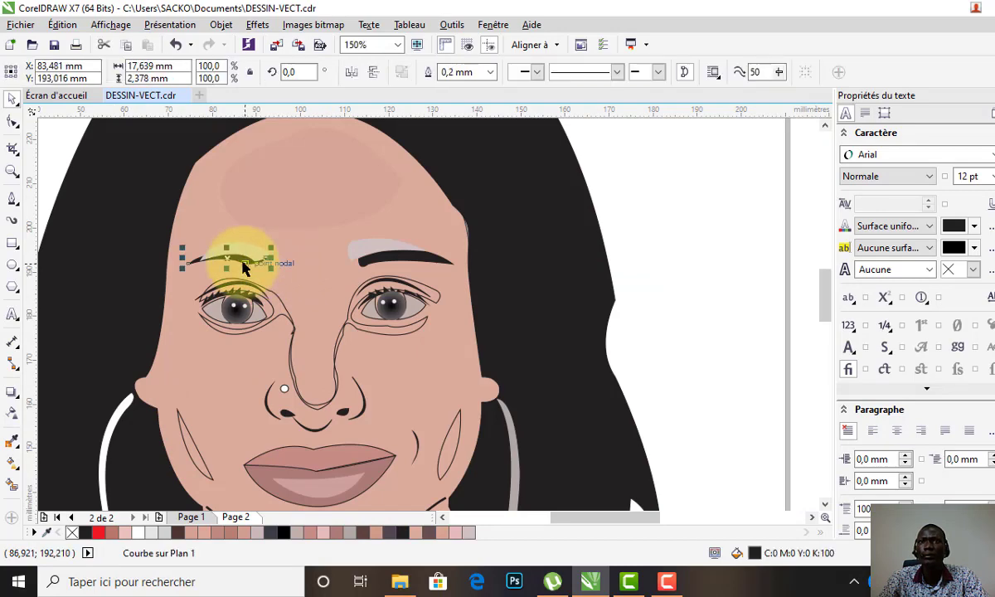
right_click(243, 262)
mouse_move(282, 391)
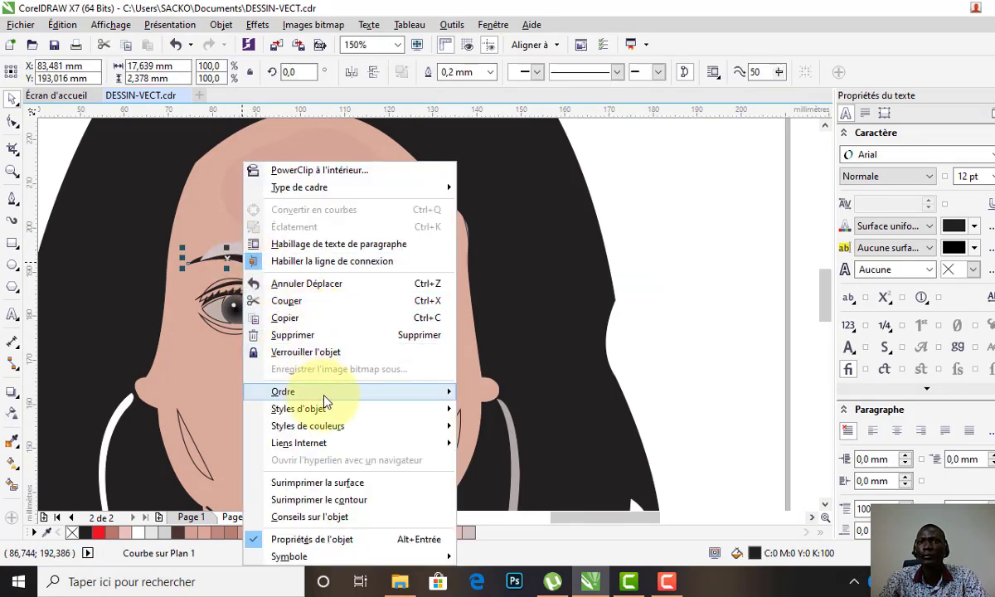
click(499, 392)
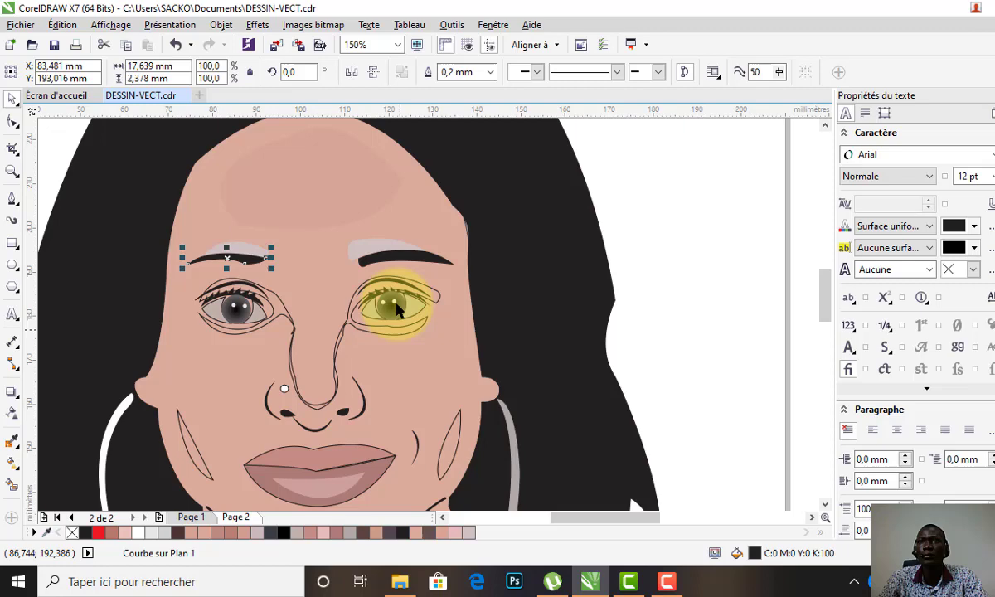
click(421, 265)
right_click(421, 264)
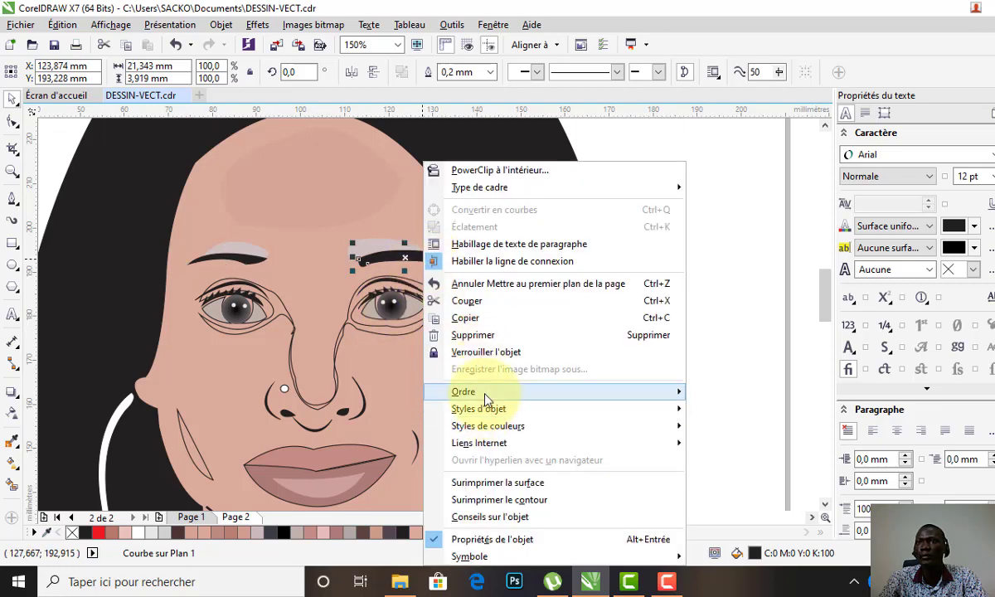
click(721, 392)
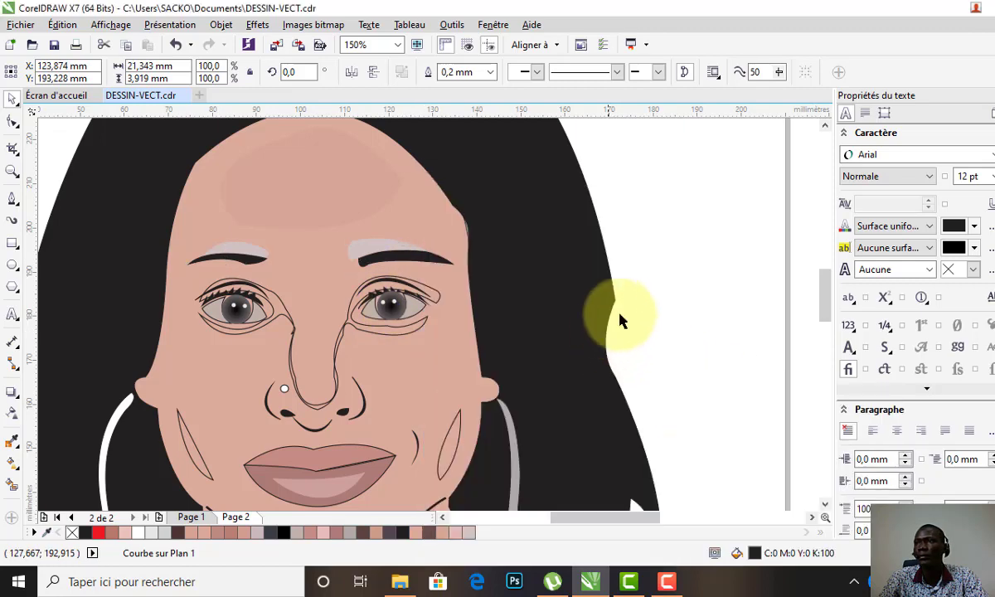
Select the left eyebrow highlight and apply its transparency with the Transparency tool
click(683, 284)
click(263, 259)
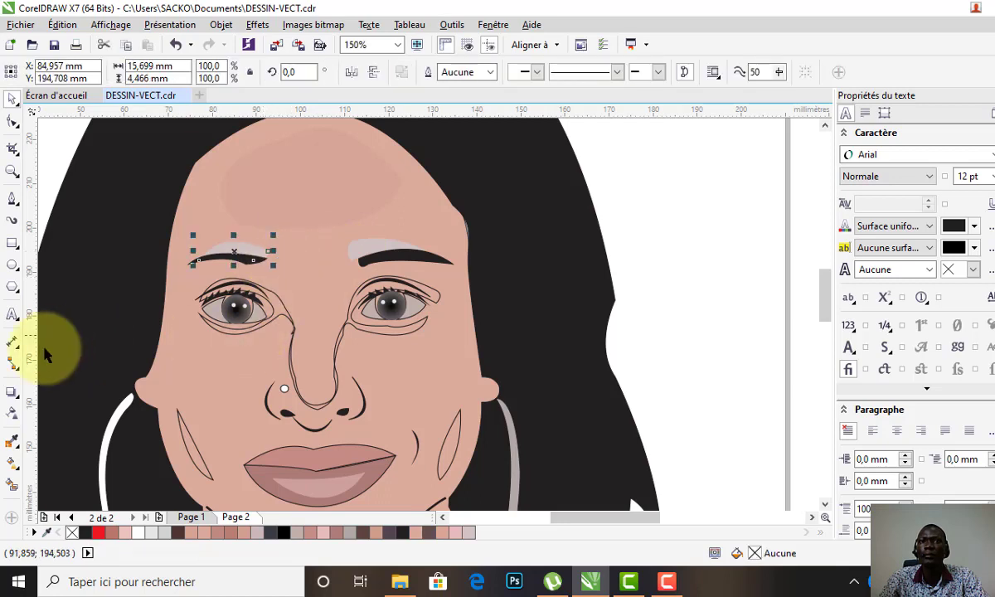
click(12, 415)
click(222, 286)
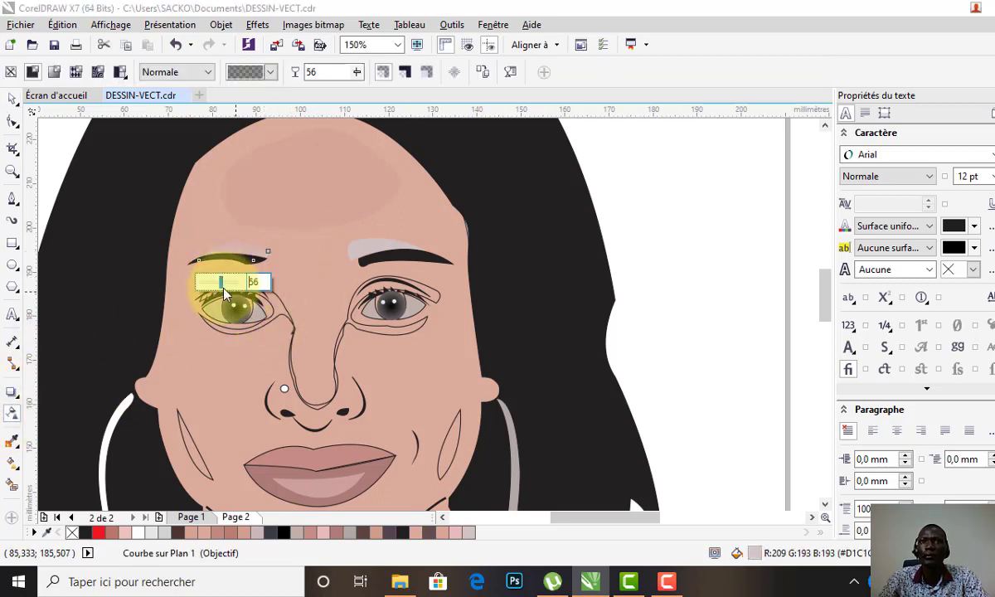
click(11, 100)
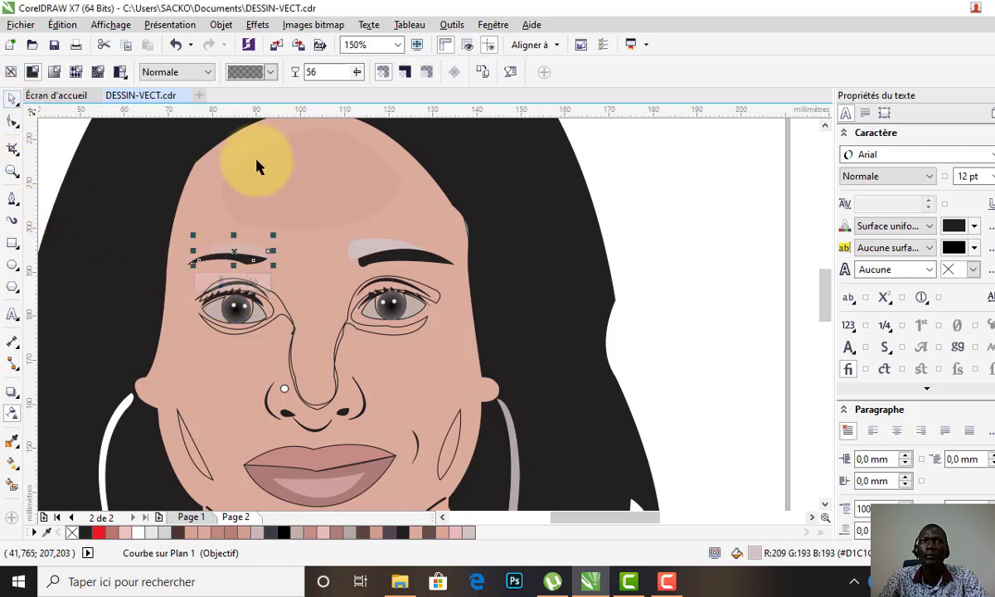
Give the right eyebrow's pale shape the matching 56 transparency
click(386, 260)
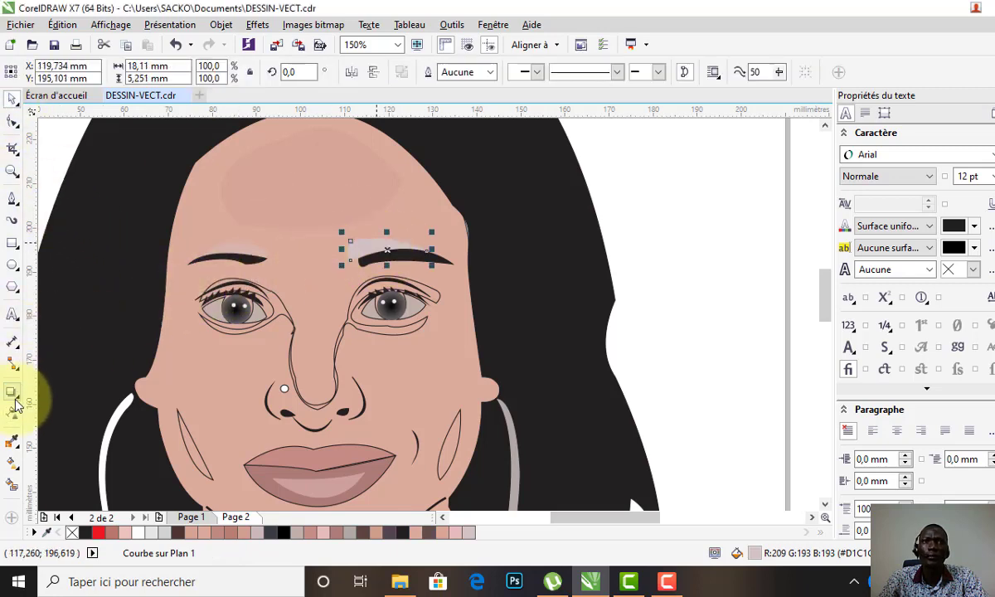
click(12, 414)
click(352, 264)
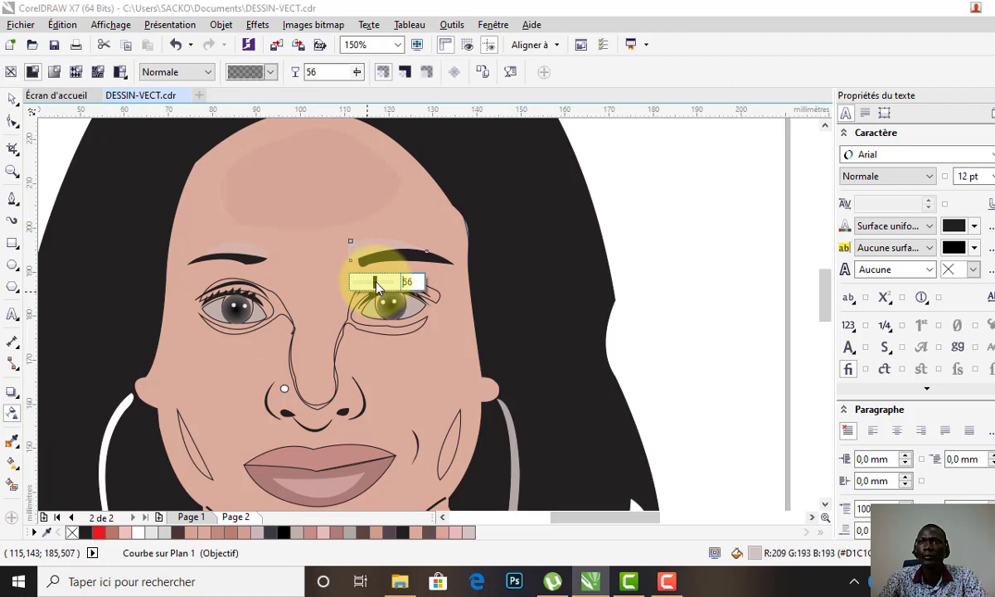
click(13, 99)
scroll(439, 315, down, 2)
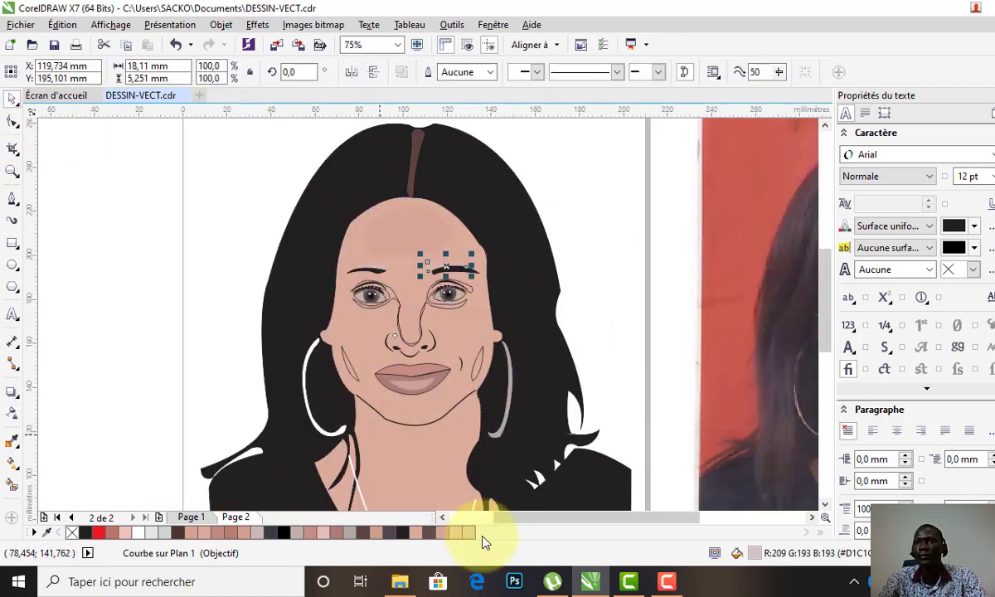
Fill the eye-and-nose shading curve with dark brown #634F50
click(437, 311)
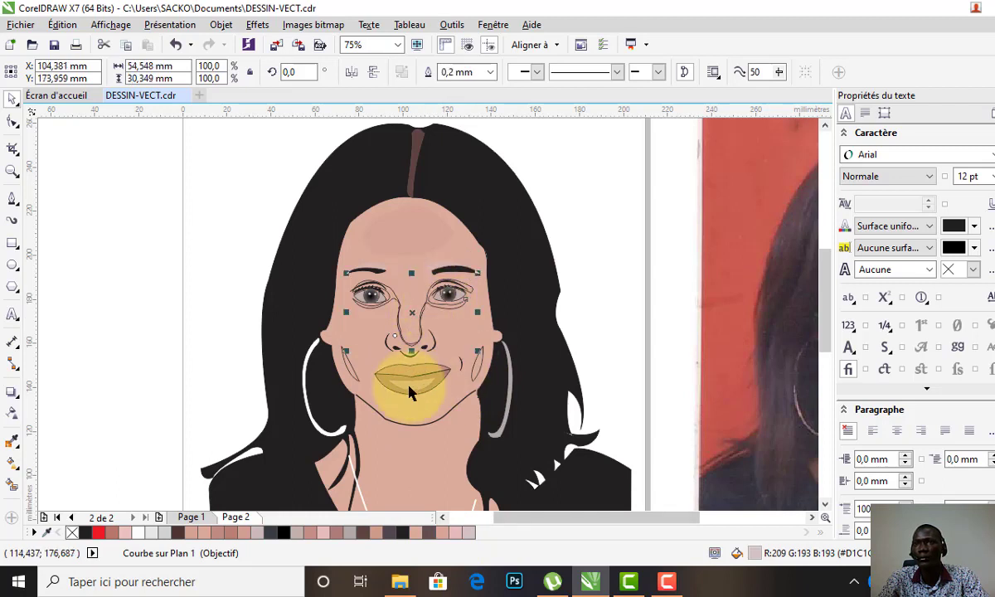
click(428, 533)
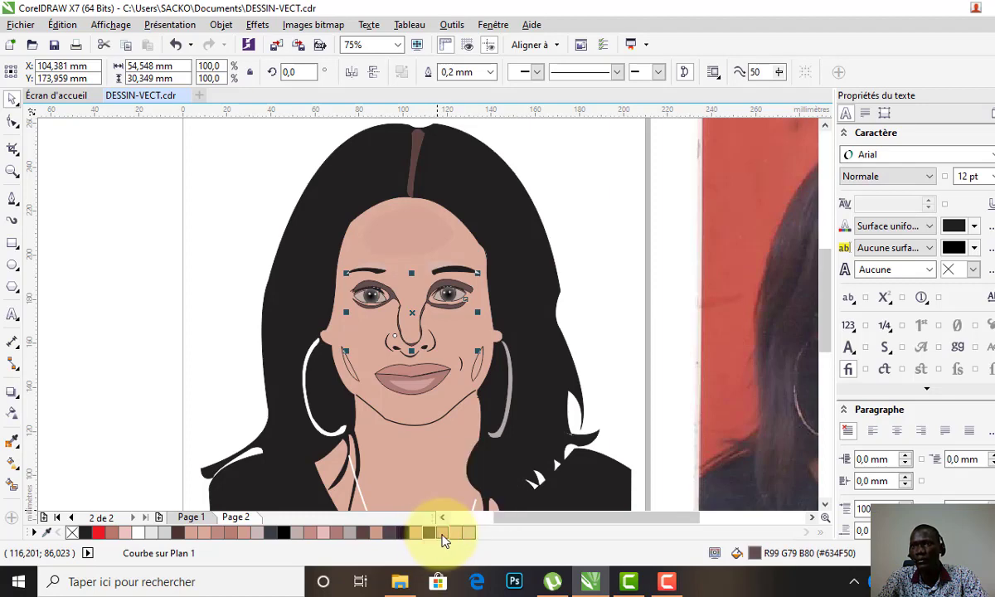
scroll(322, 448, down, 1)
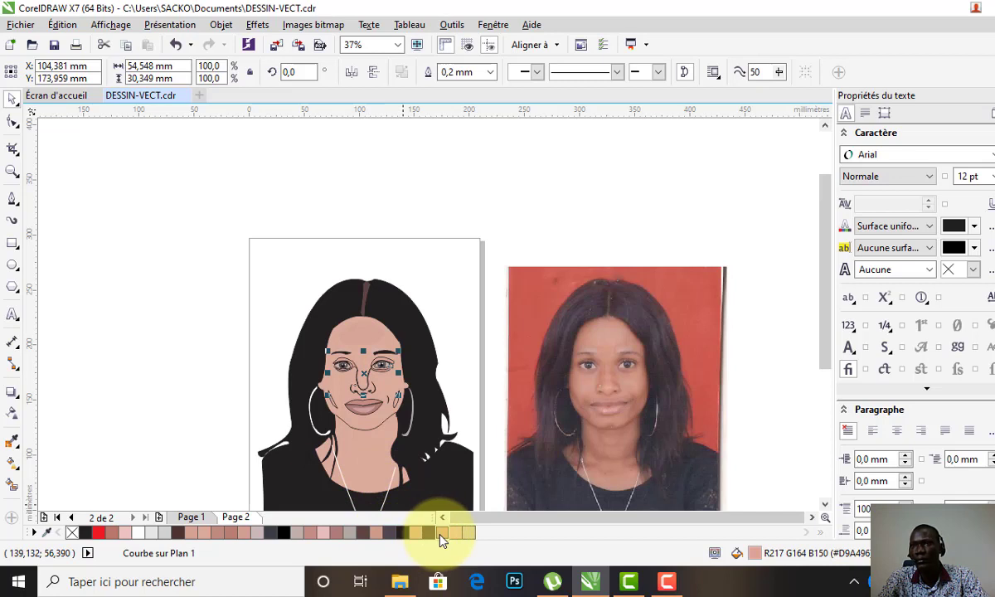
drag(428, 532, 357, 365)
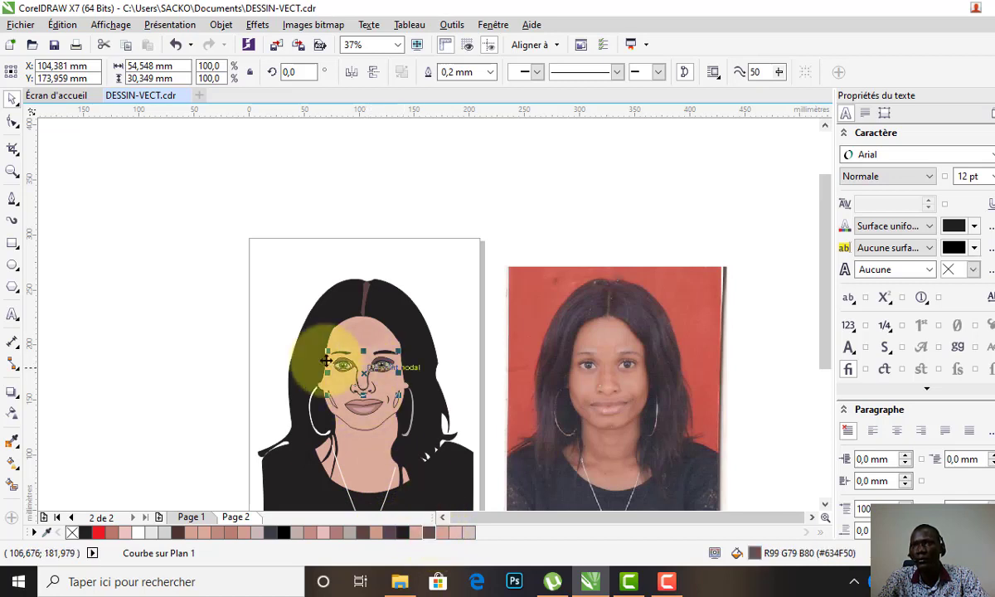
drag(428, 532, 354, 394)
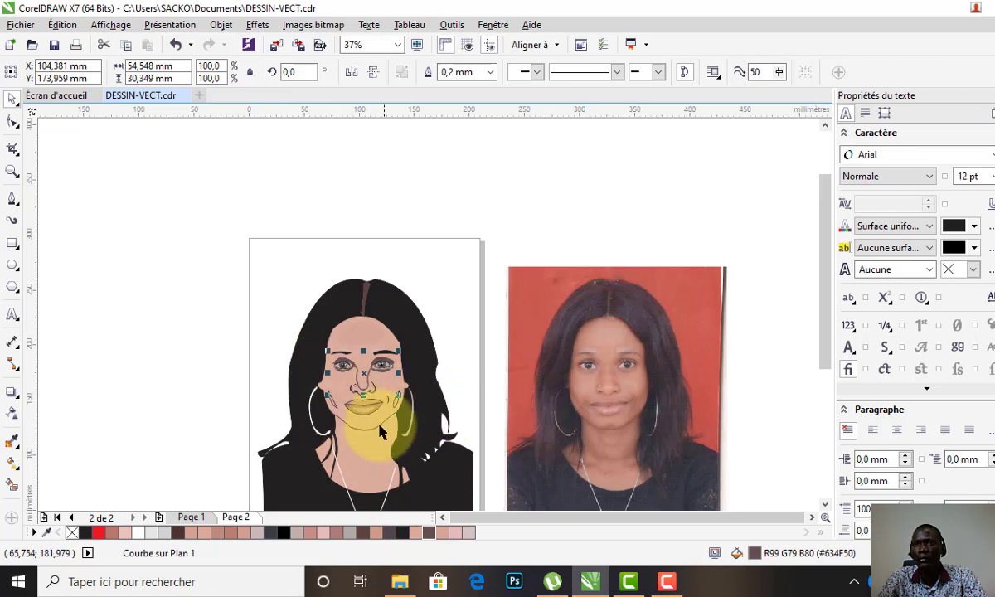
Set the facial shading's transparency to 92 so it is nearly see-through
click(12, 412)
click(360, 406)
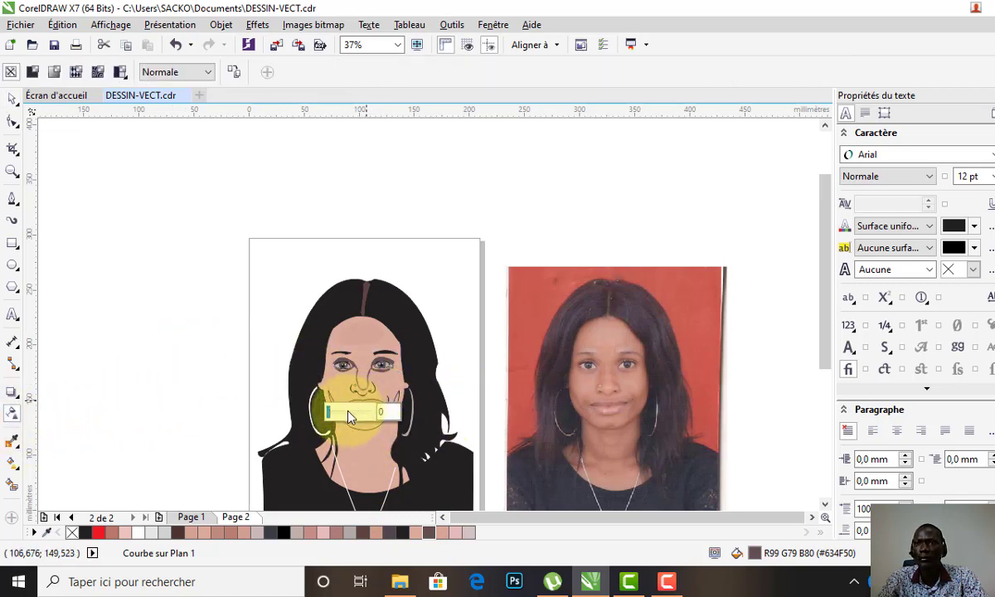
drag(360, 418, 363, 417)
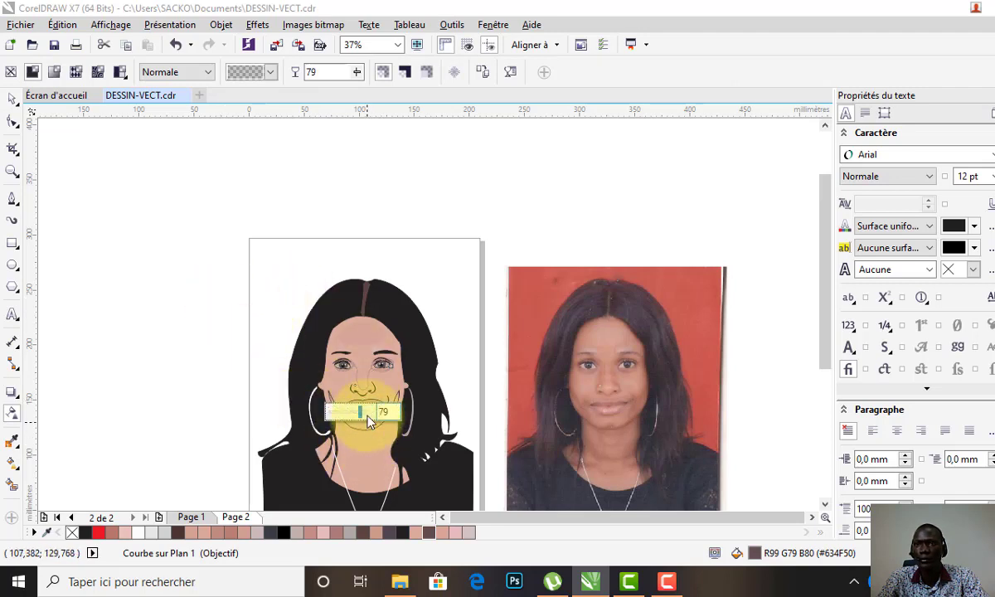
drag(367, 412, 378, 412)
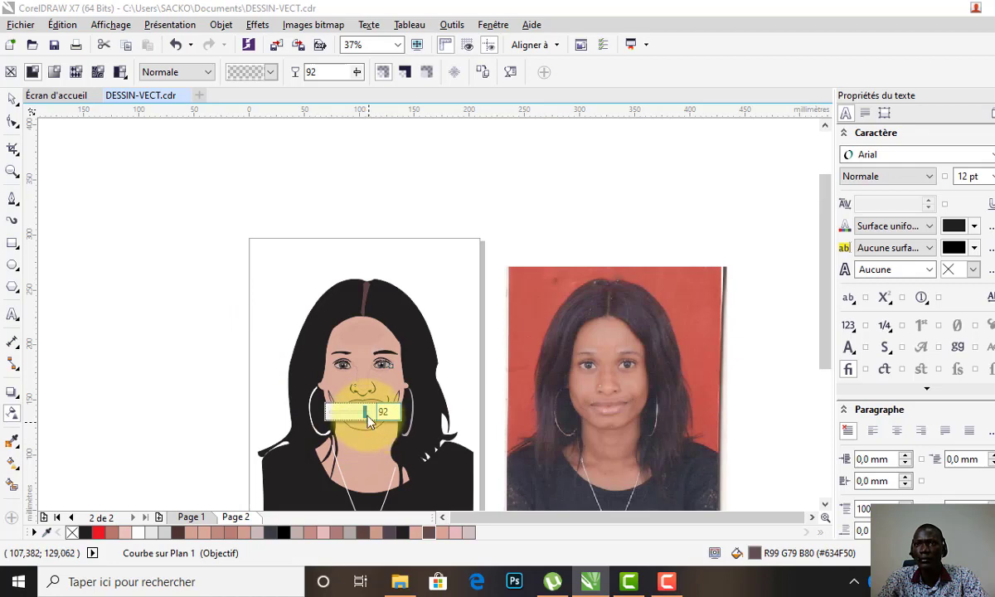
click(13, 98)
scroll(353, 443, up, 1)
Fill the right cheek curve dark brown #634F50 and fade it to 88 transparency
scroll(355, 440, up, 1)
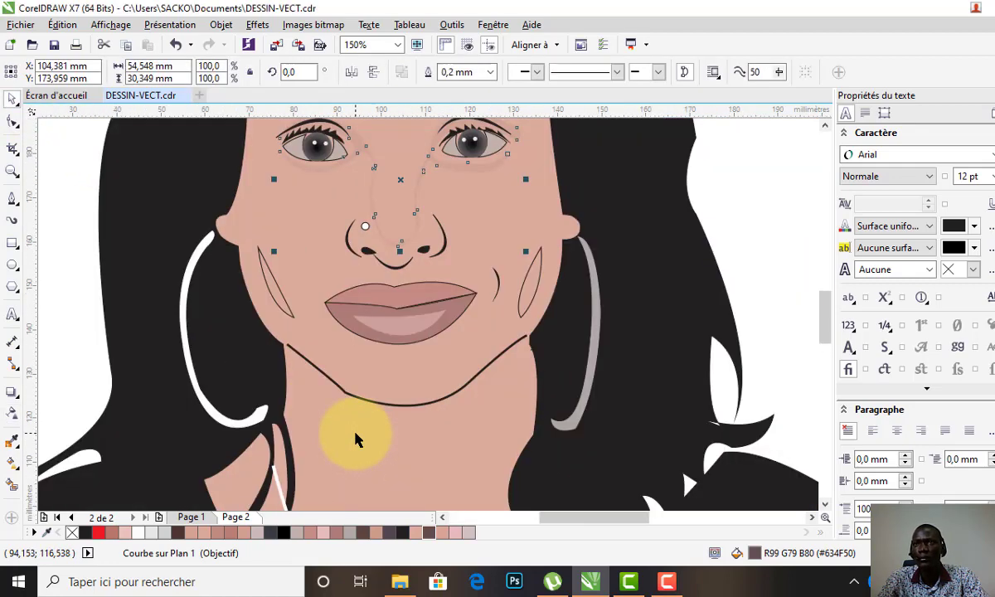
scroll(354, 440, down, 1)
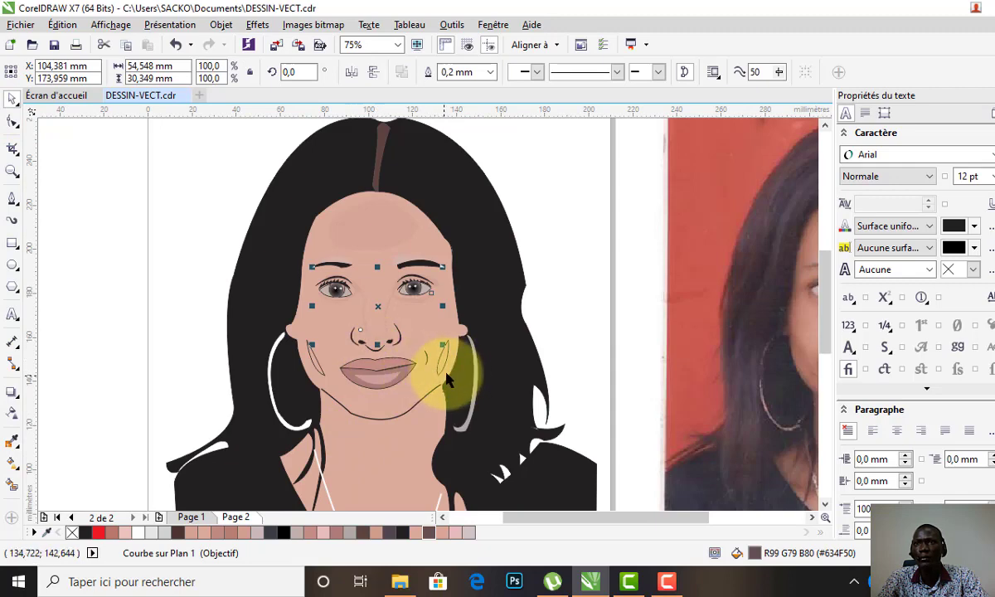
click(443, 365)
click(431, 532)
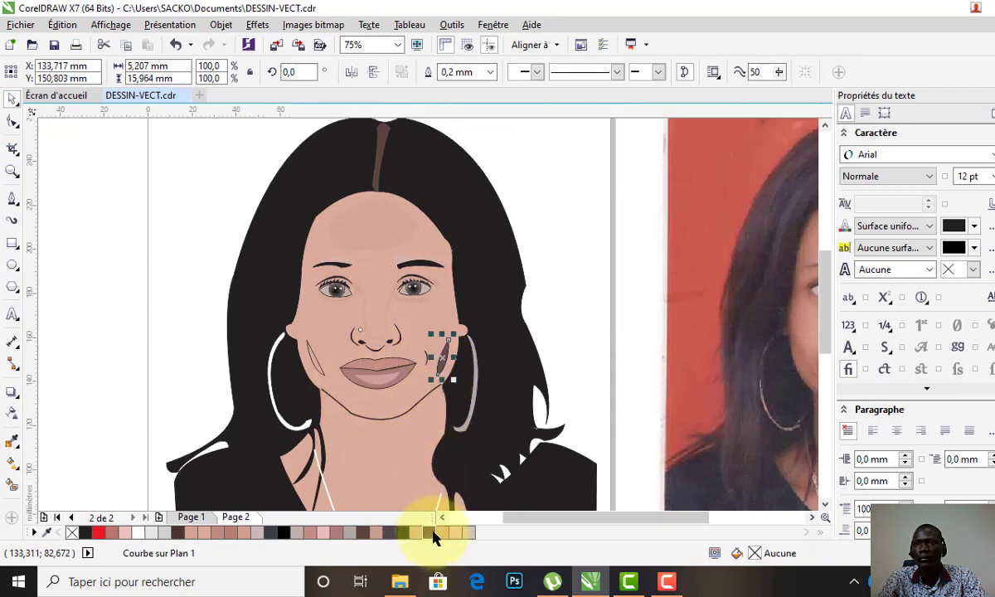
click(431, 532)
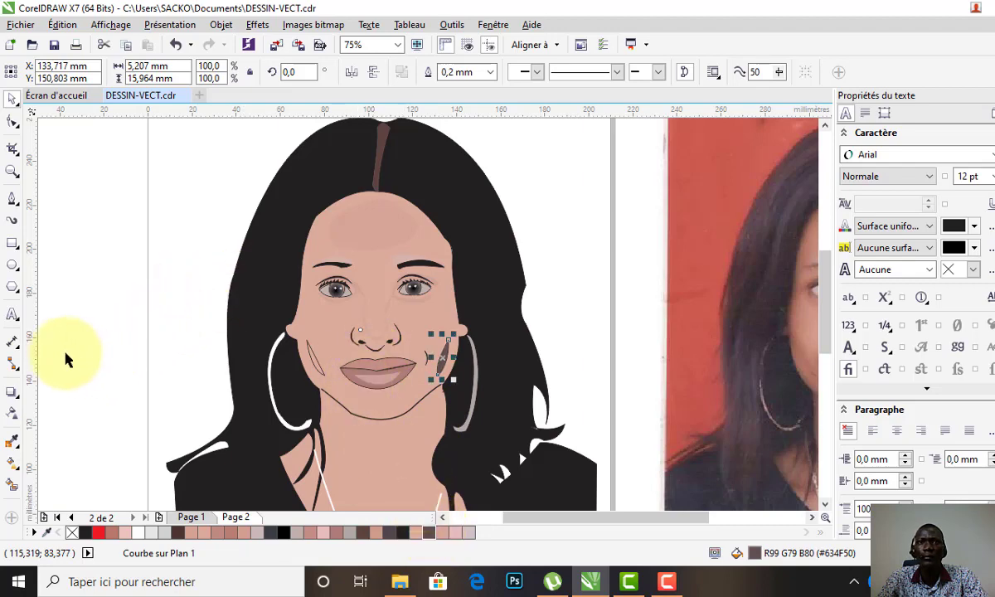
click(11, 412)
drag(447, 340, 439, 397)
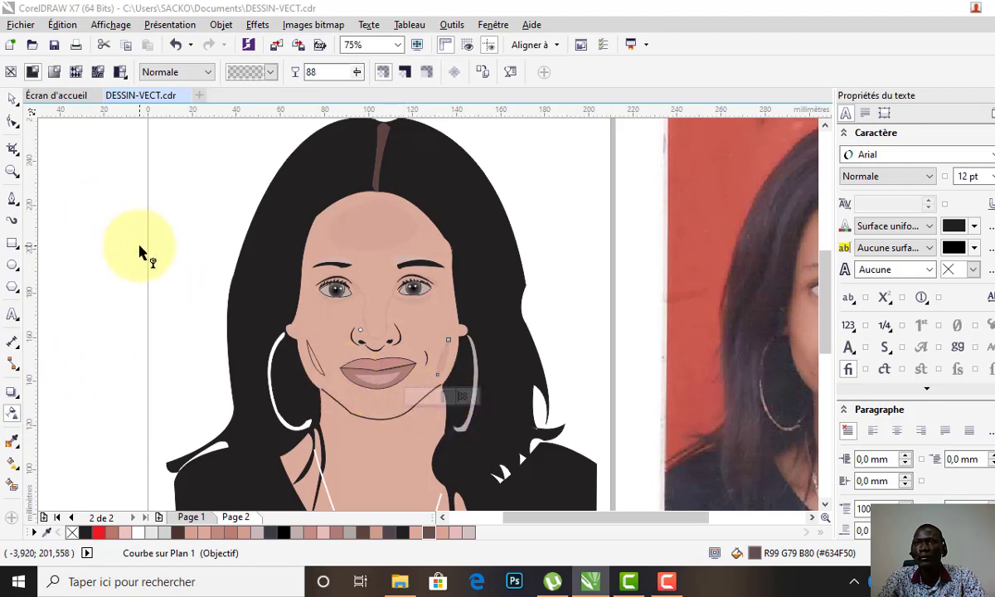
click(12, 98)
key(Escape)
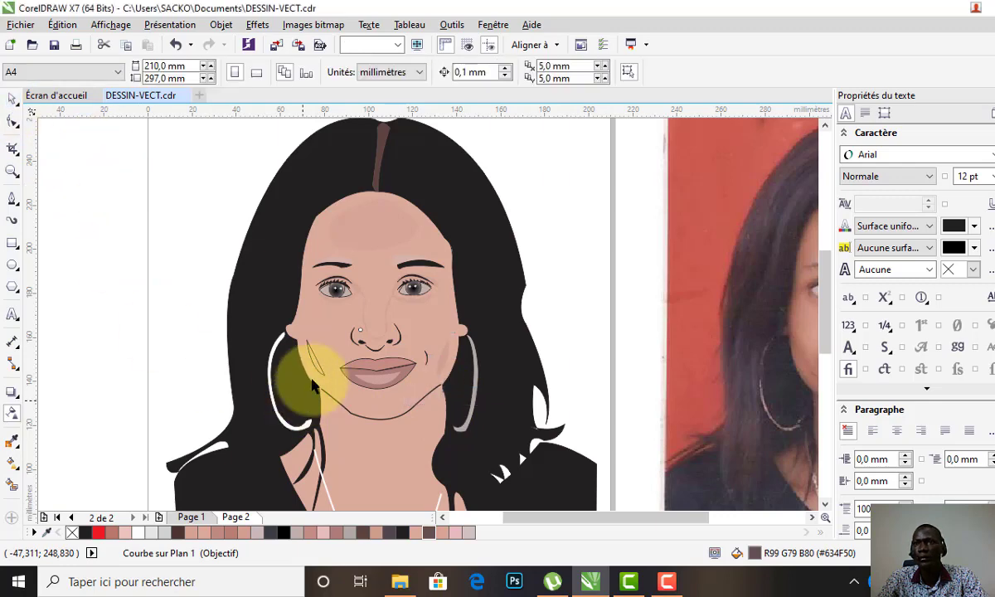
Colour the left cheek curve dark brown and fade it to 94 transparency
click(294, 414)
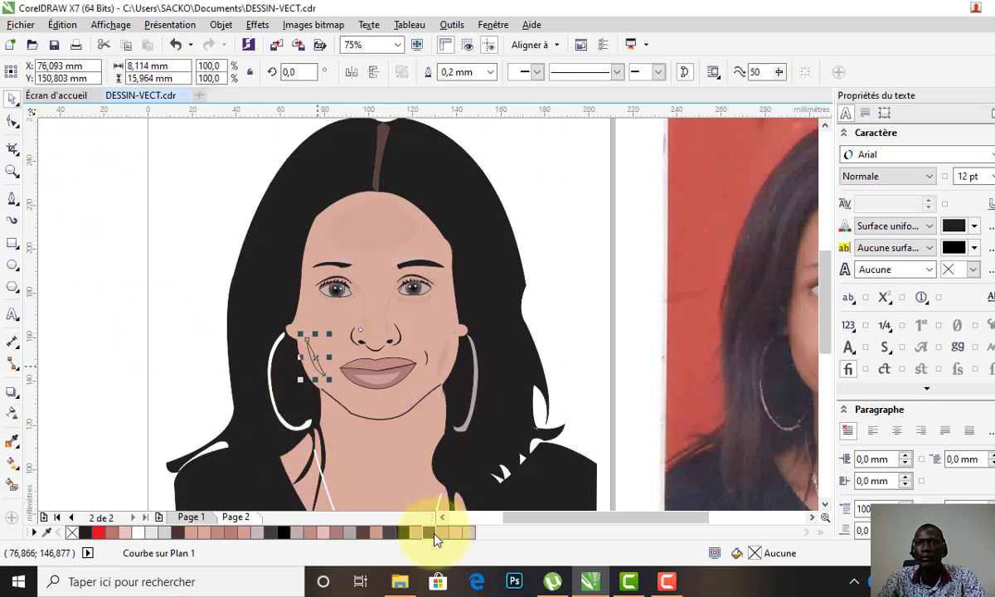
right_click(436, 539)
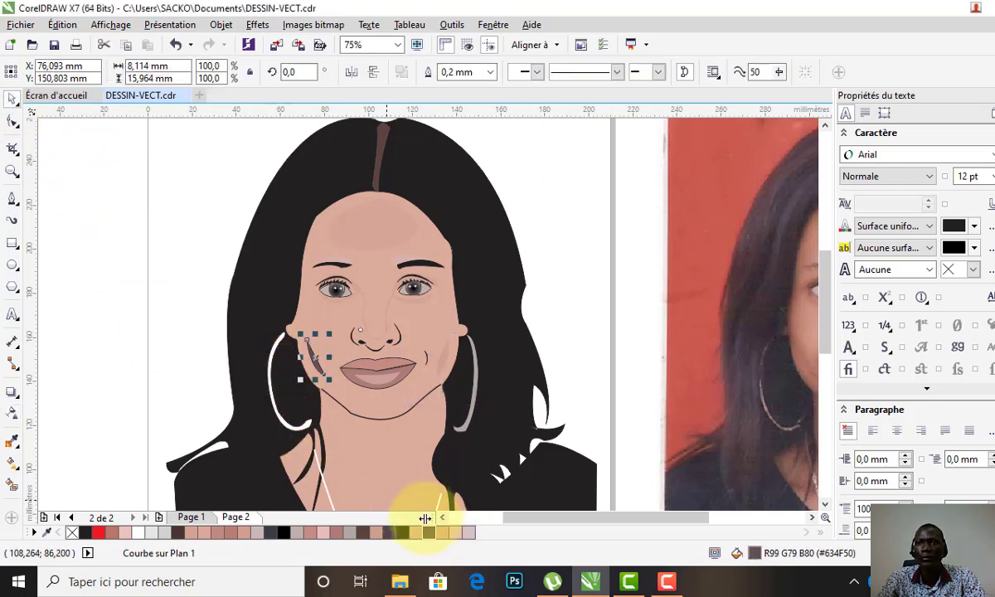
click(12, 412)
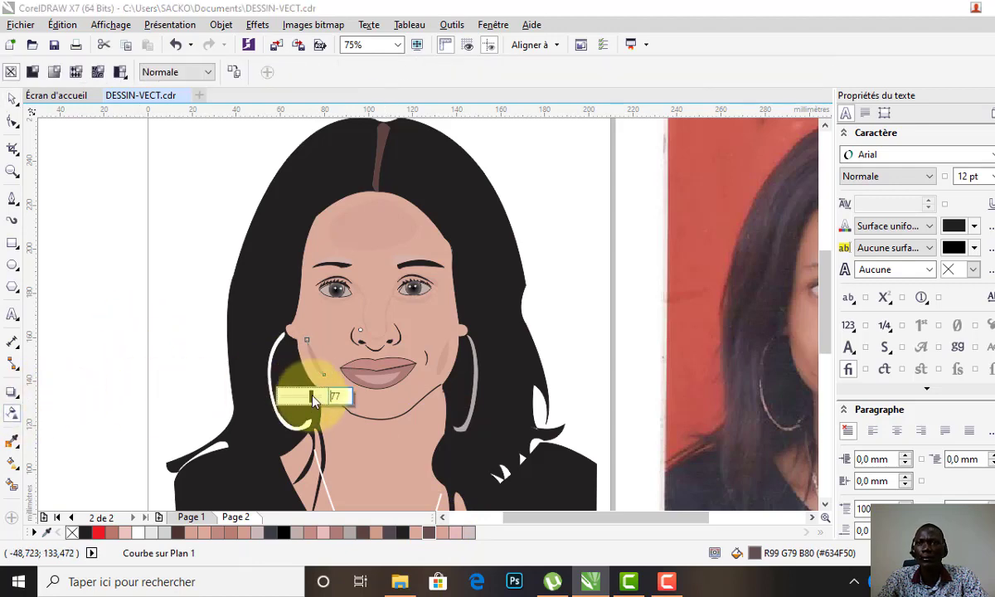
click(313, 400)
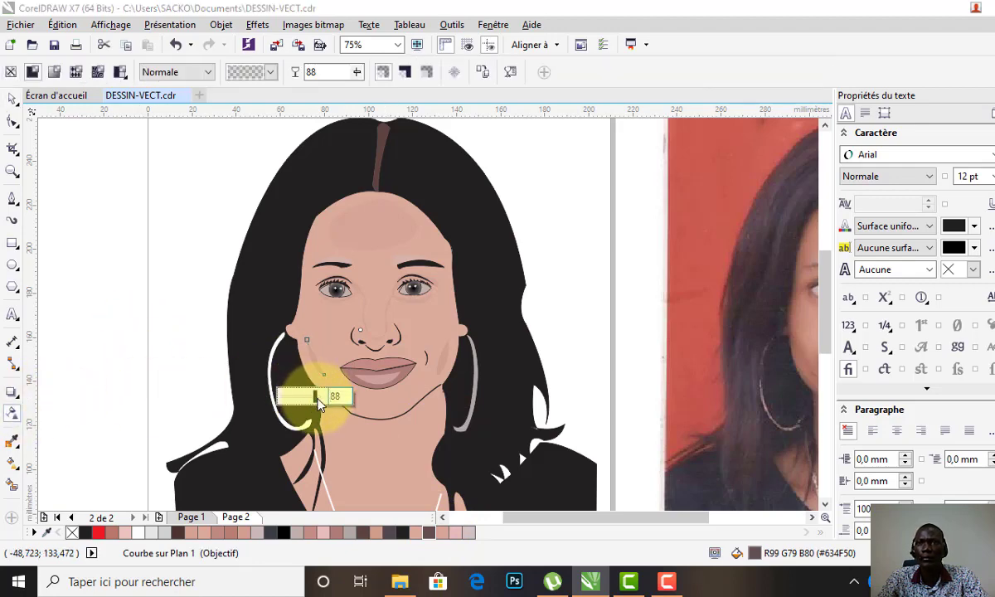
drag(320, 400, 325, 401)
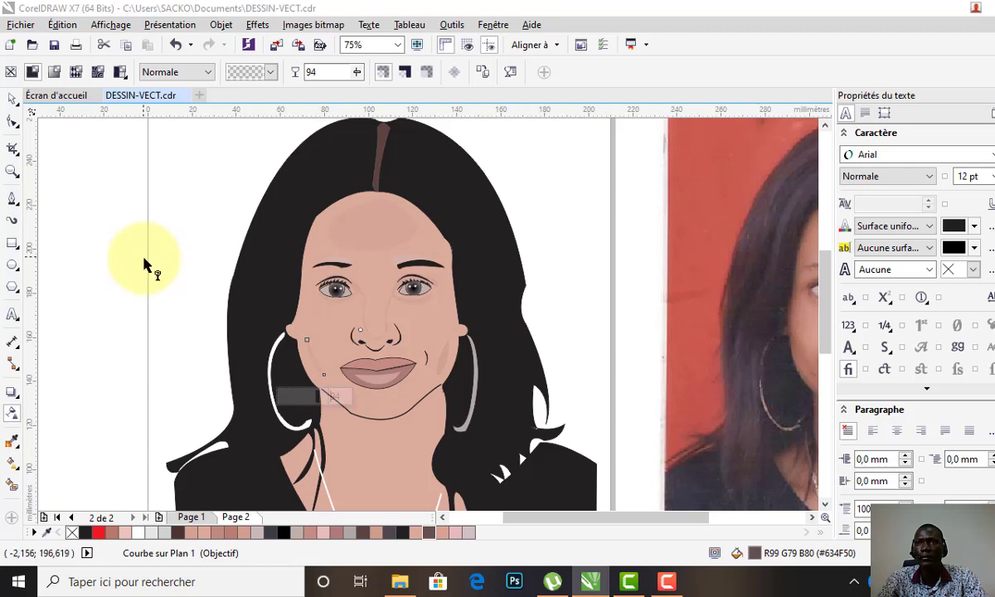
click(12, 100)
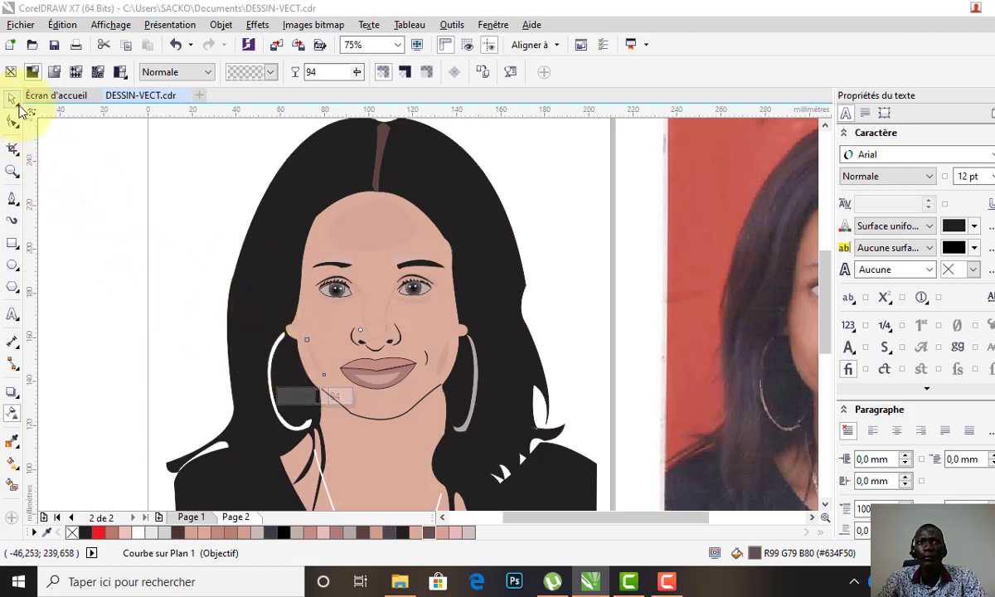
click(163, 276)
scroll(274, 286, down, 2)
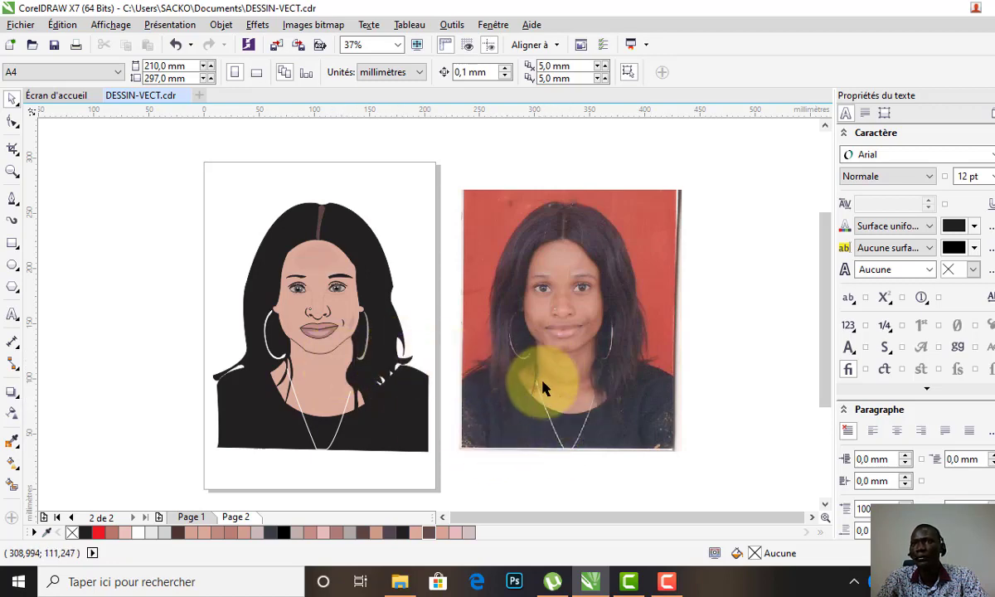
scroll(319, 319, up, 2)
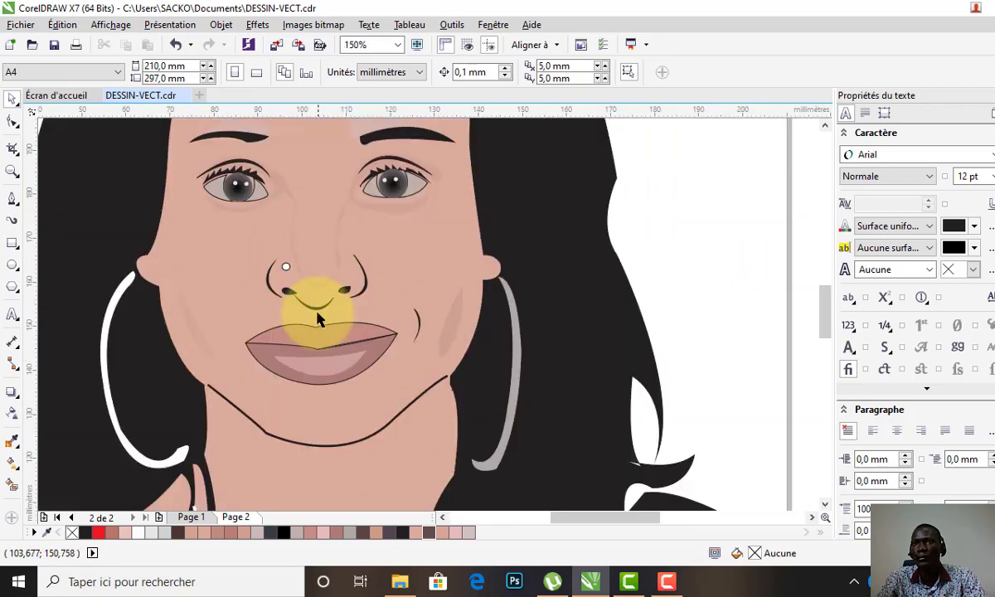
click(285, 267)
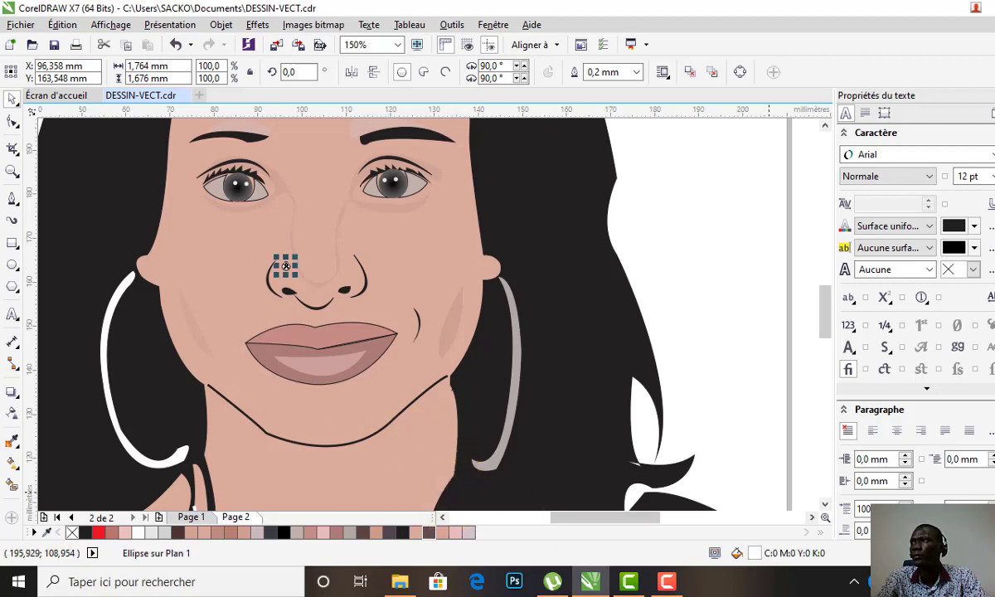
scroll(332, 248, down, 1)
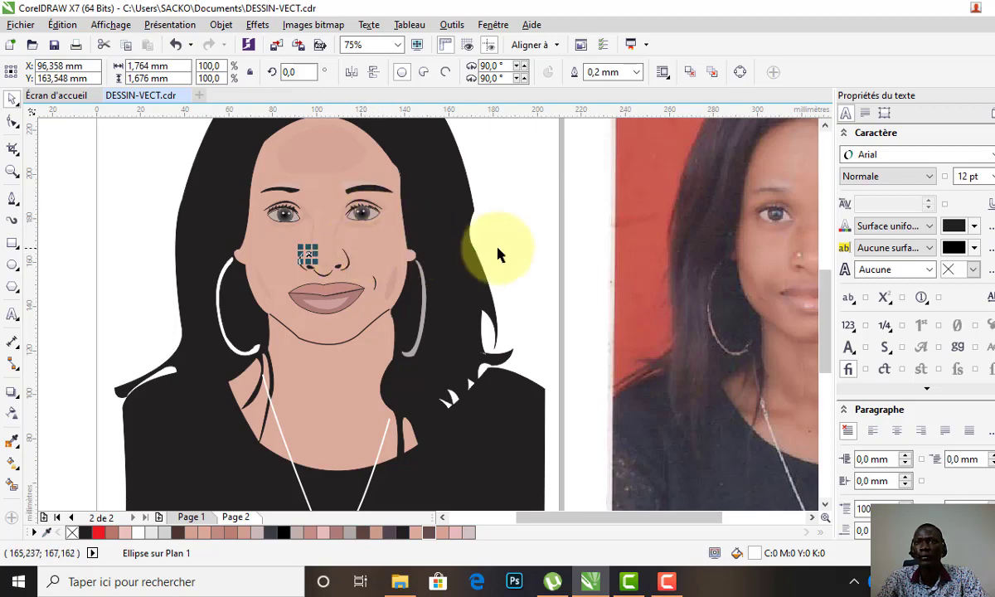
scroll(414, 298, down, 1)
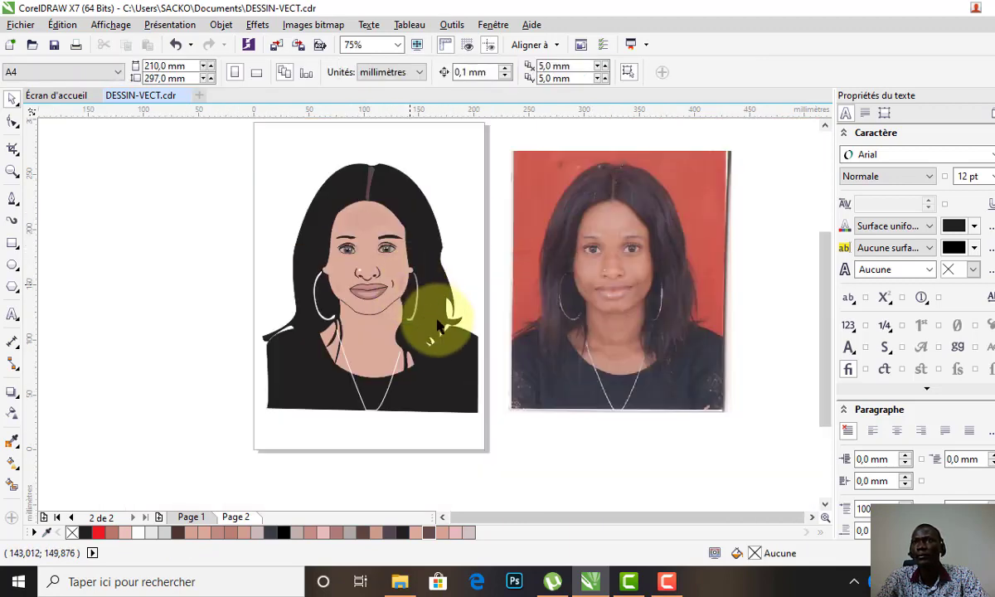
scroll(443, 332, up, 1)
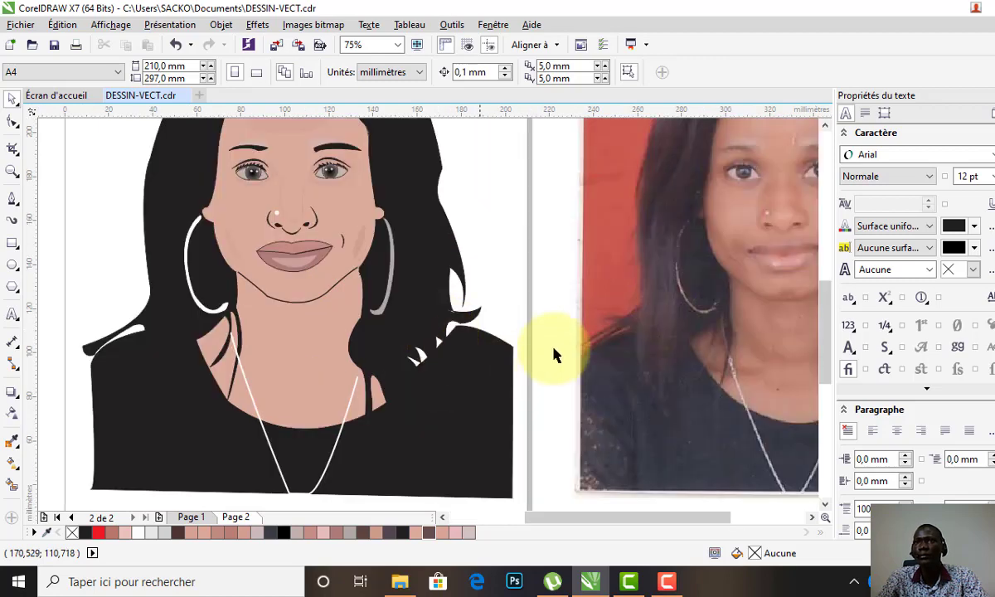
scroll(377, 314, down, 1)
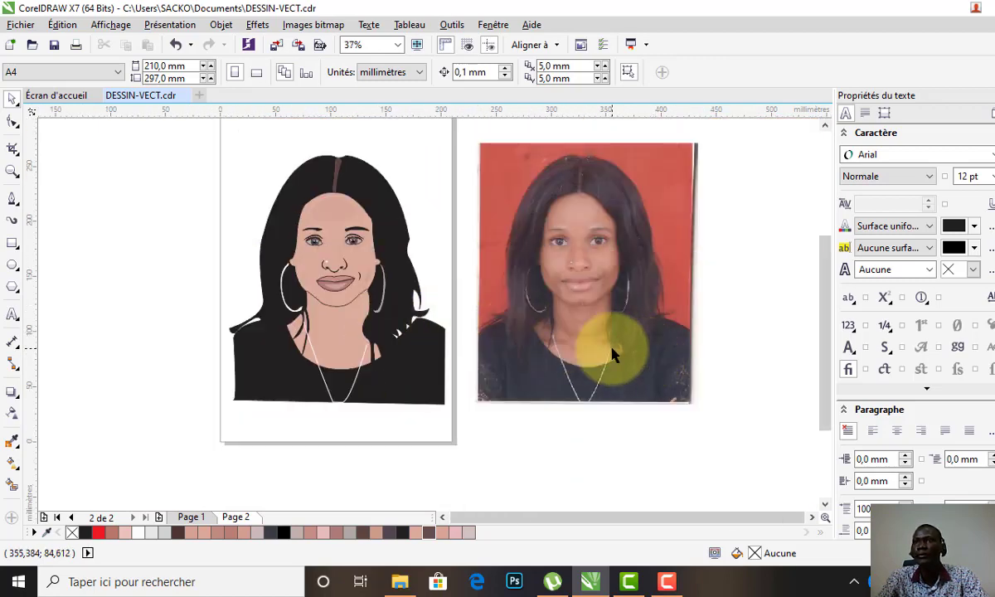
scroll(612, 349, up, 1)
click(559, 329)
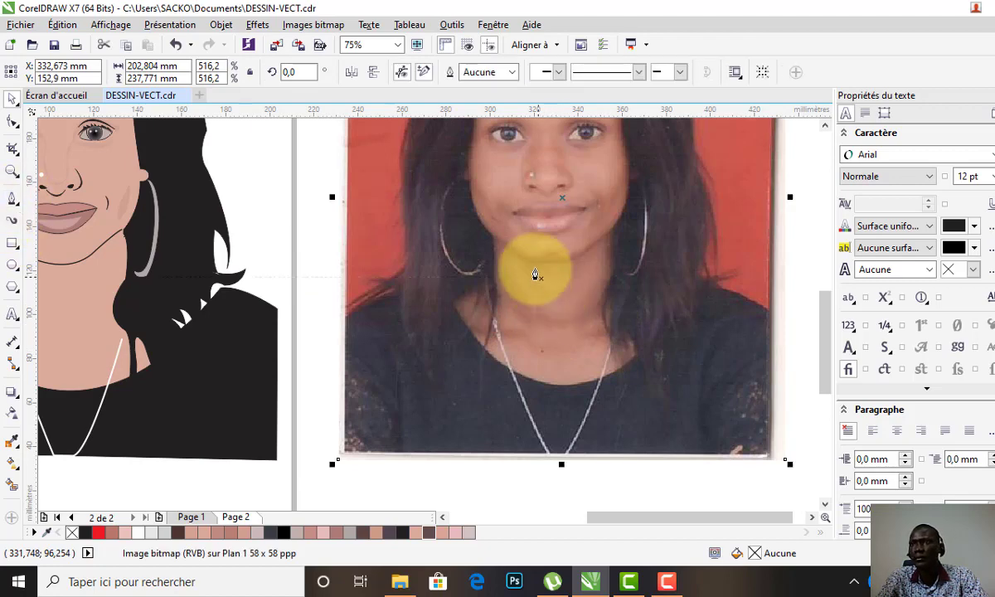
Trace a closed U-shaped chin shadow outline below the lips with the Bézier tool
scroll(587, 275, up, 1)
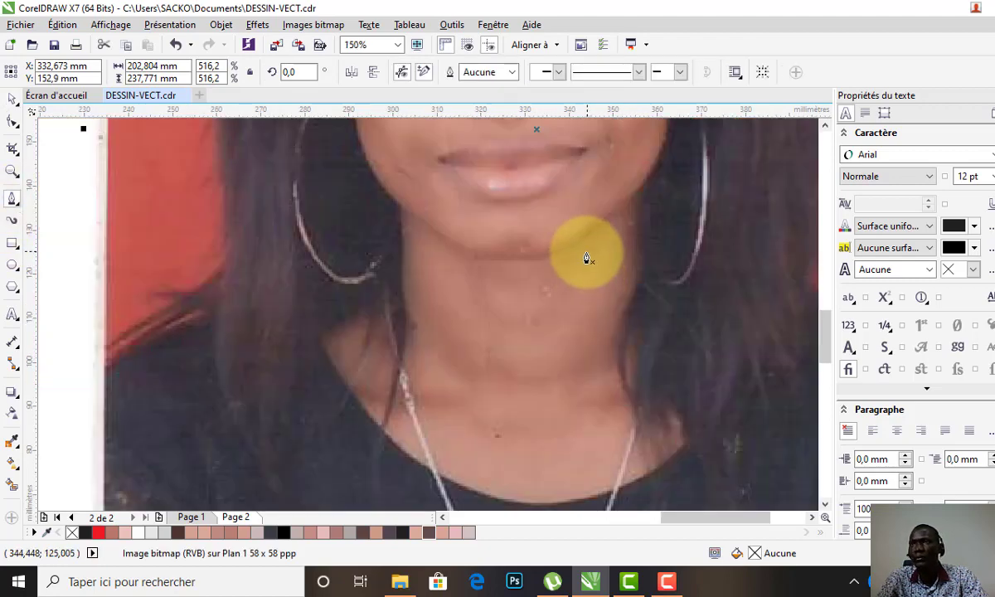
click(578, 262)
mouse_move(510, 323)
mouse_down()
mouse_move(449, 310)
mouse_move(500, 325)
mouse_up()
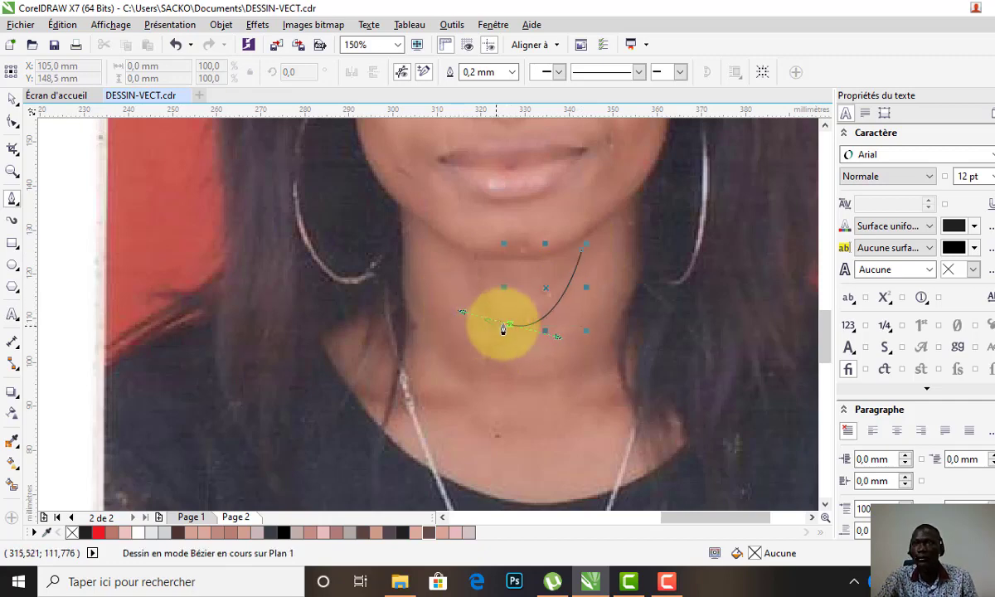
key(space)
mouse_move(466, 260)
mouse_down()
mouse_move(454, 195)
mouse_move(474, 265)
mouse_up()
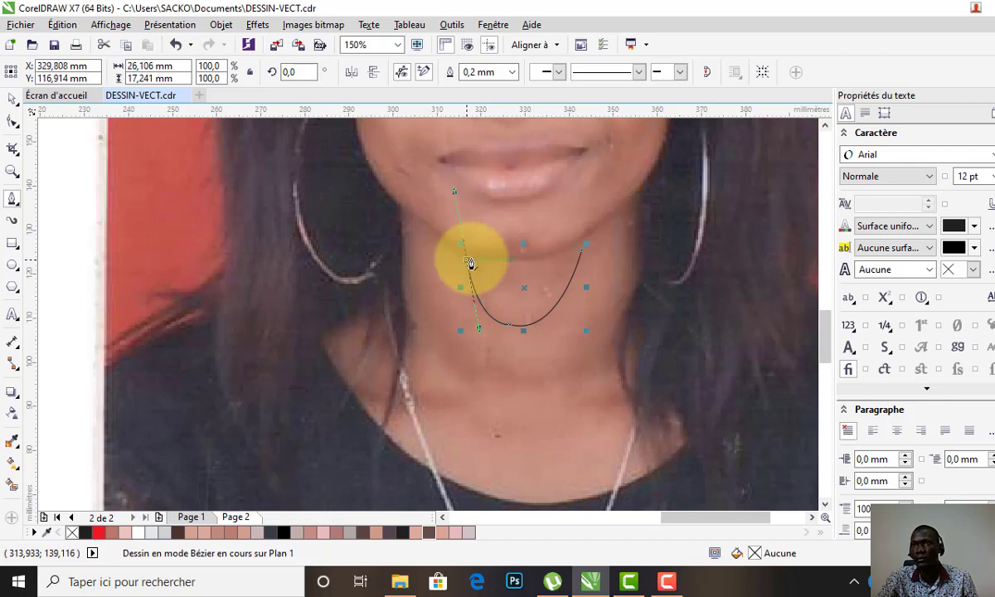
key(space)
drag(583, 259, 523, 287)
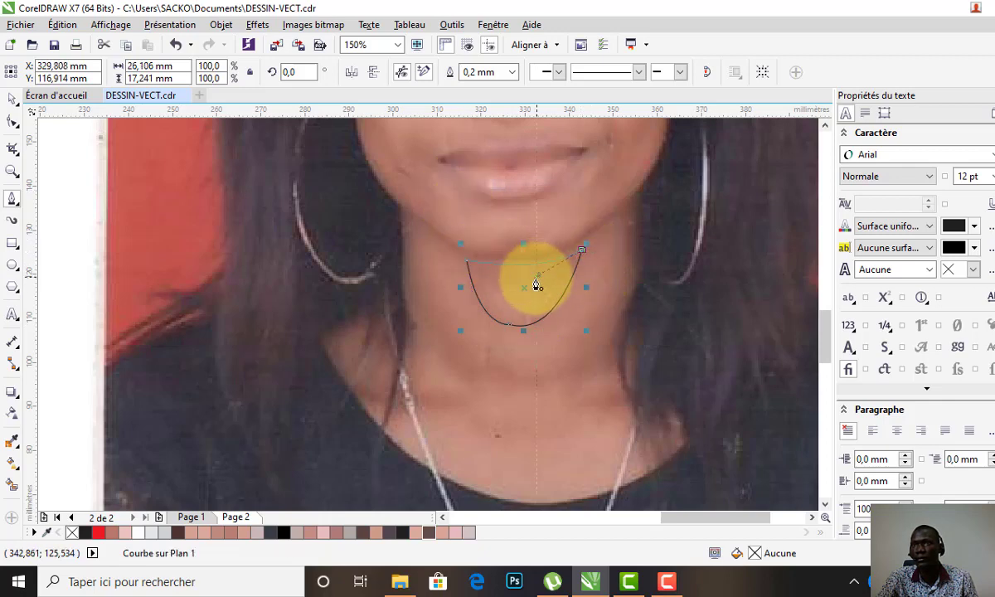
click(468, 261)
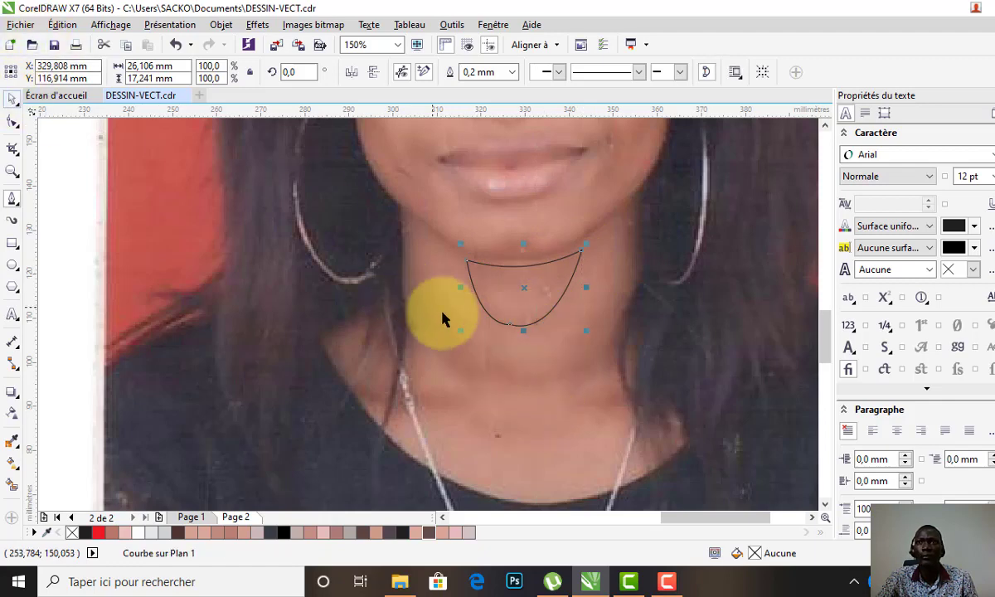
click(501, 371)
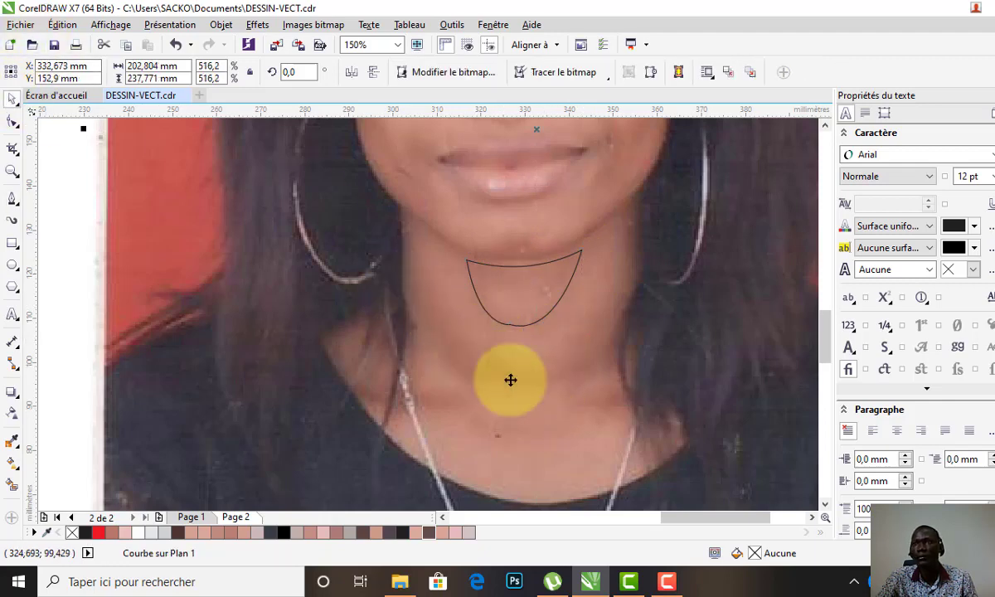
Trace a thin crescent-shaped neck shadow outline below the chin shadow
click(13, 199)
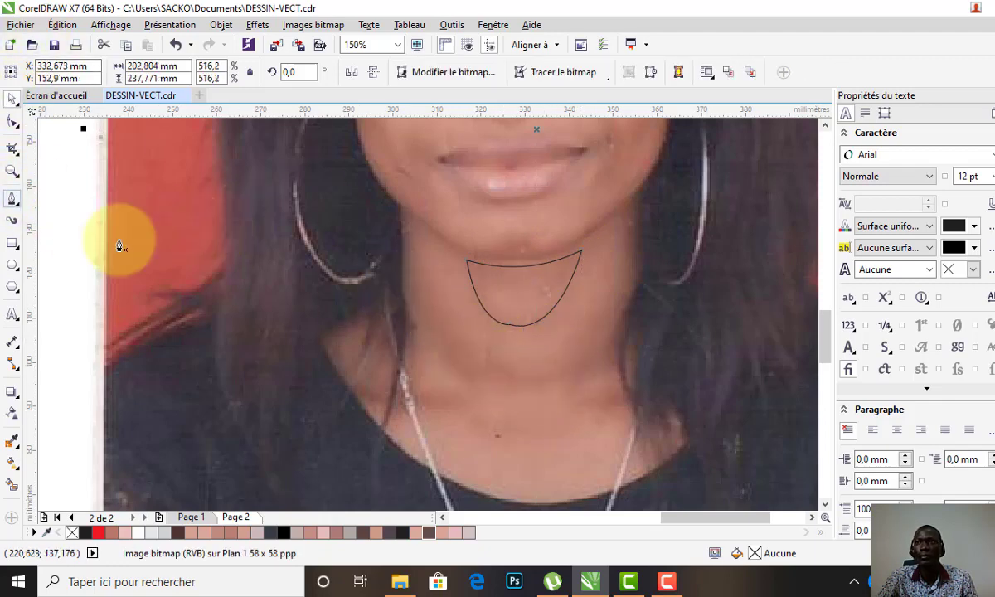
click(608, 340)
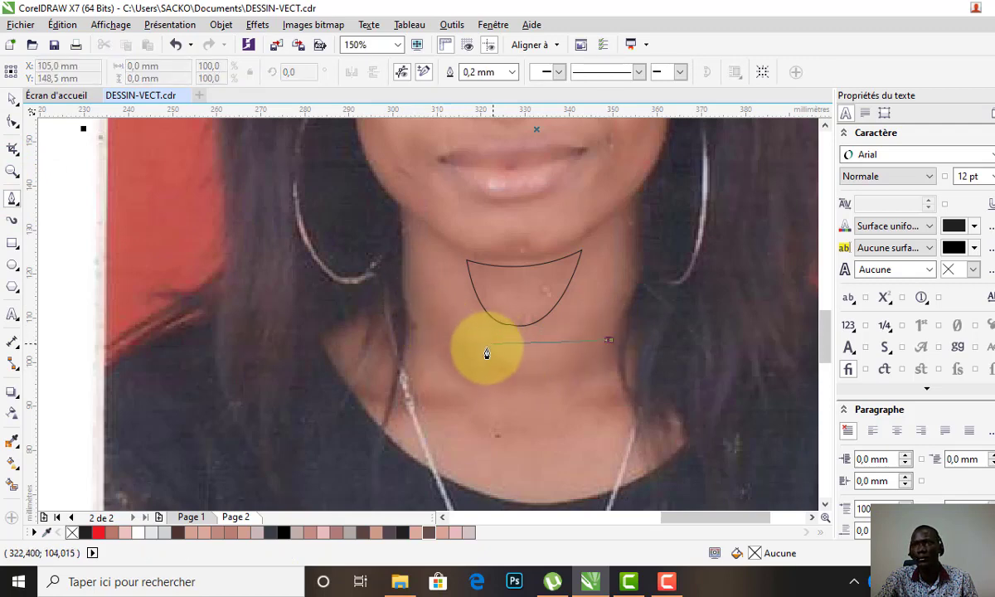
drag(476, 346, 416, 296)
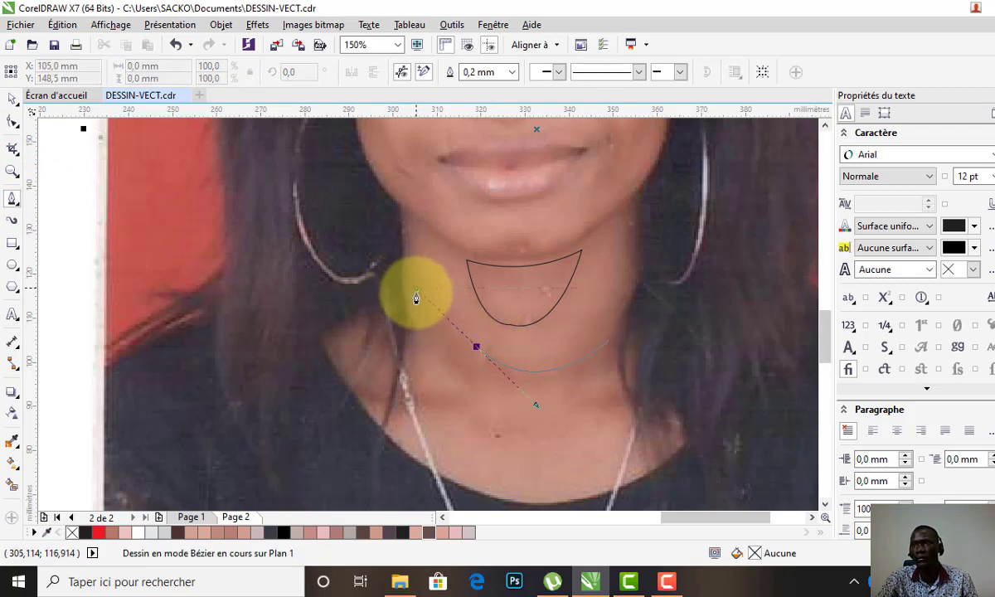
double_click(476, 347)
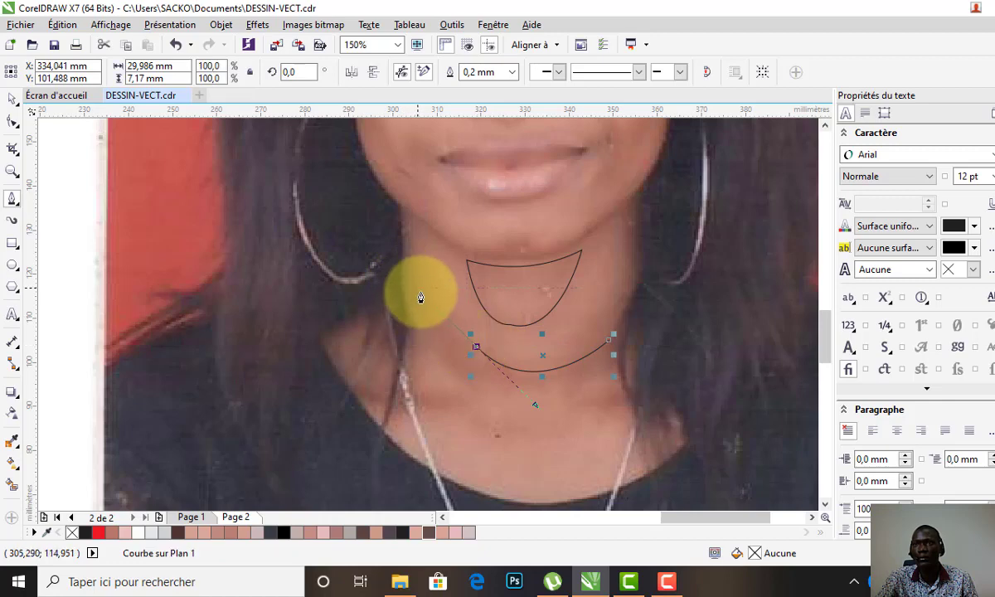
mouse_move(423, 287)
mouse_down()
mouse_move(409, 243)
mouse_move(413, 258)
mouse_up()
double_click(423, 293)
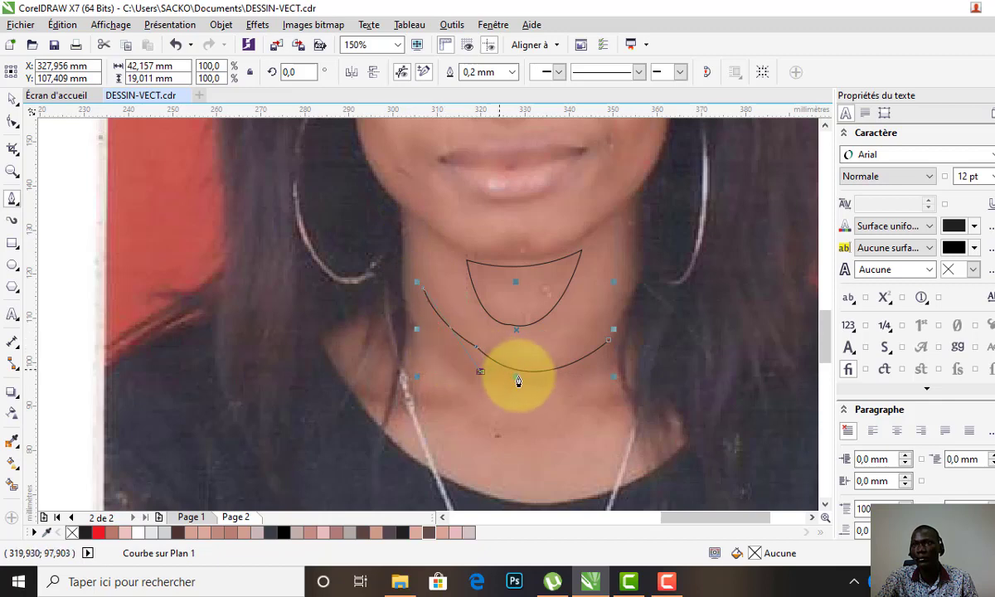
mouse_move(480, 370)
mouse_down()
mouse_move(532, 396)
mouse_move(482, 377)
mouse_up()
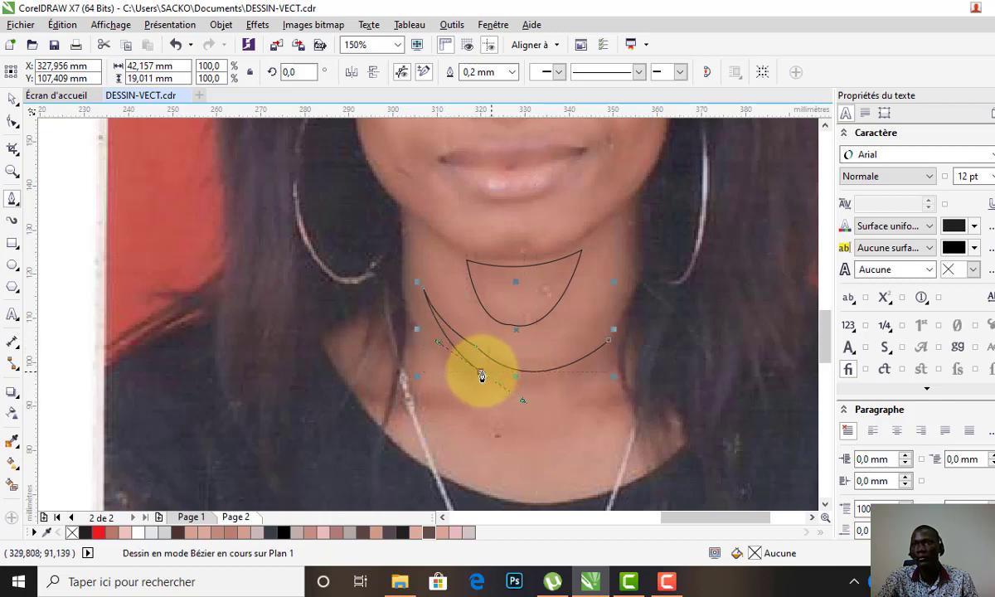
drag(611, 338, 604, 410)
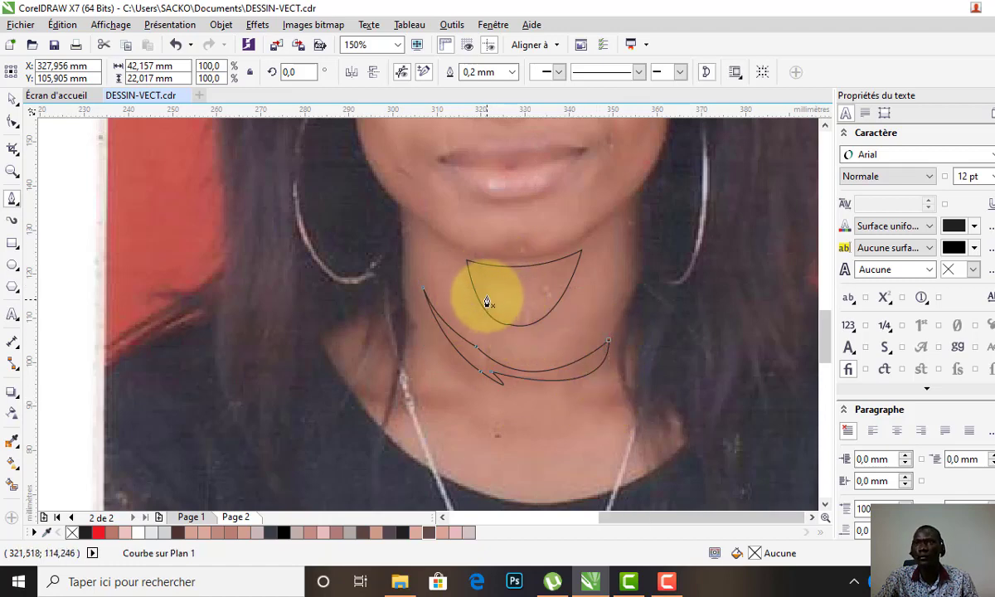
scroll(484, 305, down, 1)
scroll(515, 378, up, 1)
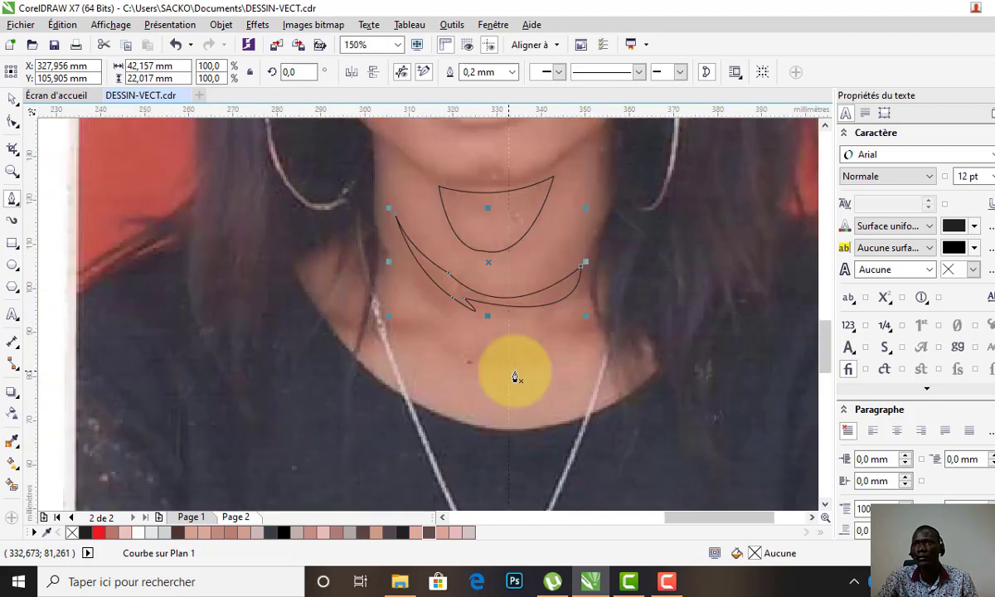
key(shift)
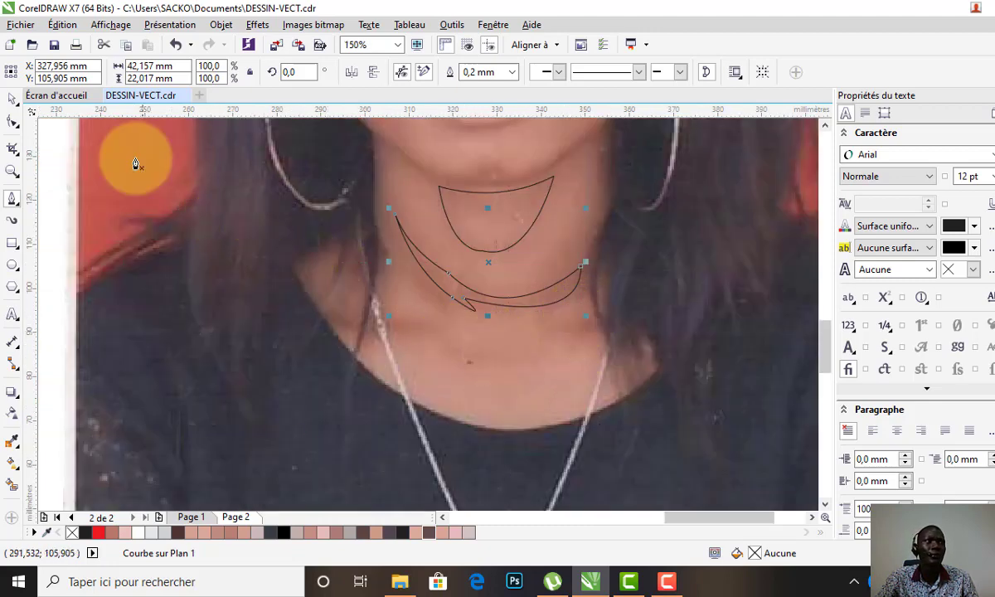
click(11, 99)
scroll(515, 282, down, 1)
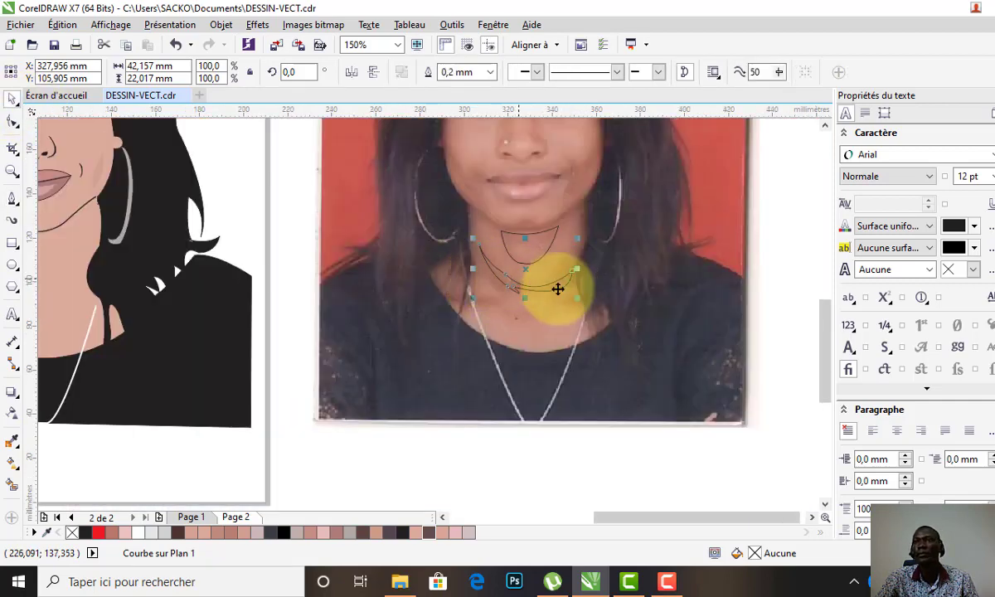
Move both neck shadow outlines from the photo onto the cartoon's neck
scroll(547, 286, down, 1)
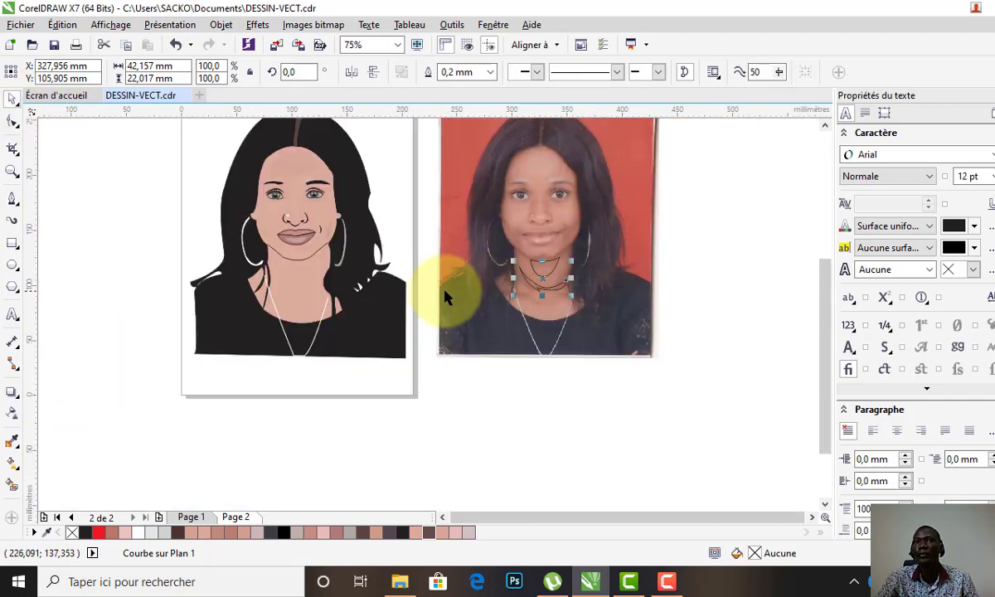
shift+click(555, 264)
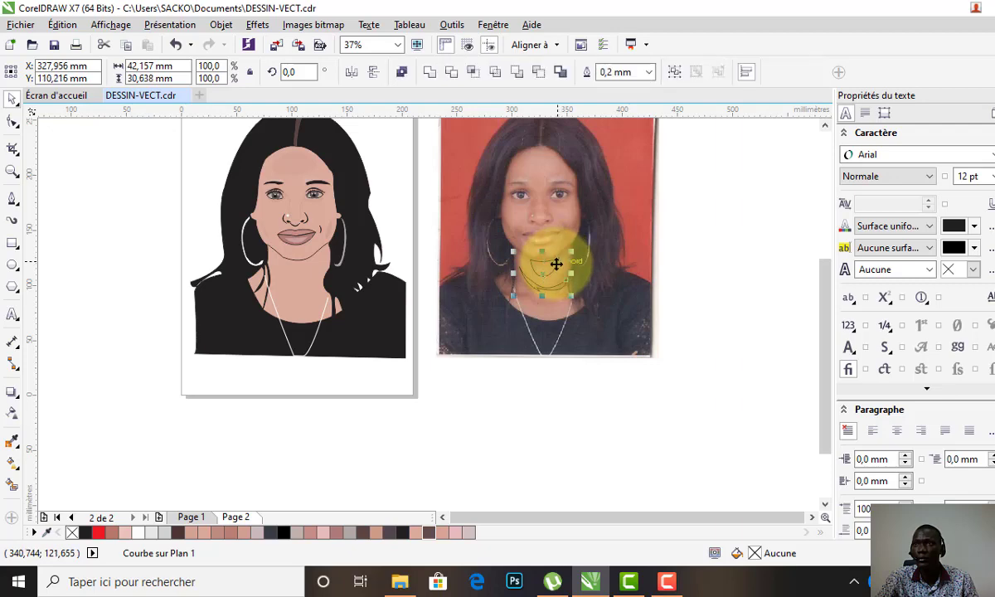
scroll(265, 251, up, 1)
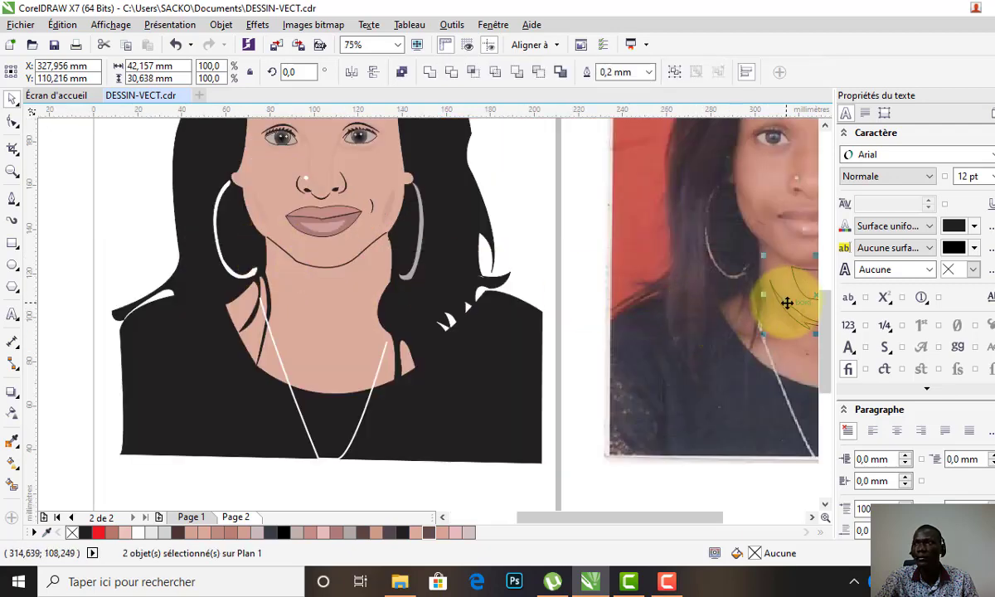
drag(785, 302, 294, 302)
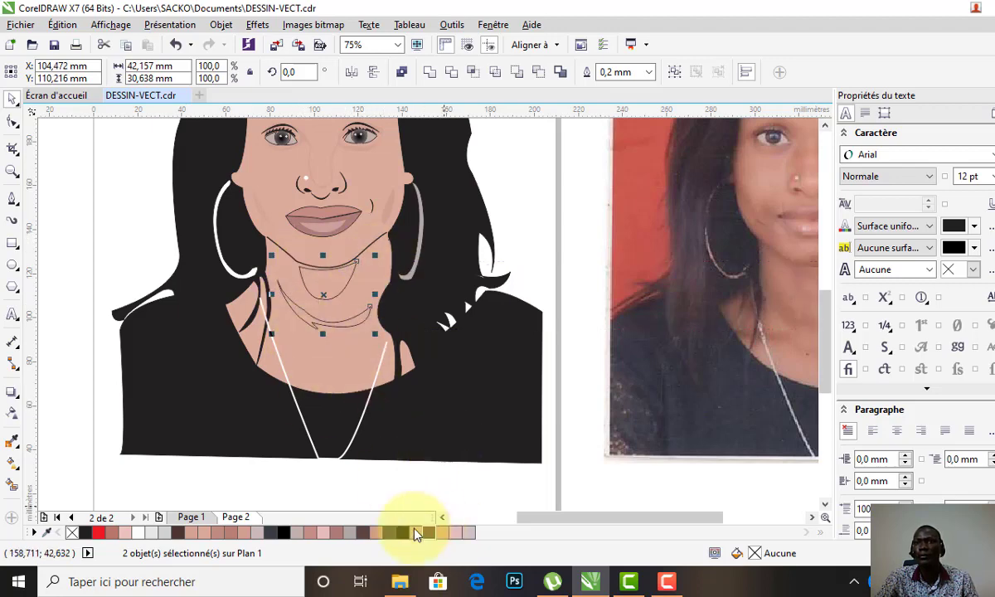
Fill the neck shadows dark brown #634F50 at 90 transparency
click(362, 534)
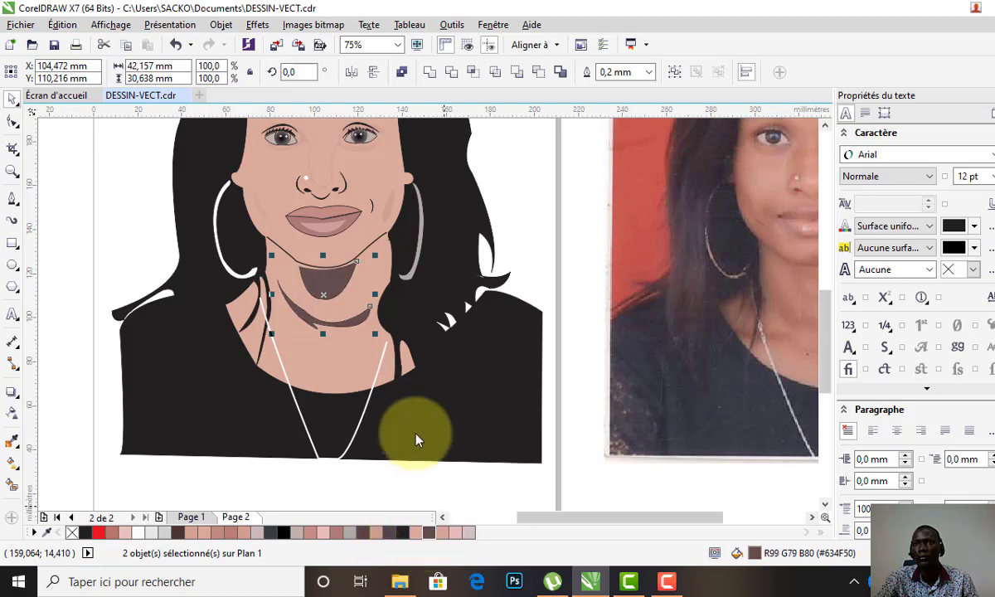
click(15, 414)
drag(285, 350, 361, 350)
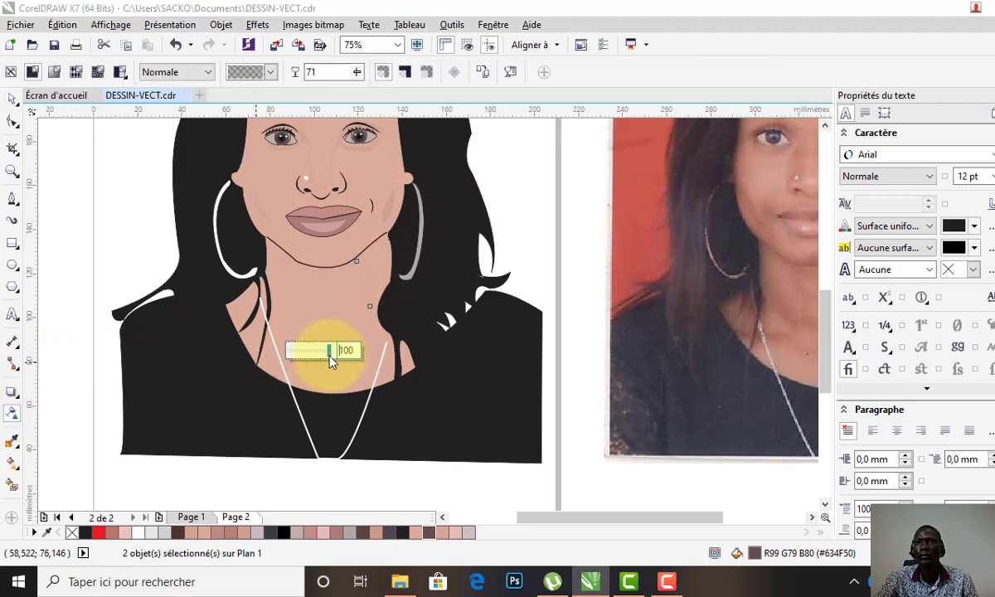
click(327, 350)
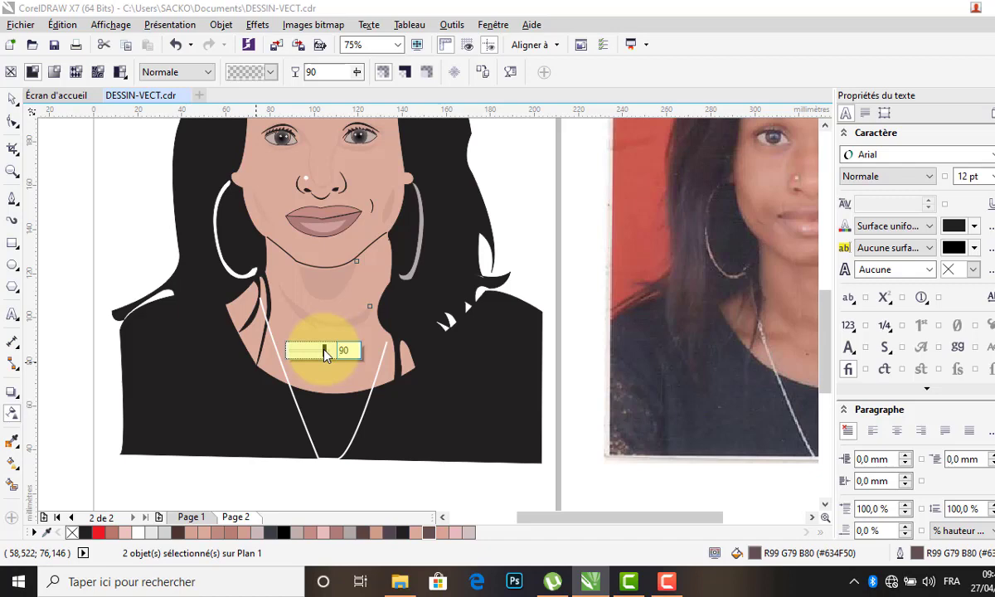
click(12, 99)
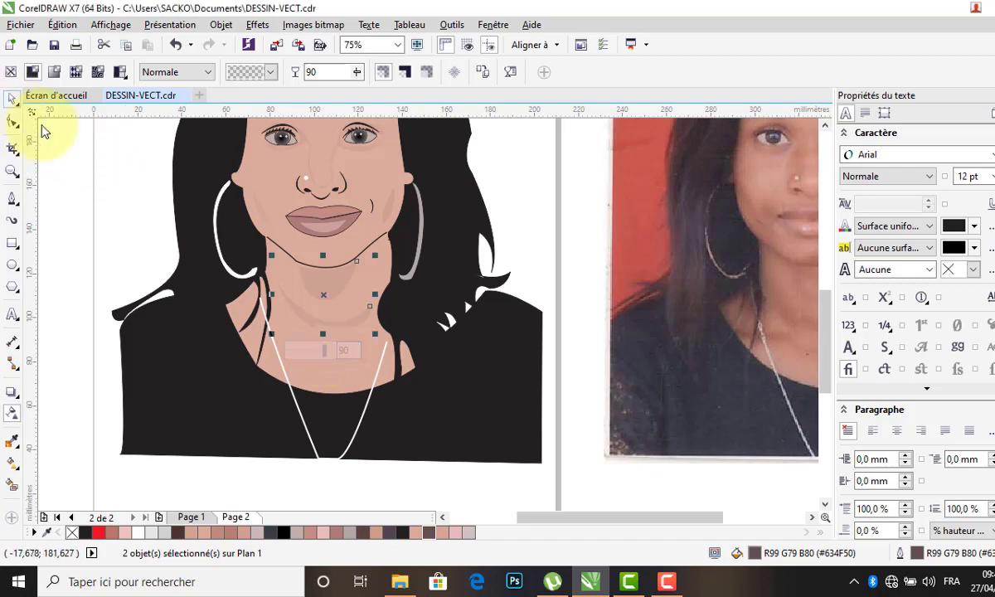
Zoom out and shift the reference photo further right, clear of the portrait
scroll(354, 304, down, 2)
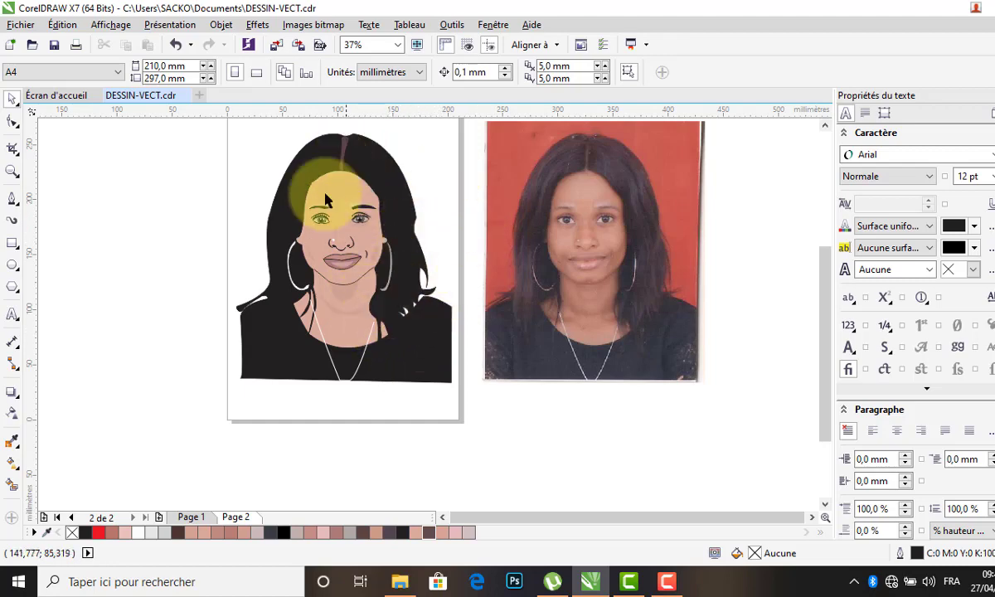
scroll(525, 332, down, 2)
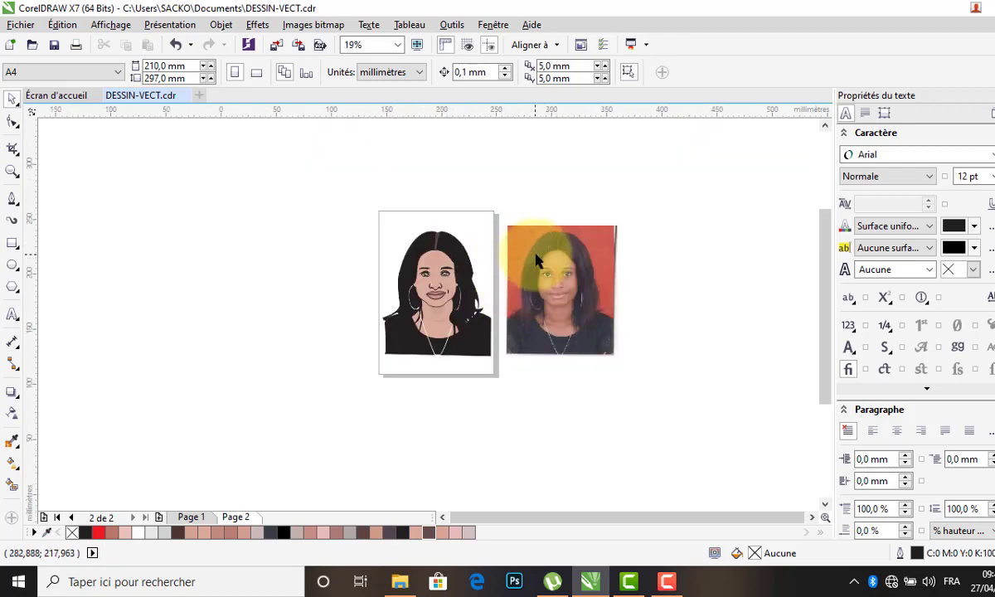
scroll(511, 248, up, 2)
drag(503, 251, 594, 257)
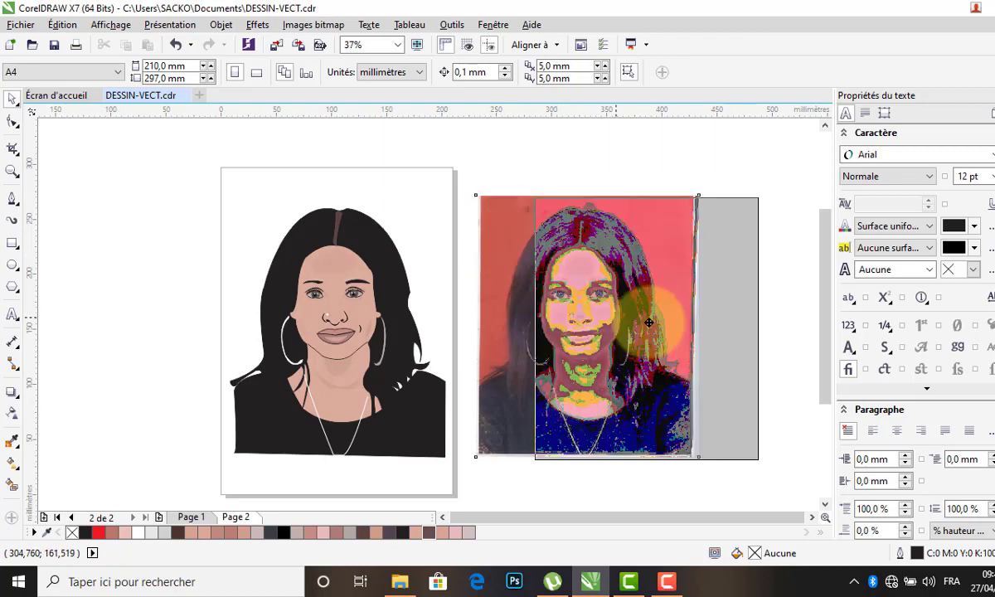
click(442, 265)
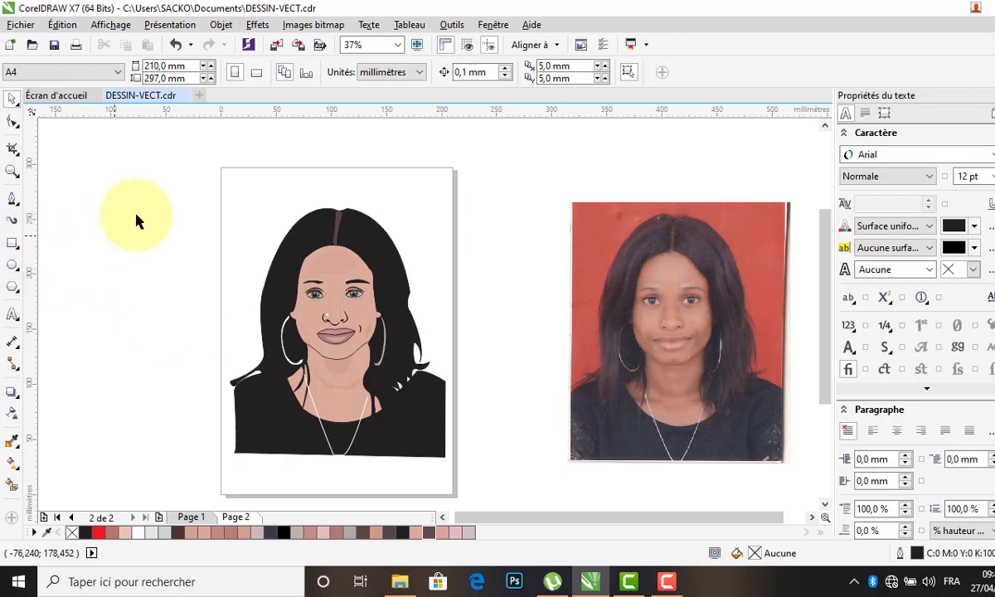
Draw a large oval around the portrait with a radial green-to-white fountain fill
click(12, 267)
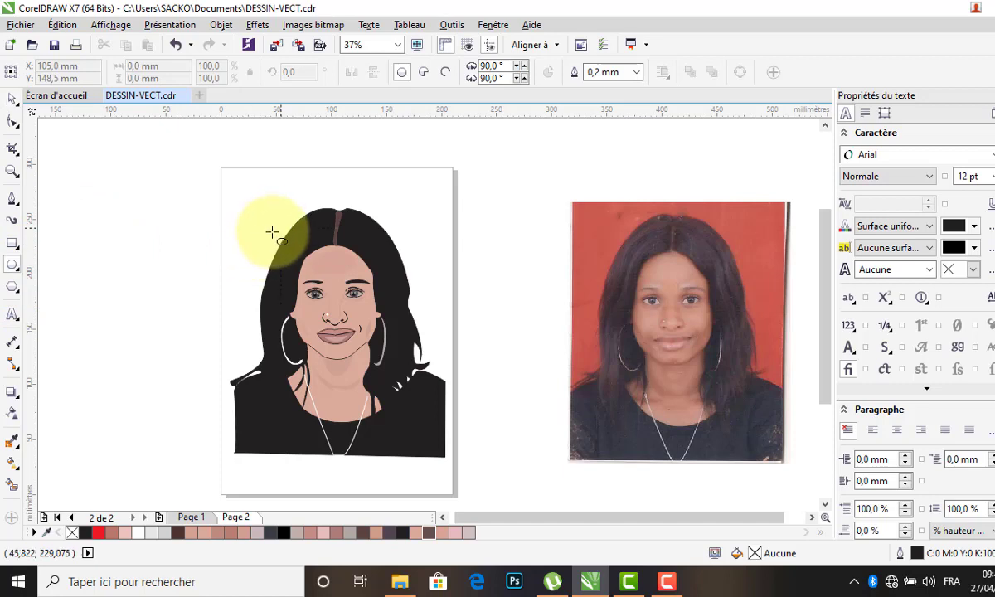
drag(225, 168, 454, 454)
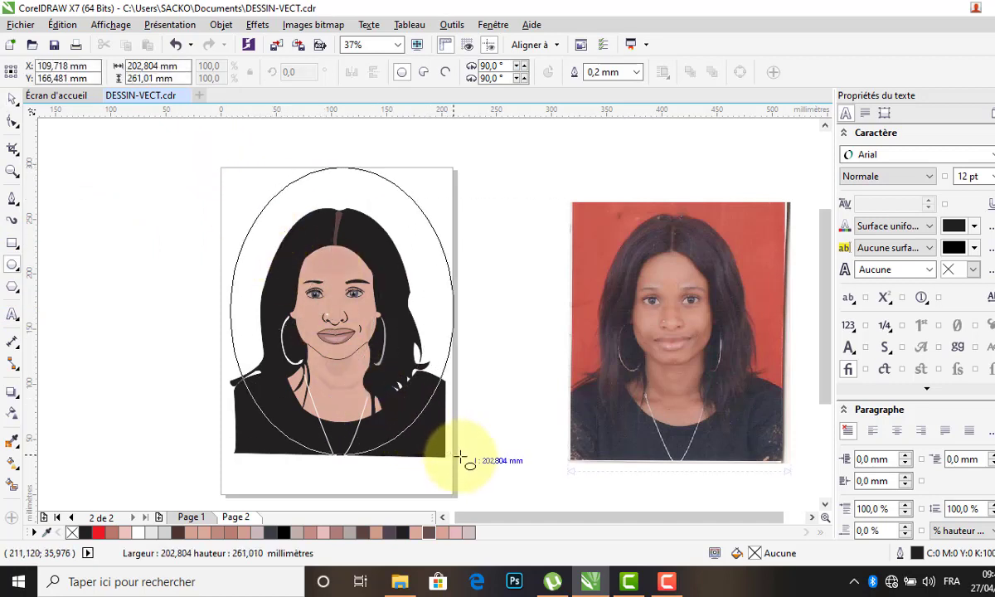
drag(460, 457, 459, 460)
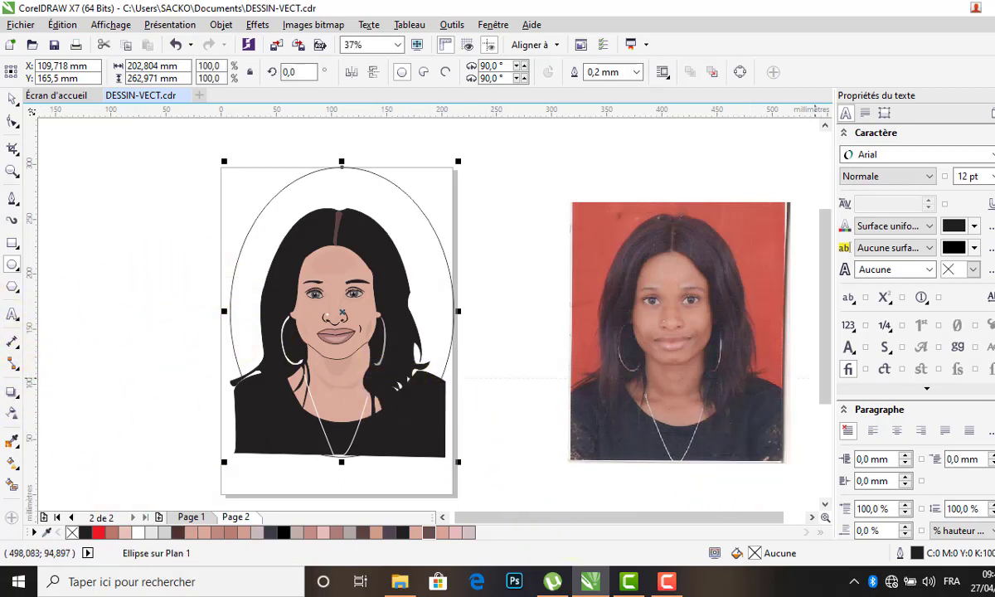
click(991, 464)
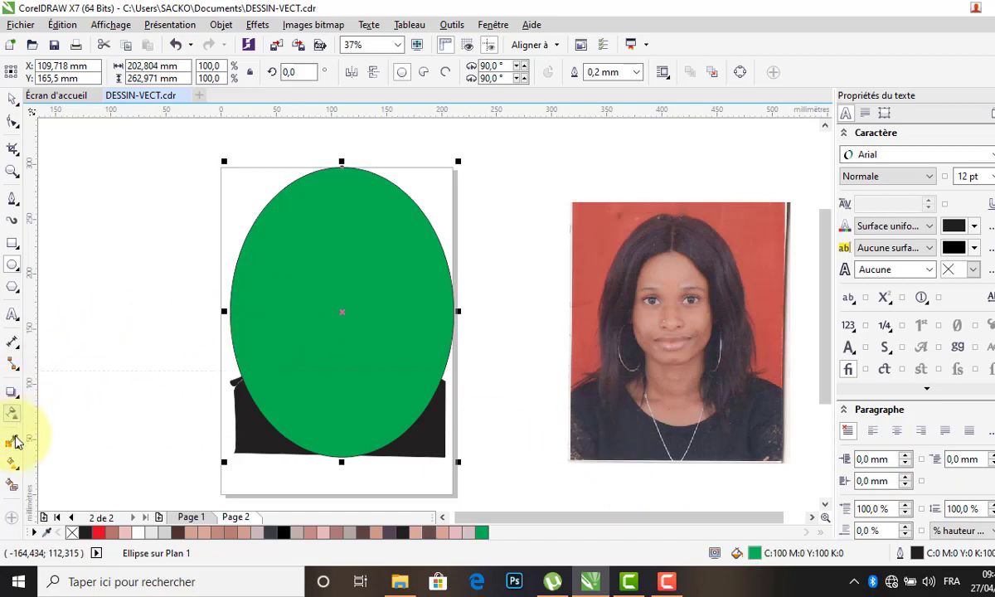
click(13, 463)
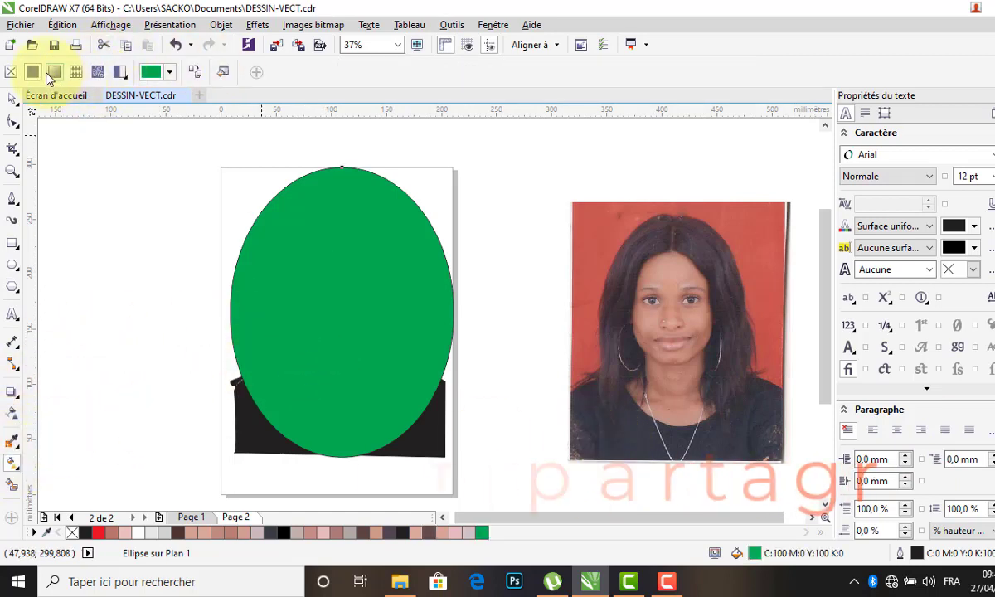
click(50, 72)
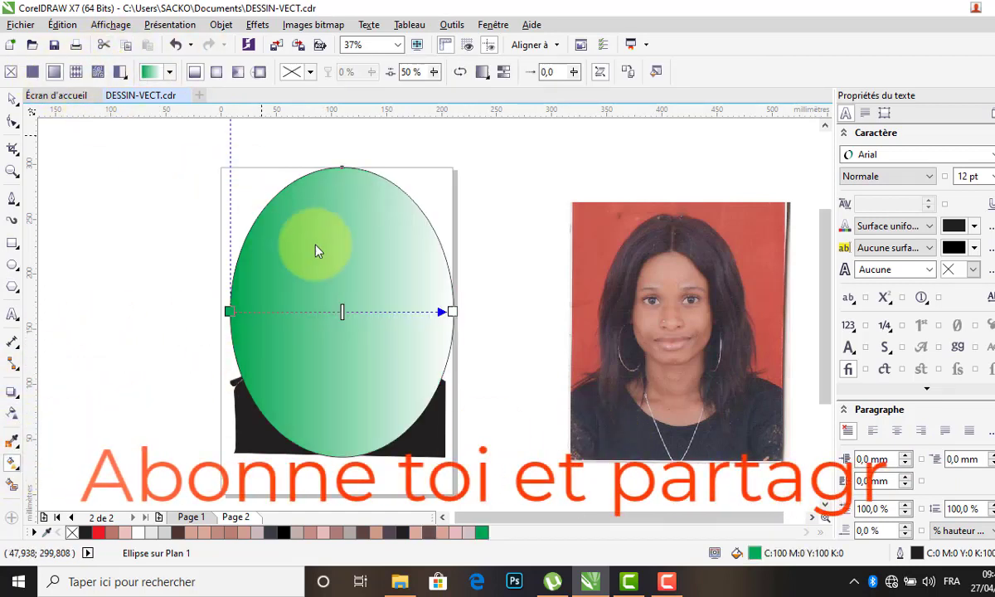
click(239, 75)
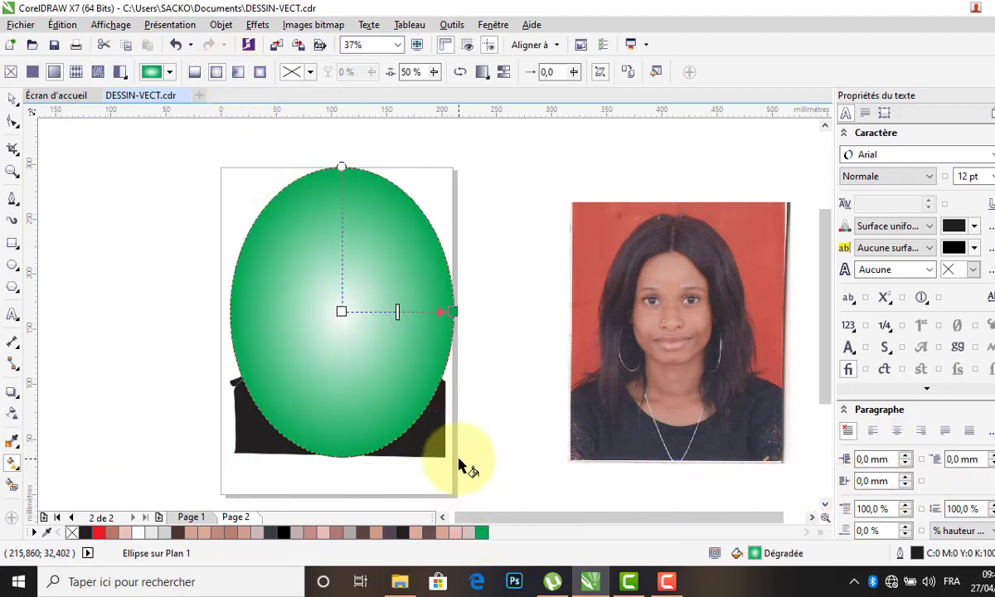
click(12, 99)
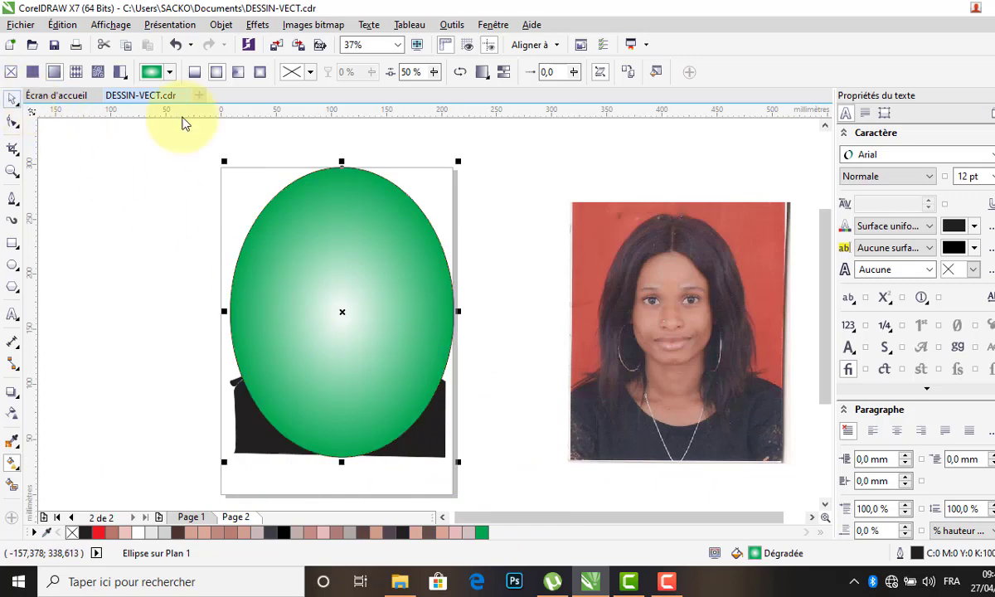
Send the green oval behind the face drawing
click(400, 350)
right_click(400, 350)
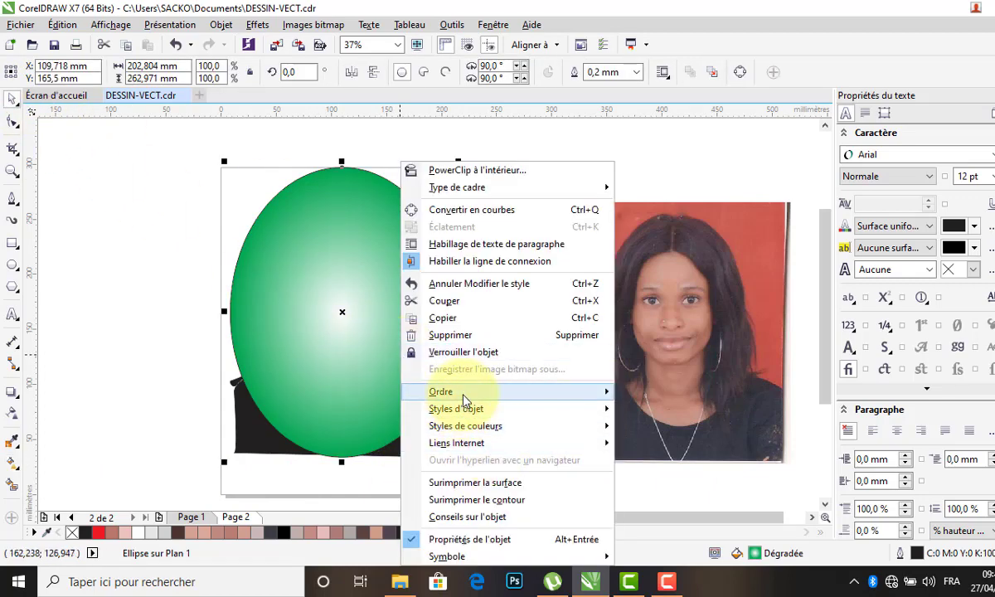
mouse_move(464, 392)
click(663, 409)
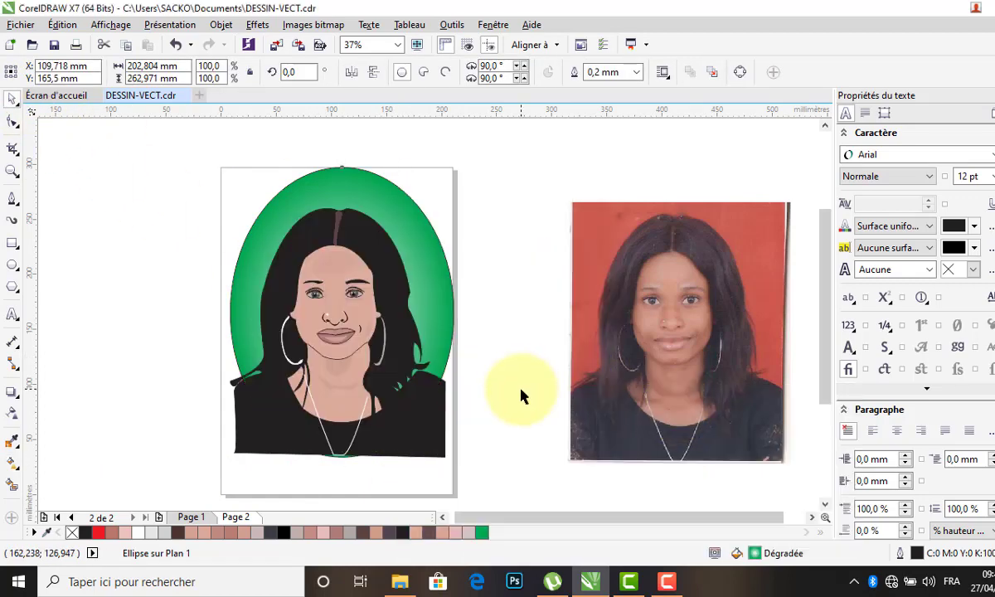
click(510, 326)
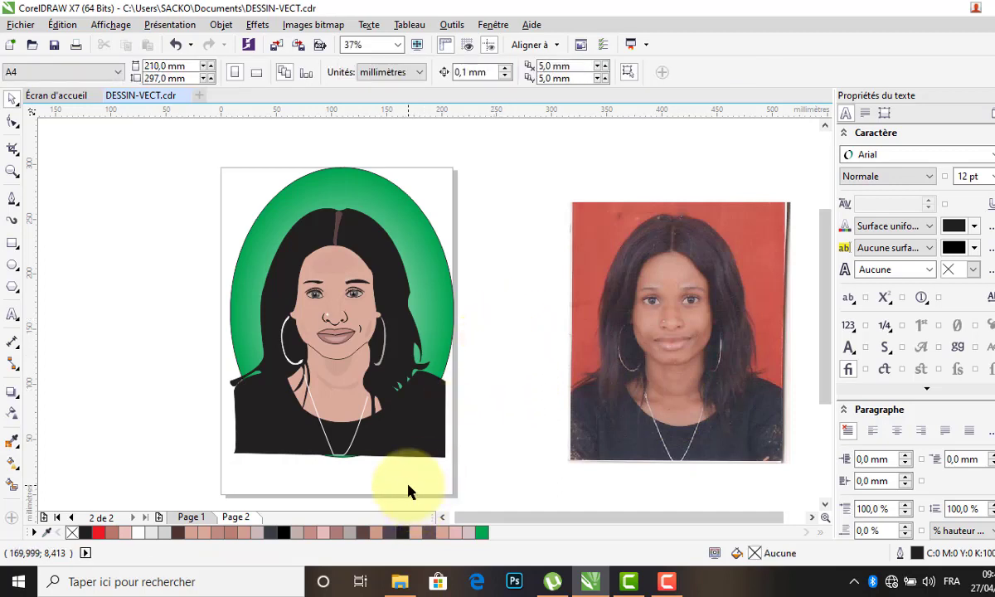
Add a page-sized 210 × 297 mm rectangle filled solid black
double_click(14, 243)
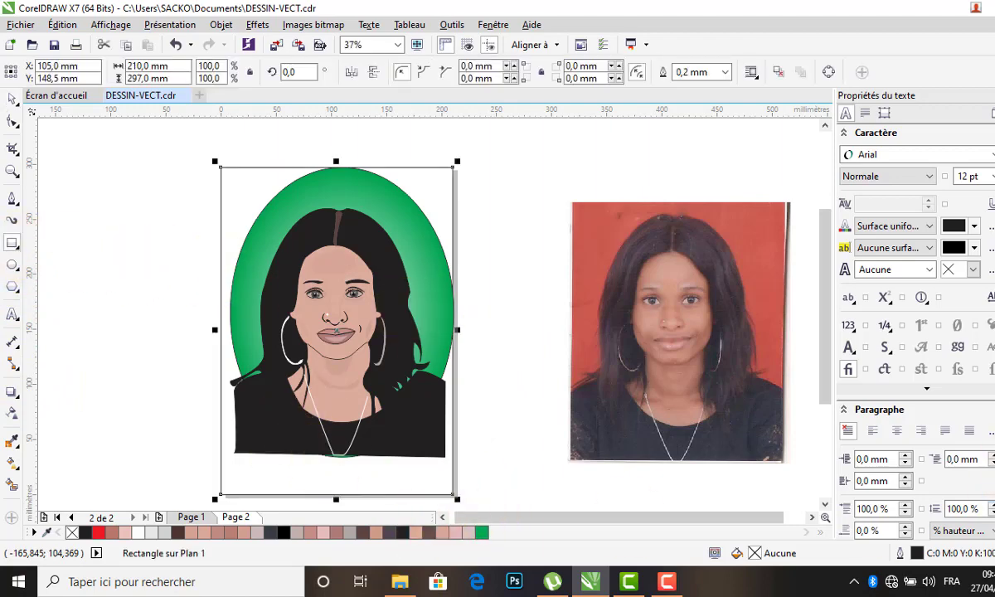
click(283, 532)
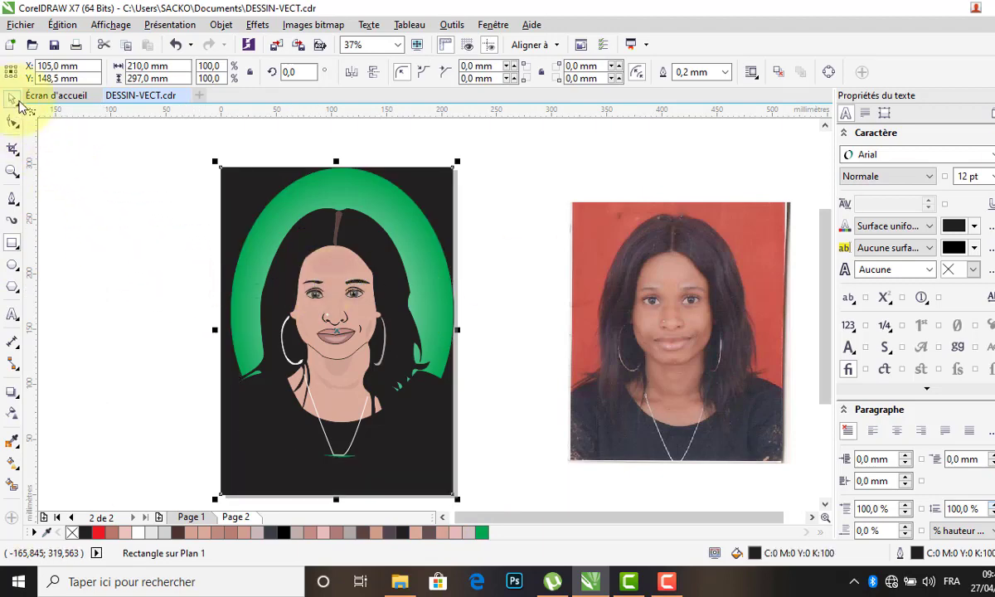
click(488, 250)
scroll(340, 464, up, 5)
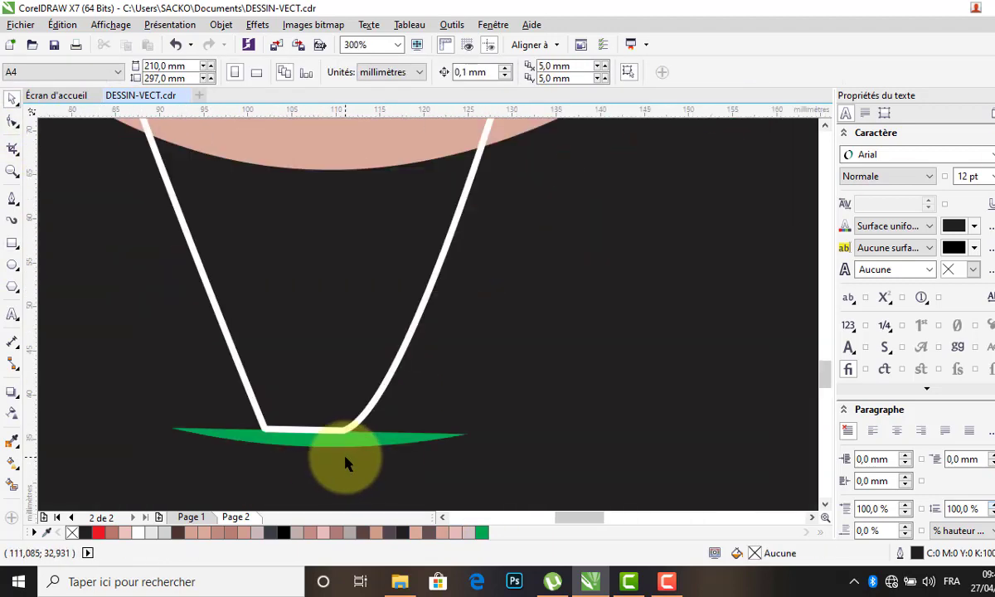
scroll(346, 464, down, 3)
scroll(348, 464, down, 2)
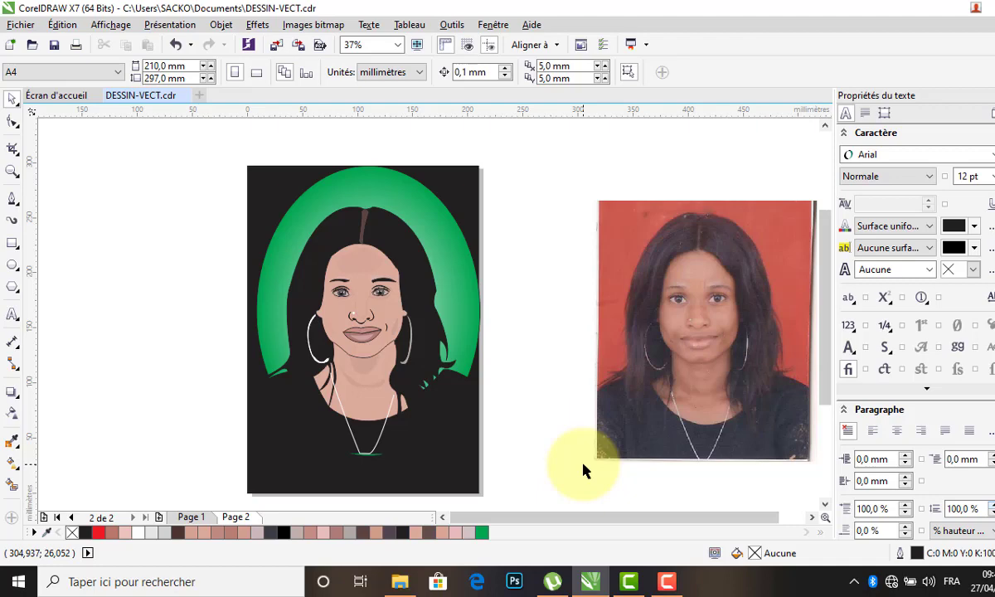
scroll(511, 247, down, 2)
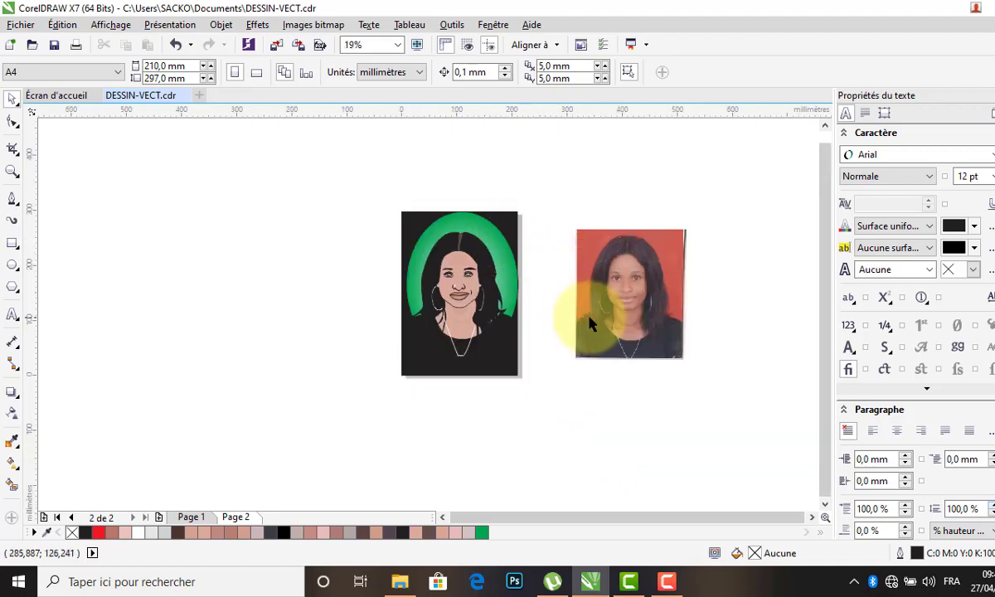
scroll(554, 292, up, 2)
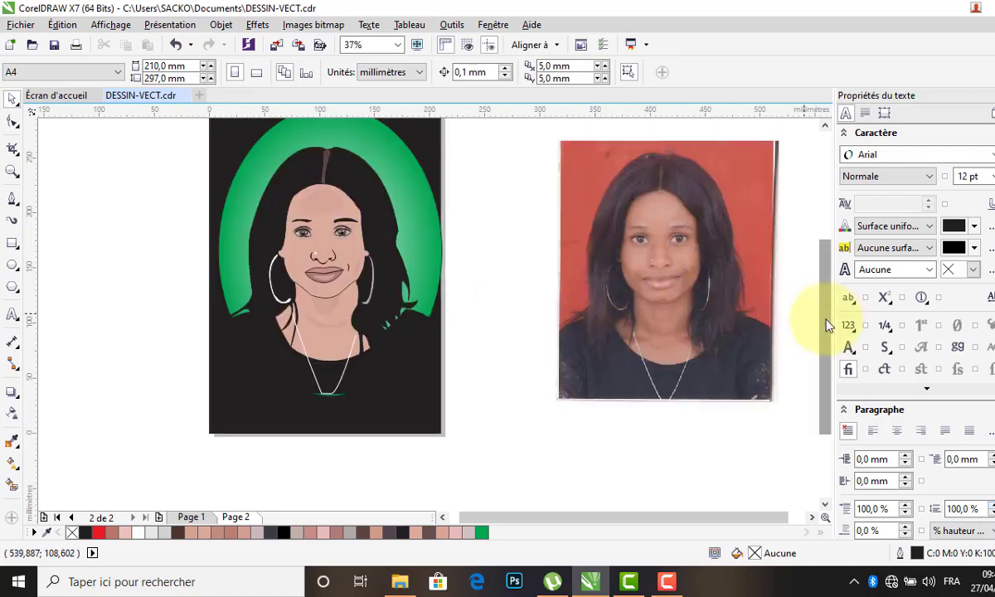
drag(824, 325, 824, 296)
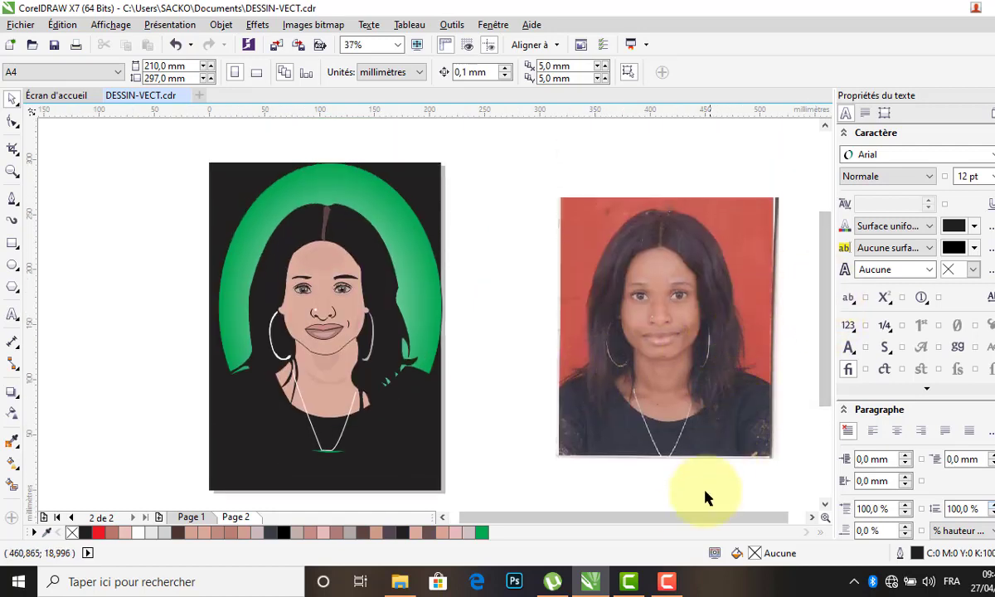